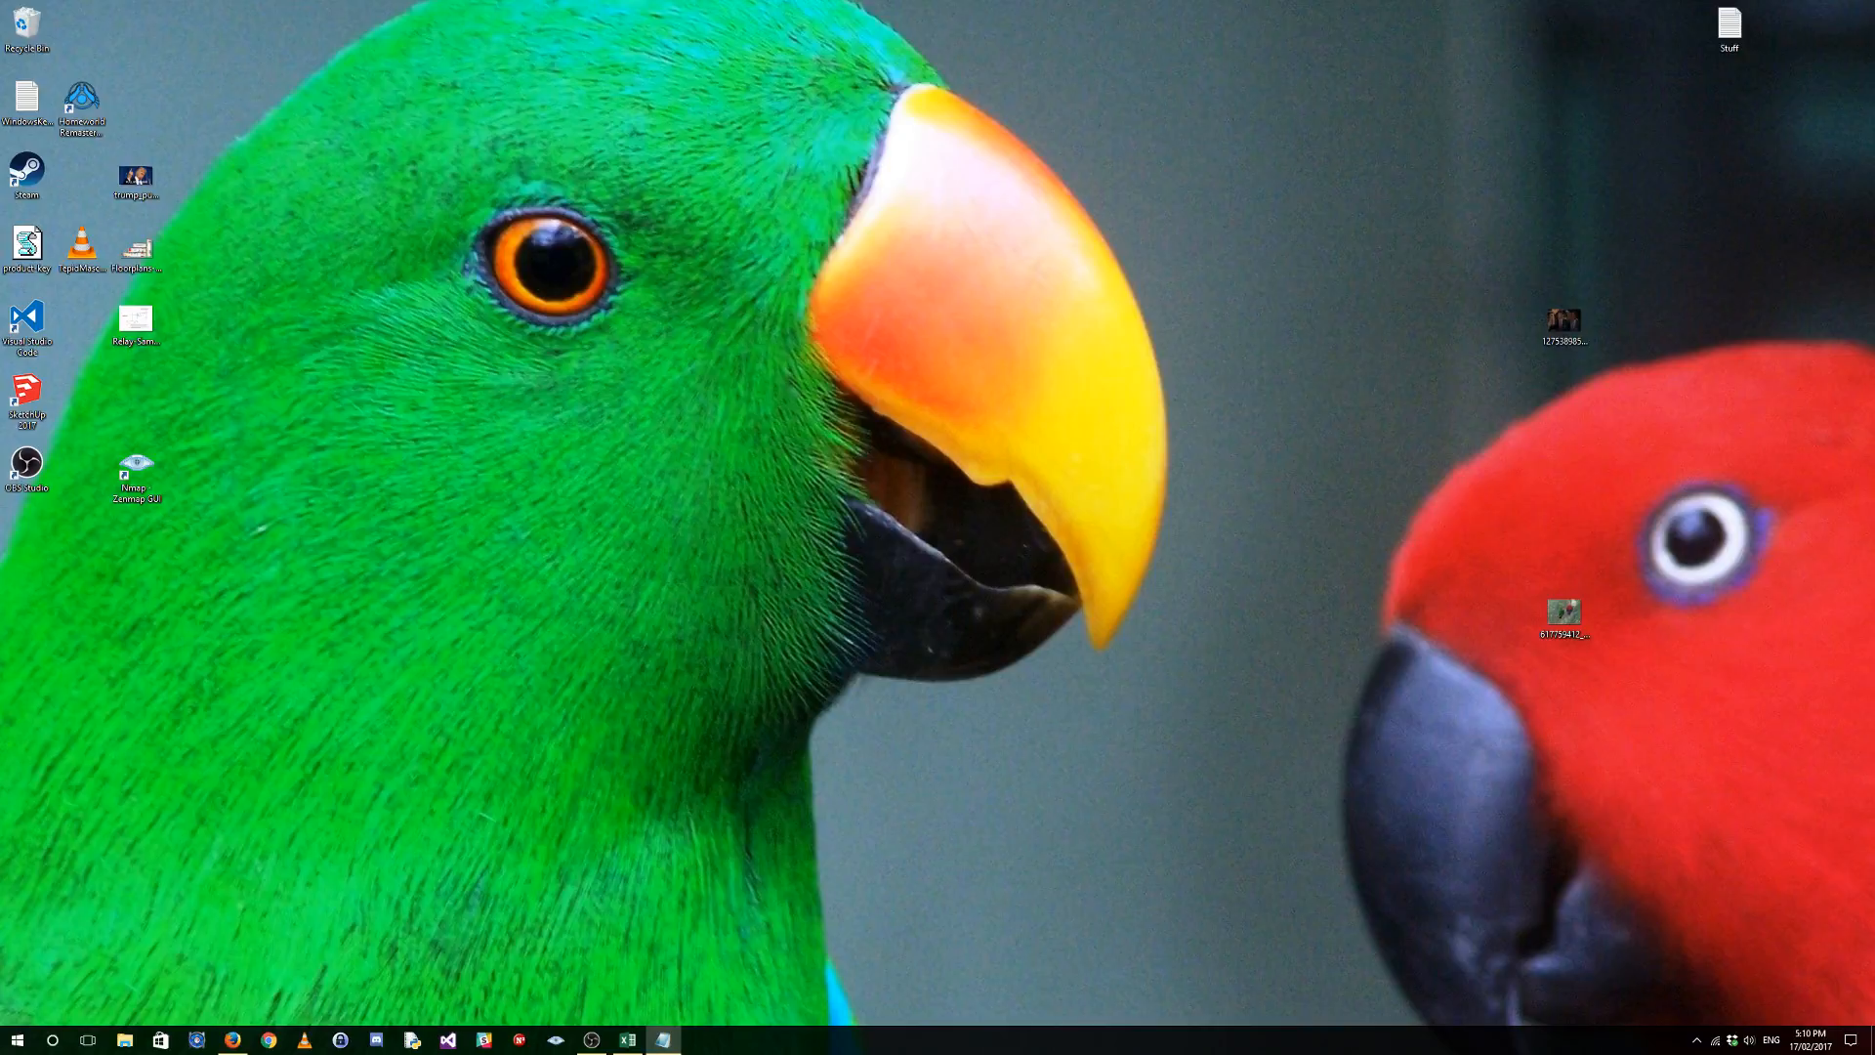
Step: Switch to the Tables_validation workbook in Excel and examine the Sales 2016 data range and its fruit names
{"action": "key", "text": "alt+Tab"}
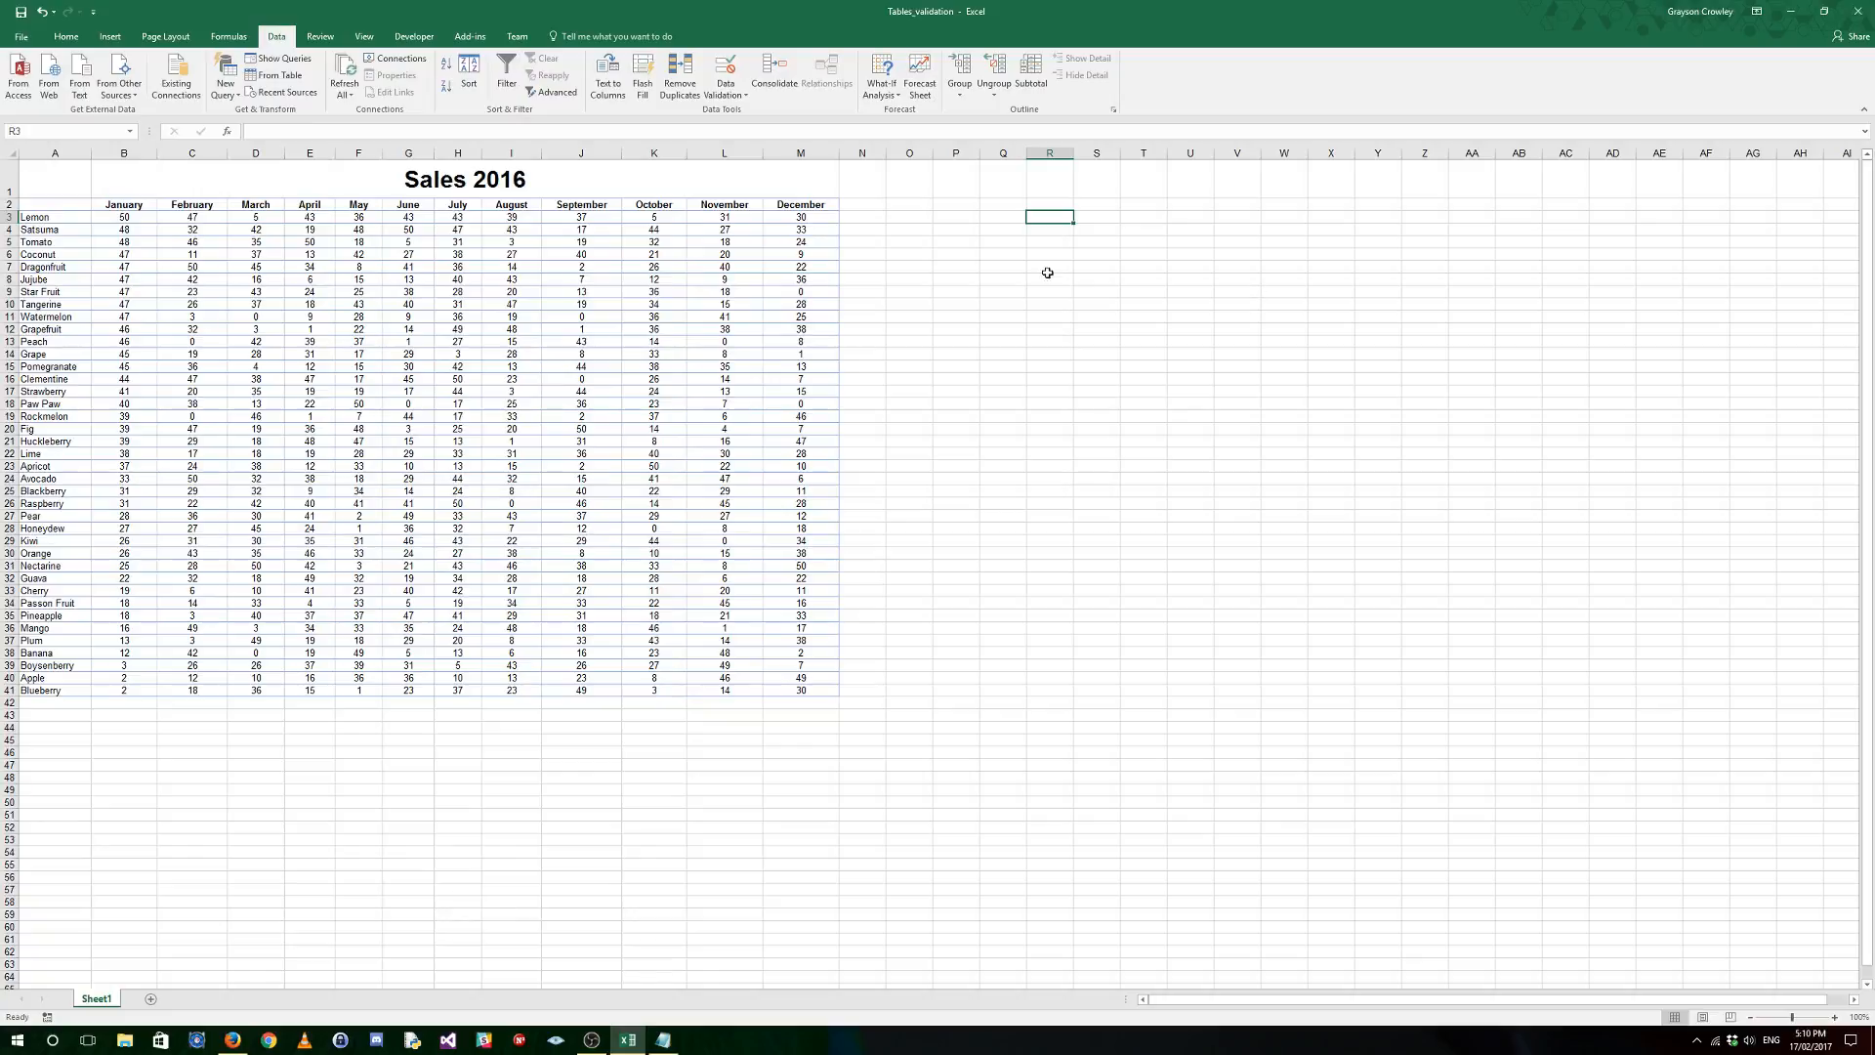
{"action": "left_click_drag", "start_coordinate": [64, 205], "coordinate": [814, 683]}
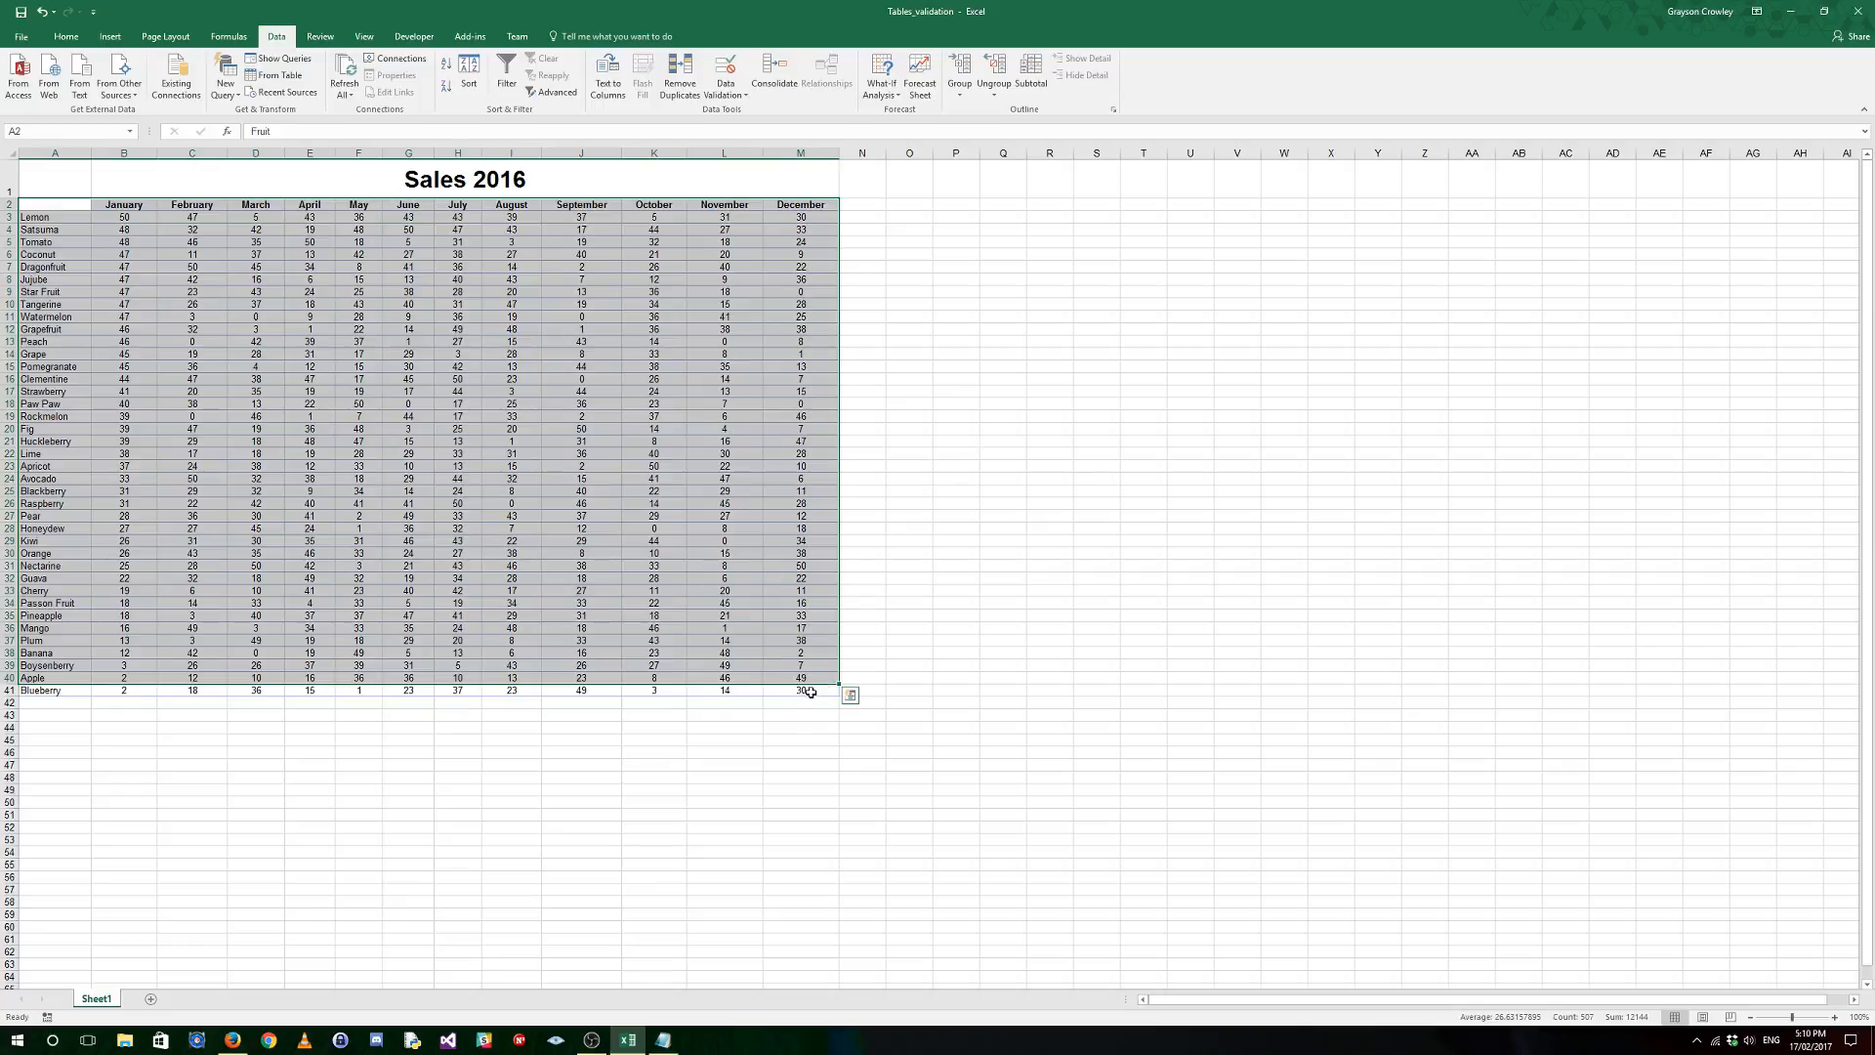
{"action": "left_click_drag", "start_coordinate": [800, 690], "coordinate": [39, 205]}
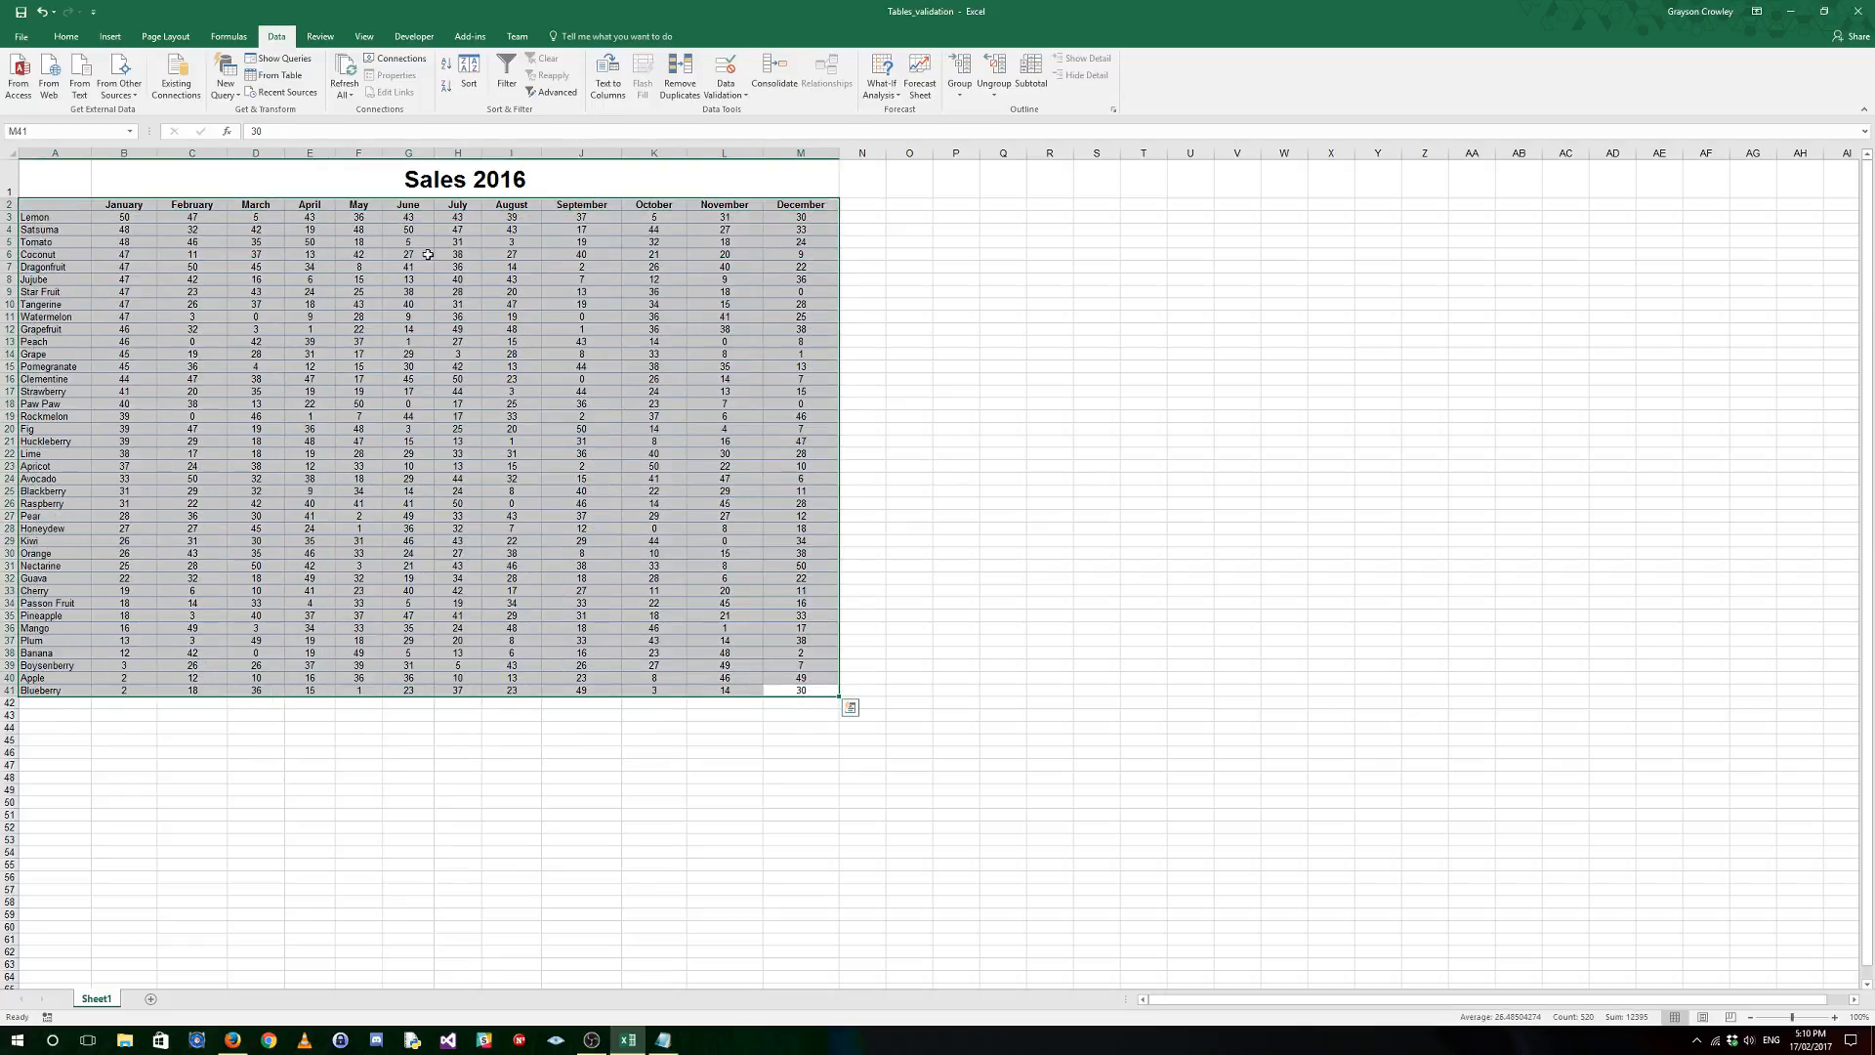
{"action": "left_click", "coordinate": [1284, 303]}
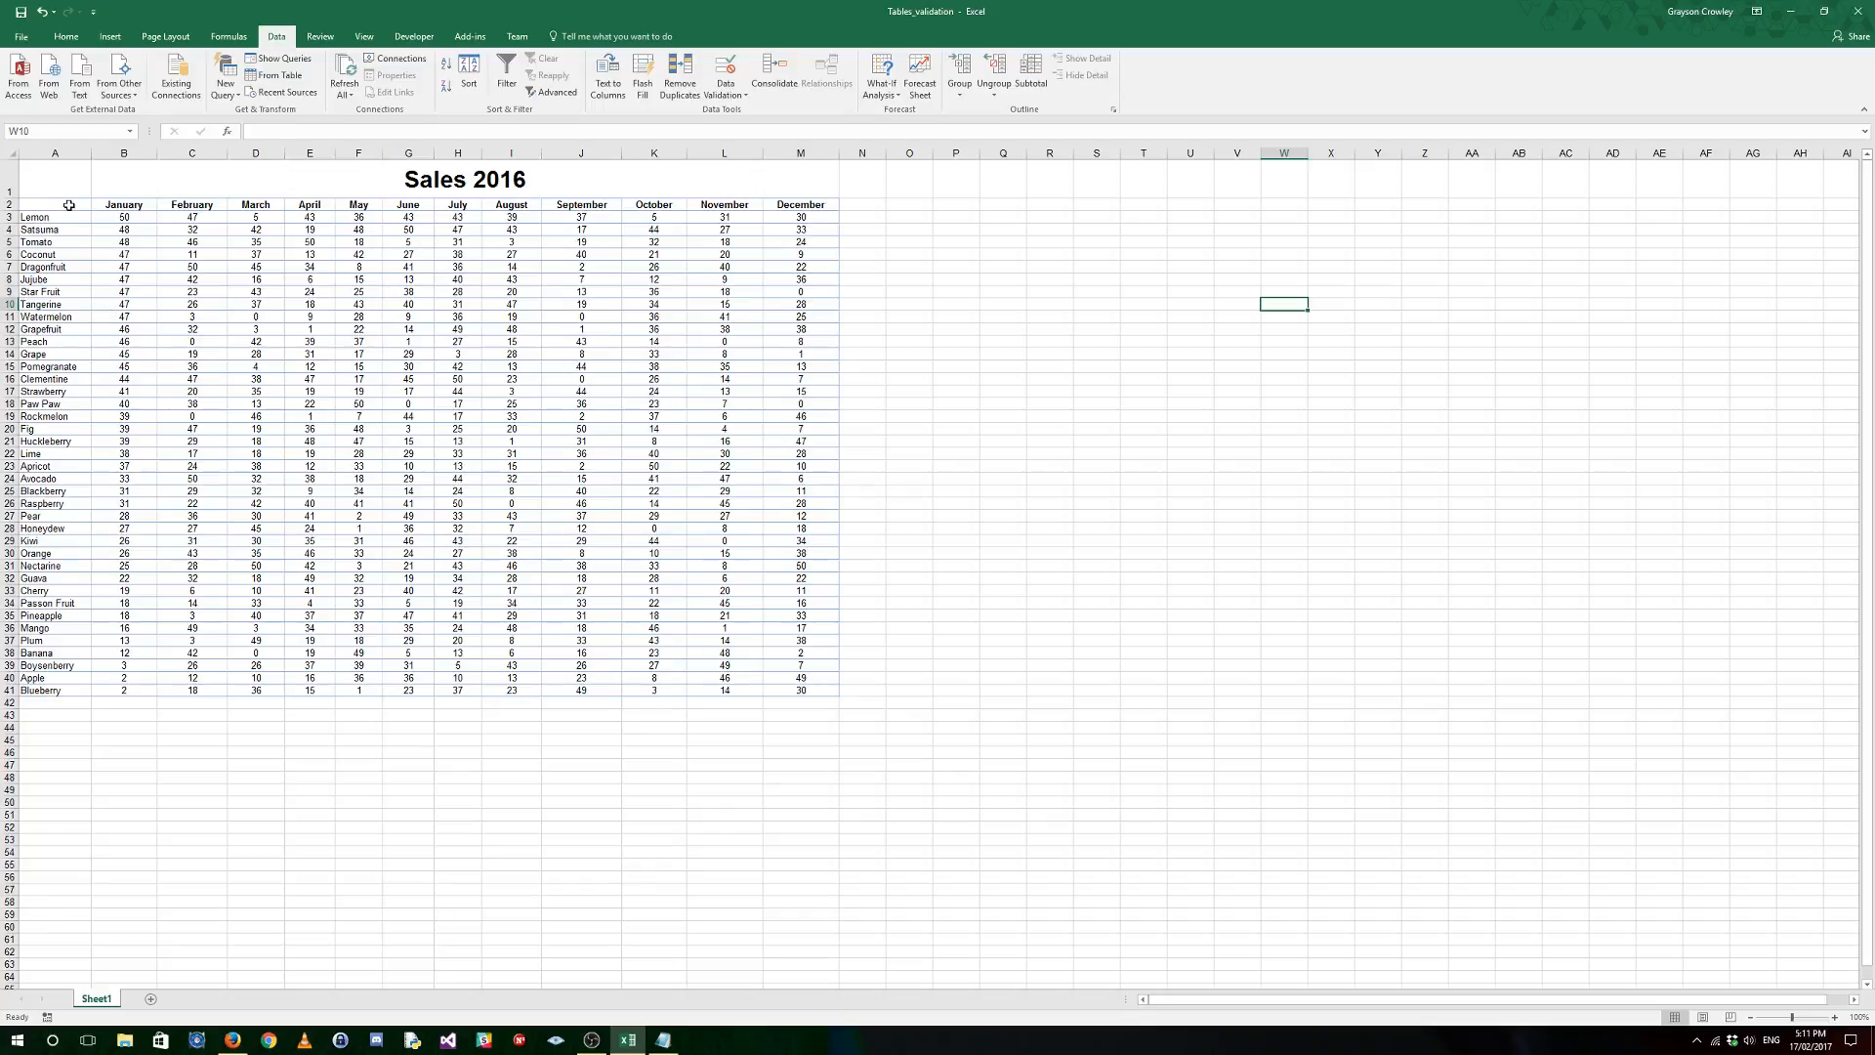
{"action": "left_click_drag", "start_coordinate": [63, 206], "coordinate": [83, 694]}
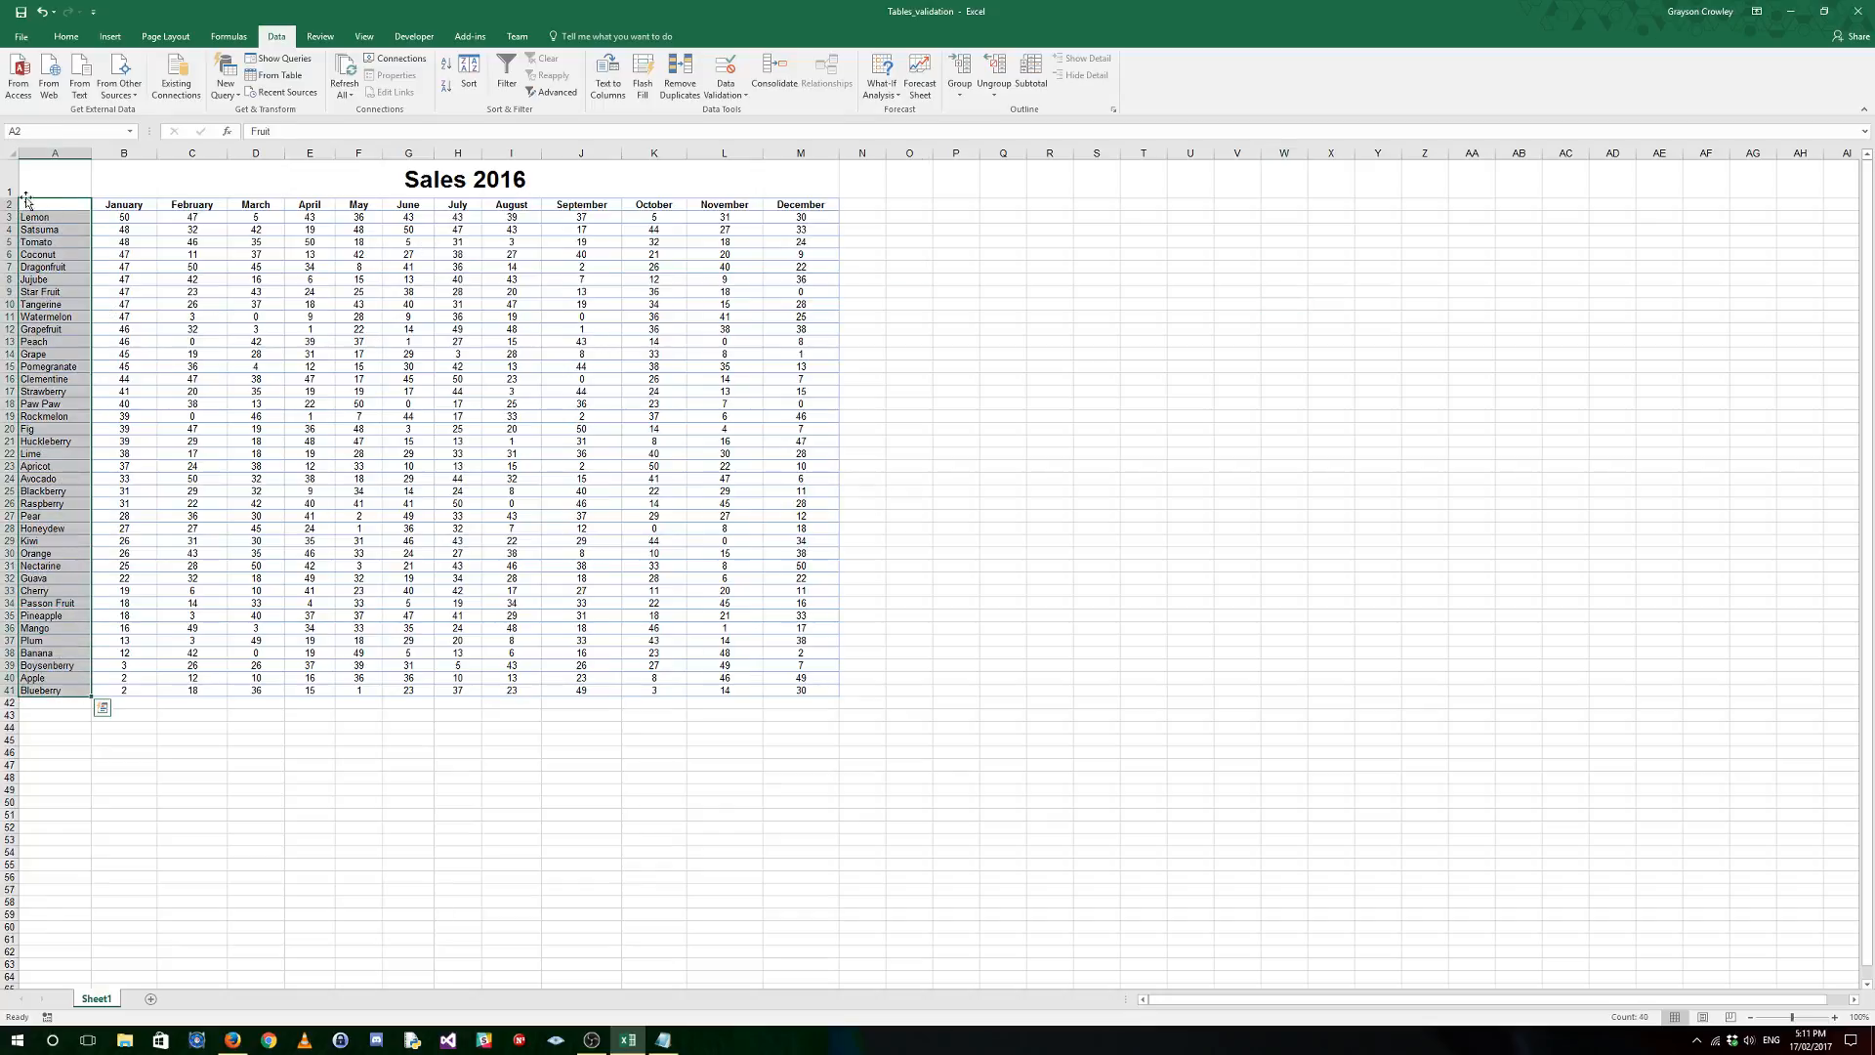
{"action": "left_click", "coordinate": [59, 242]}
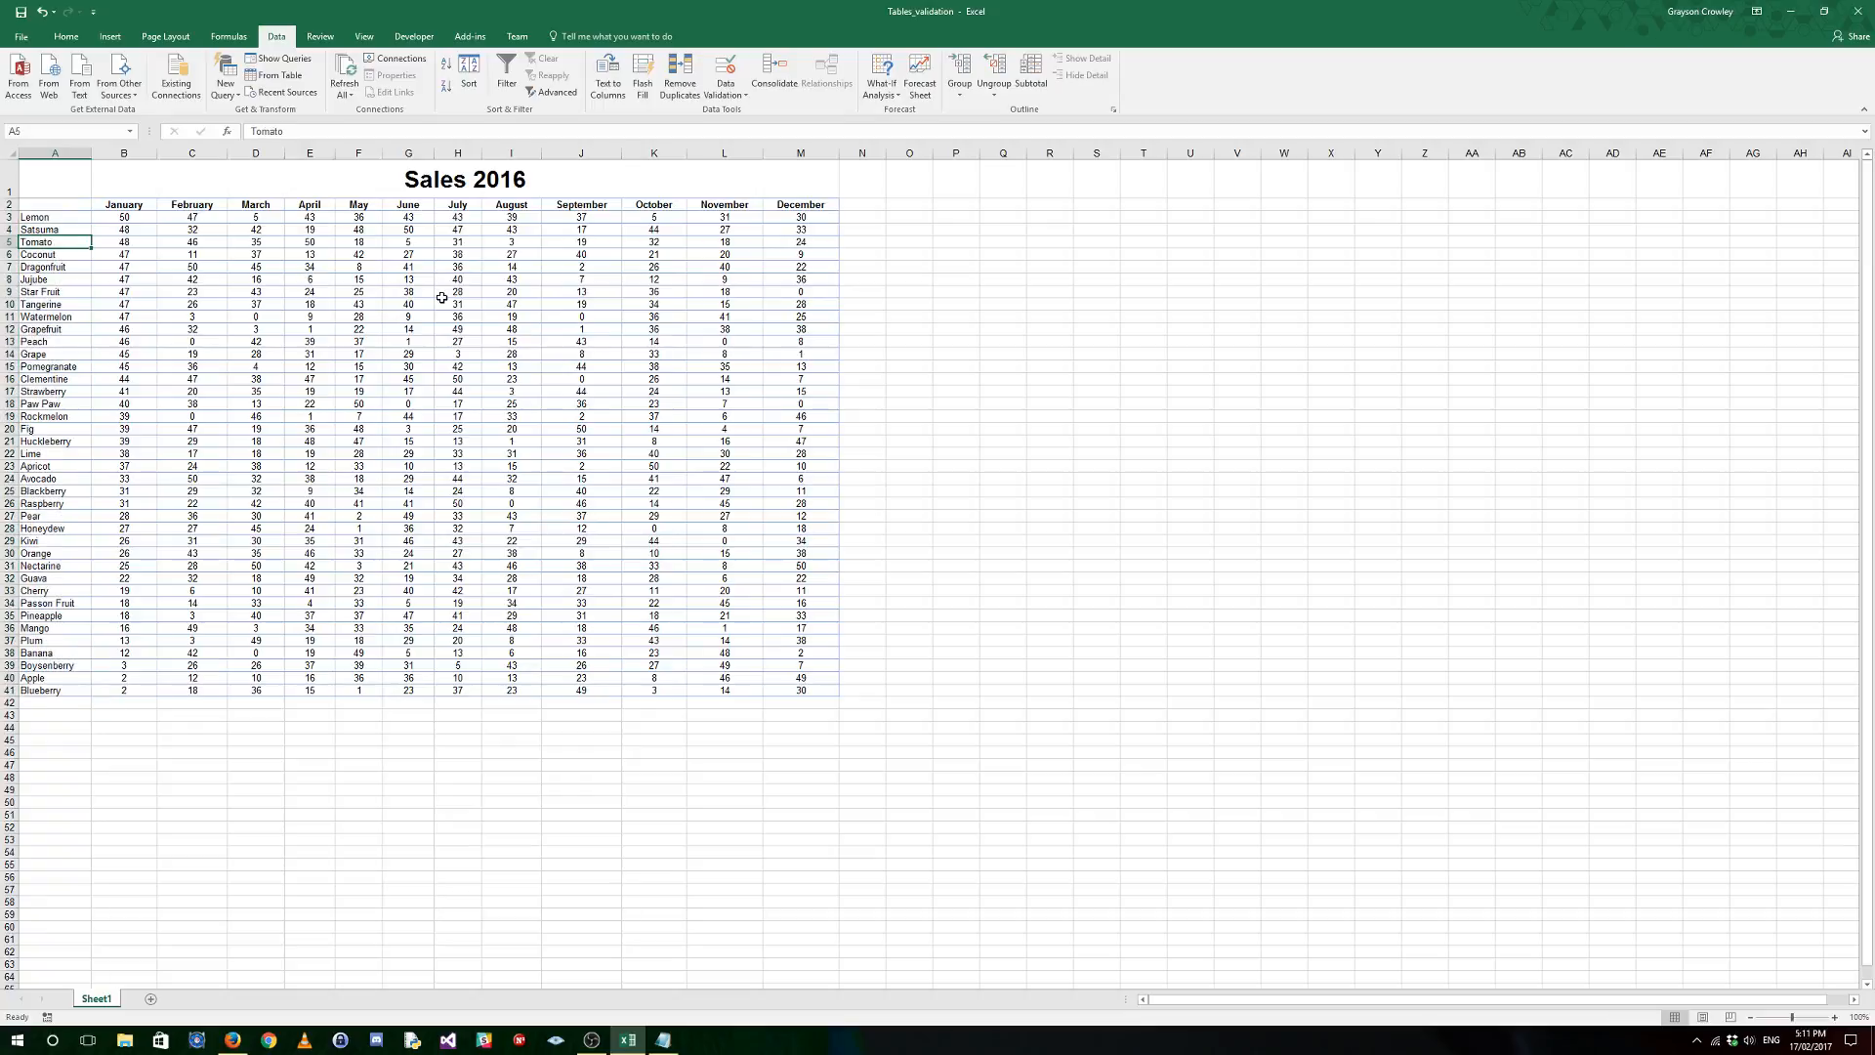
{"action": "left_click", "coordinate": [84, 255]}
{"action": "left_click", "coordinate": [66, 279]}
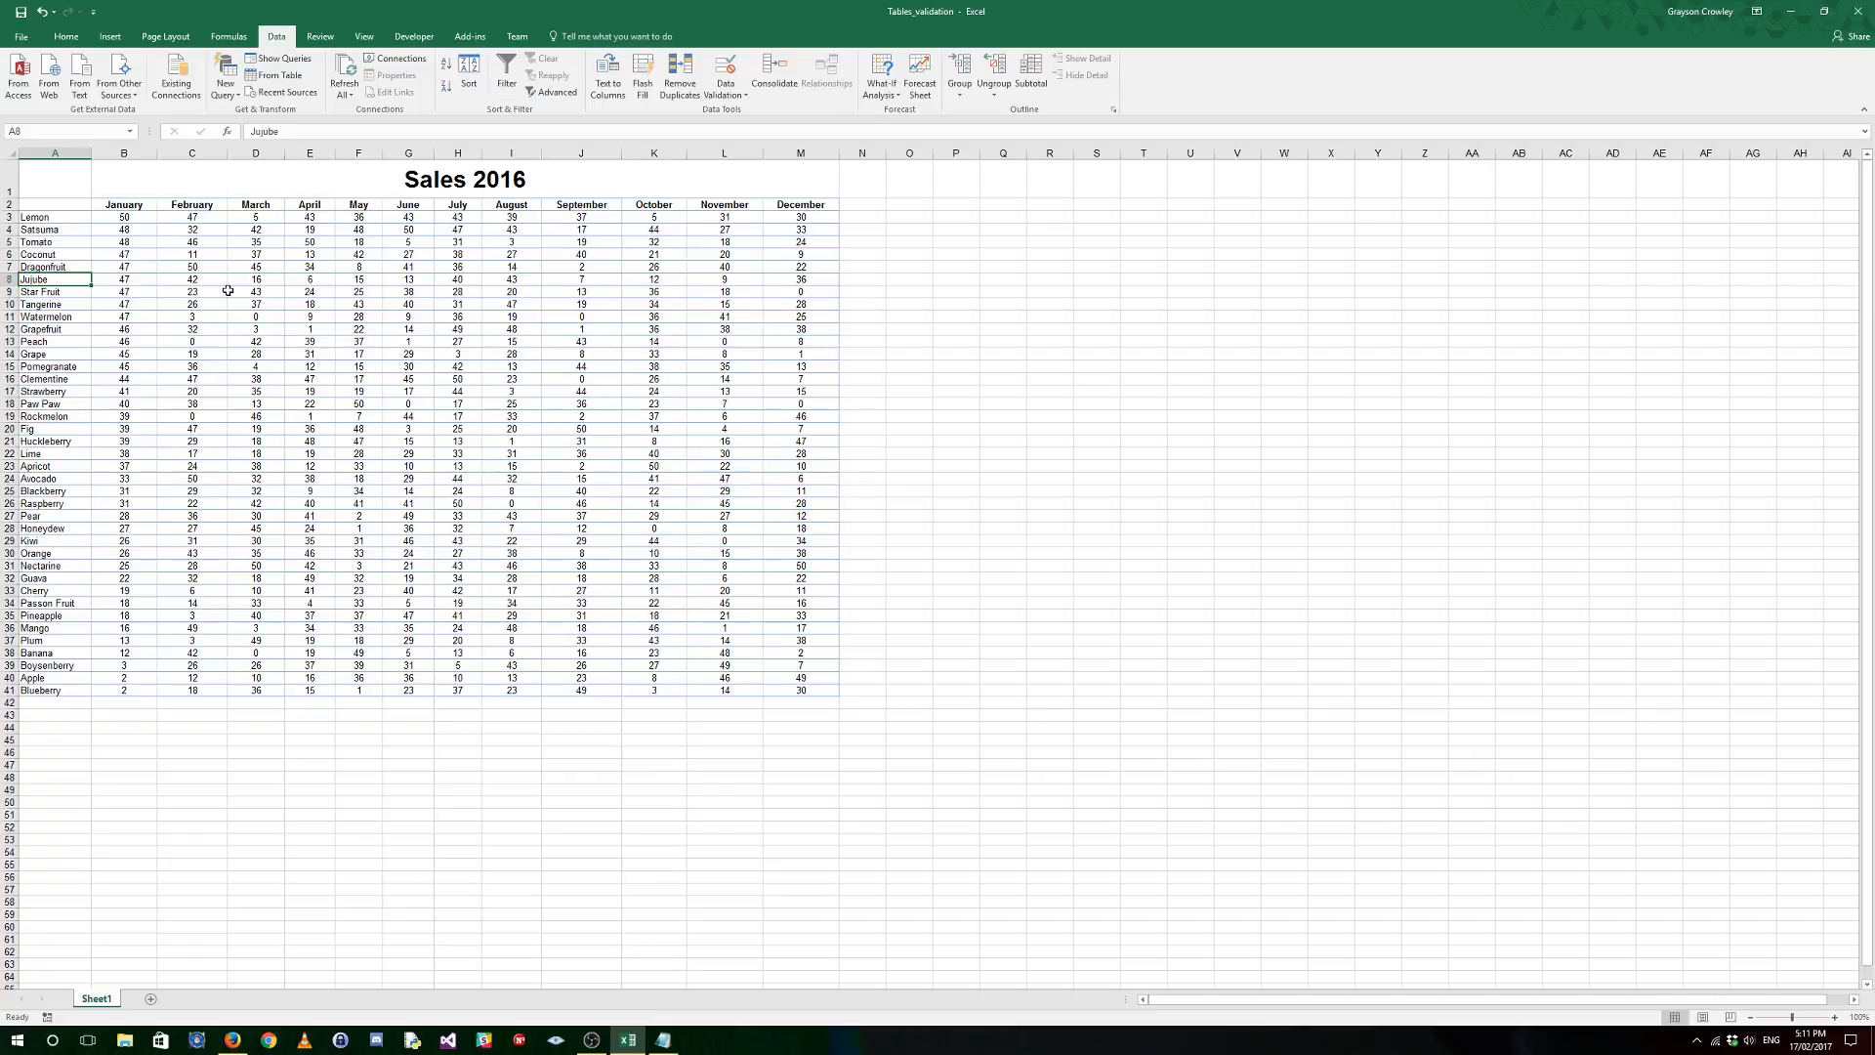
{"action": "left_click", "coordinate": [86, 442]}
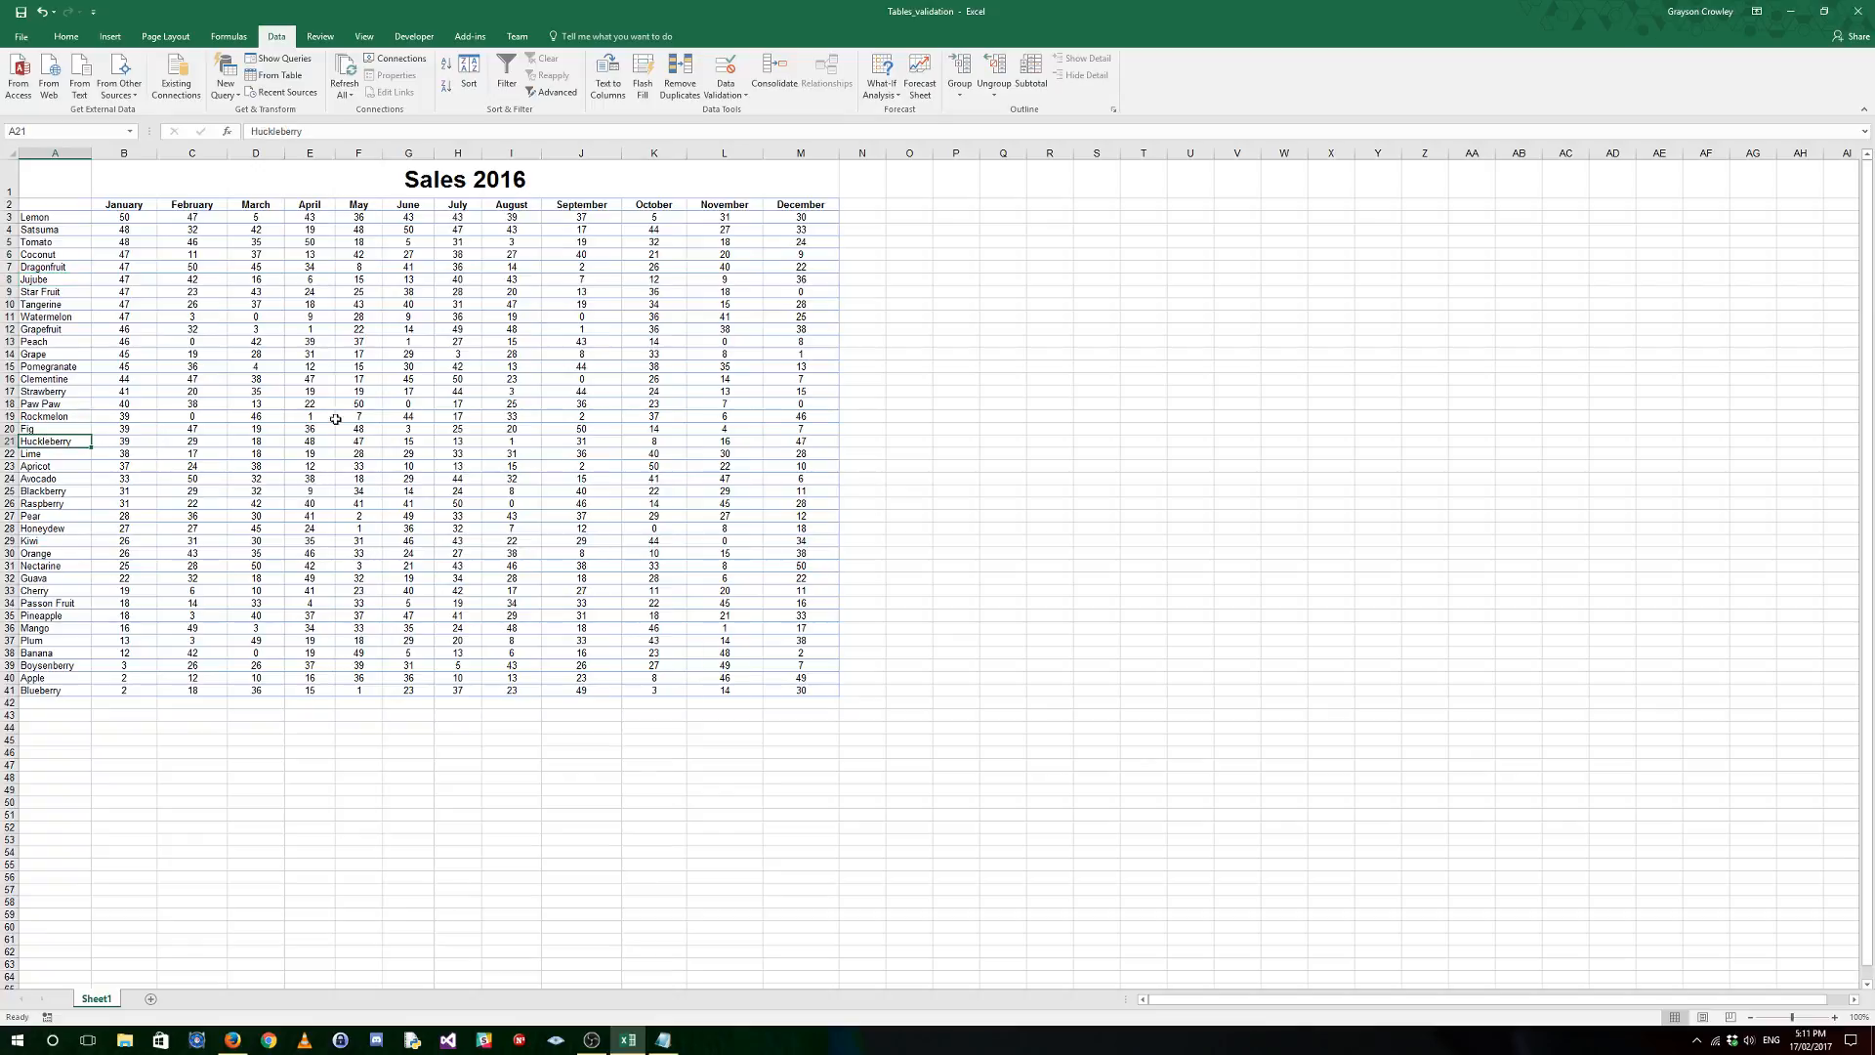
{"action": "left_click", "coordinate": [63, 690]}
Step: Delete the Huckleberry row from the sales data
{"action": "left_click", "coordinate": [7, 442]}
{"action": "right_click", "coordinate": [8, 442]}
{"action": "left_click", "coordinate": [76, 562]}
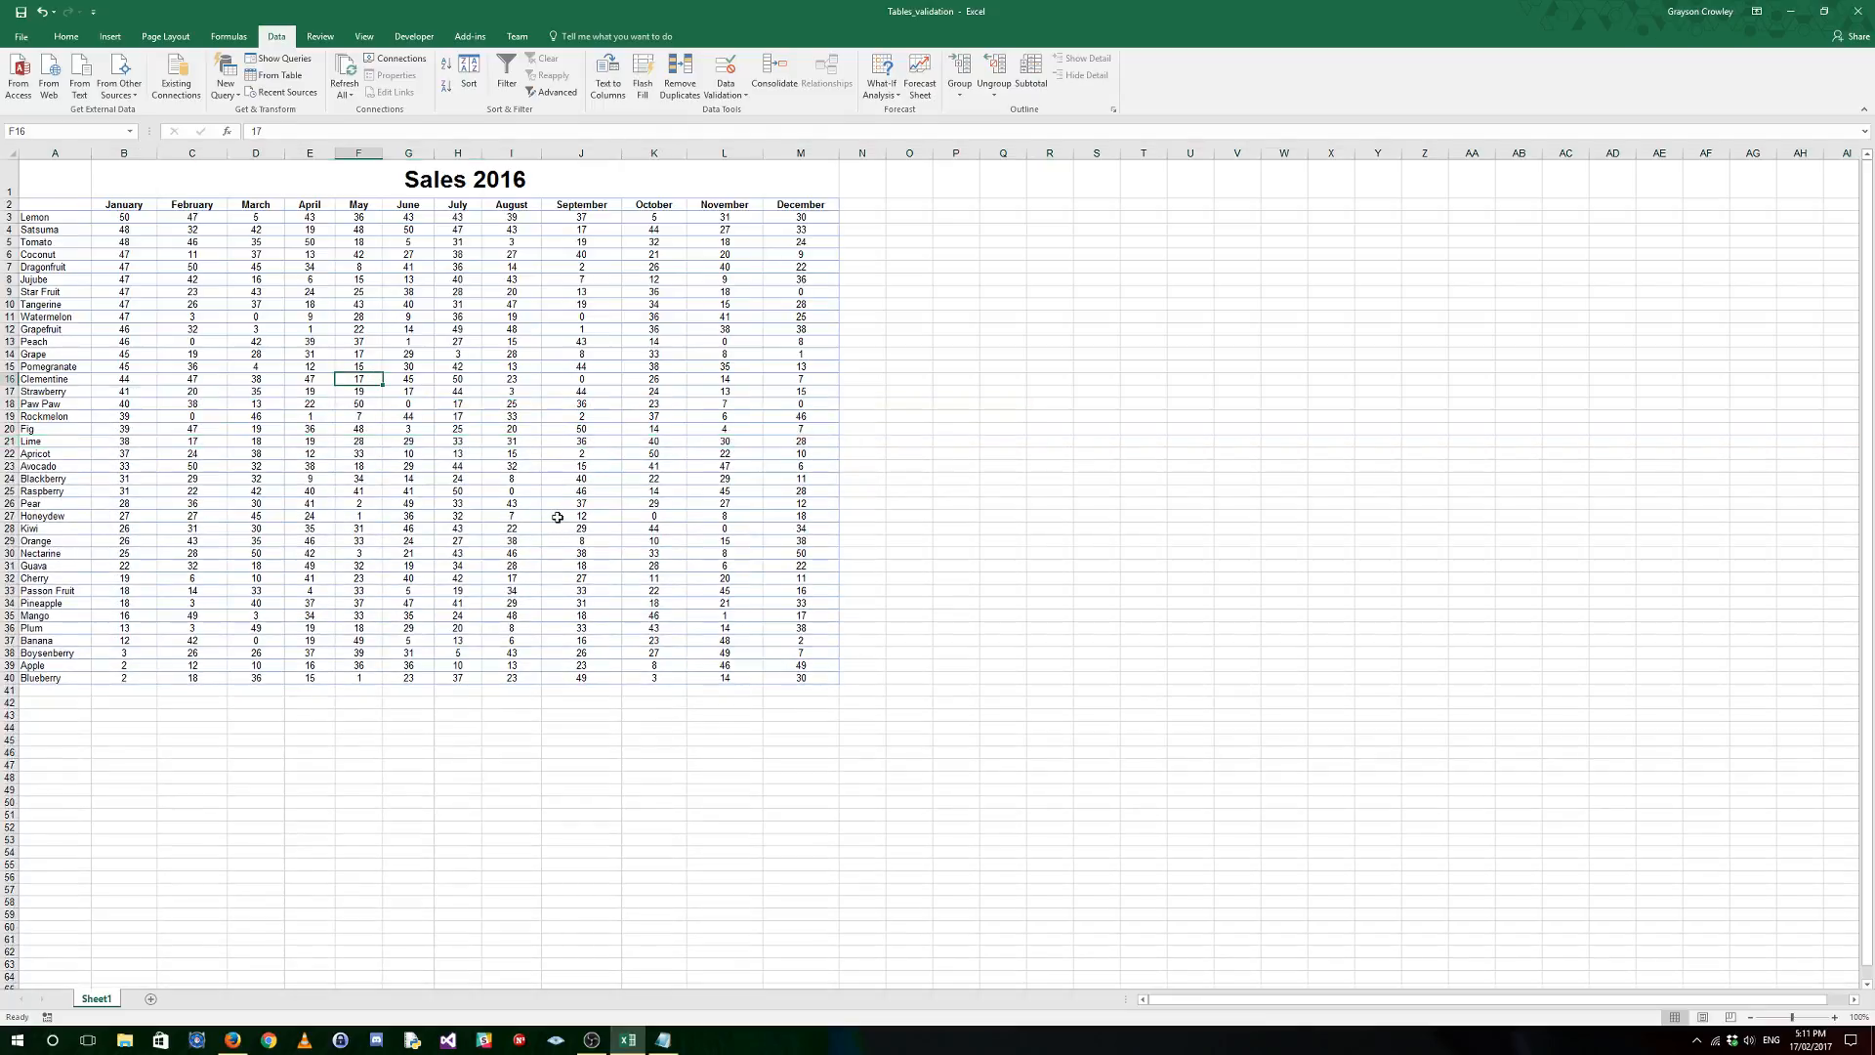
Step: Examine the remaining fruit names, the Sales 2016 heading, Lemon's monthly figures and the full data range A2:M40
{"action": "left_click", "coordinate": [75, 639]}
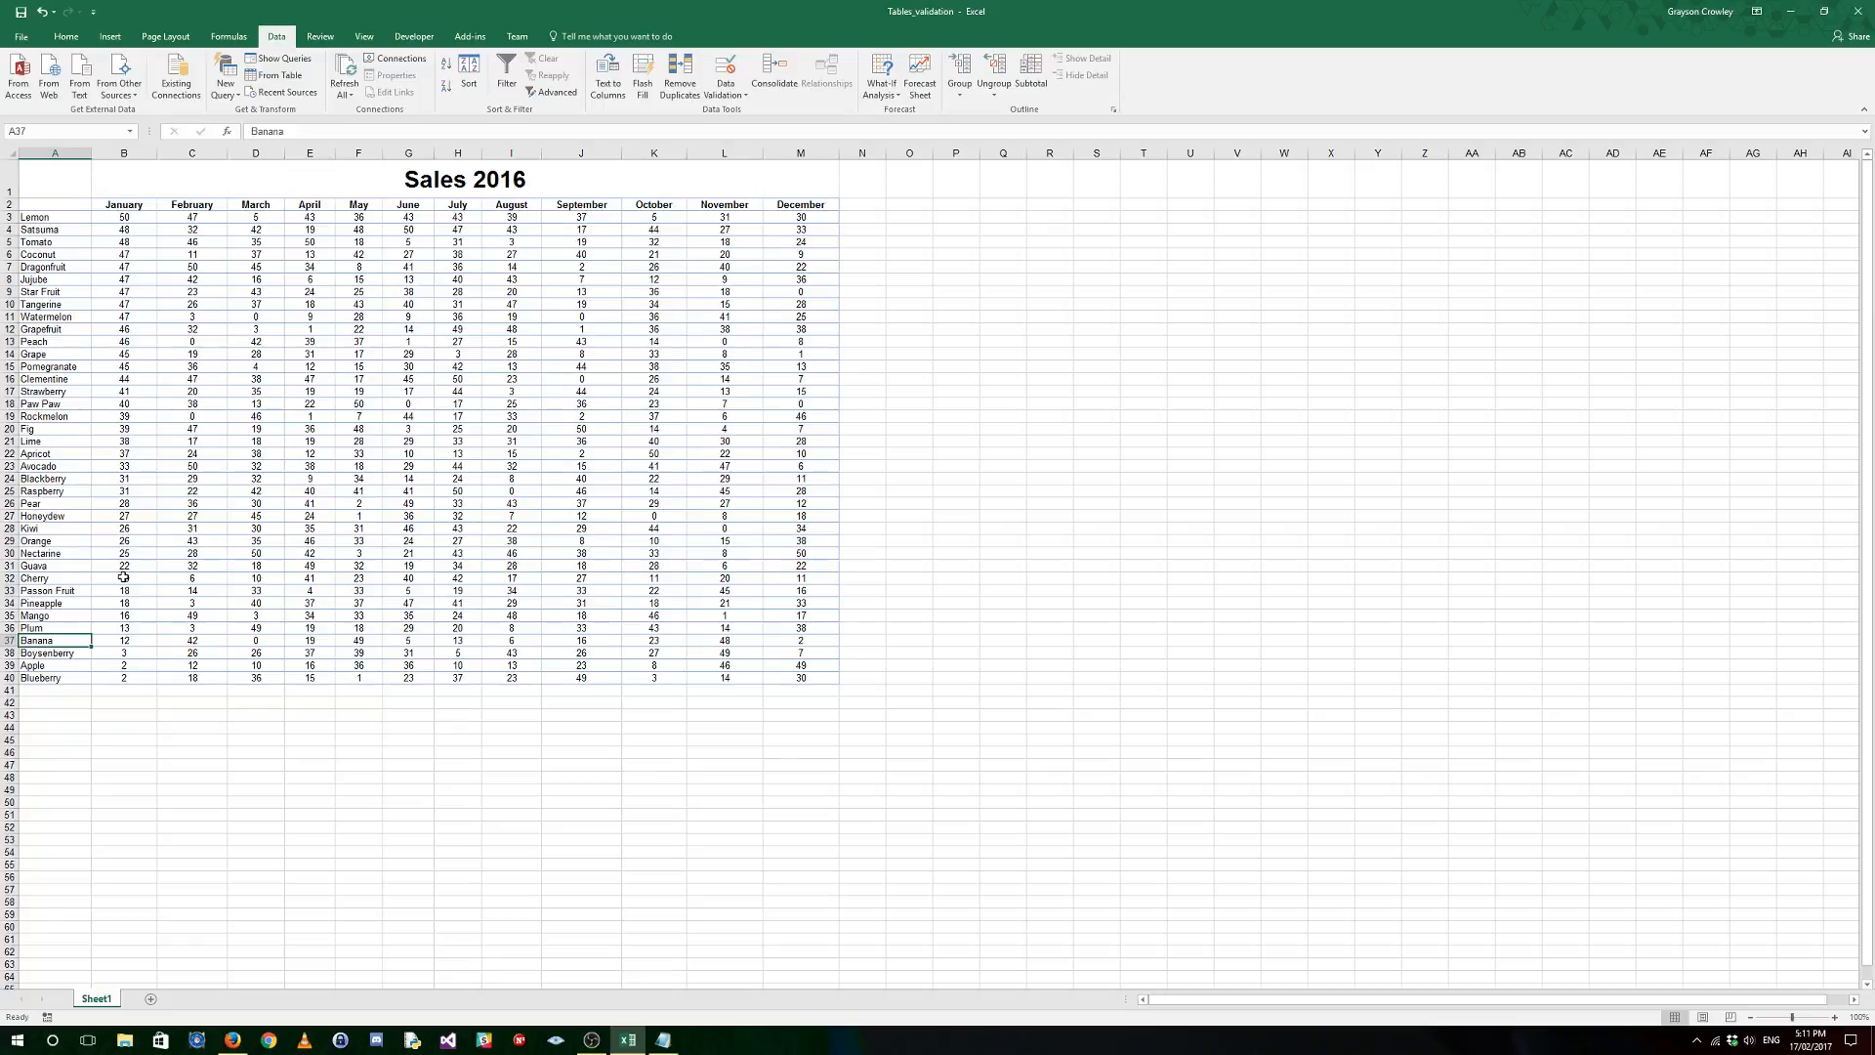
{"action": "left_click", "coordinate": [86, 590]}
{"action": "left_click", "coordinate": [442, 182]}
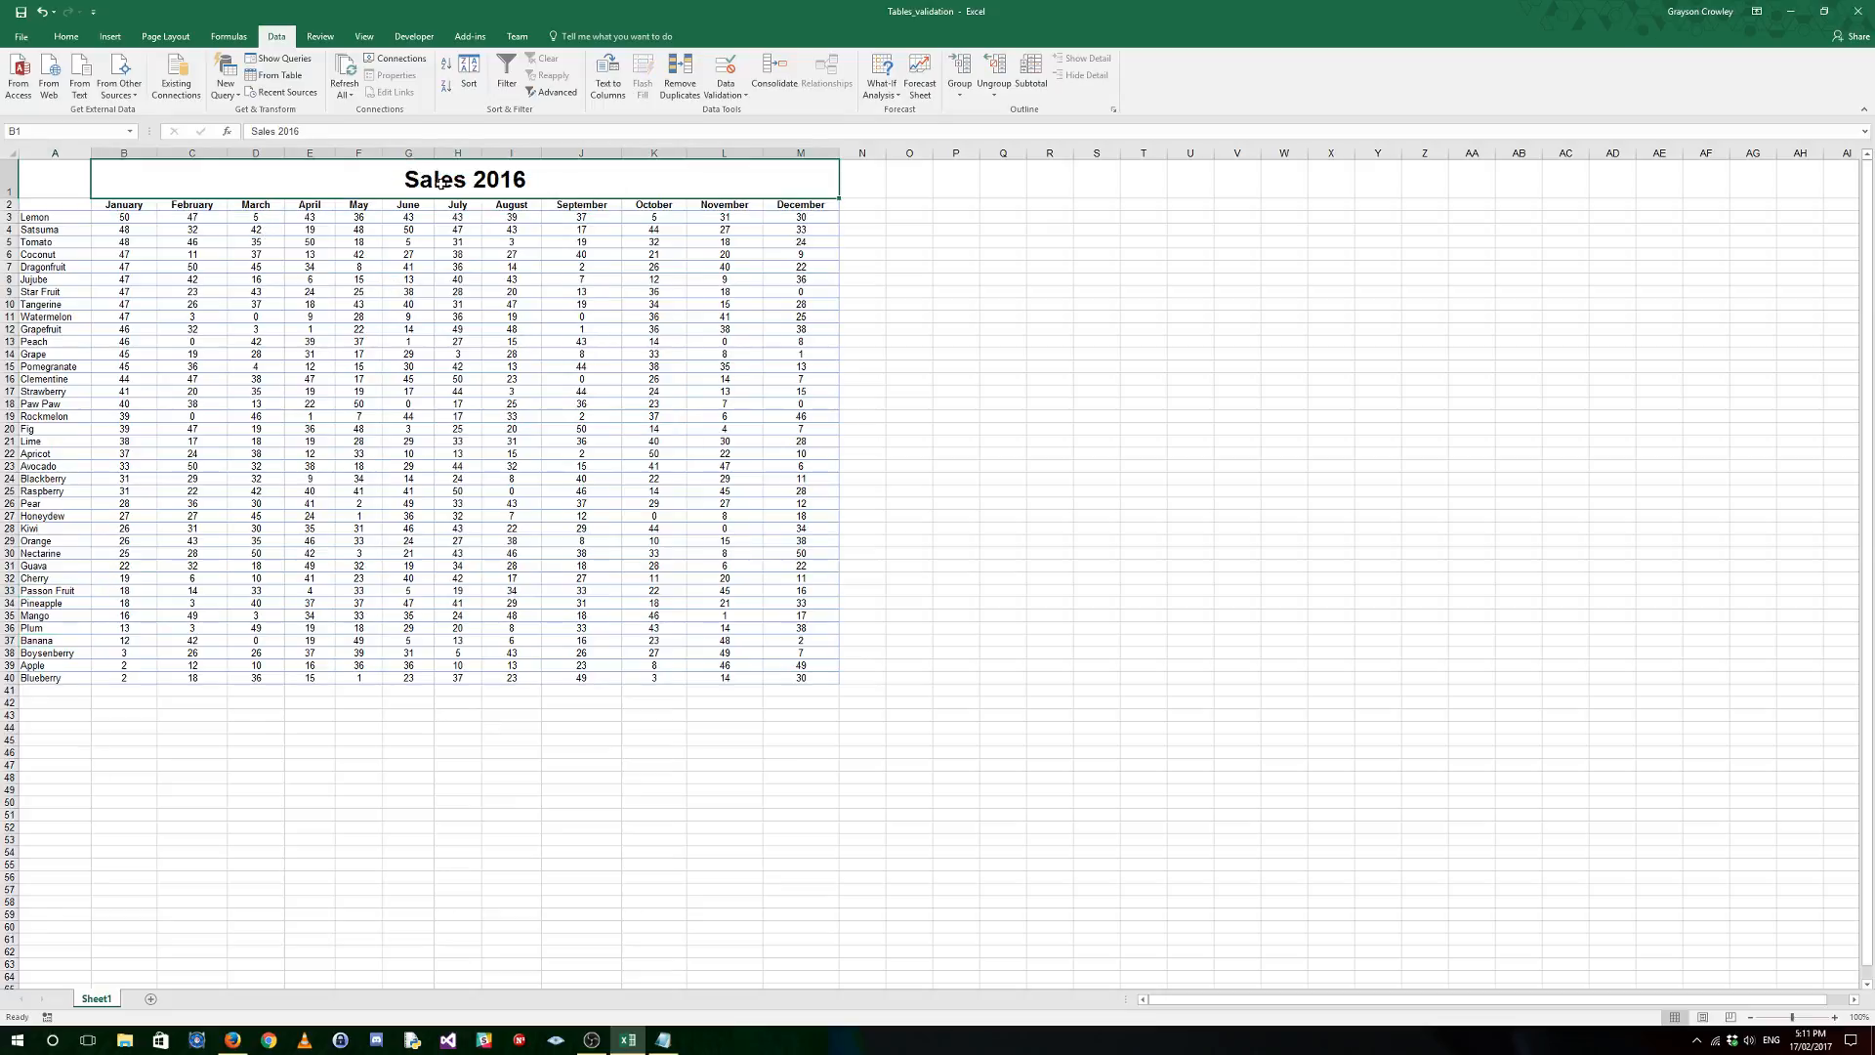
{"action": "left_click", "coordinate": [132, 219]}
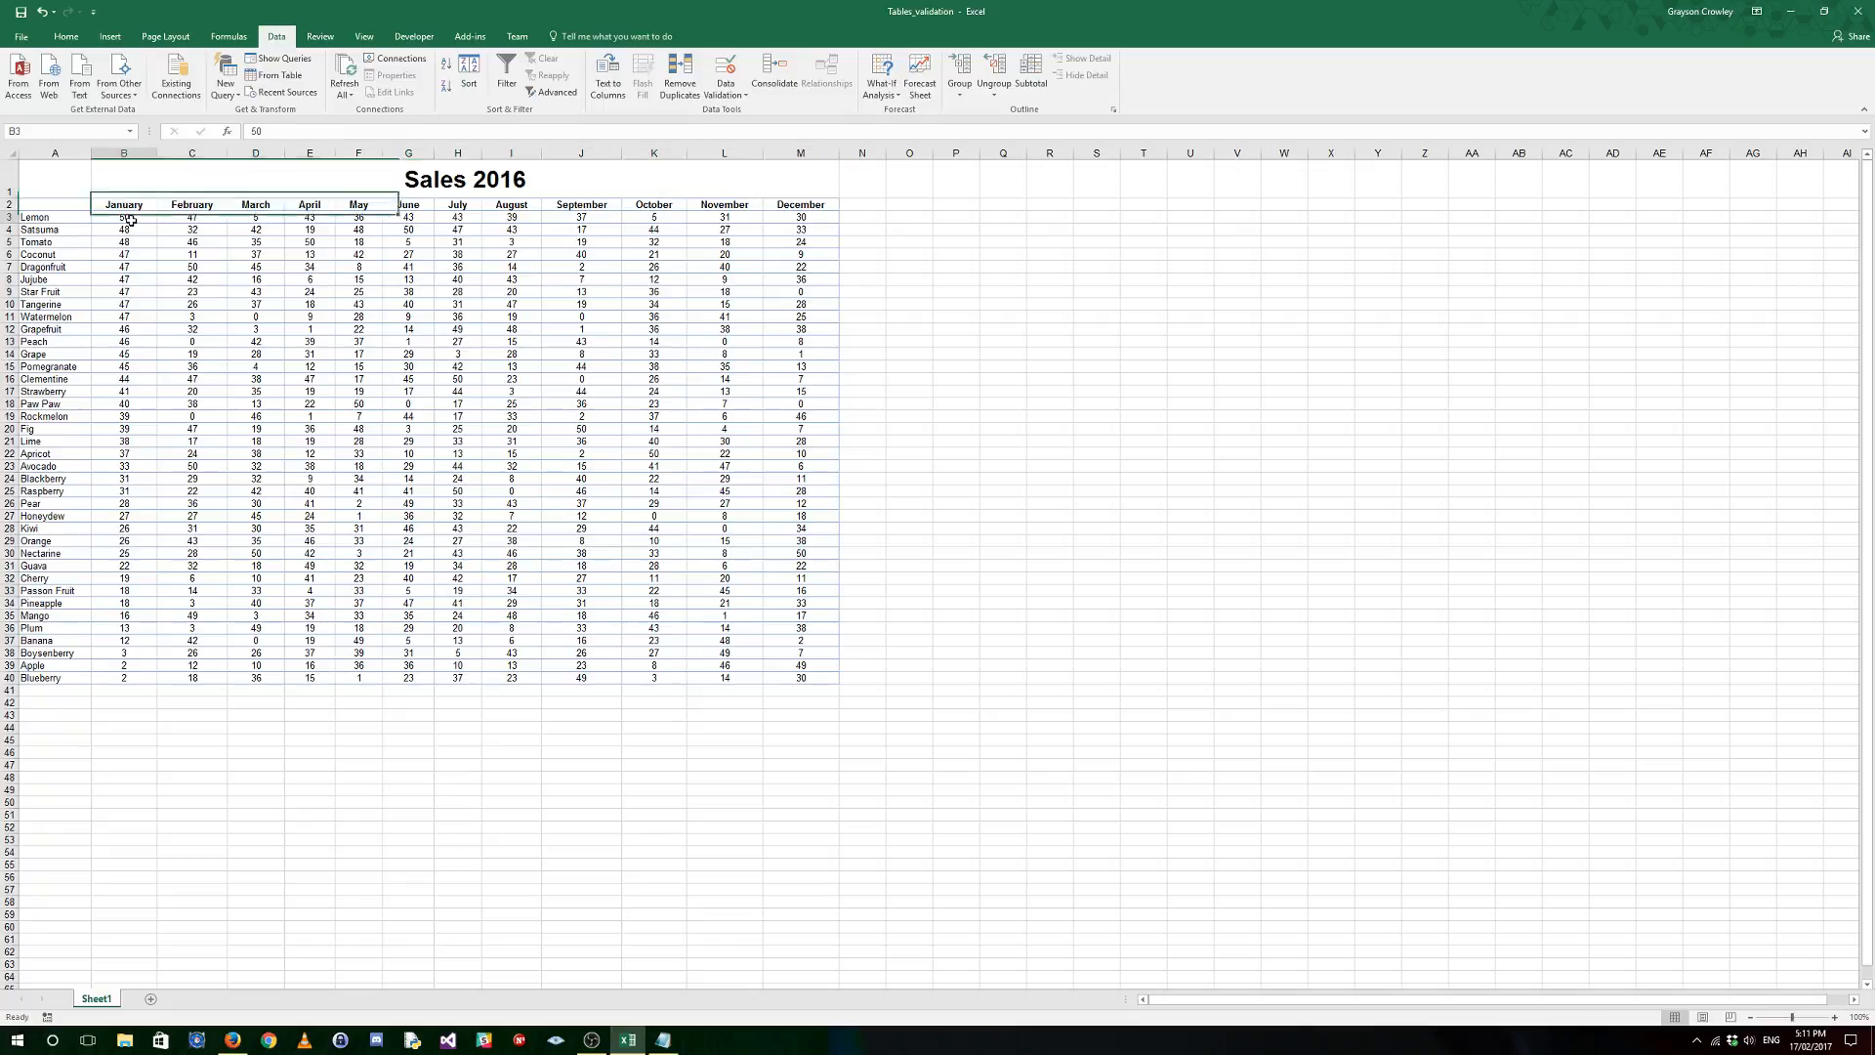
{"action": "left_click", "coordinate": [223, 217]}
{"action": "left_click", "coordinate": [269, 217]}
{"action": "left_click", "coordinate": [401, 214]}
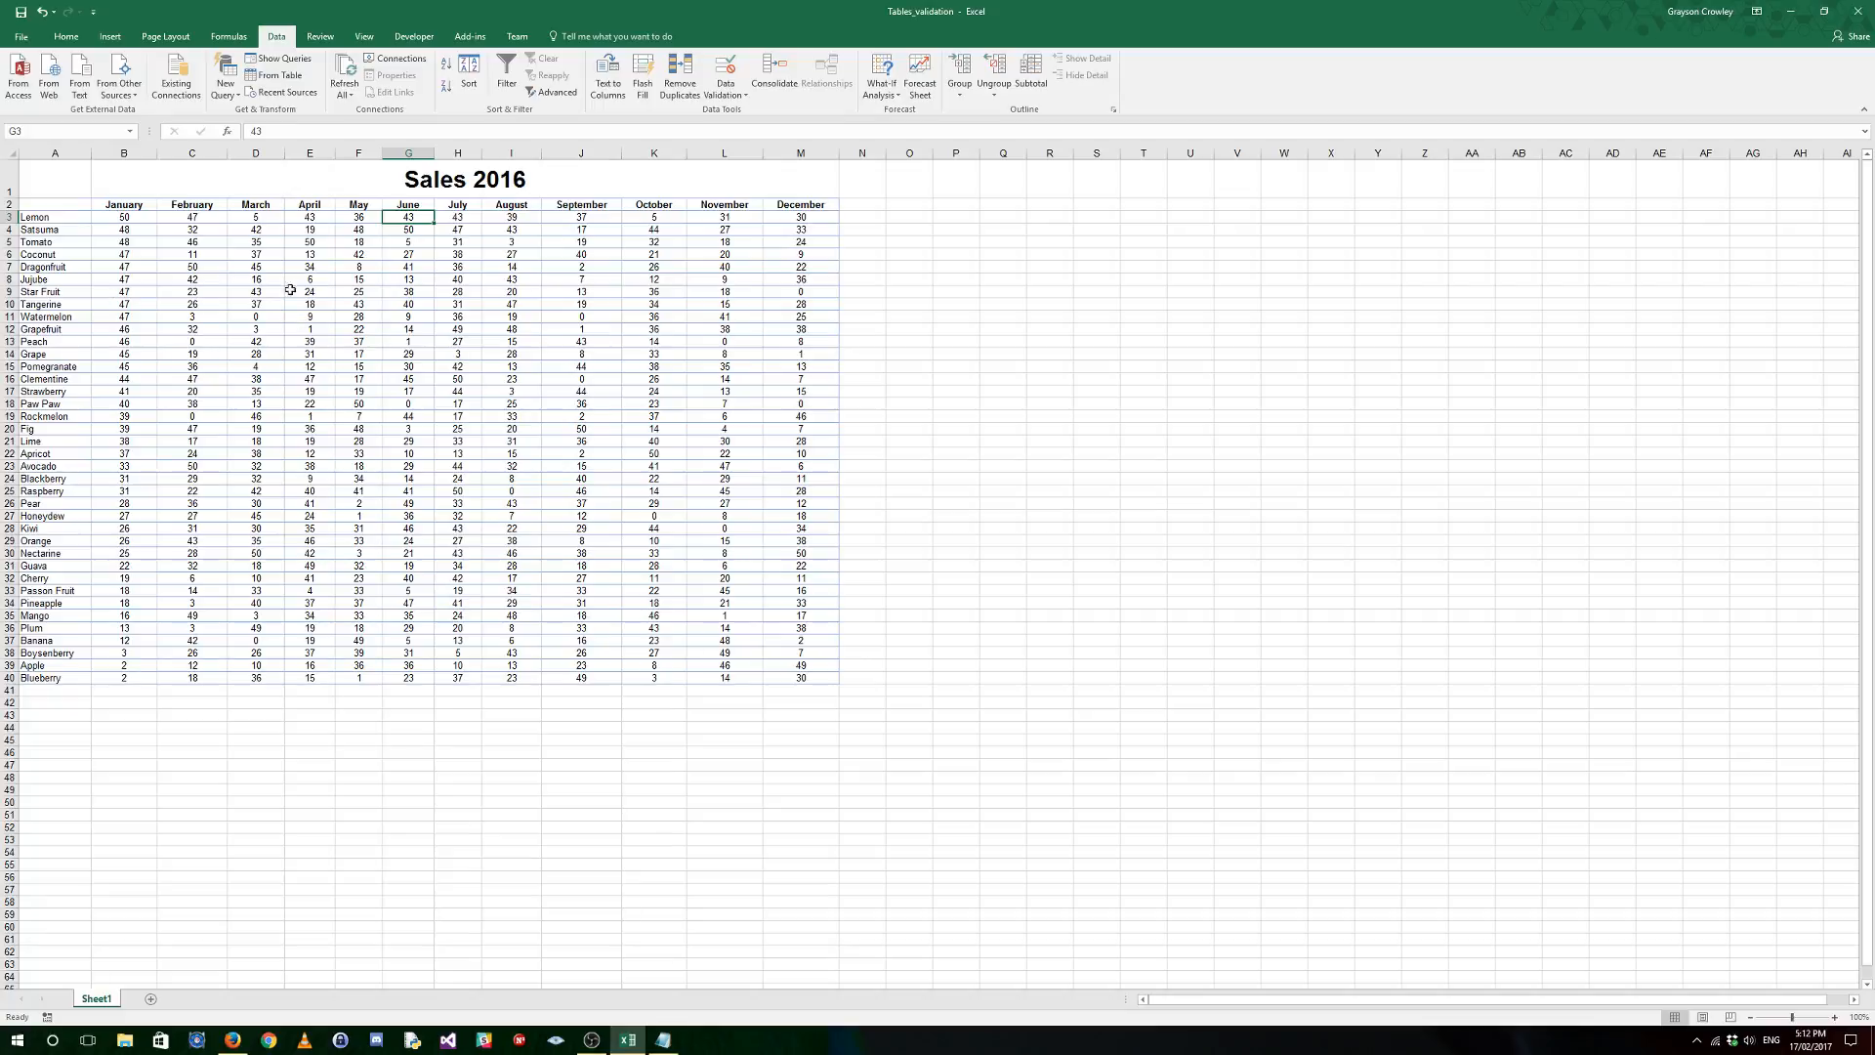
{"action": "left_click_drag", "start_coordinate": [63, 205], "coordinate": [810, 681]}
{"action": "left_click", "coordinate": [1000, 390]}
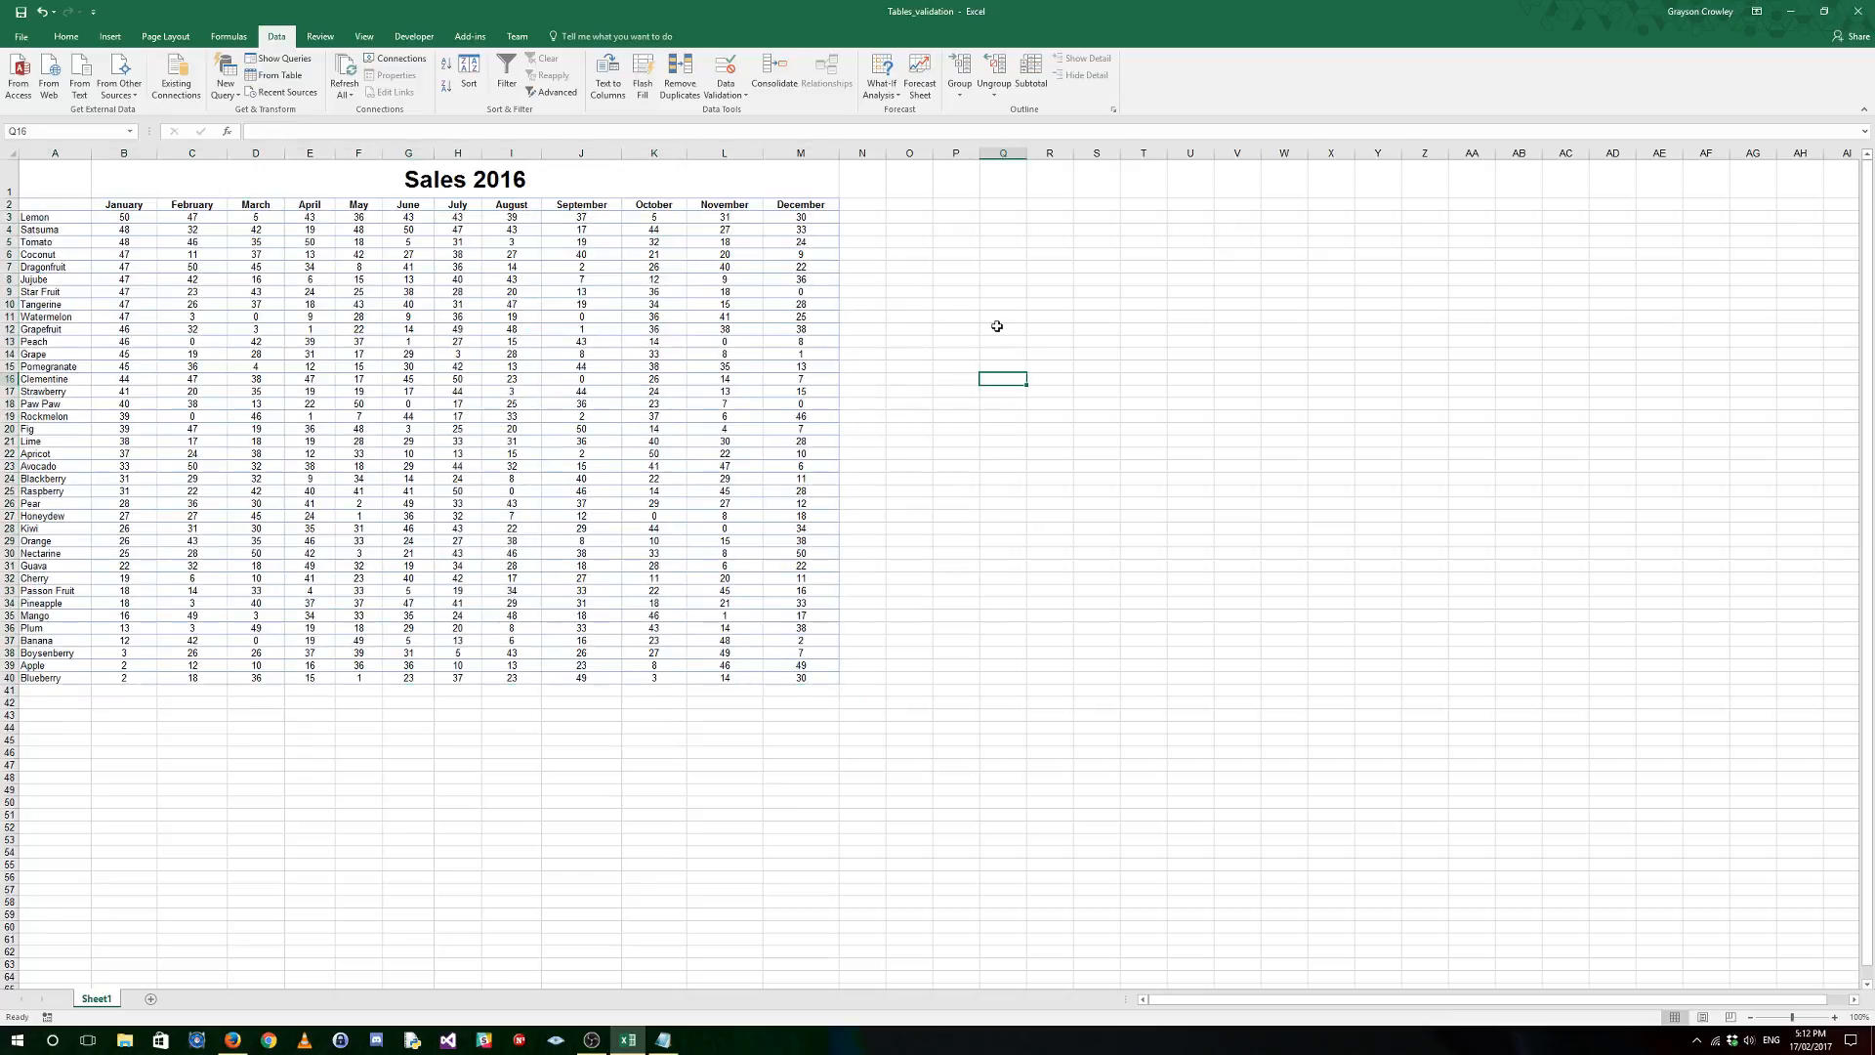
Step: Sum Lemon's January to December sales in N3 with AutoSum and fill the formula down to the Blueberry row
{"action": "left_click", "coordinate": [856, 215]}
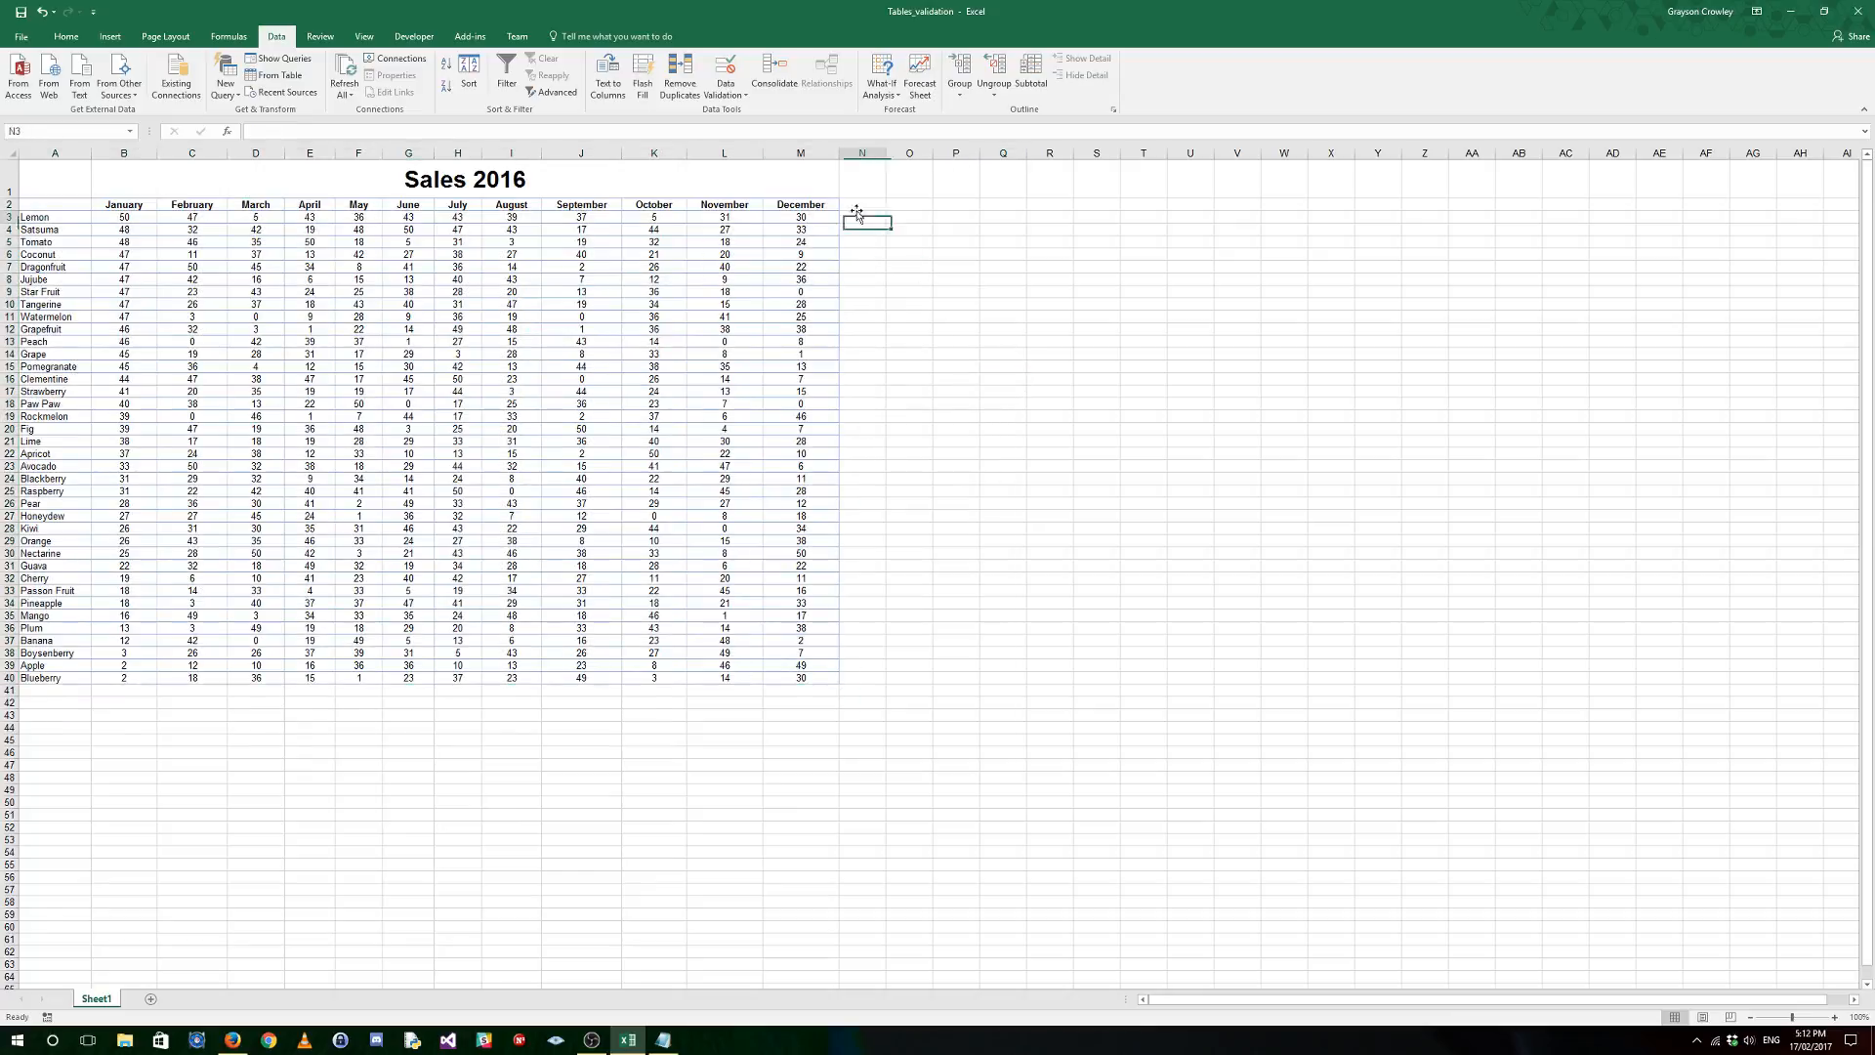
{"action": "left_click", "coordinate": [67, 36]}
{"action": "left_click", "coordinate": [1176, 58]}
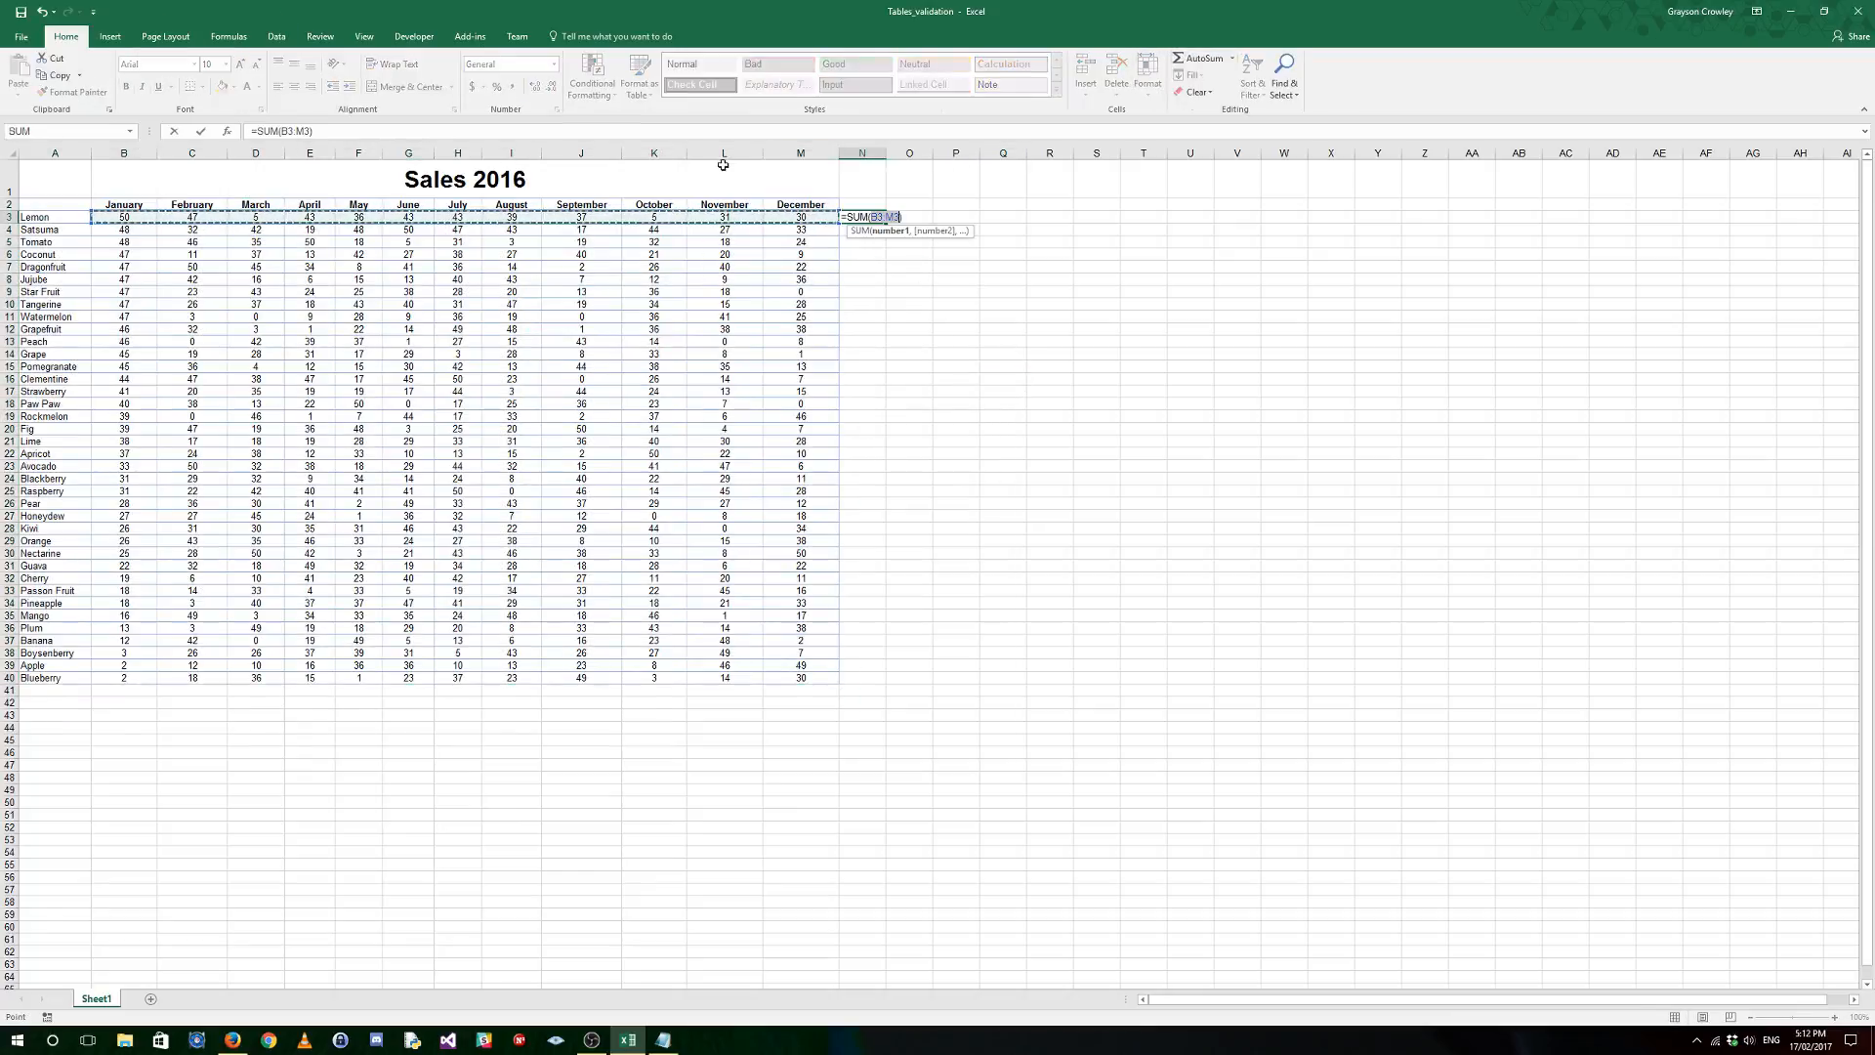
{"action": "key", "text": "Return"}
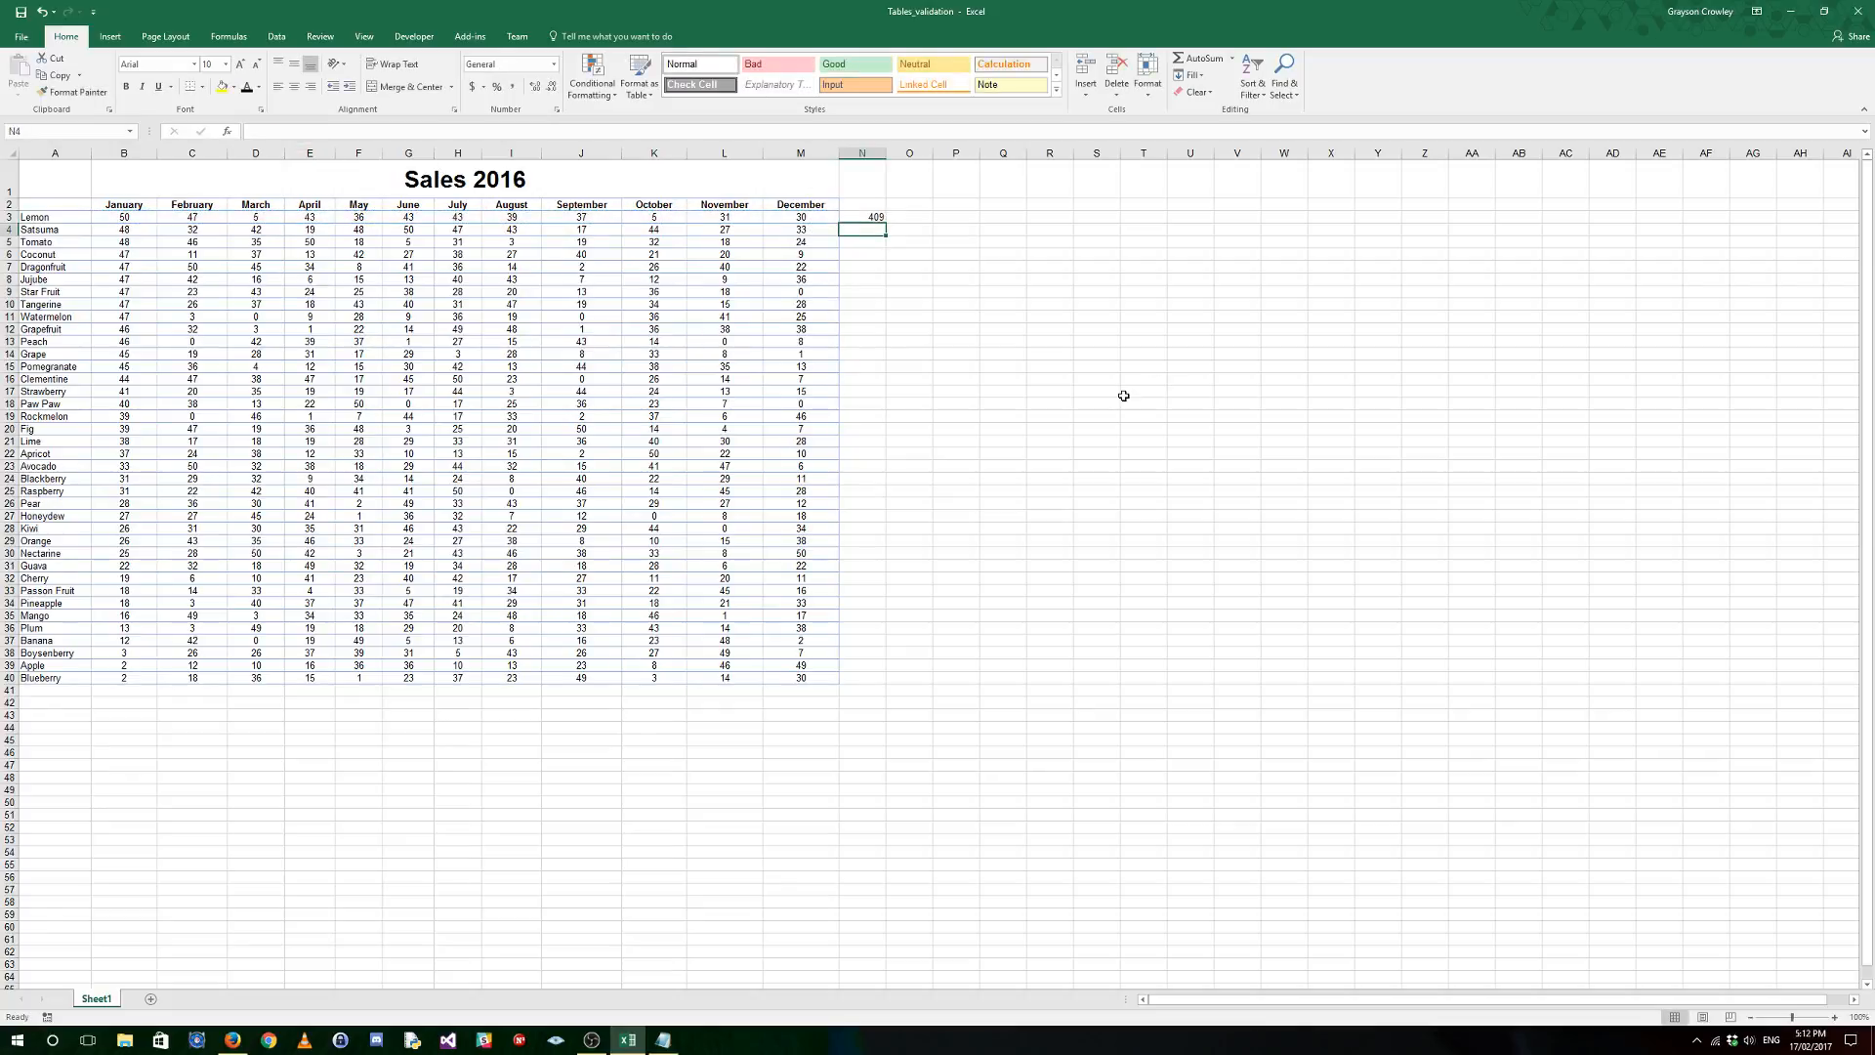
{"action": "left_click", "coordinate": [875, 218]}
{"action": "double_click", "coordinate": [885, 223]}
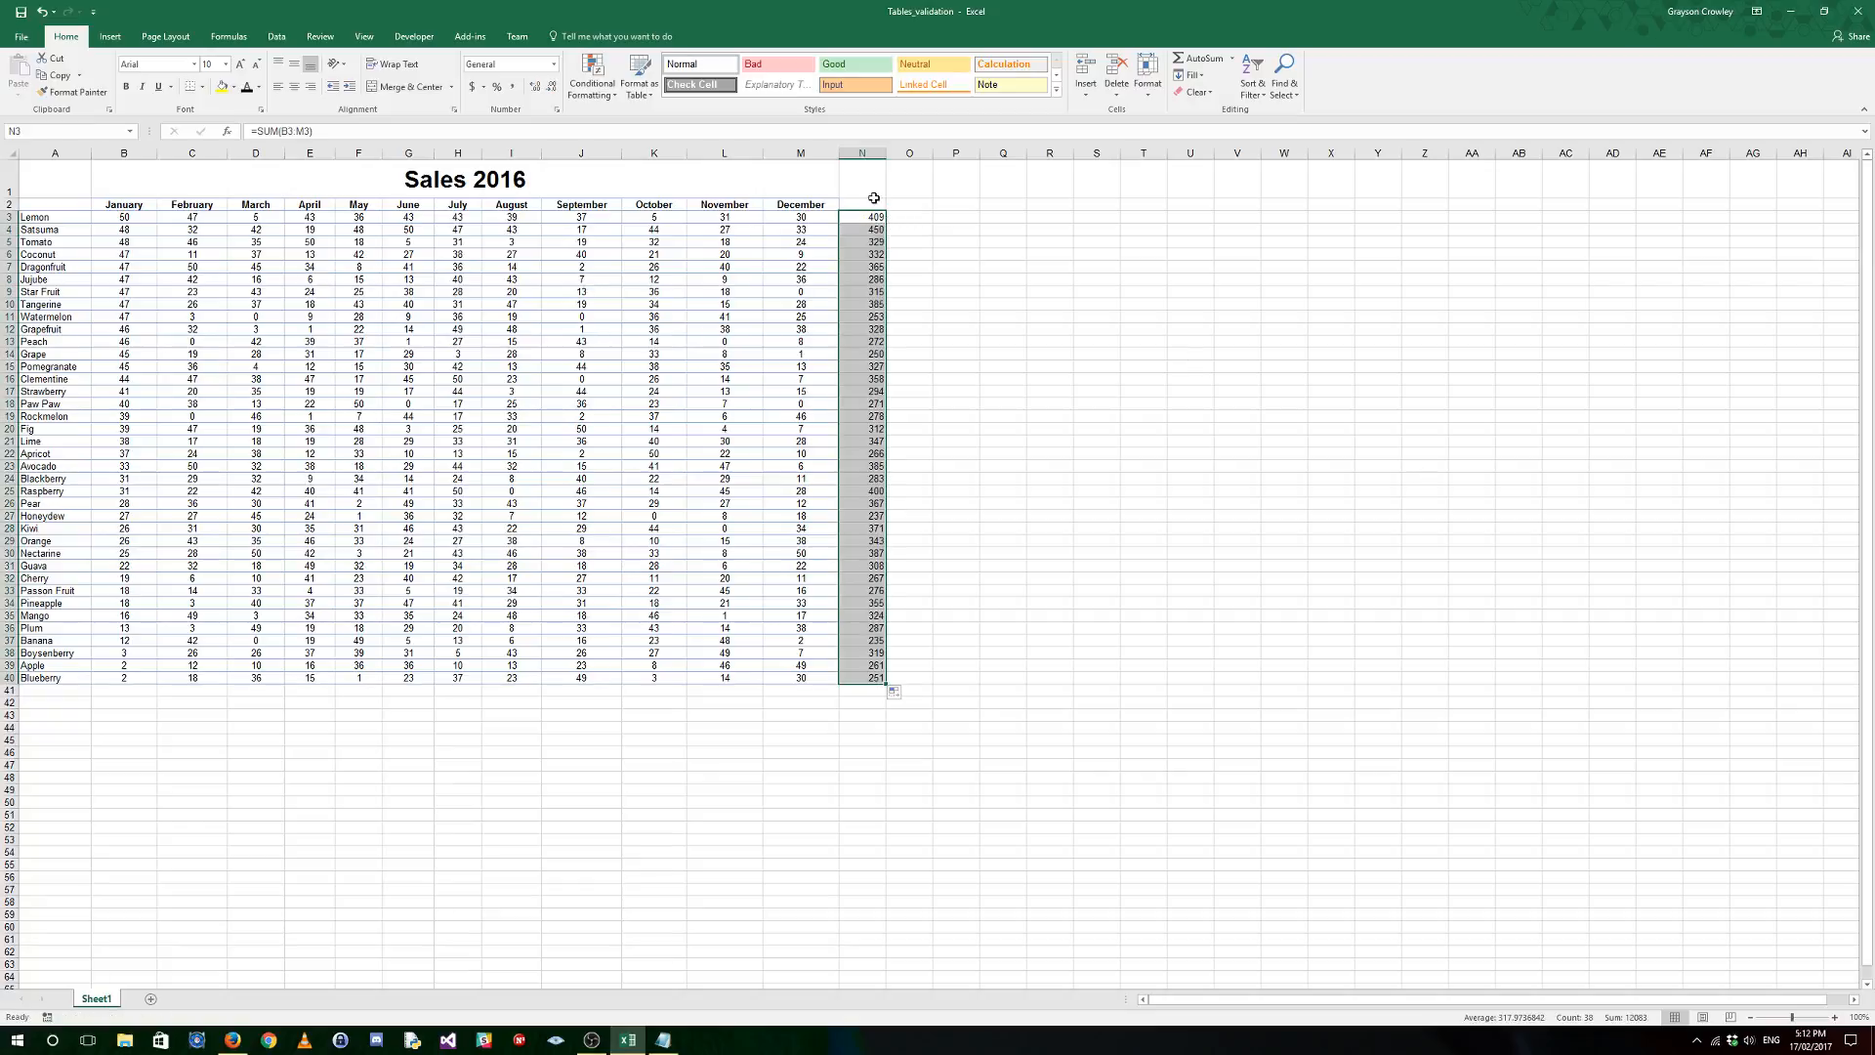
Step: Delete column N with the fruit totals
{"action": "right_click", "coordinate": [869, 154]}
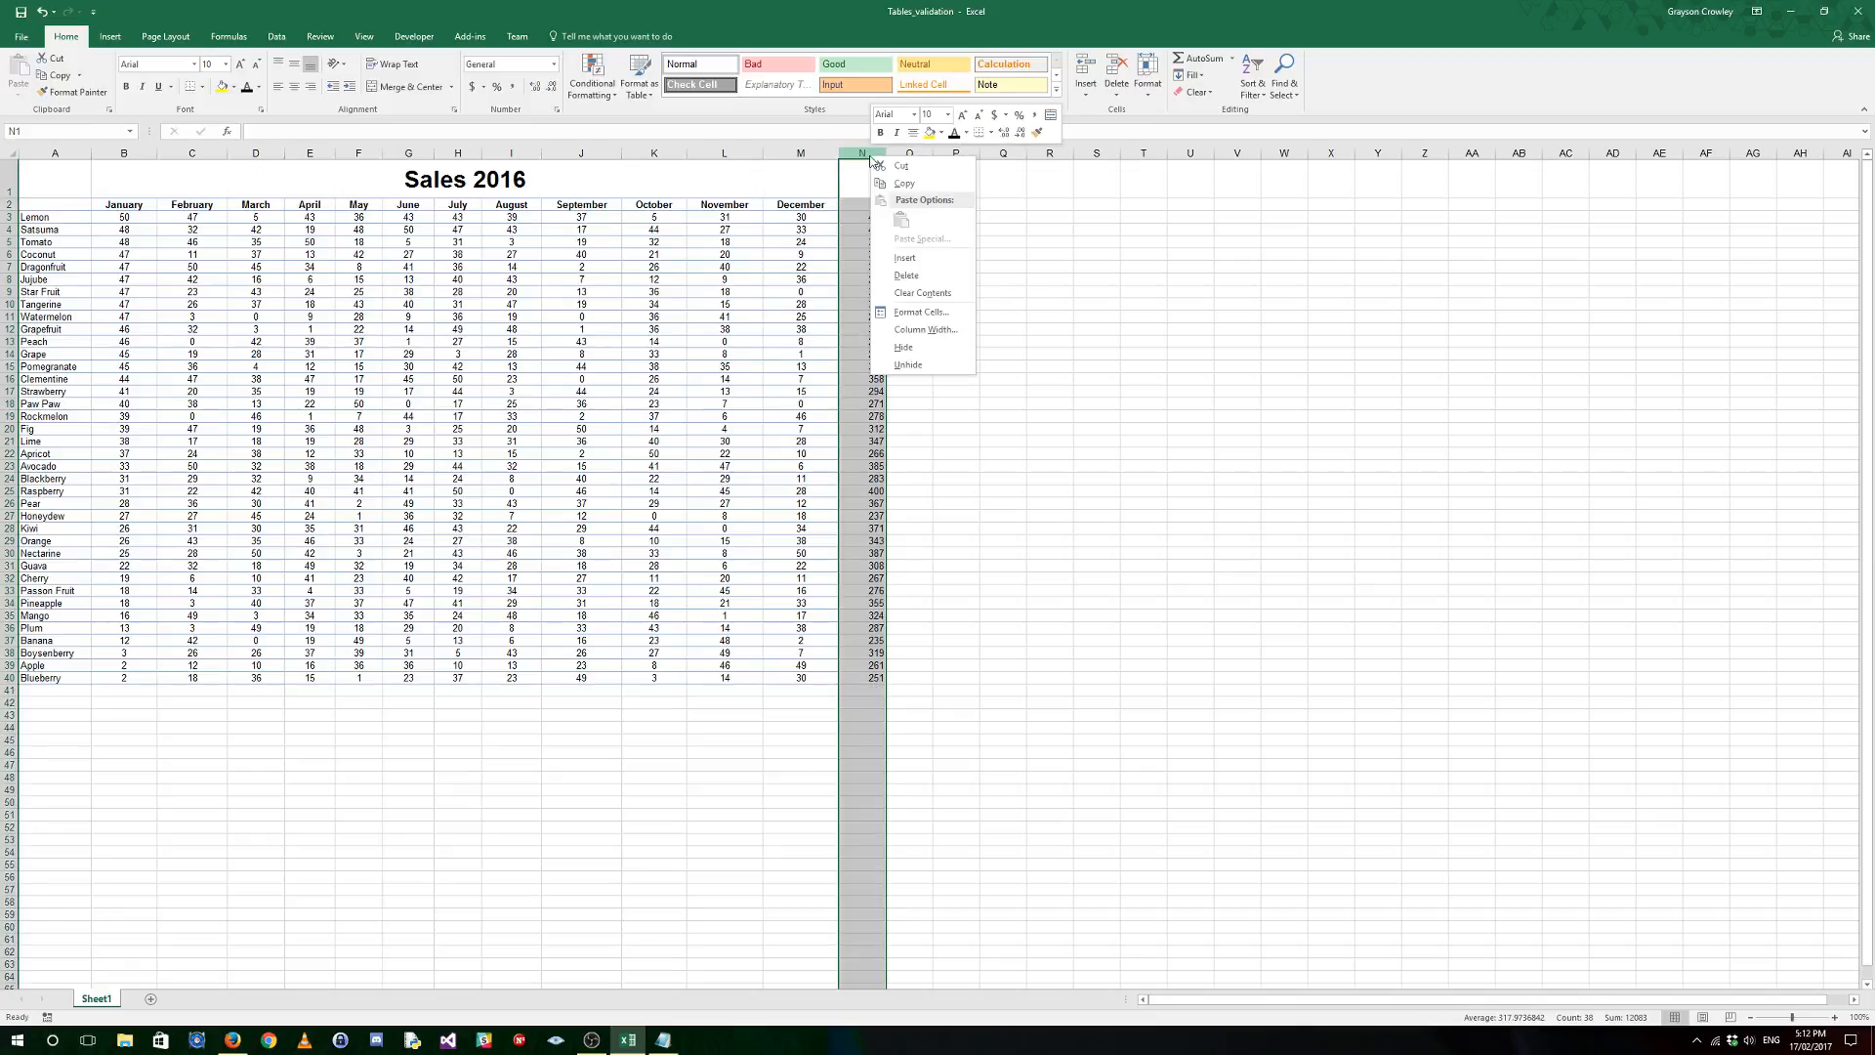
{"action": "left_click", "coordinate": [908, 276]}
{"action": "left_click", "coordinate": [1001, 316]}
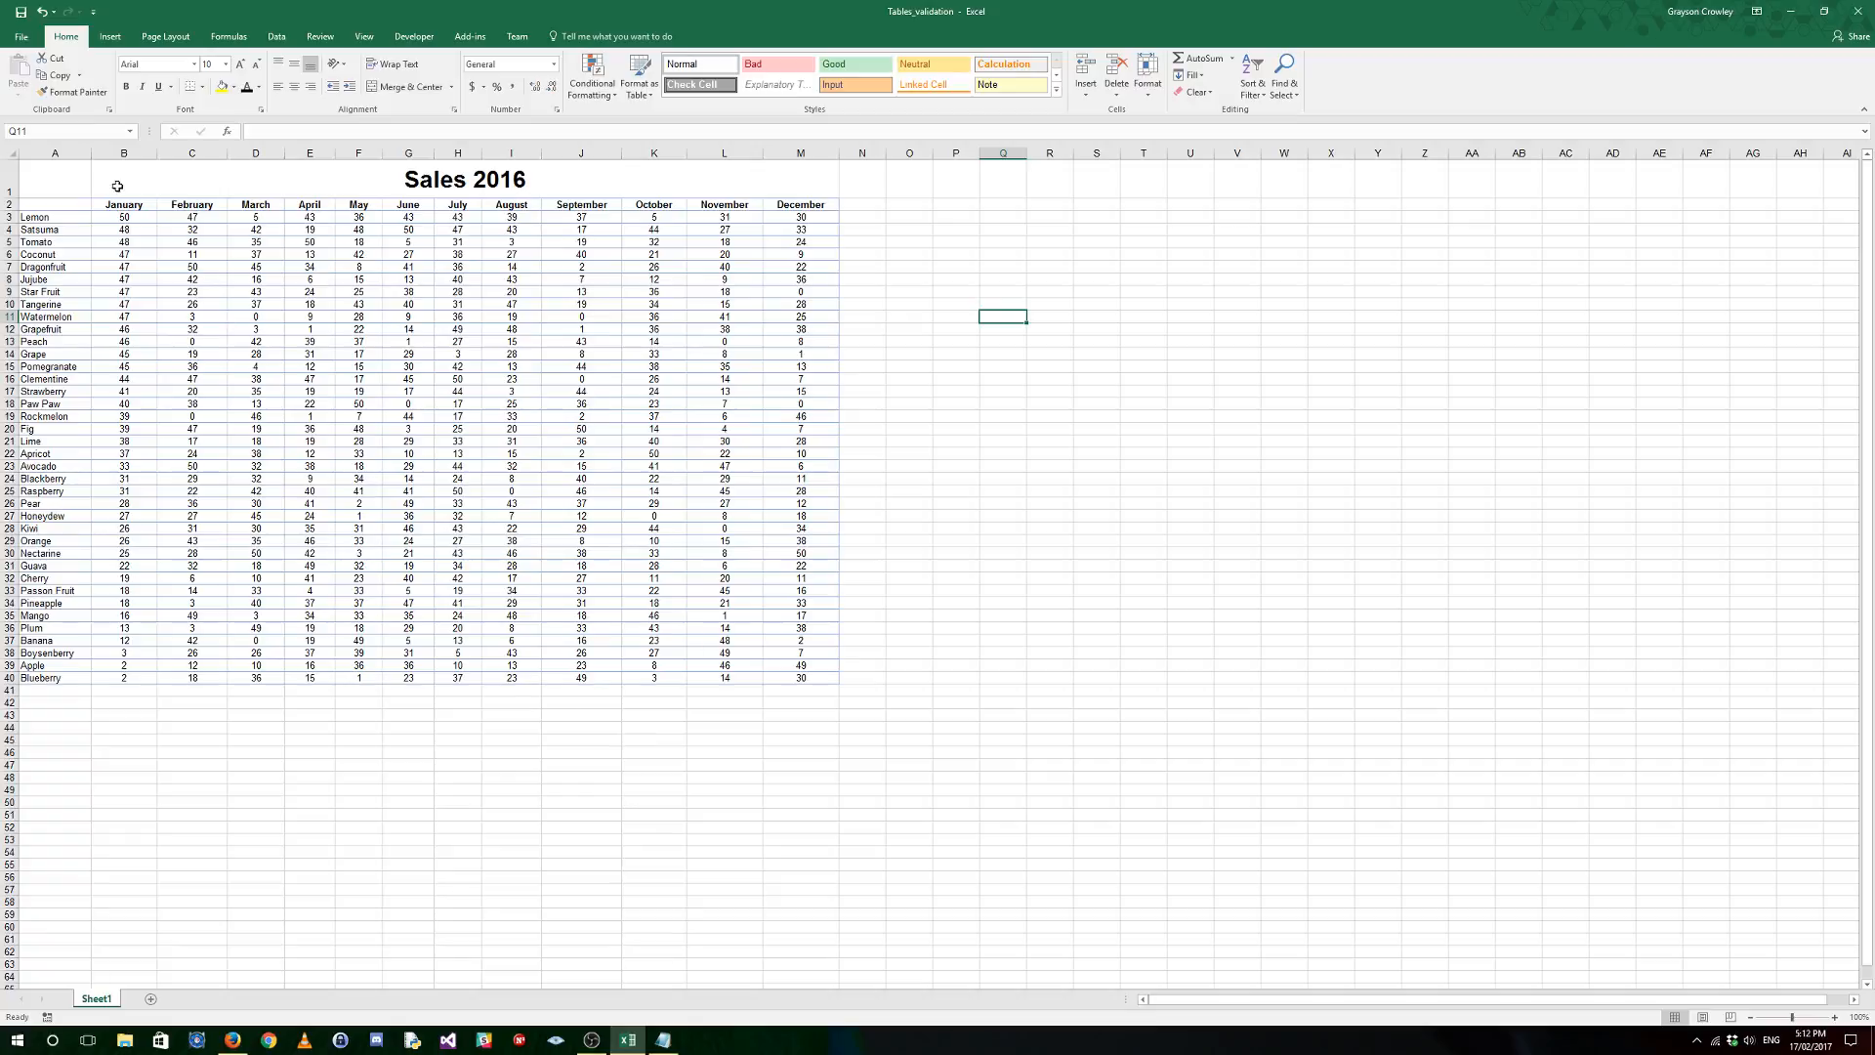
{"action": "left_click_drag", "start_coordinate": [55, 154], "coordinate": [825, 161]}
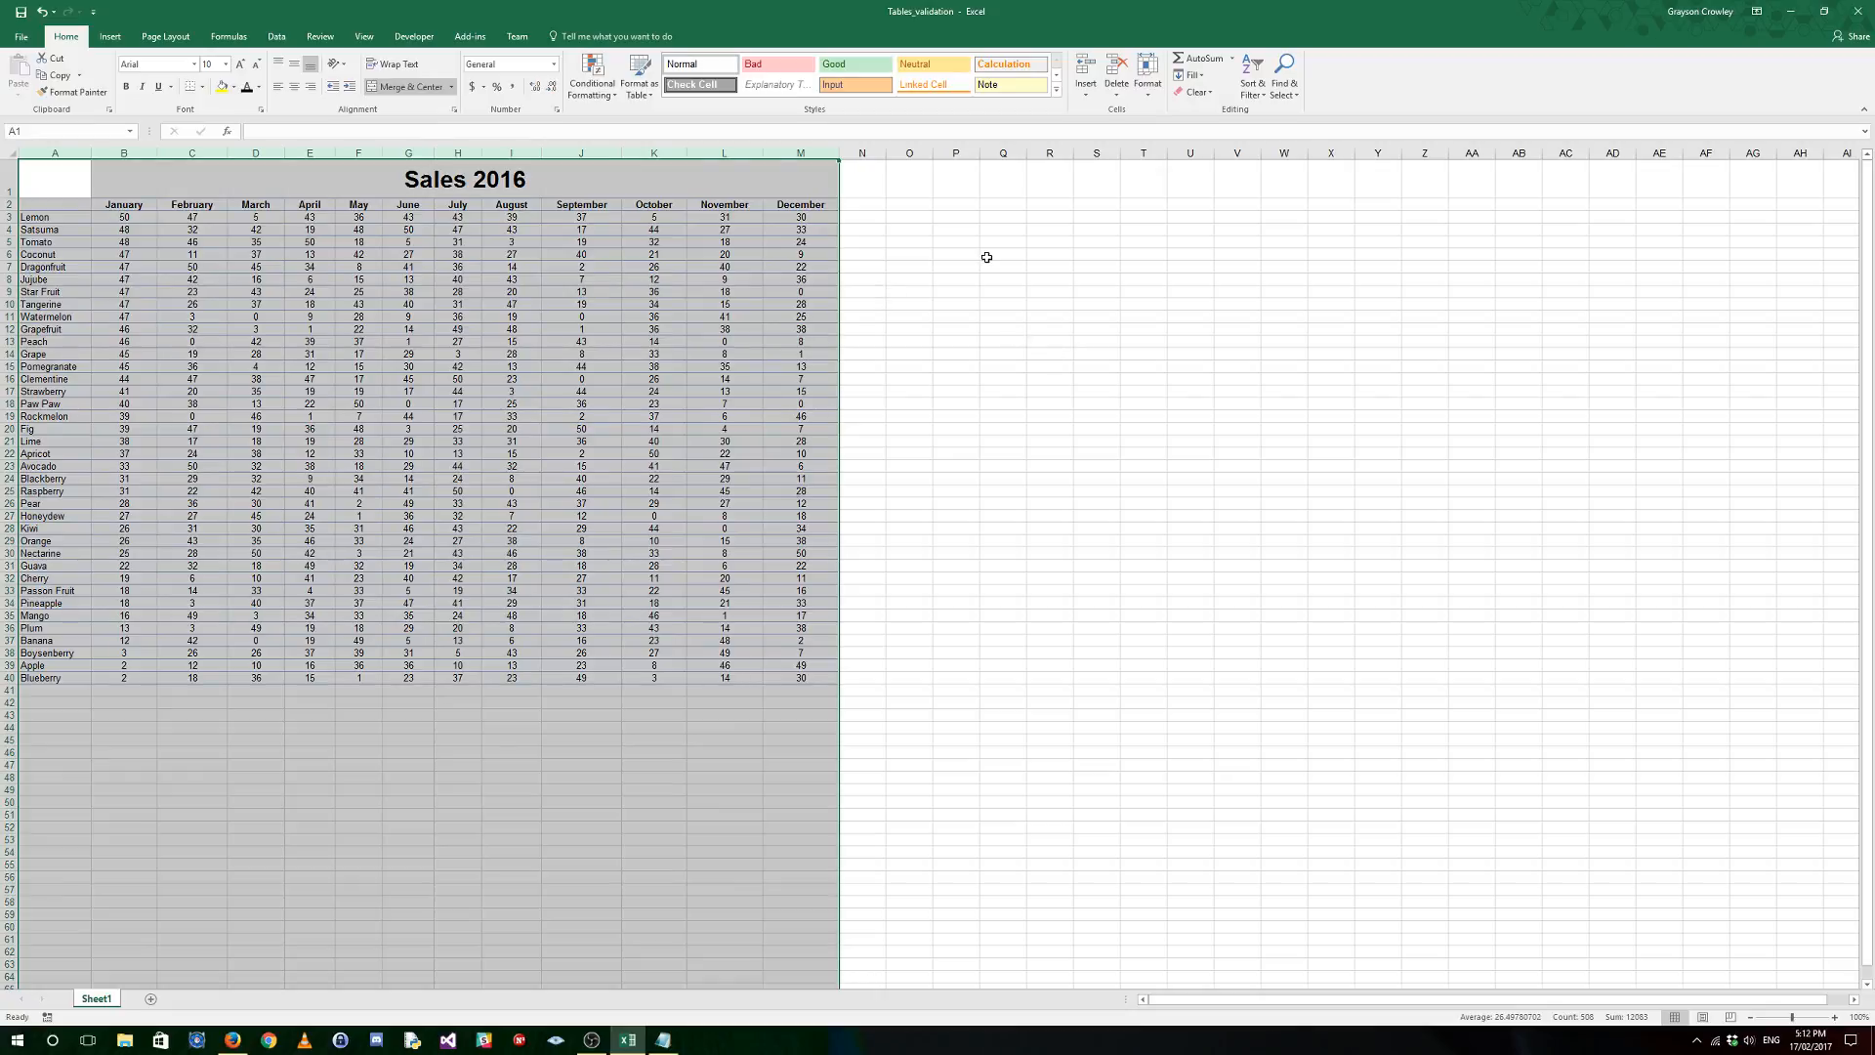
{"action": "left_click", "coordinate": [905, 302]}
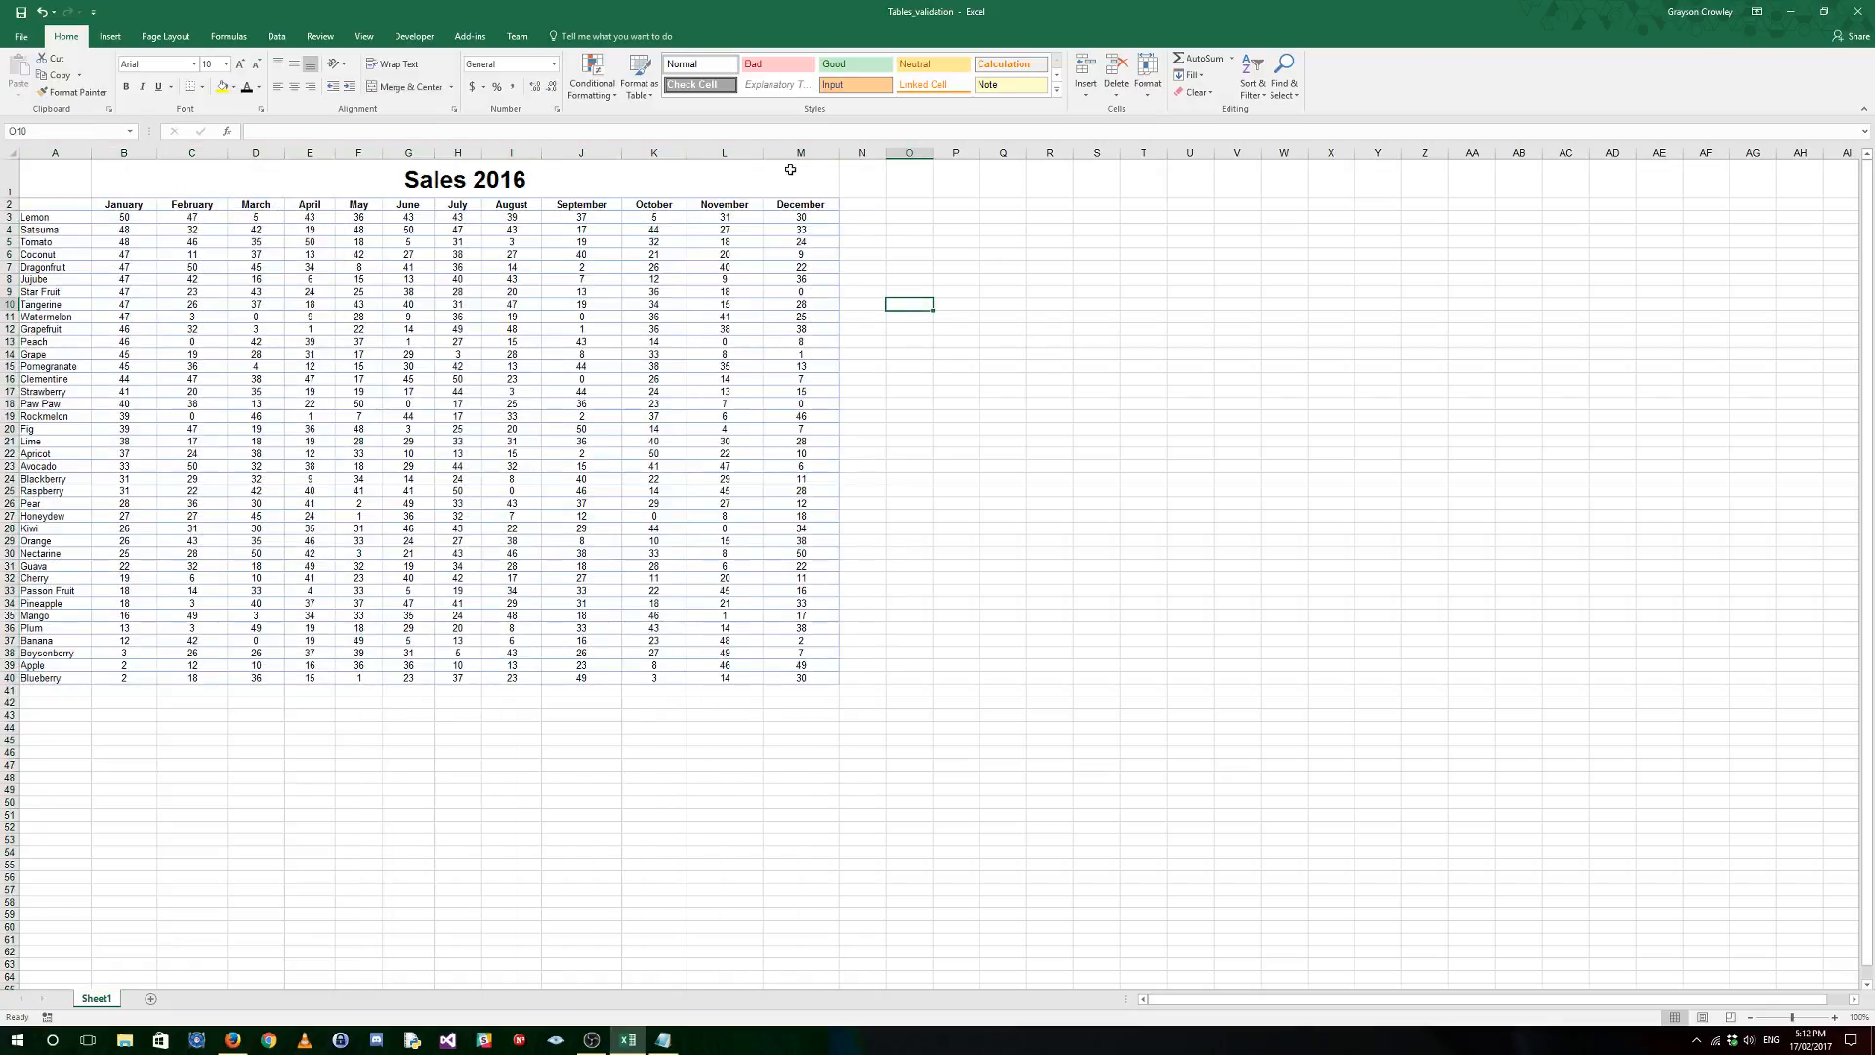
{"action": "left_click", "coordinate": [818, 290]}
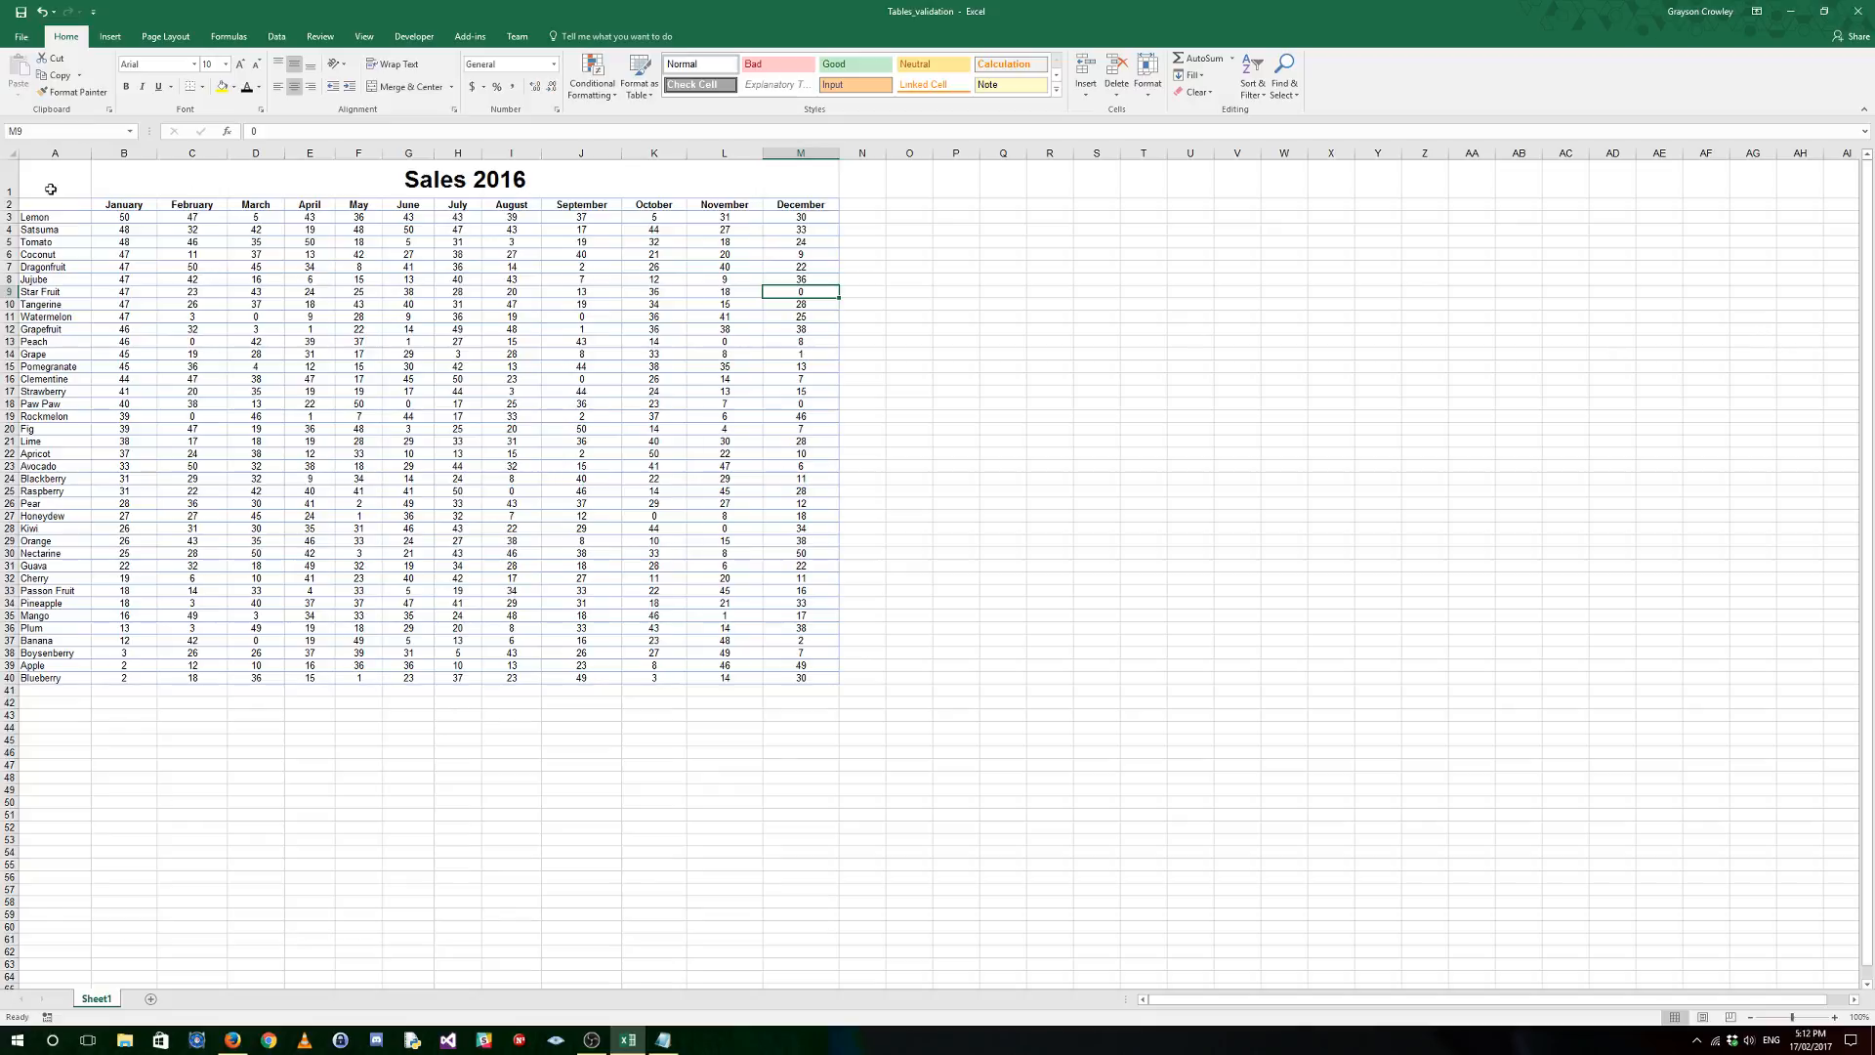
Step: Format the range A2:M40 as a table with headers, using the light blue style with a solid header row
{"action": "left_click_drag", "start_coordinate": [60, 205], "coordinate": [800, 678]}
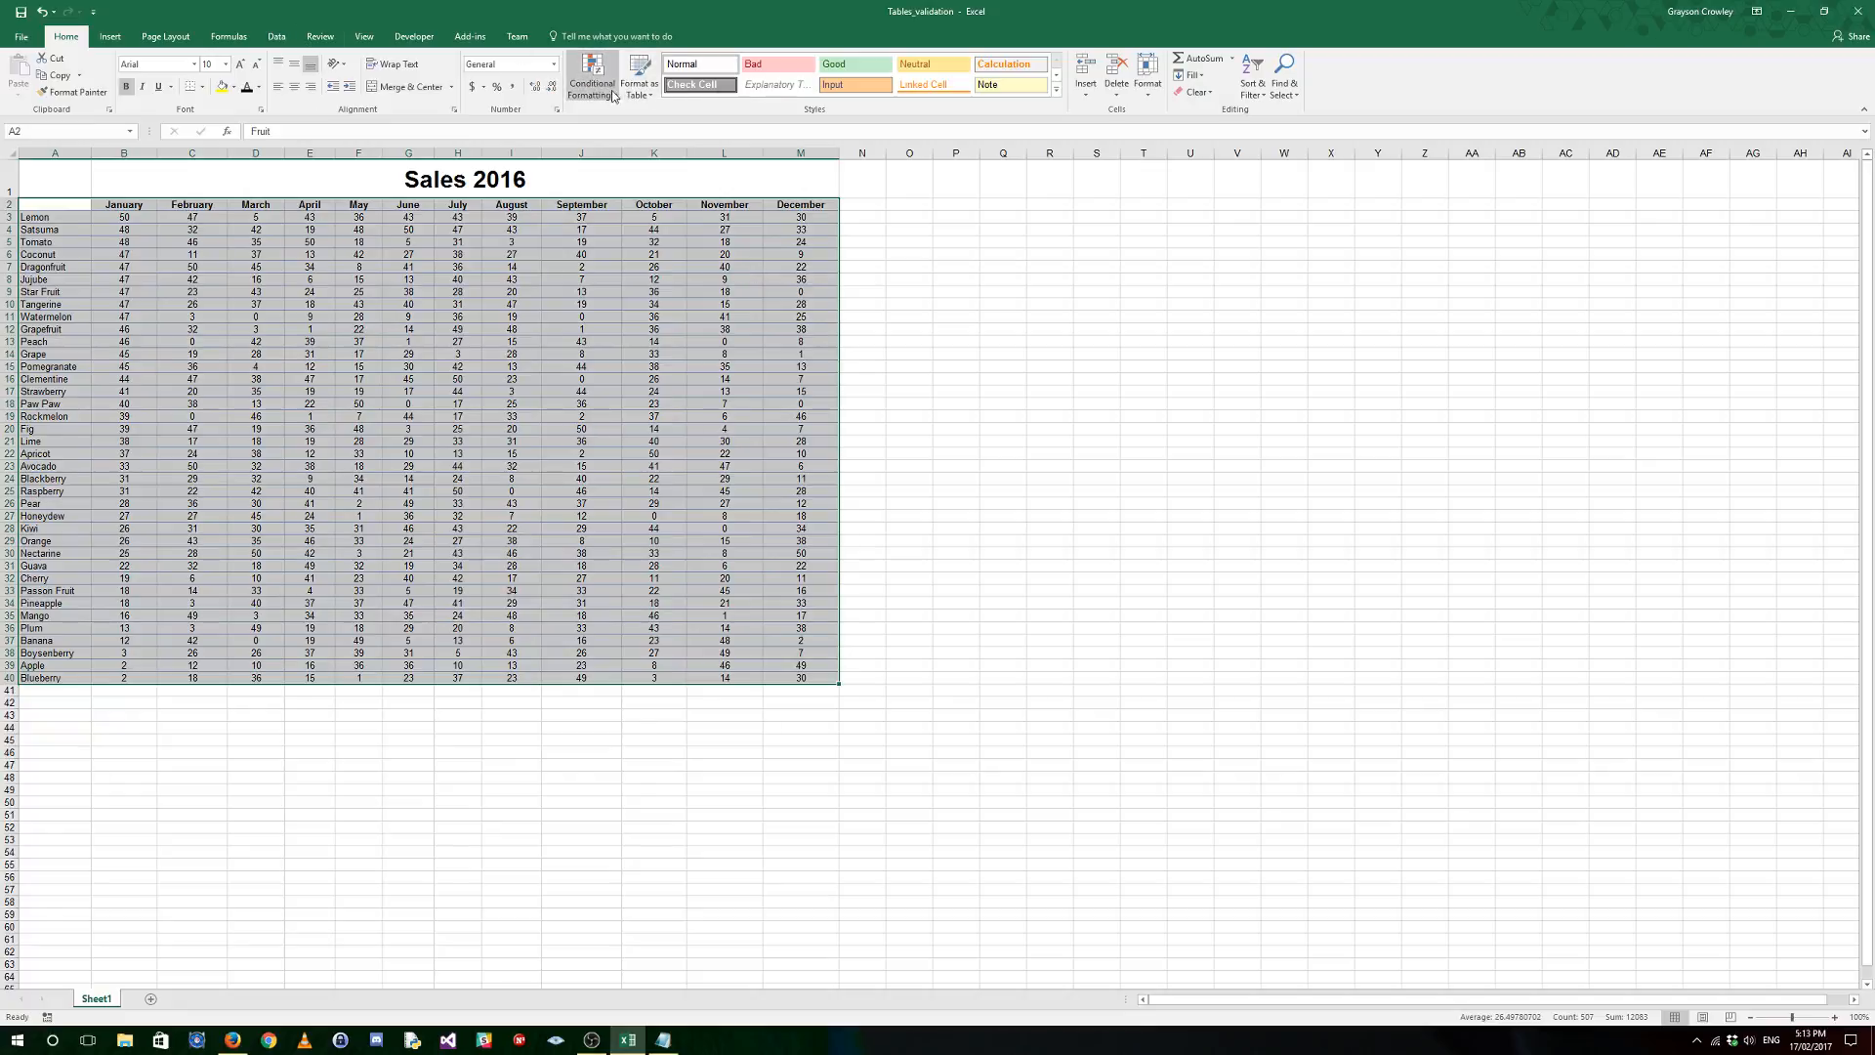
{"action": "left_click", "coordinate": [642, 97]}
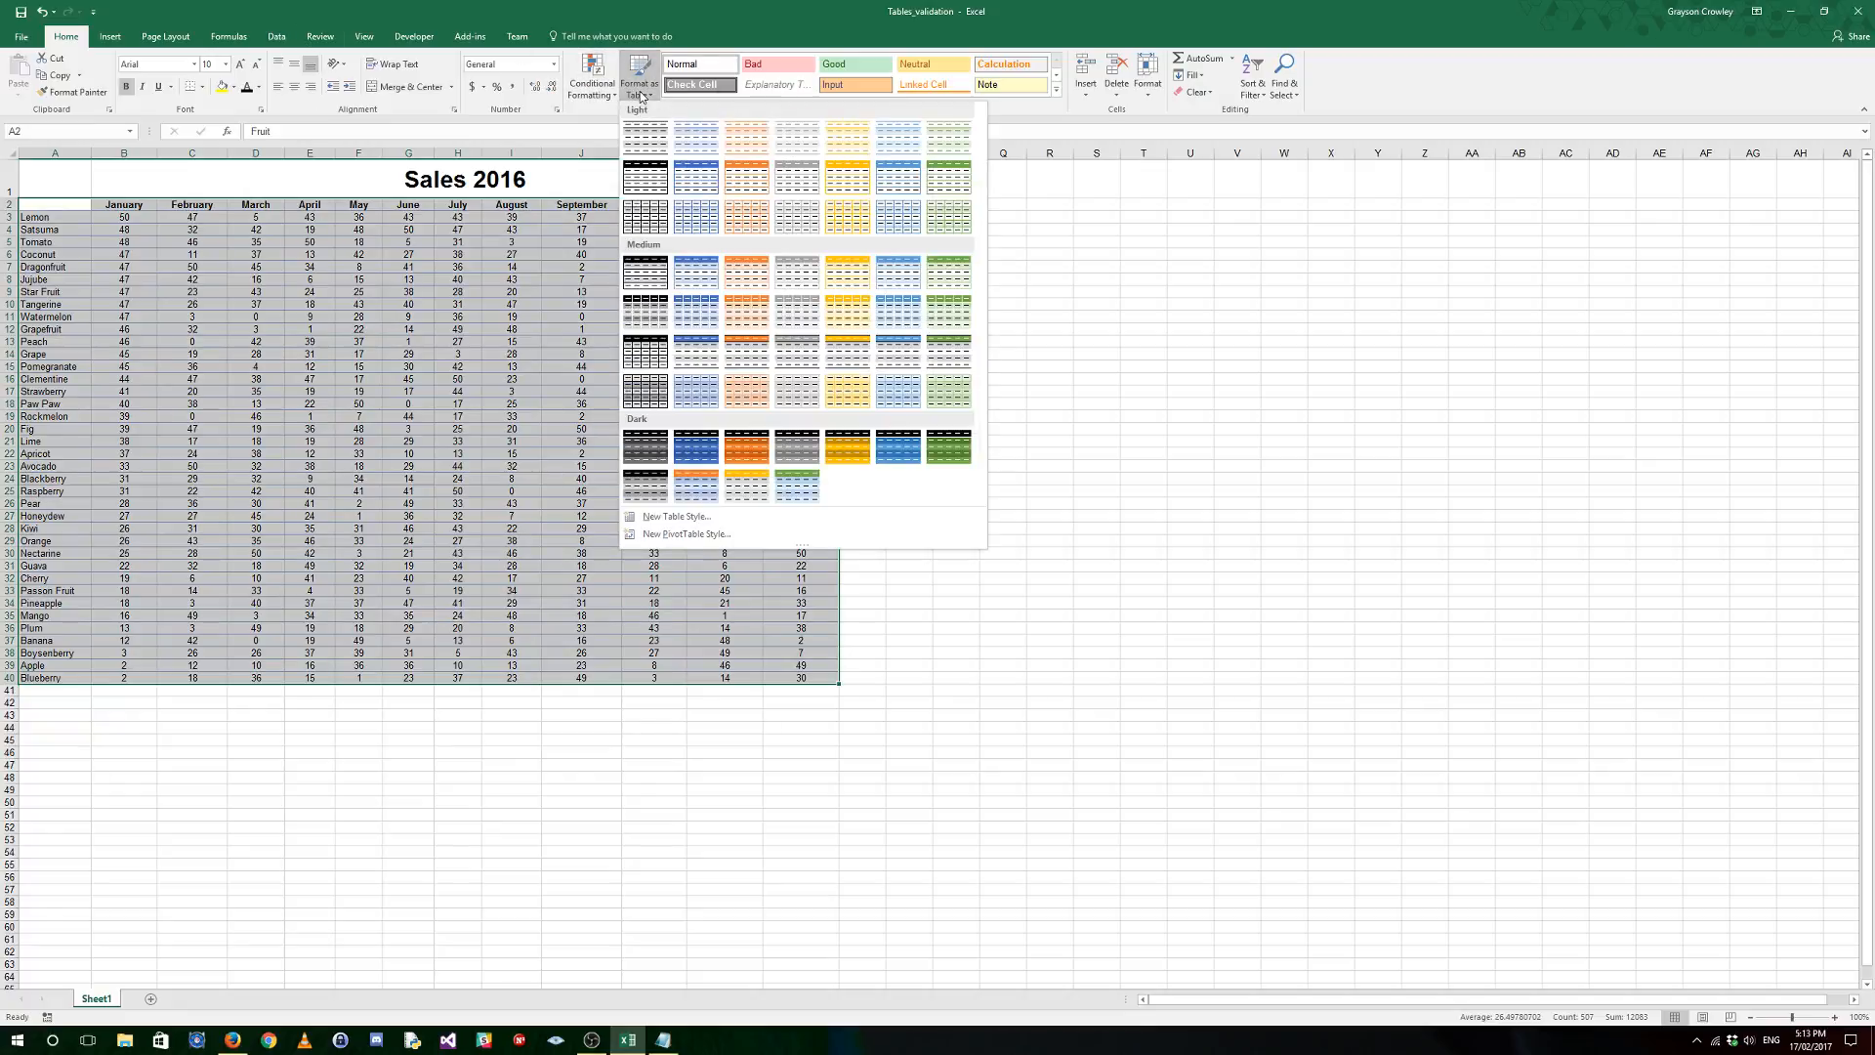
{"action": "left_click", "coordinate": [695, 187]}
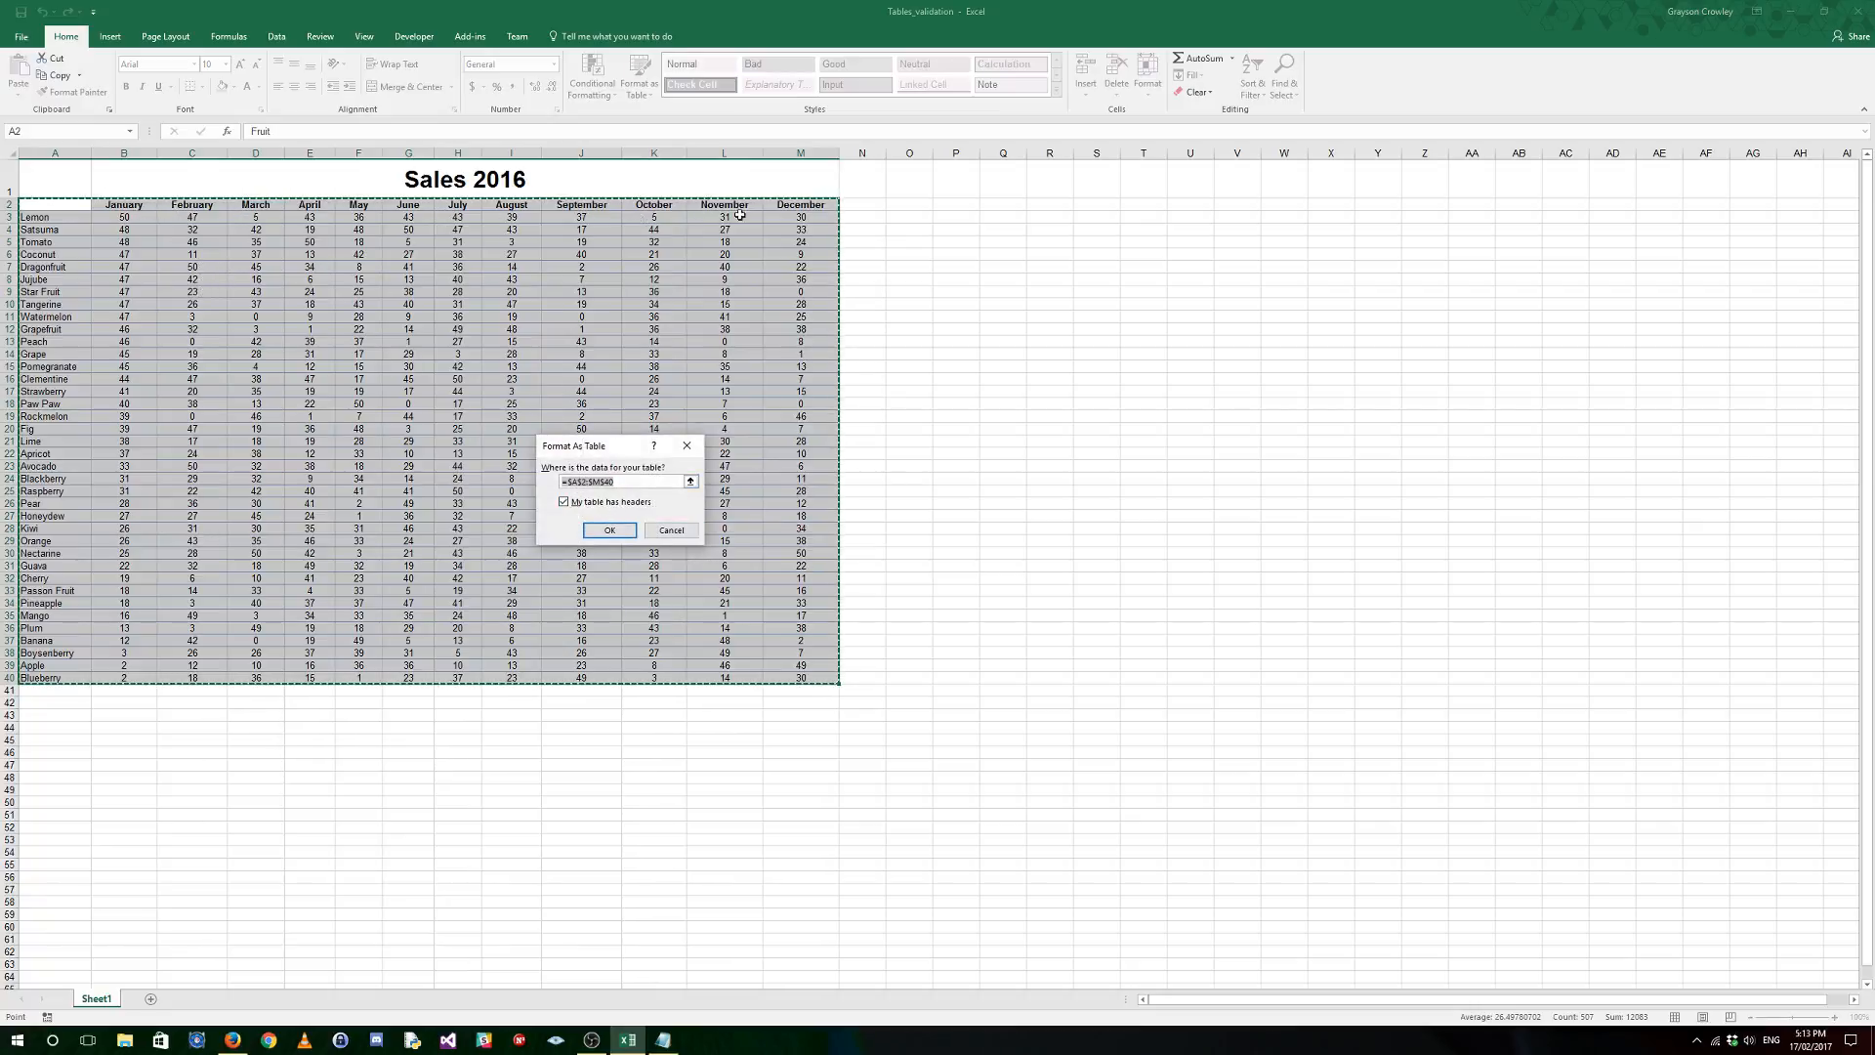
{"action": "left_click", "coordinate": [606, 530]}
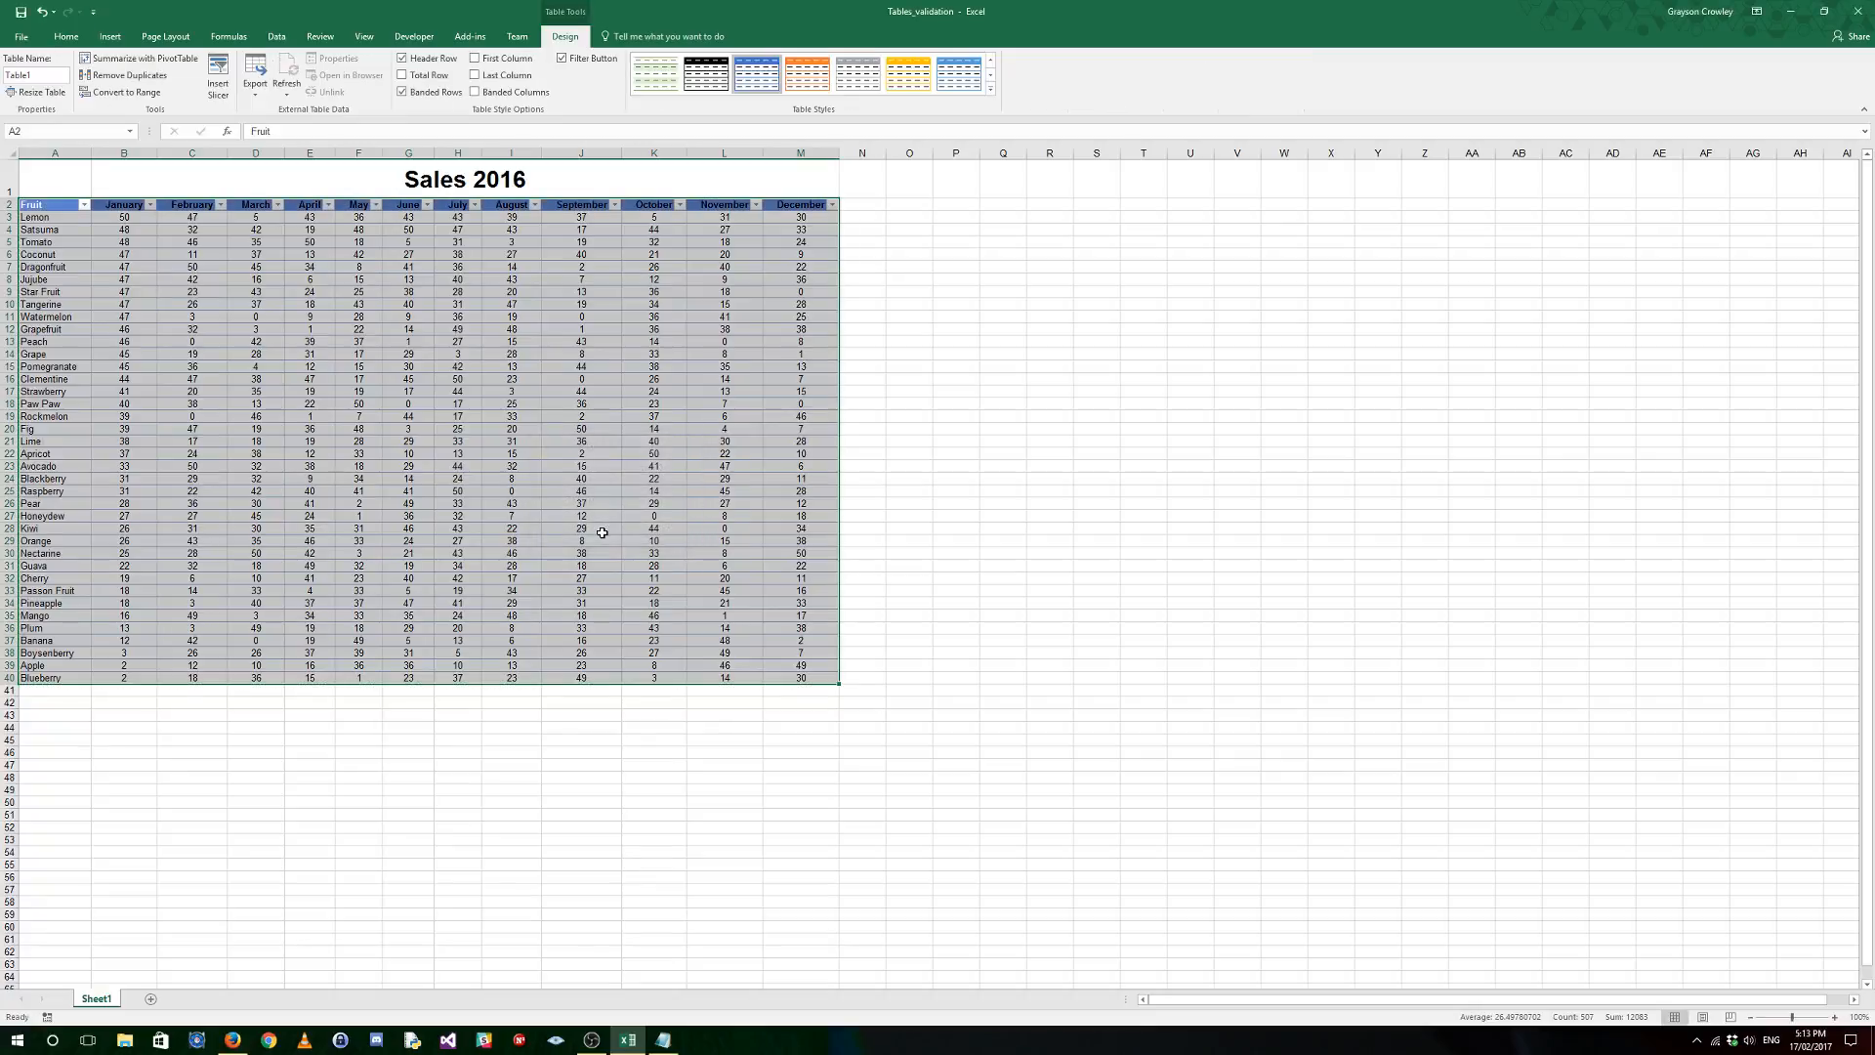
{"action": "left_click", "coordinate": [651, 379]}
{"action": "left_click", "coordinate": [916, 306]}
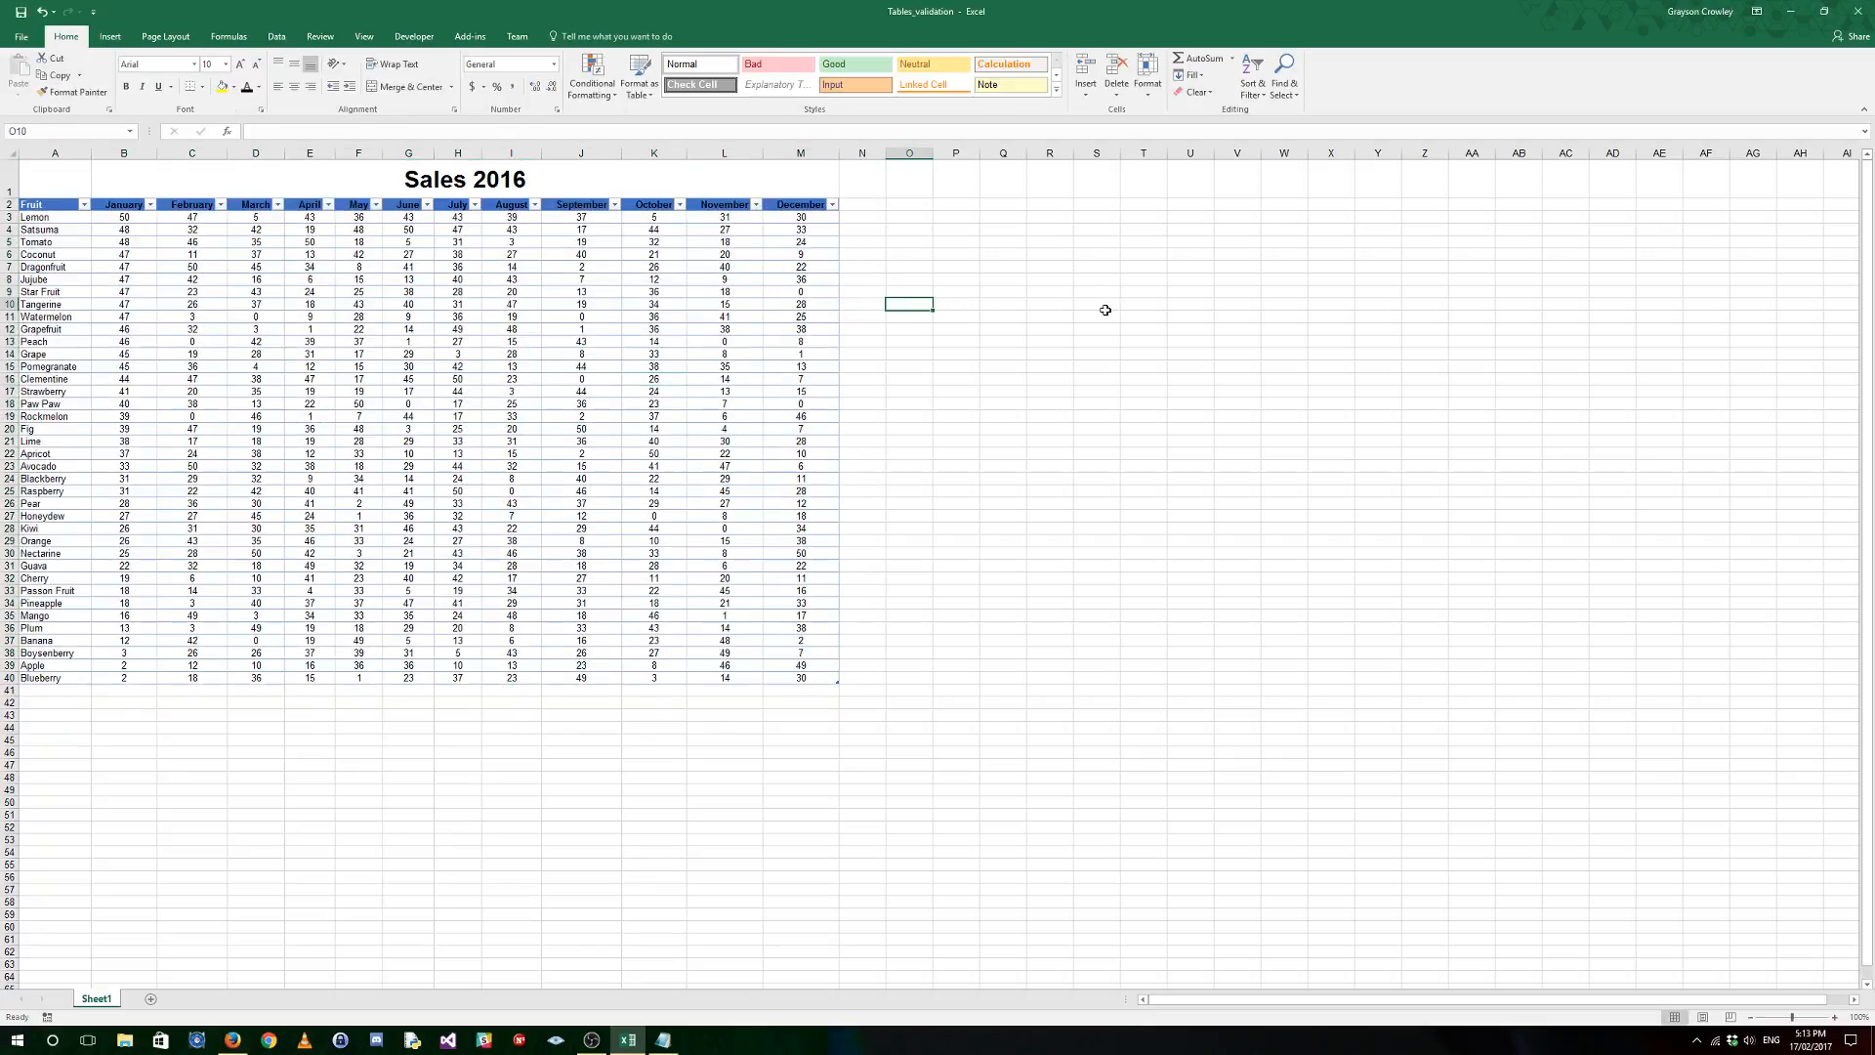
Step: Rename the sales table as tblFruitSales
{"action": "left_click", "coordinate": [640, 308]}
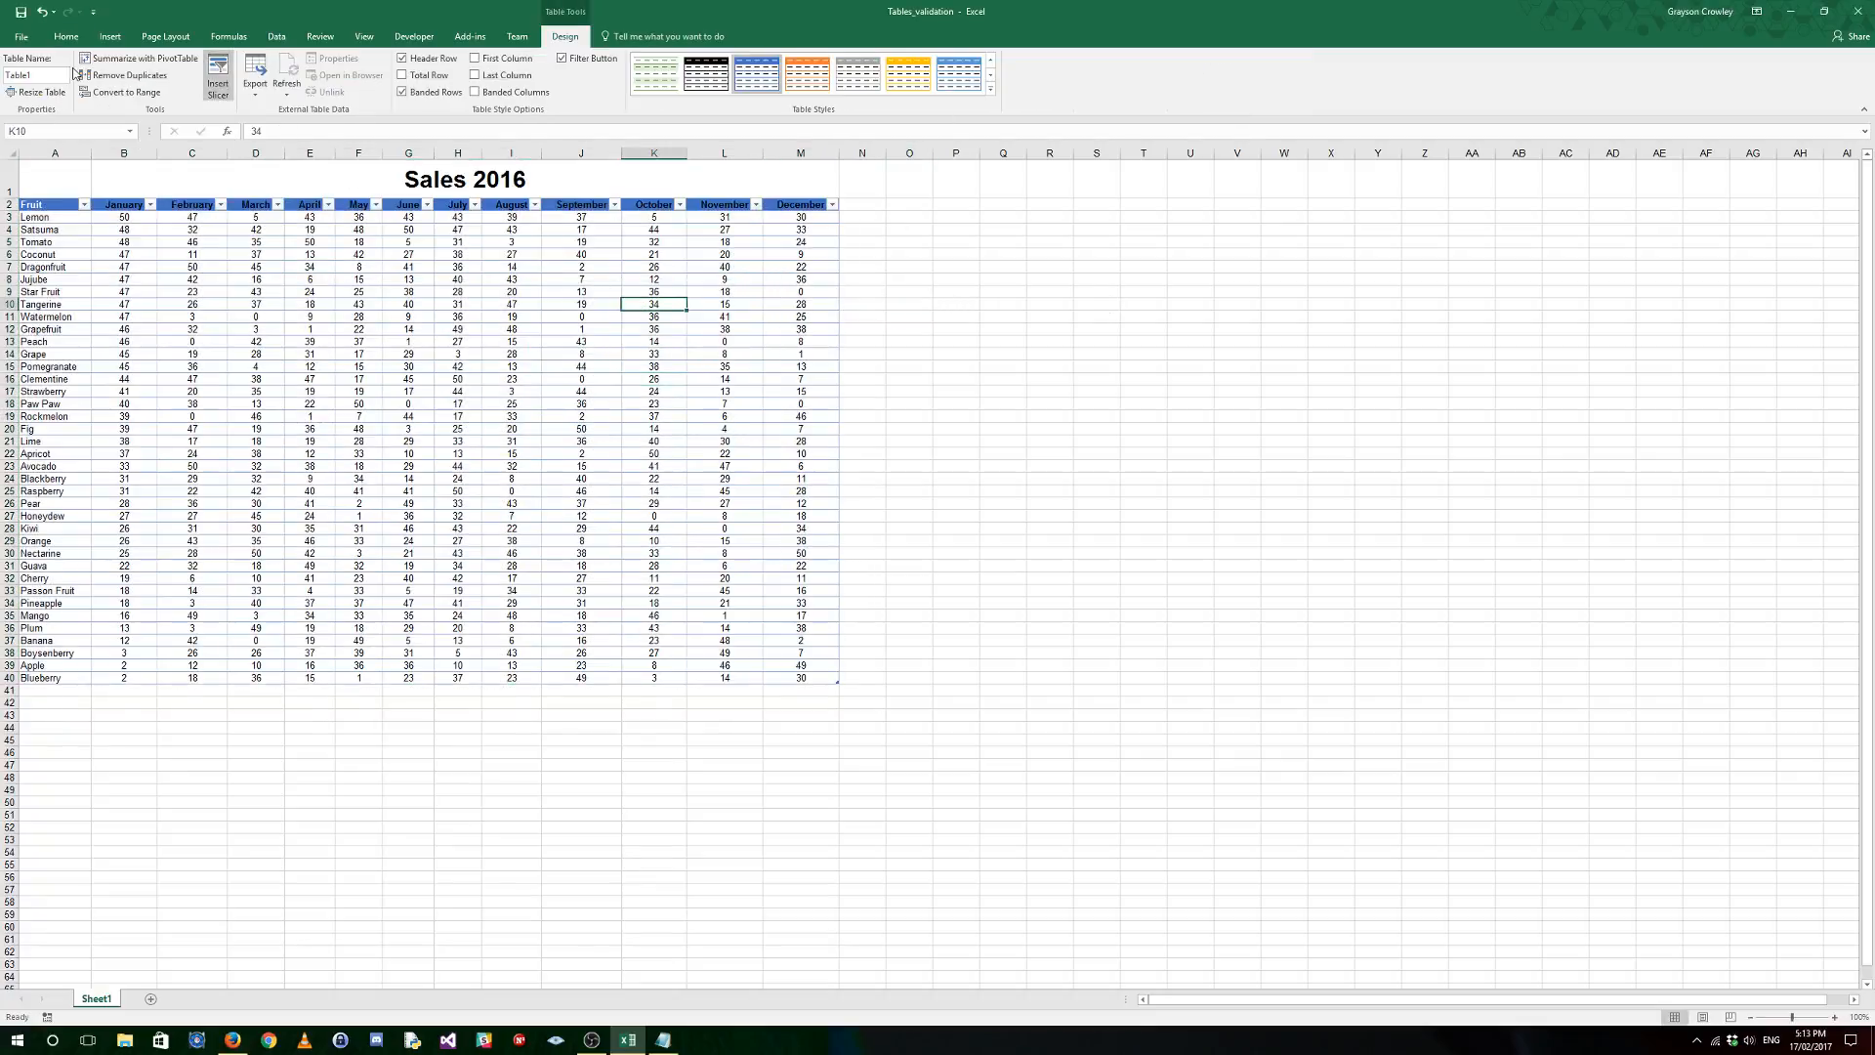
{"action": "left_click", "coordinate": [53, 73]}
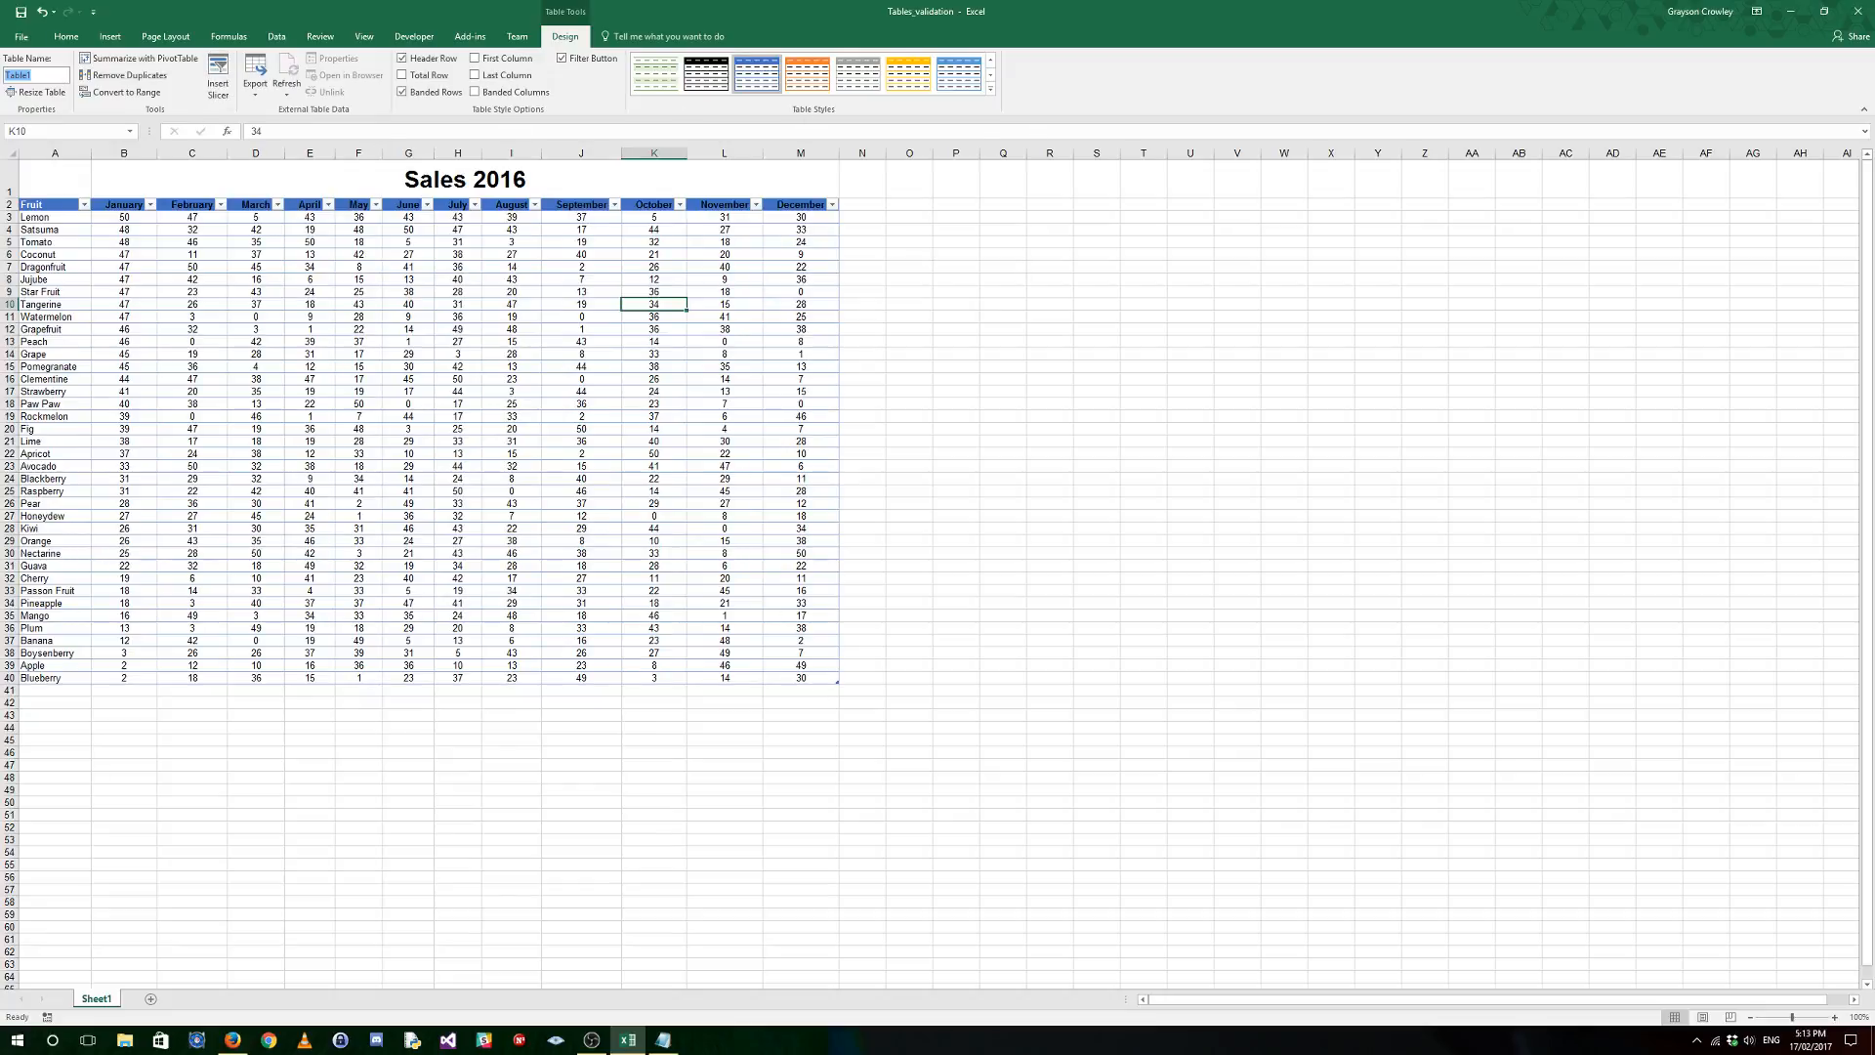
{"action": "type", "text": "tblFruitSales"}
{"action": "key", "text": "Return"}
{"action": "left_click", "coordinate": [814, 303]}
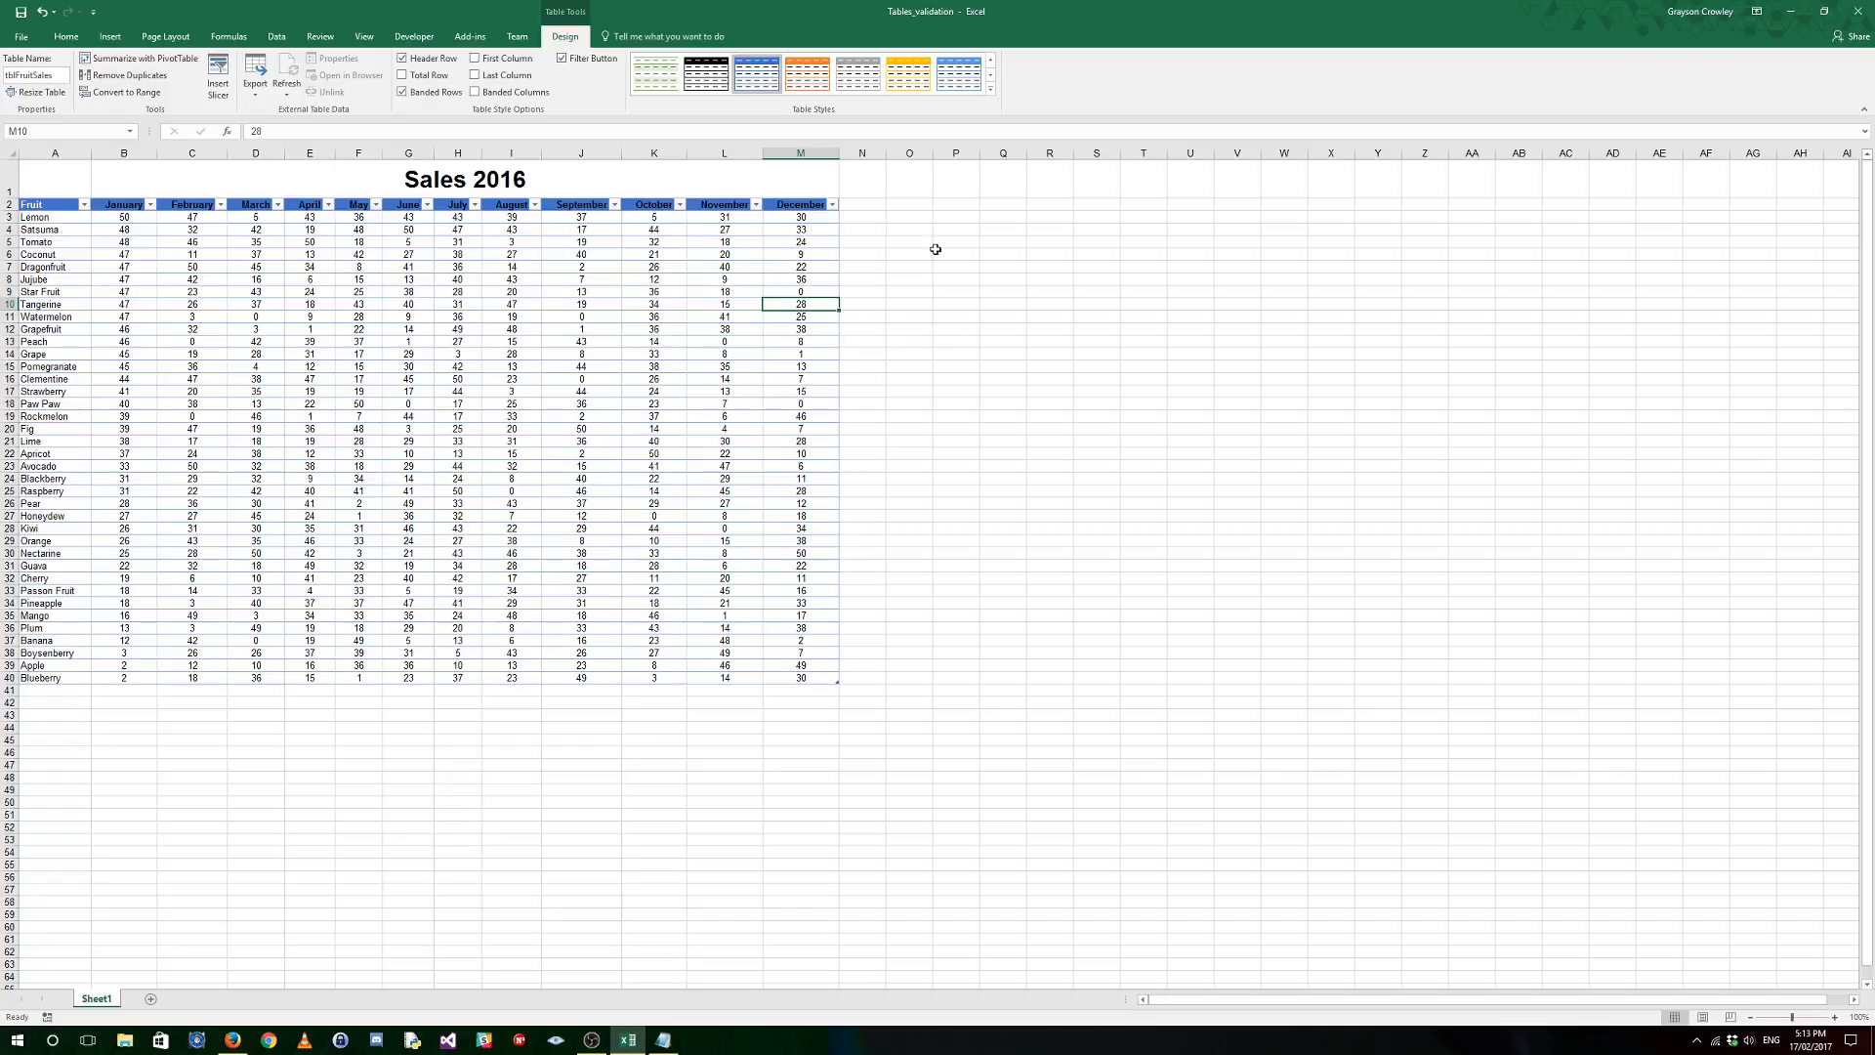
Step: Add a total row to the fruit sales table
{"action": "left_click", "coordinate": [873, 203]}
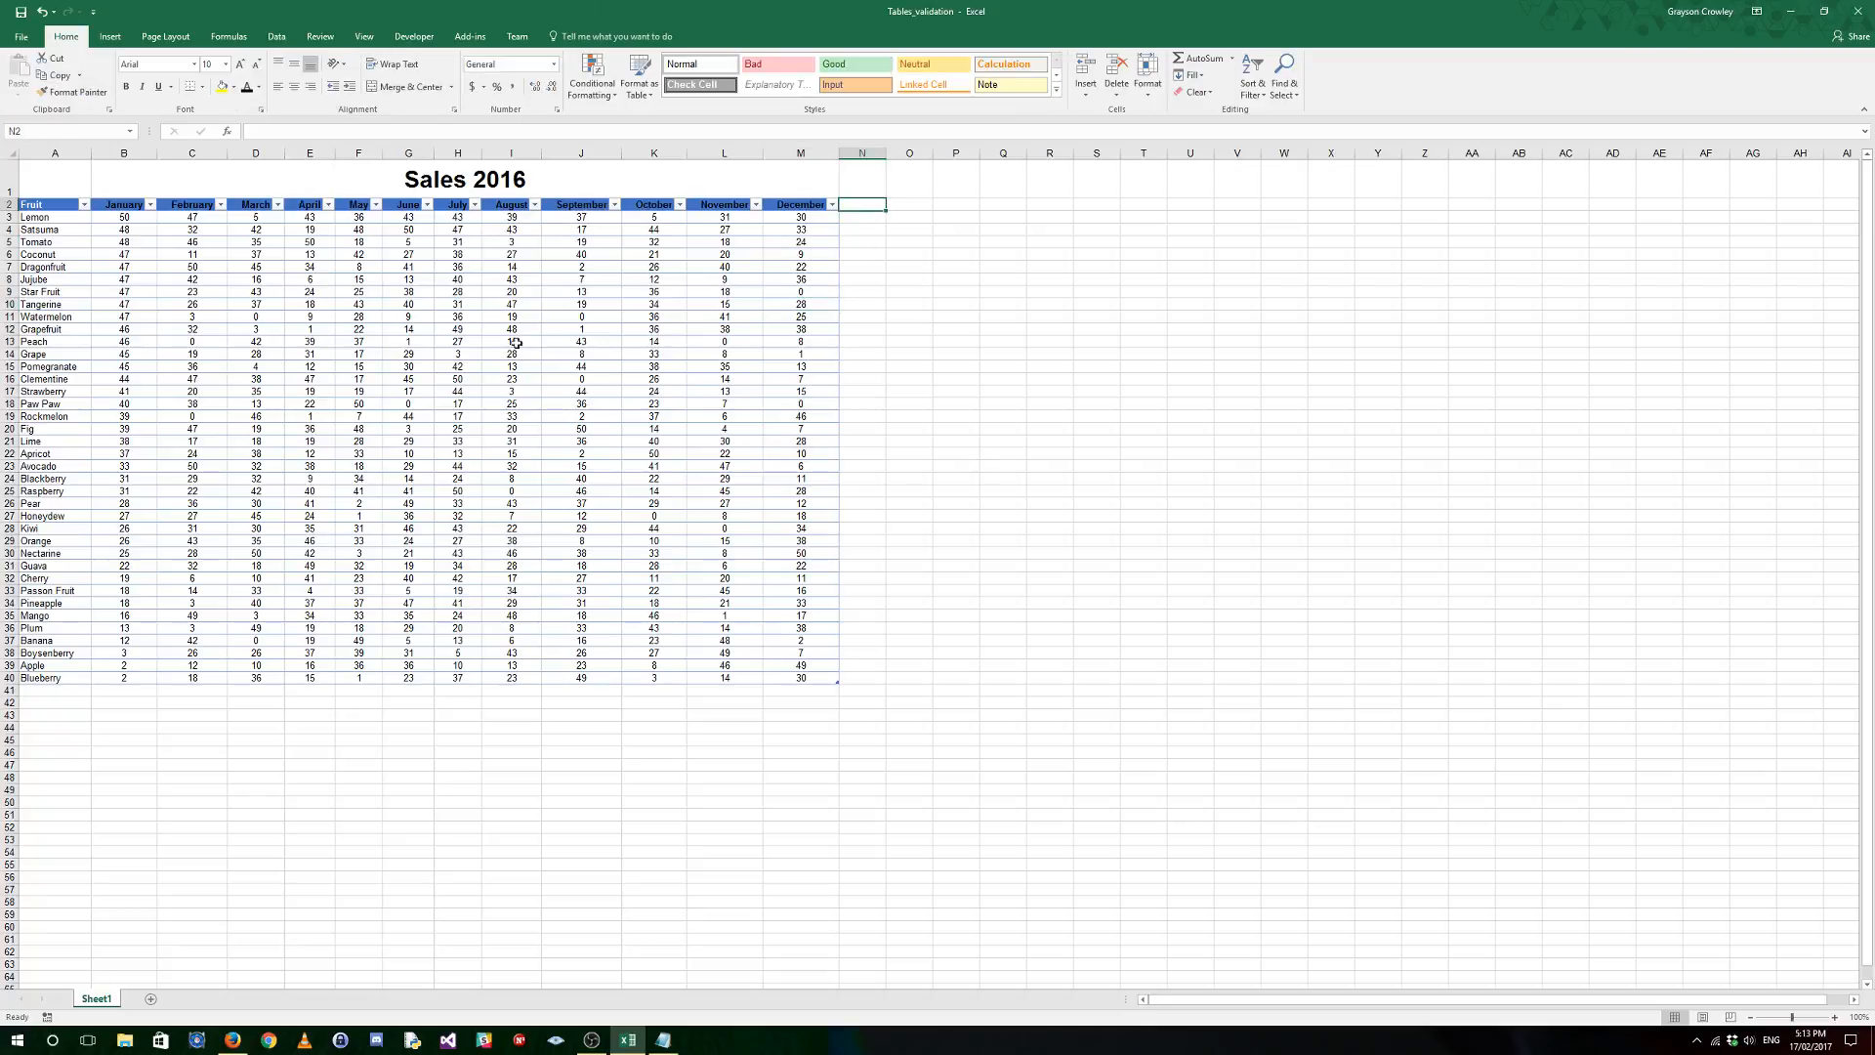
{"action": "left_click", "coordinate": [363, 283]}
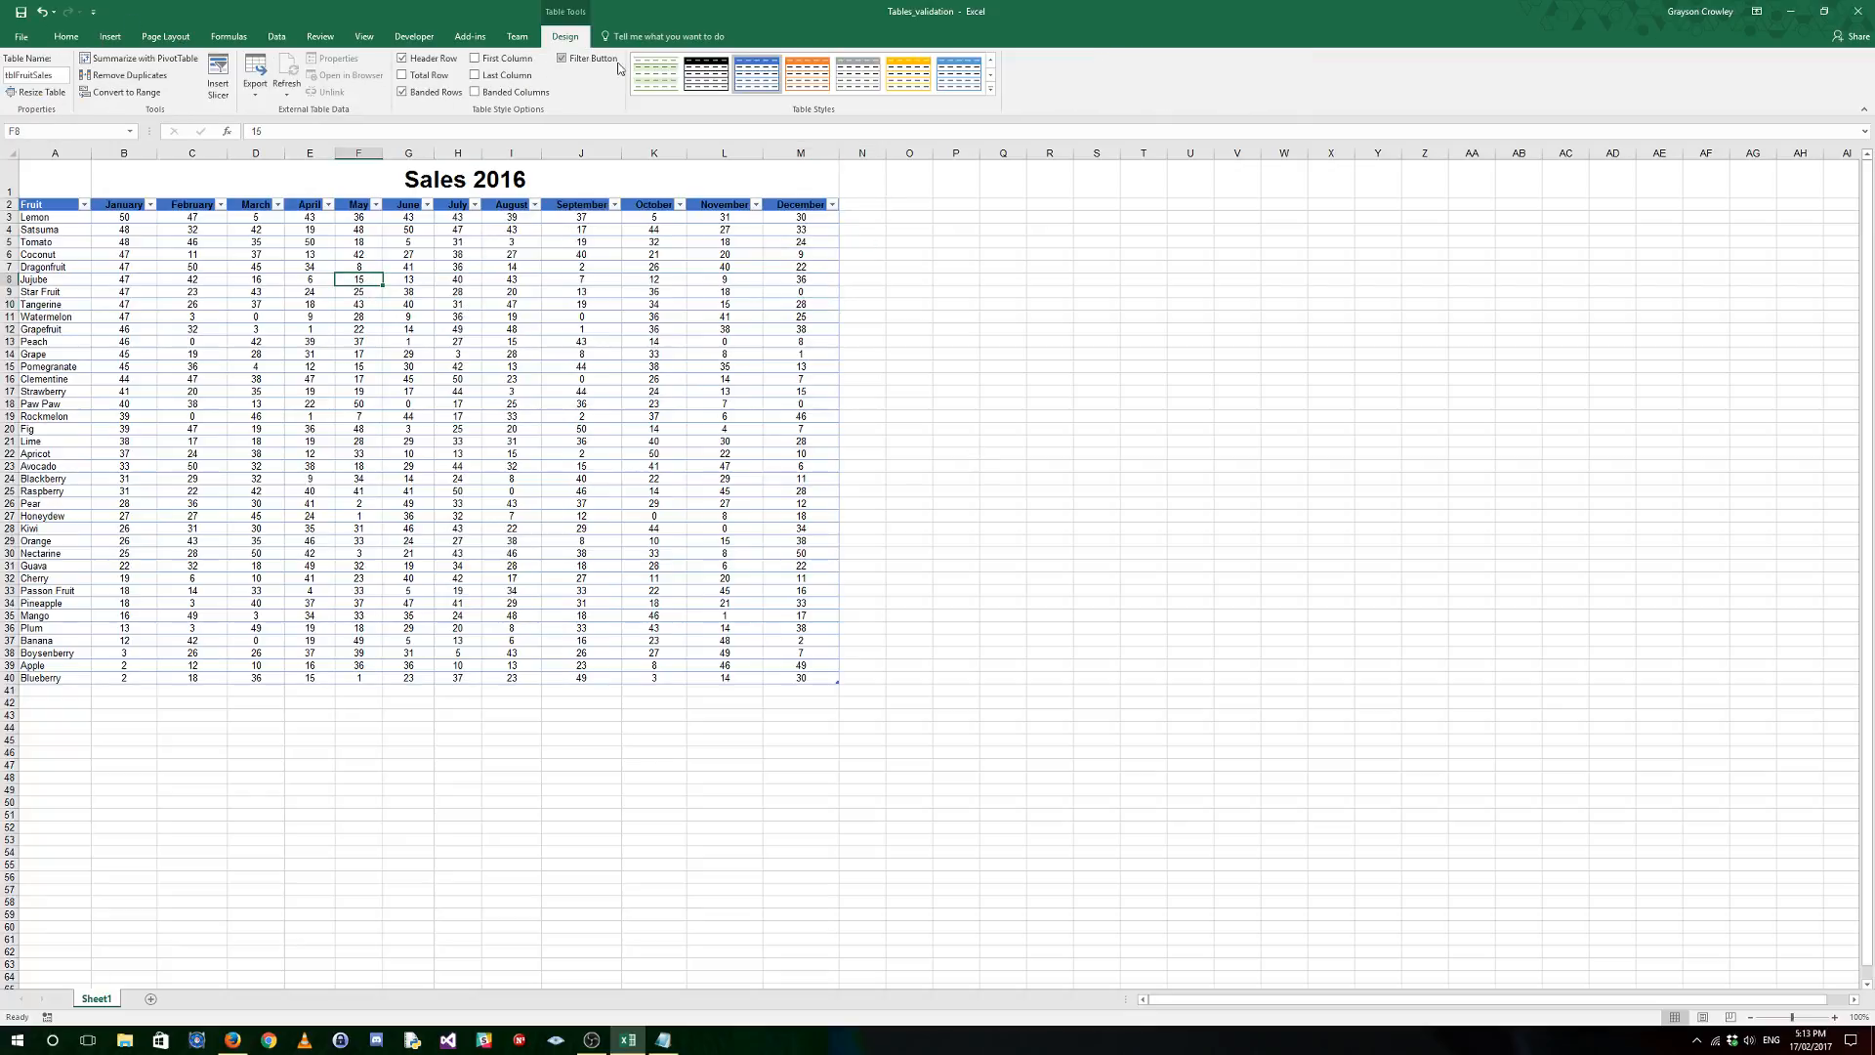
{"action": "left_click", "coordinate": [428, 82]}
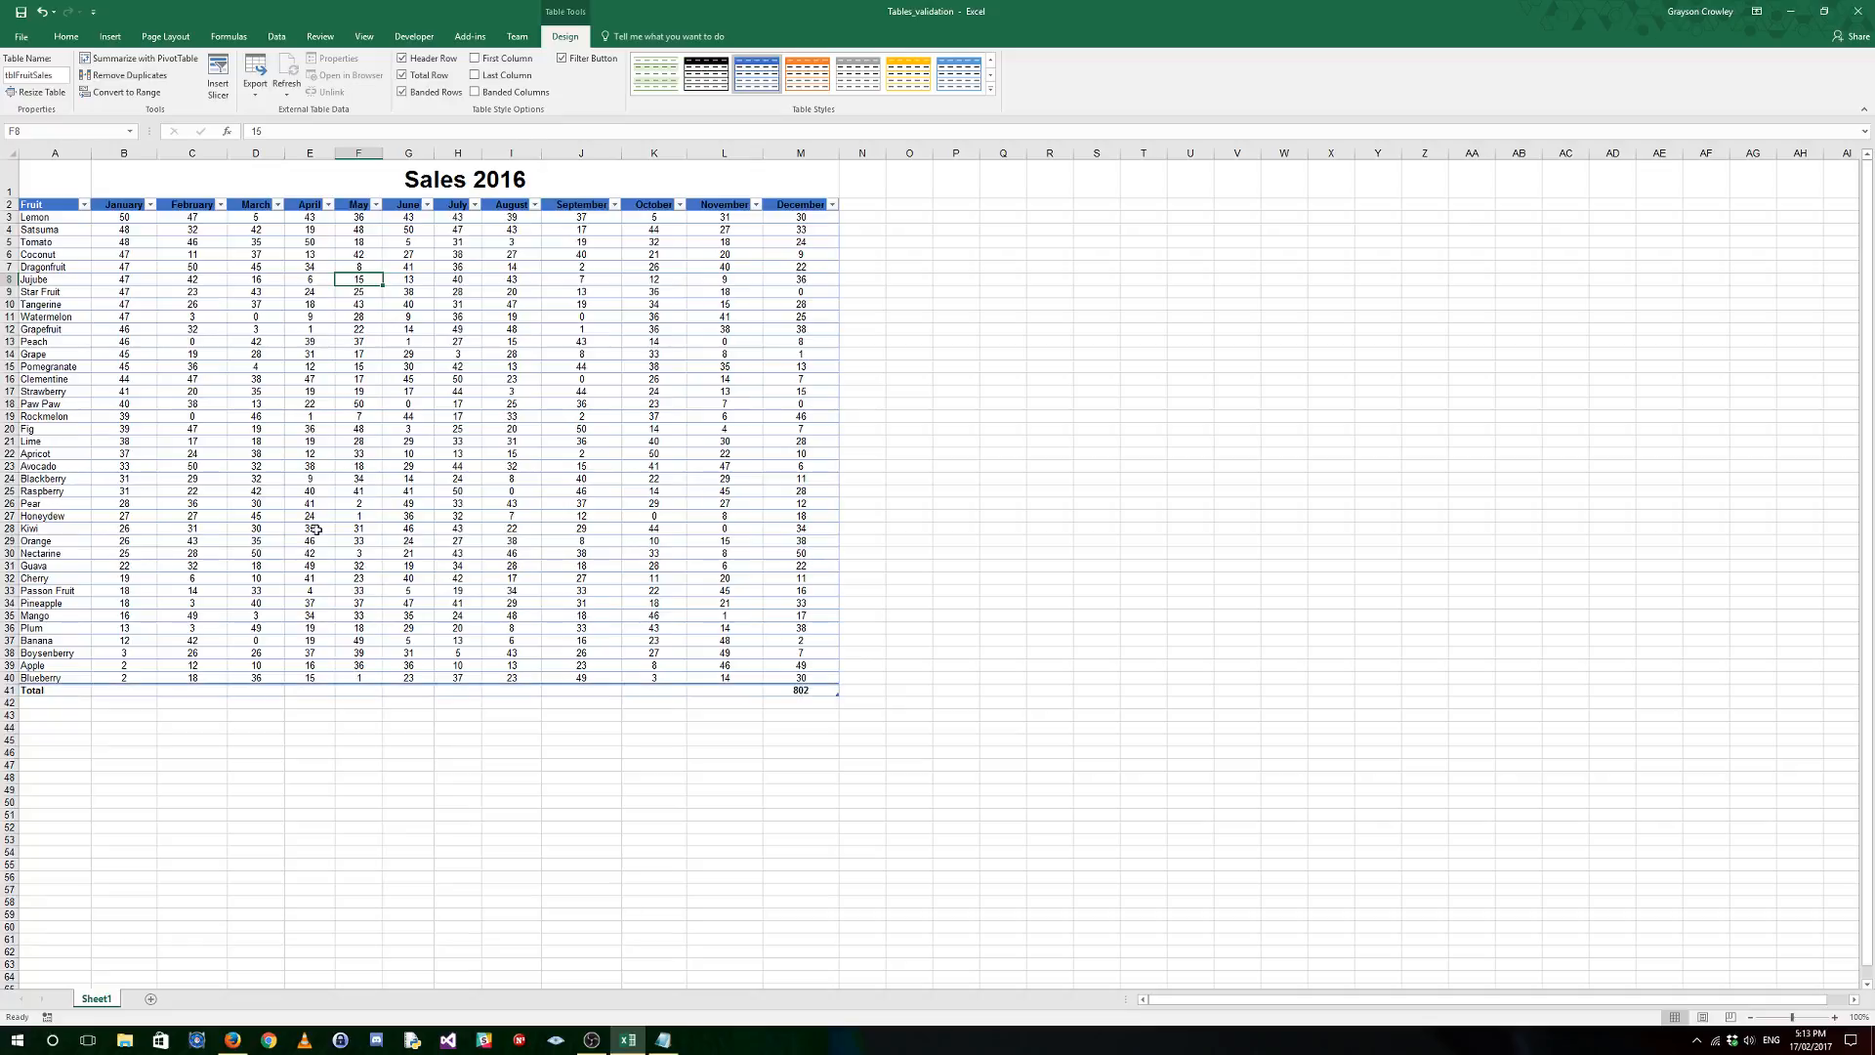
Step: Set the January cell of the total row to the Average function
{"action": "left_click", "coordinate": [152, 690]}
{"action": "left_click", "coordinate": [164, 690]}
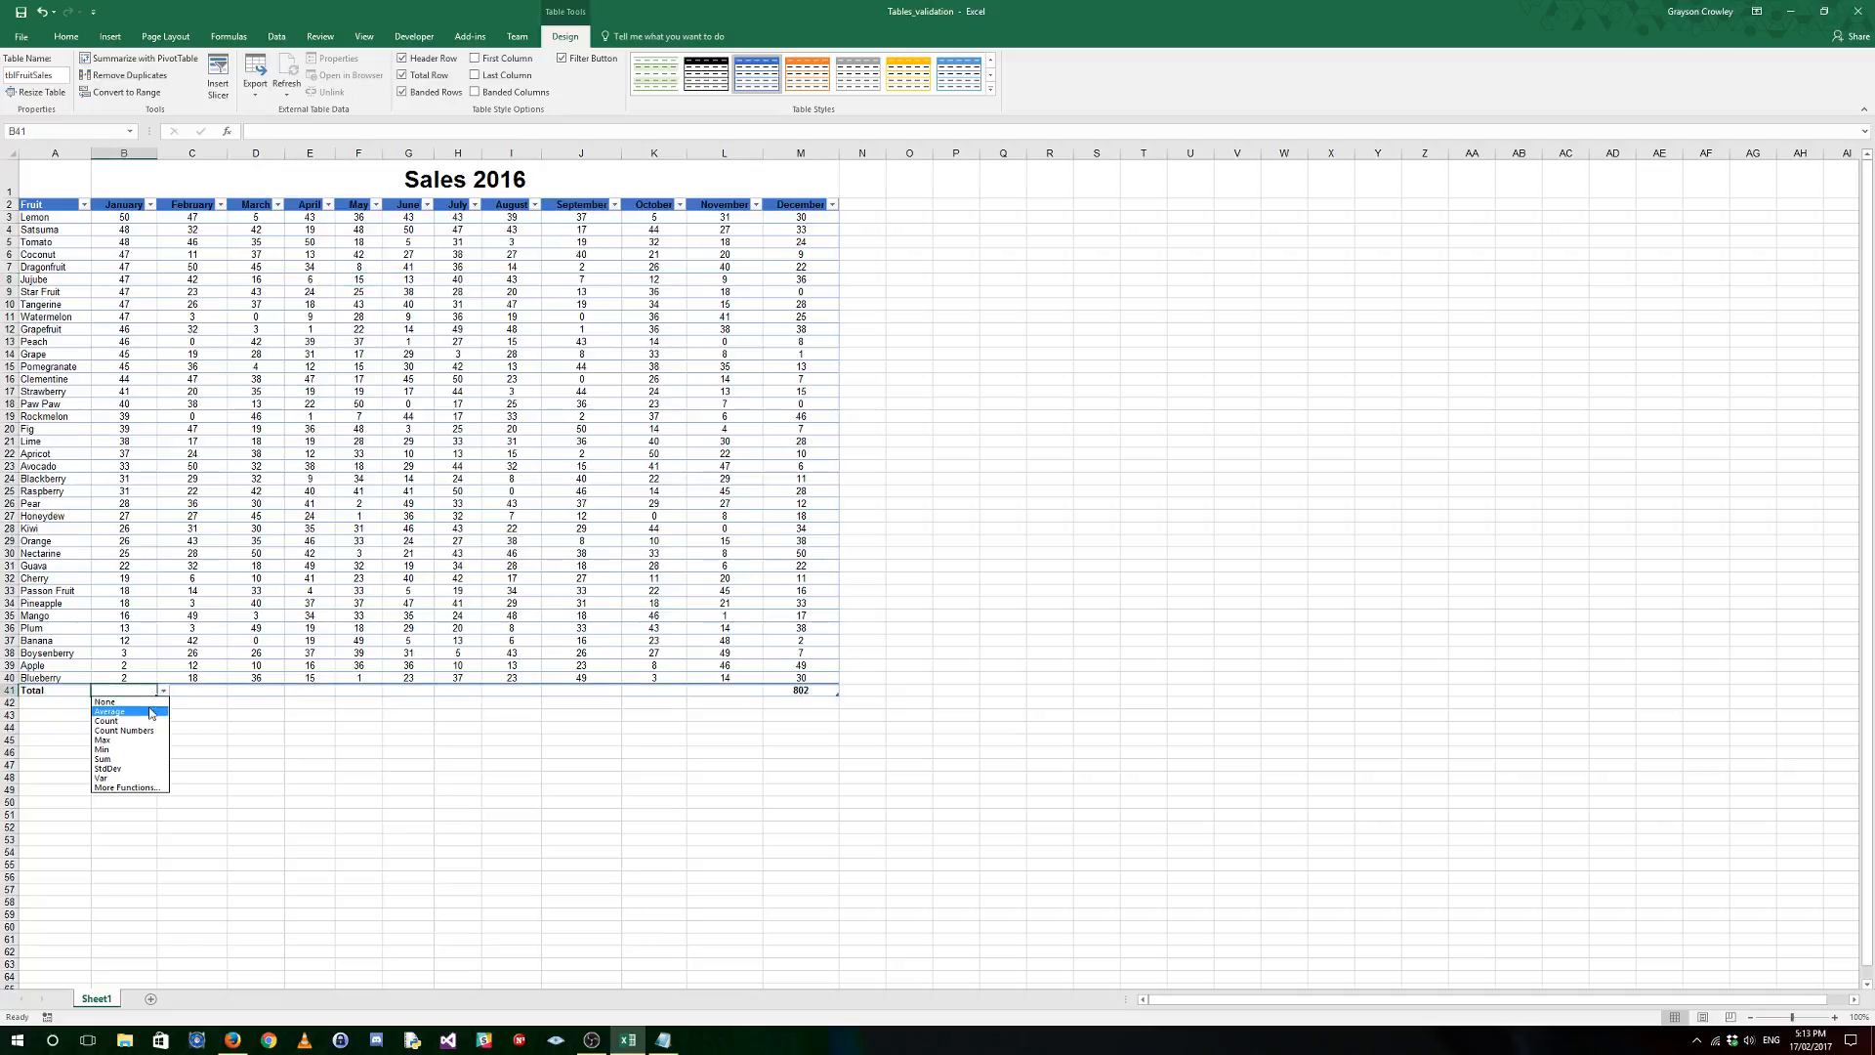
{"action": "left_click", "coordinate": [147, 711]}
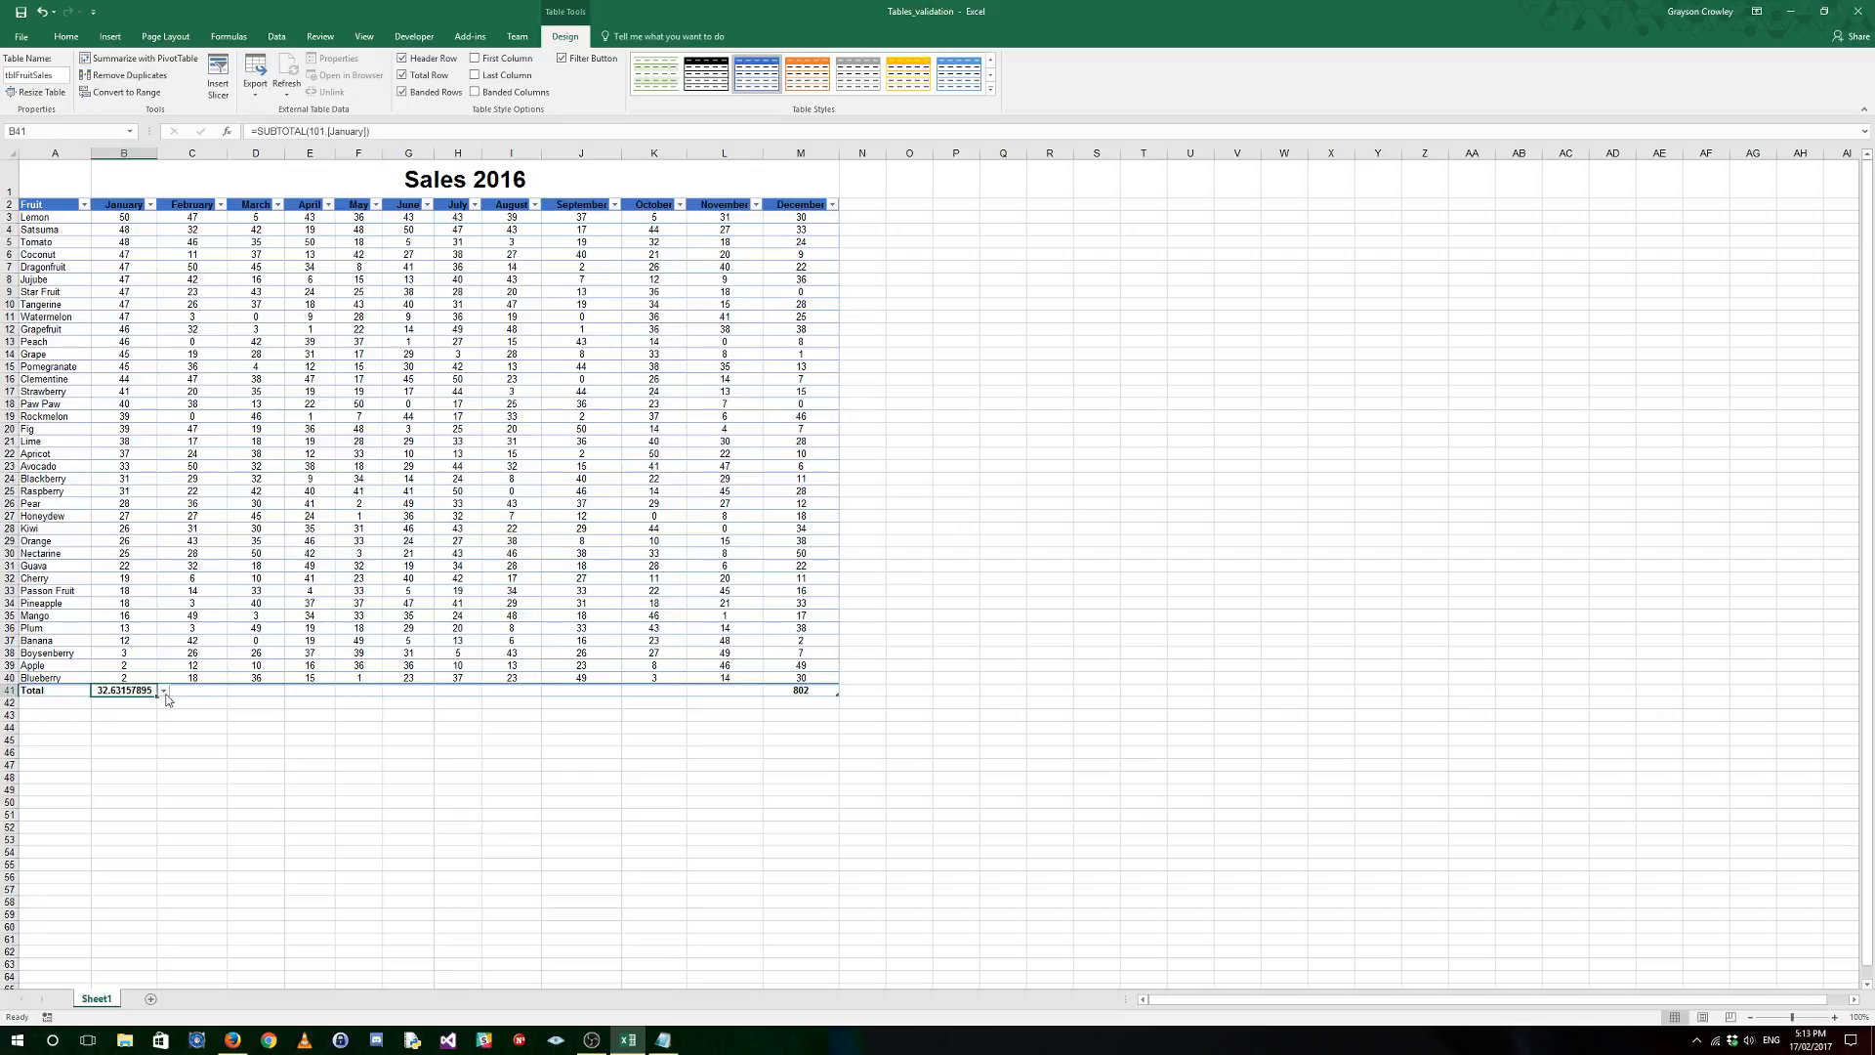
Step: Format the total row cells from January to December, B41:M41, with the Number format
{"action": "left_click_drag", "start_coordinate": [124, 690], "coordinate": [790, 701]}
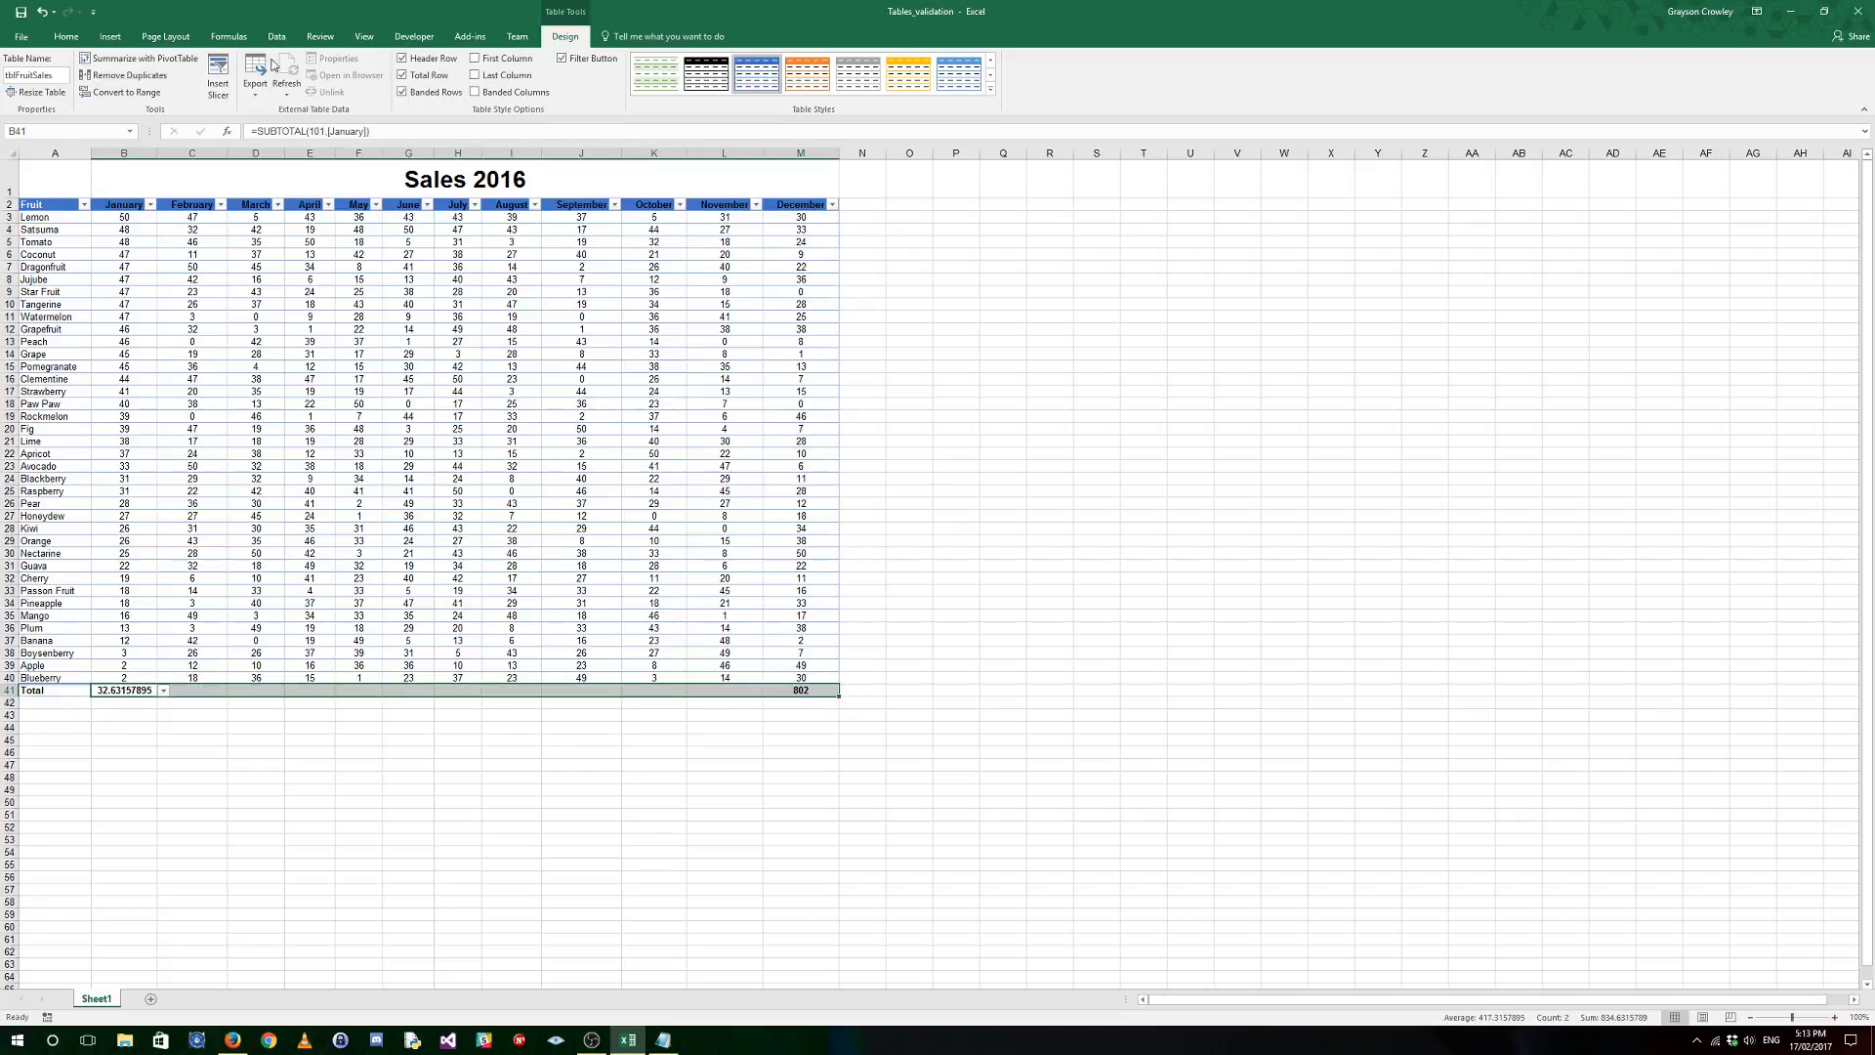
{"action": "left_click", "coordinate": [66, 36]}
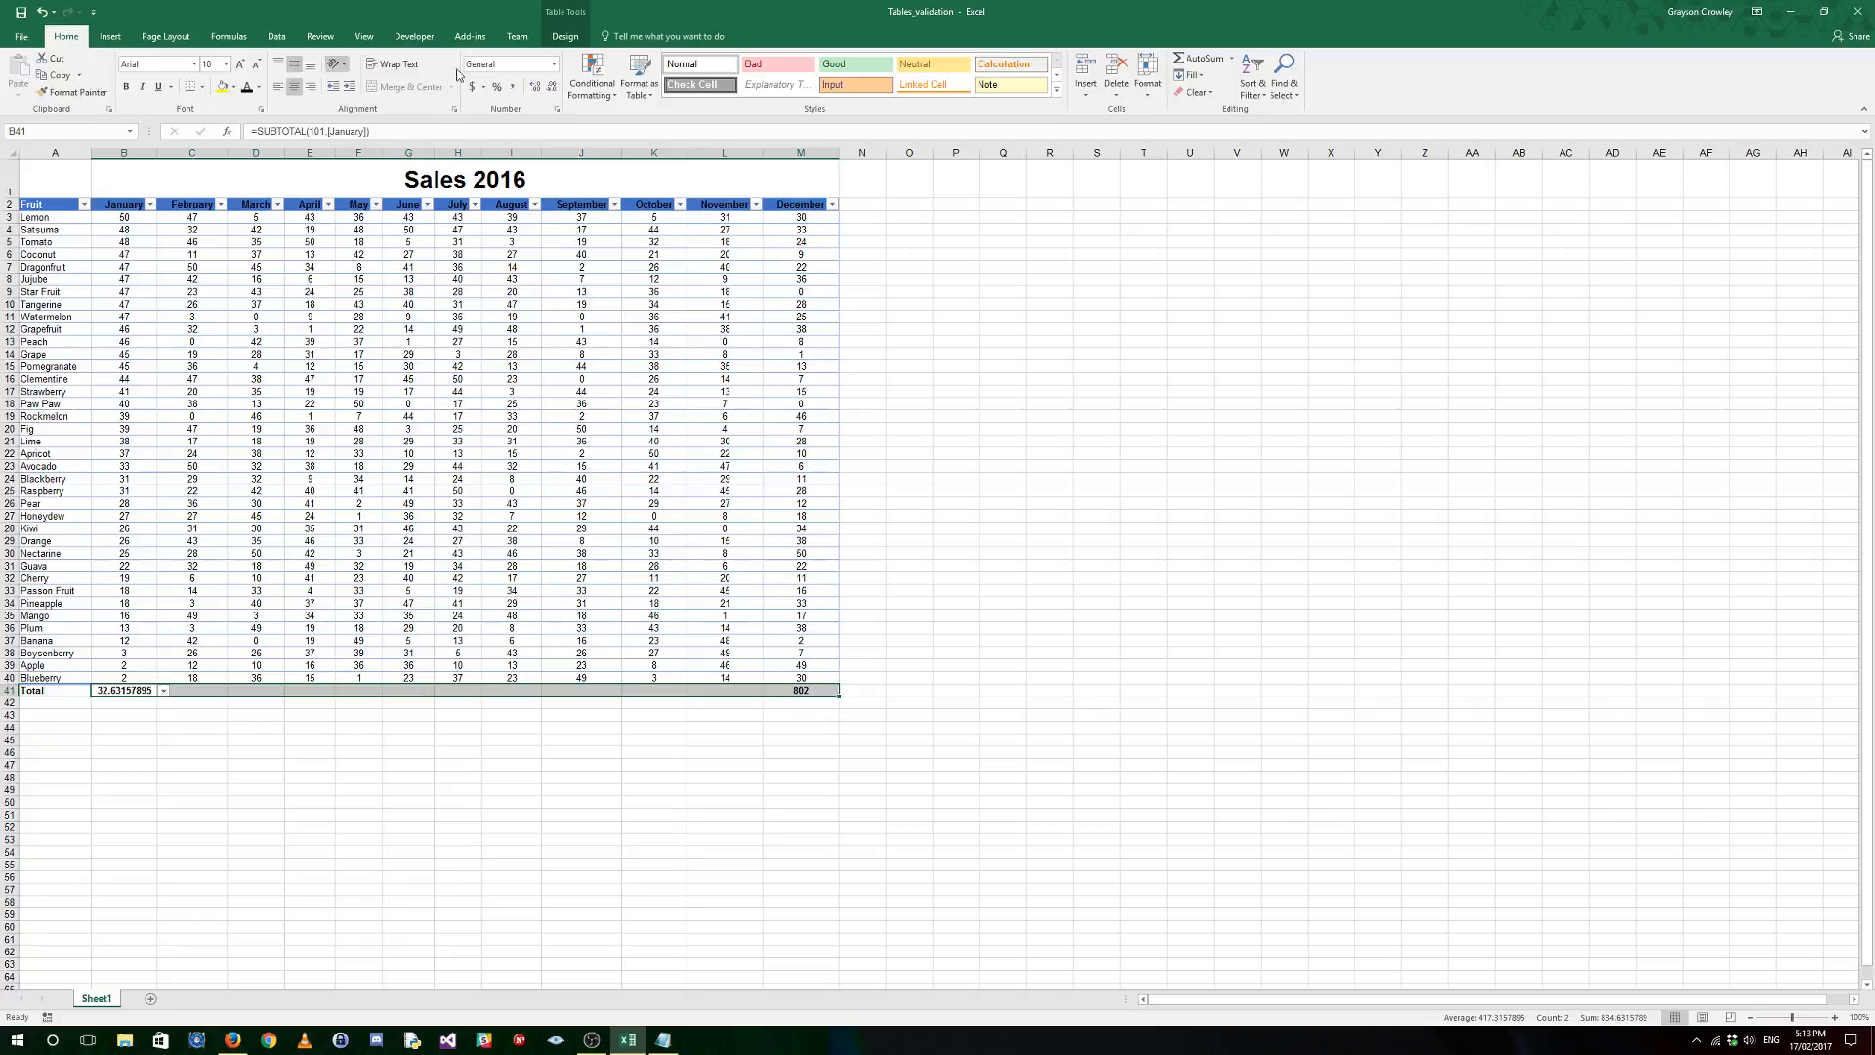
{"action": "left_click", "coordinate": [553, 65]}
{"action": "left_click", "coordinate": [524, 122]}
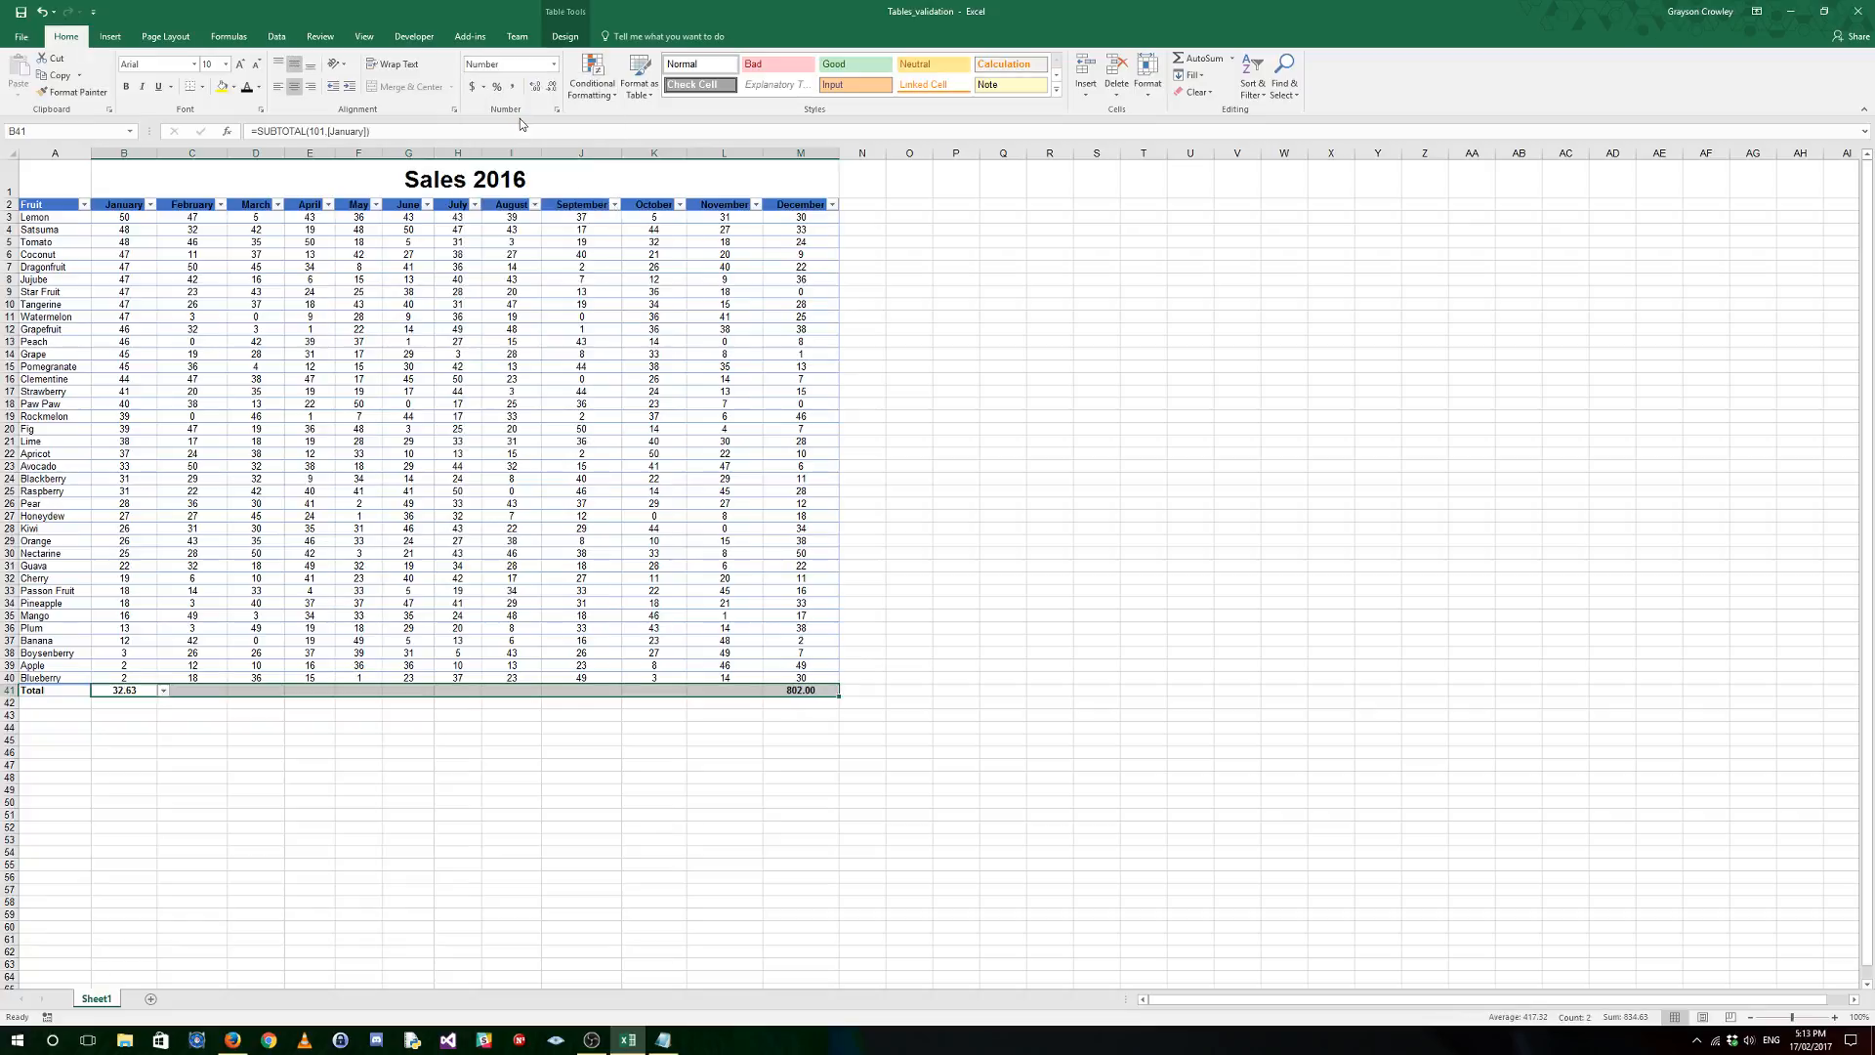
{"action": "left_click", "coordinate": [344, 548]}
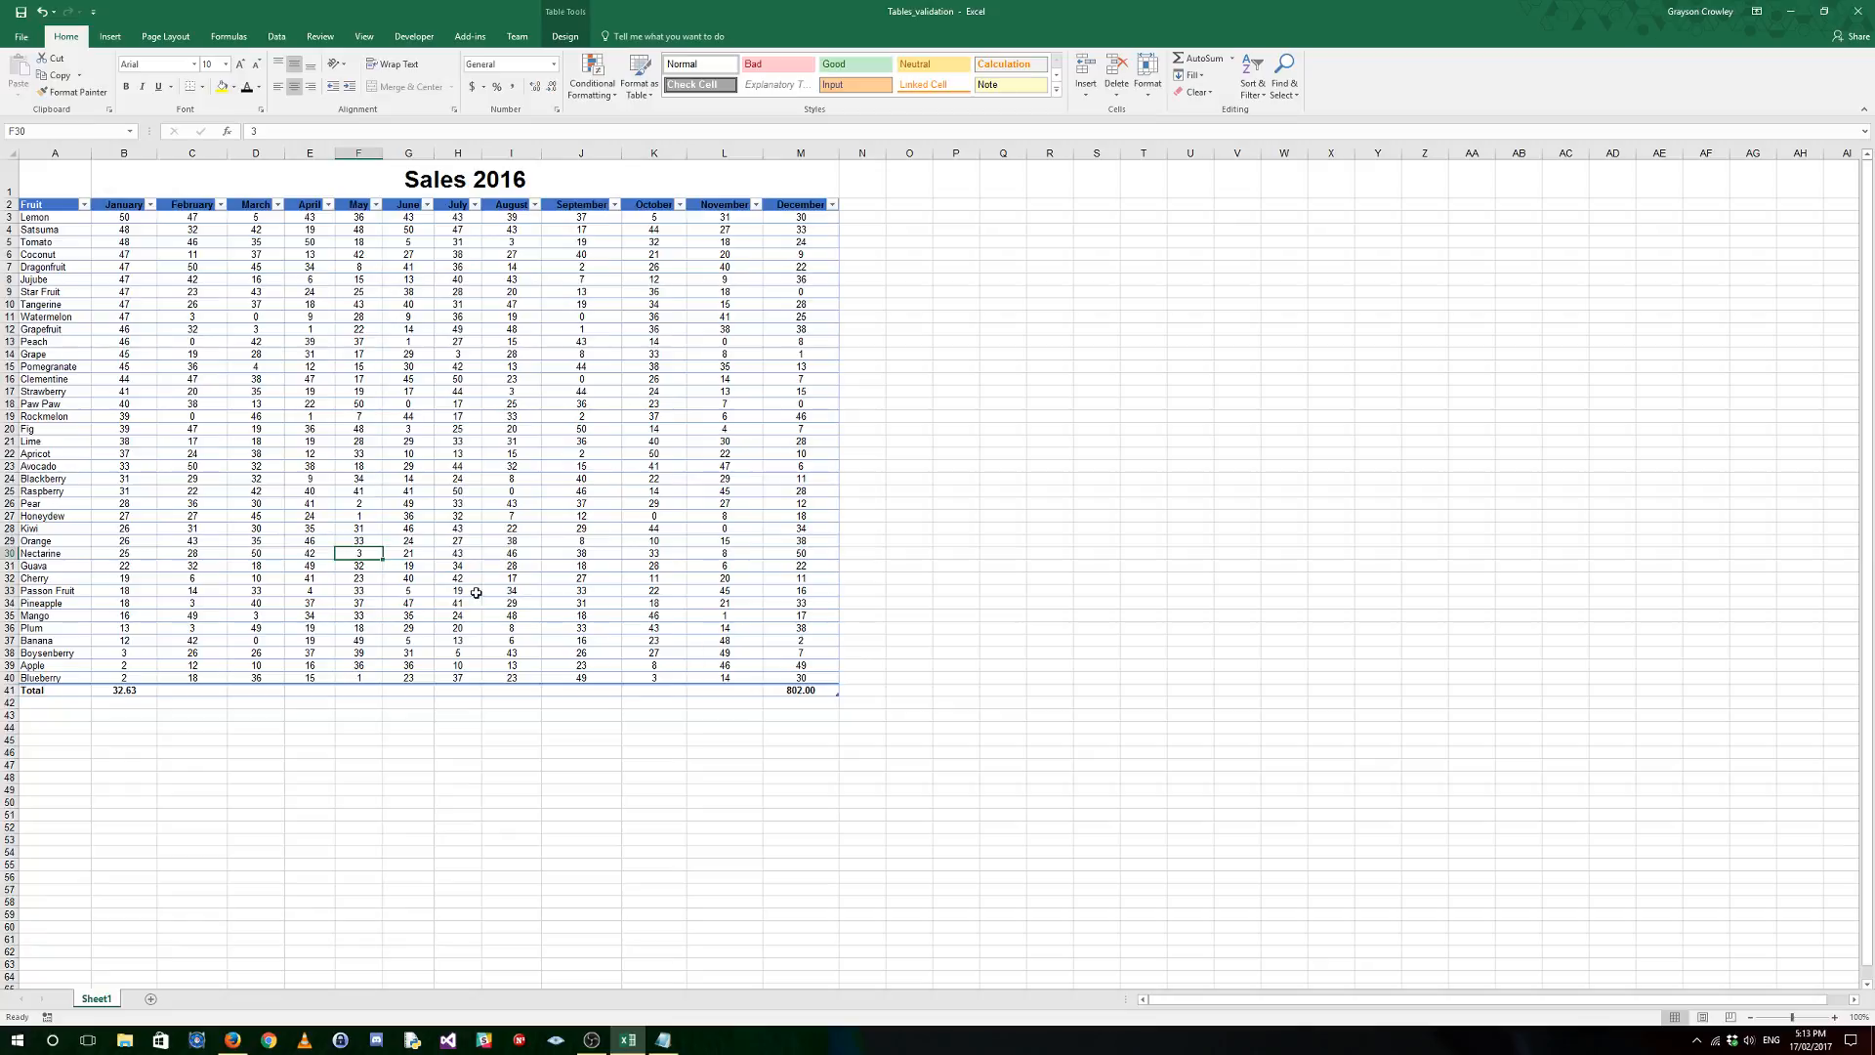
Step: Fill the January average formula across the total row through December
{"action": "left_click", "coordinate": [146, 689]}
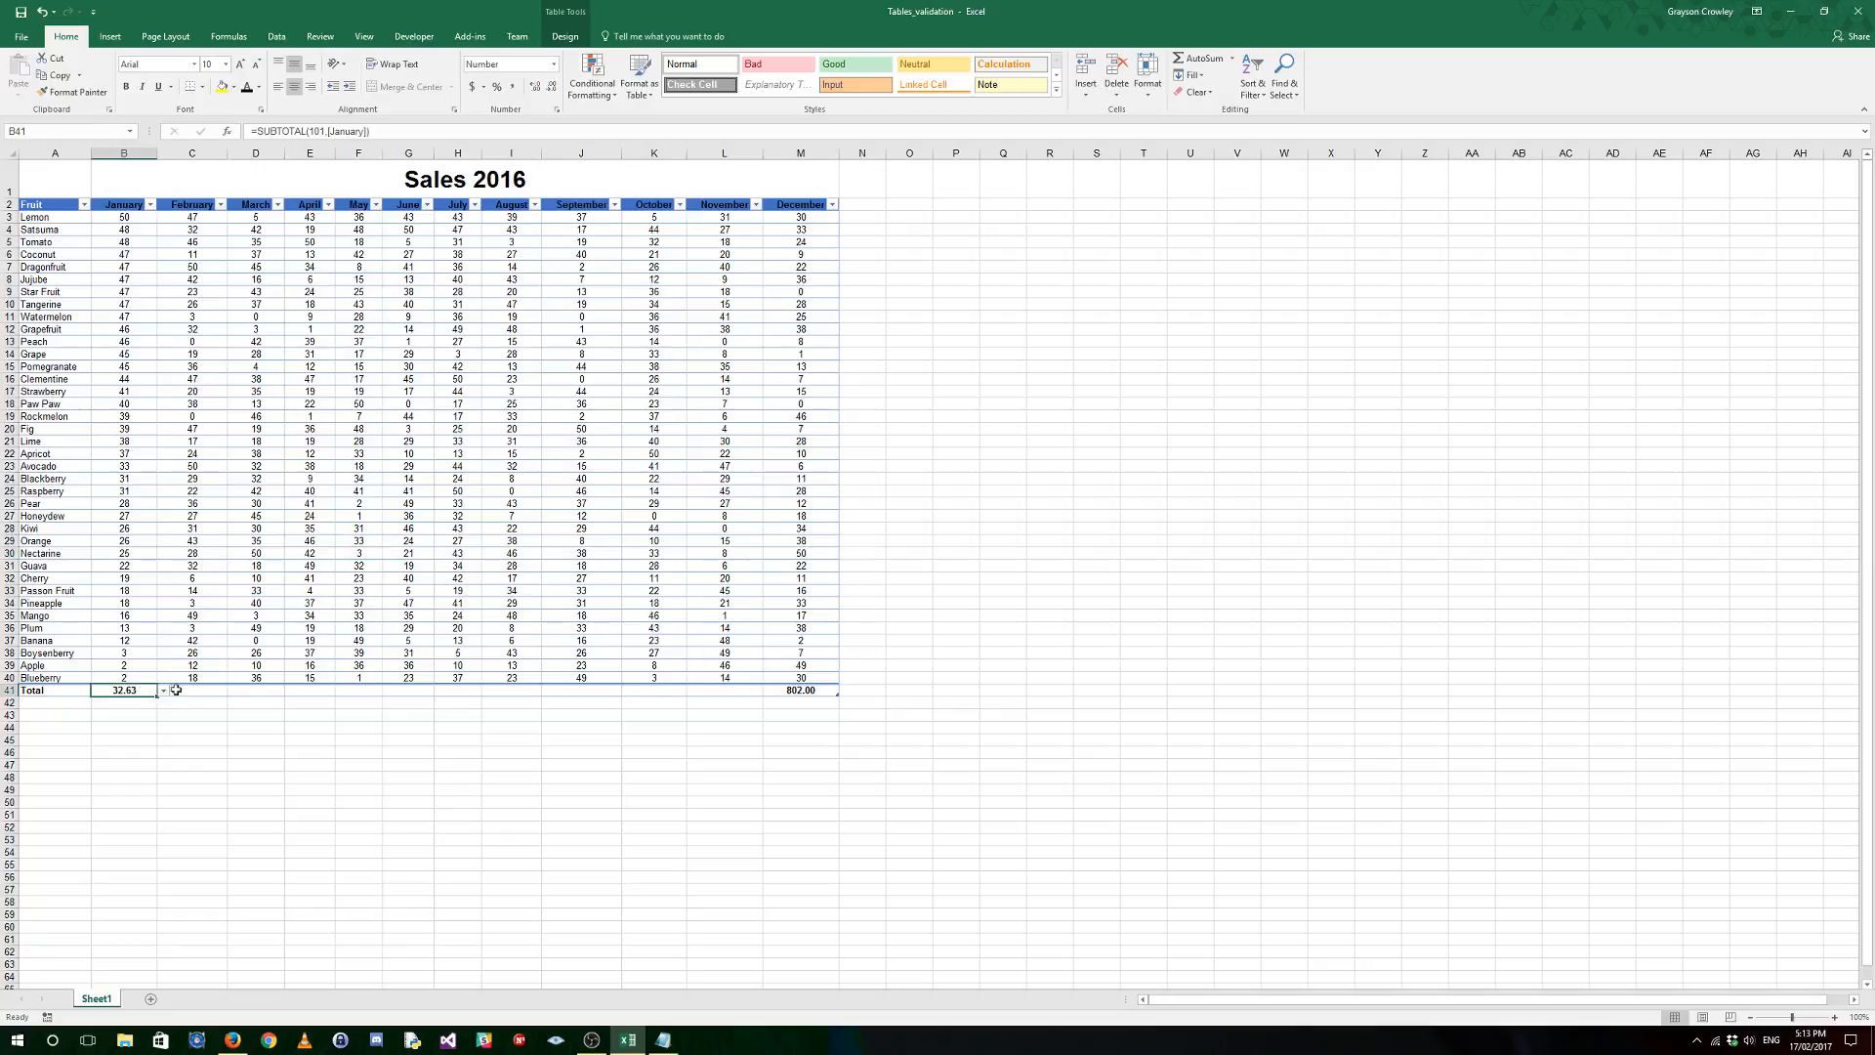
{"action": "left_click_drag", "start_coordinate": [156, 697], "coordinate": [845, 699]}
{"action": "left_click", "coordinate": [884, 543]}
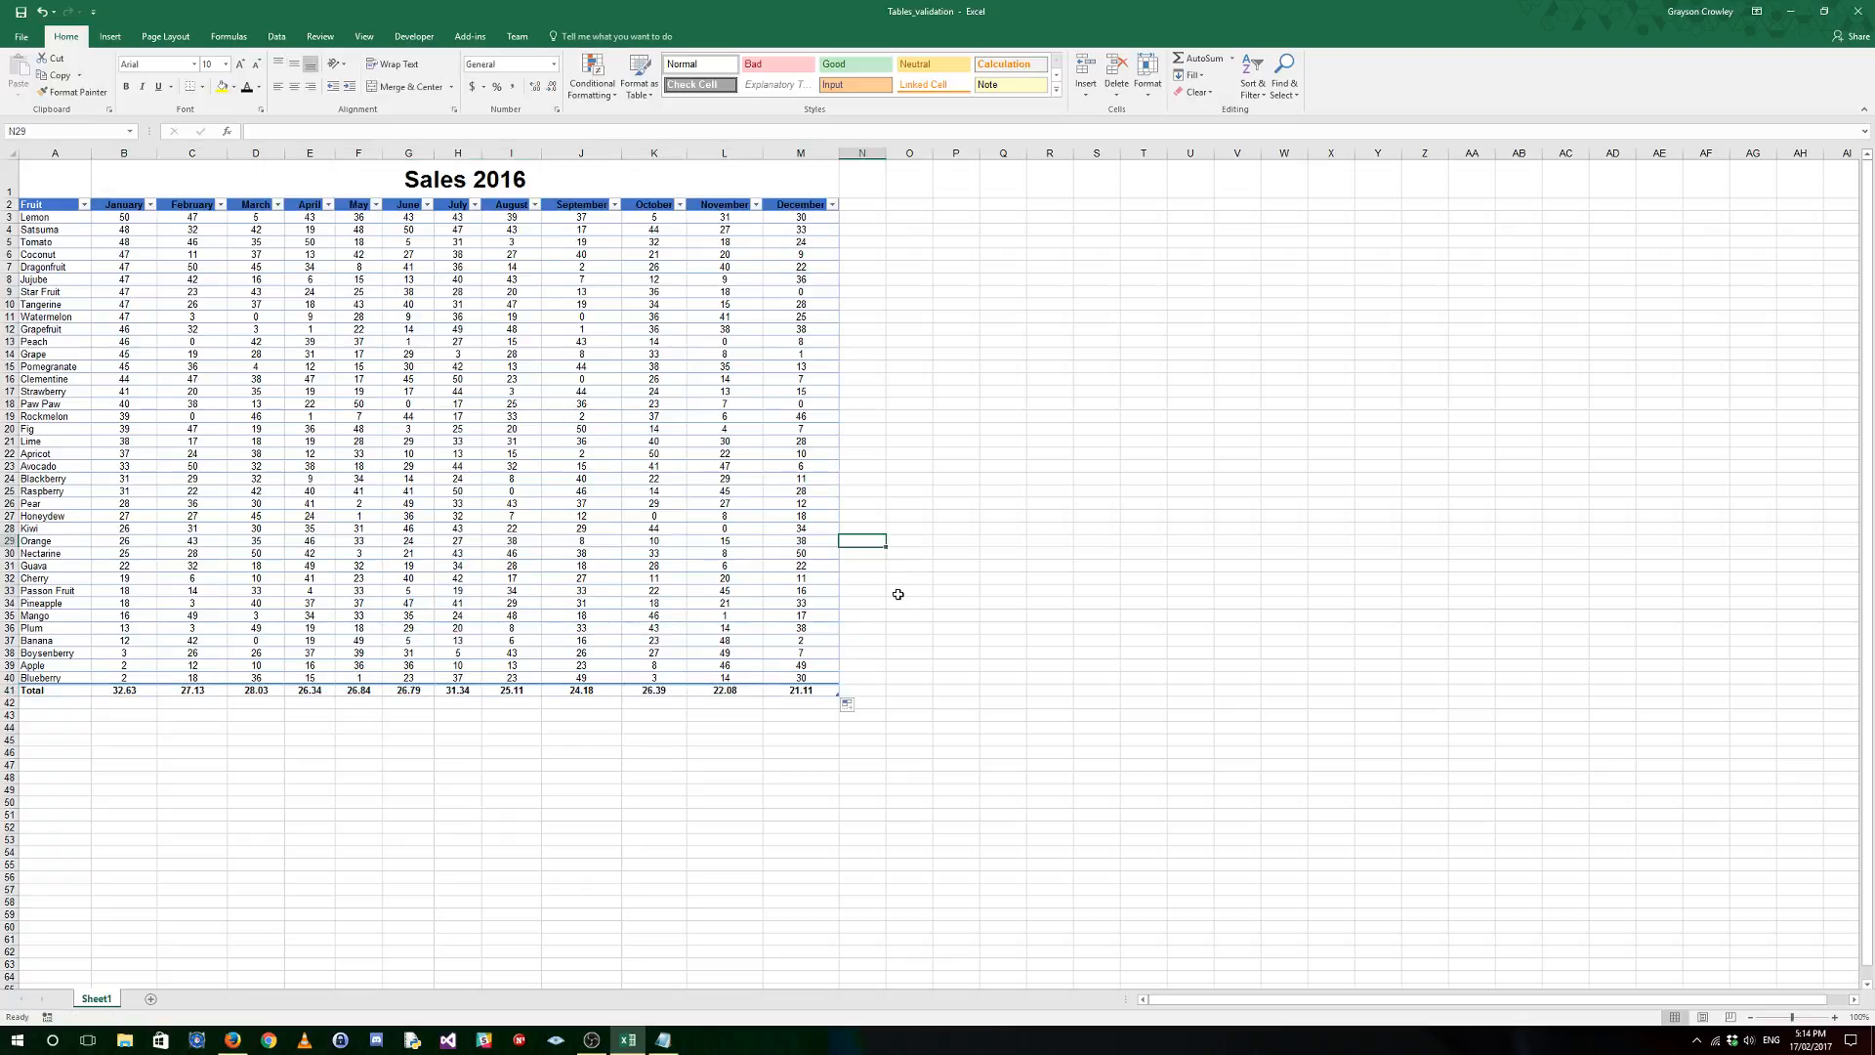
{"action": "left_click", "coordinate": [113, 692]}
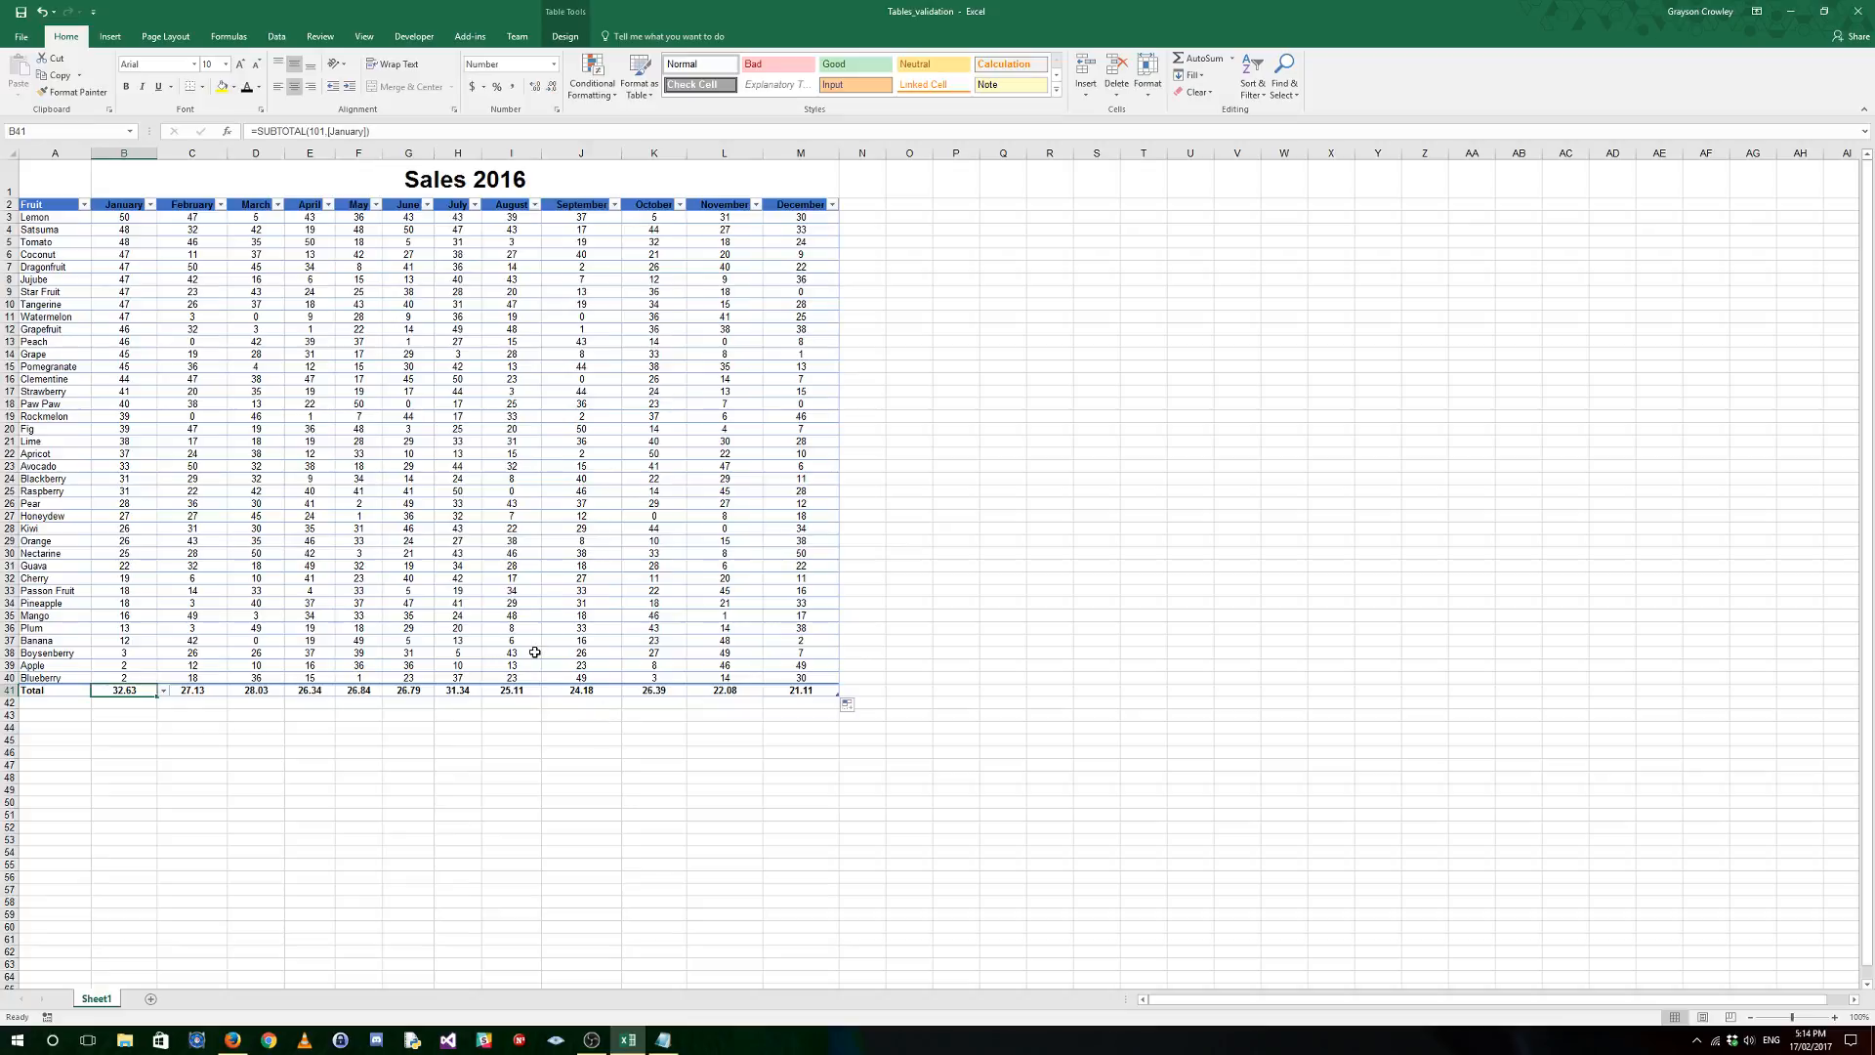
Step: Sort the table by the Fruit column from A to Z, and finally from Z to A
{"action": "left_click", "coordinate": [83, 205]}
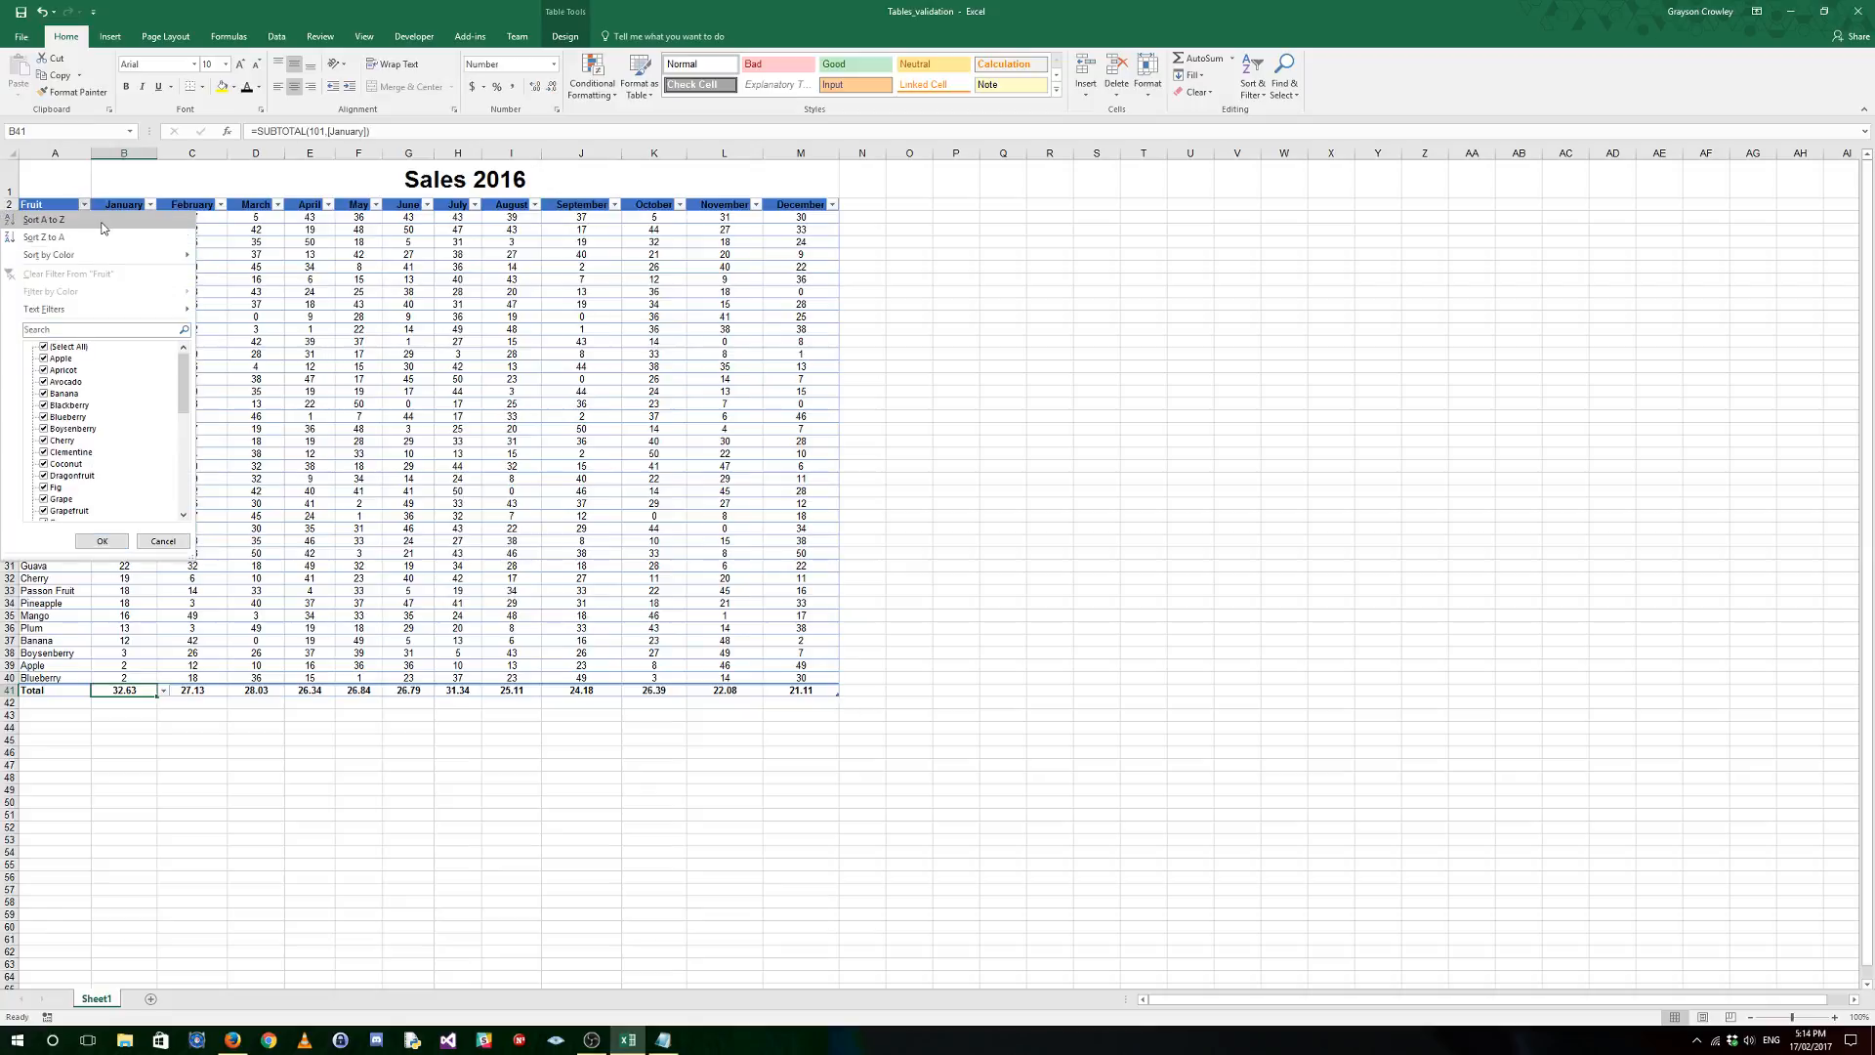
{"action": "left_click", "coordinate": [49, 220]}
{"action": "left_click", "coordinate": [84, 205]}
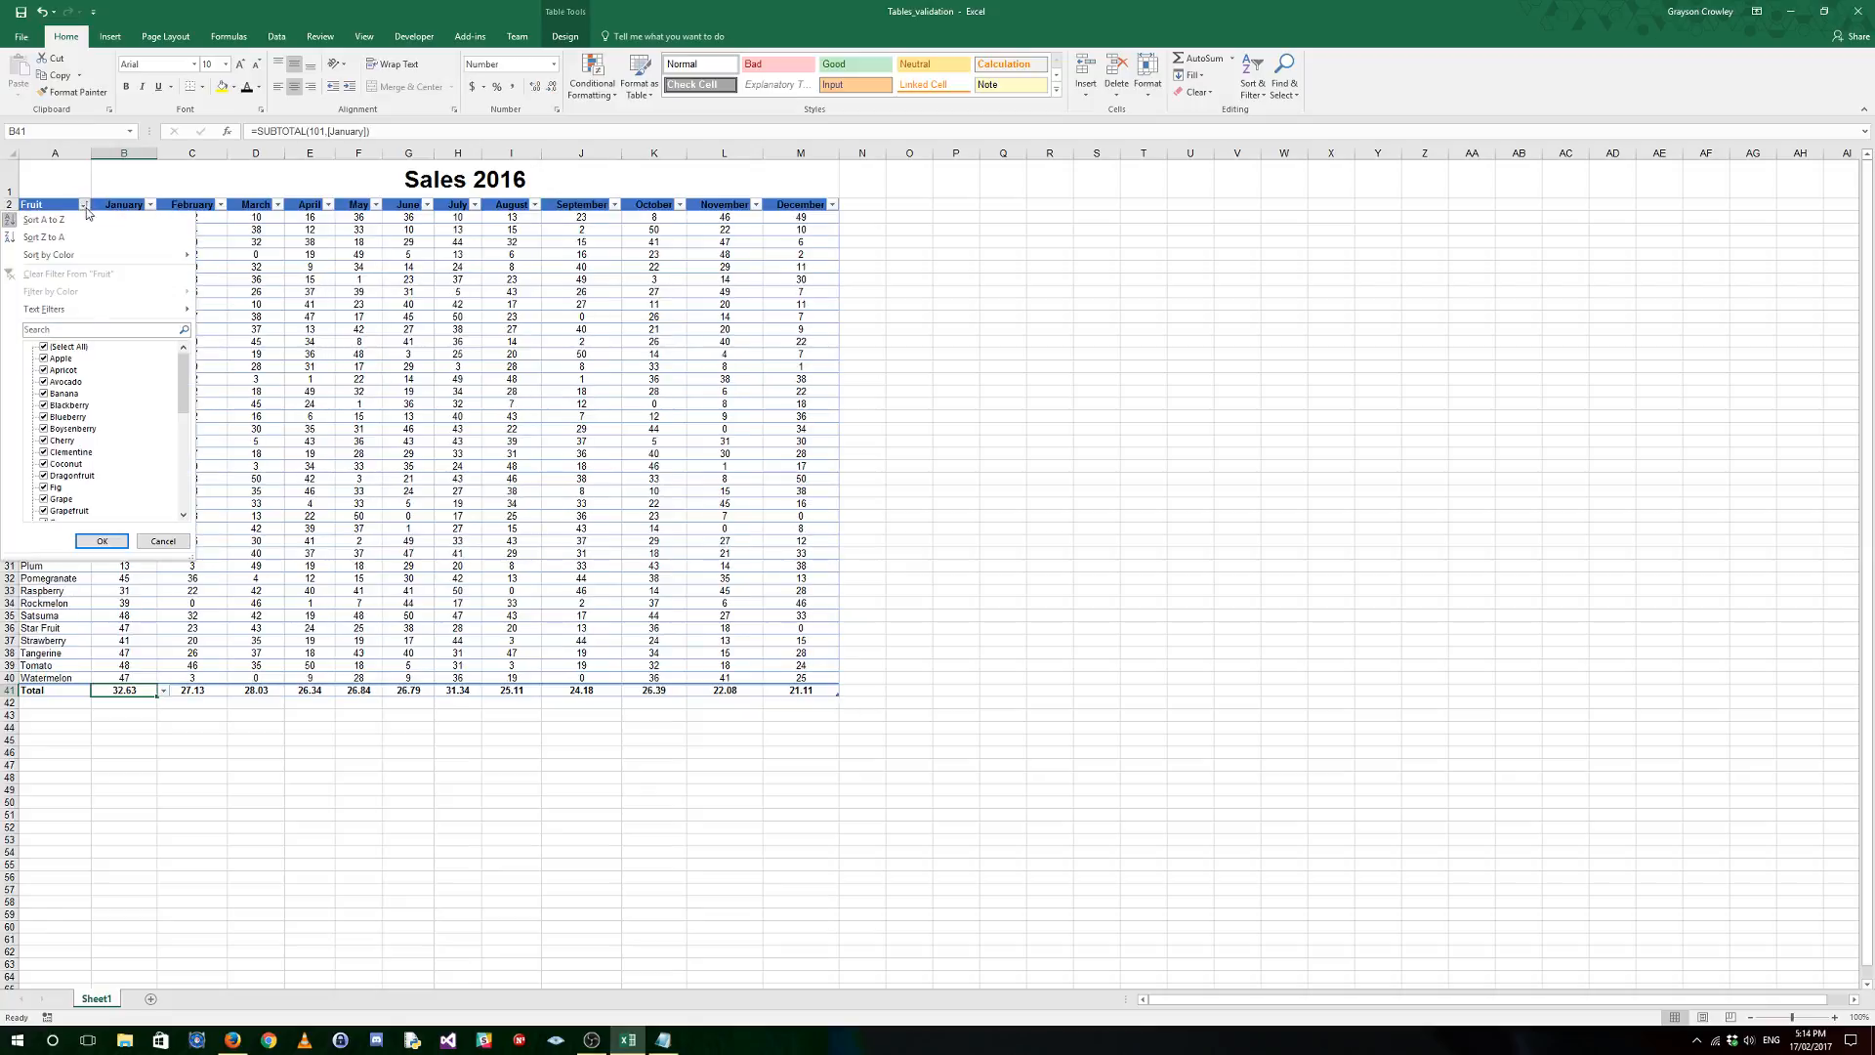
{"action": "left_click", "coordinate": [82, 243]}
{"action": "left_click", "coordinate": [84, 205]}
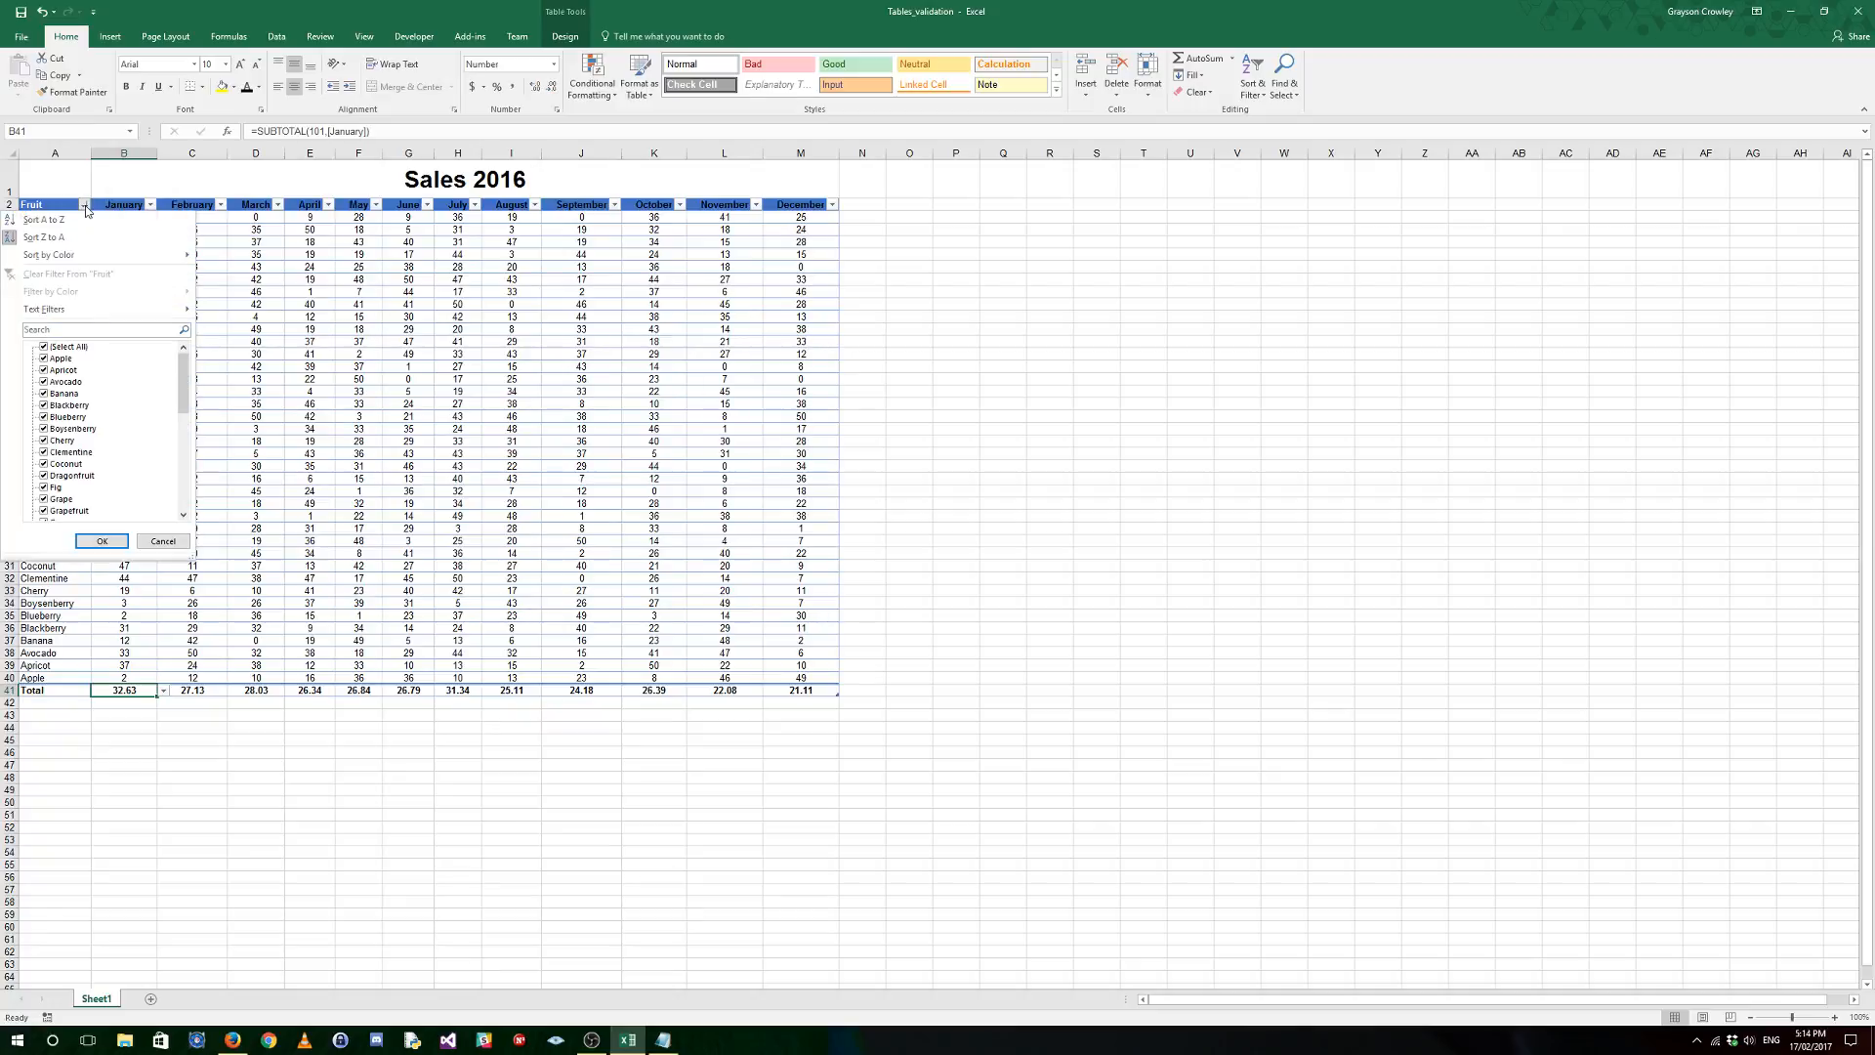
{"action": "left_click", "coordinate": [460, 414]}
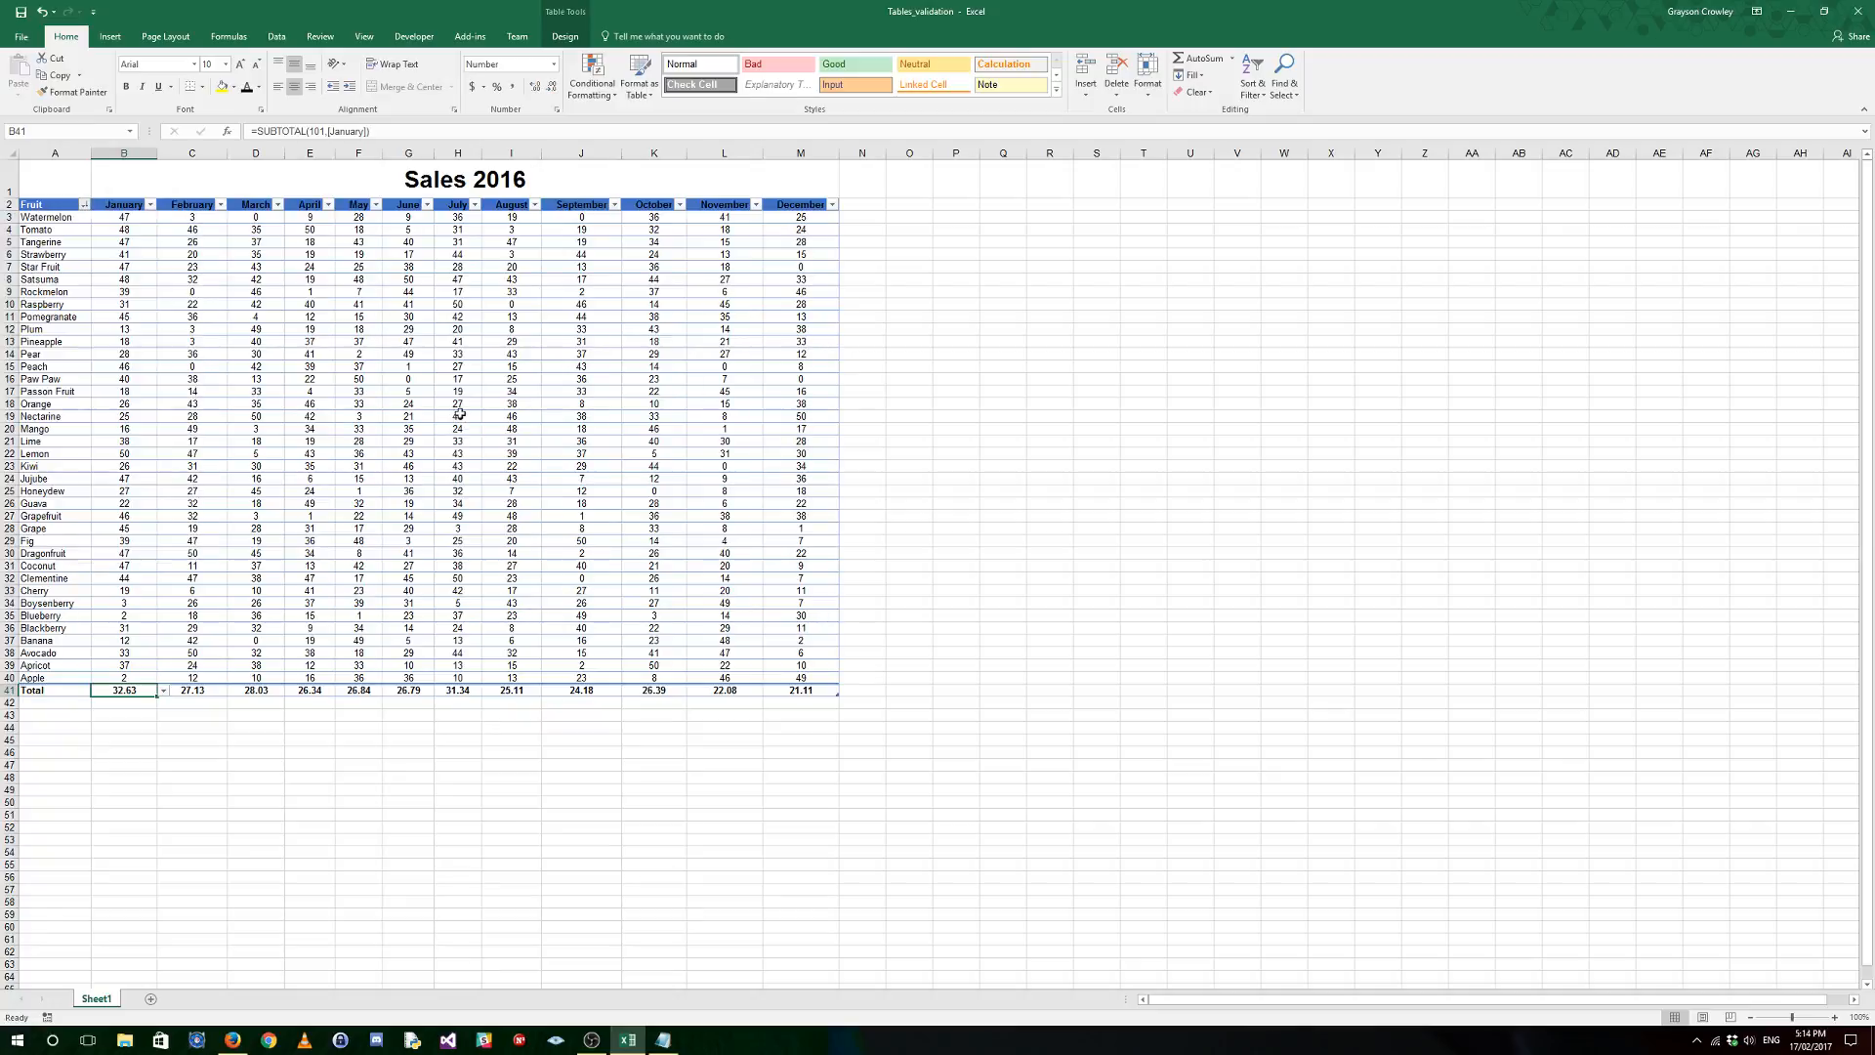
{"action": "left_click_drag", "start_coordinate": [46, 379], "coordinate": [560, 367]}
{"action": "left_click", "coordinate": [684, 303]}
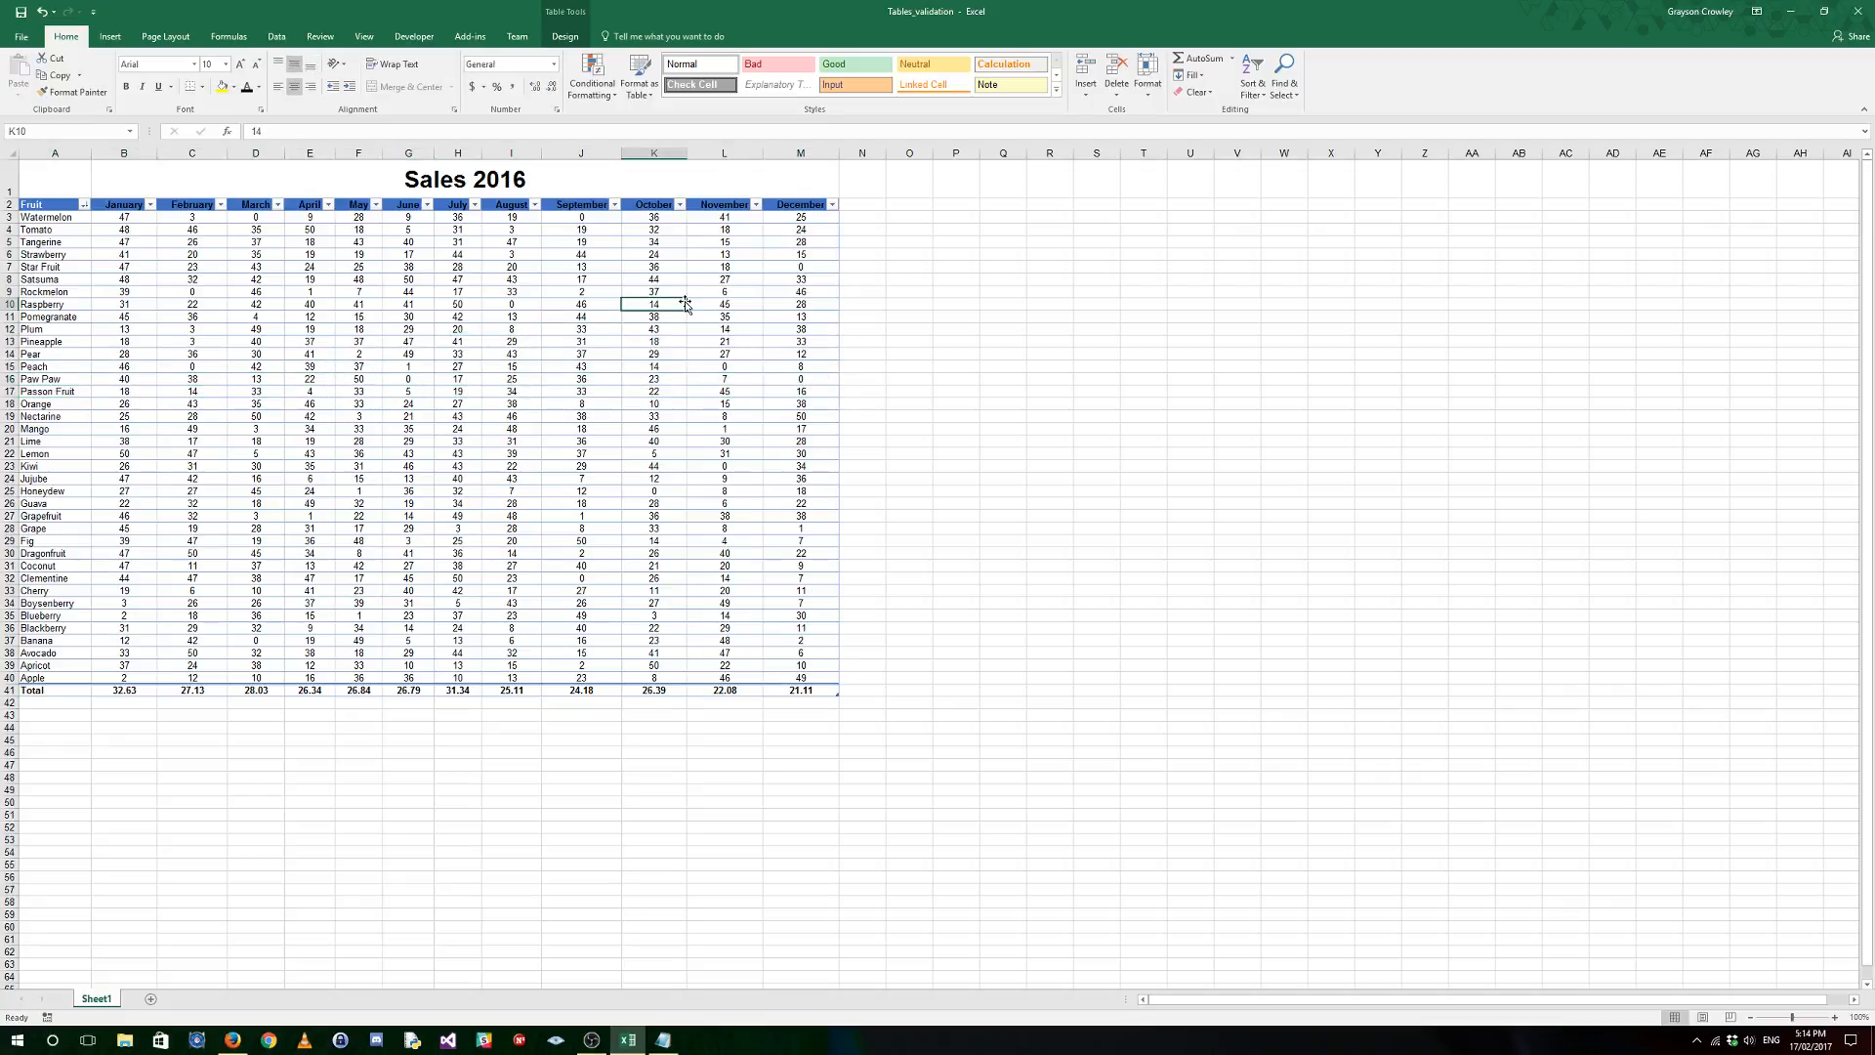
Step: Add a table column after December by entering the heading Total in N2
{"action": "left_click", "coordinate": [870, 203]}
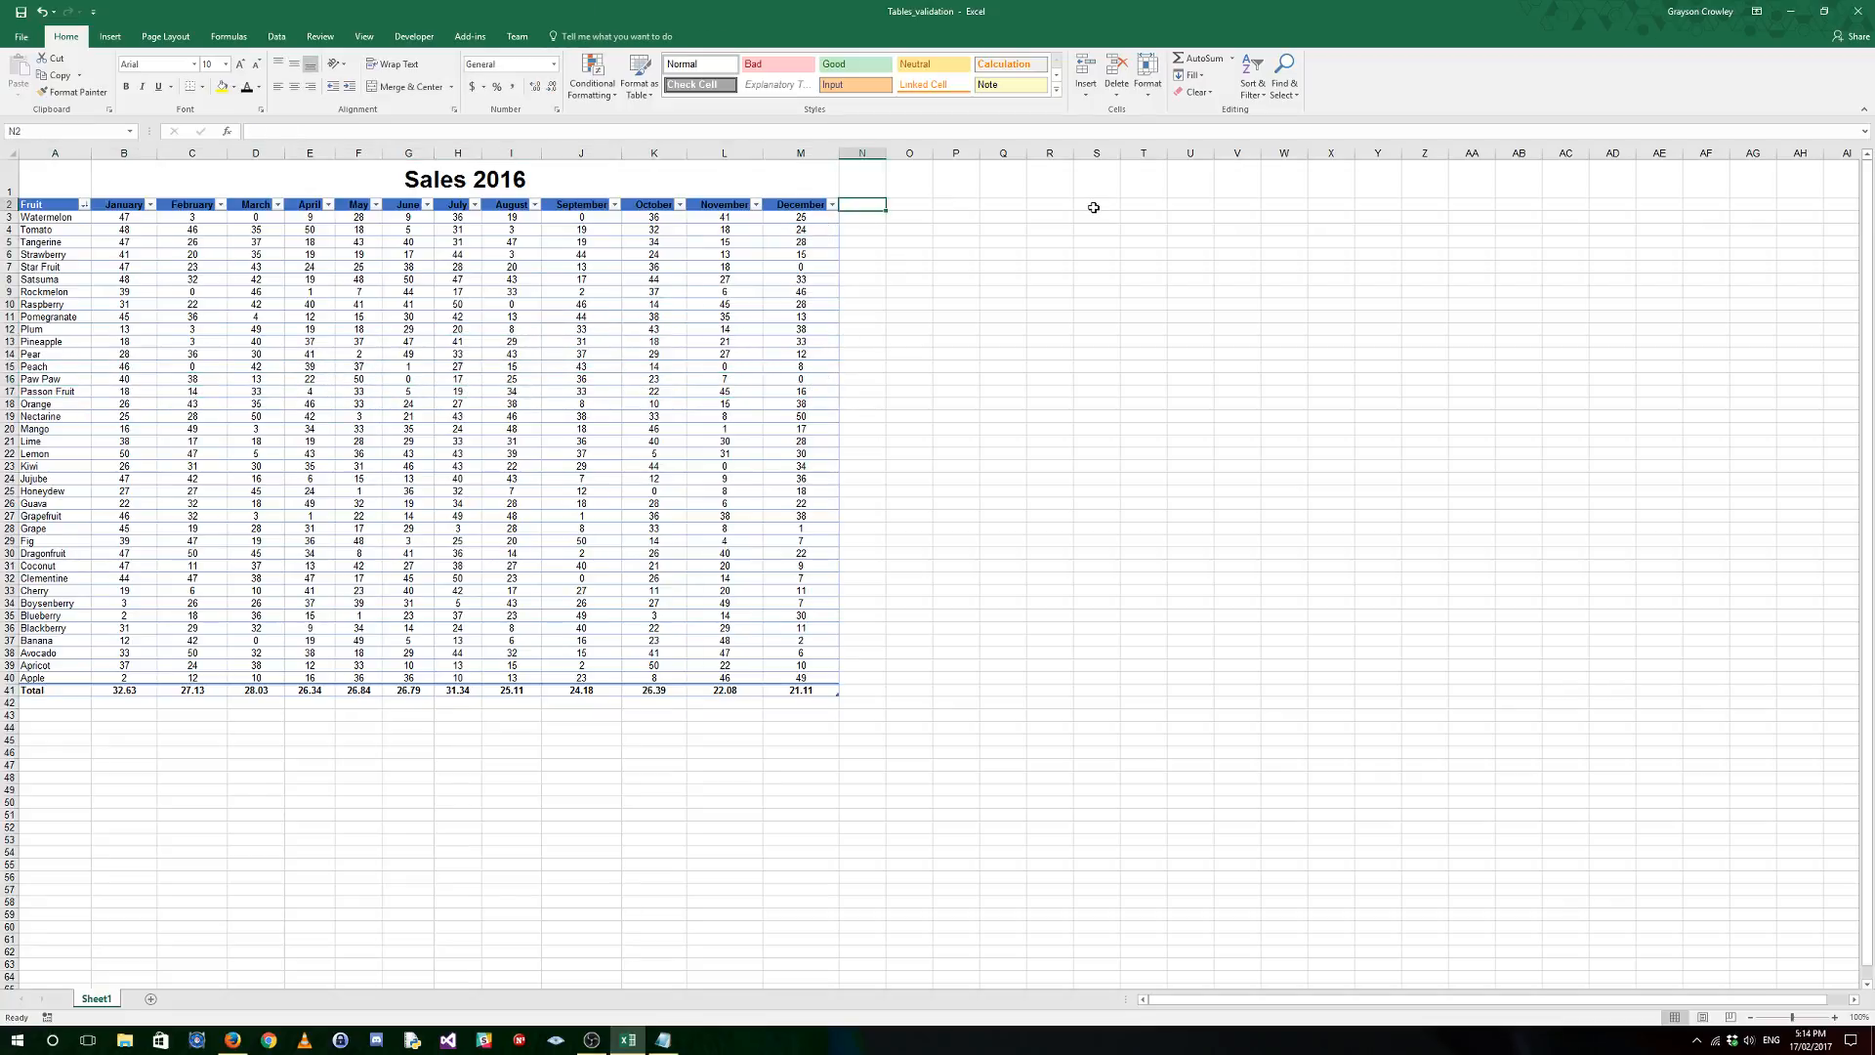
{"action": "type", "text": "Tot"}
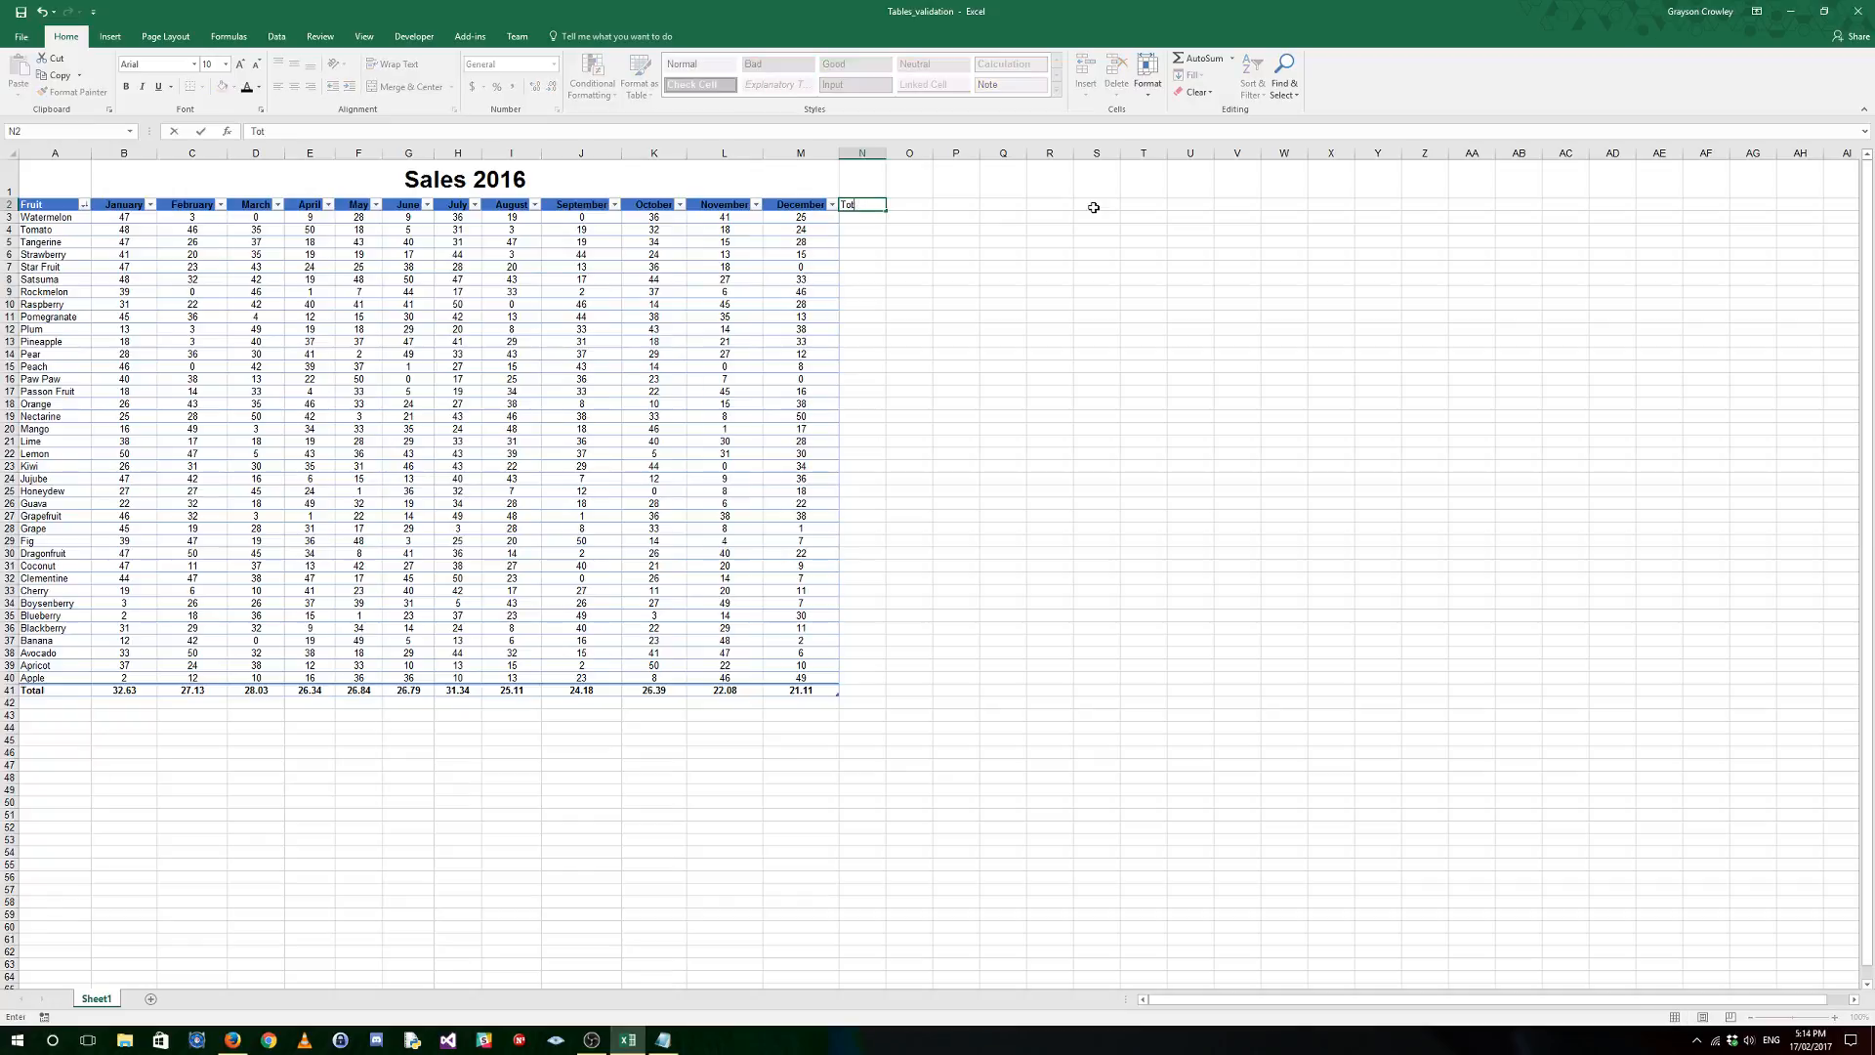
{"action": "type", "text": "yal"}
{"action": "key", "text": "Return"}
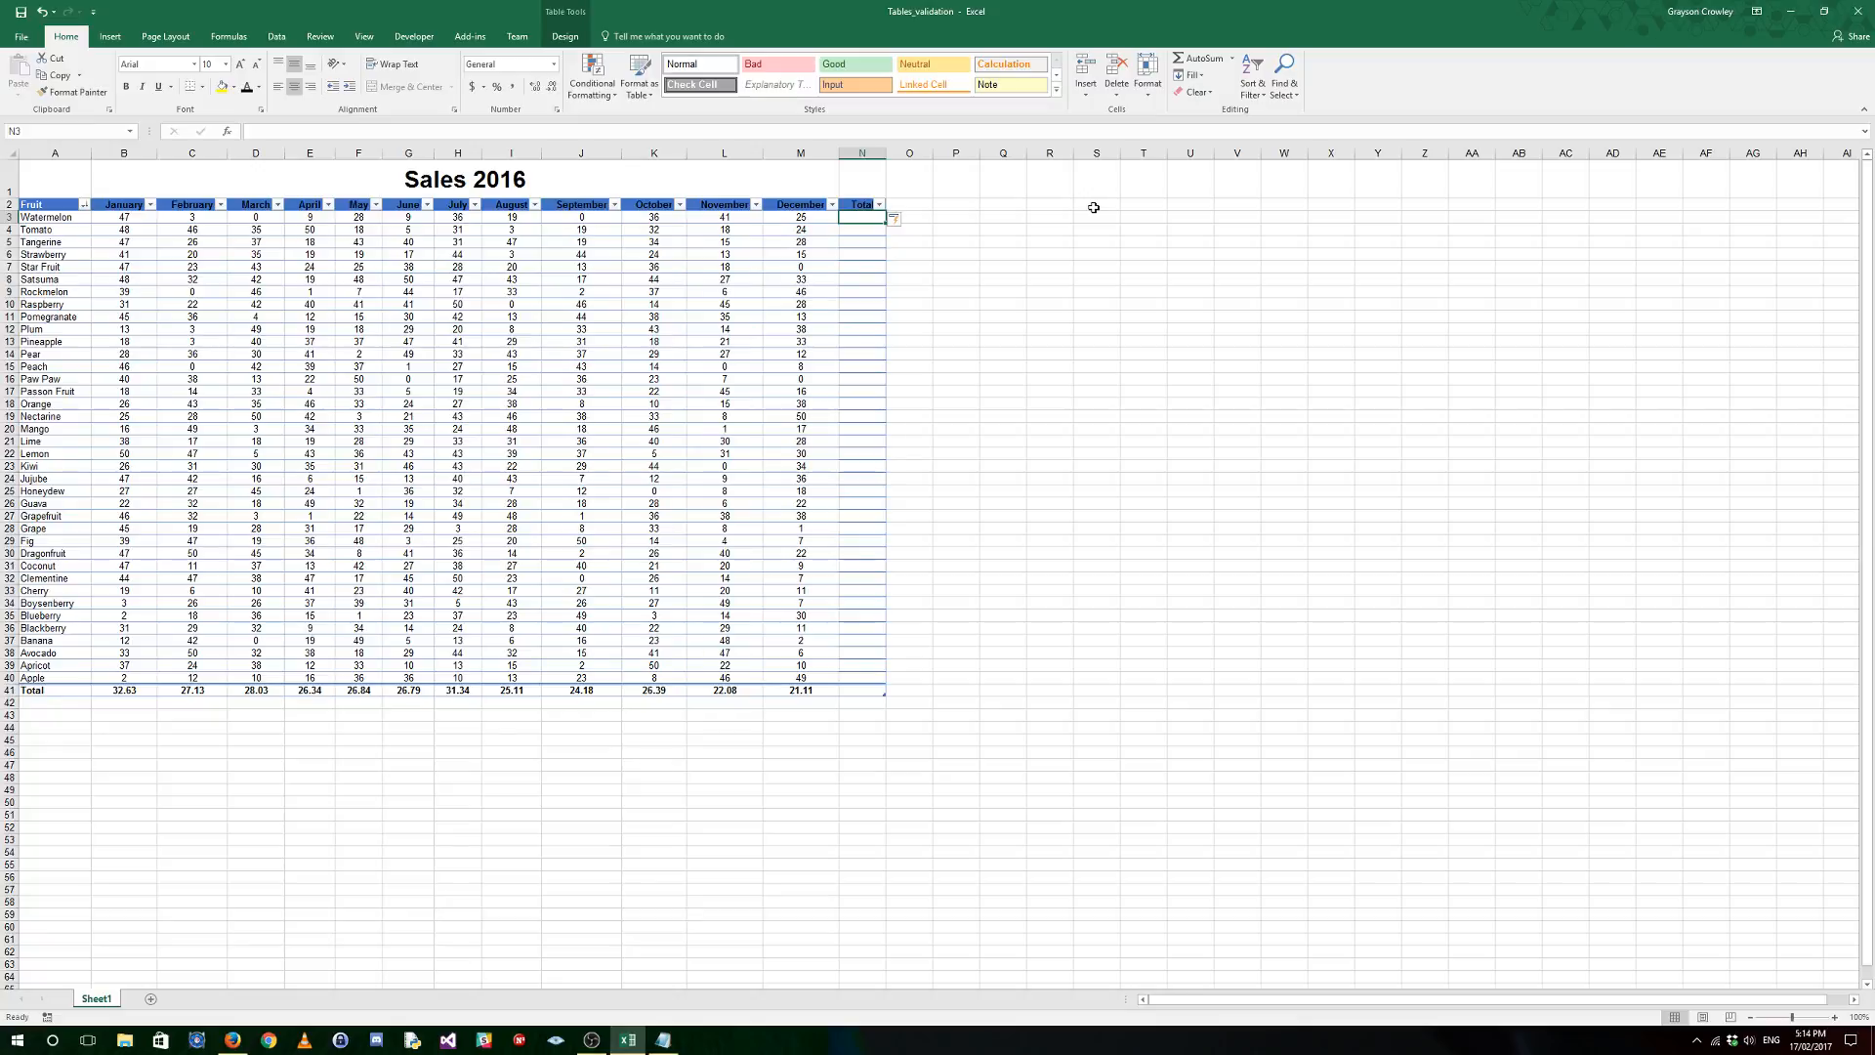
Step: Fill the Total column with a SUM formula covering the January to December cells of each row, entered in N3
{"action": "type", "text": "="}
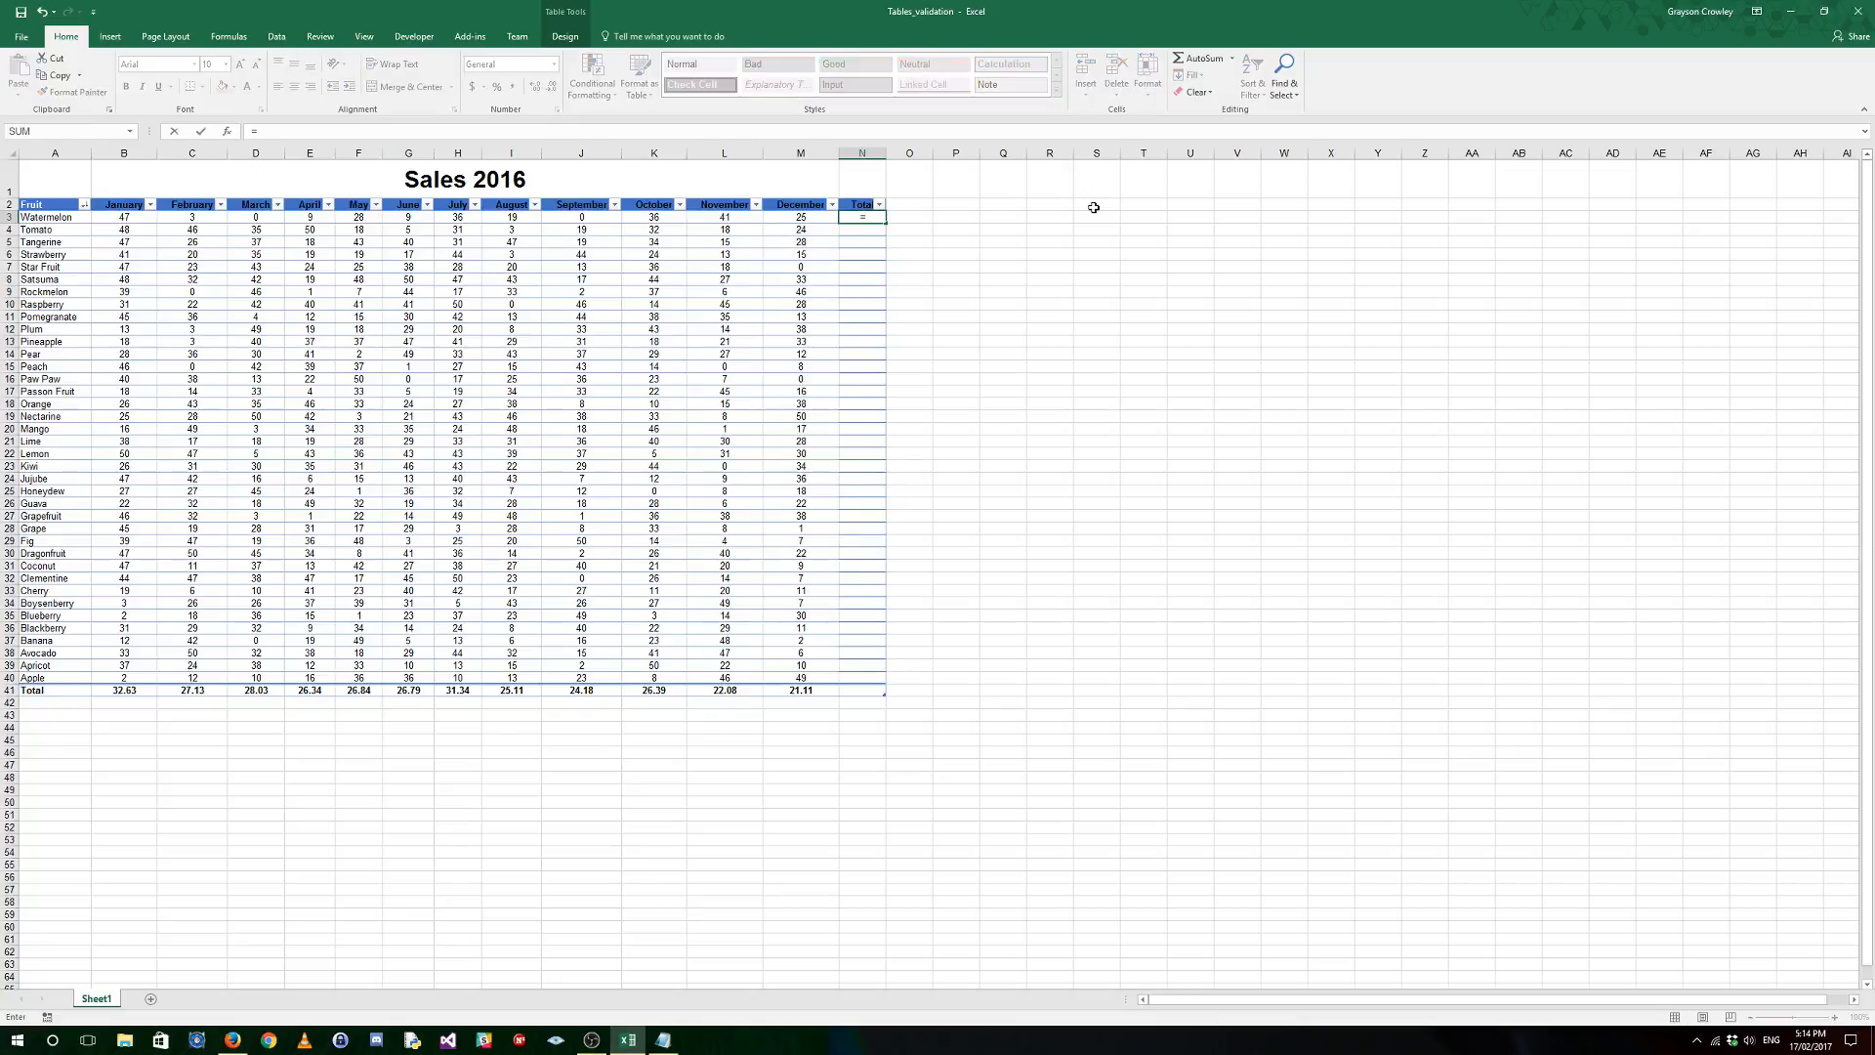
{"action": "type", "text": "sm"}
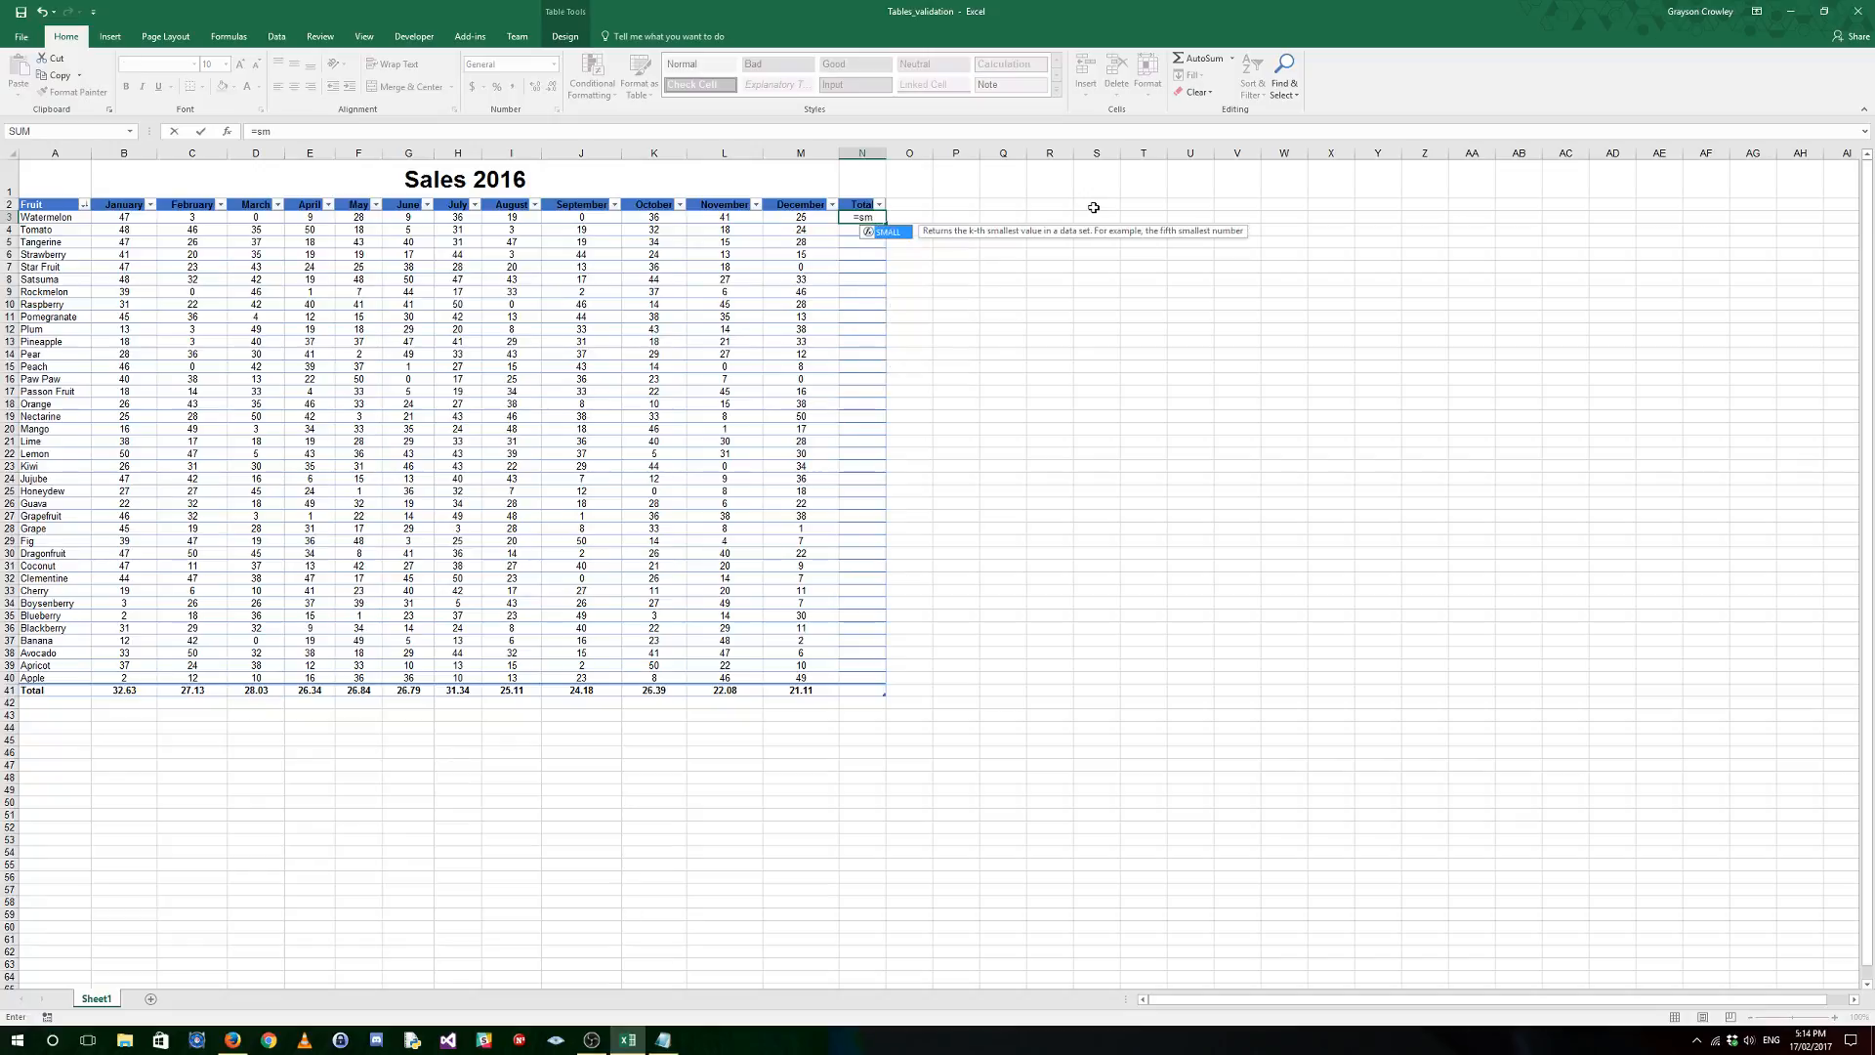
{"action": "key", "text": "BackSpace"}
{"action": "type", "text": "um("}
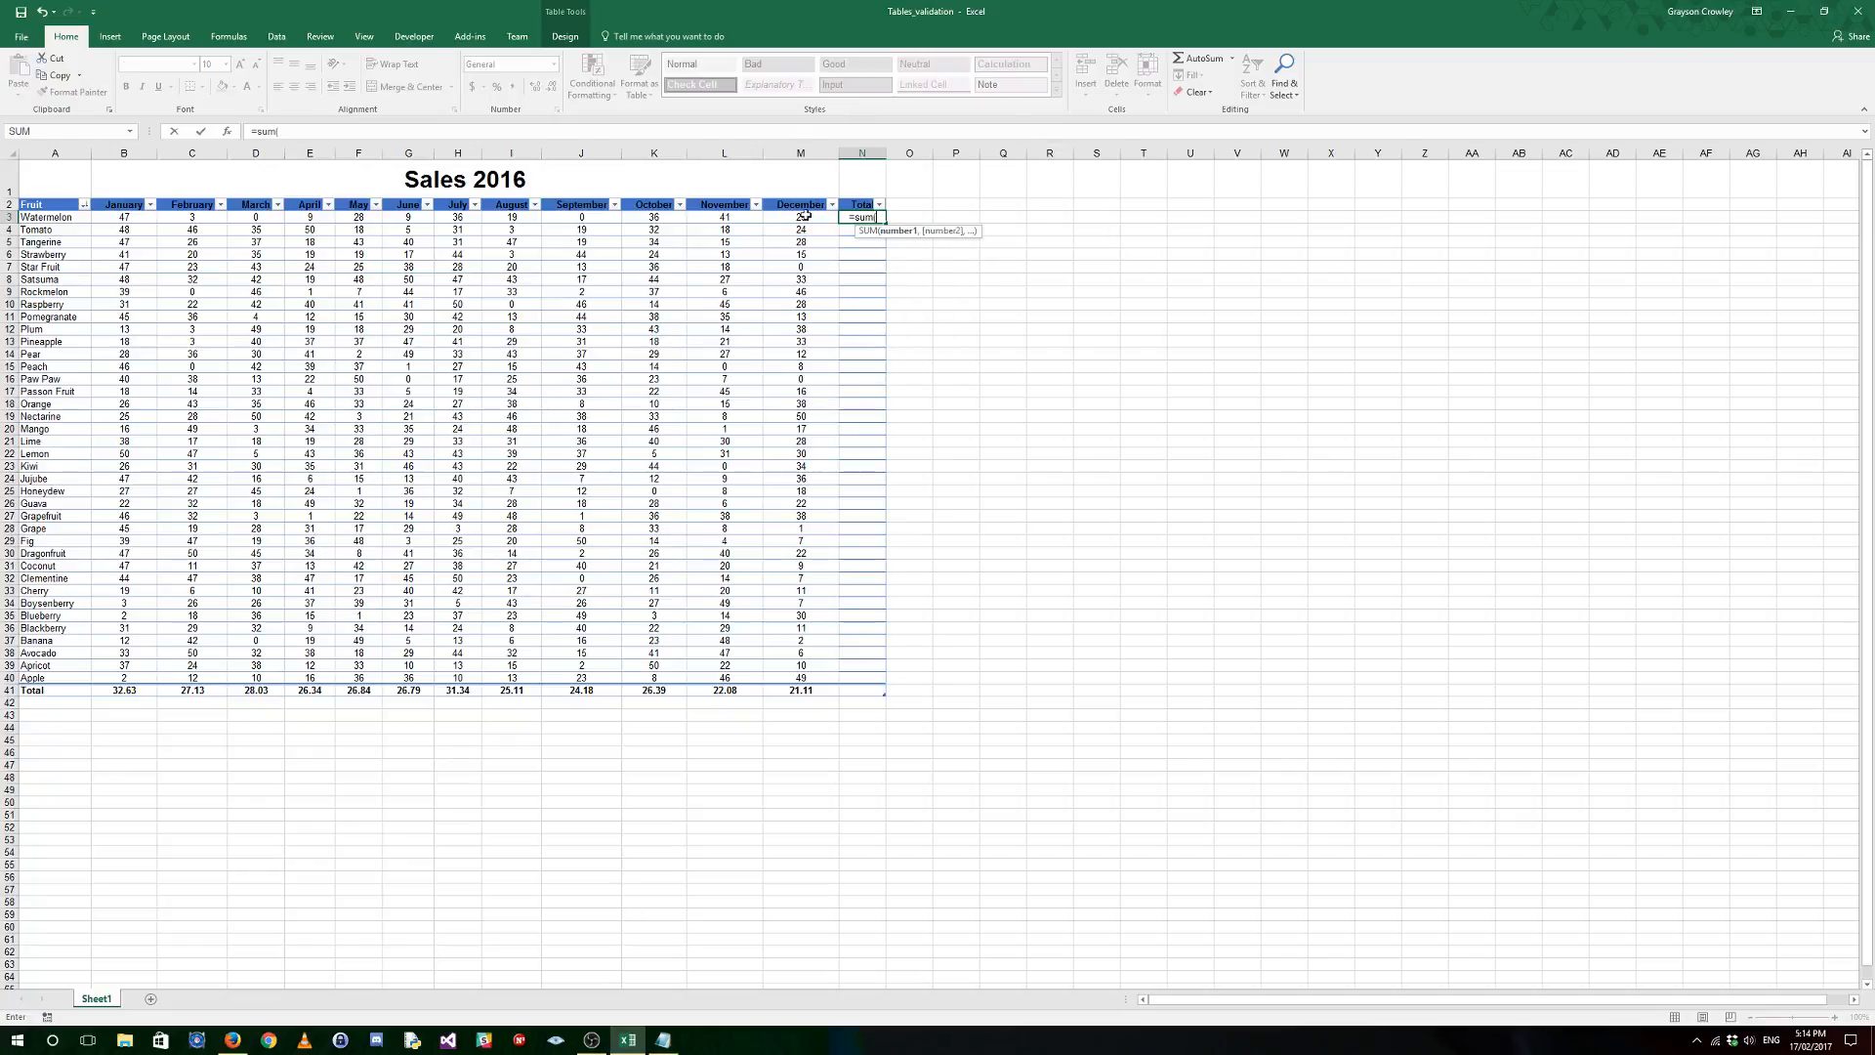
{"action": "left_click", "coordinate": [126, 217]}
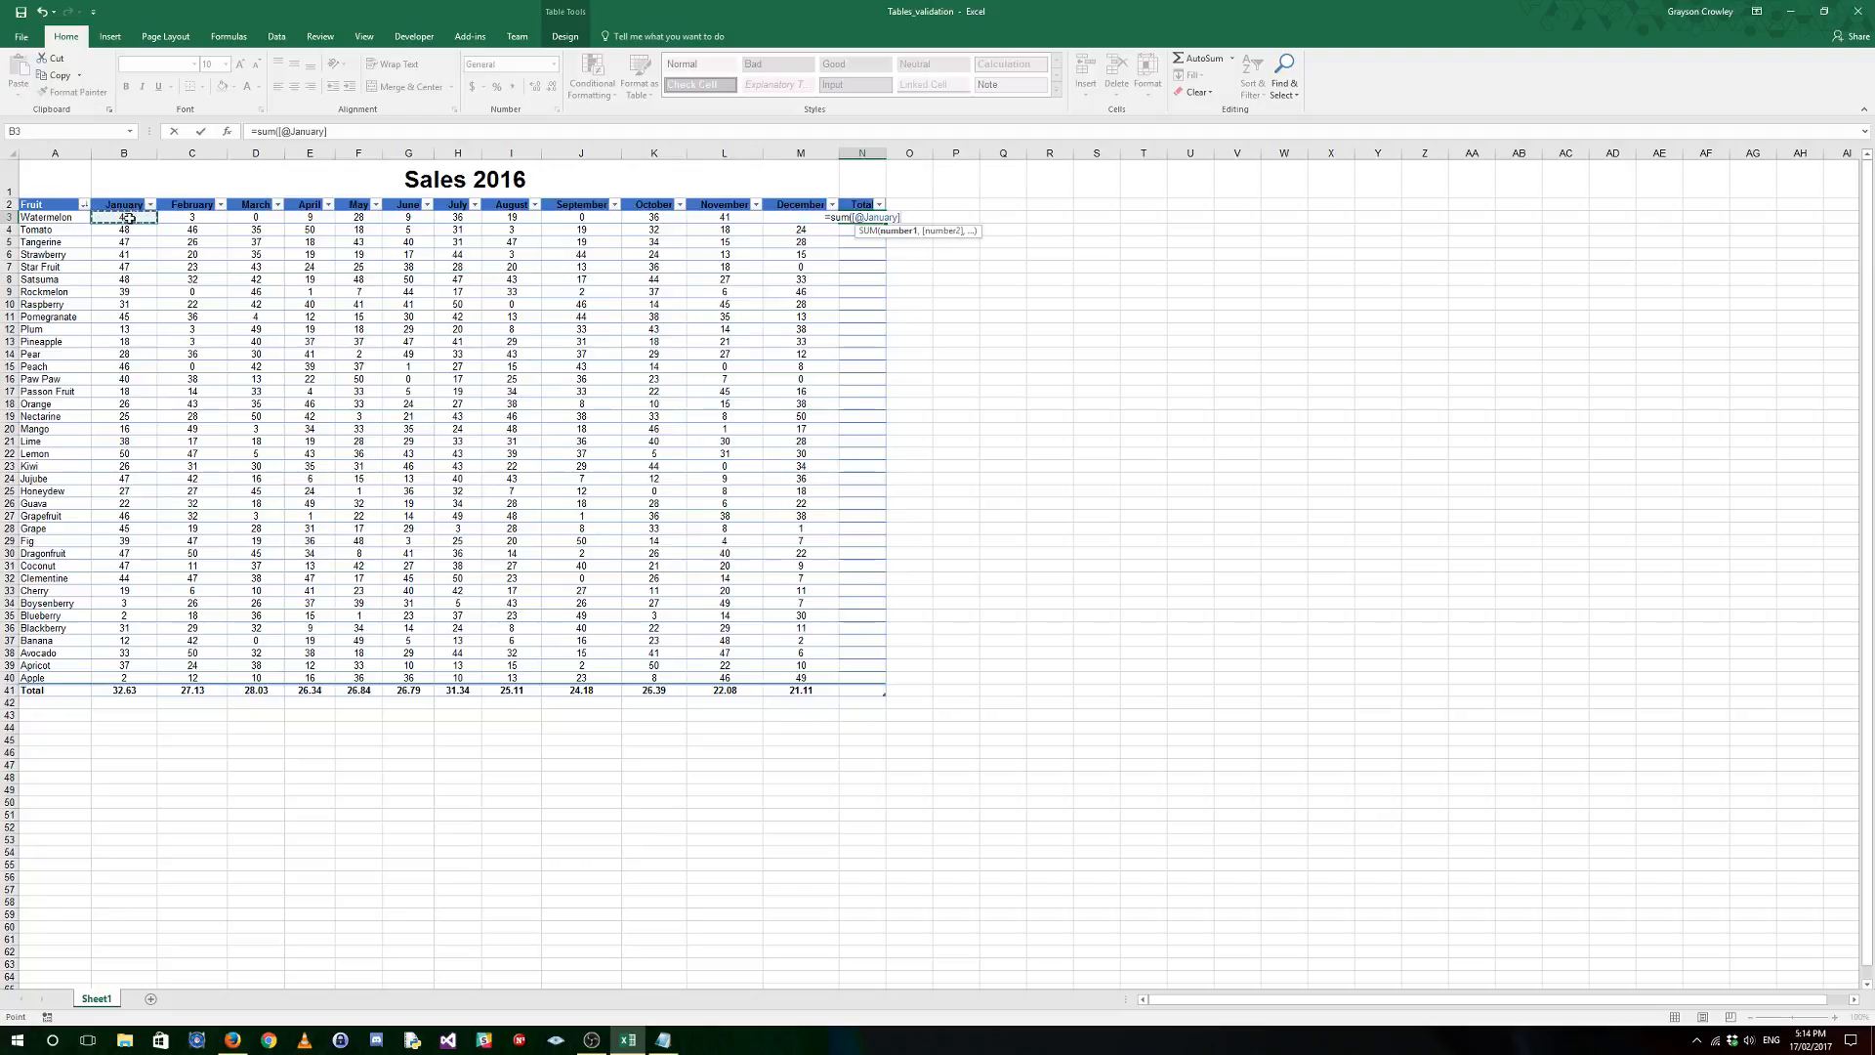
{"action": "left_click_drag", "start_coordinate": [128, 218], "coordinate": [787, 219]}
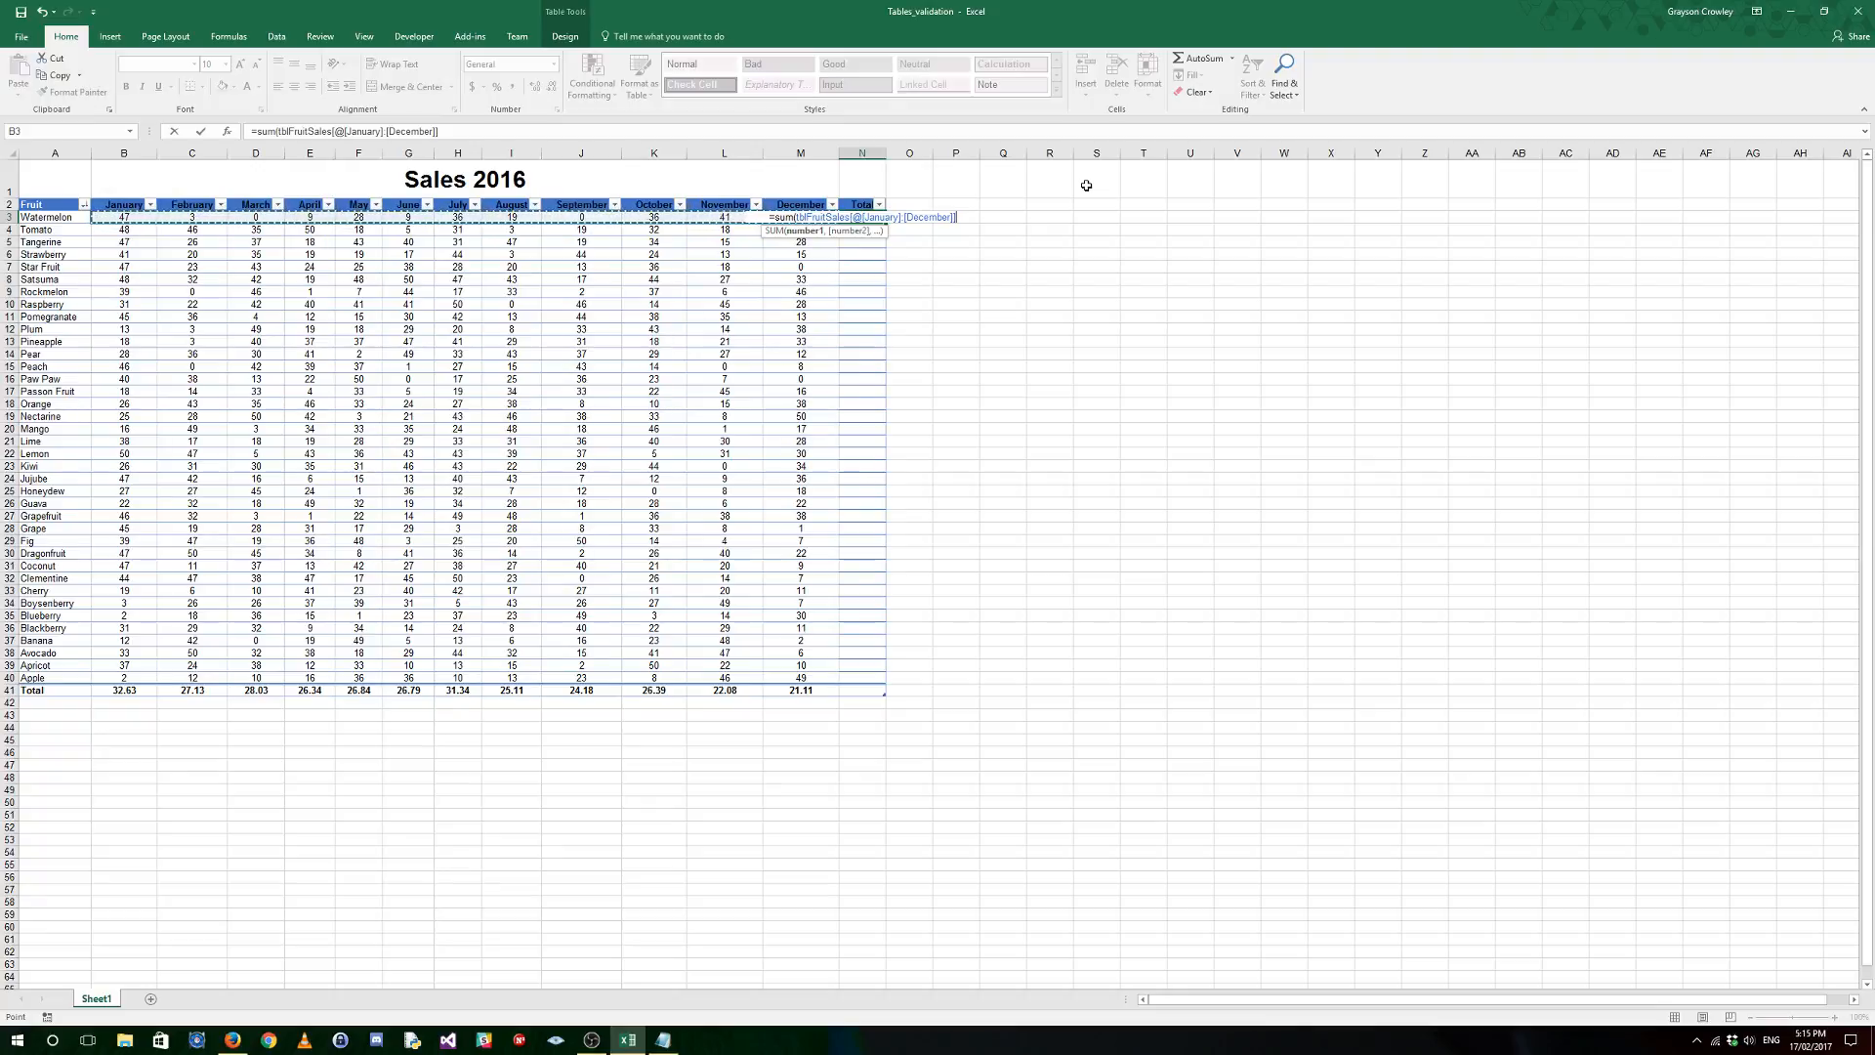
{"action": "key", "text": "Return"}
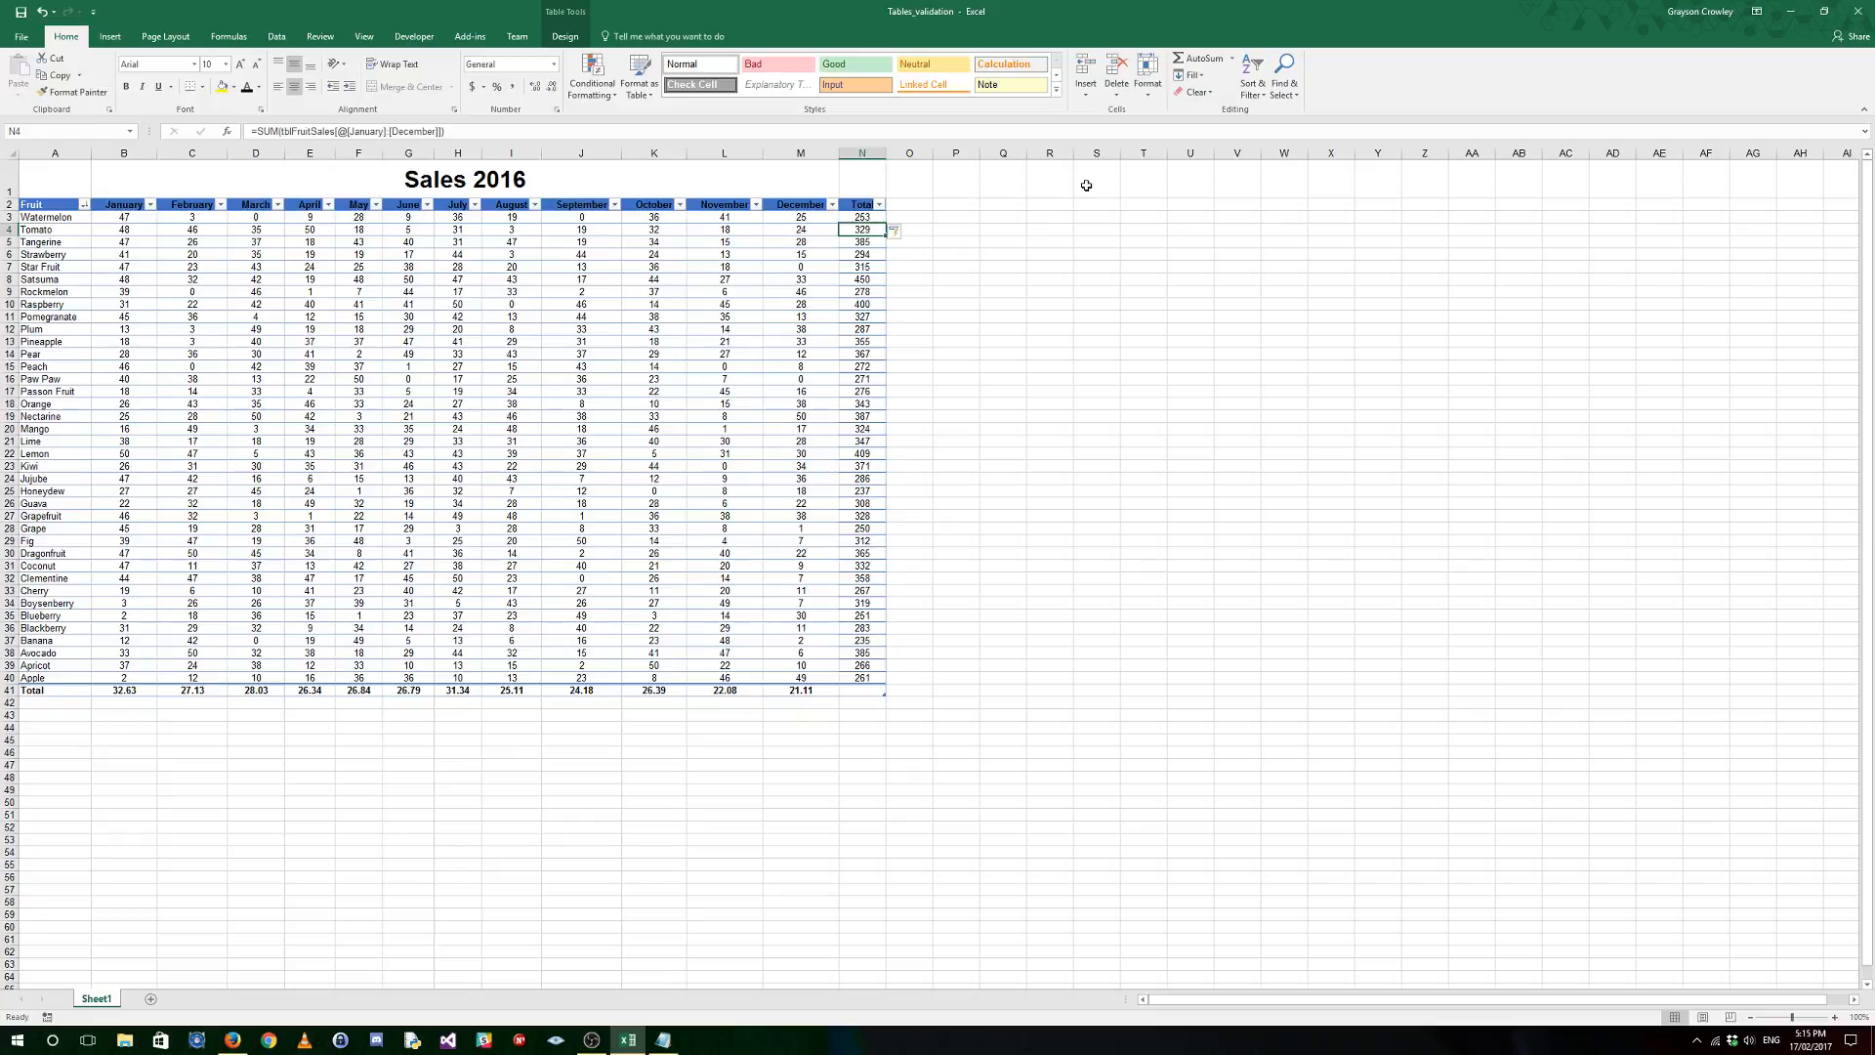
Step: Extend the December average in the total row into the Total column, and check the formulas in several Total cells
{"action": "left_click", "coordinate": [826, 692]}
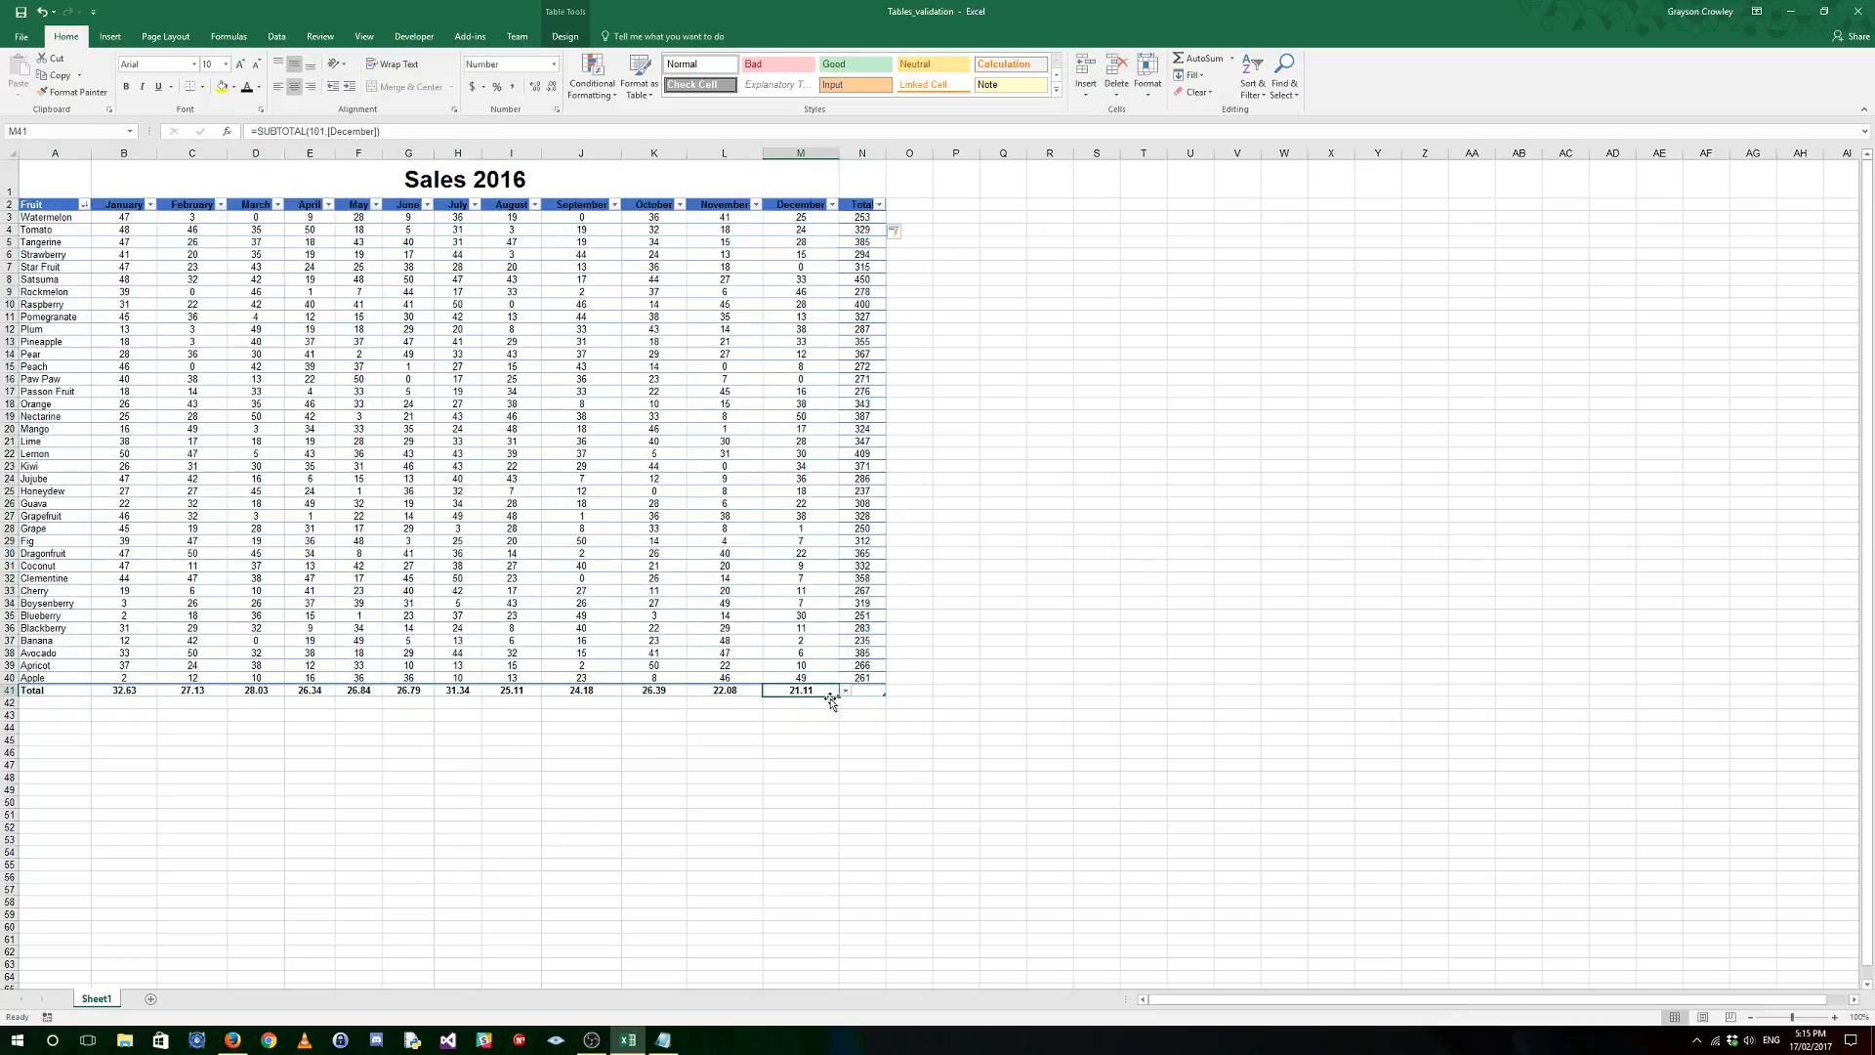
{"action": "left_click_drag", "start_coordinate": [831, 700], "coordinate": [911, 682]}
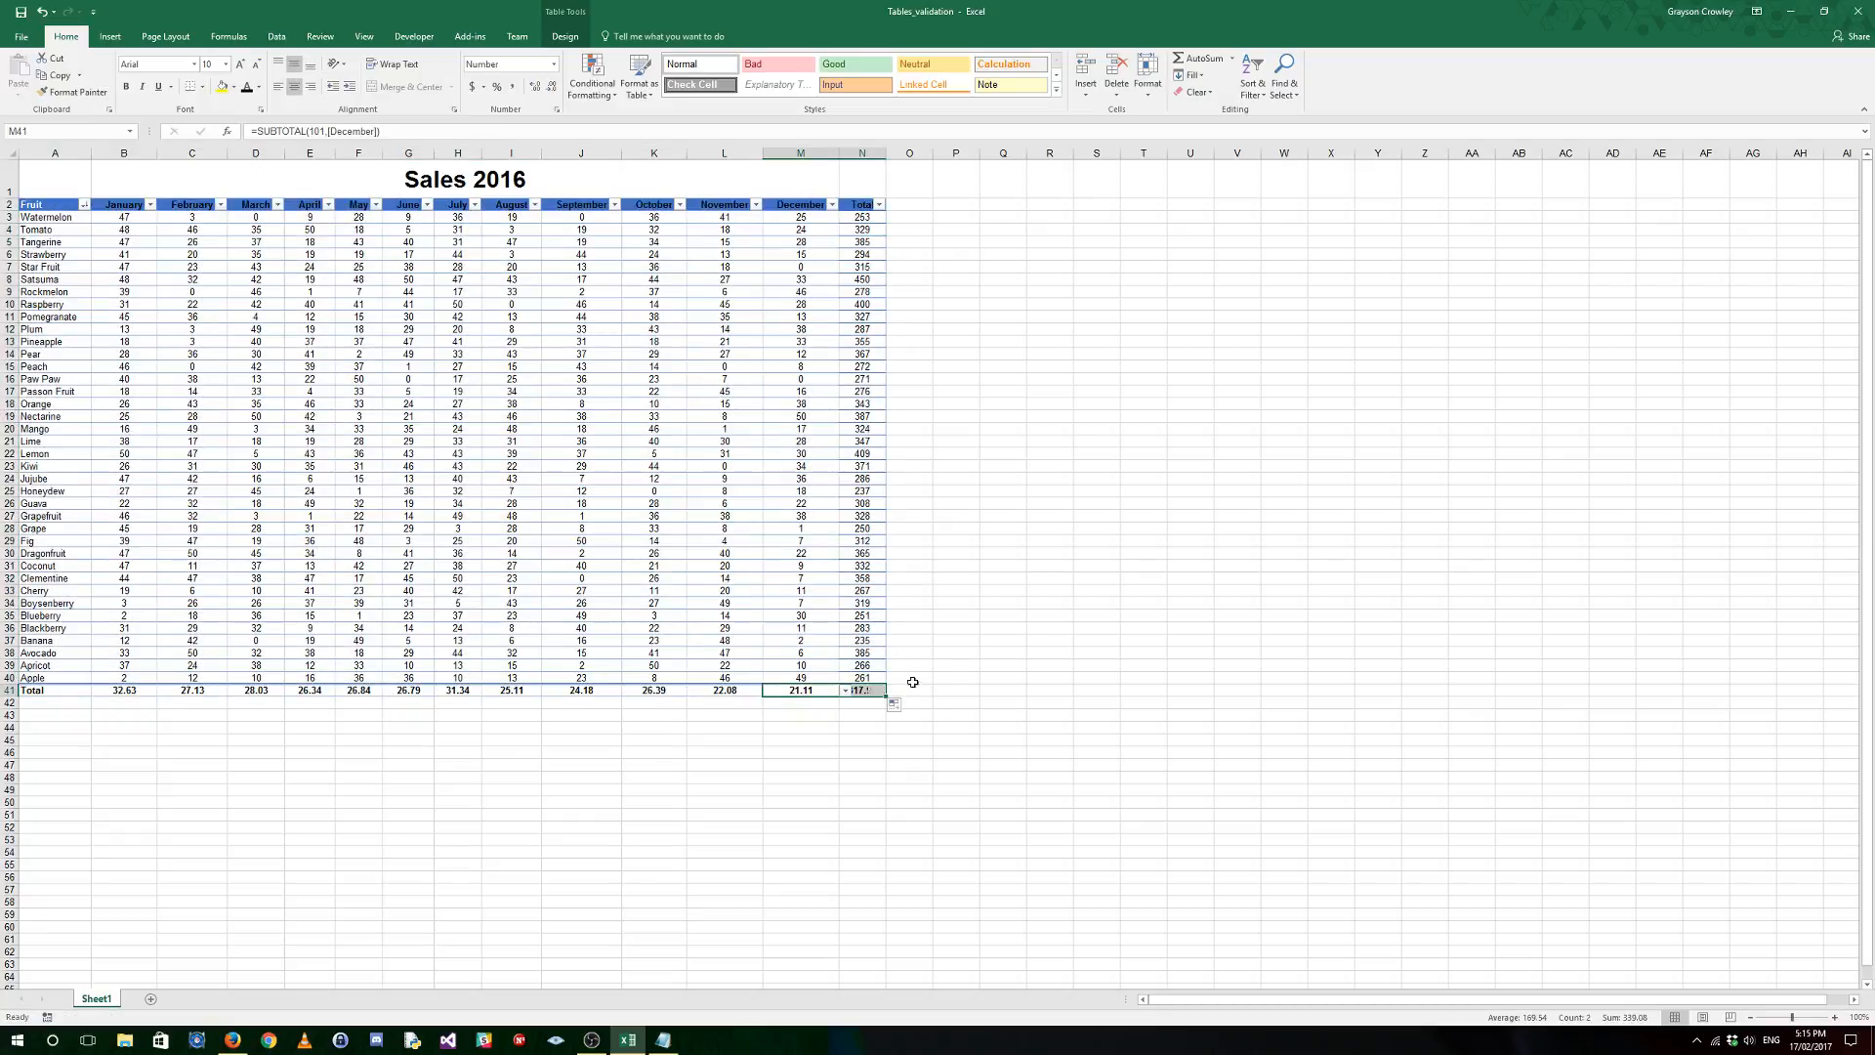
{"action": "left_click", "coordinate": [988, 503]}
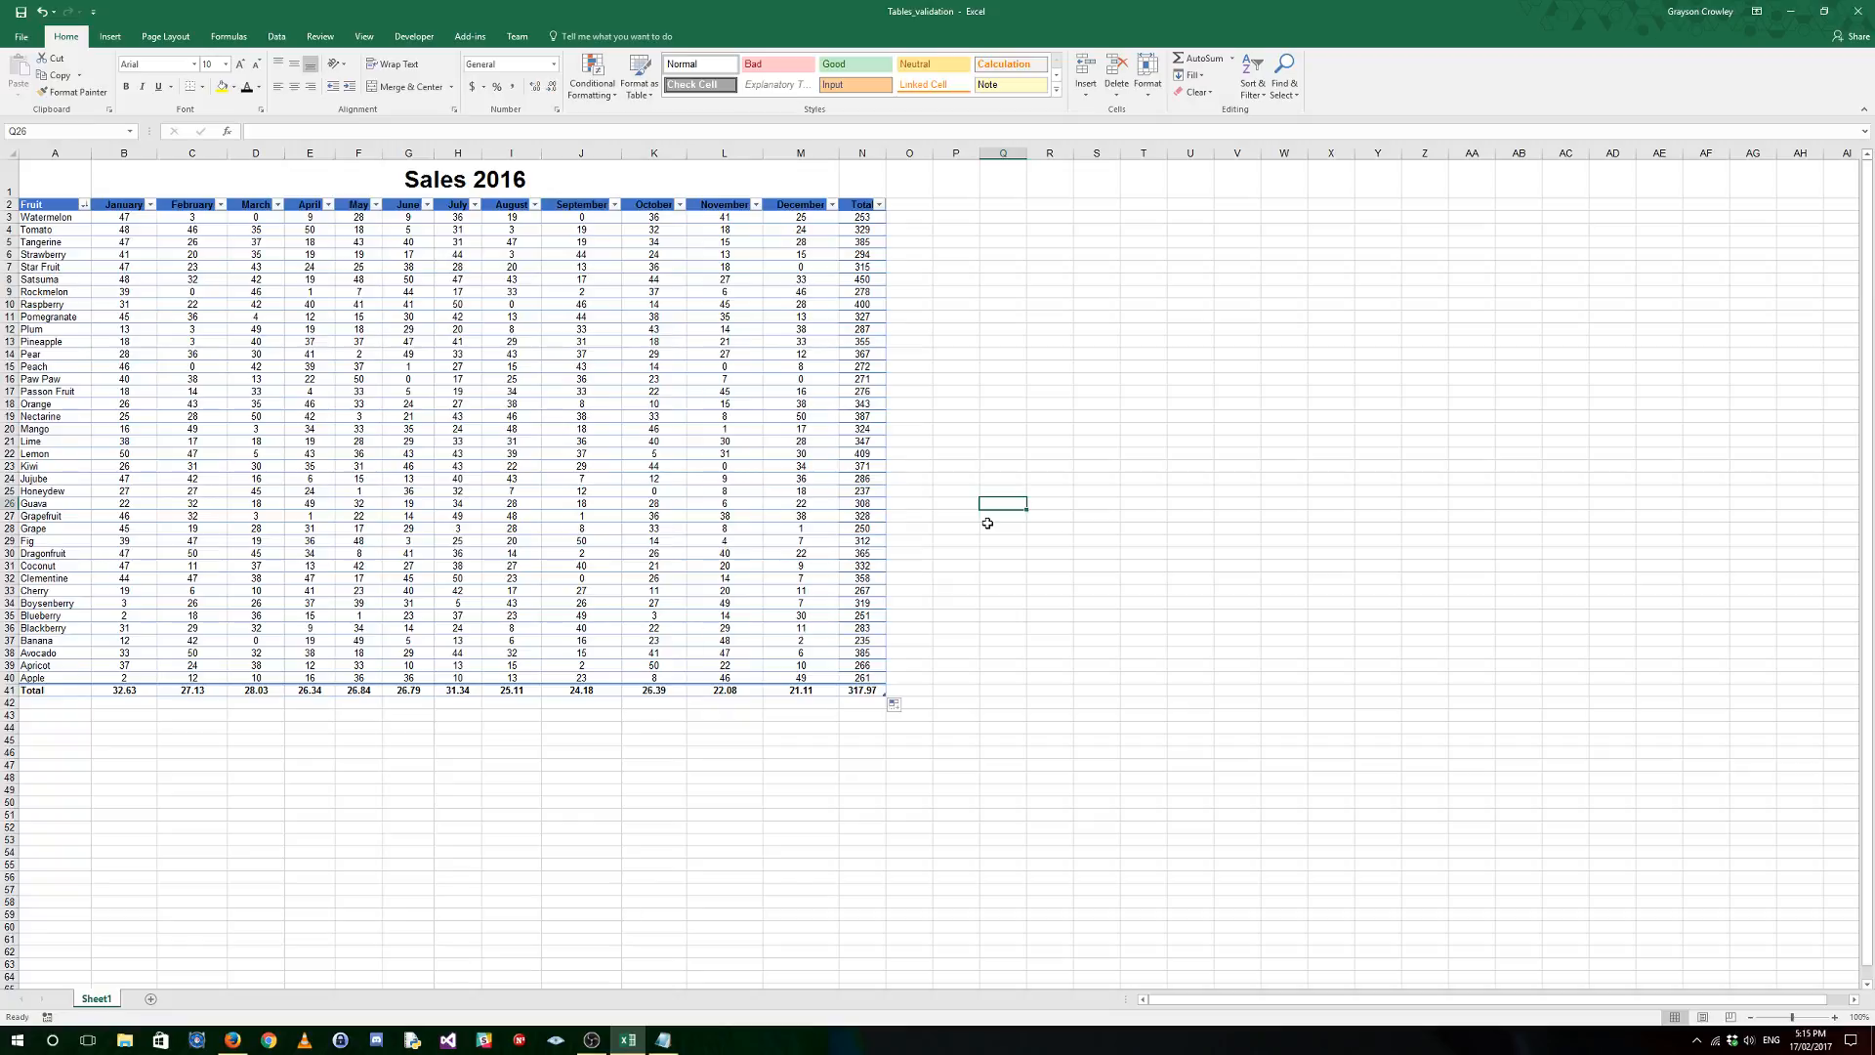
{"action": "left_click", "coordinate": [852, 216]}
{"action": "left_click", "coordinate": [867, 252]}
{"action": "left_click", "coordinate": [864, 341]}
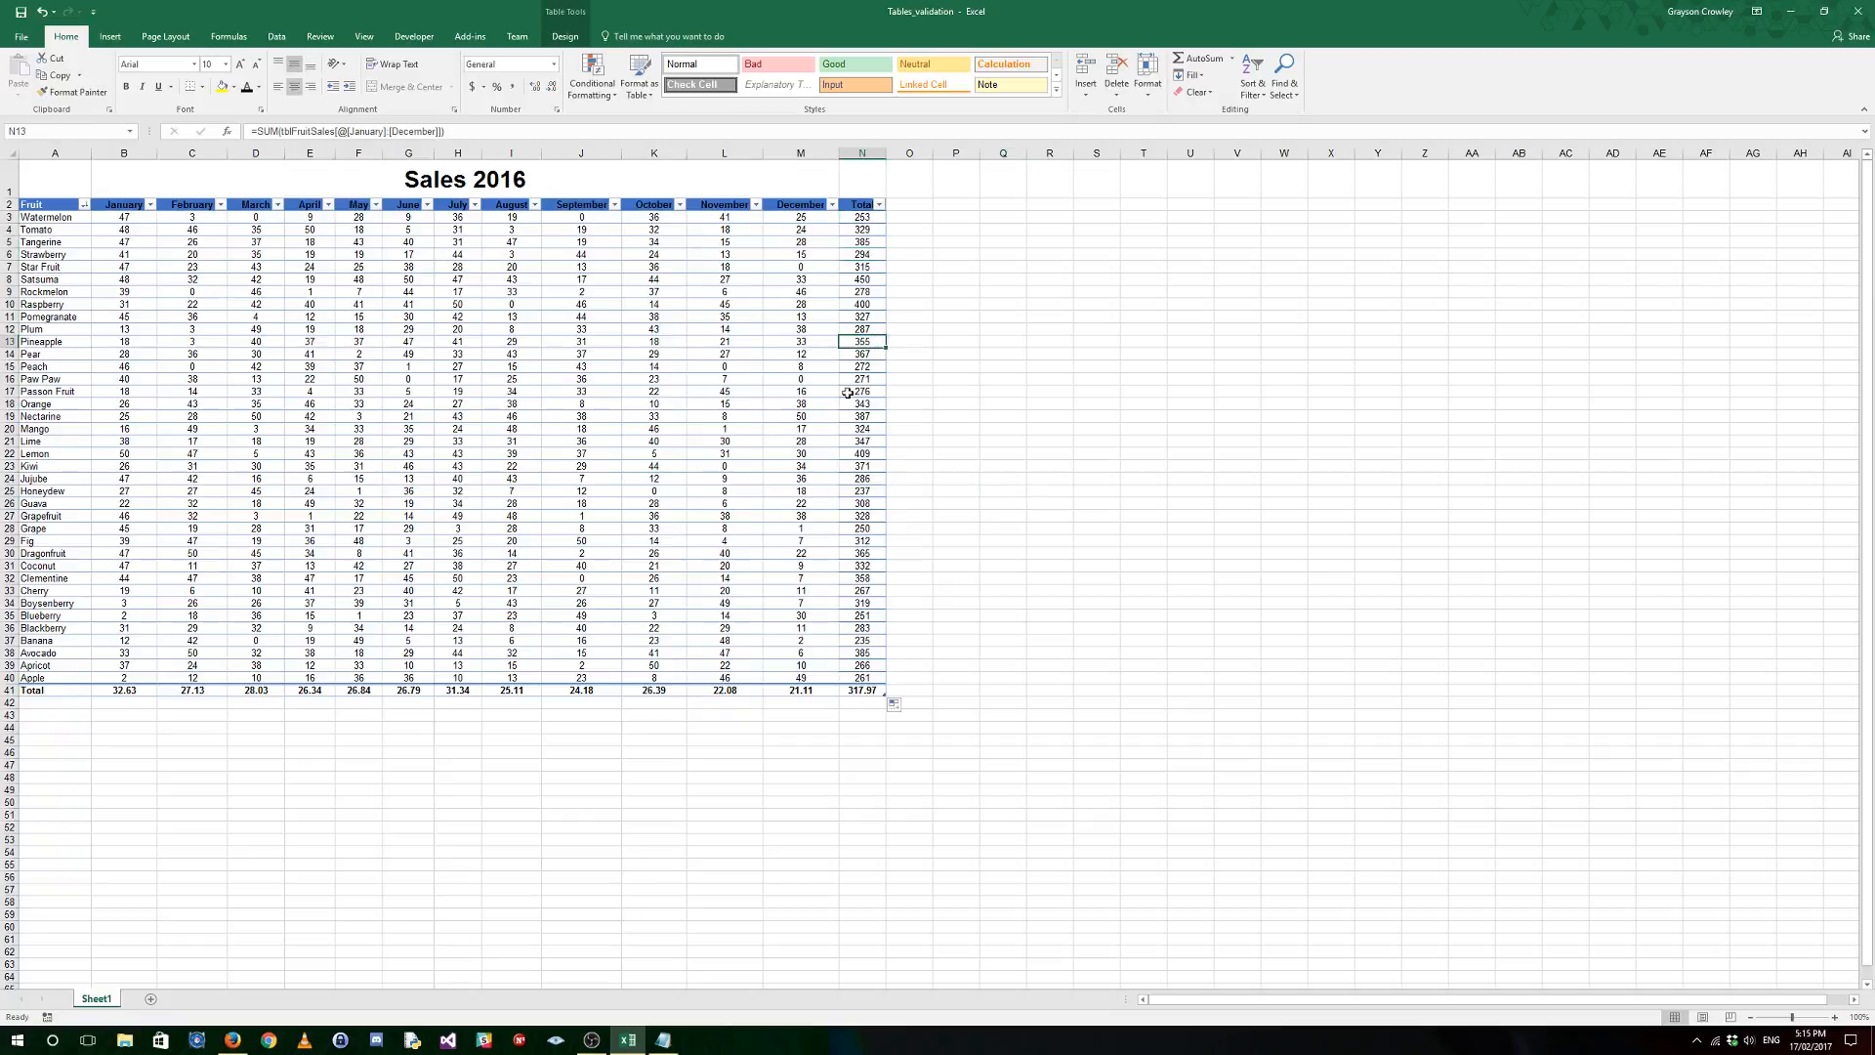
{"action": "left_click", "coordinate": [862, 429]}
{"action": "left_click", "coordinate": [1041, 203]}
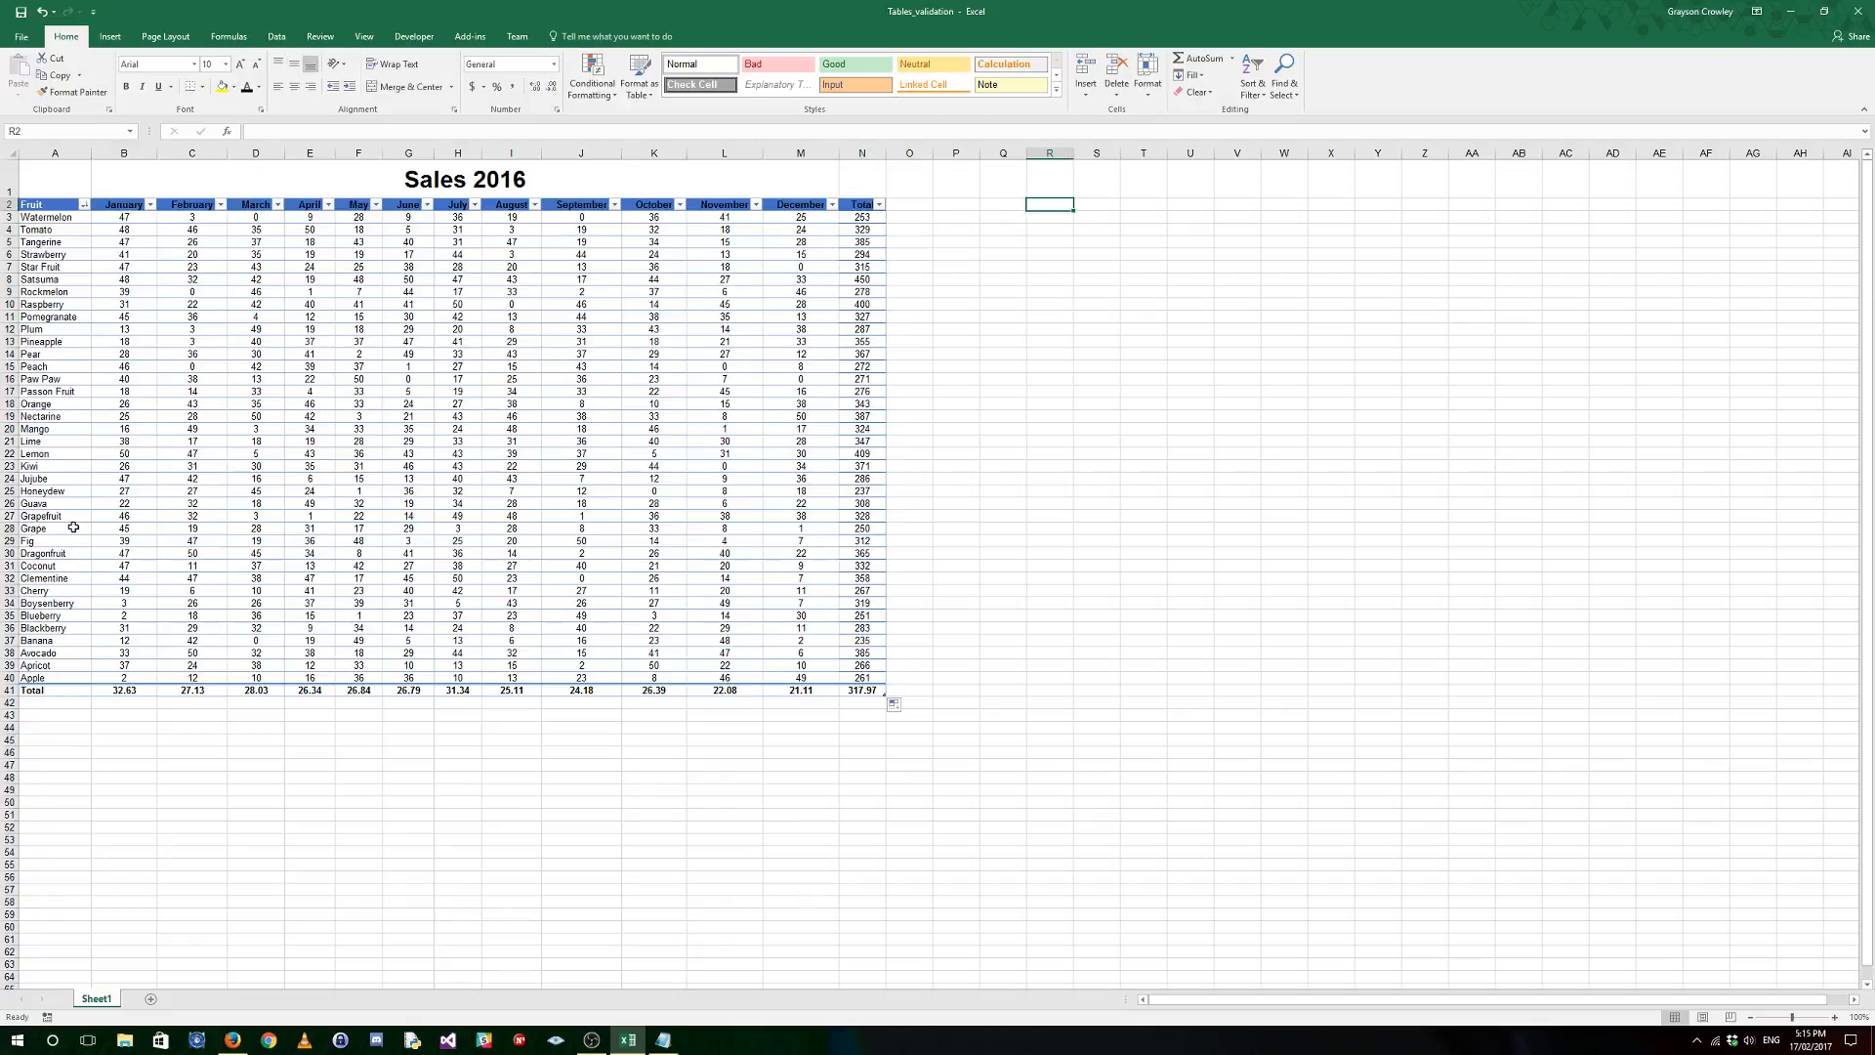
Step: Delete the table rows from Grape to Apricot, and undo the deletion
{"action": "left_click_drag", "start_coordinate": [125, 528], "coordinate": [127, 667]}
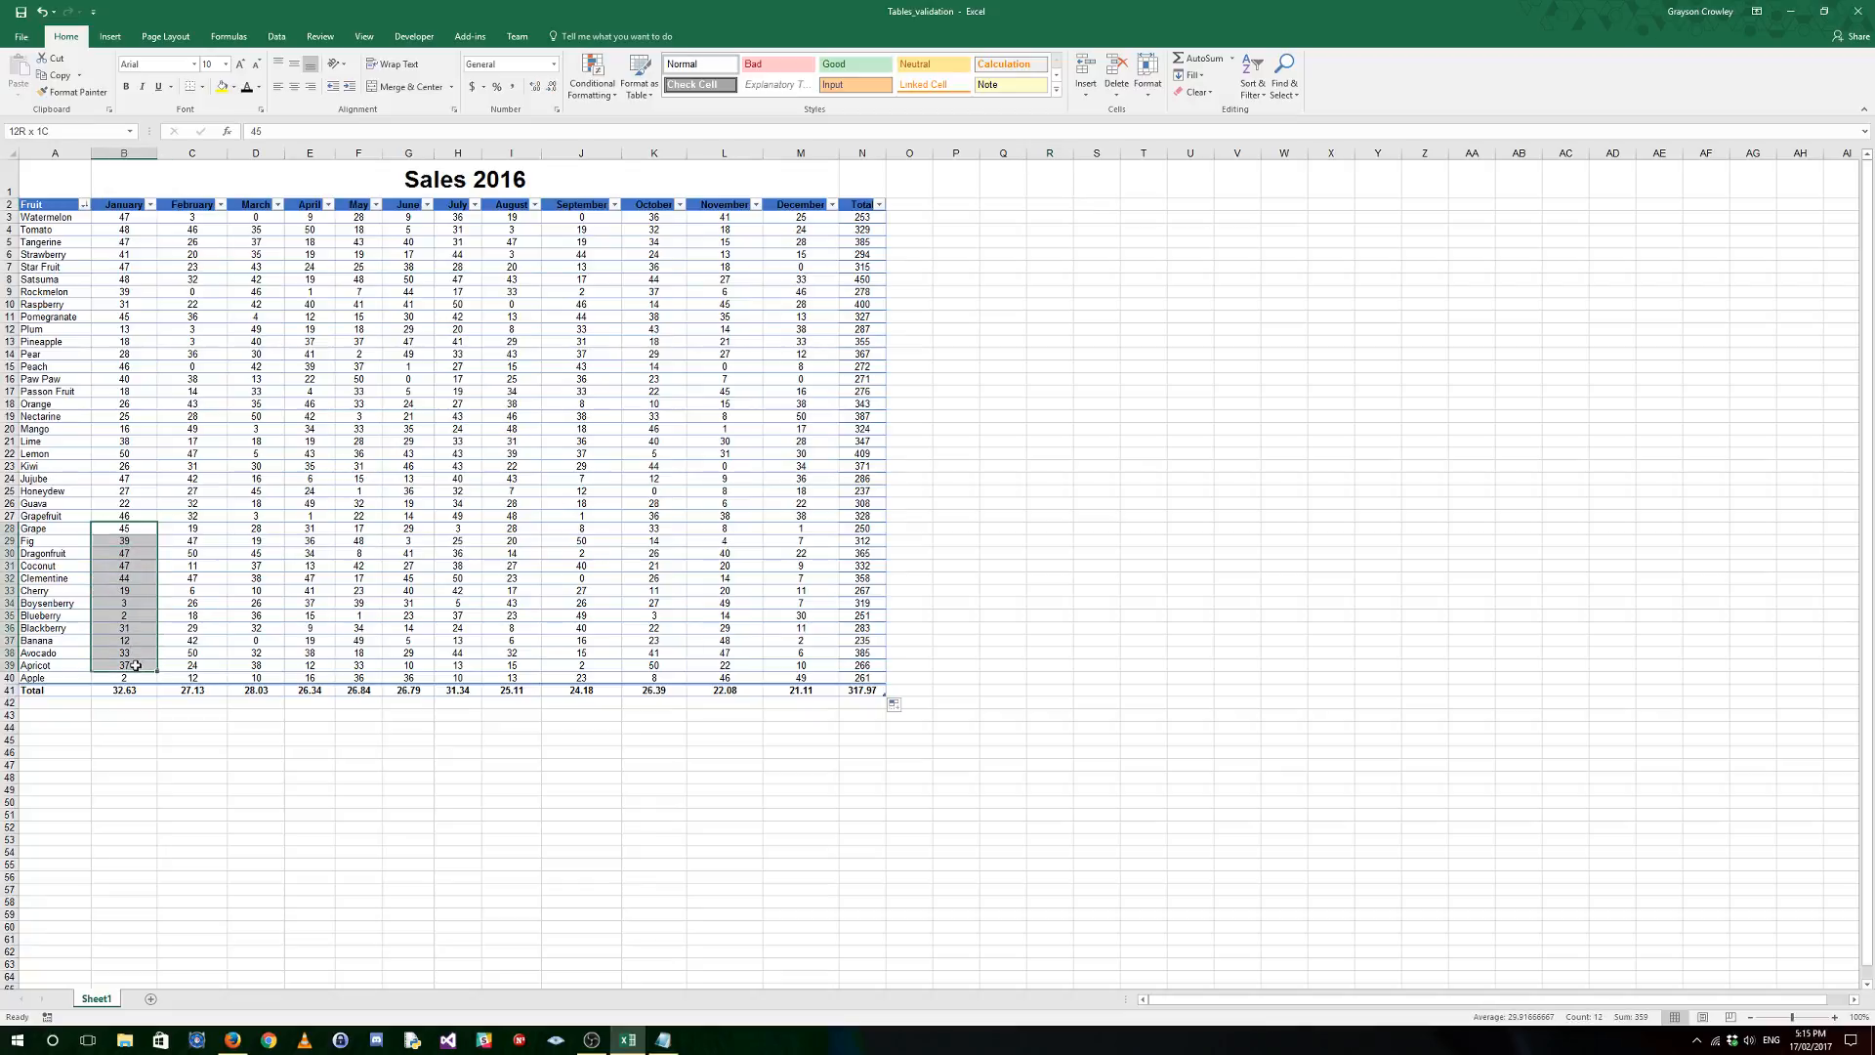
{"action": "right_click", "coordinate": [129, 567]}
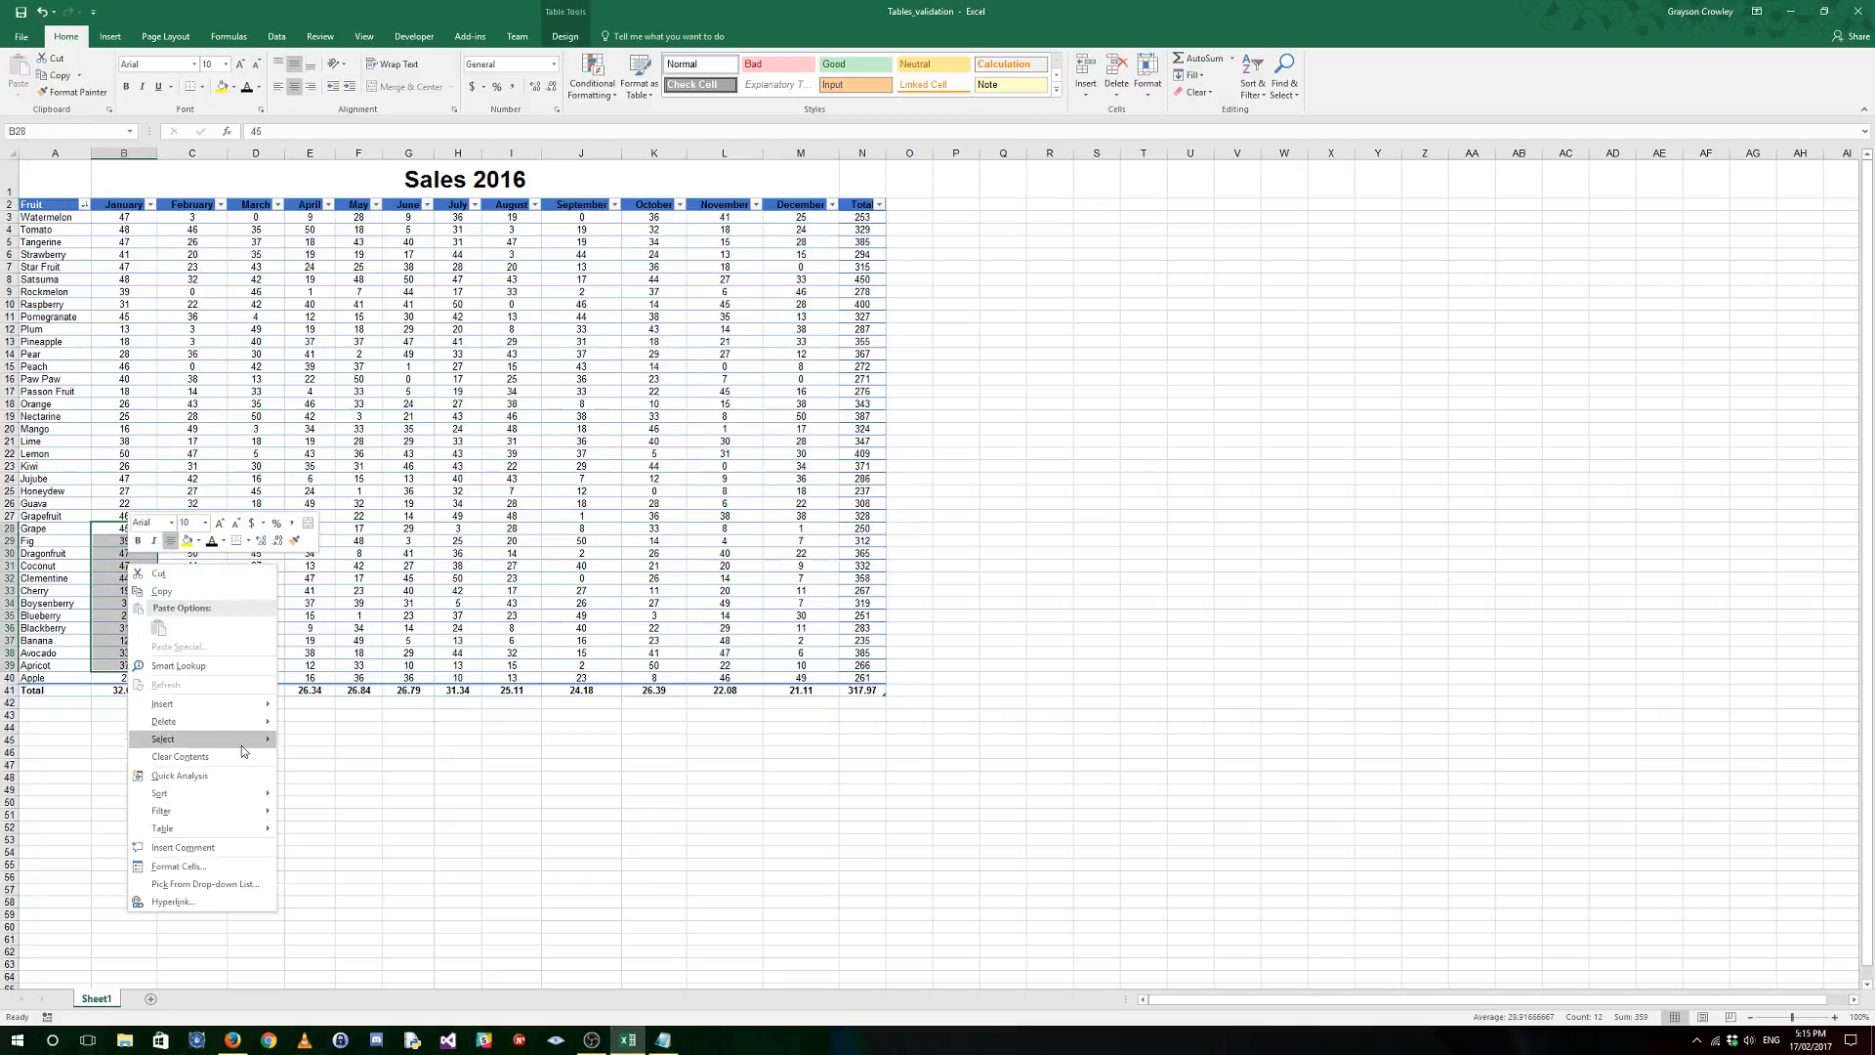
{"action": "mouse_move", "coordinate": [190, 824]}
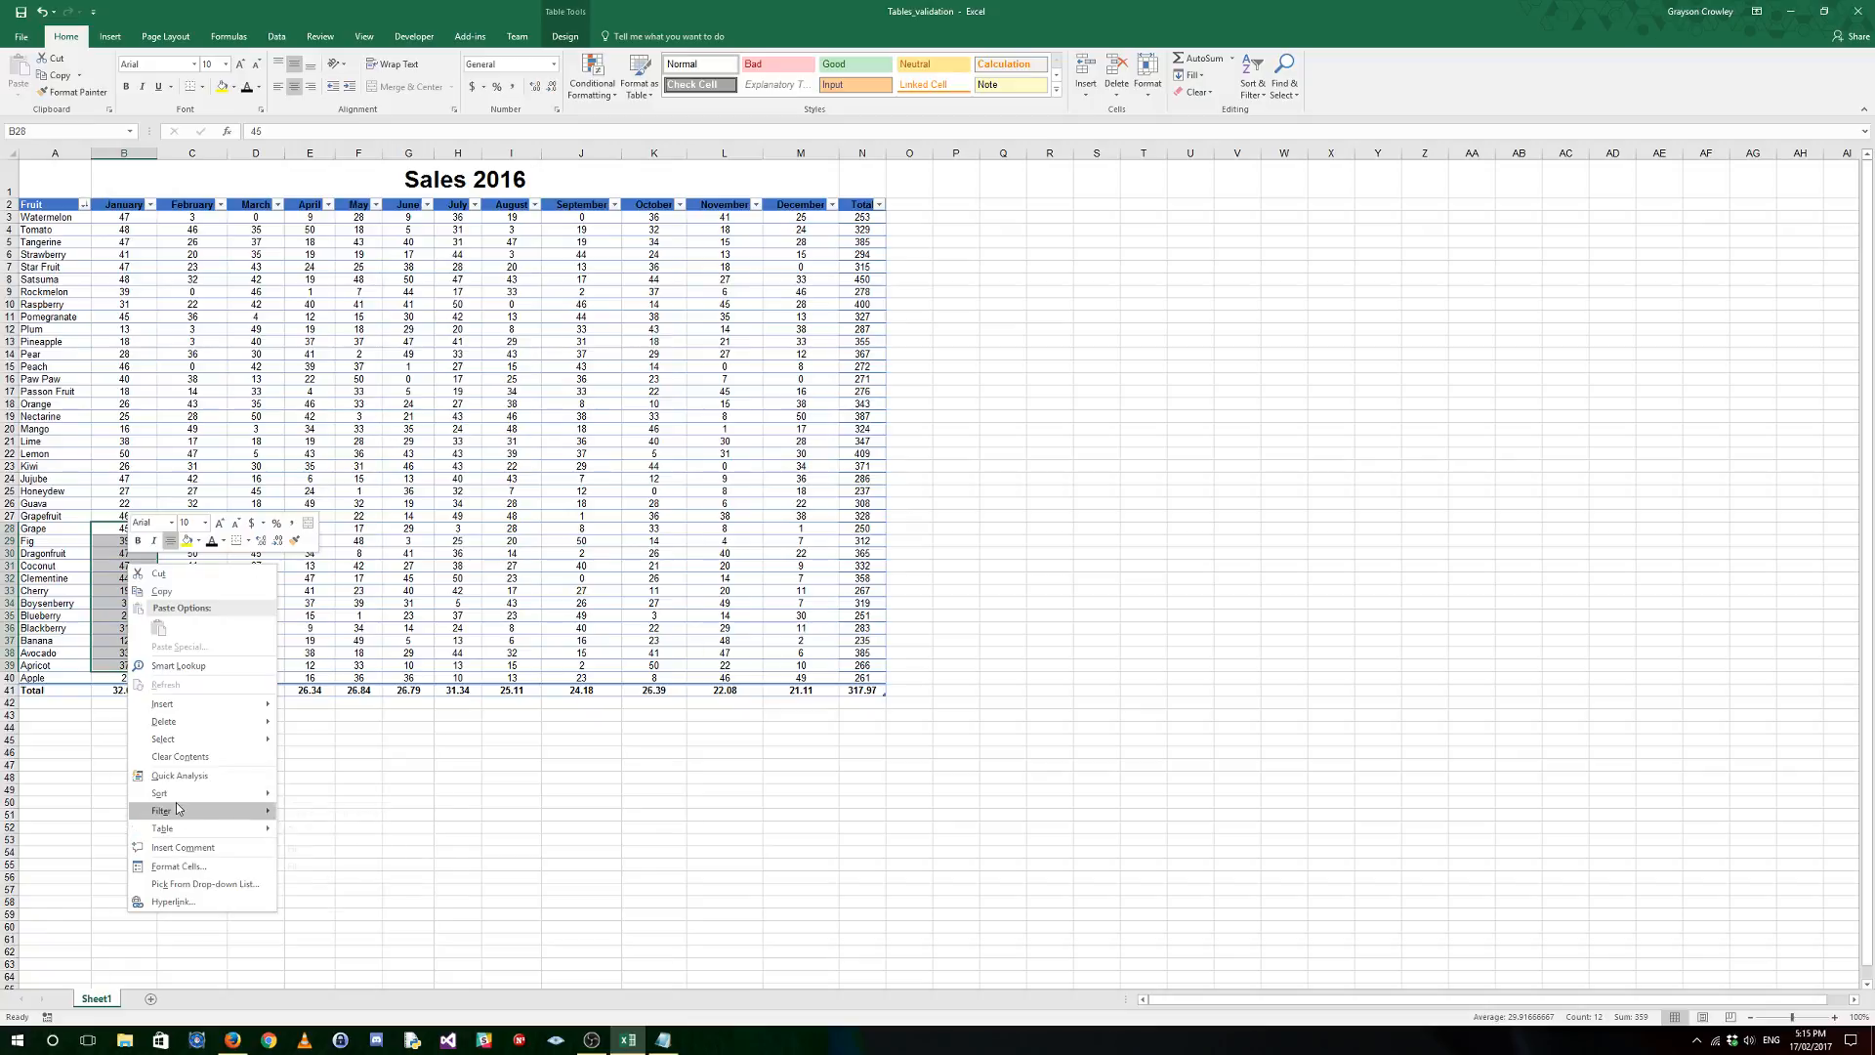
{"action": "mouse_move", "coordinate": [193, 724]}
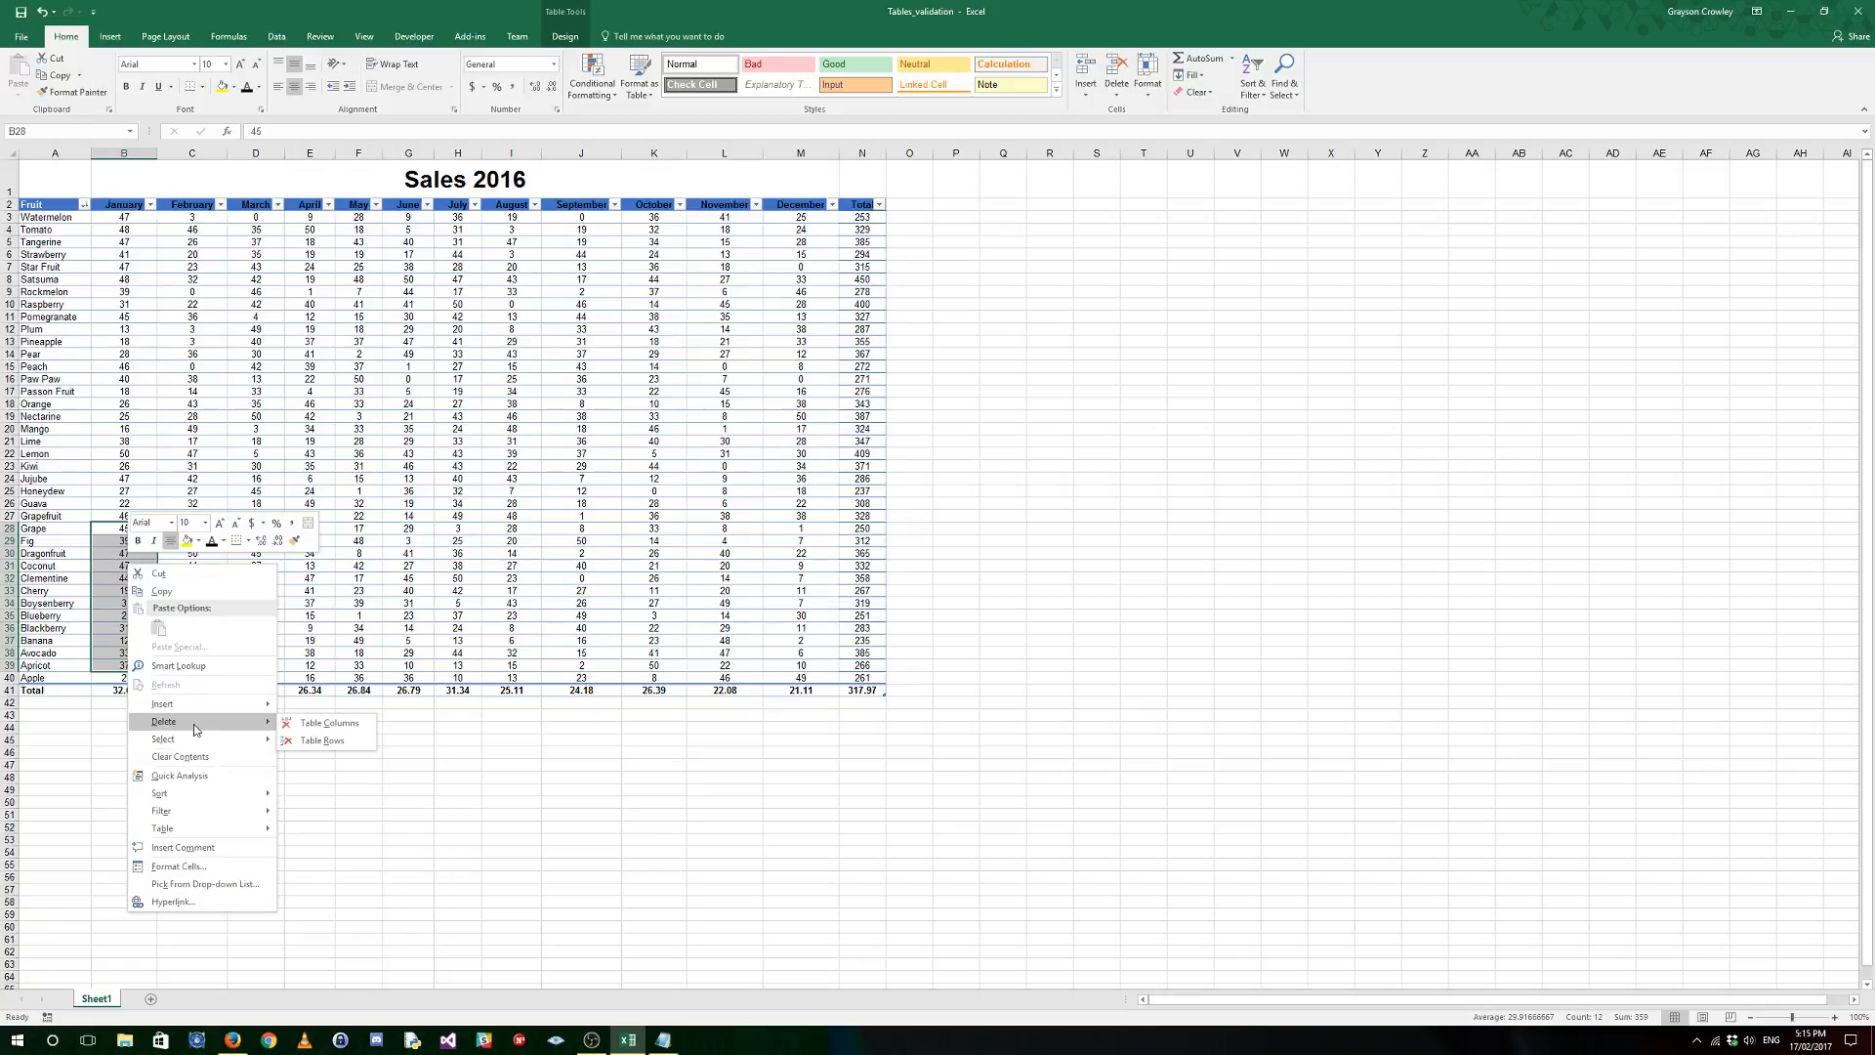
{"action": "left_click", "coordinate": [322, 740]}
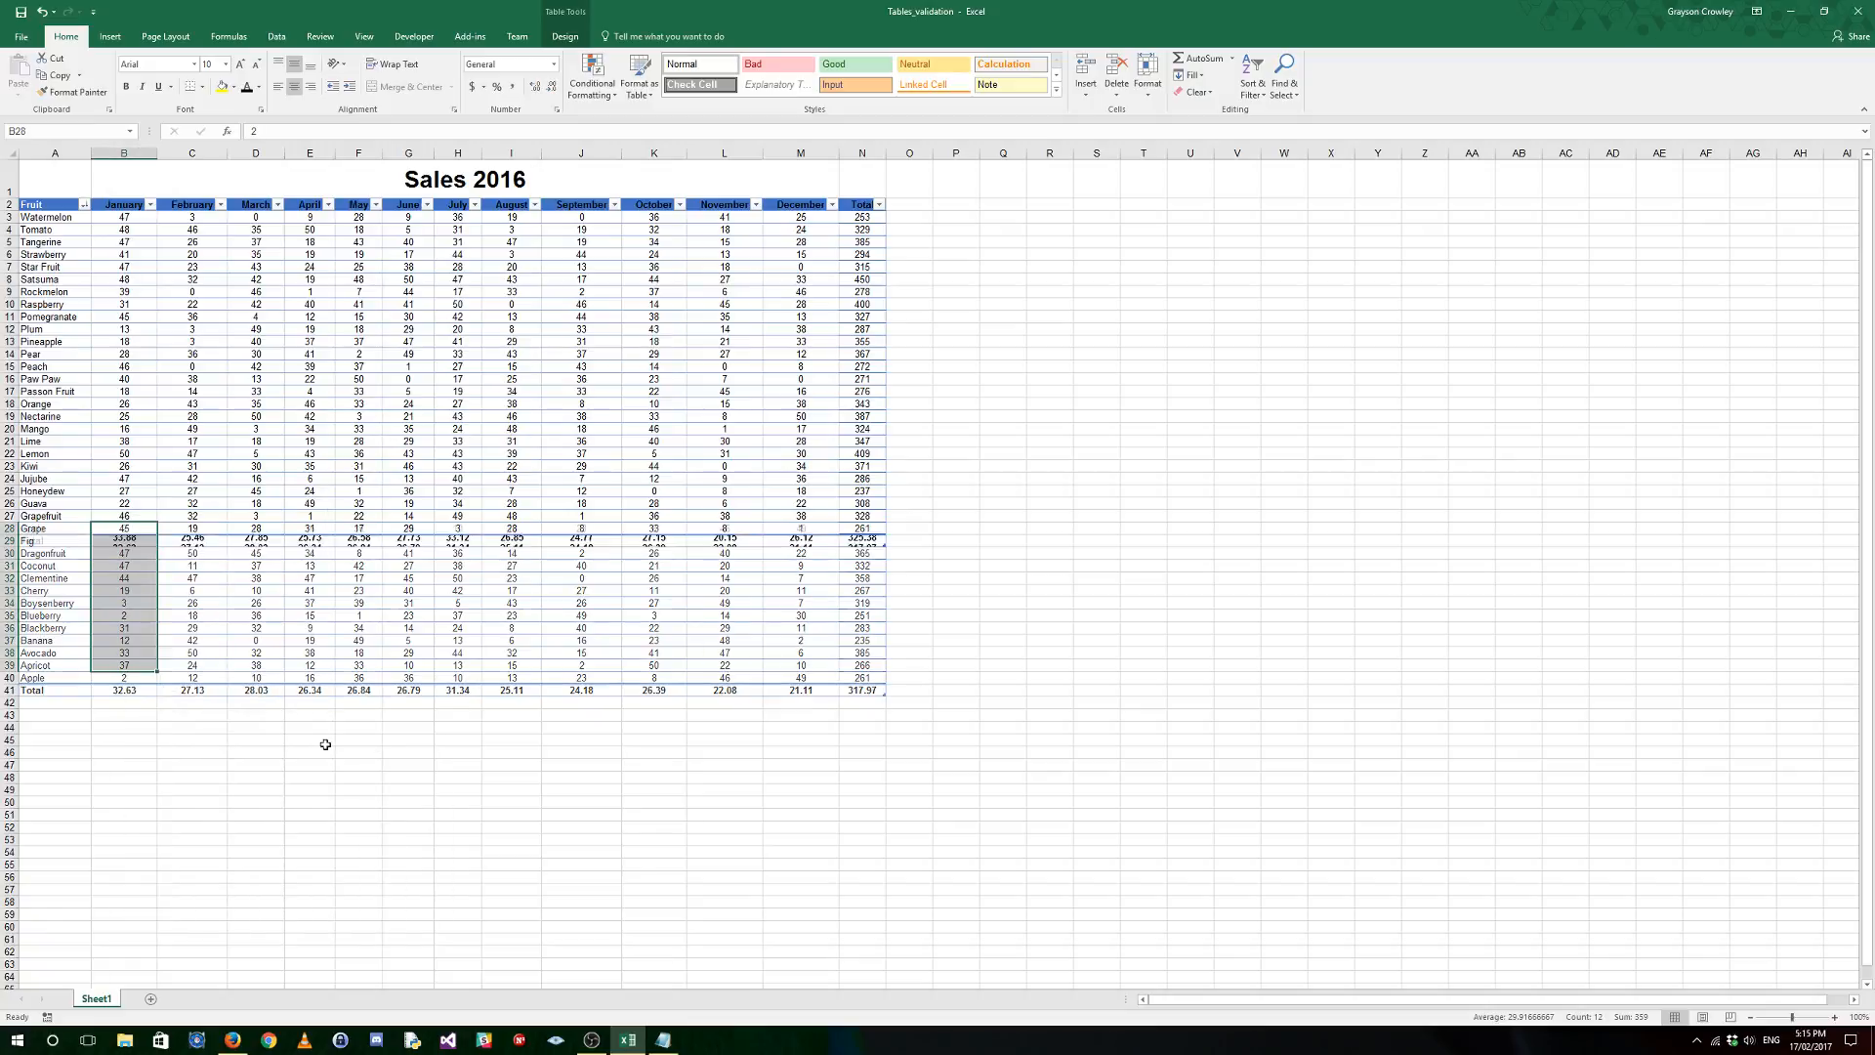
{"action": "left_click", "coordinate": [598, 390]}
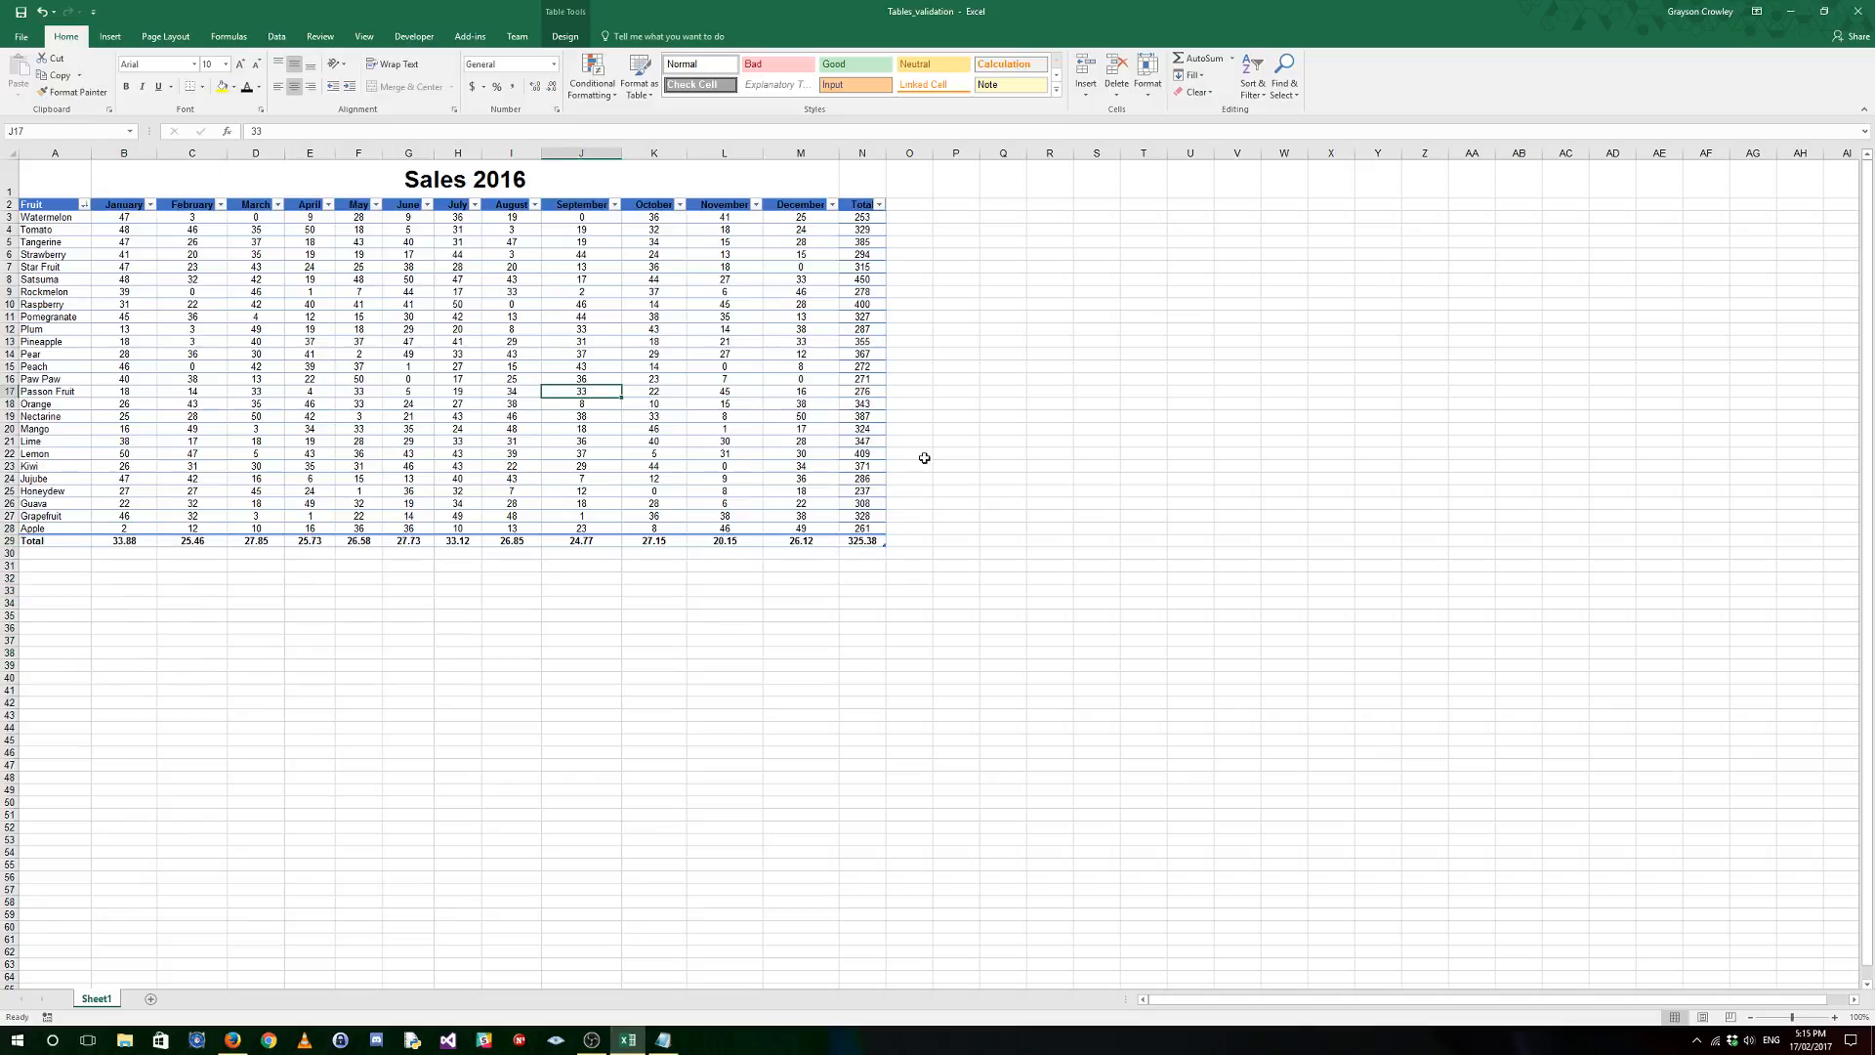
{"action": "key", "text": "ctrl+z"}
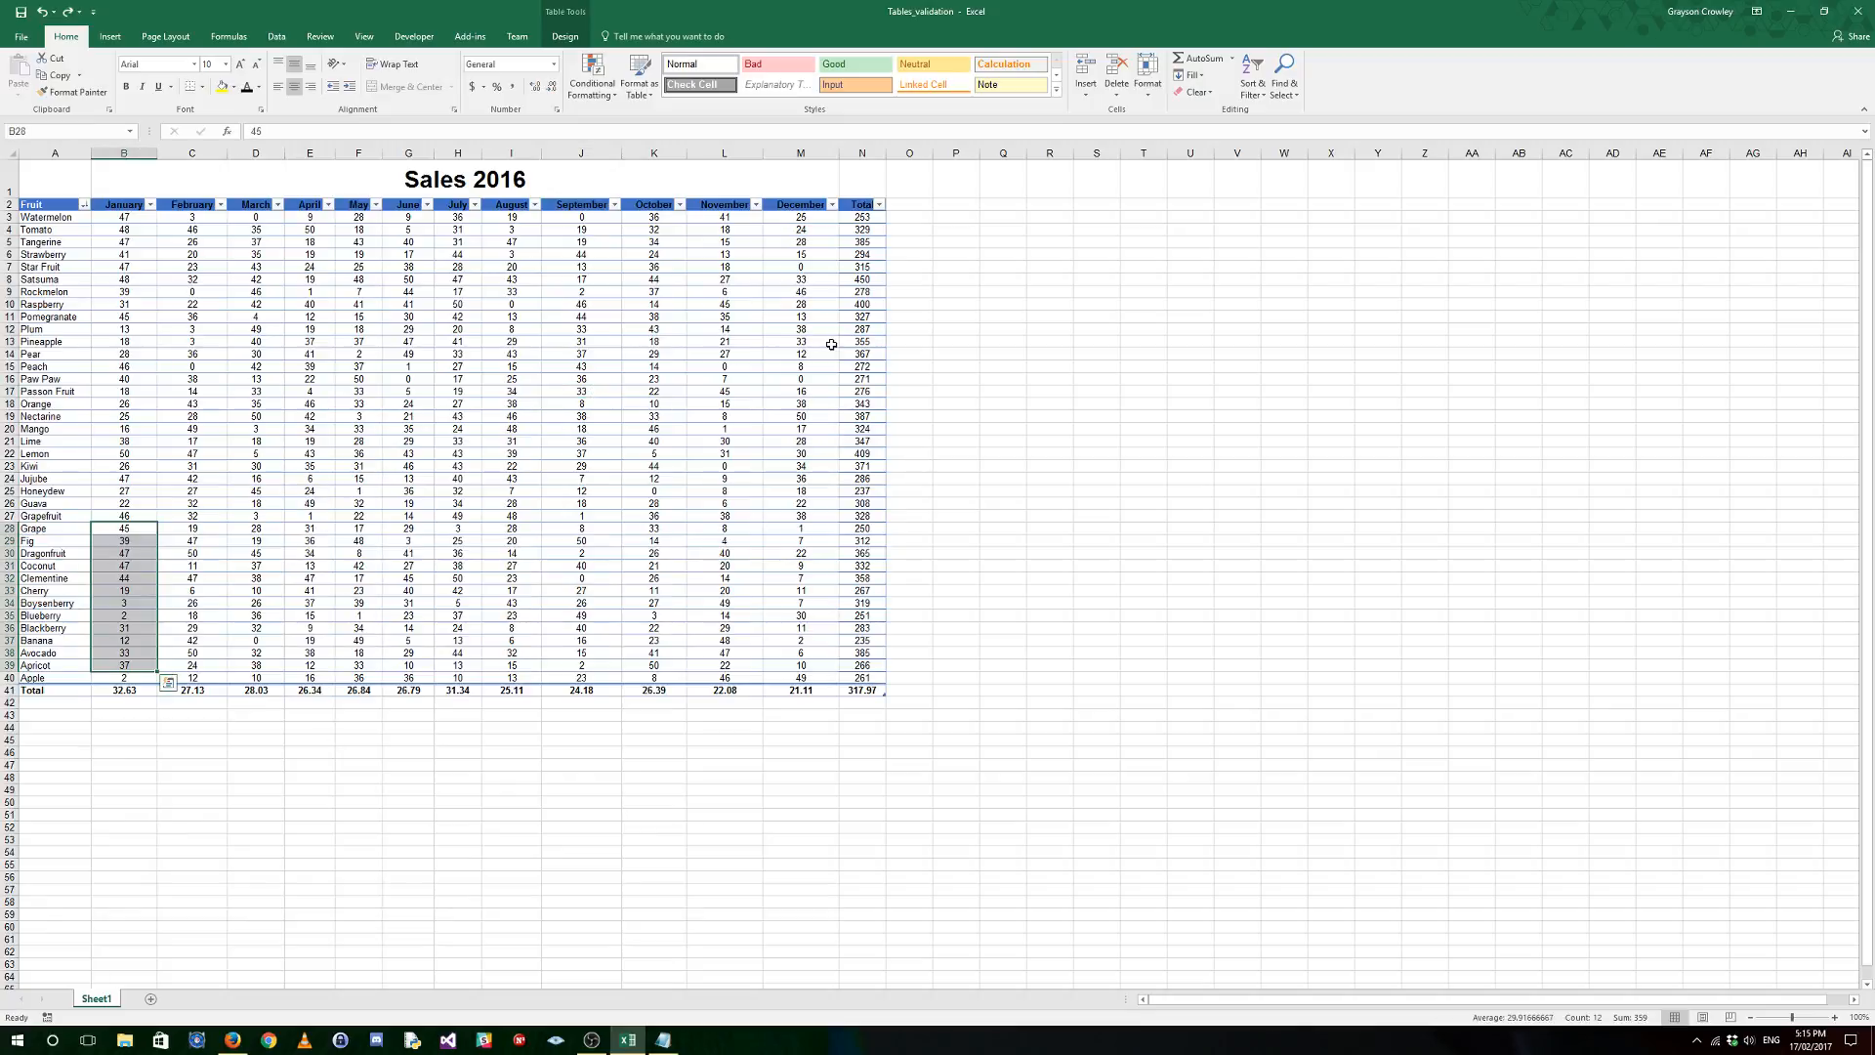
Step: Enter the numbers 1, 2, 3, 4, 5 and 7 down column Q outside the table, in Q25 to Q30
{"action": "left_click", "coordinate": [457, 490]}
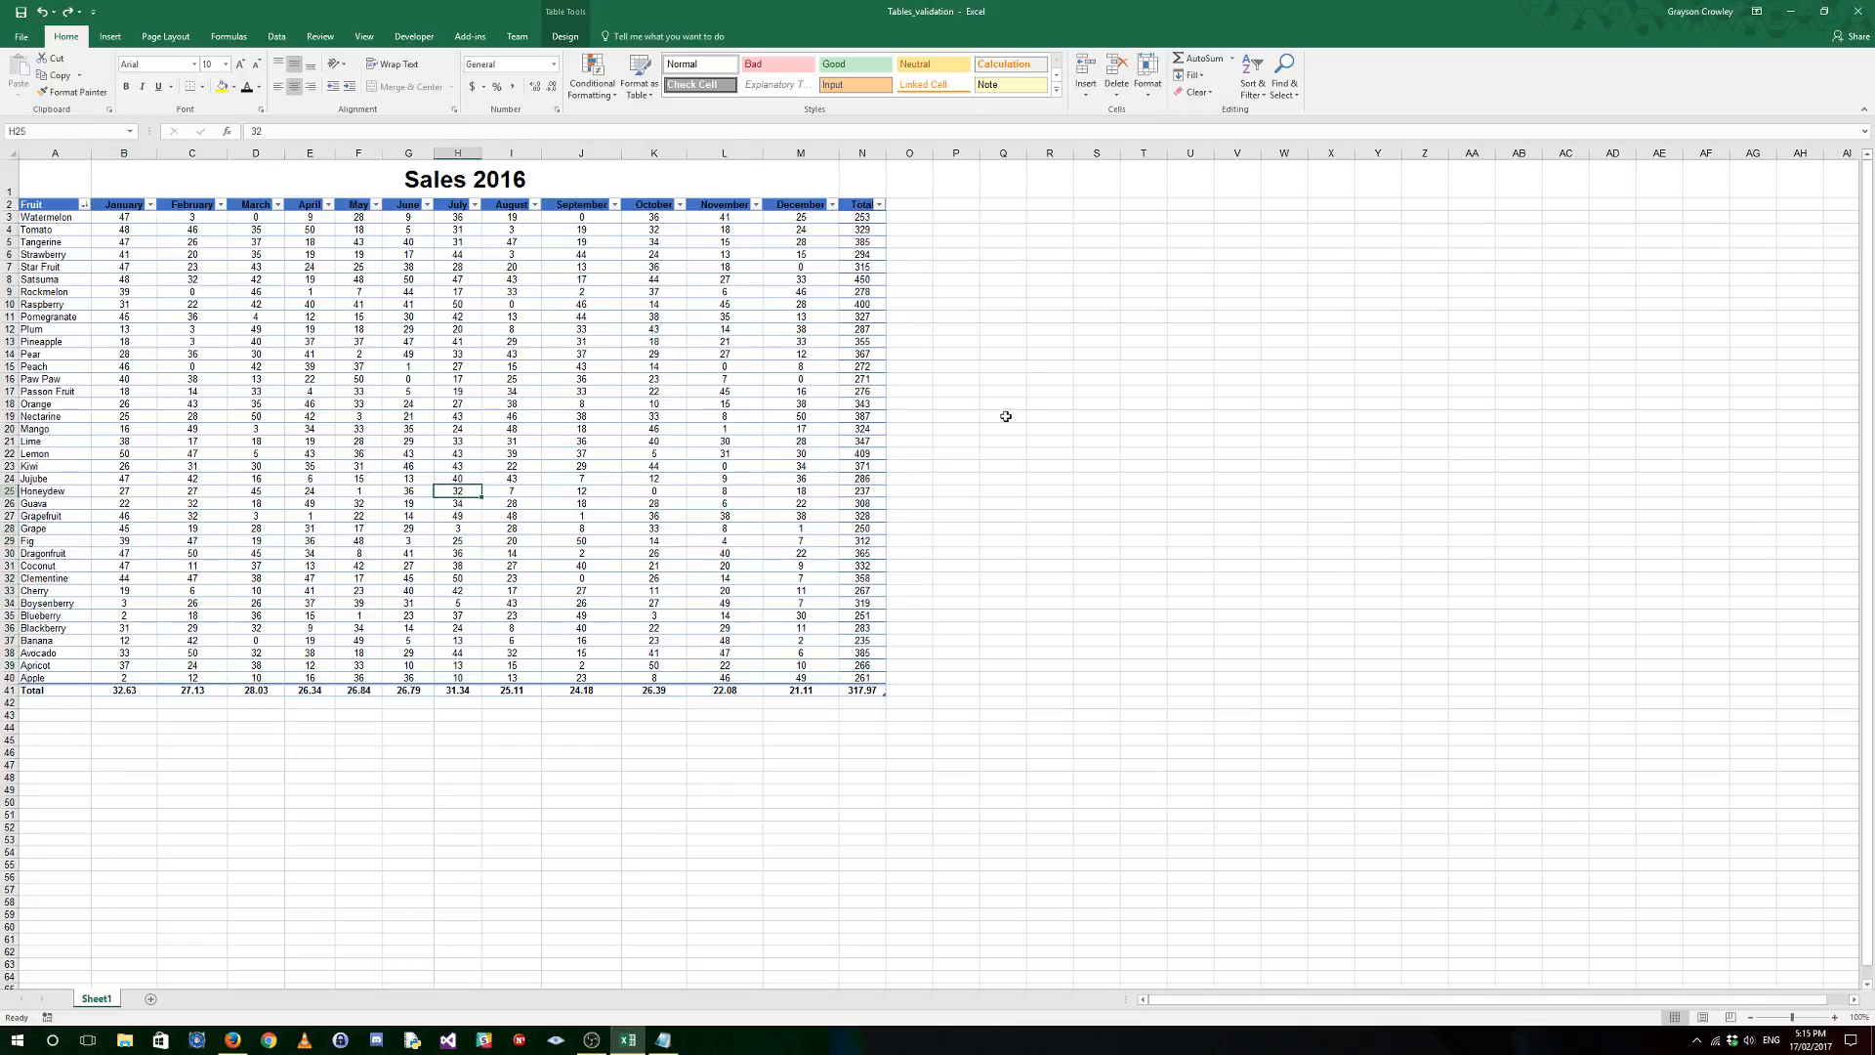
{"action": "left_click", "coordinate": [1000, 346]}
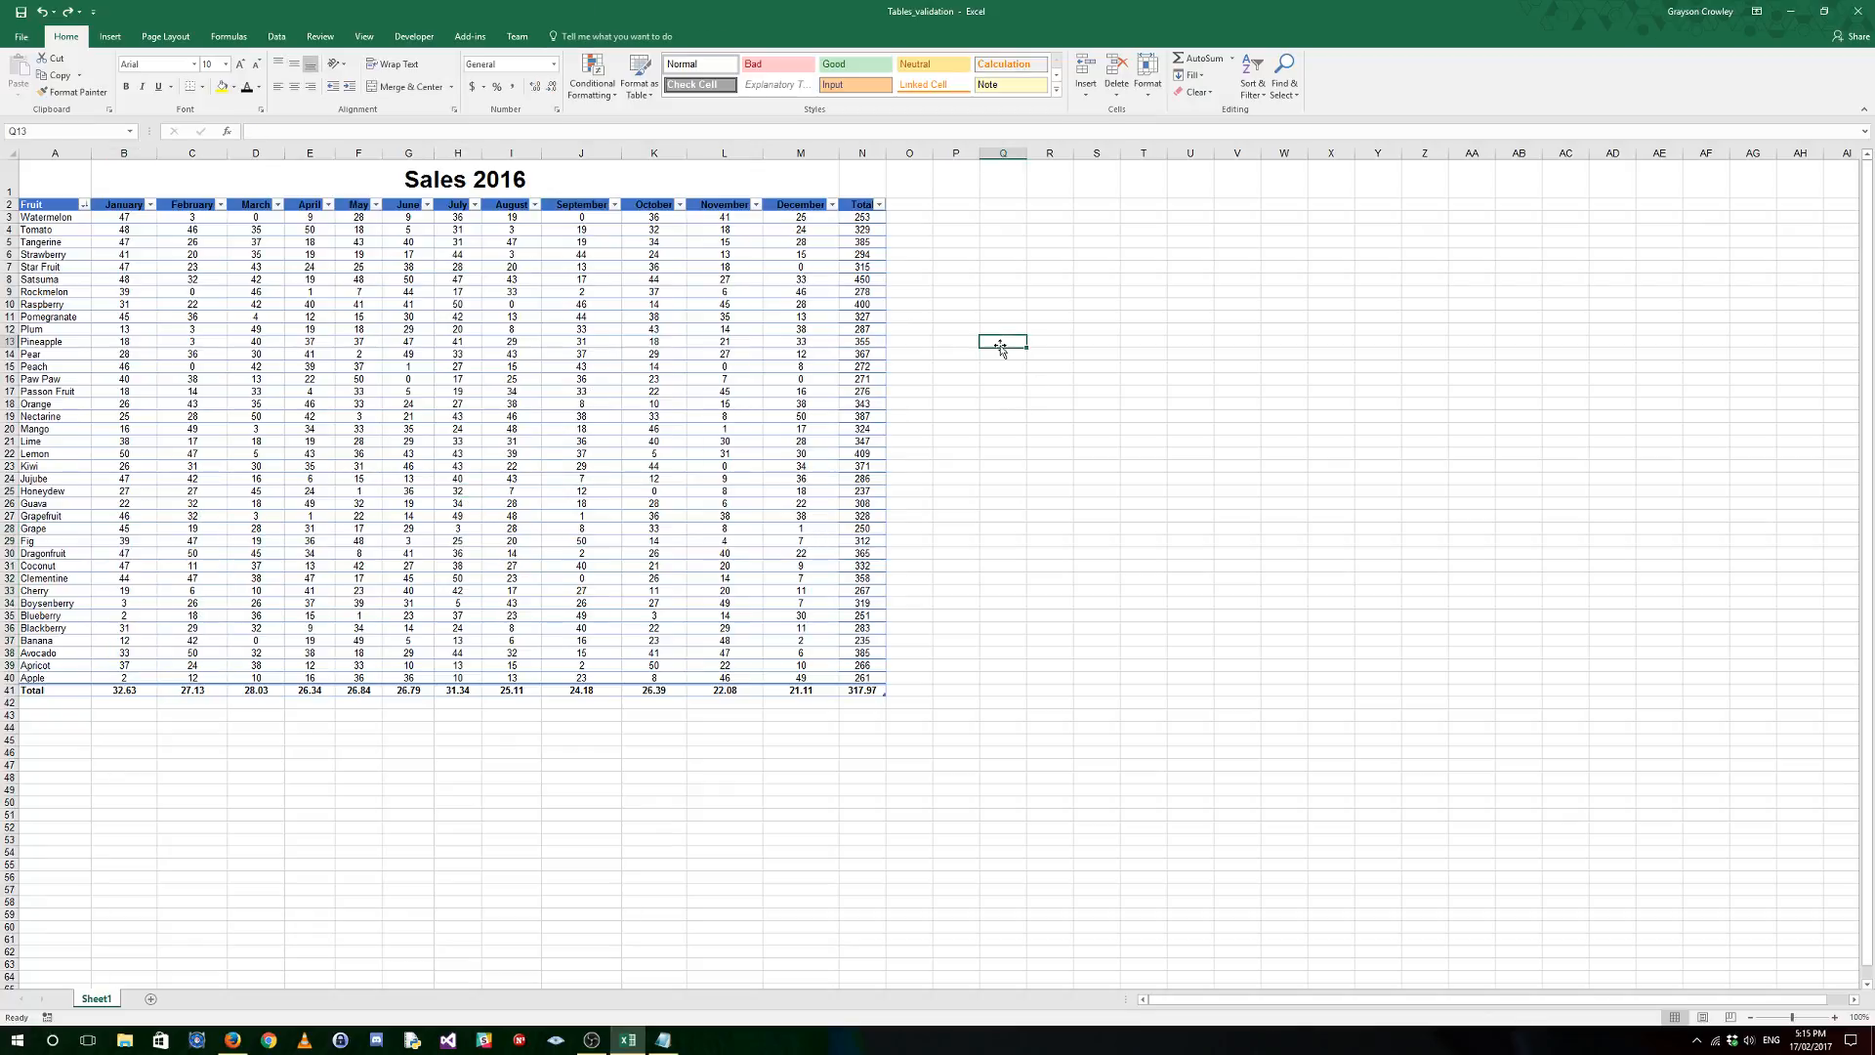
{"action": "left_click", "coordinate": [1005, 493]}
{"action": "type", "text": "1"}
{"action": "key", "text": "Return"}
{"action": "type", "text": "2"}
{"action": "key", "text": "Return"}
{"action": "type", "text": "3"}
{"action": "key", "text": "Return"}
{"action": "type", "text": "4"}
{"action": "key", "text": "Return"}
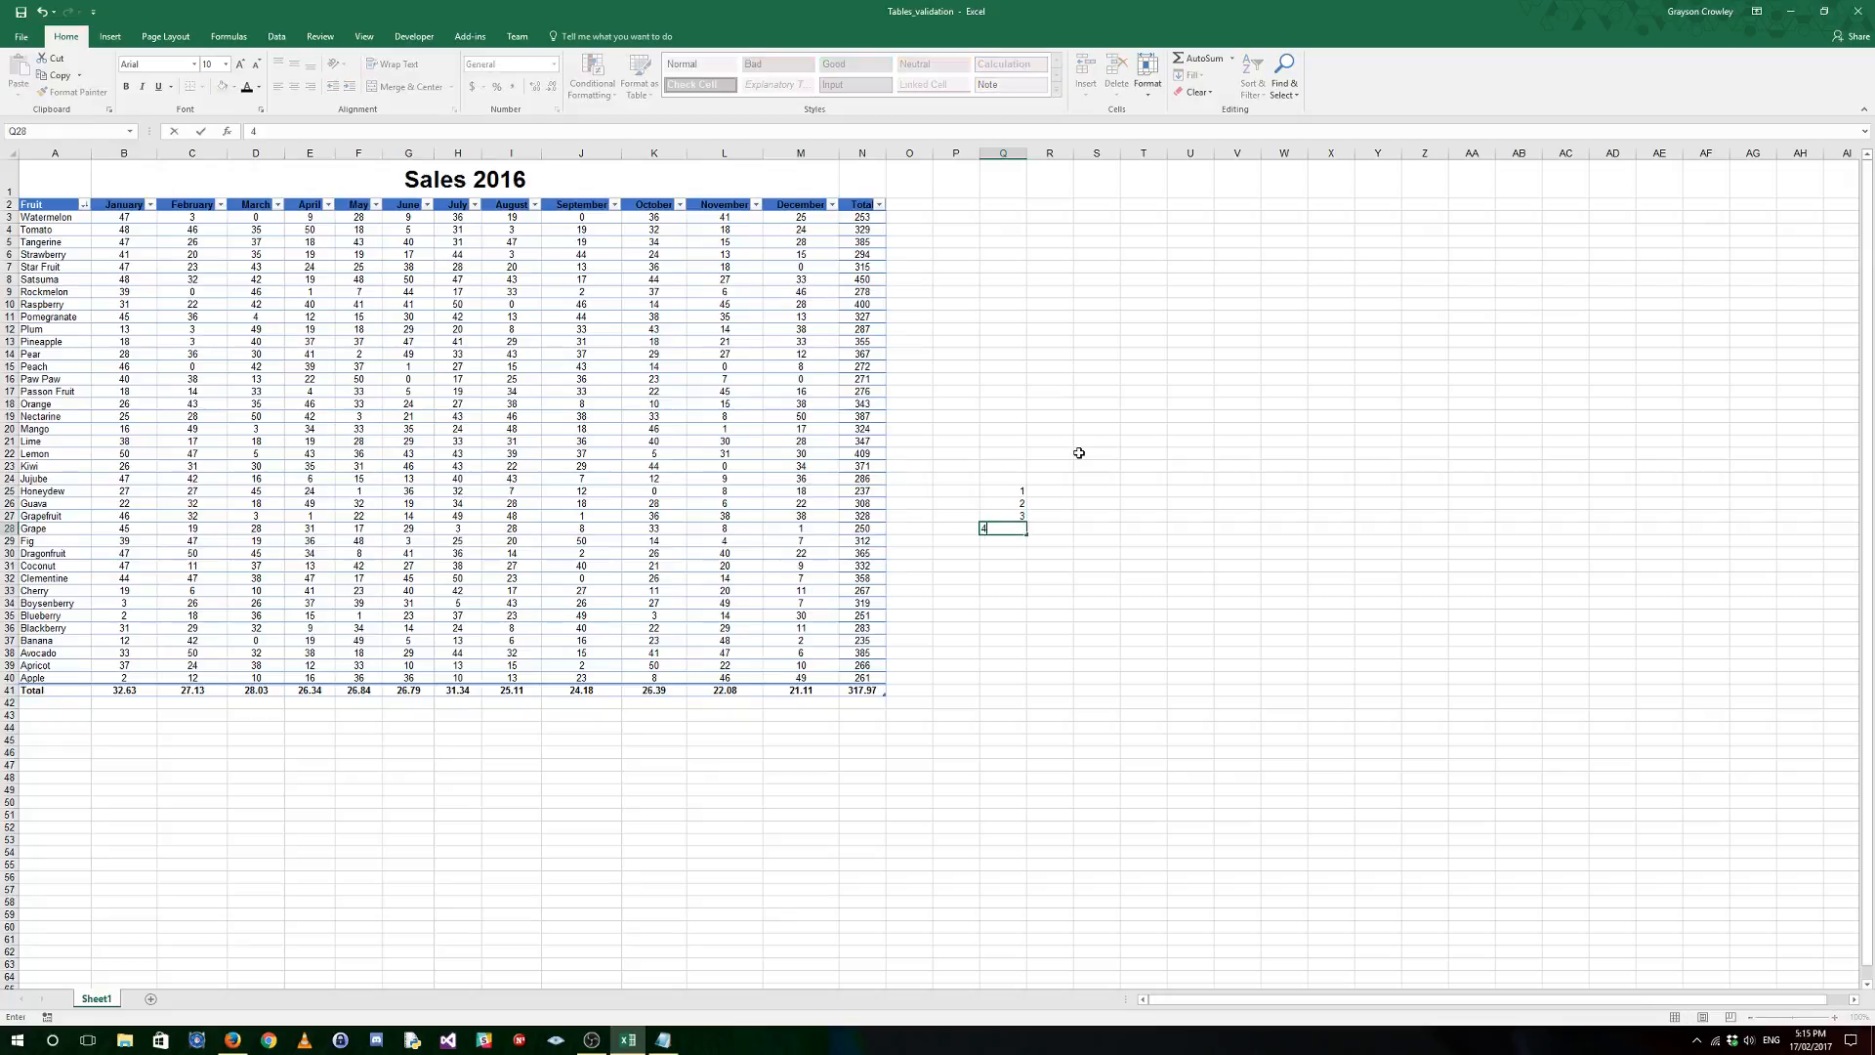
{"action": "type", "text": "5"}
{"action": "key", "text": "Return"}
{"action": "type", "text": "7"}
{"action": "key", "text": "Return"}
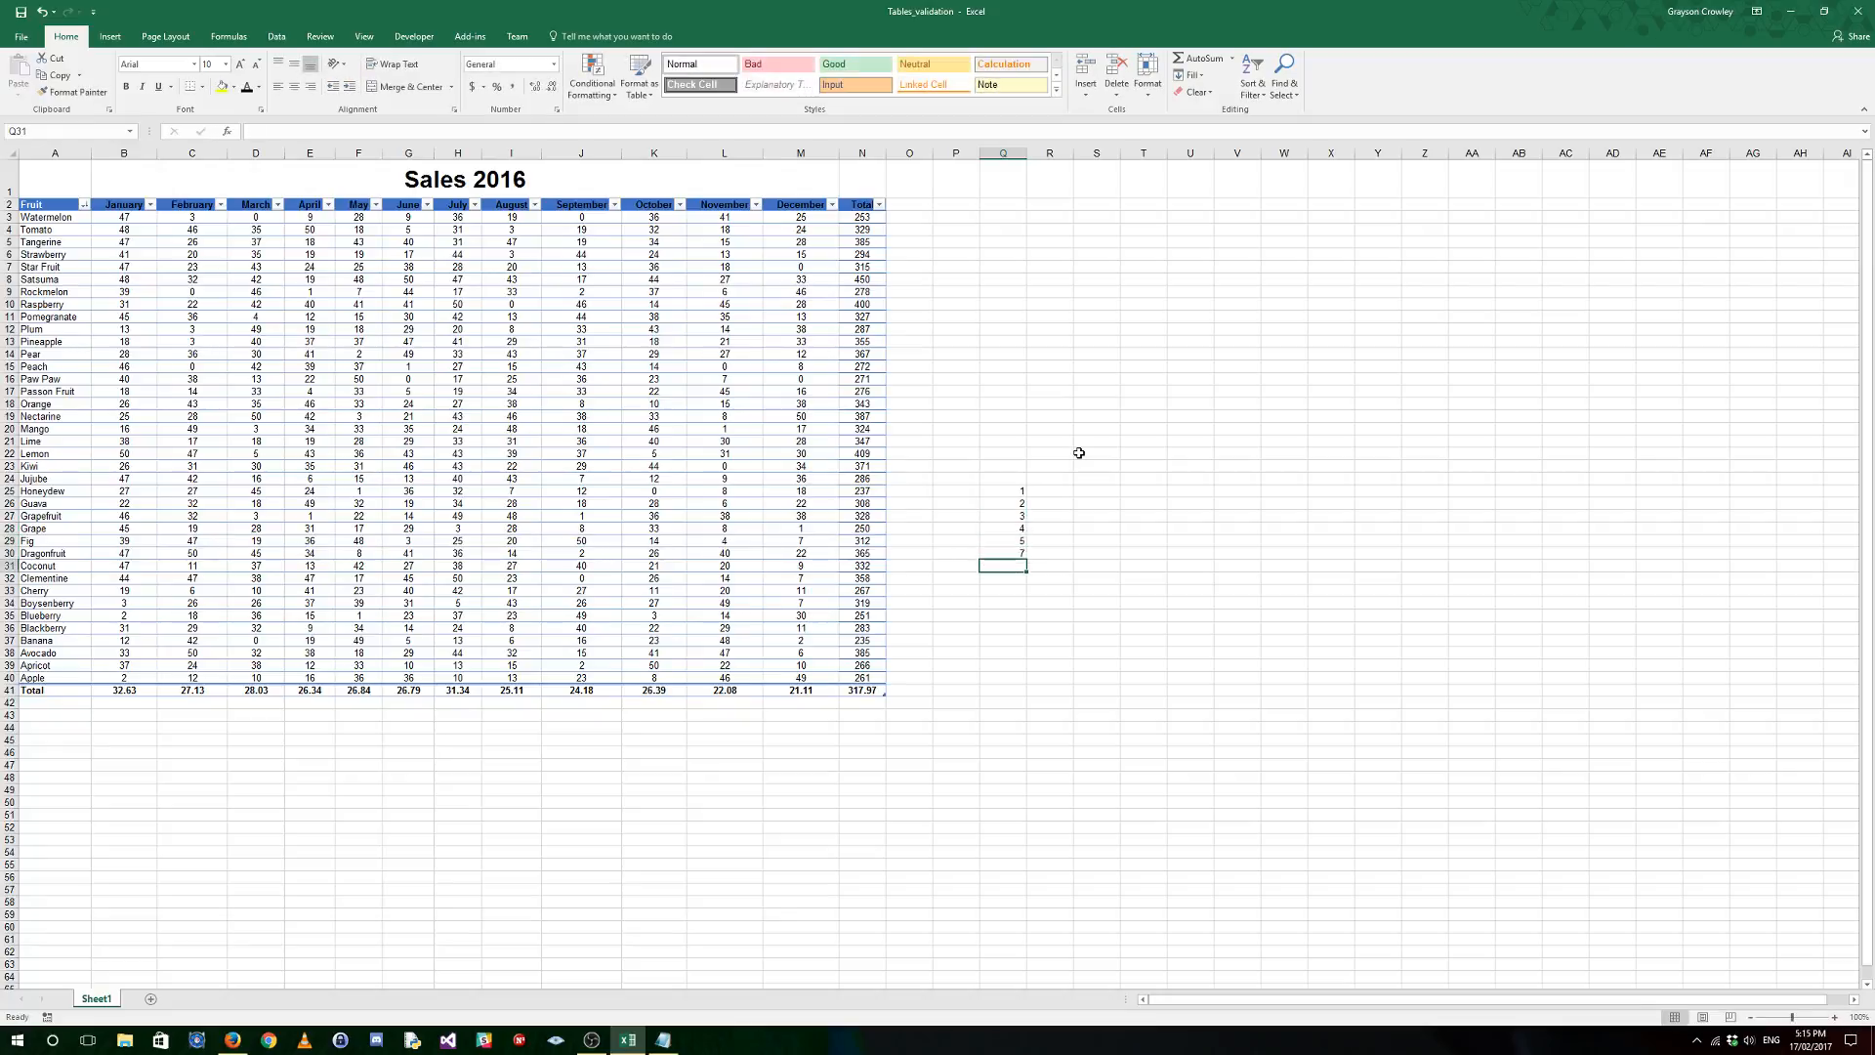
Step: Delete only the table rows from Honeydew to Dragonfruit, without deleting the full worksheet rows
{"action": "left_click", "coordinate": [1003, 490]}
{"action": "left_click_drag", "start_coordinate": [293, 469], "coordinate": [304, 553]}
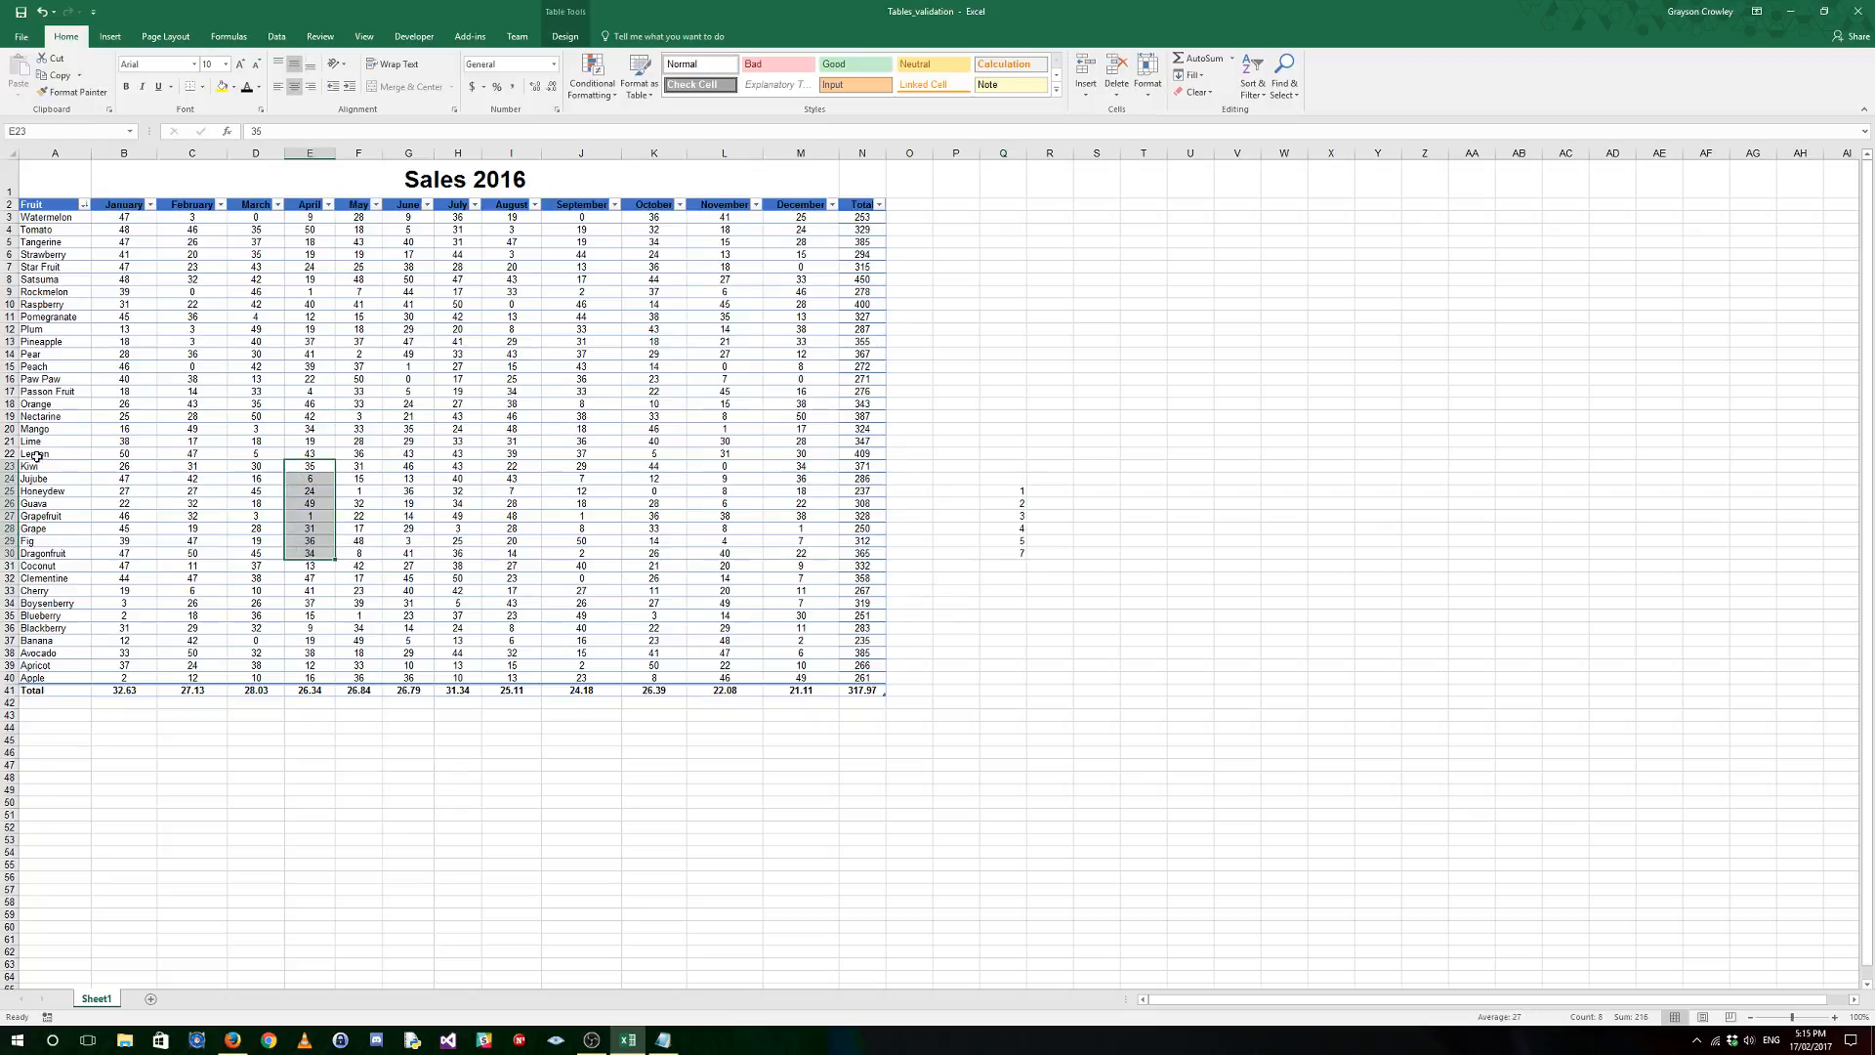
{"action": "left_click_drag", "start_coordinate": [5, 466], "coordinate": [9, 553]}
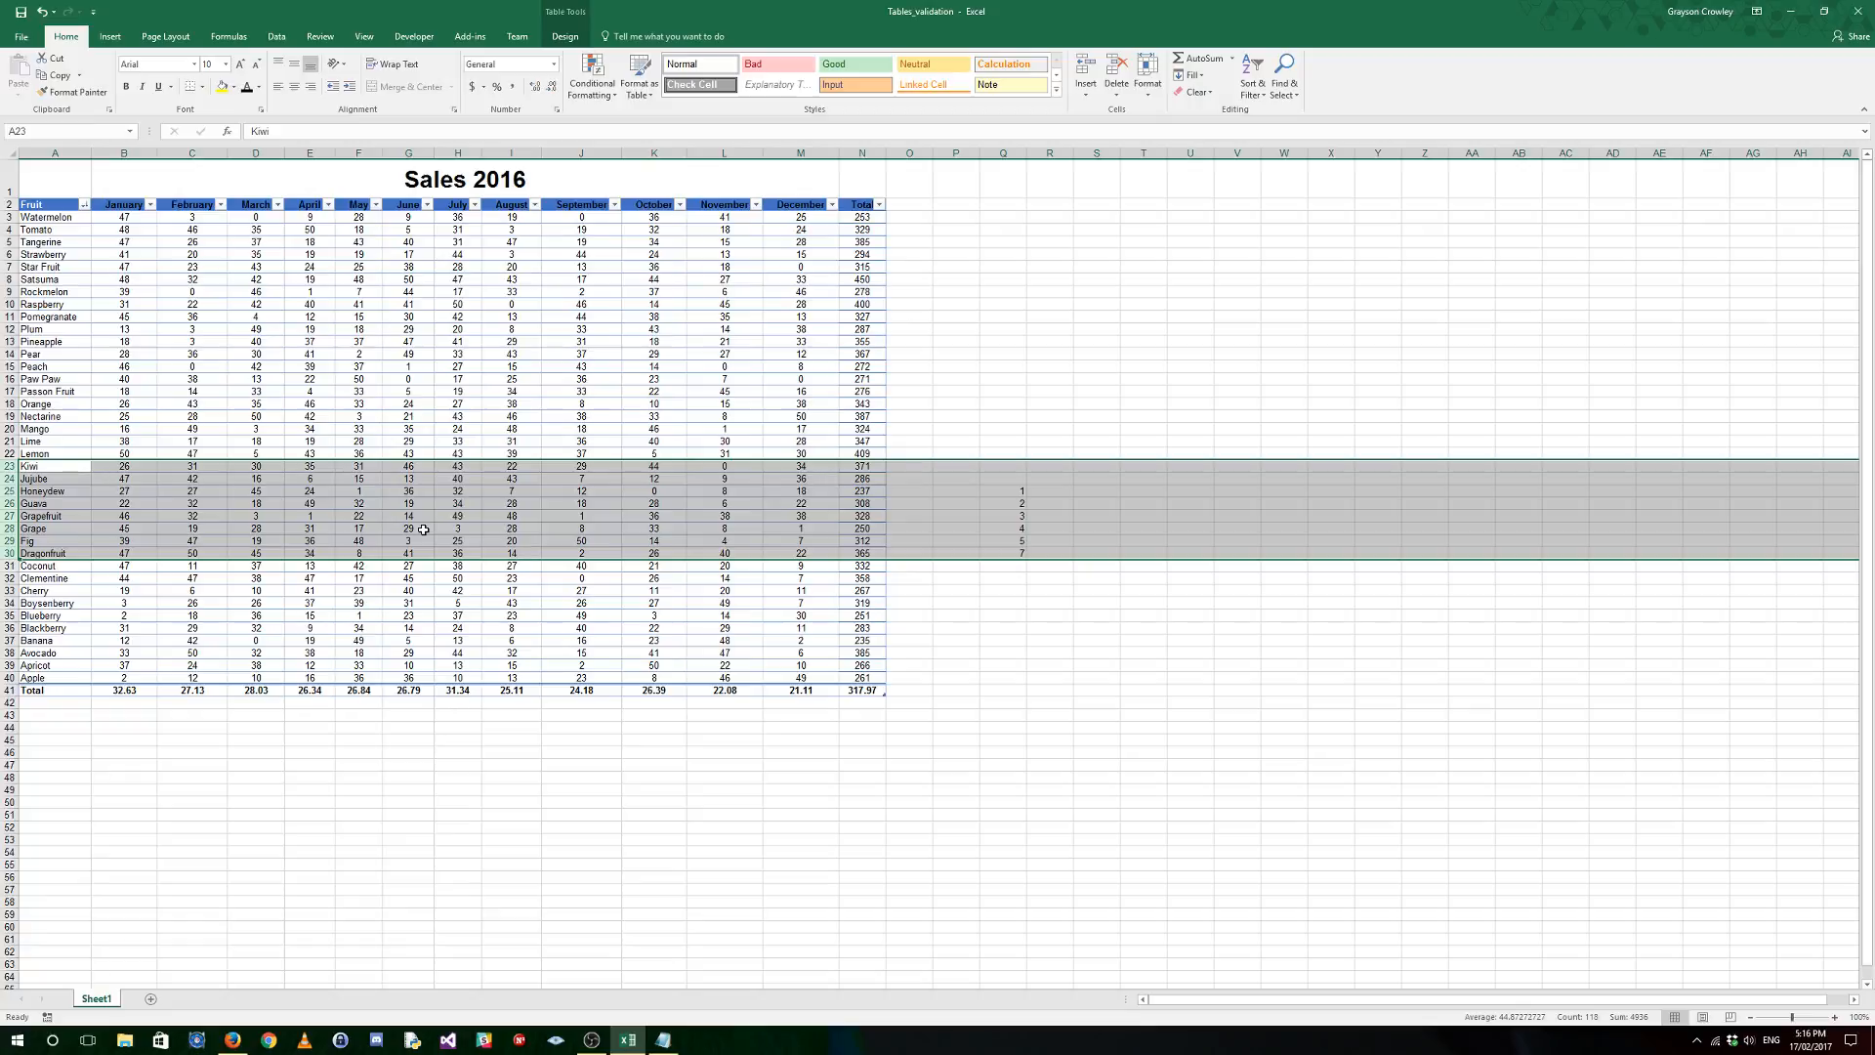
{"action": "left_click_drag", "start_coordinate": [190, 467], "coordinate": [195, 602]}
{"action": "left_click", "coordinate": [192, 591]}
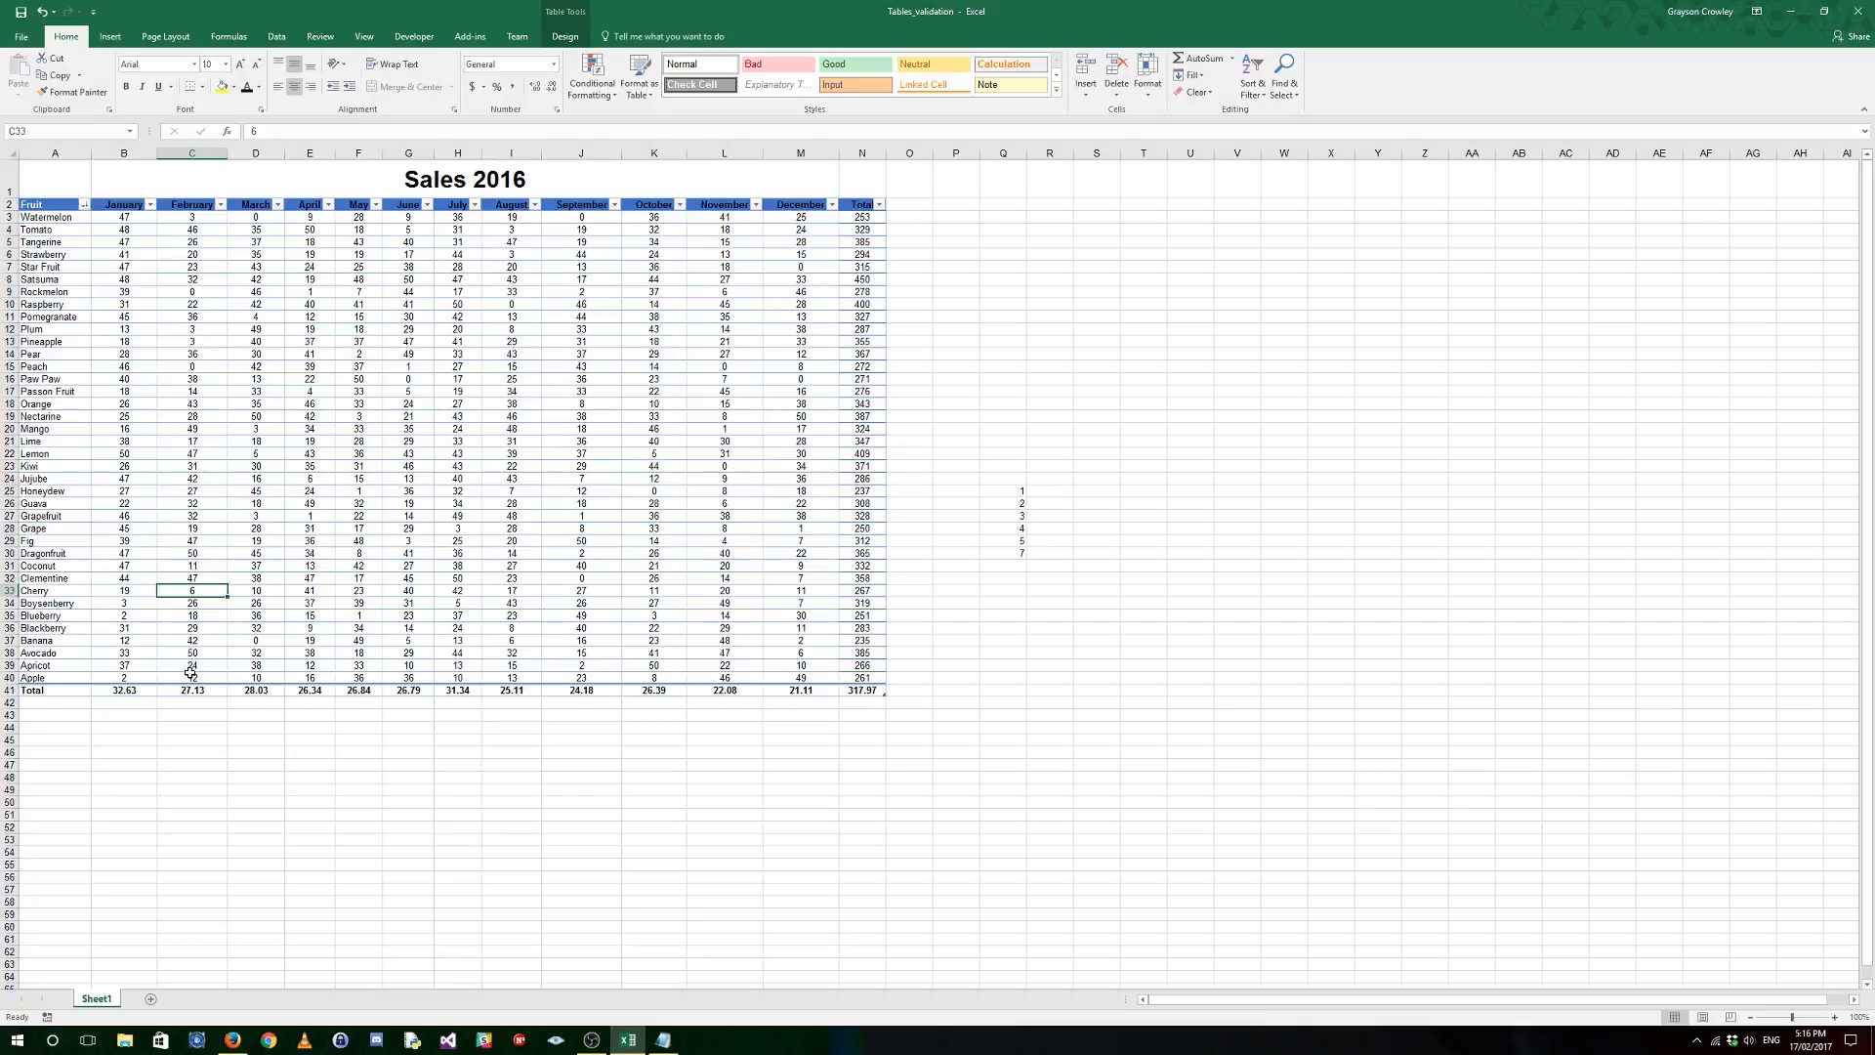
{"action": "left_click_drag", "start_coordinate": [191, 677], "coordinate": [192, 578]}
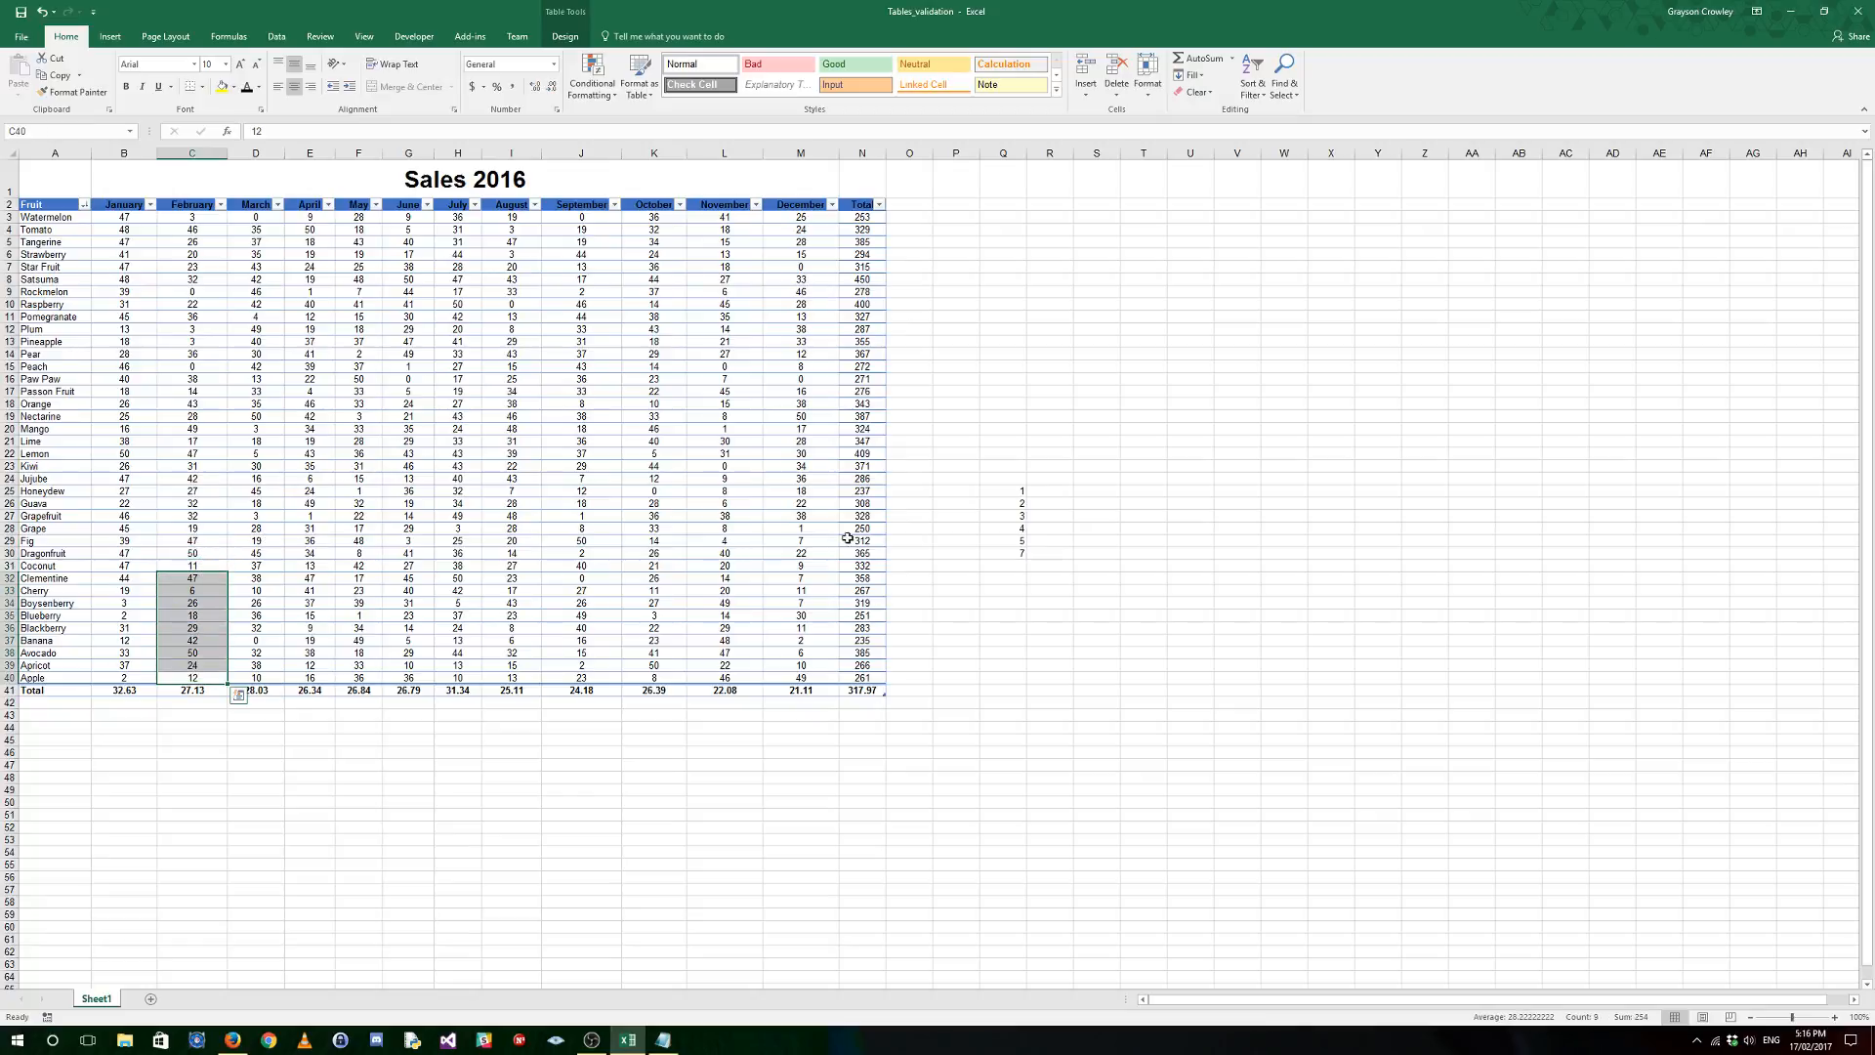
{"action": "left_click_drag", "start_coordinate": [795, 490], "coordinate": [791, 555]}
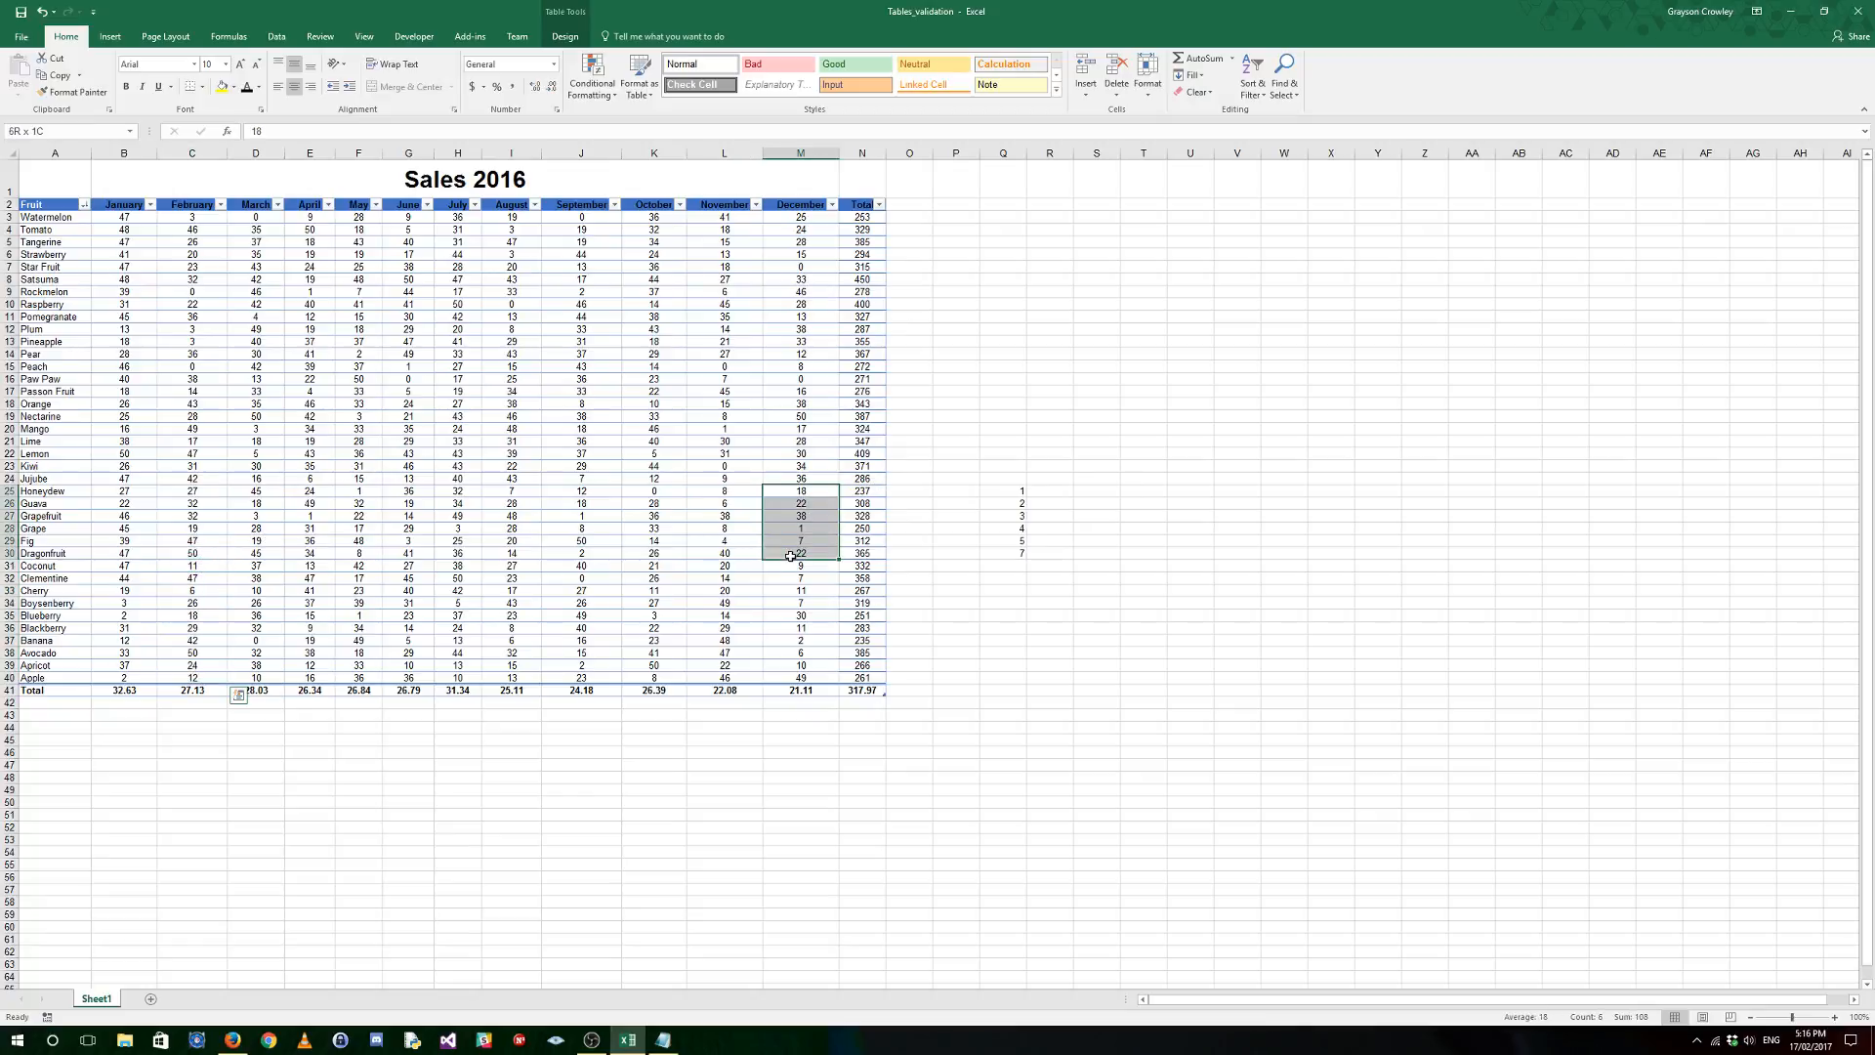
{"action": "right_click", "coordinate": [803, 521]}
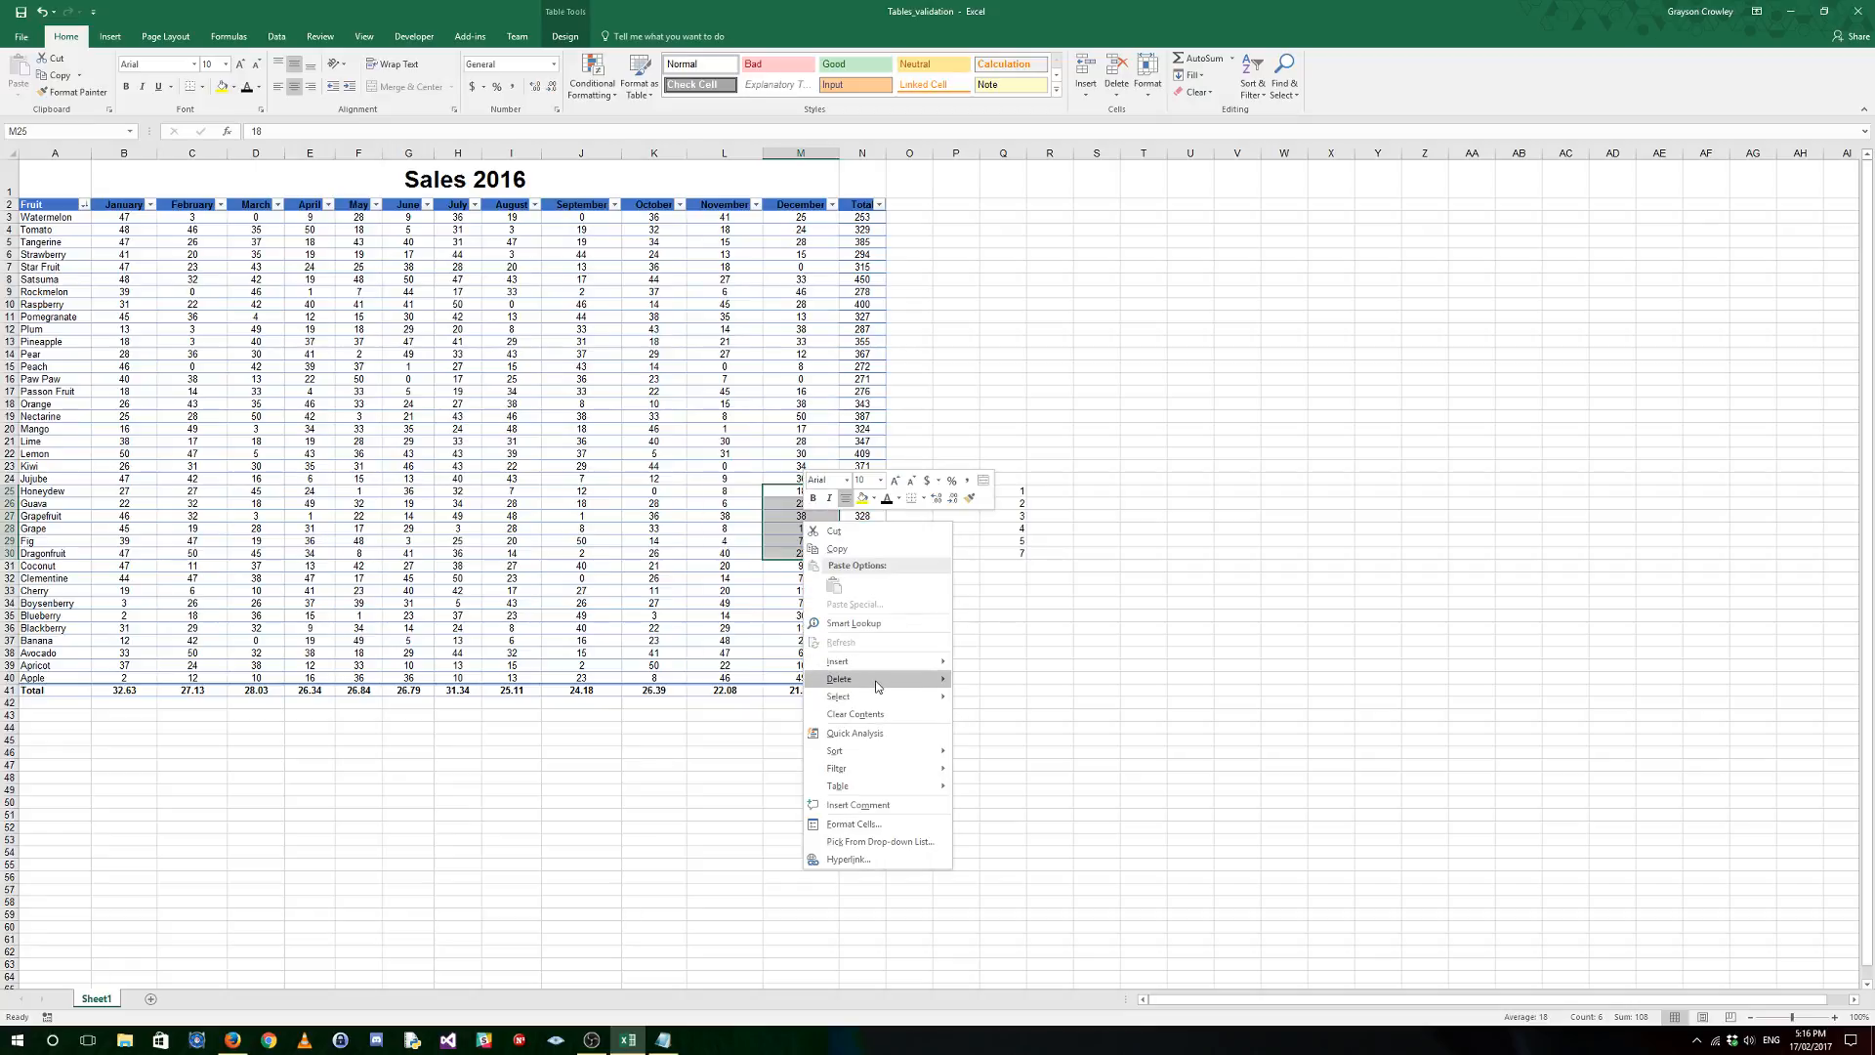
{"action": "mouse_move", "coordinate": [875, 680]}
{"action": "left_click", "coordinate": [1000, 699]}
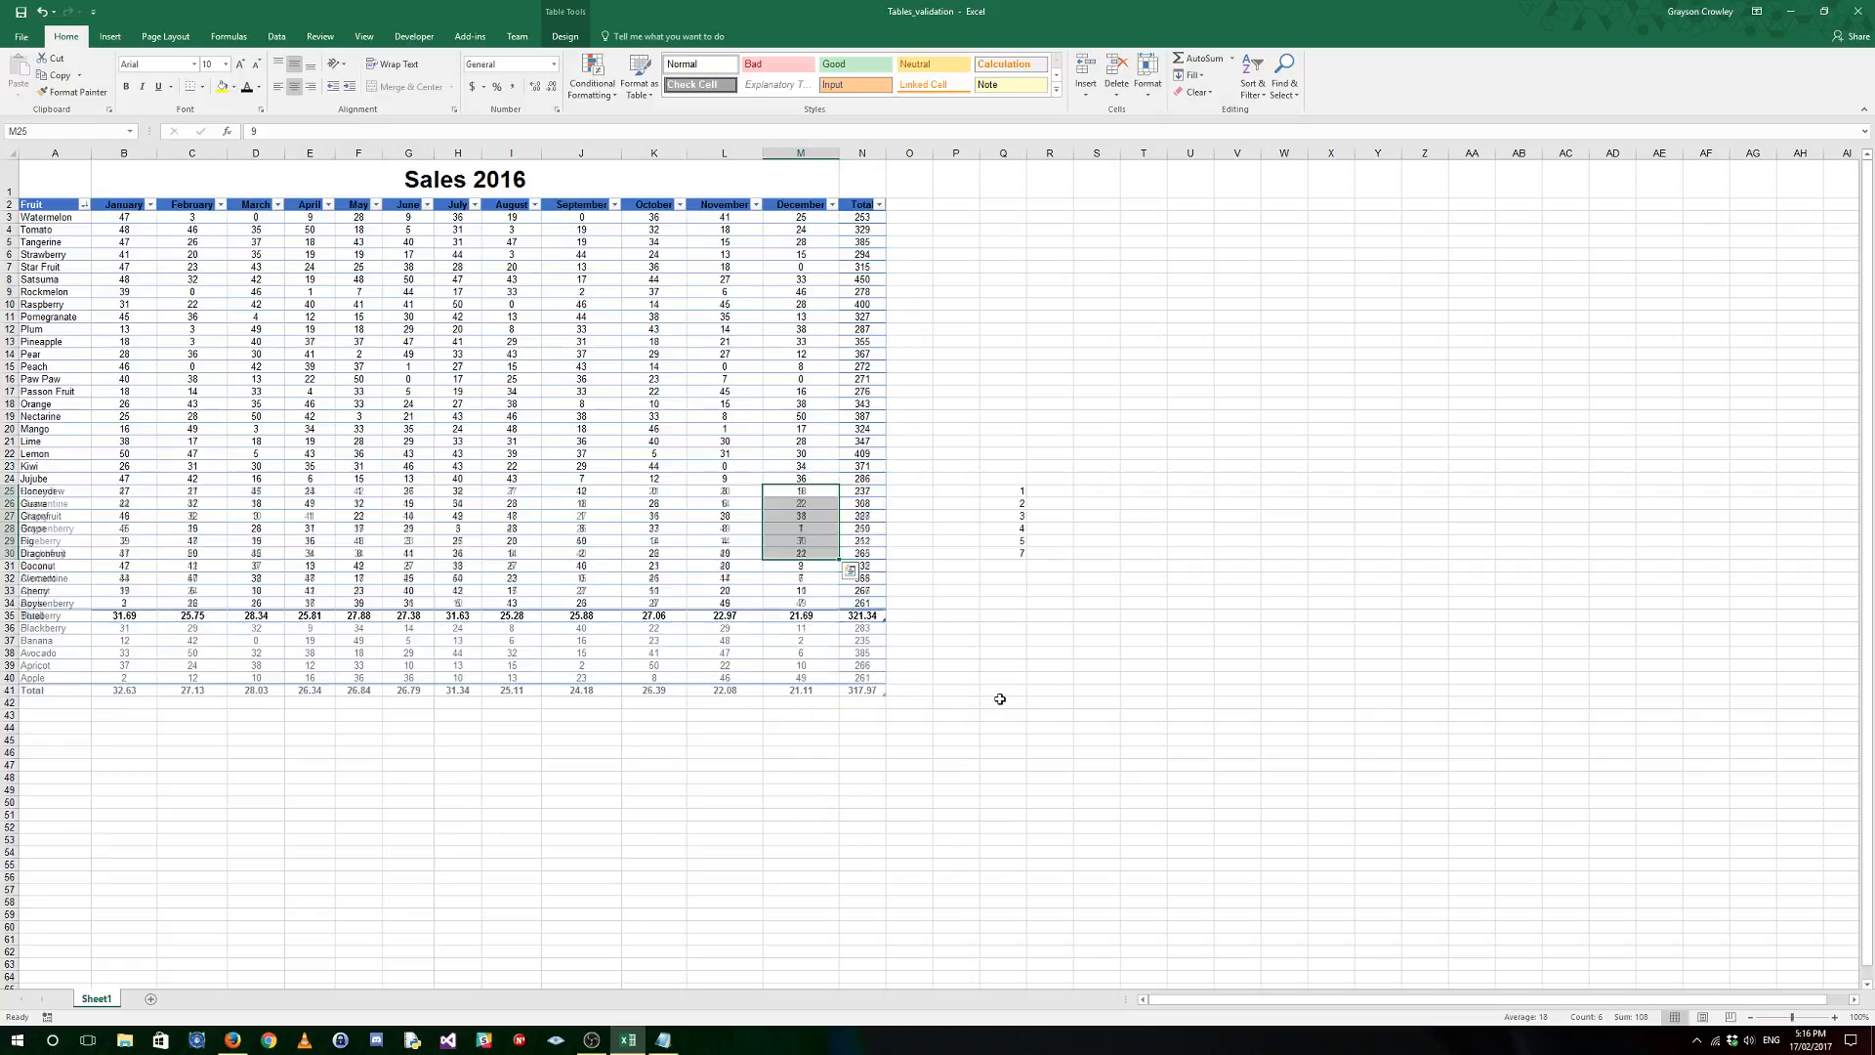
Step: Clear the numbers in column Q beside the table, from Q25 to Q30
{"action": "left_click_drag", "start_coordinate": [1030, 513], "coordinate": [1062, 628]}
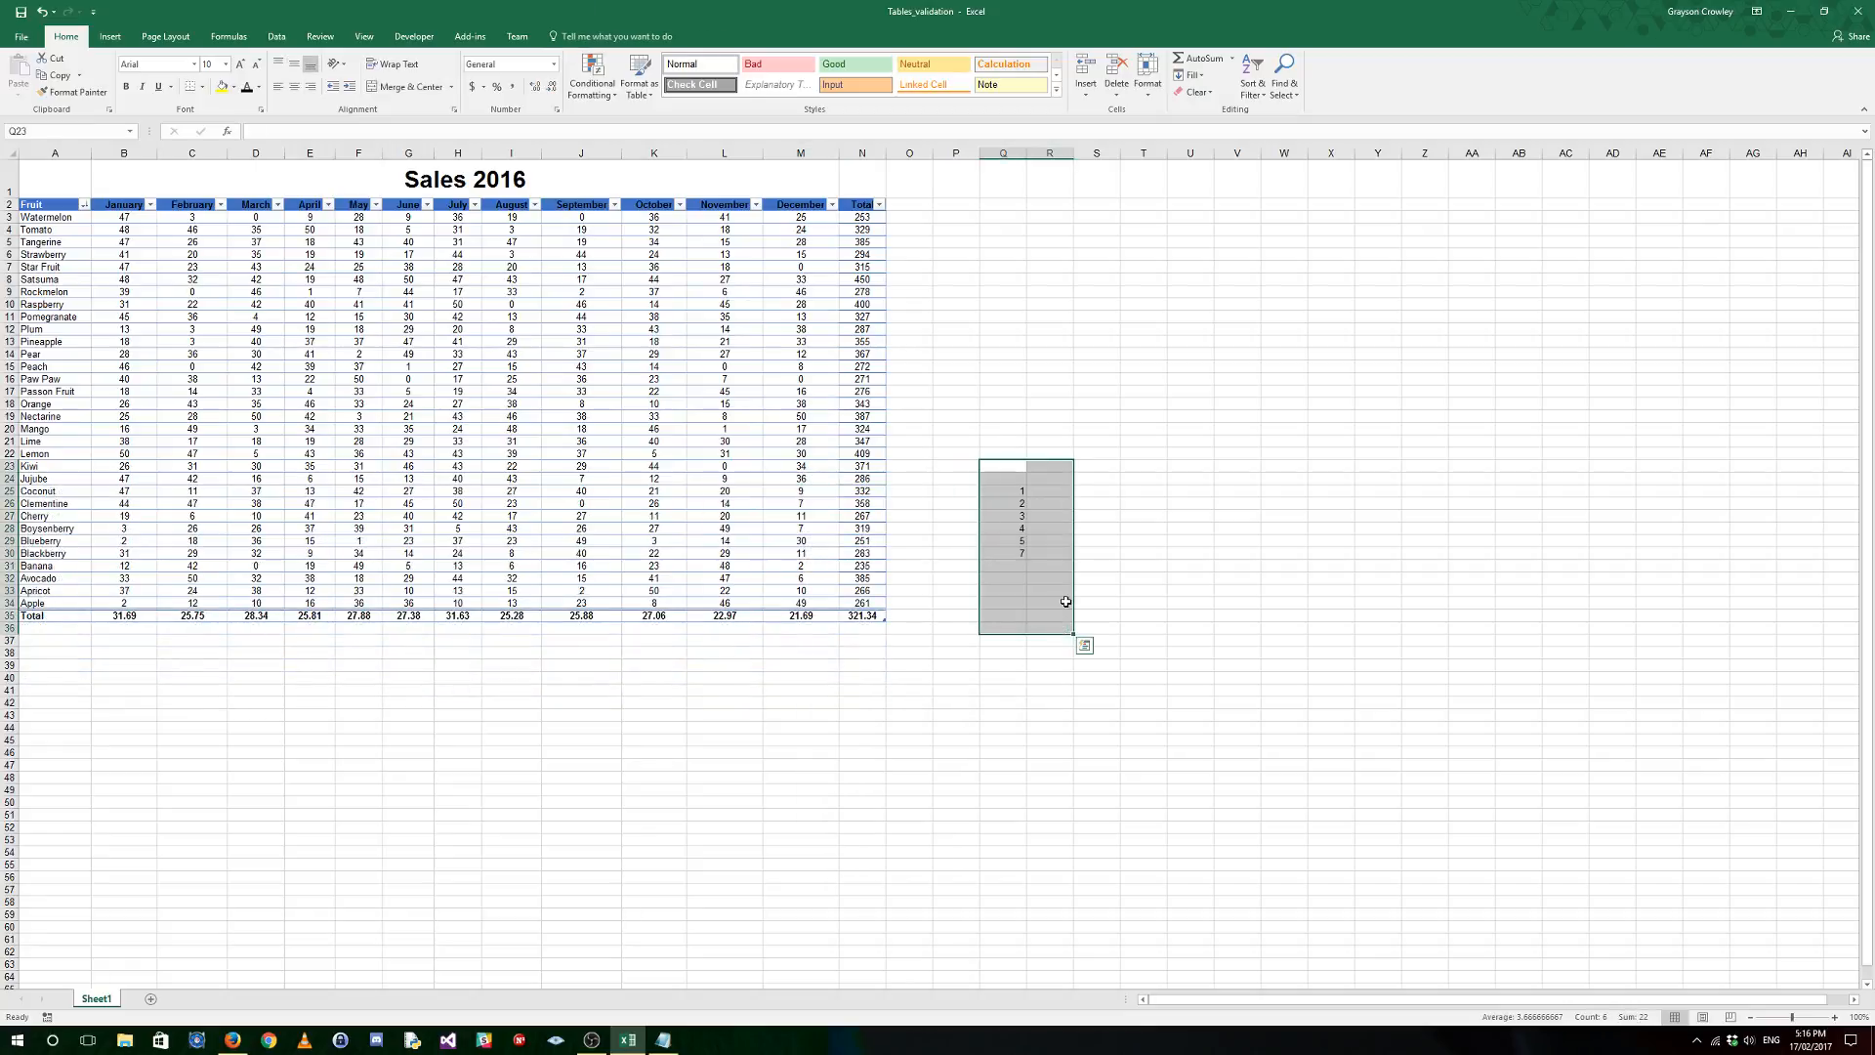
{"action": "left_click_drag", "start_coordinate": [998, 478], "coordinate": [1021, 555]}
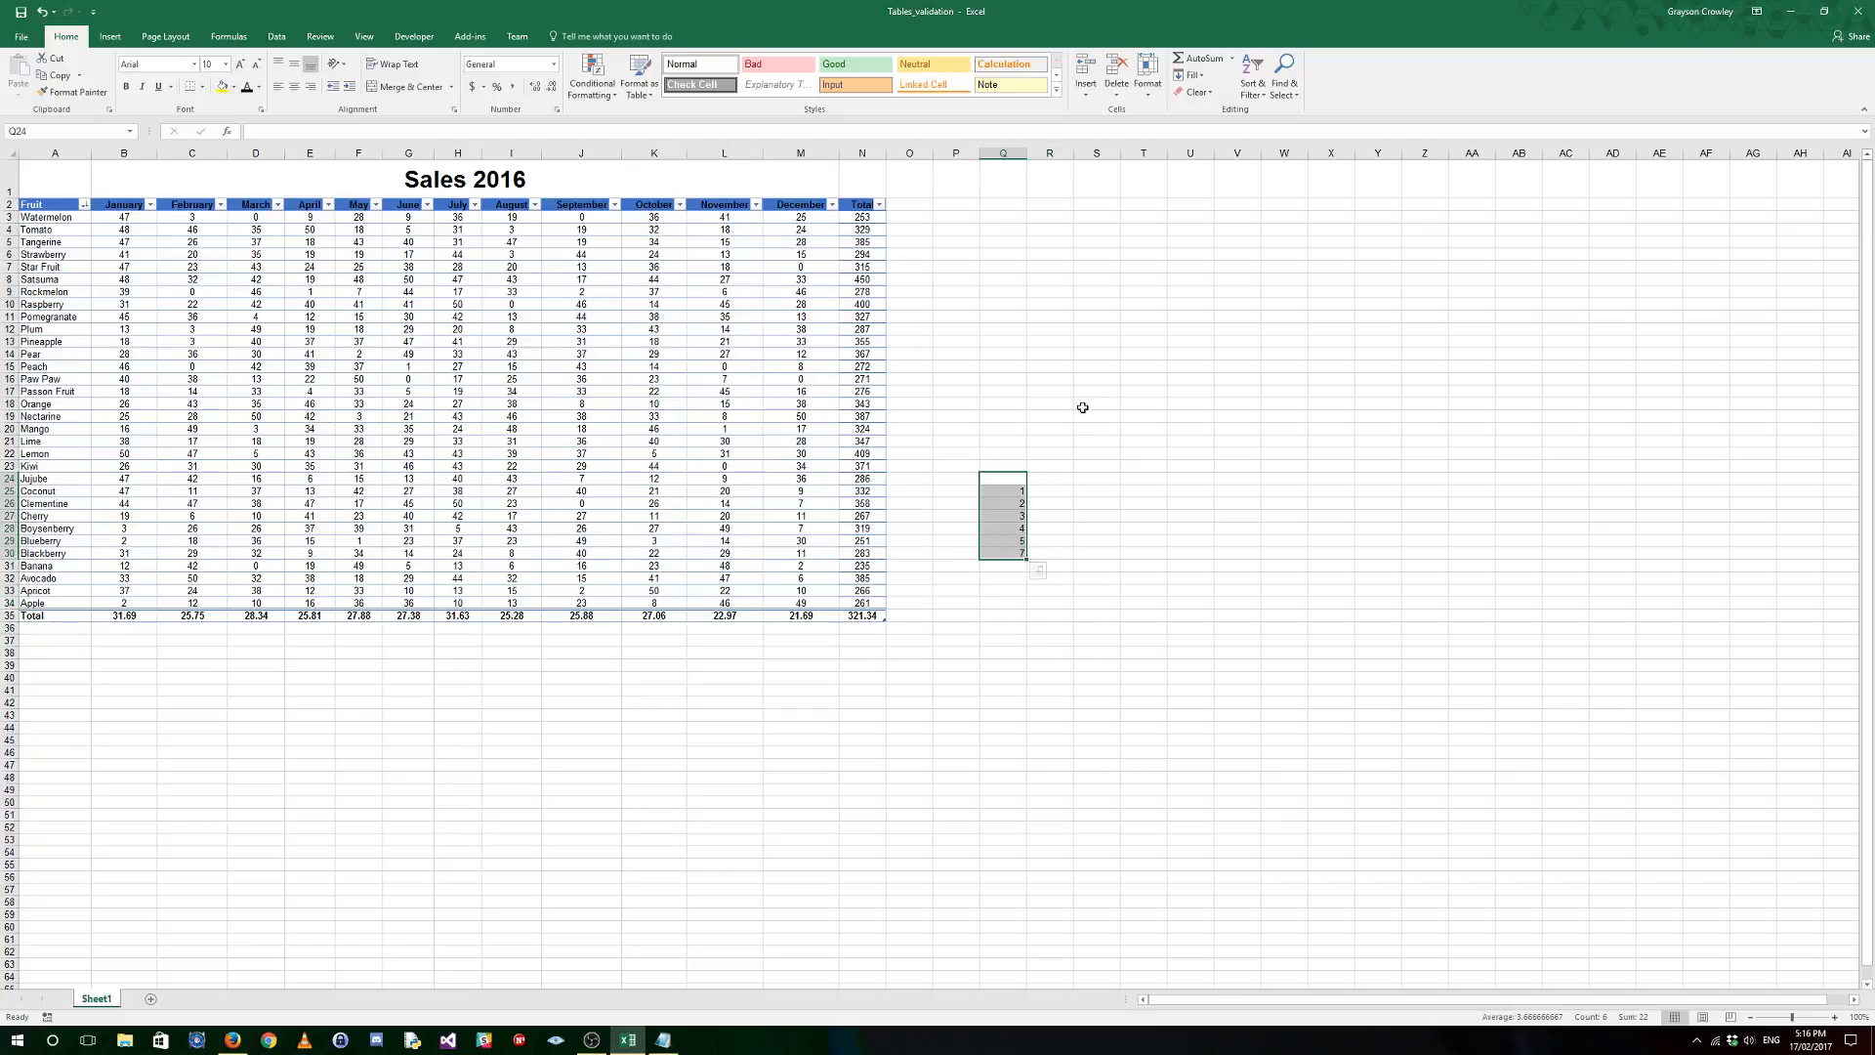
{"action": "left_click", "coordinate": [1057, 354]}
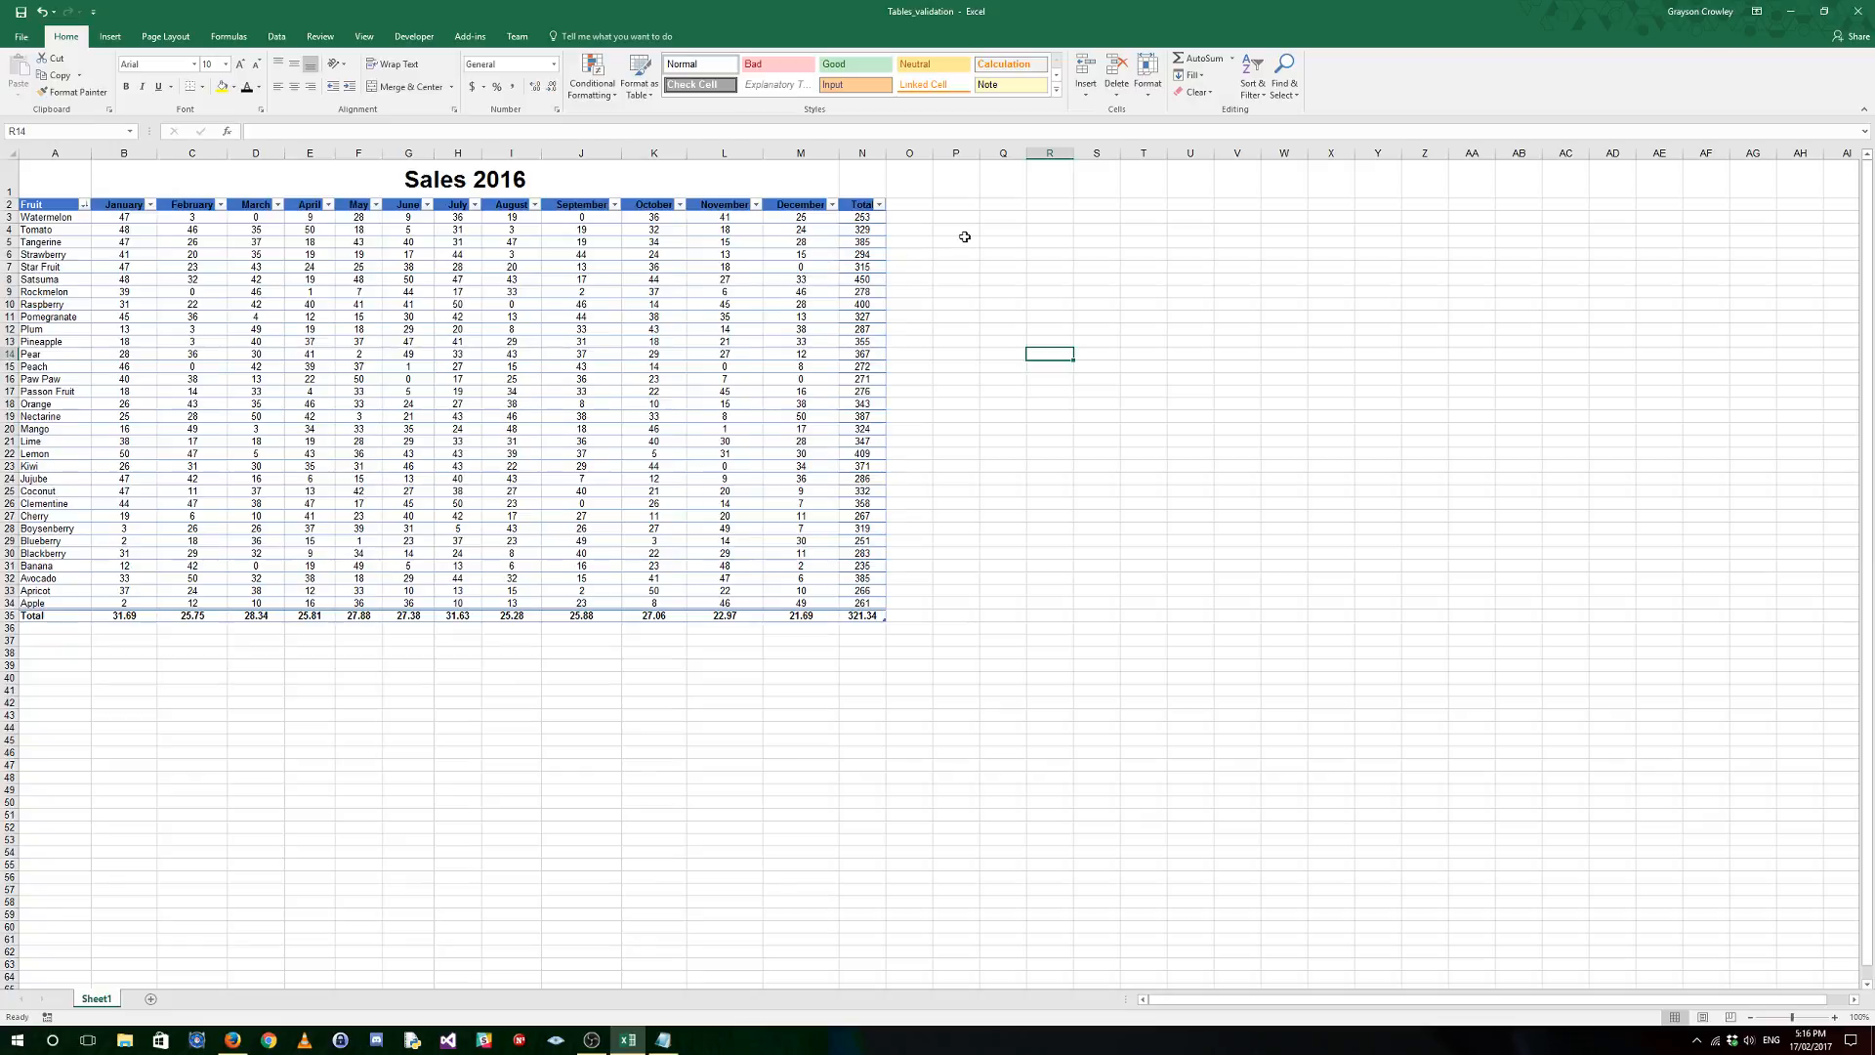
Step: Widen column R and set up a data validation rule on cell R3 that allows a List
{"action": "left_click", "coordinate": [1055, 210]}
{"action": "left_click_drag", "start_coordinate": [1077, 155], "coordinate": [1165, 166]}
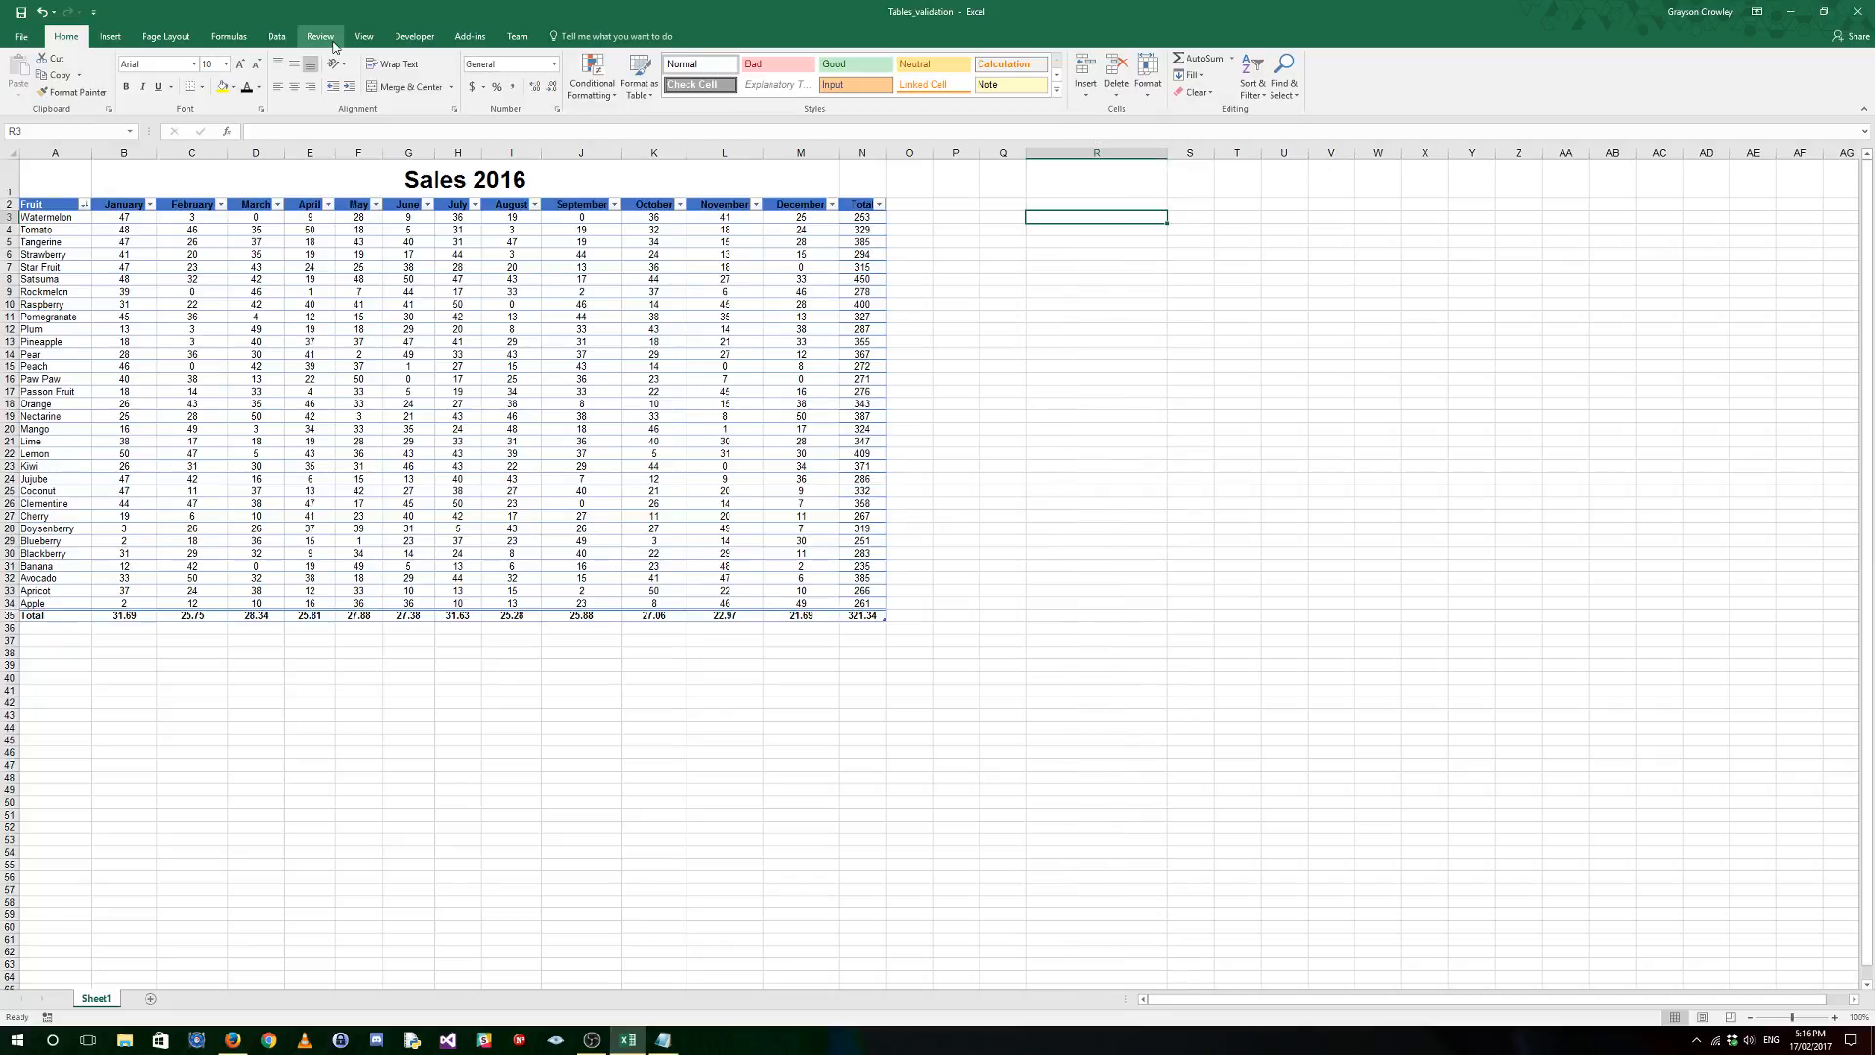
{"action": "left_click", "coordinate": [277, 37]}
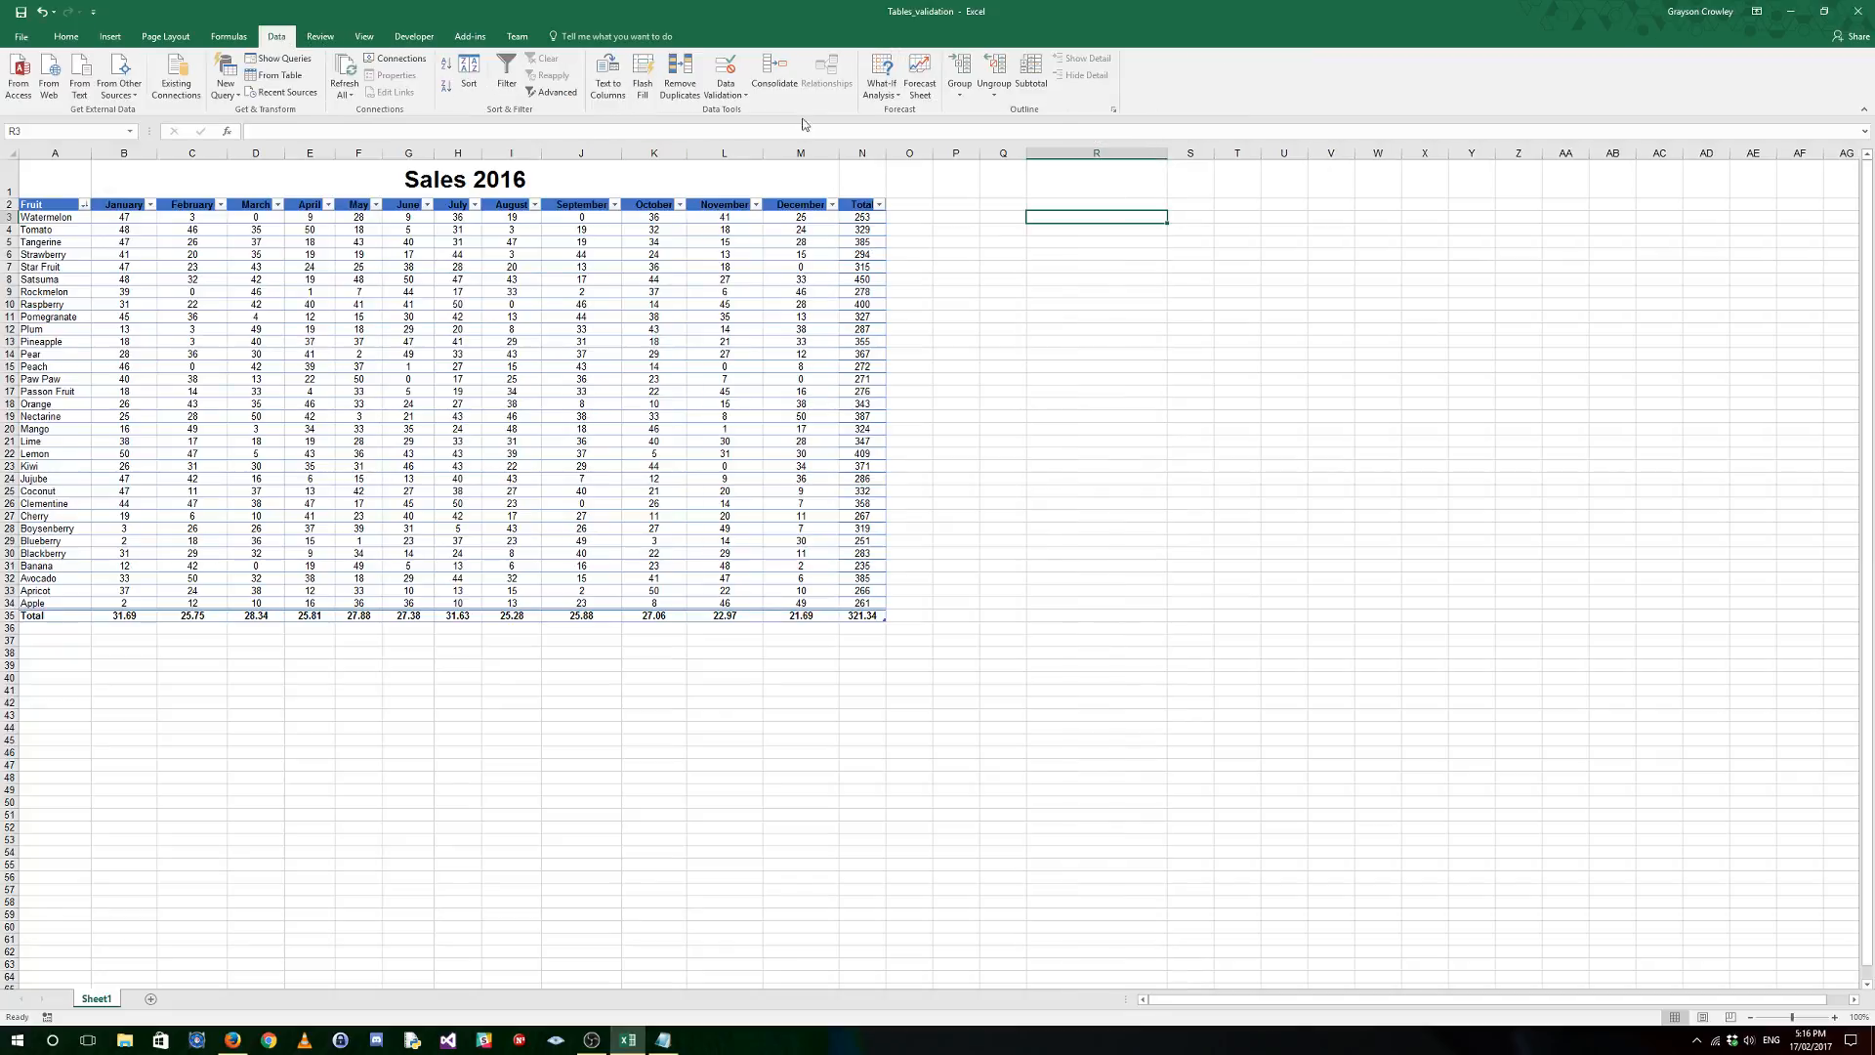
{"action": "left_click", "coordinate": [730, 94]}
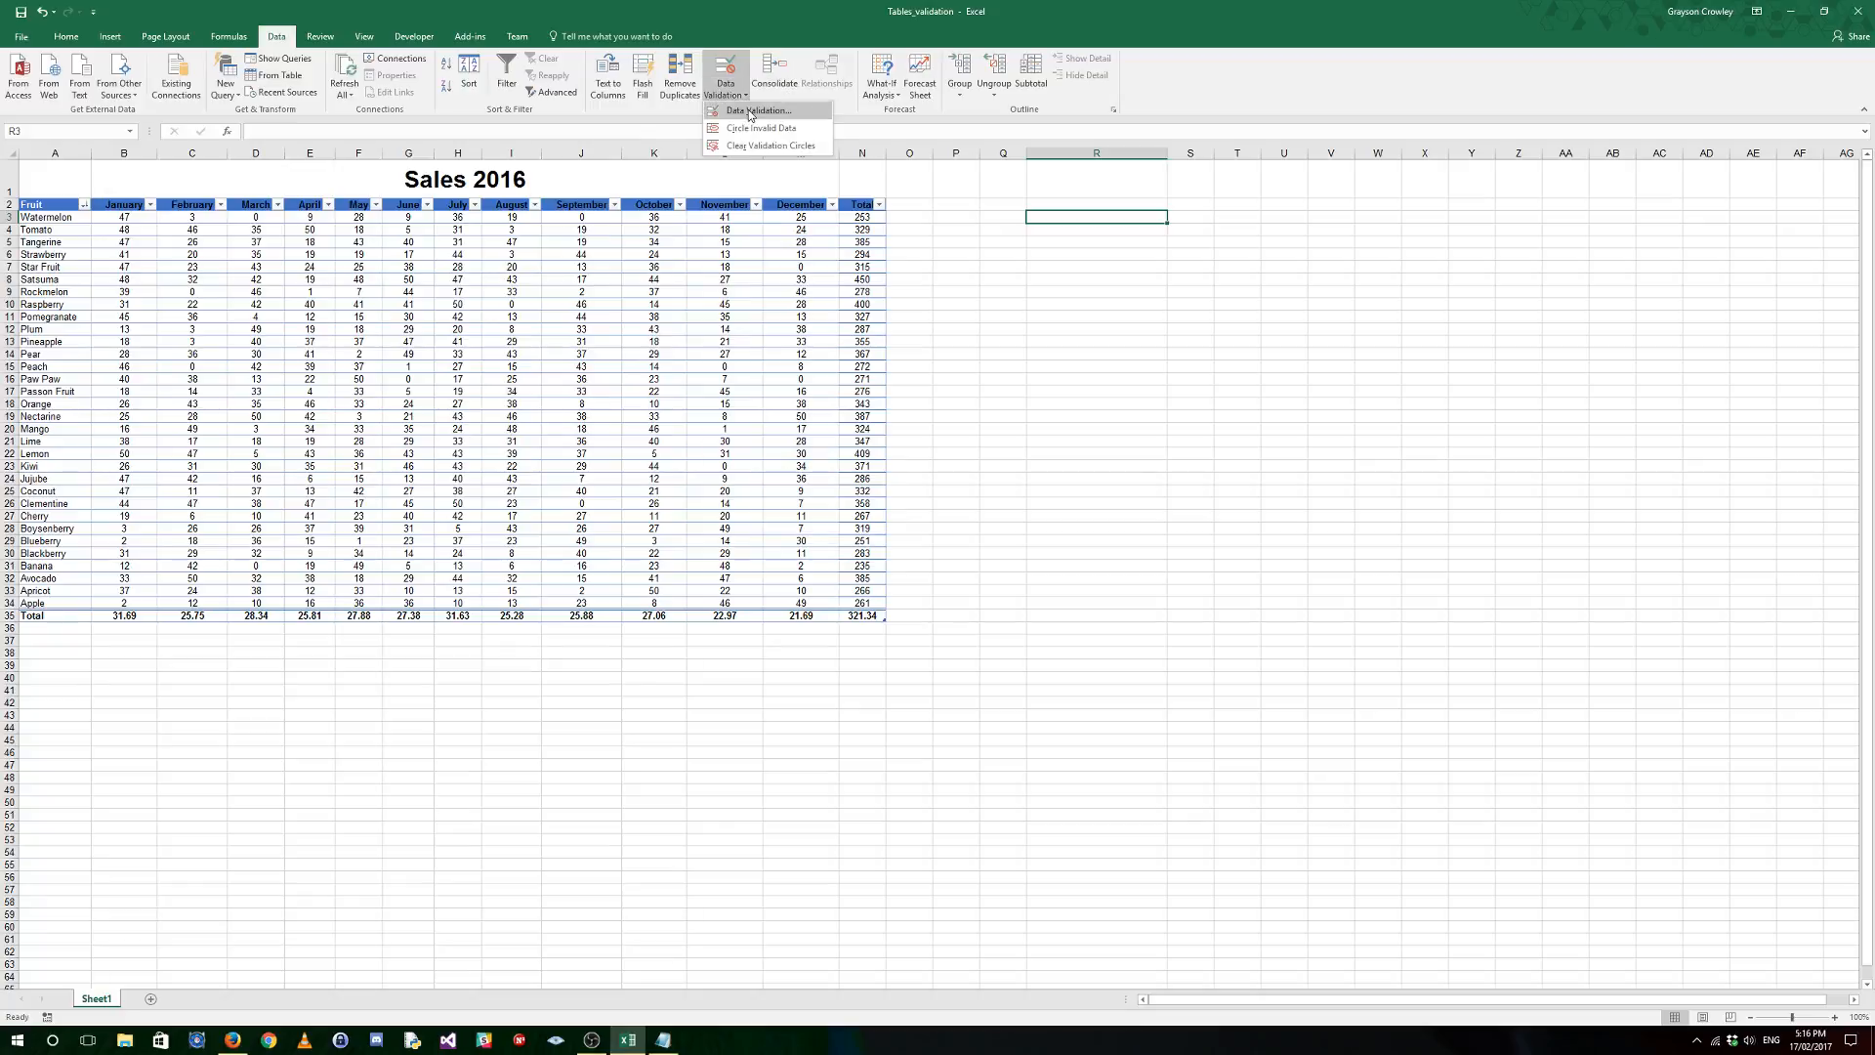
{"action": "left_click", "coordinate": [749, 111]}
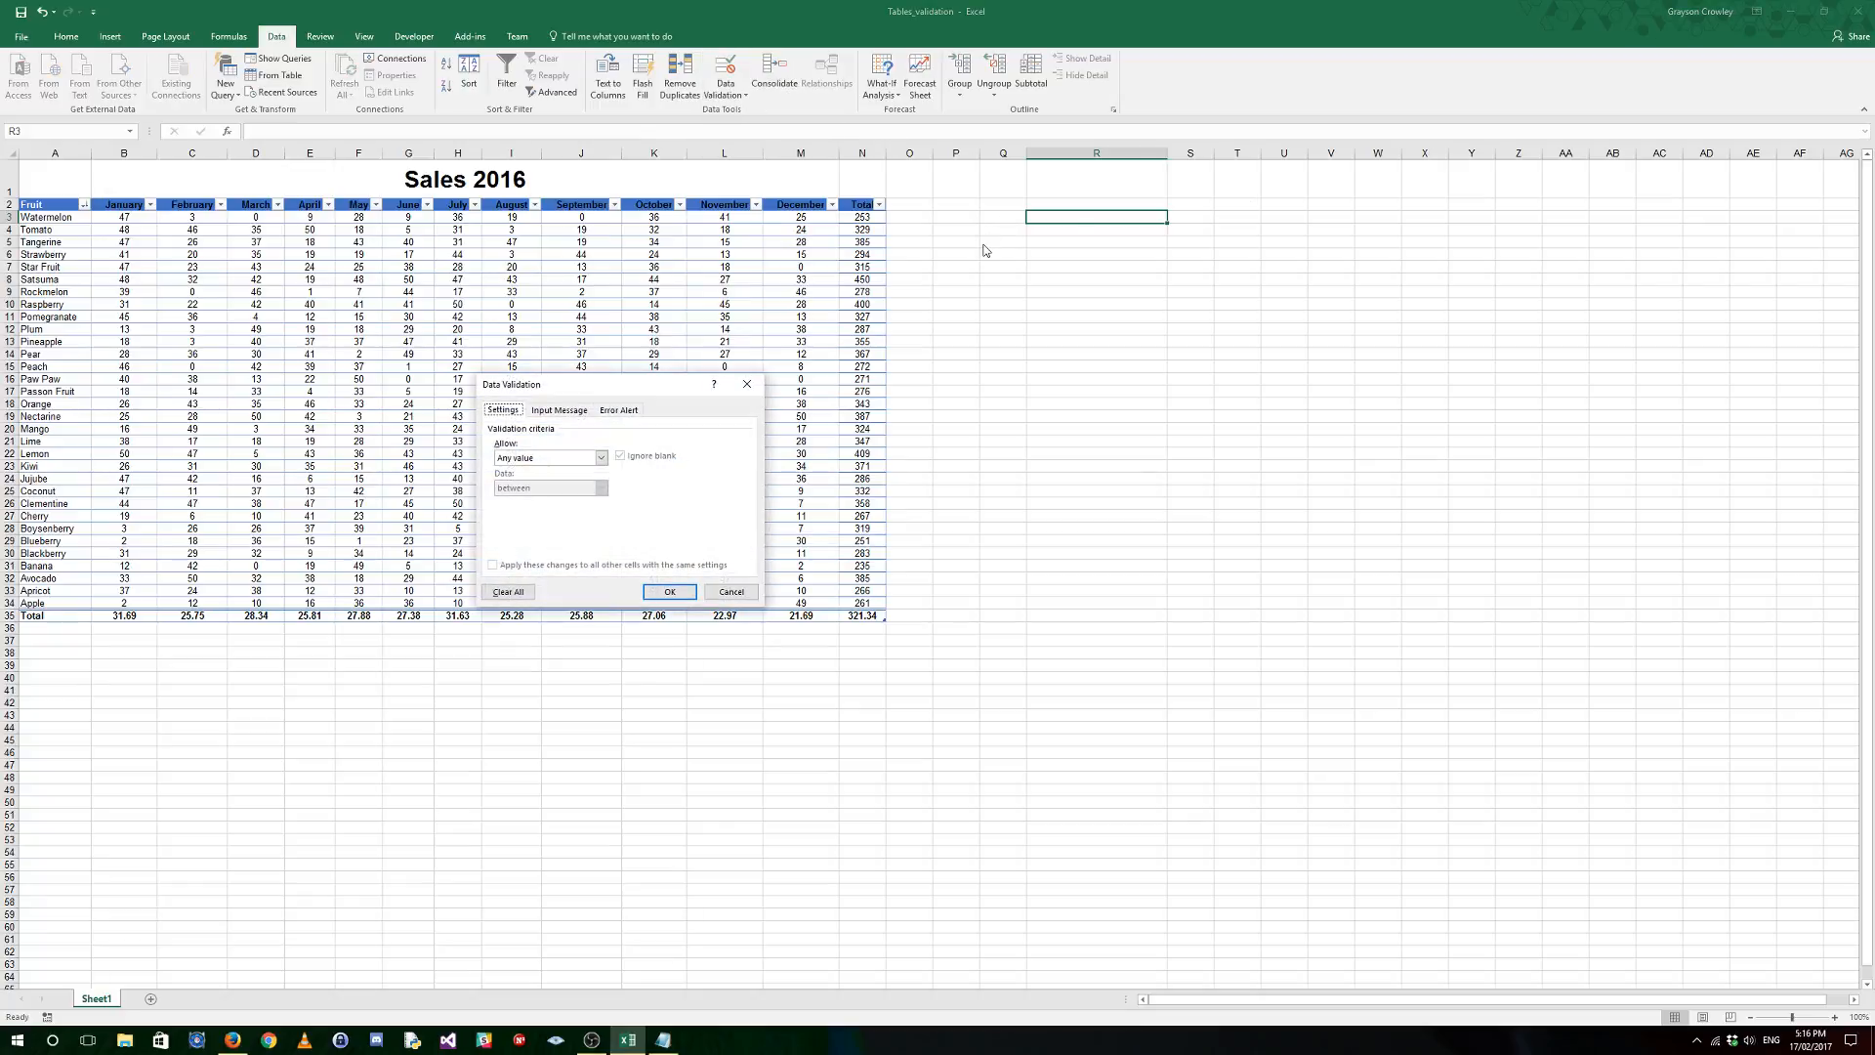
{"action": "left_click", "coordinate": [571, 459]}
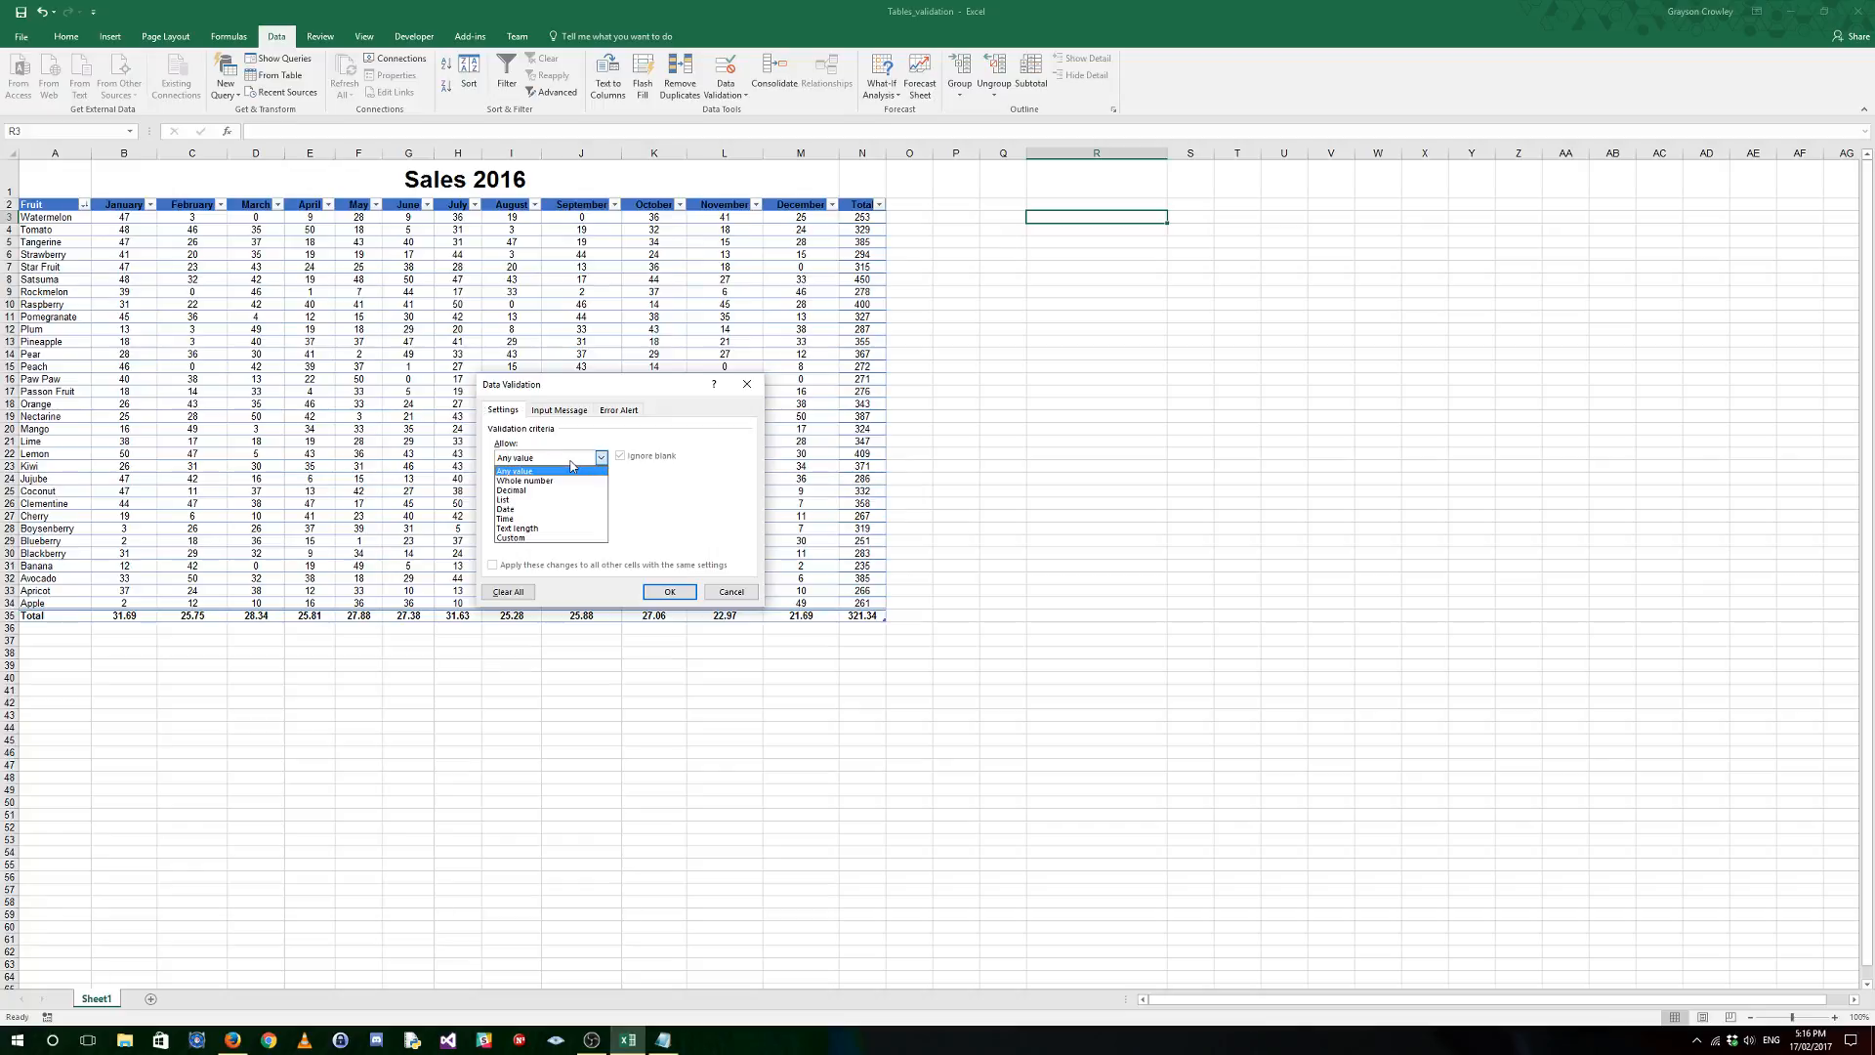
{"action": "left_click", "coordinate": [526, 502]}
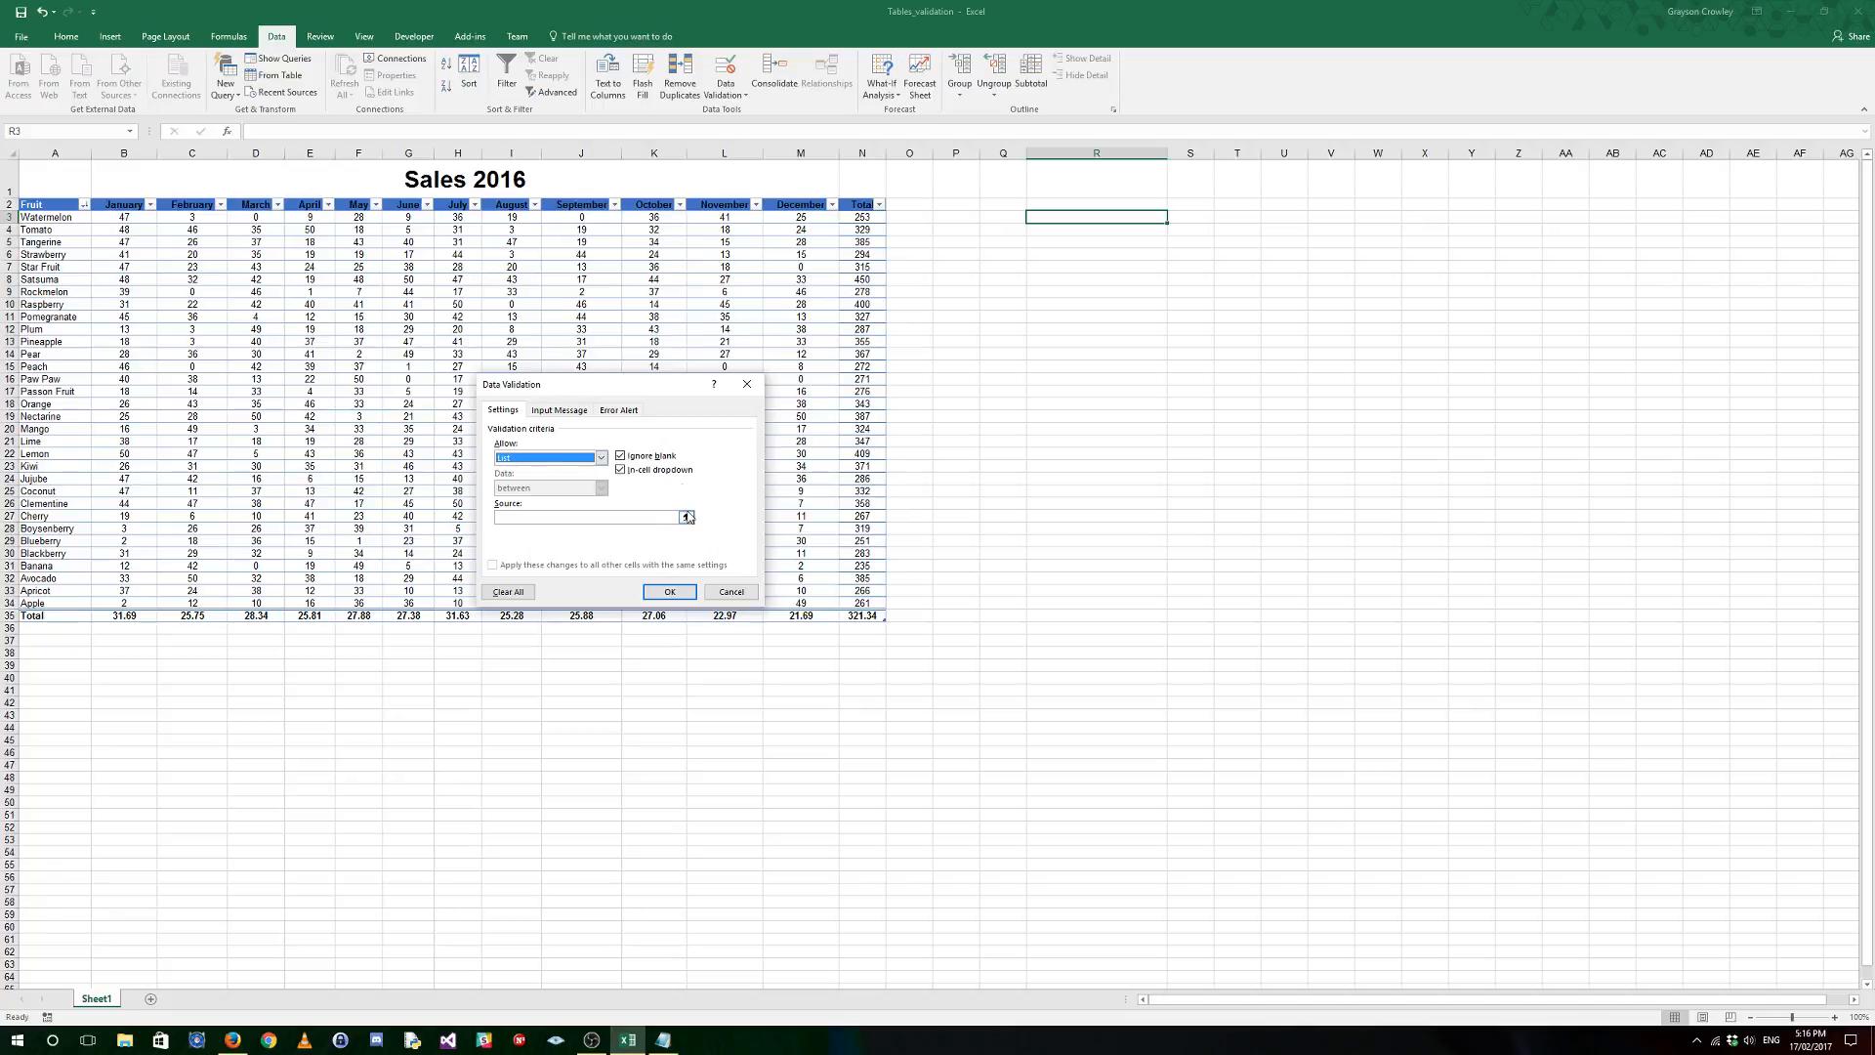
Step: Use the fruit names in $A$3:$A$34 as the list source and apply the validation to R3
{"action": "left_click", "coordinate": [601, 459]}
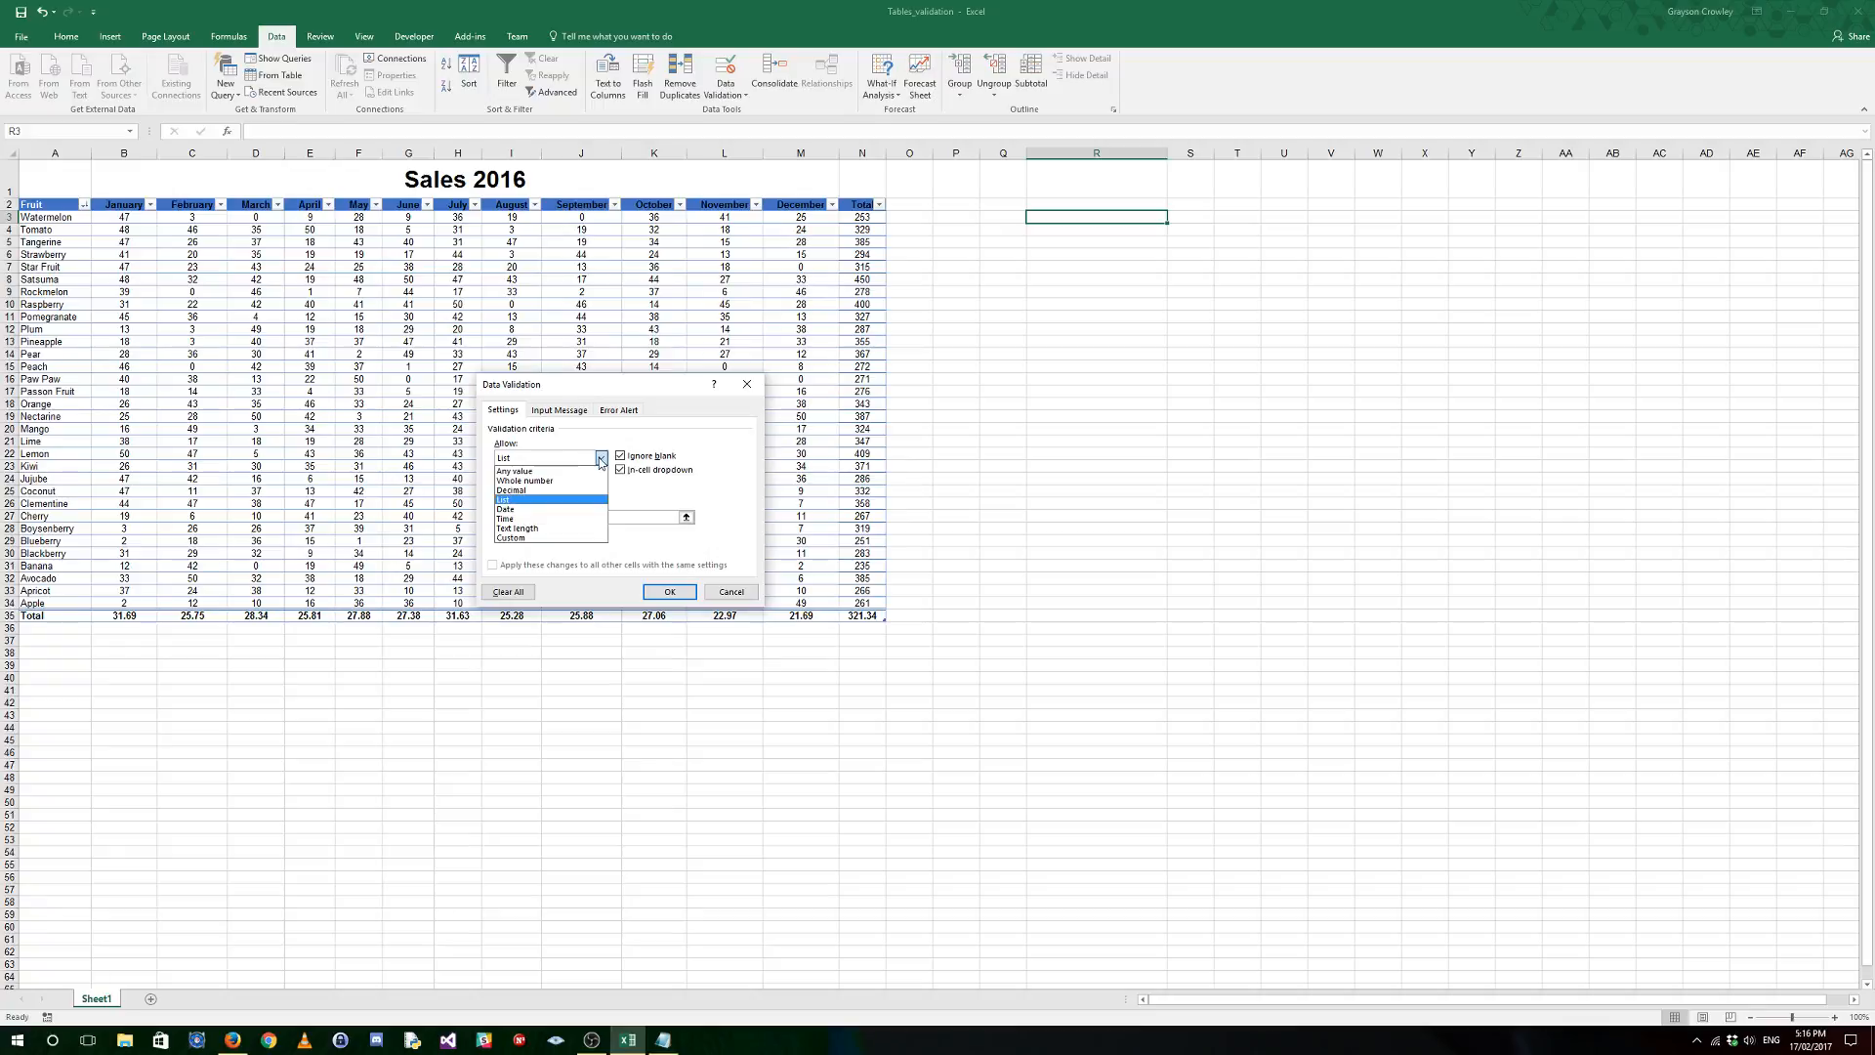
{"action": "left_click", "coordinate": [601, 458]}
{"action": "left_click", "coordinate": [687, 518]}
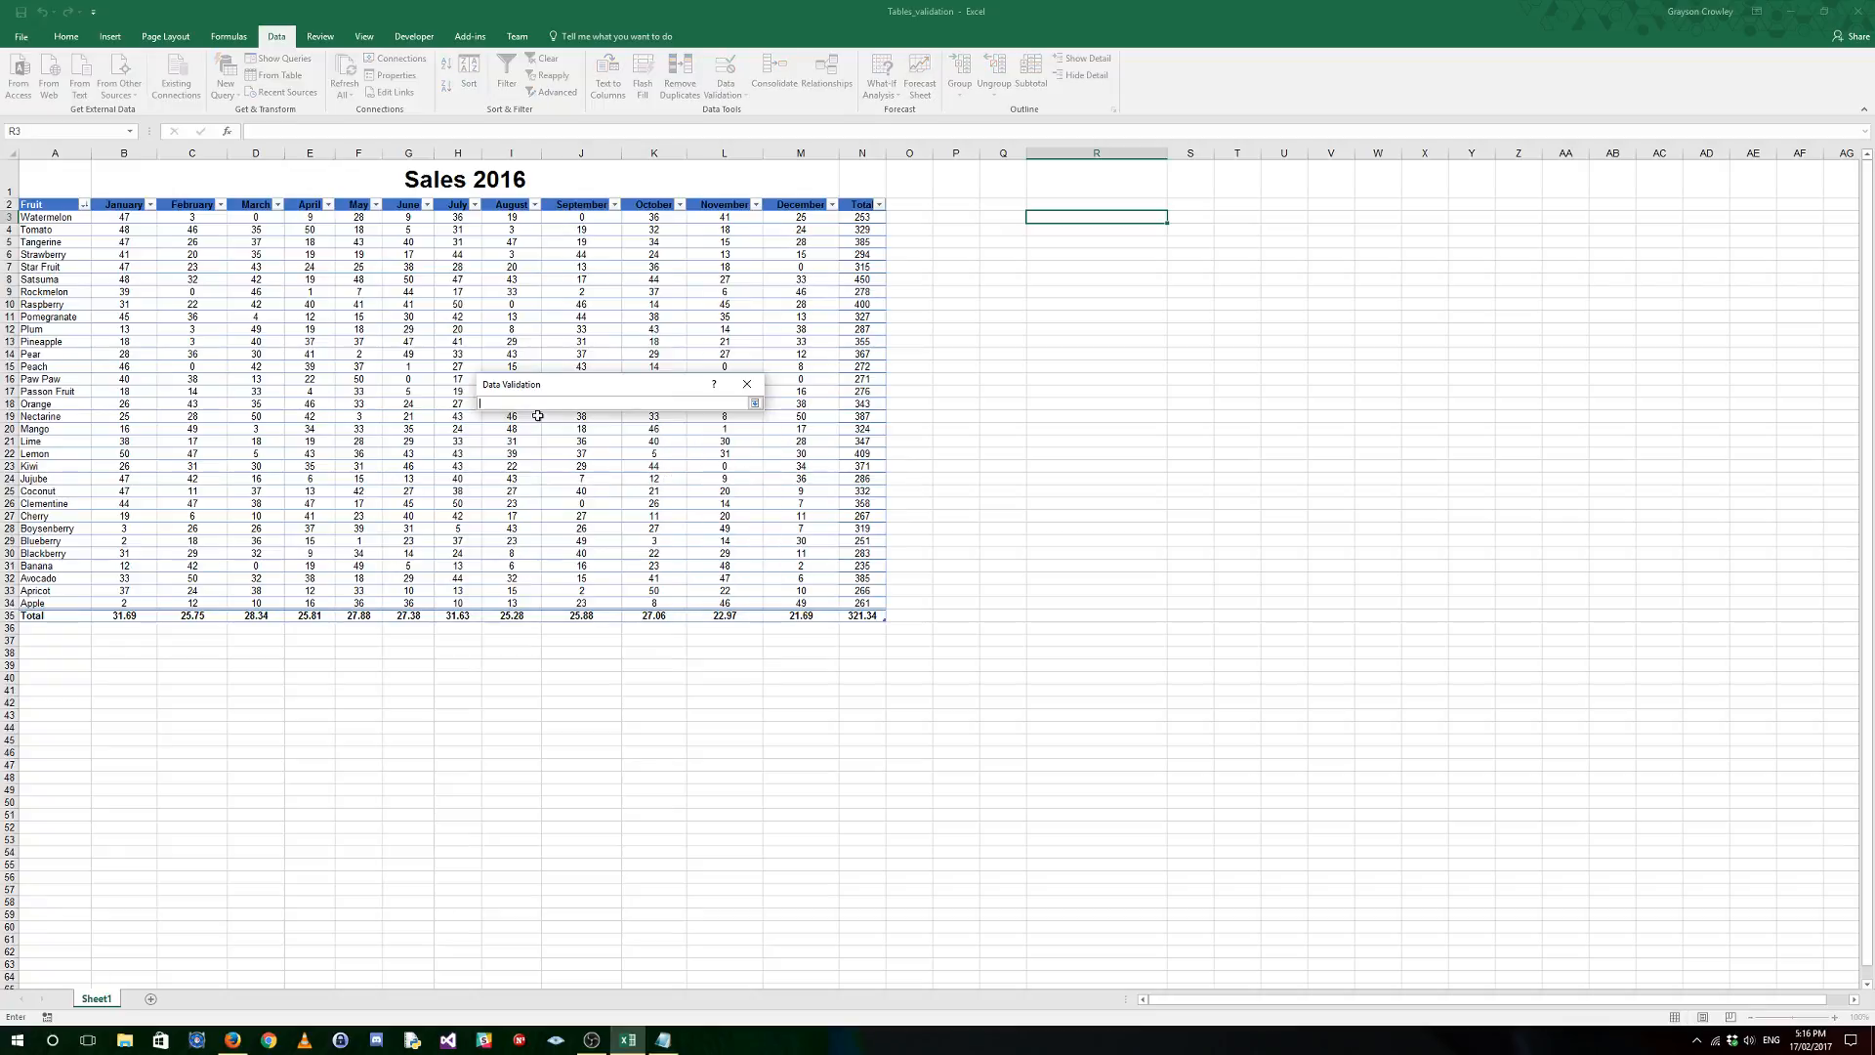
{"action": "left_click_drag", "start_coordinate": [62, 217], "coordinate": [62, 600]}
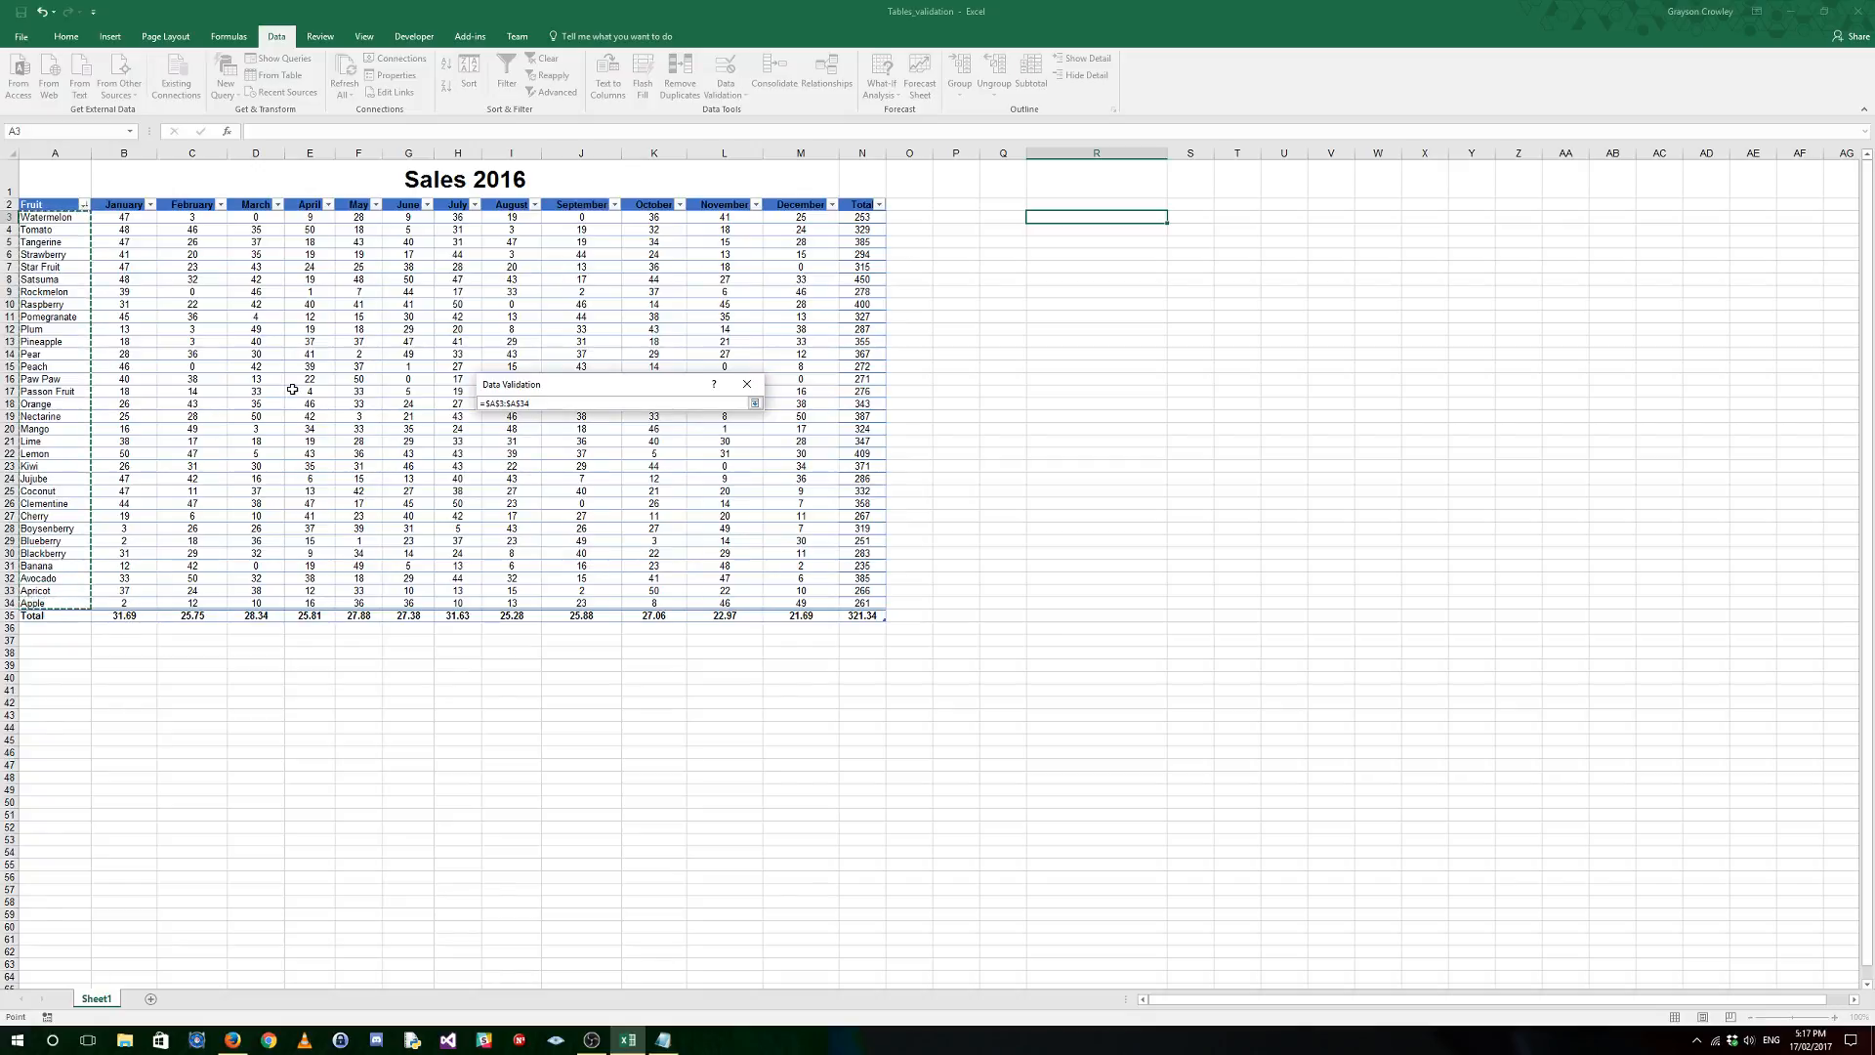
{"action": "key", "text": "Return"}
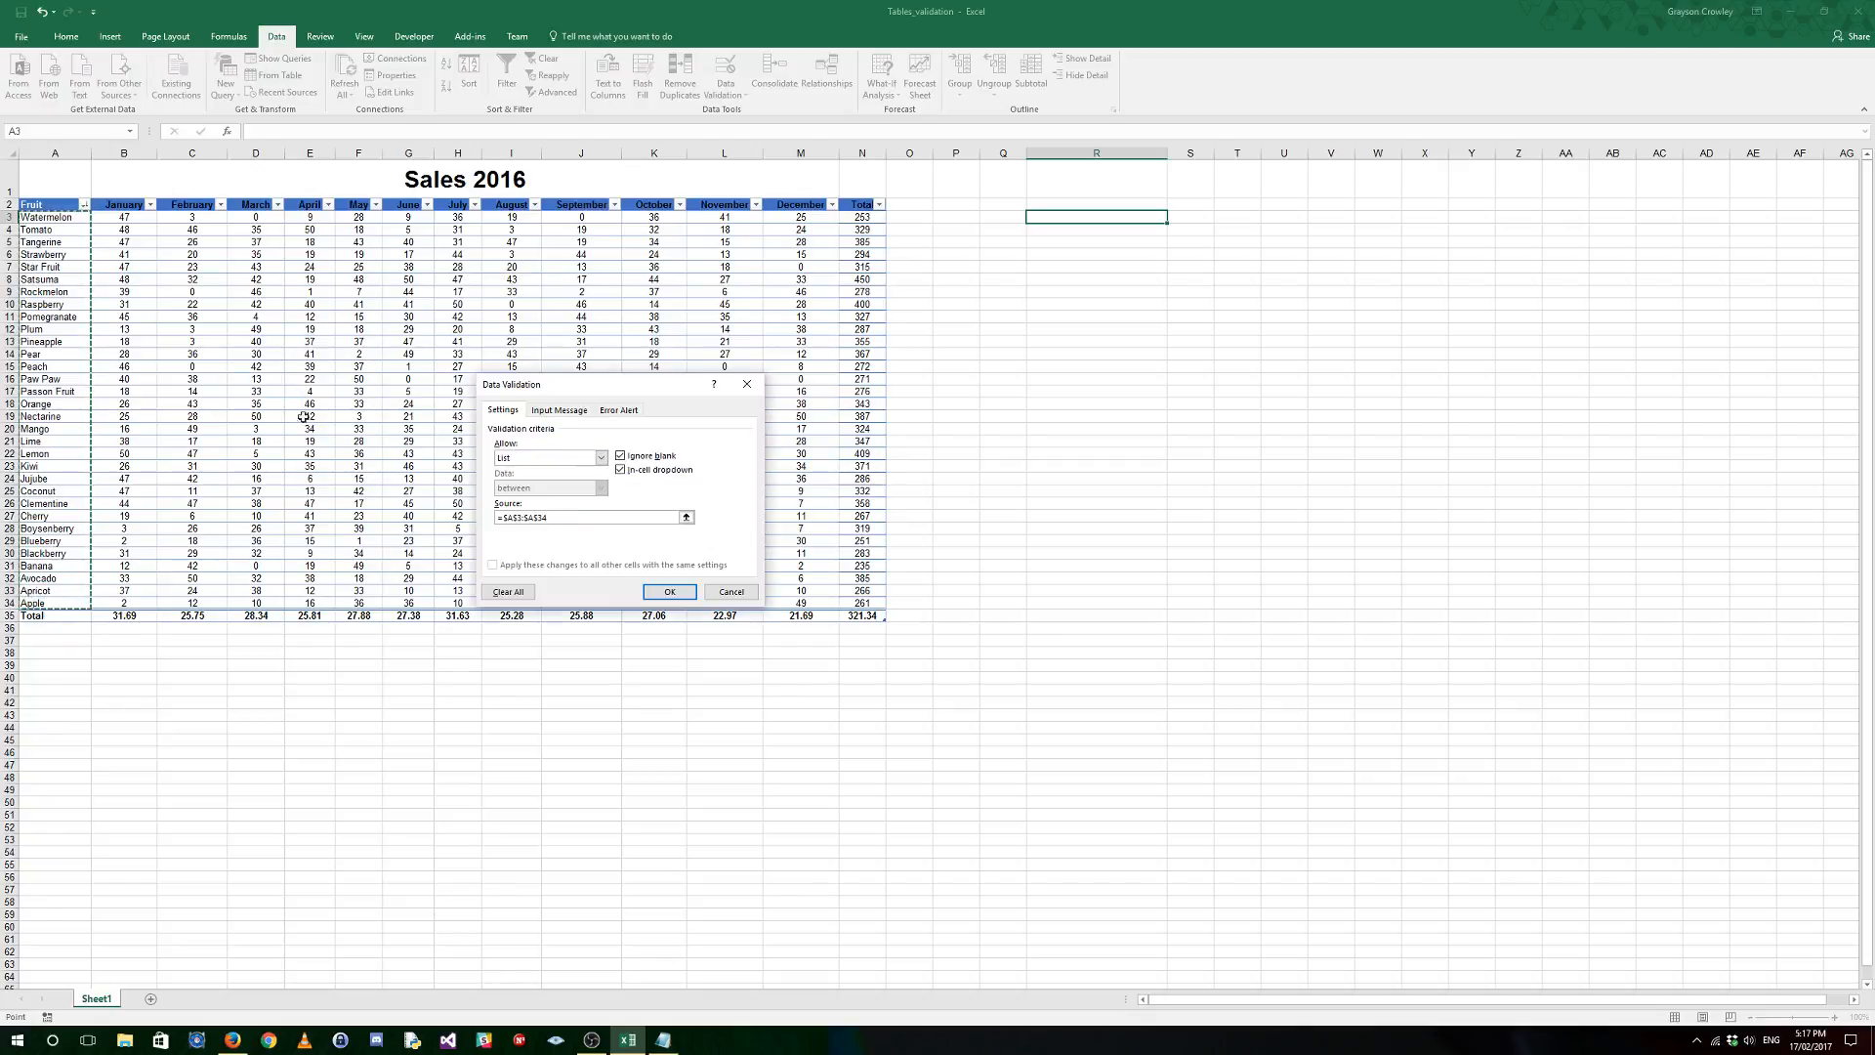
{"action": "left_click", "coordinate": [672, 592]}
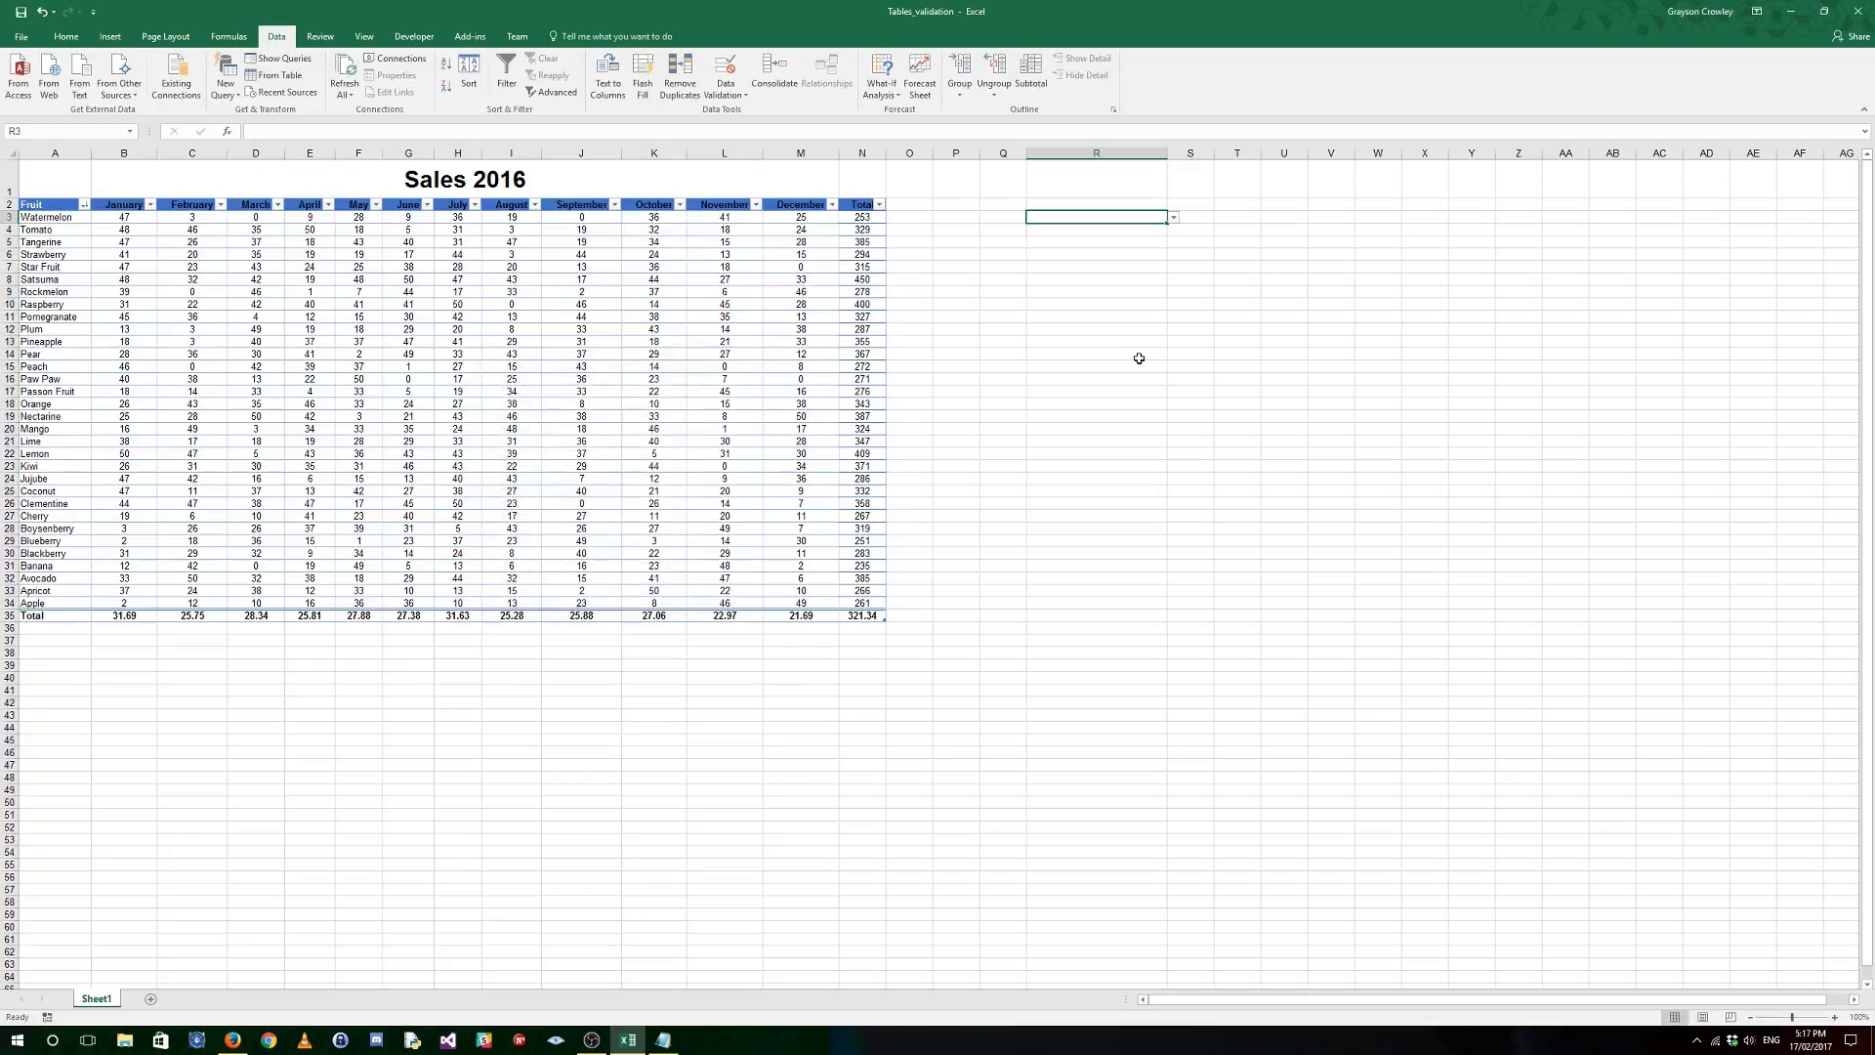
Step: Choose Satsuma from the validation list in R3, and replace it with Pear
{"action": "left_click", "coordinate": [1174, 217]}
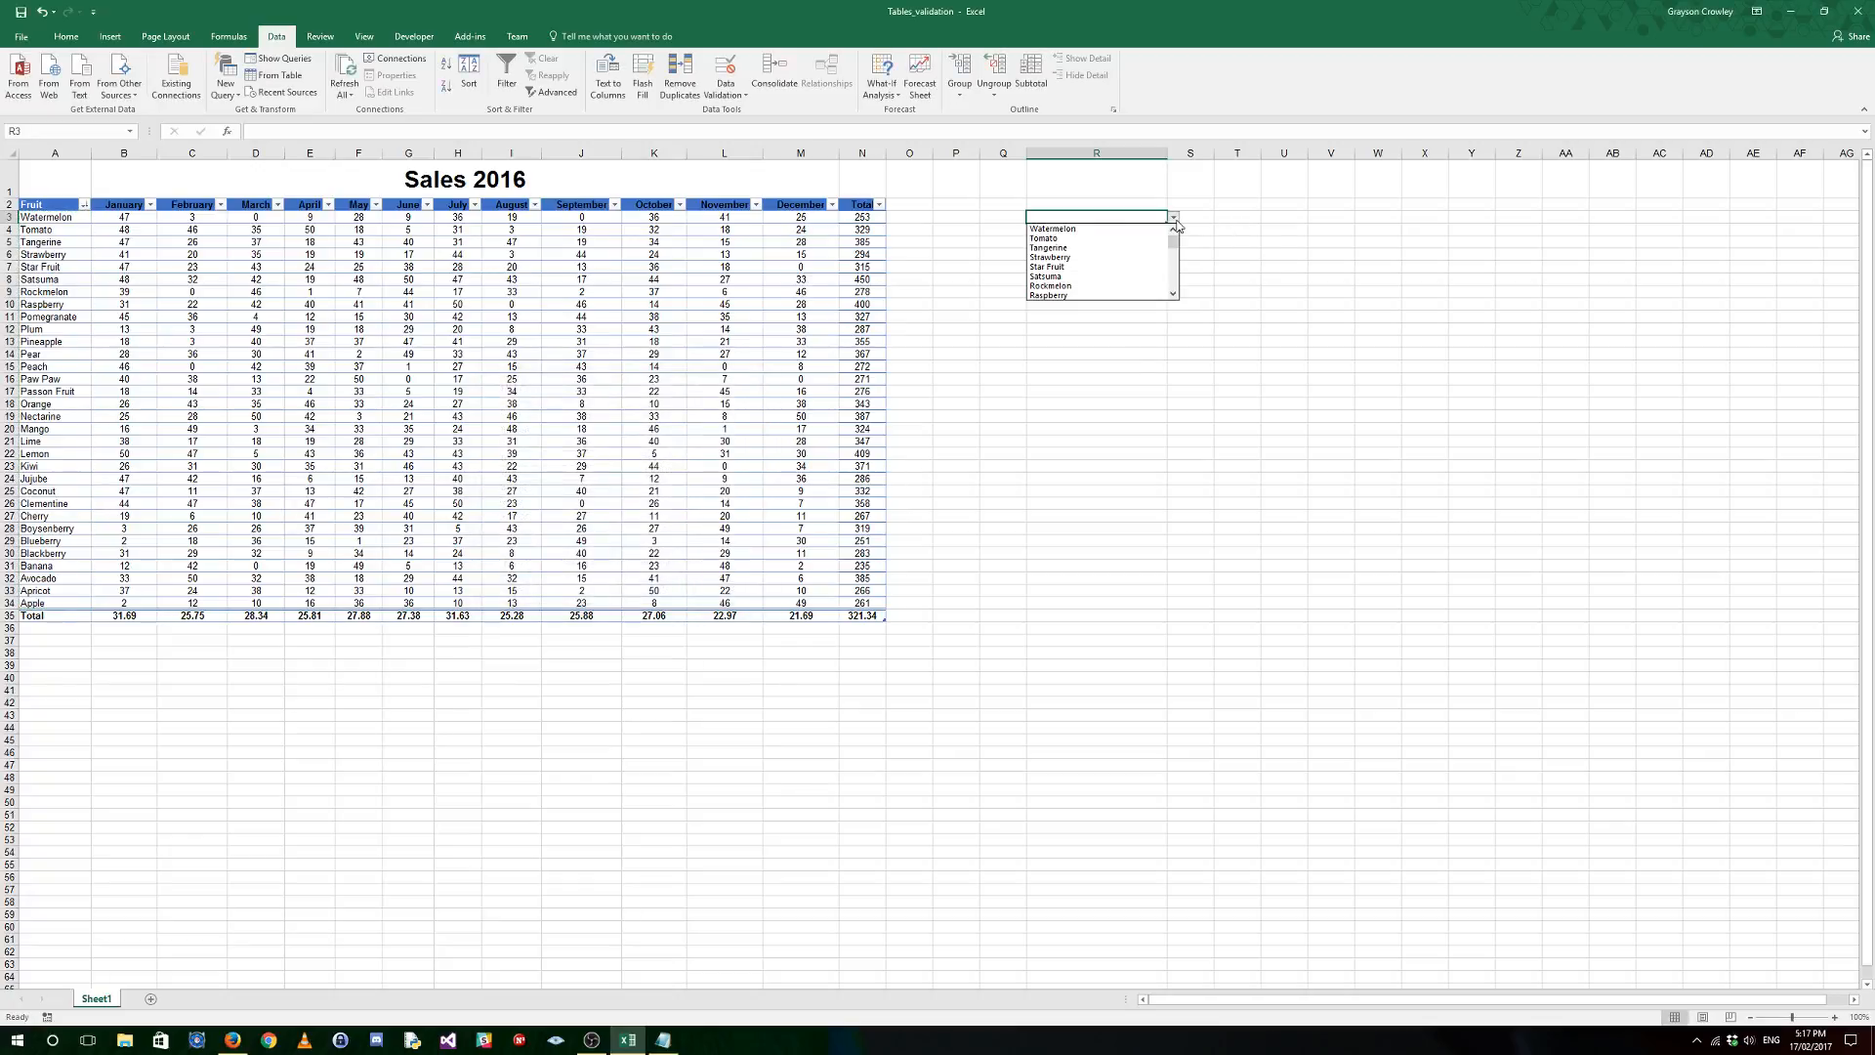
{"action": "left_click", "coordinate": [1090, 276]}
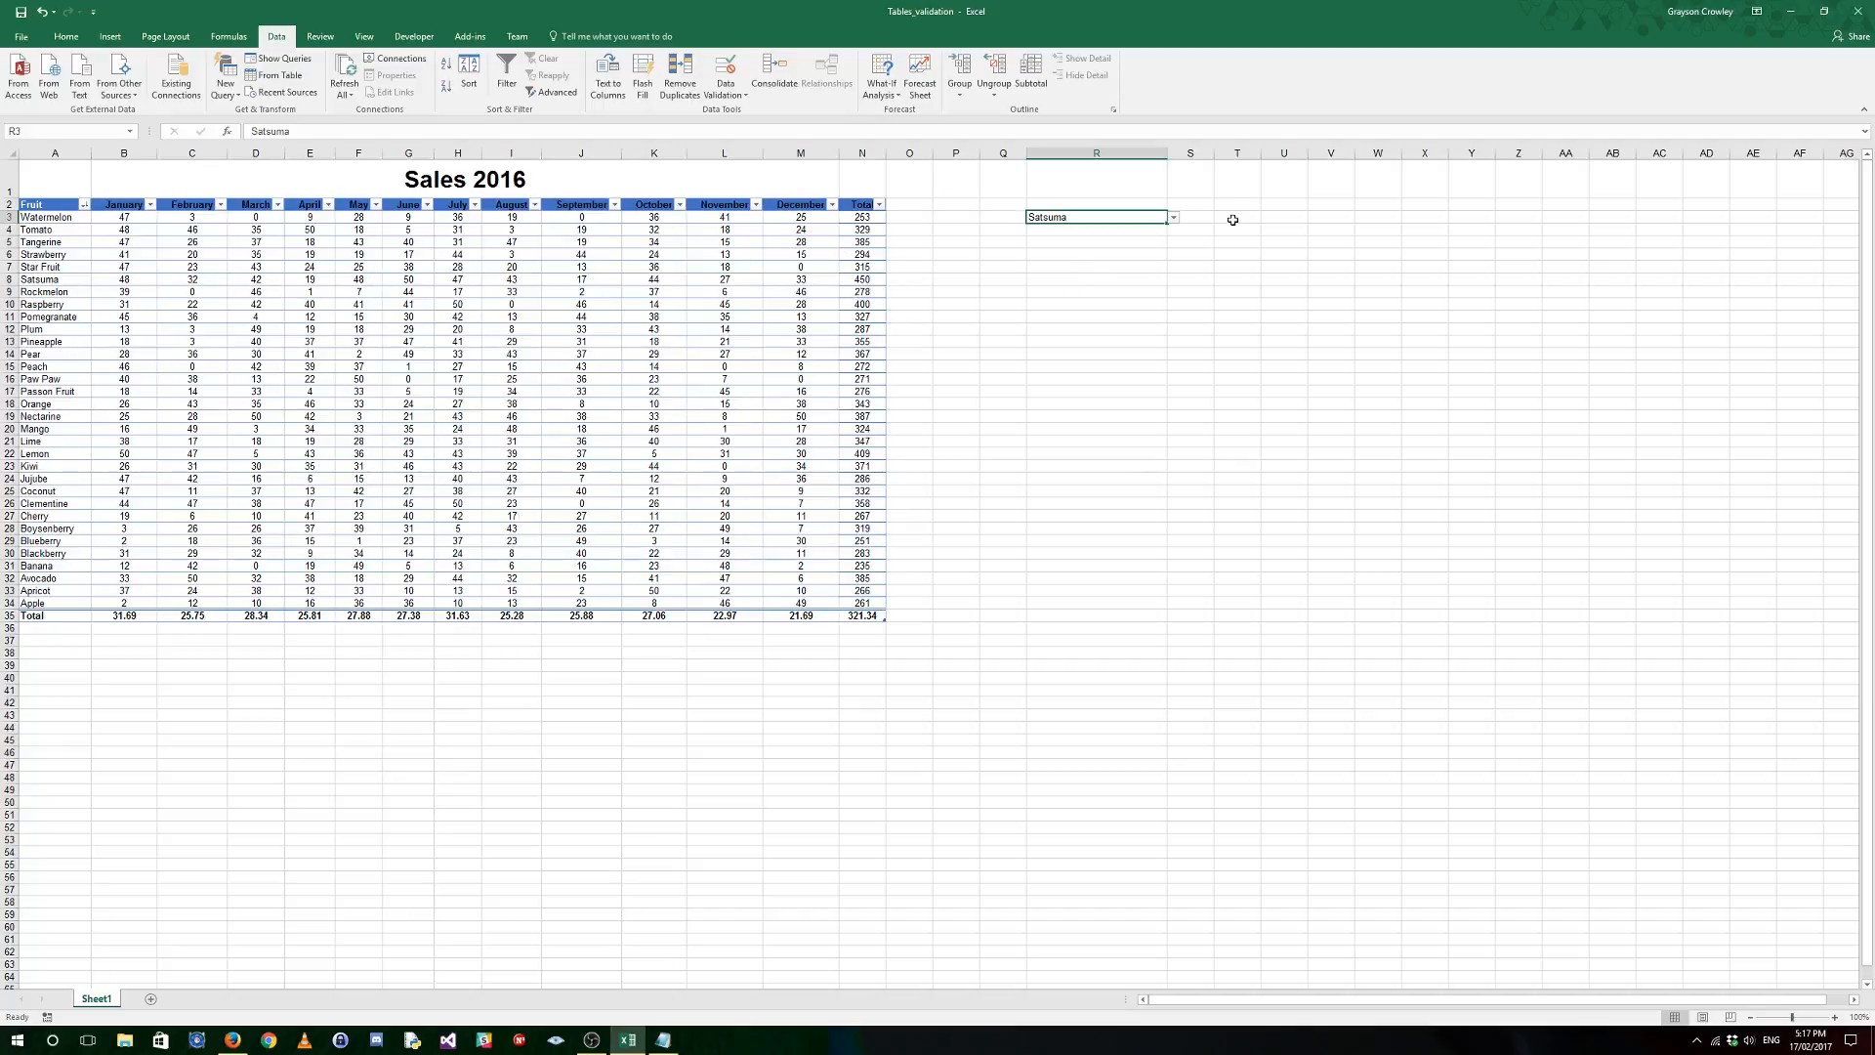
{"action": "left_click", "coordinate": [1173, 217]}
{"action": "left_click", "coordinate": [1081, 280]}
Step: Add a new table row between the Apple row and the total row by advancing past Apple's Total cell
{"action": "left_click", "coordinate": [865, 604]}
{"action": "key", "text": "Down"}
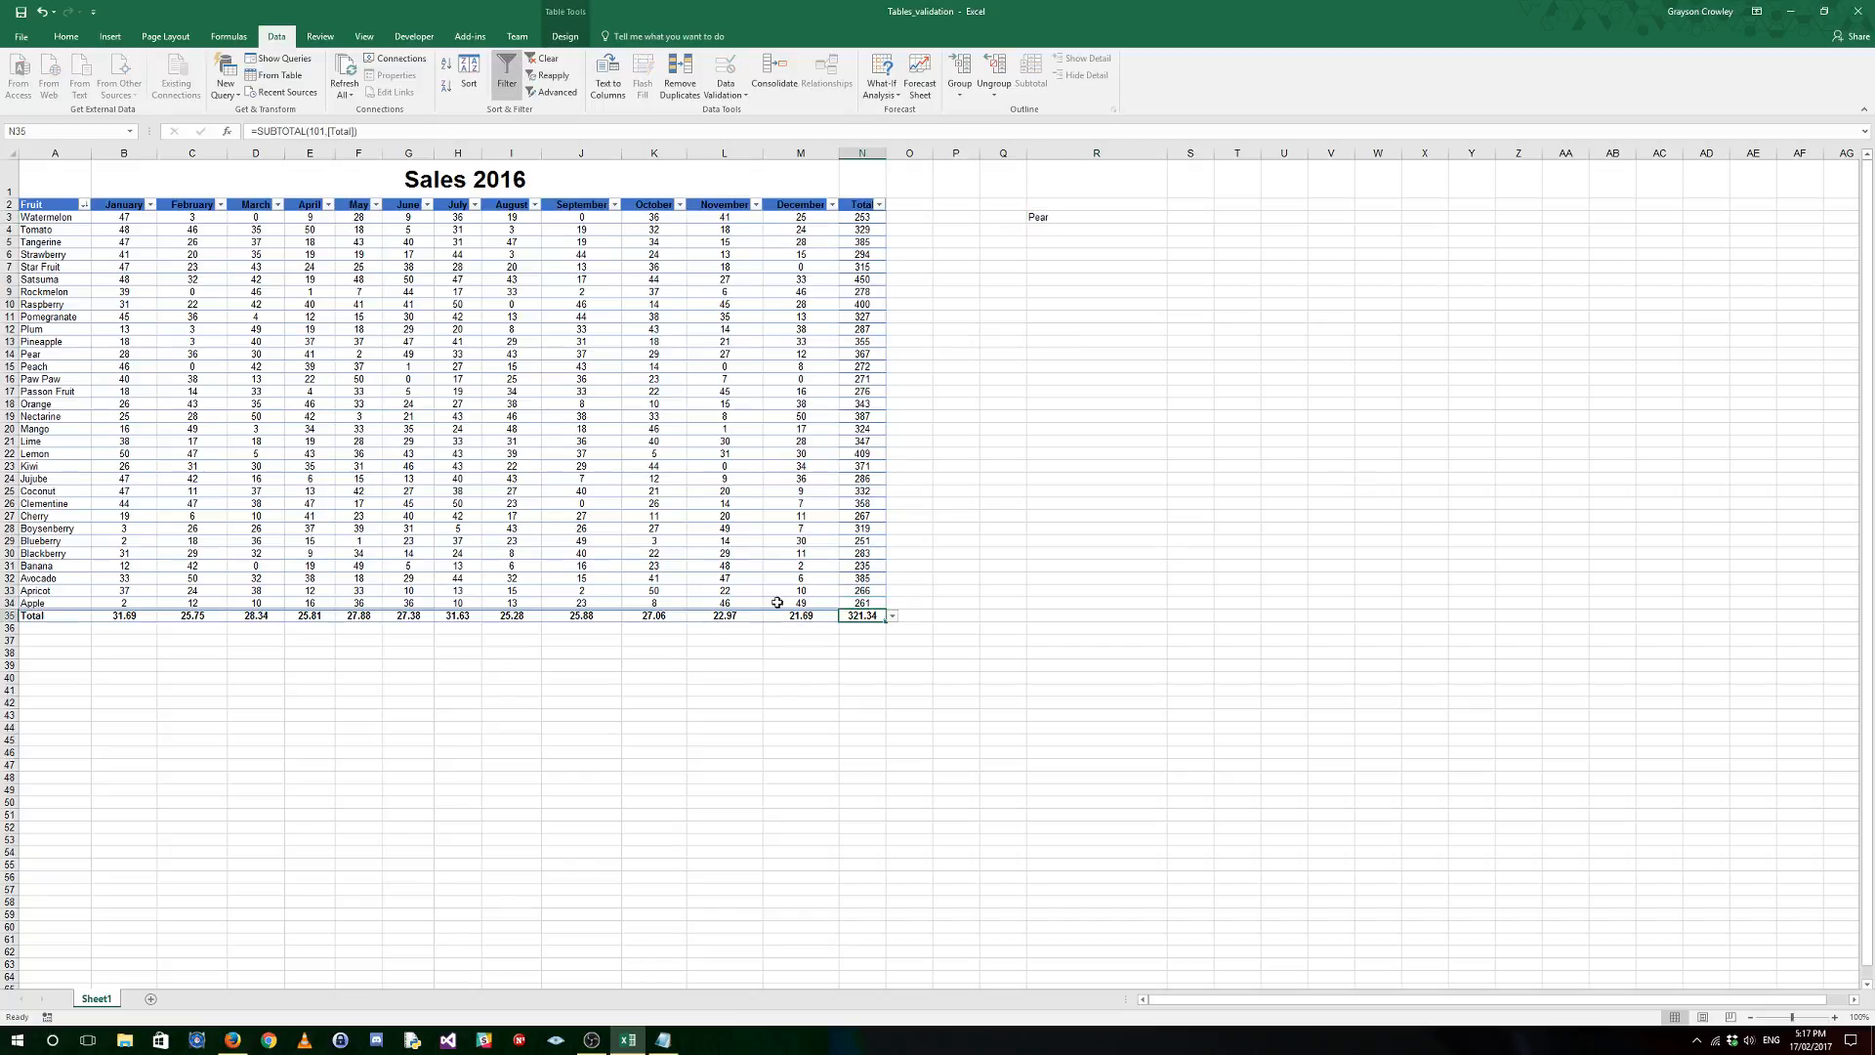
{"action": "left_click", "coordinate": [70, 615]}
{"action": "left_click", "coordinate": [72, 601]}
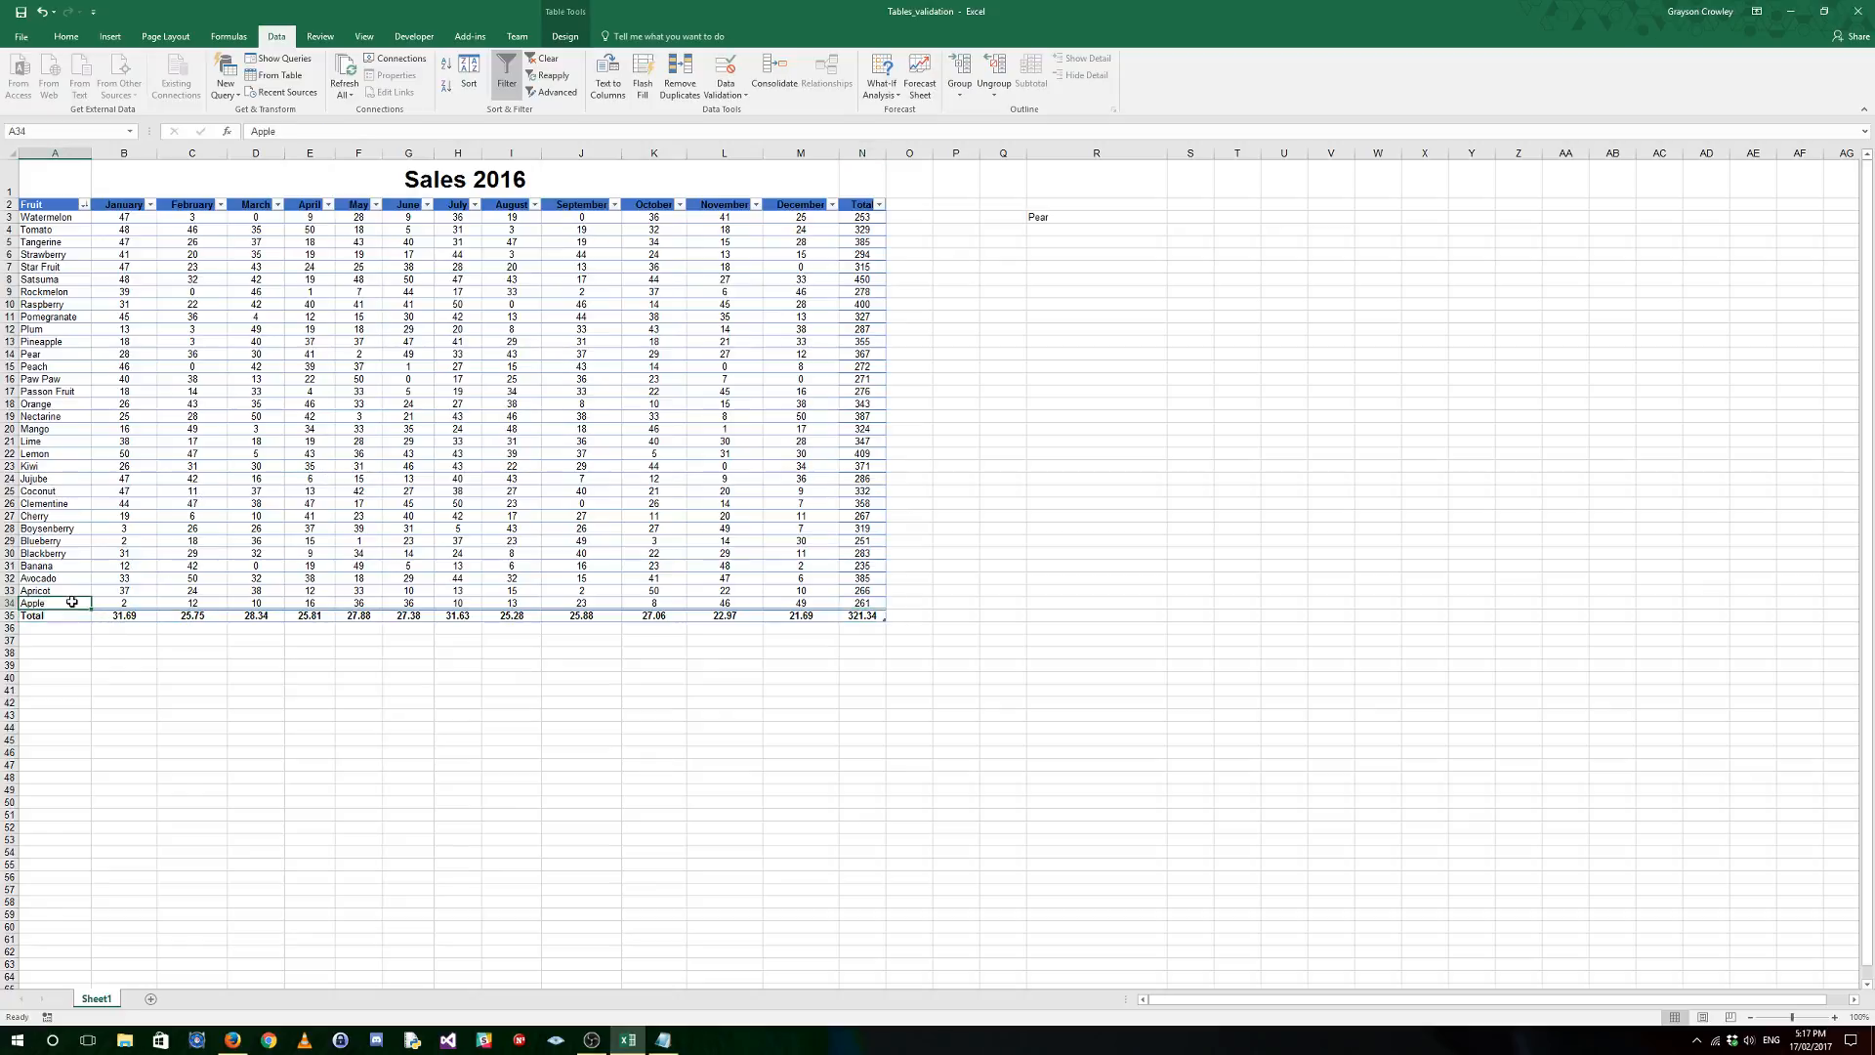
{"action": "key", "text": "Right"}
{"action": "key", "text": "Right"}
{"action": "key", "text": "Right"}
{"action": "key", "text": "Right"}
{"action": "key", "text": "Right"}
{"action": "key", "text": "Right"}
{"action": "key", "text": "Right"}
{"action": "key", "text": "Right"}
{"action": "key", "text": "Right"}
{"action": "key", "text": "Right"}
{"action": "key", "text": "Right"}
{"action": "key", "text": "Right"}
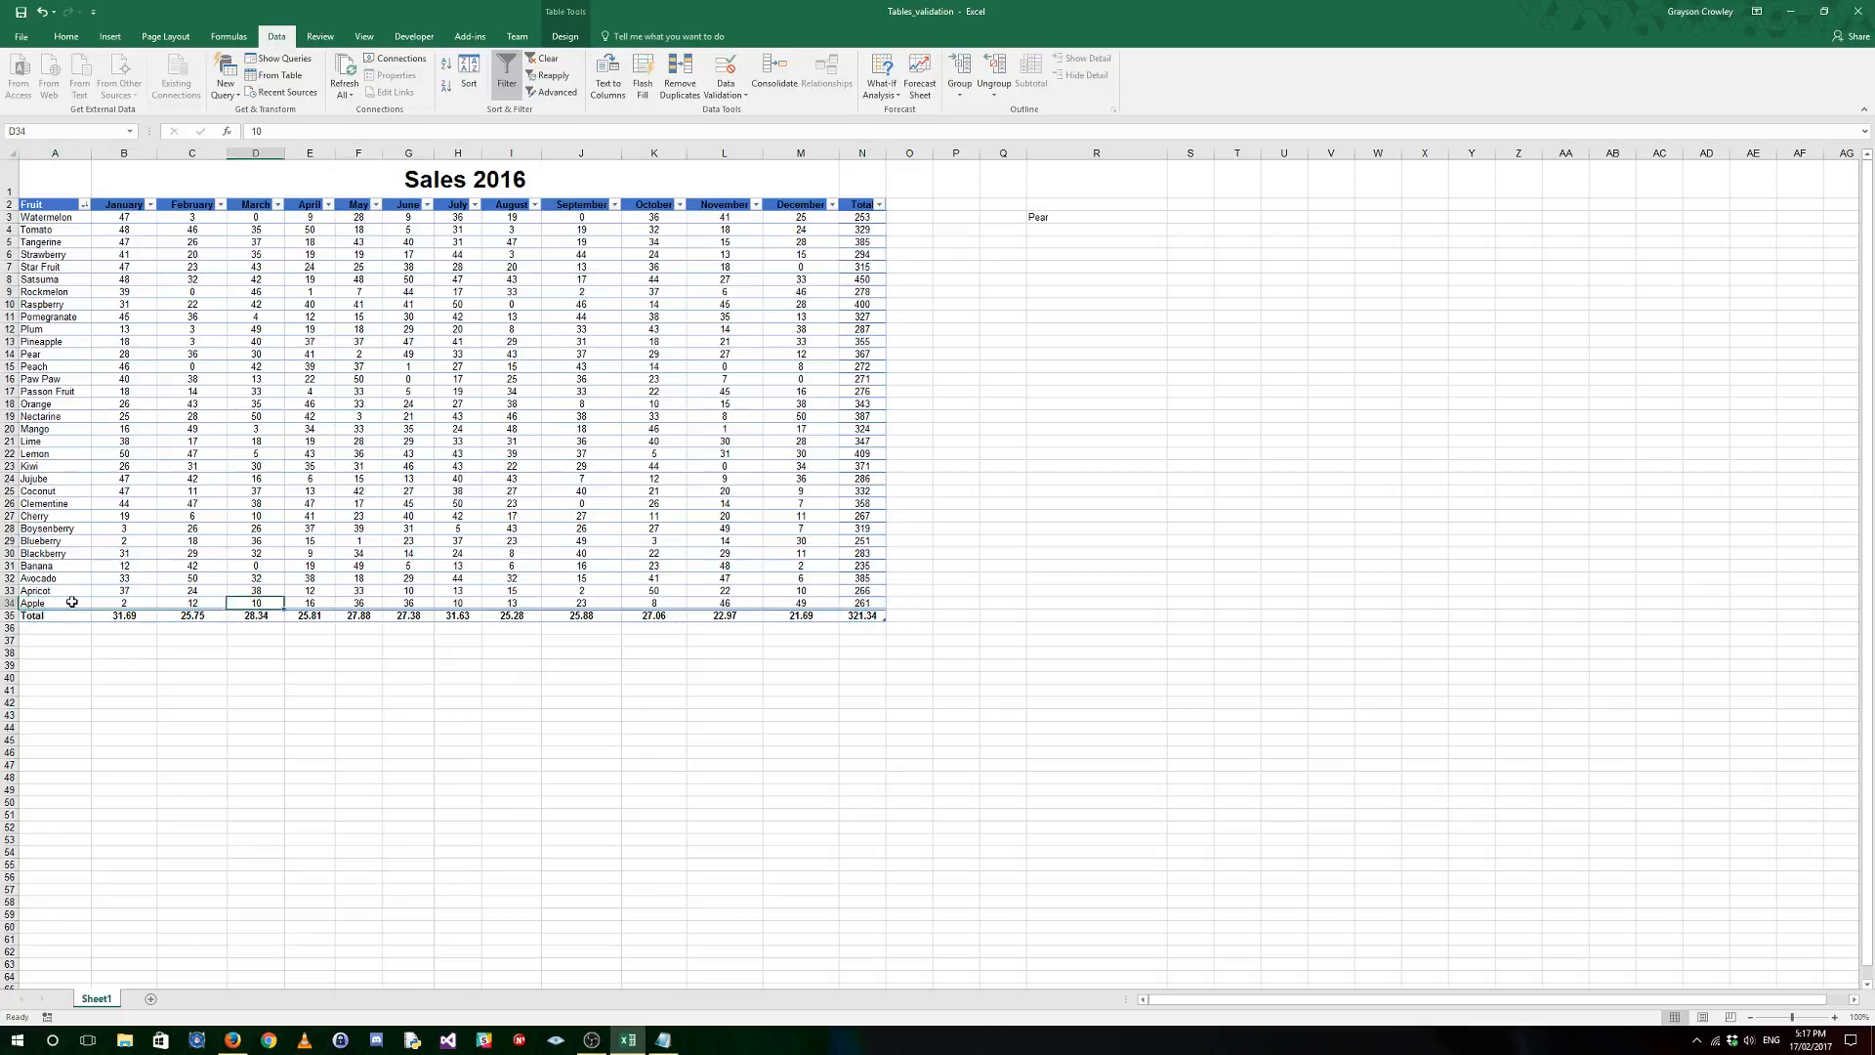
{"action": "key", "text": "Right"}
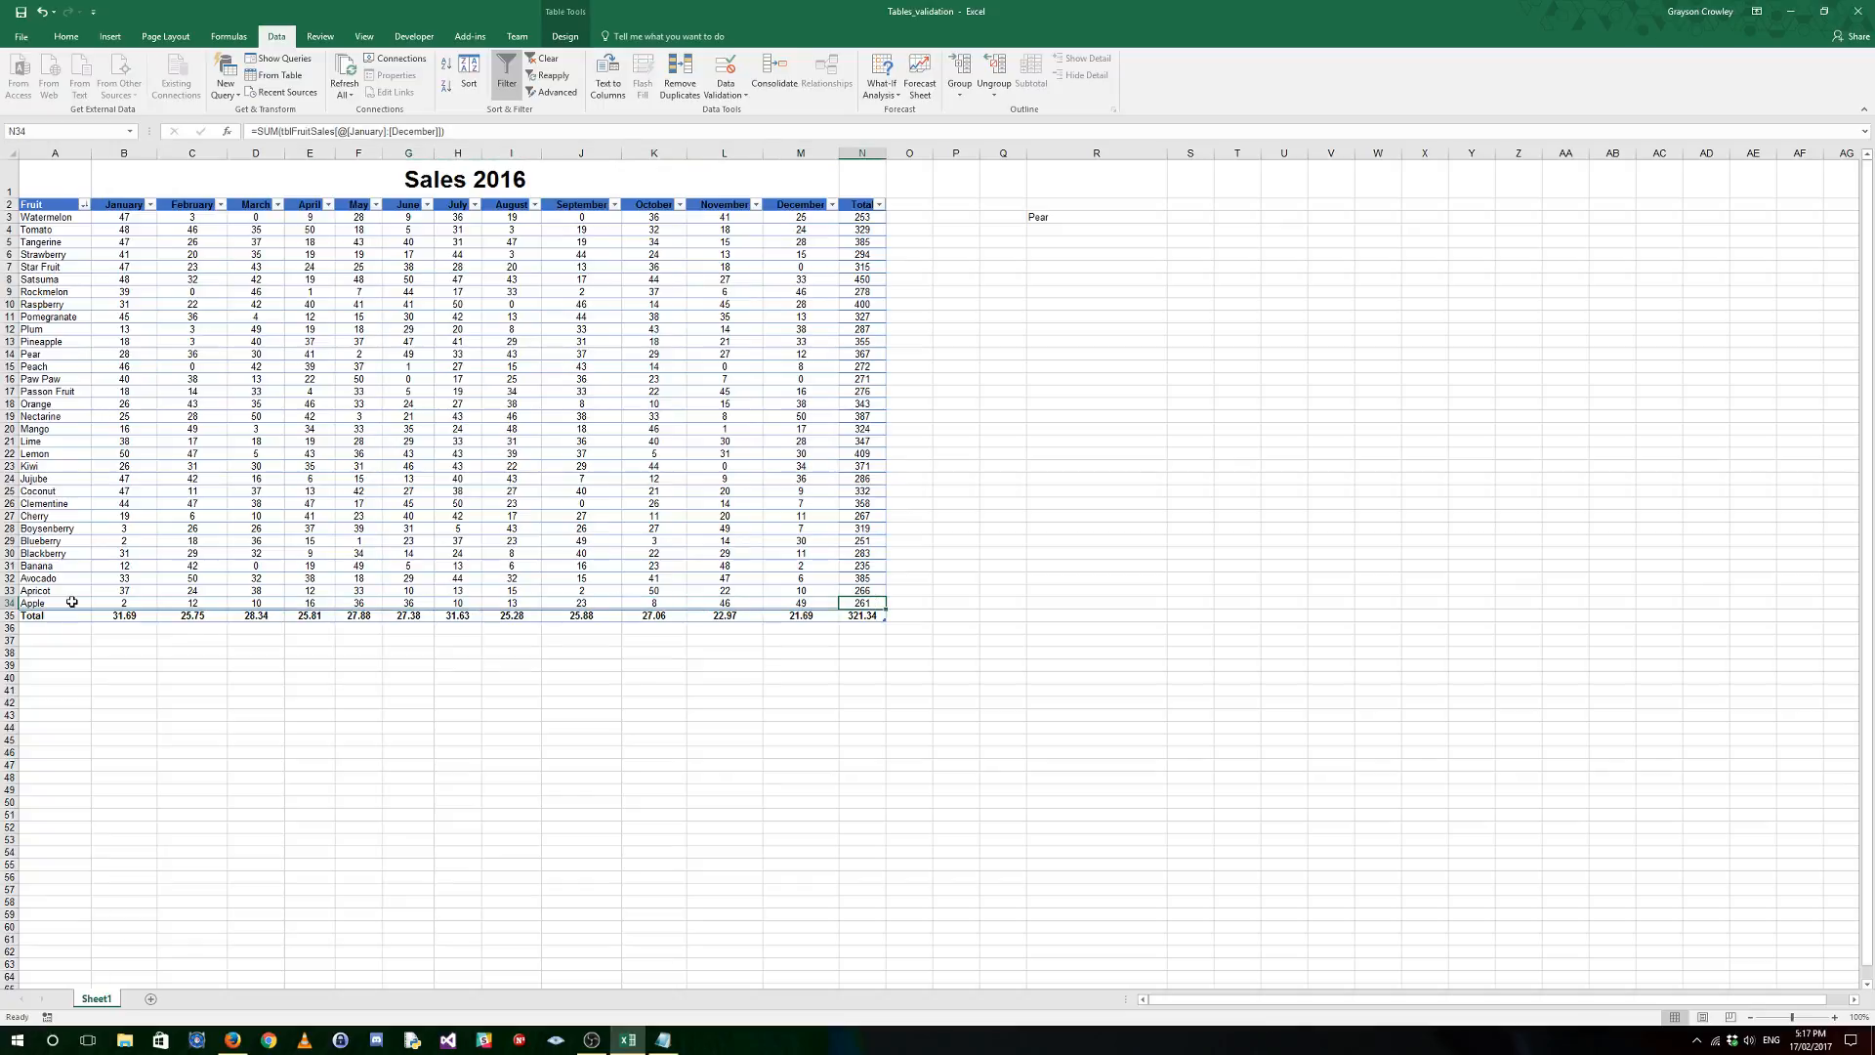
{"action": "key", "text": "Tab"}
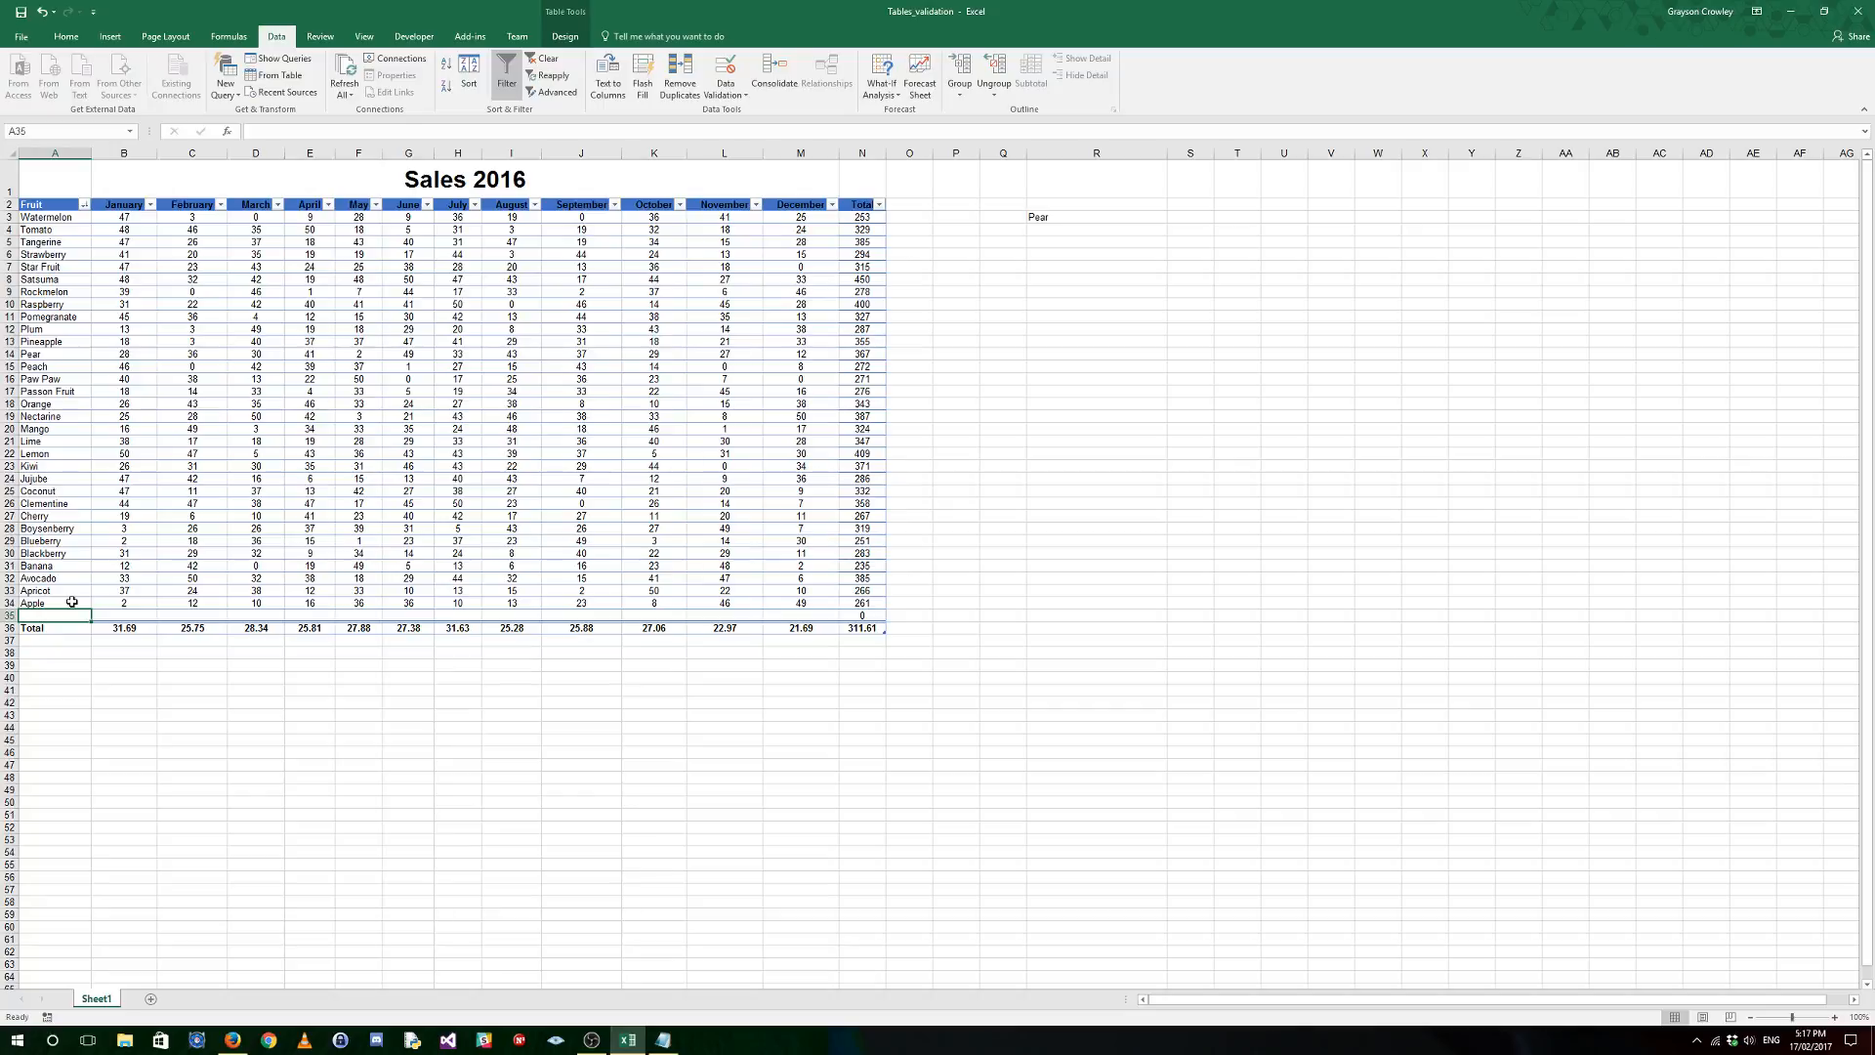
Step: Enter Potato as the fruit in A35 and the formula =RANDBETWEEN(0,50) as its January value
{"action": "type", "text": "Pota"}
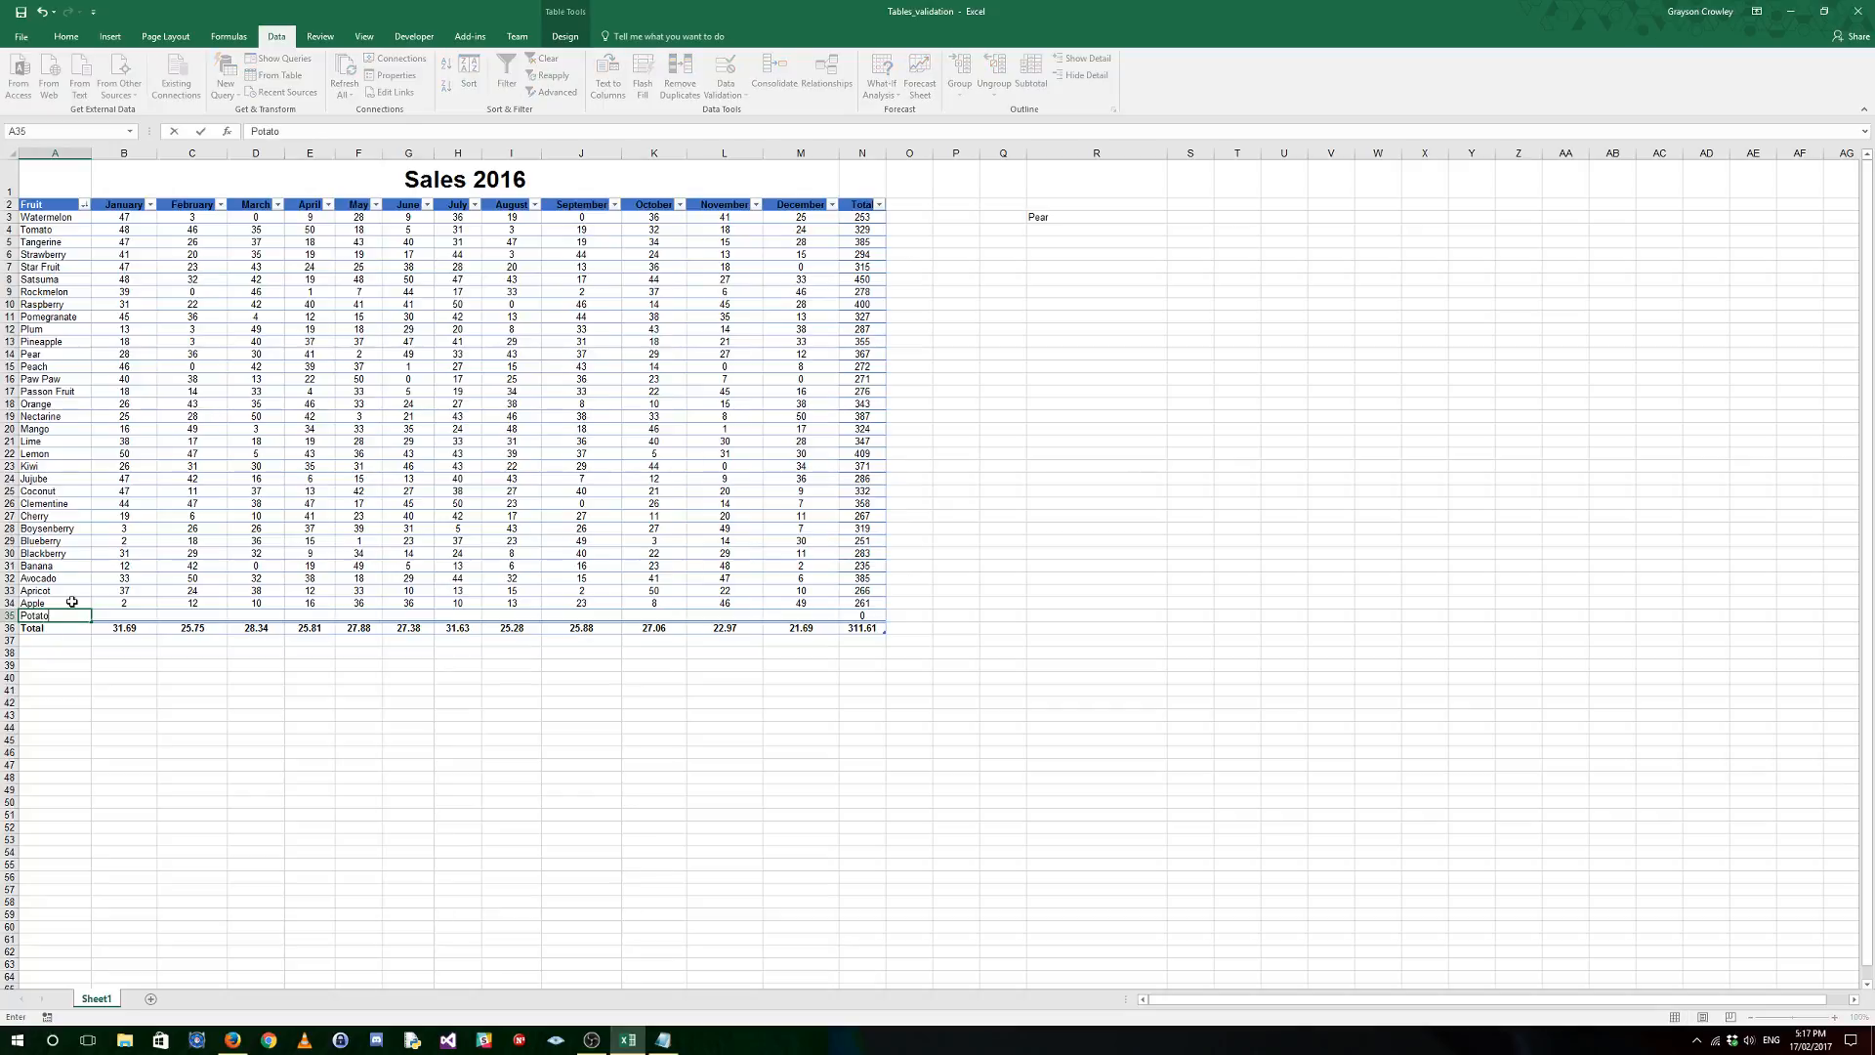
{"action": "type", "text": "to"}
{"action": "key", "text": "Tab"}
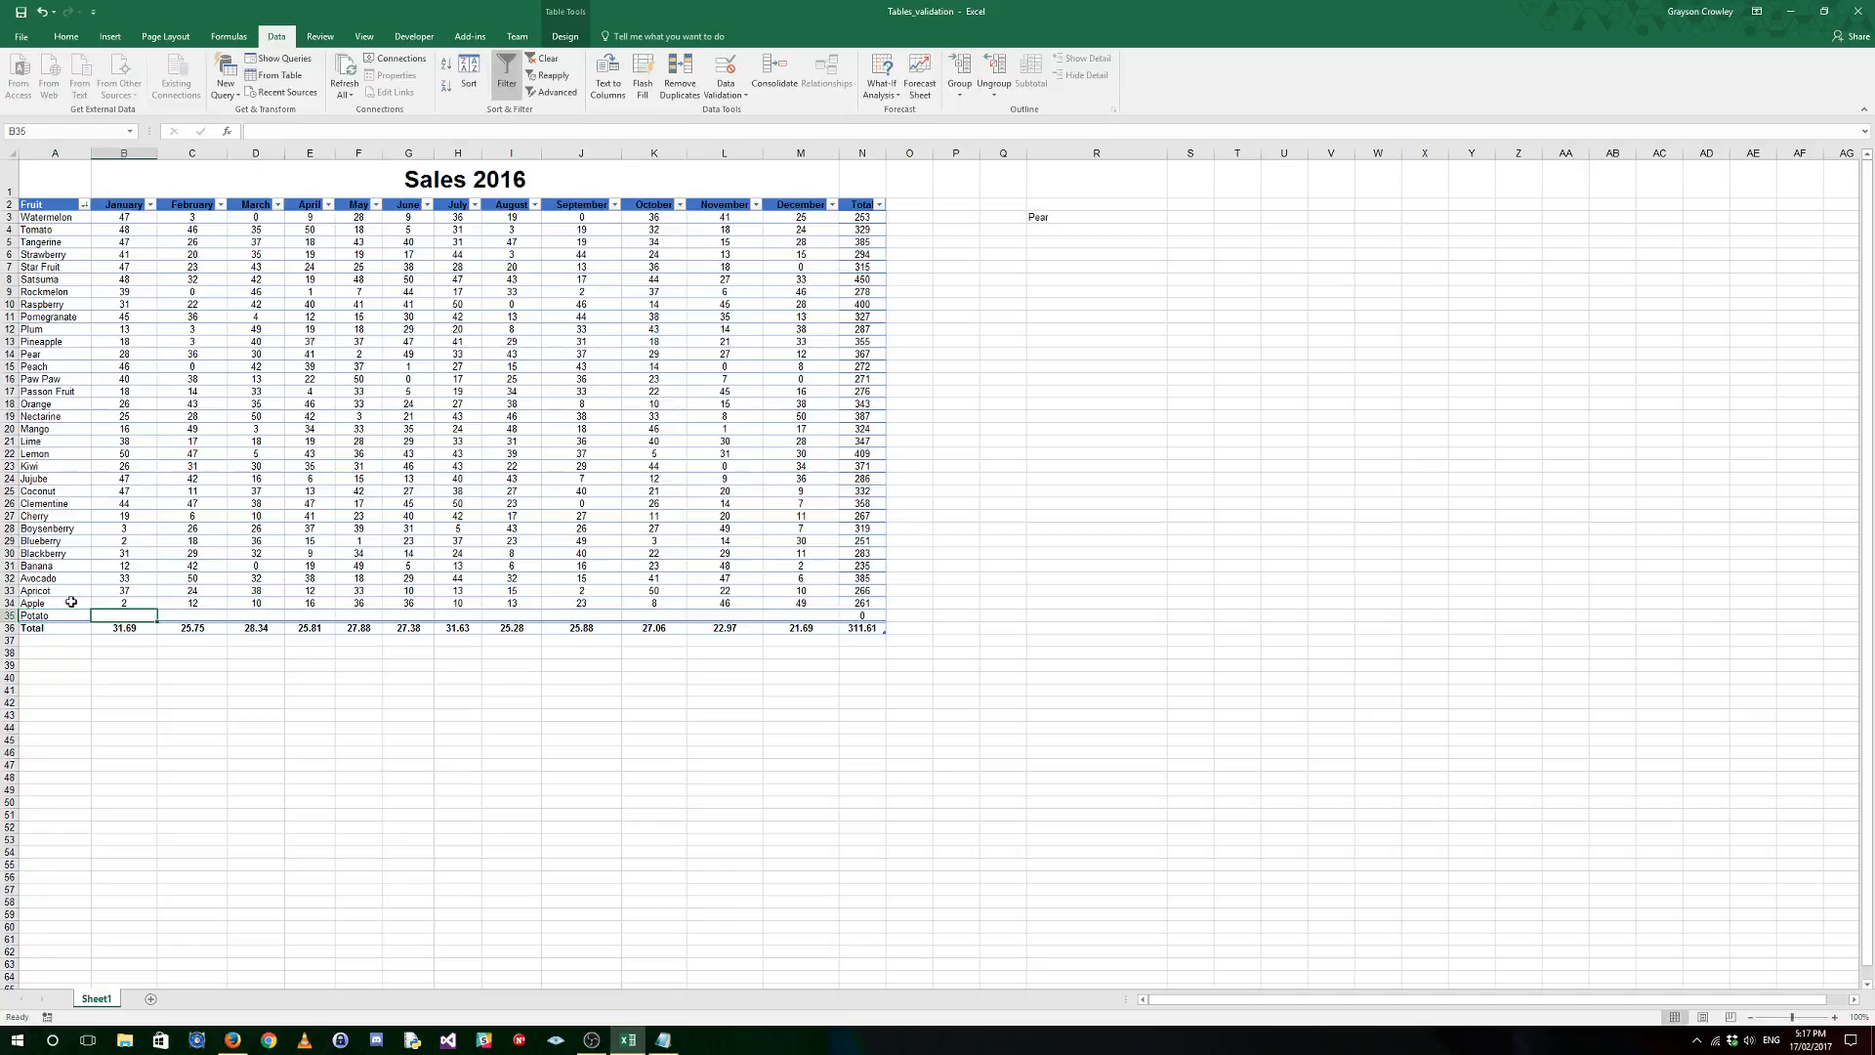
{"action": "type", "text": "=rand"}
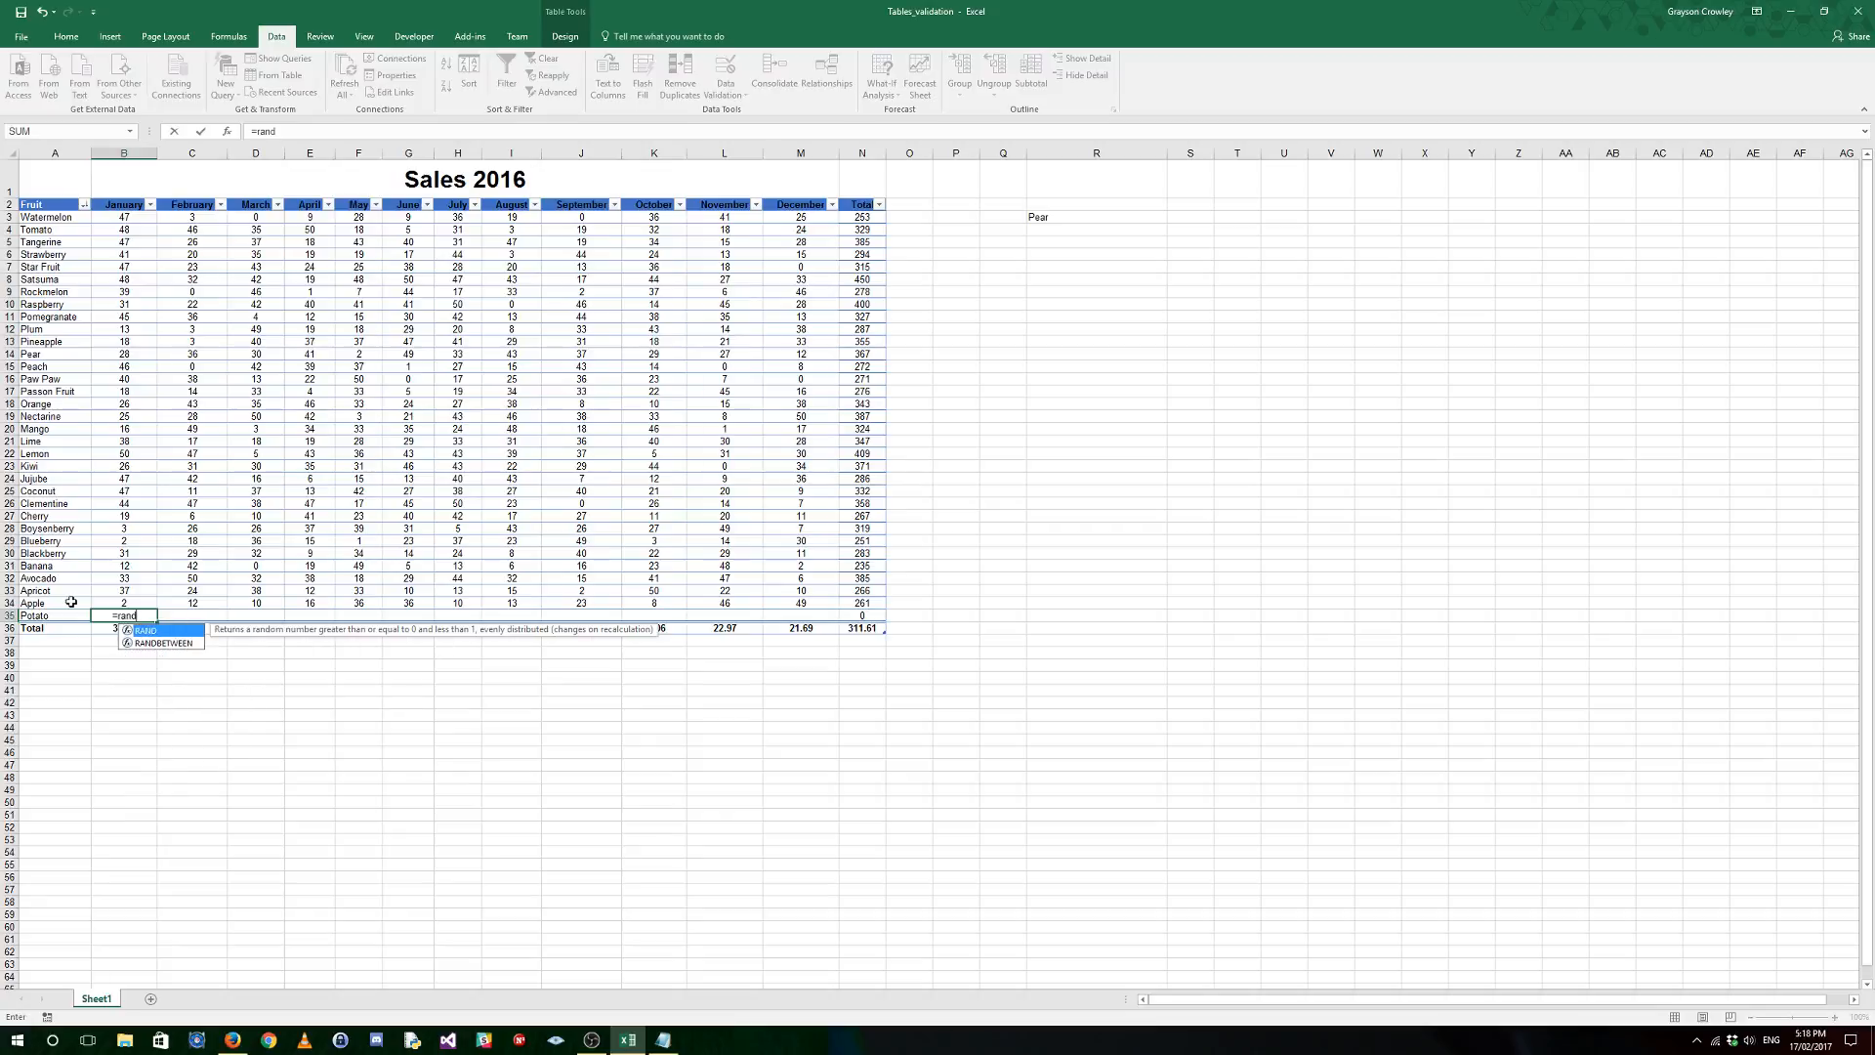
{"action": "key", "text": "Down"}
{"action": "key", "text": "Tab"}
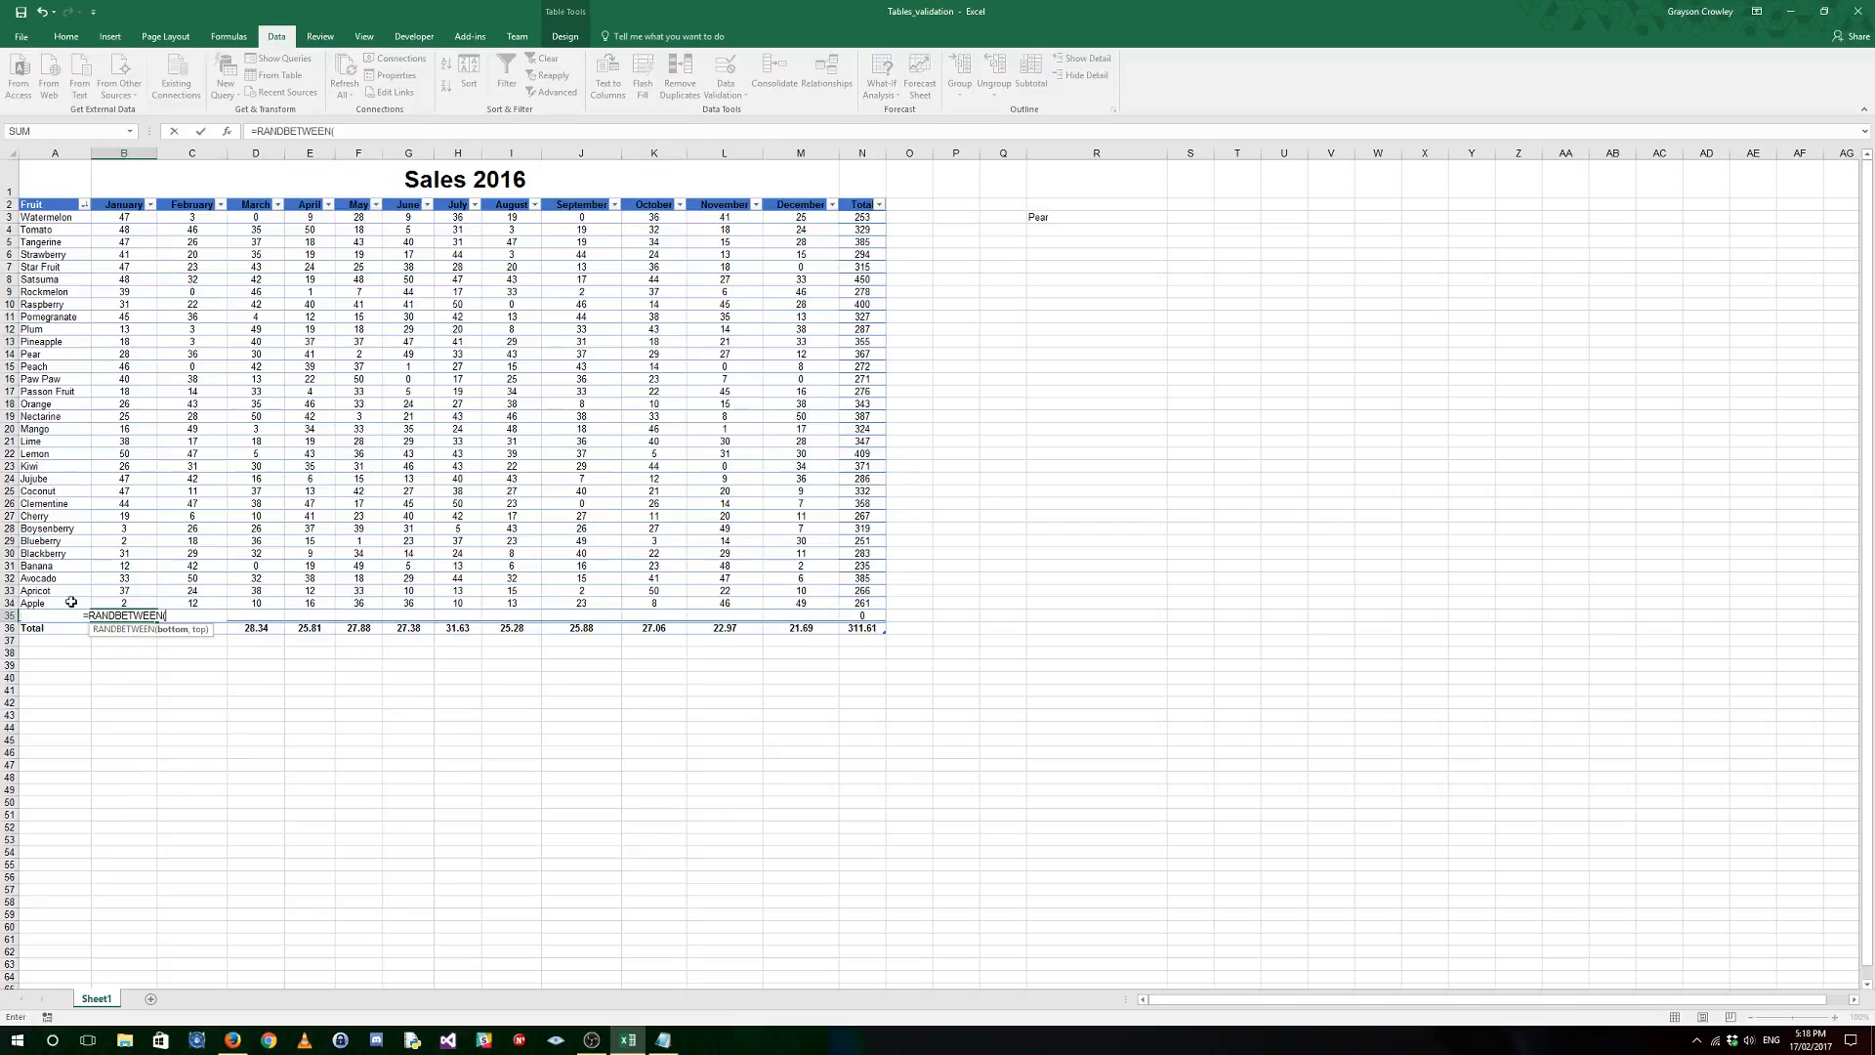
{"action": "type", "text": "0,50"}
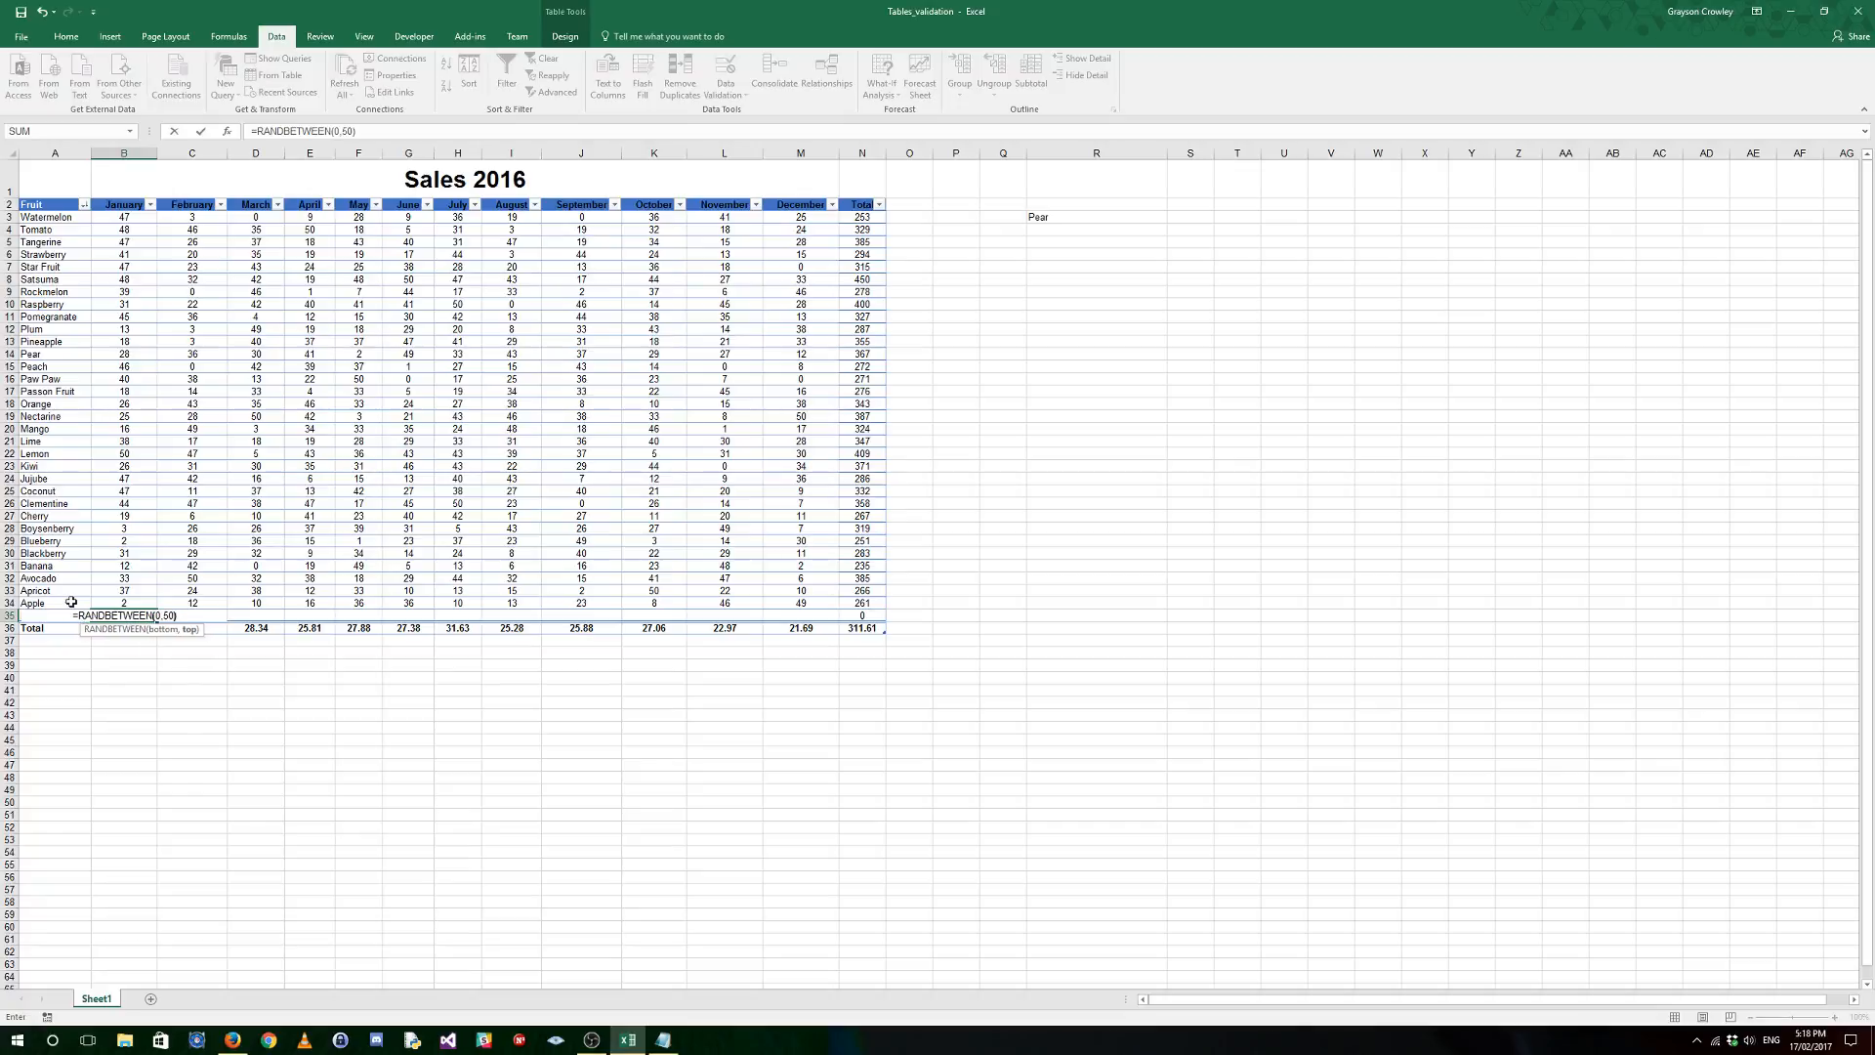
{"action": "key", "text": "Tab"}
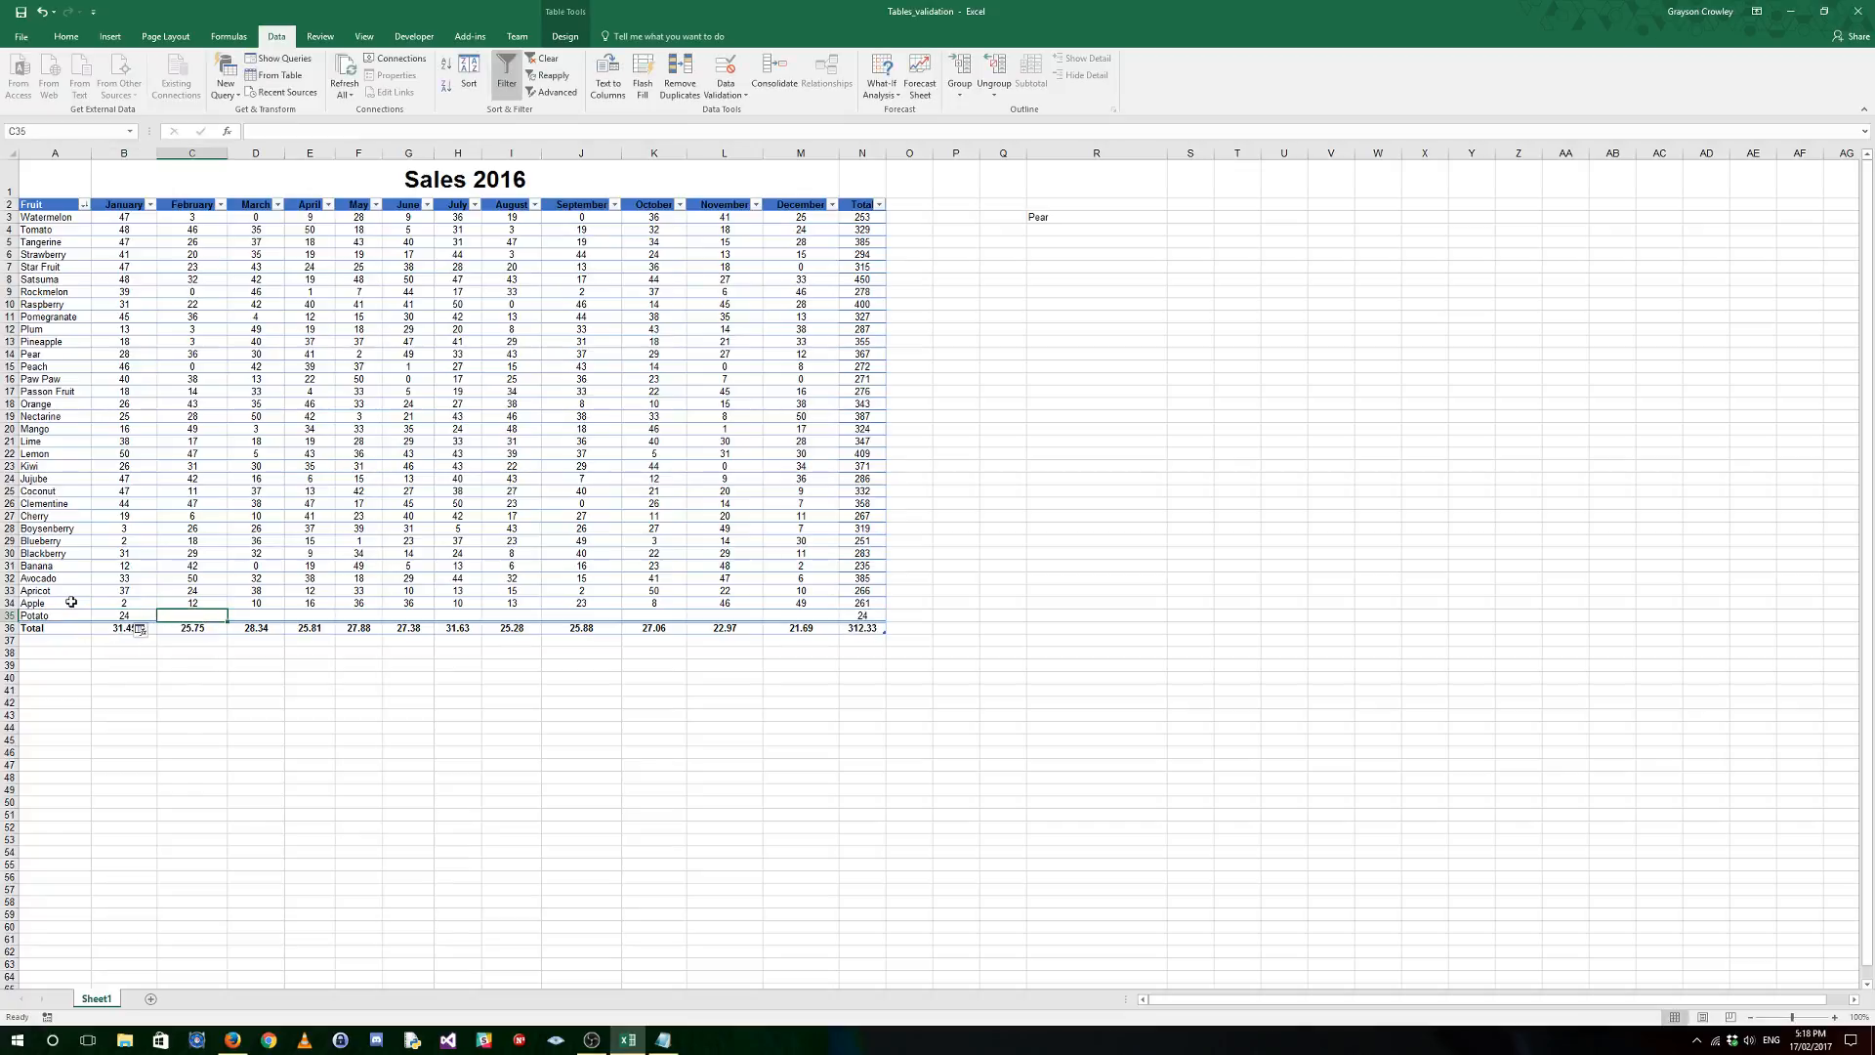
Step: Fill Potato's January random-number formula across the row through December
{"action": "left_click", "coordinate": [146, 615]}
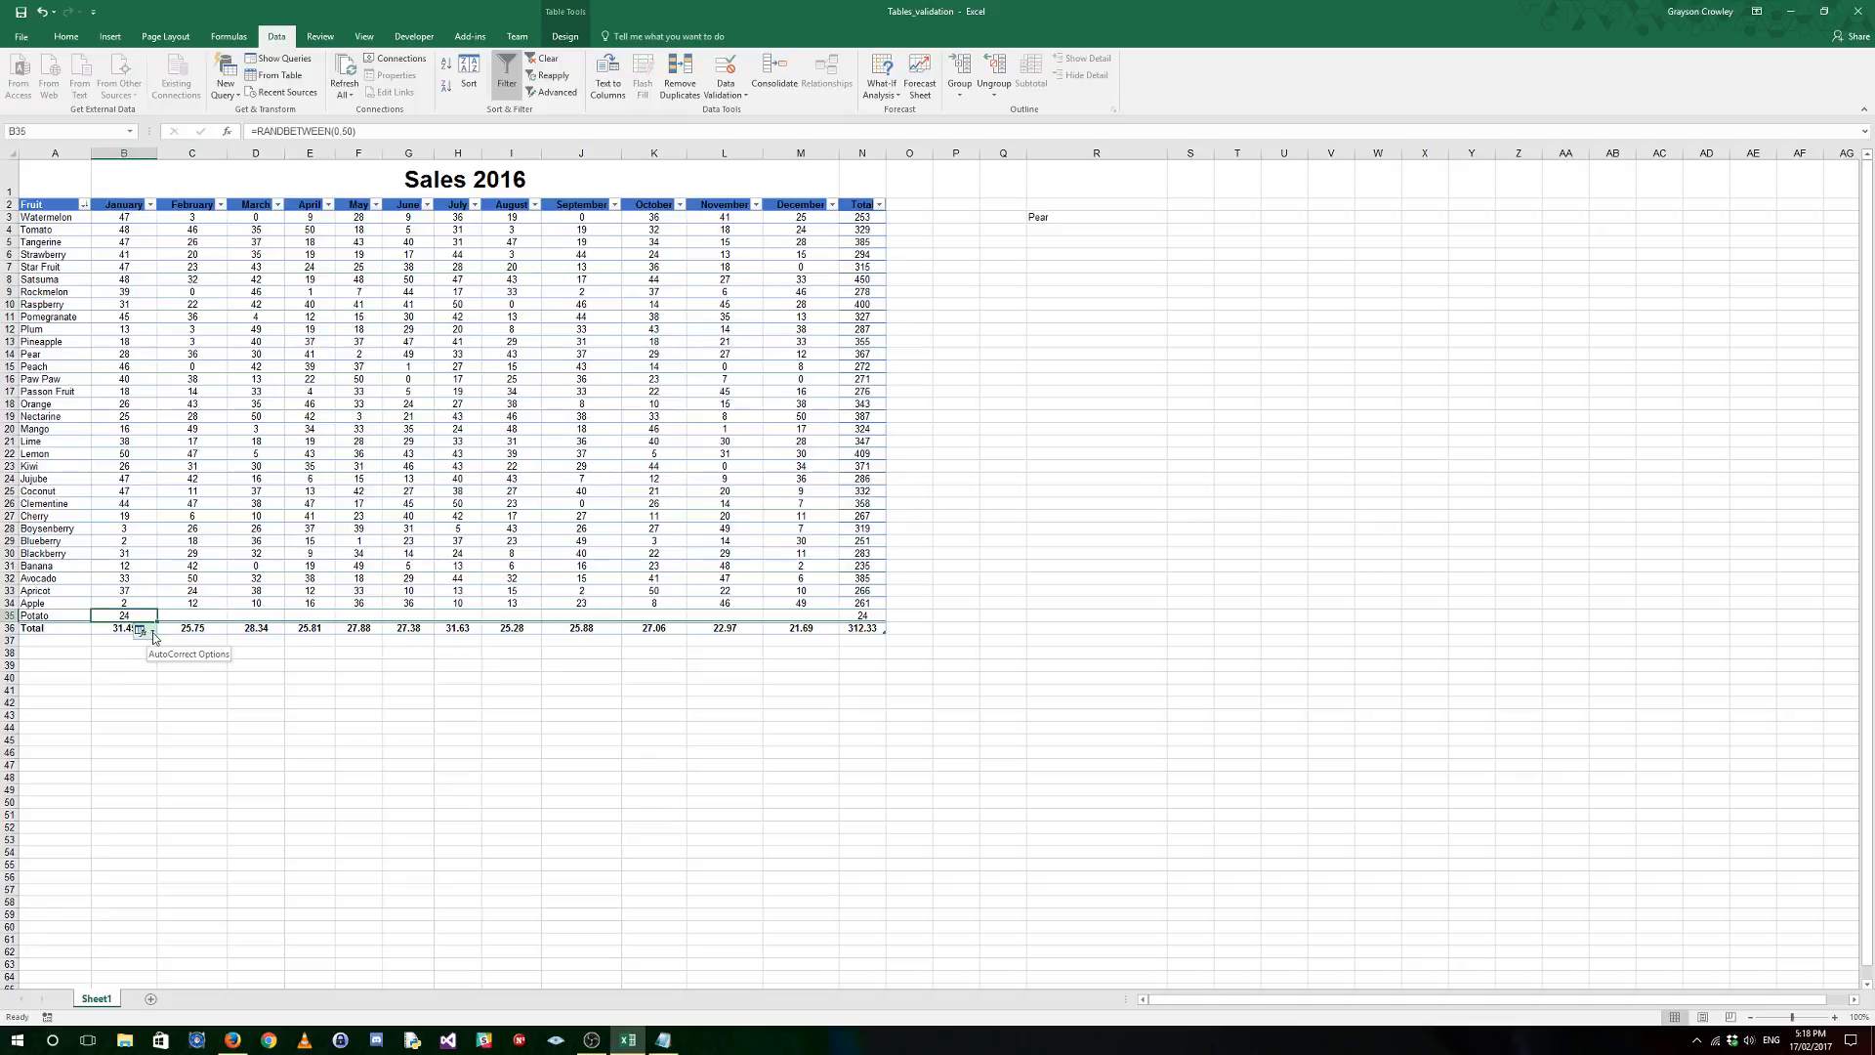
{"action": "left_click", "coordinate": [153, 636]}
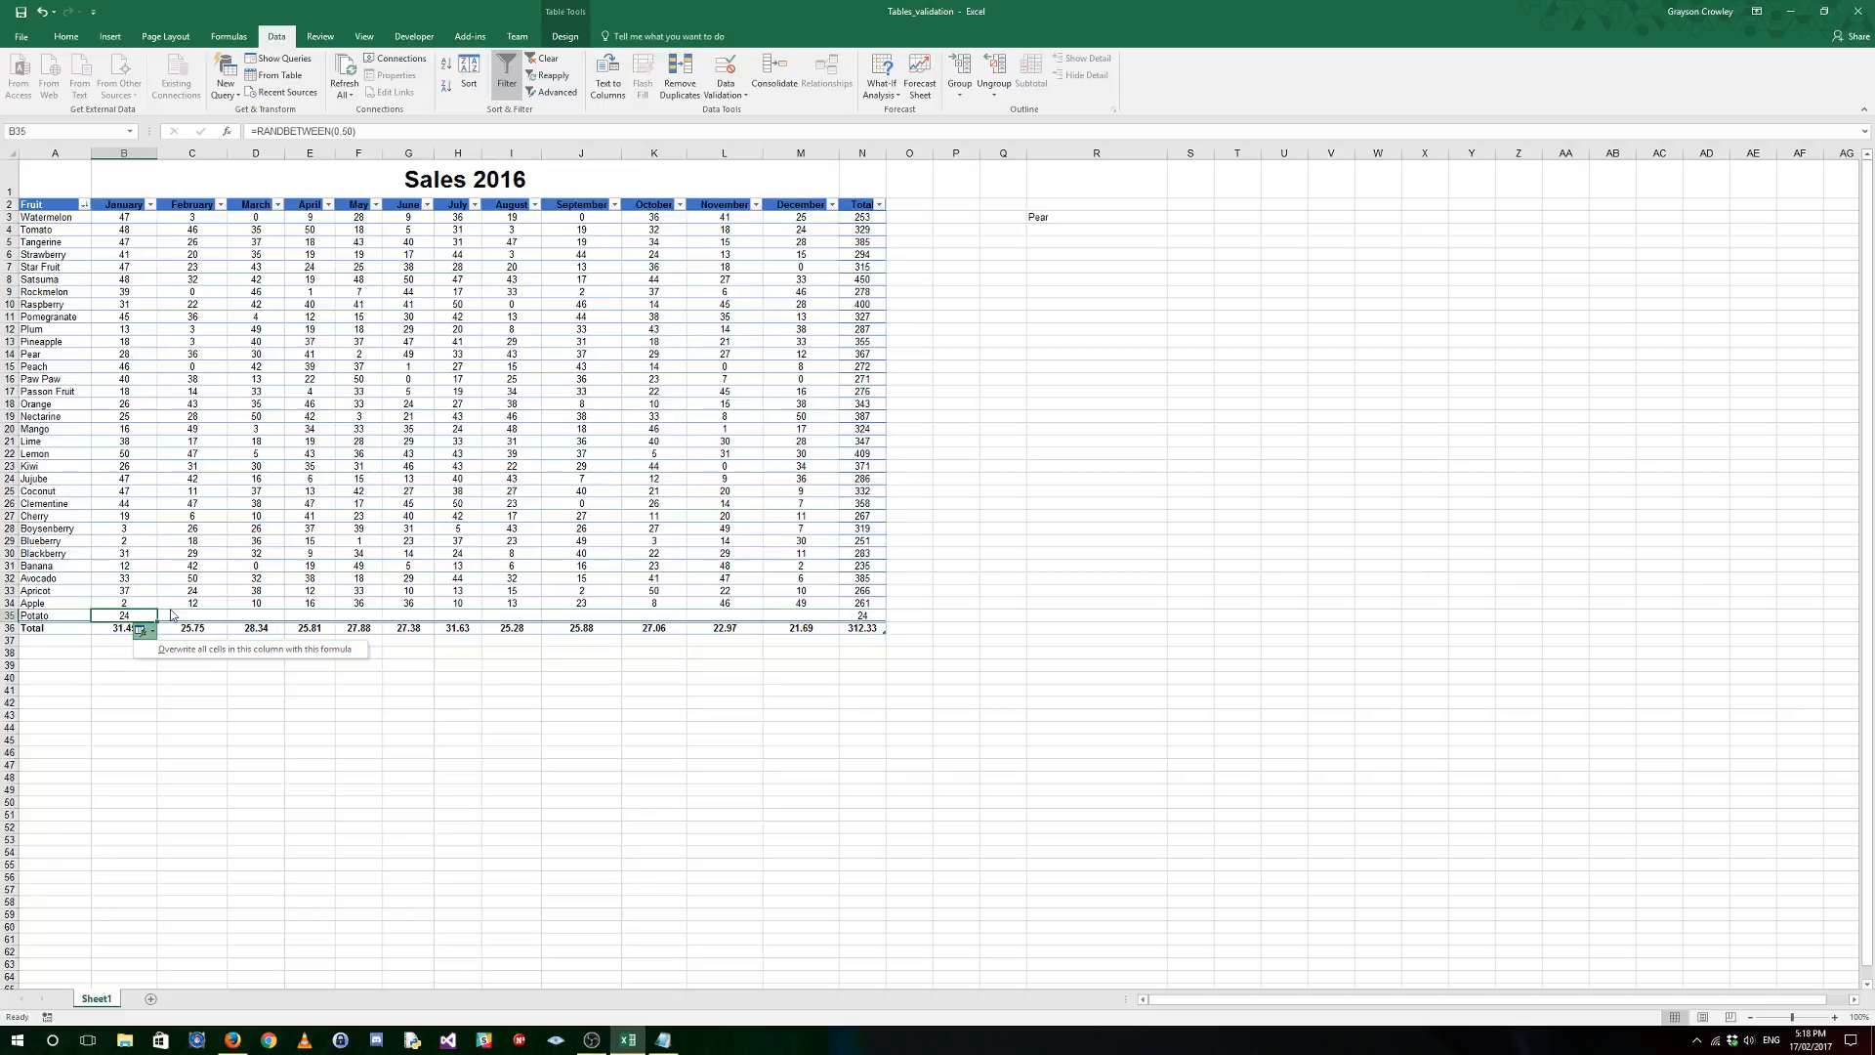
{"action": "left_click", "coordinate": [119, 618]}
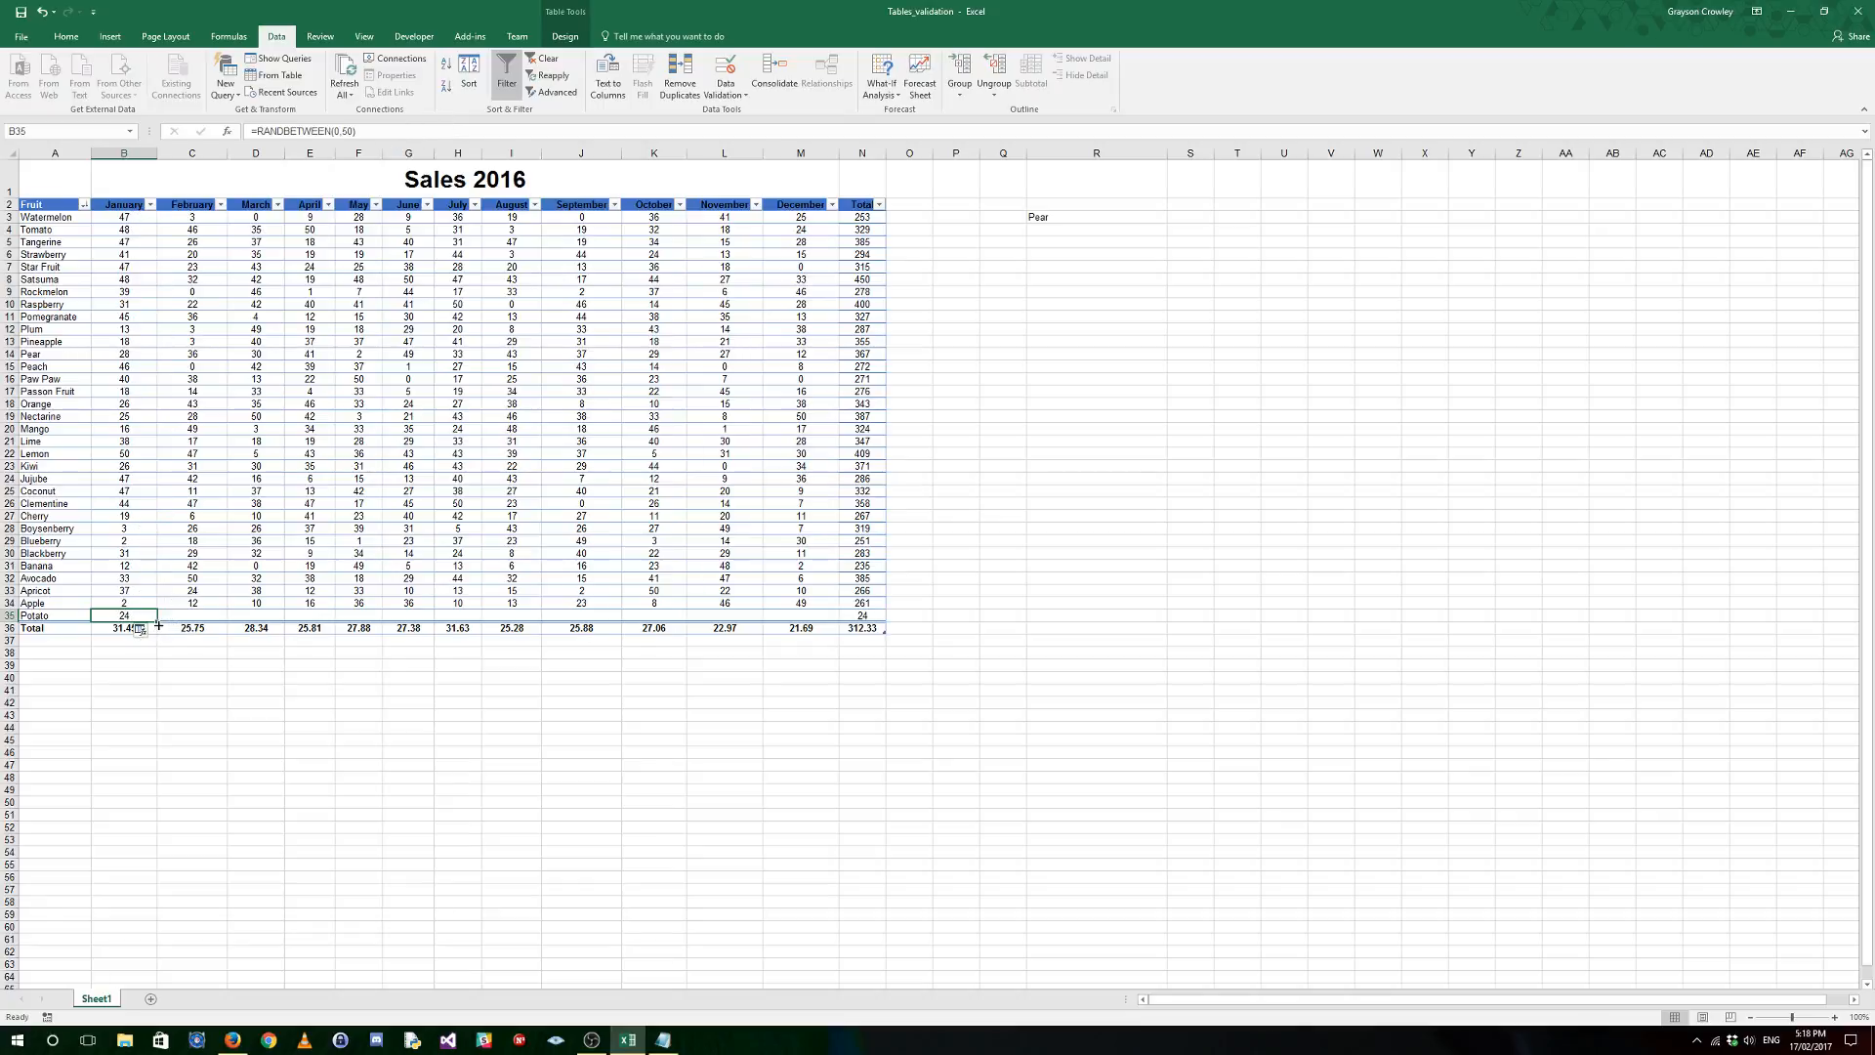
{"action": "left_click_drag", "start_coordinate": [158, 621], "coordinate": [834, 629]}
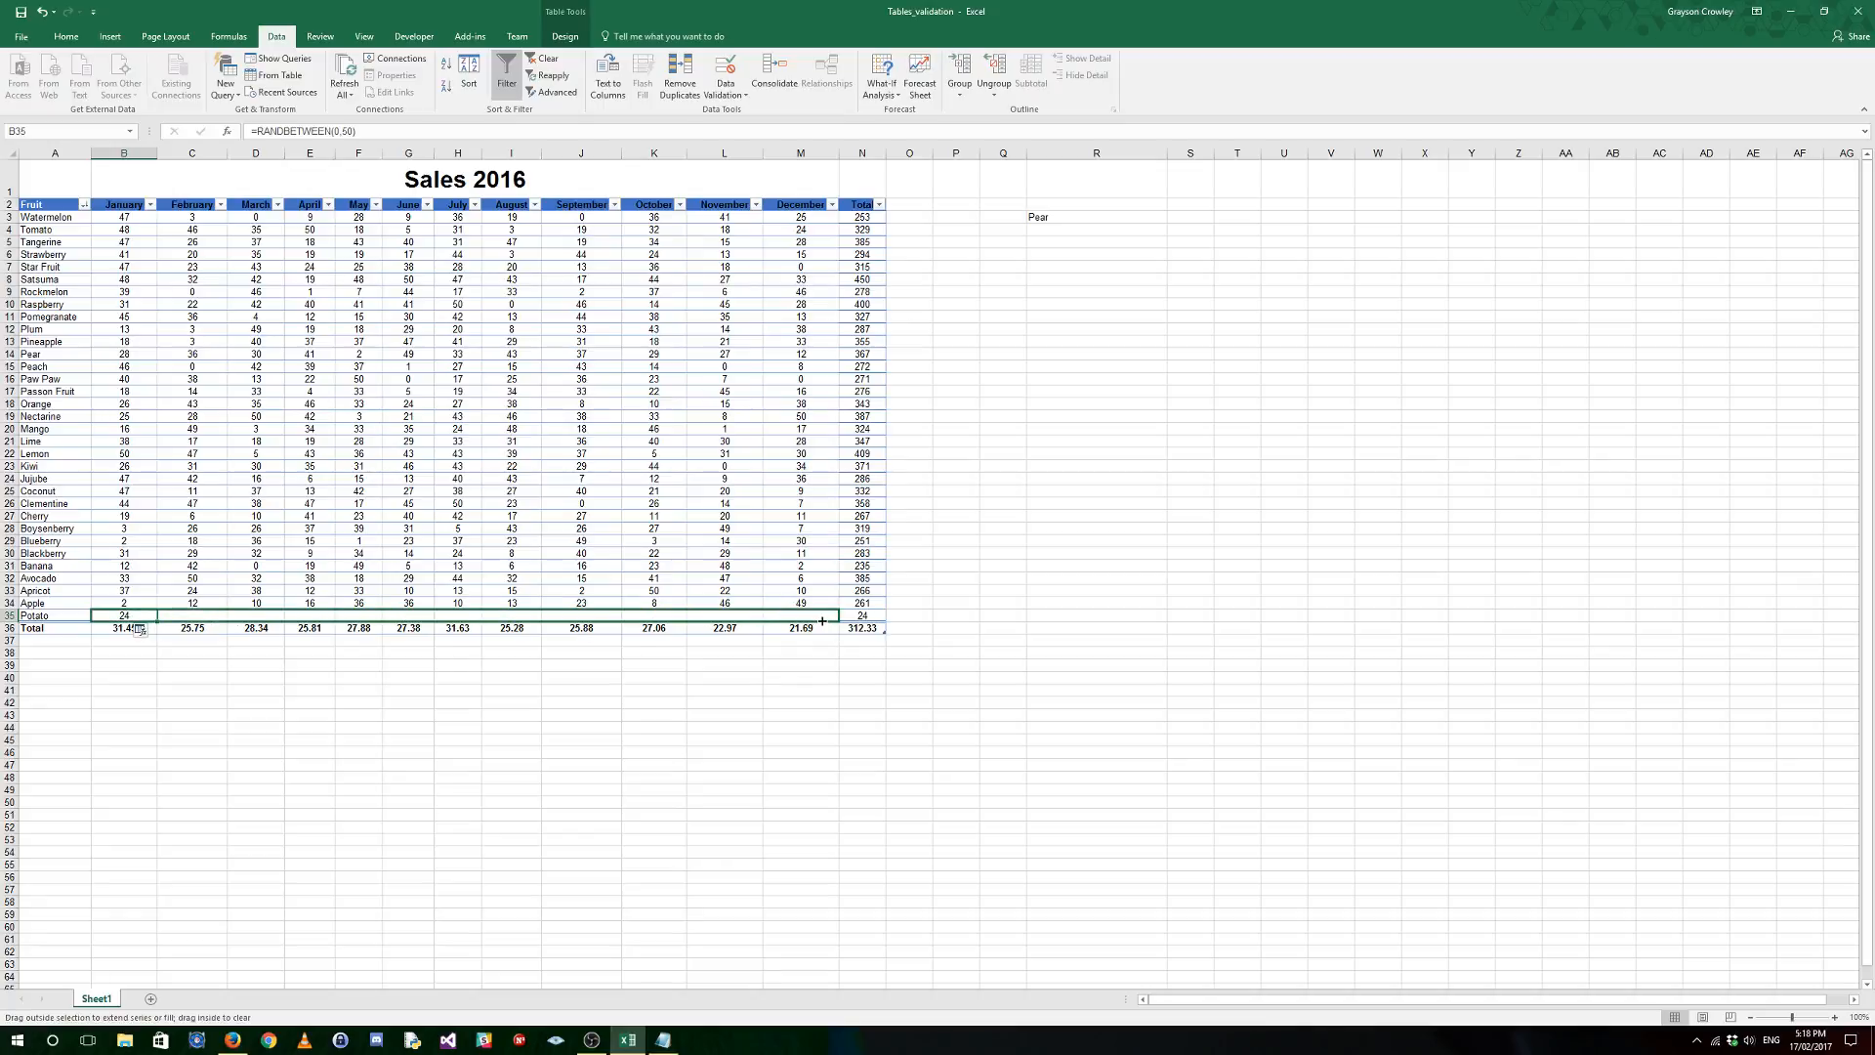
{"action": "left_click_drag", "start_coordinate": [823, 621], "coordinate": [119, 617]}
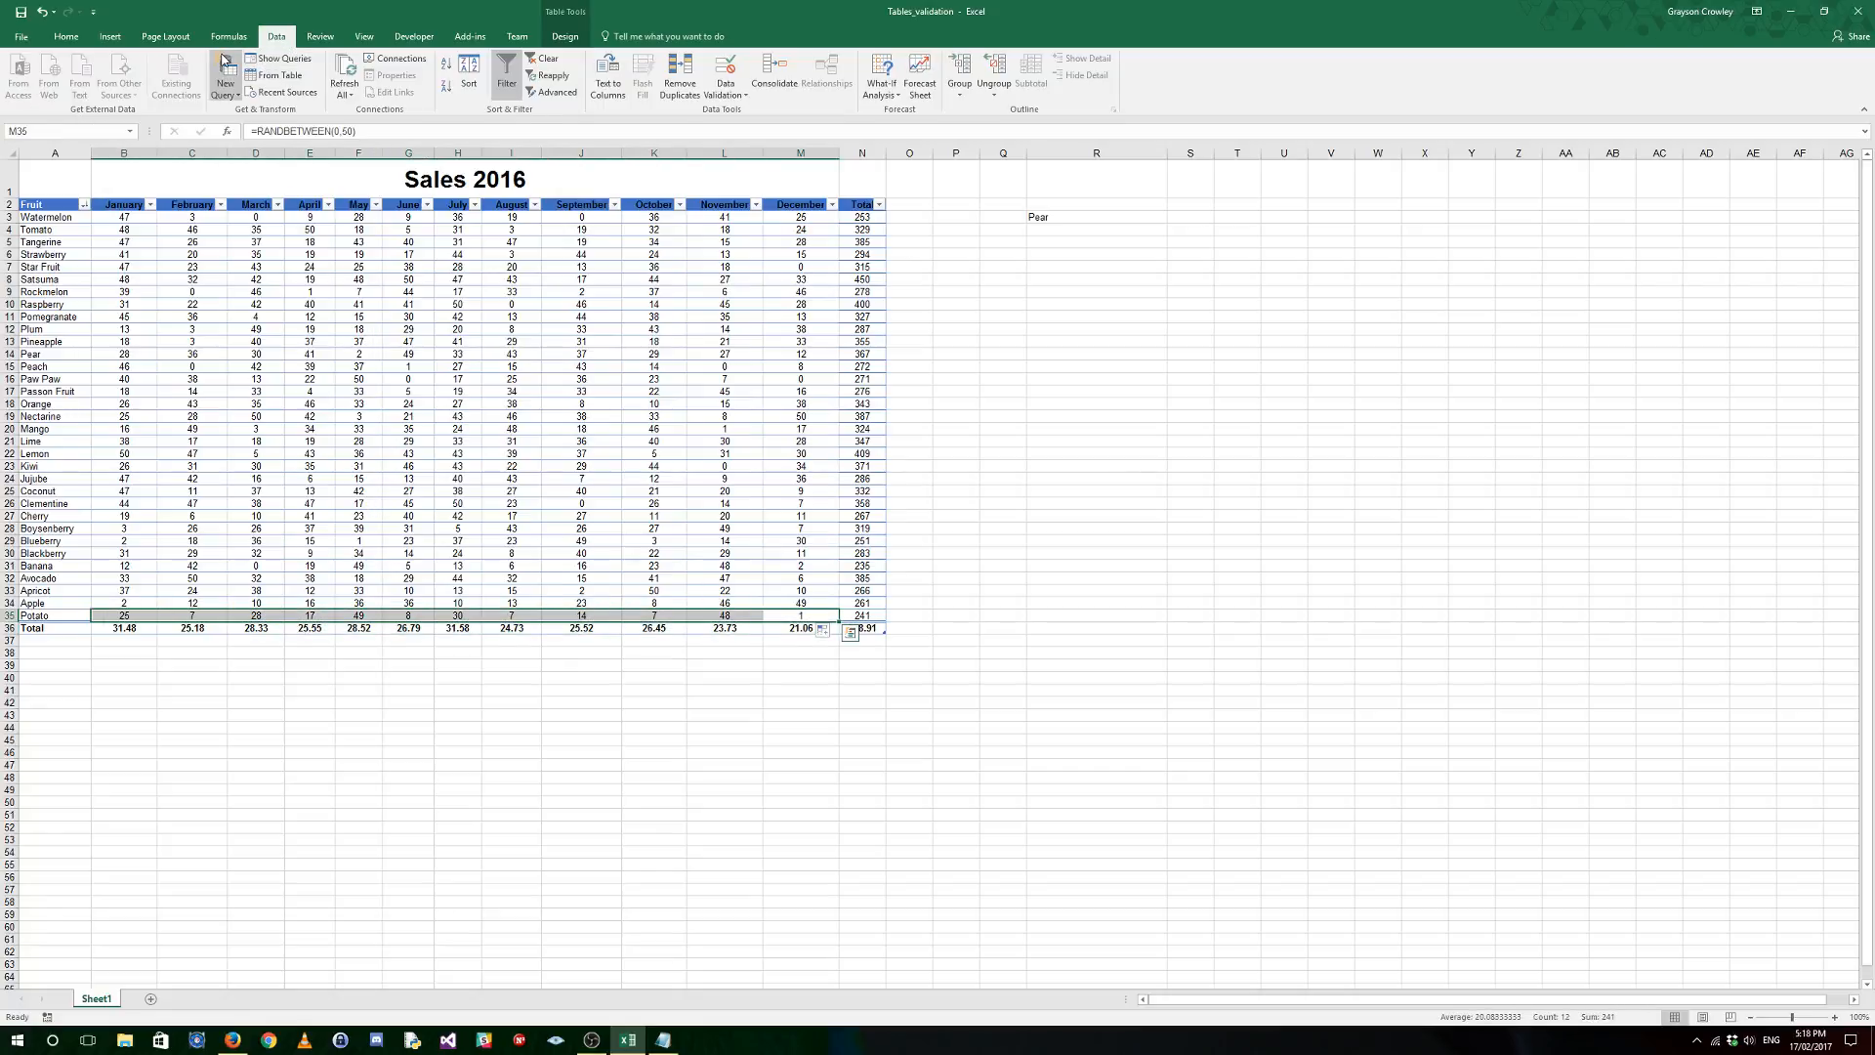
Step: Copy Potato's January to December cells and paste them back in place as values only
{"action": "left_click", "coordinate": [59, 39]}
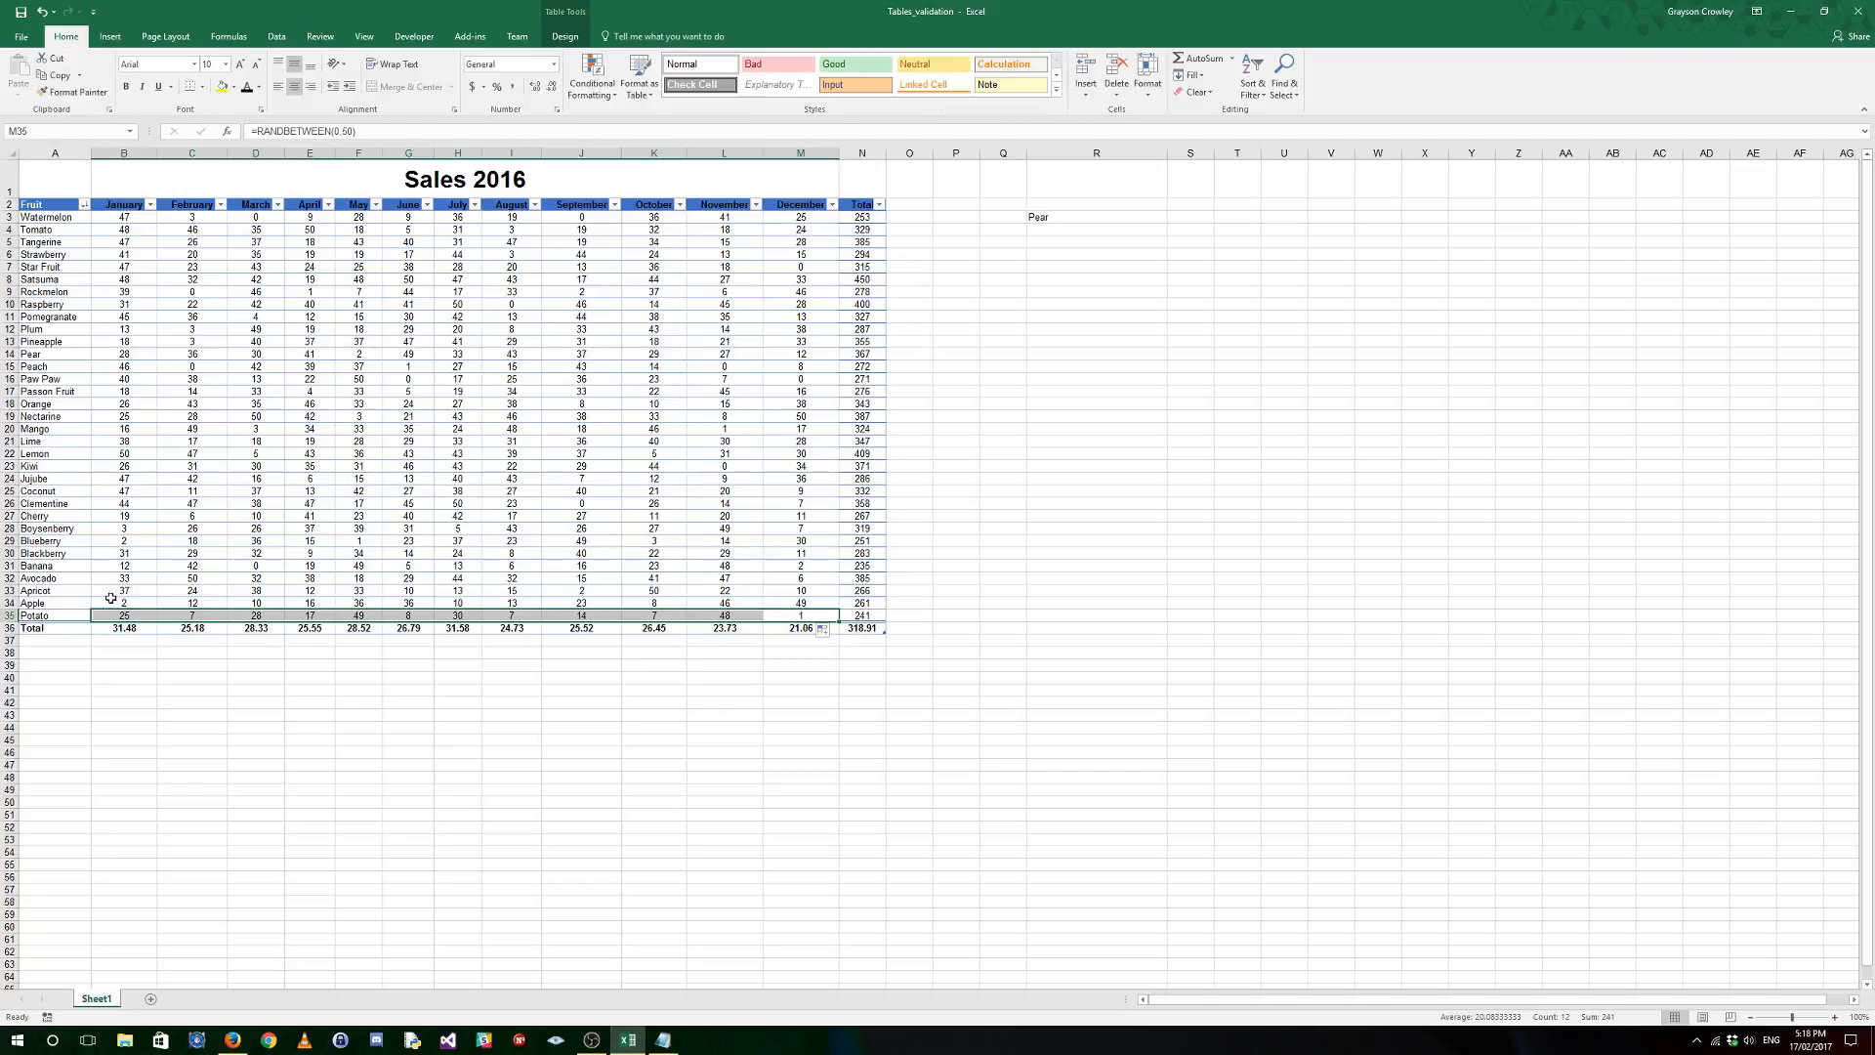
{"action": "key", "text": "ctrl+c"}
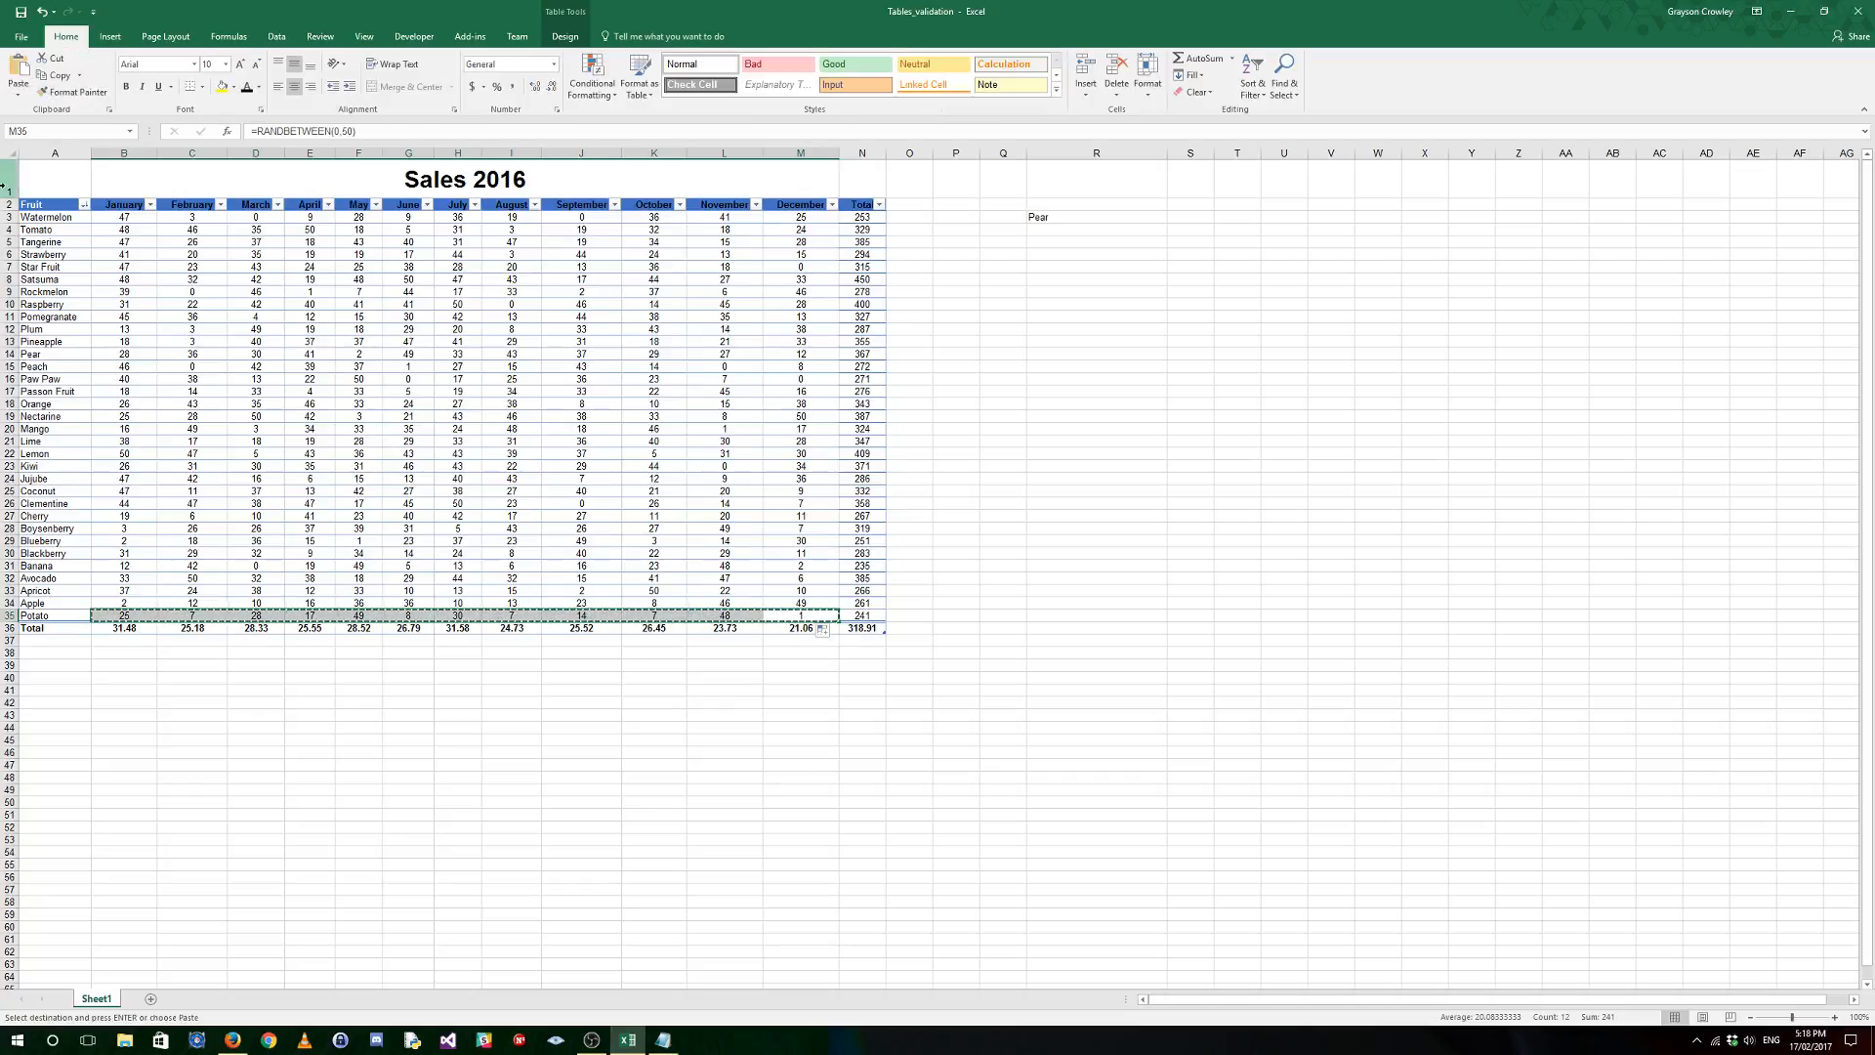
{"action": "left_click", "coordinate": [19, 86]}
{"action": "left_click", "coordinate": [15, 191]}
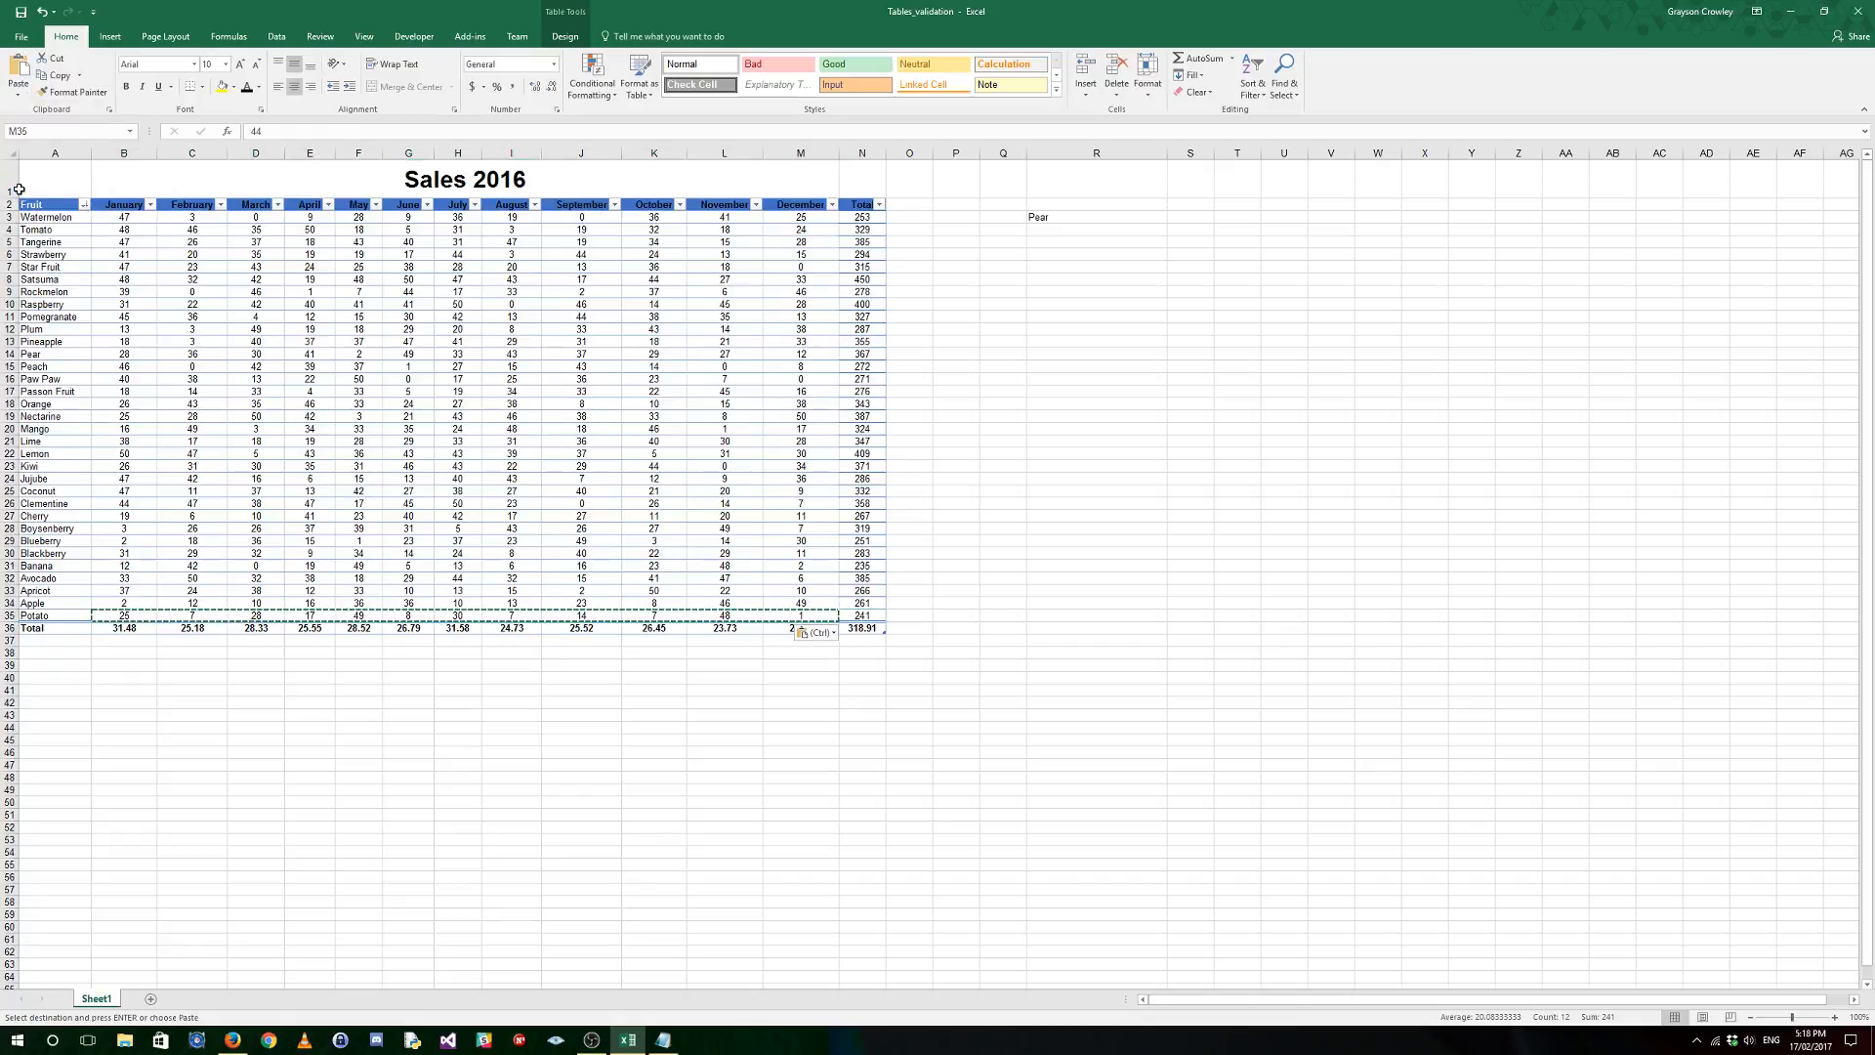
{"action": "left_click", "coordinate": [517, 491]}
{"action": "key", "text": "Escape"}
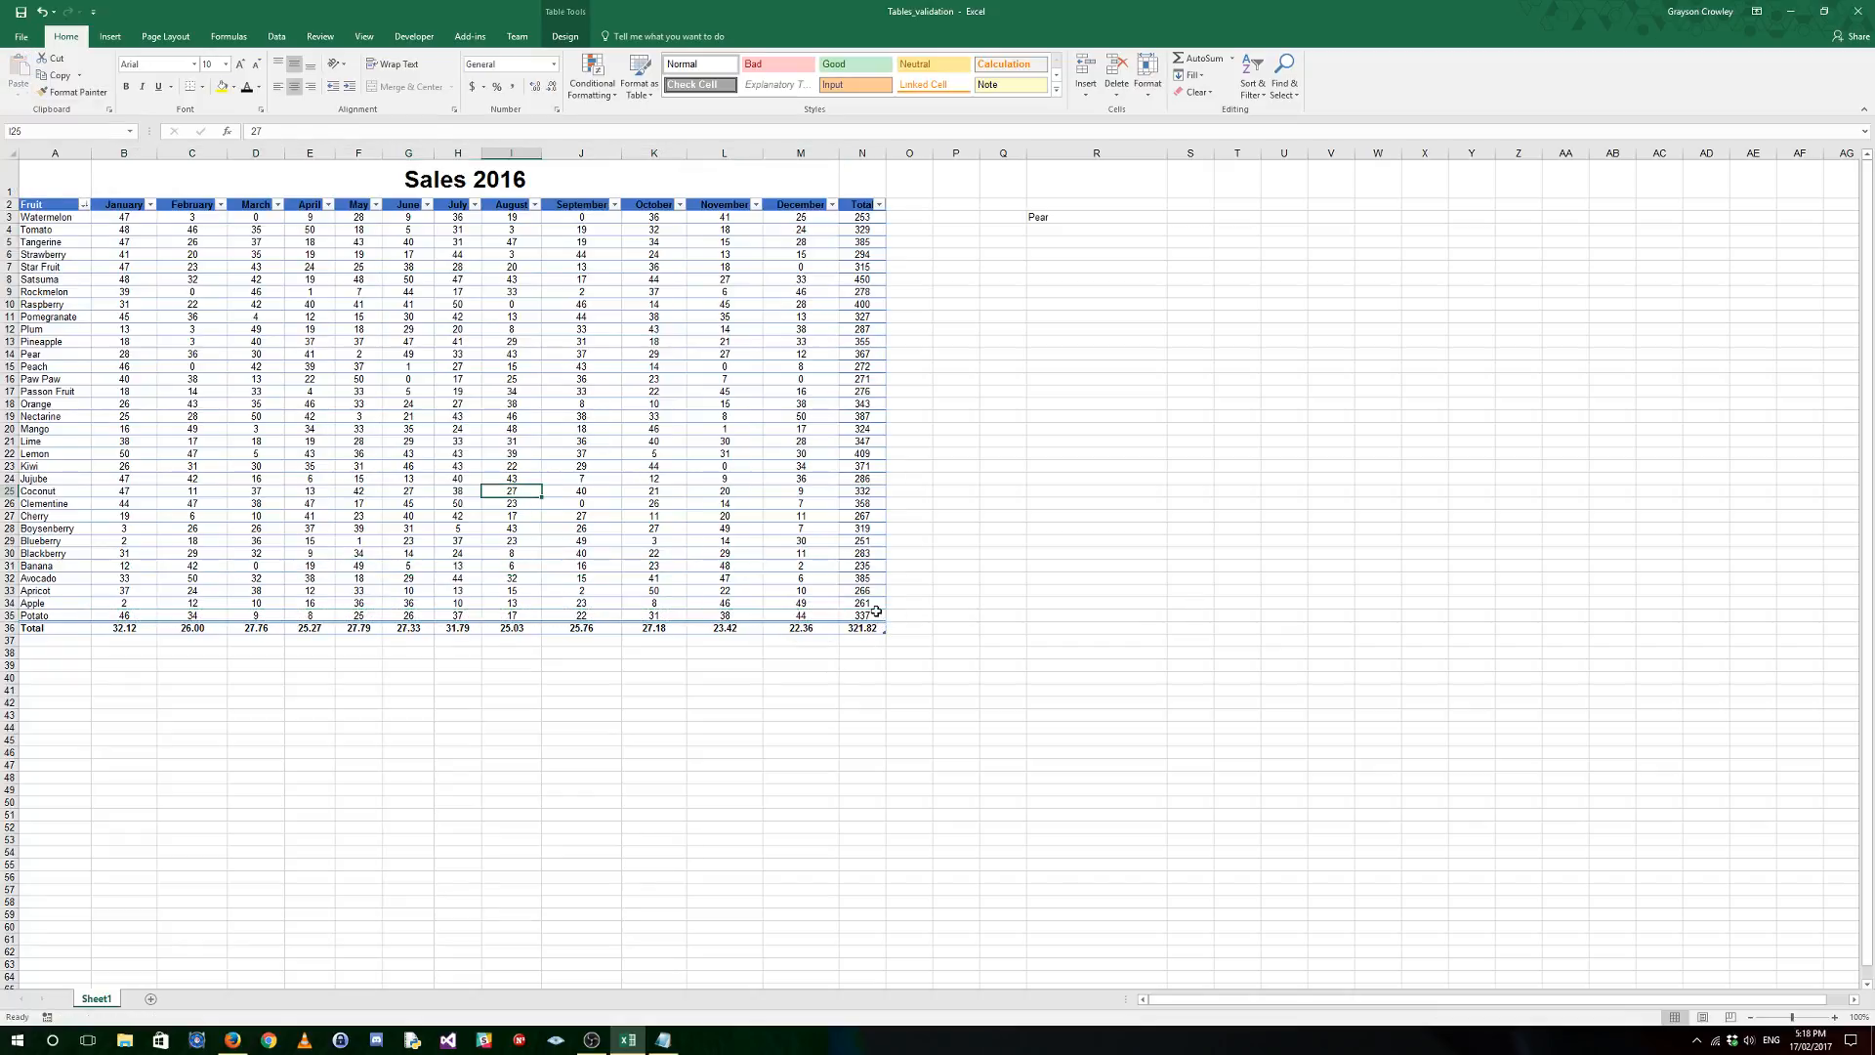
Step: Check the formula in Potato's Total cell, and choose Potato from the validation list in R3
{"action": "left_click", "coordinate": [876, 614]}
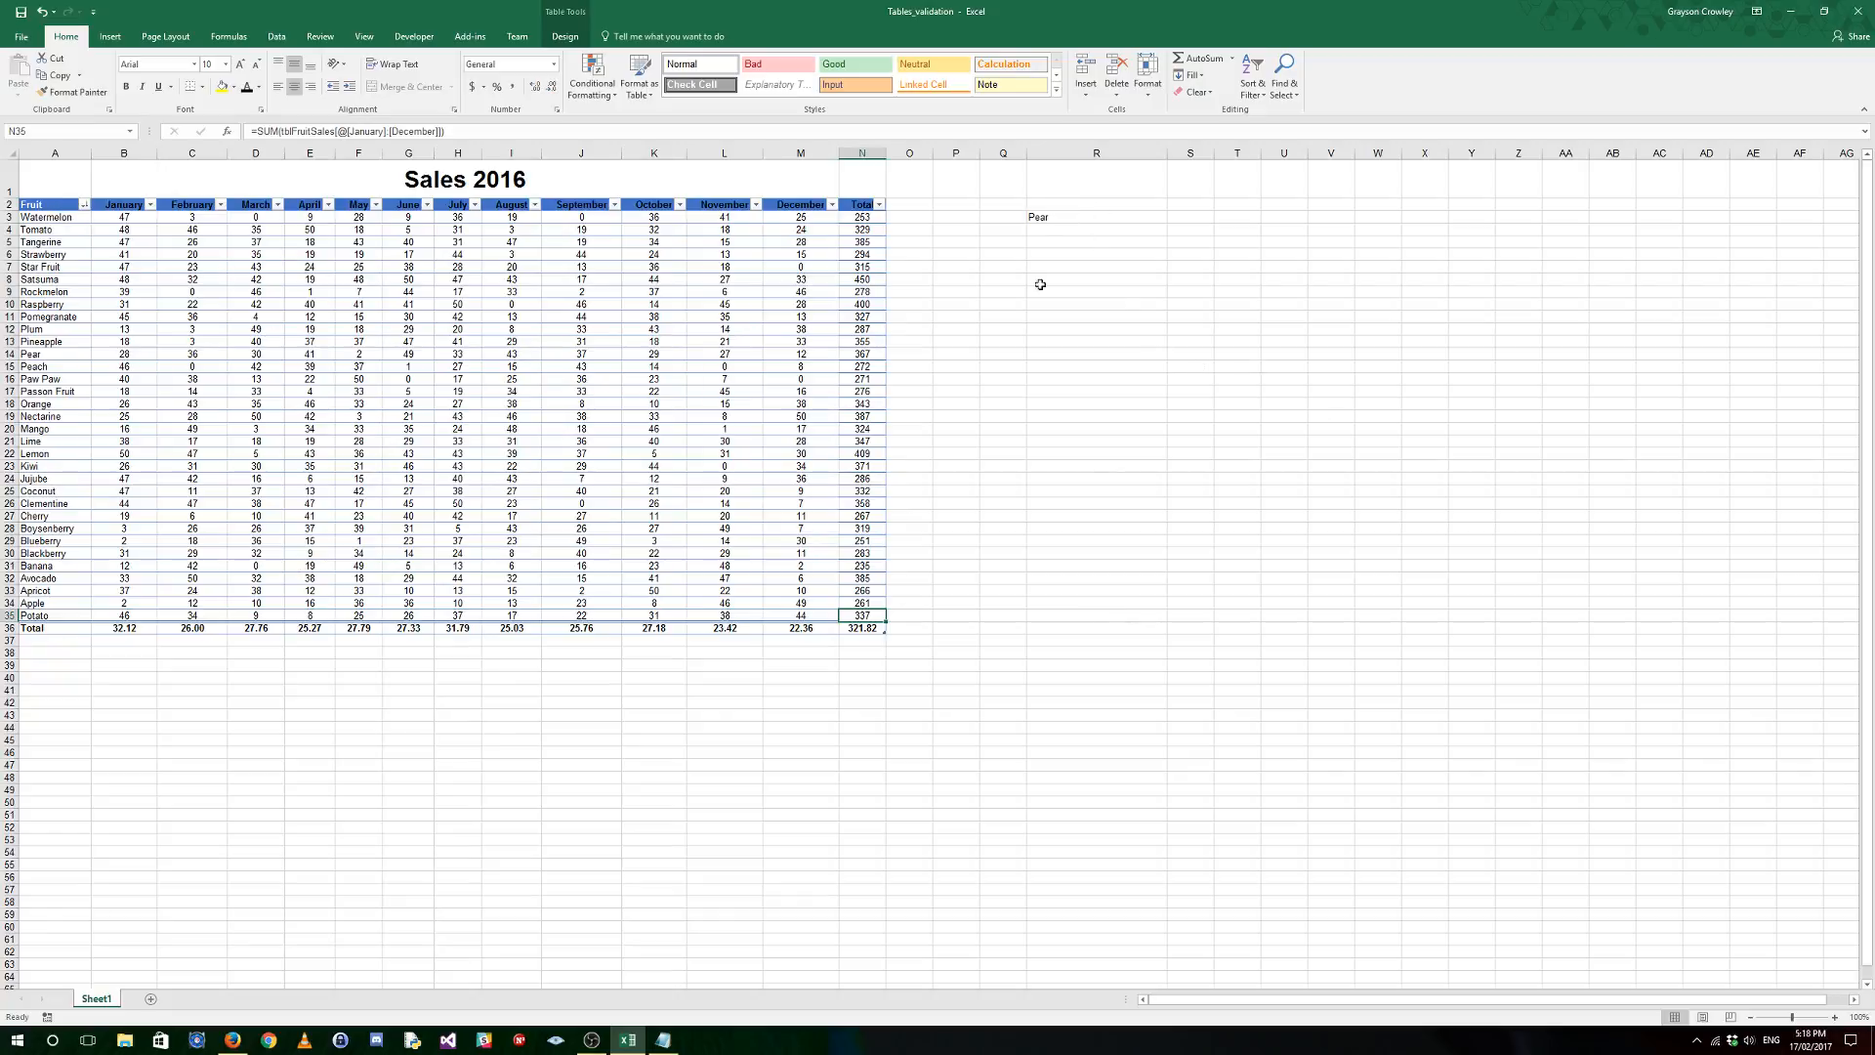
{"action": "left_click", "coordinate": [1060, 216]}
{"action": "left_click", "coordinate": [1172, 217]}
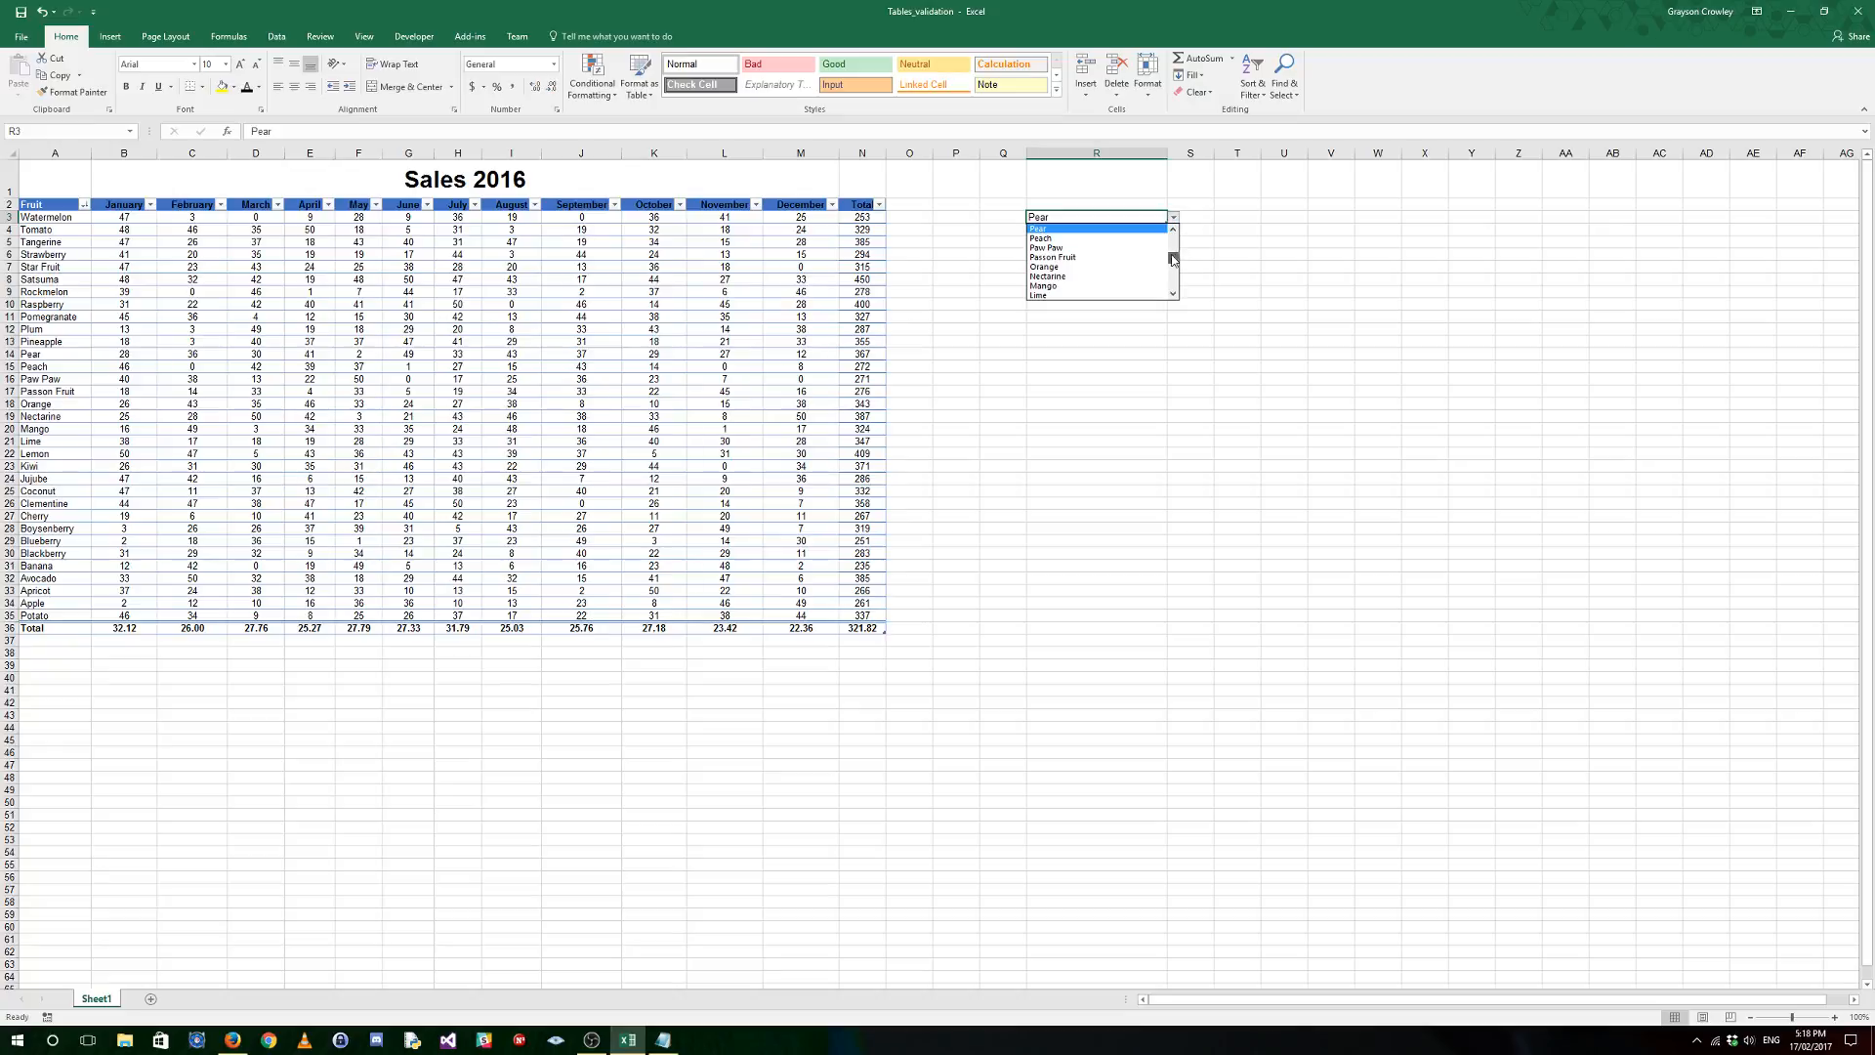
{"action": "left_click_drag", "start_coordinate": [1173, 259], "coordinate": [1167, 322]}
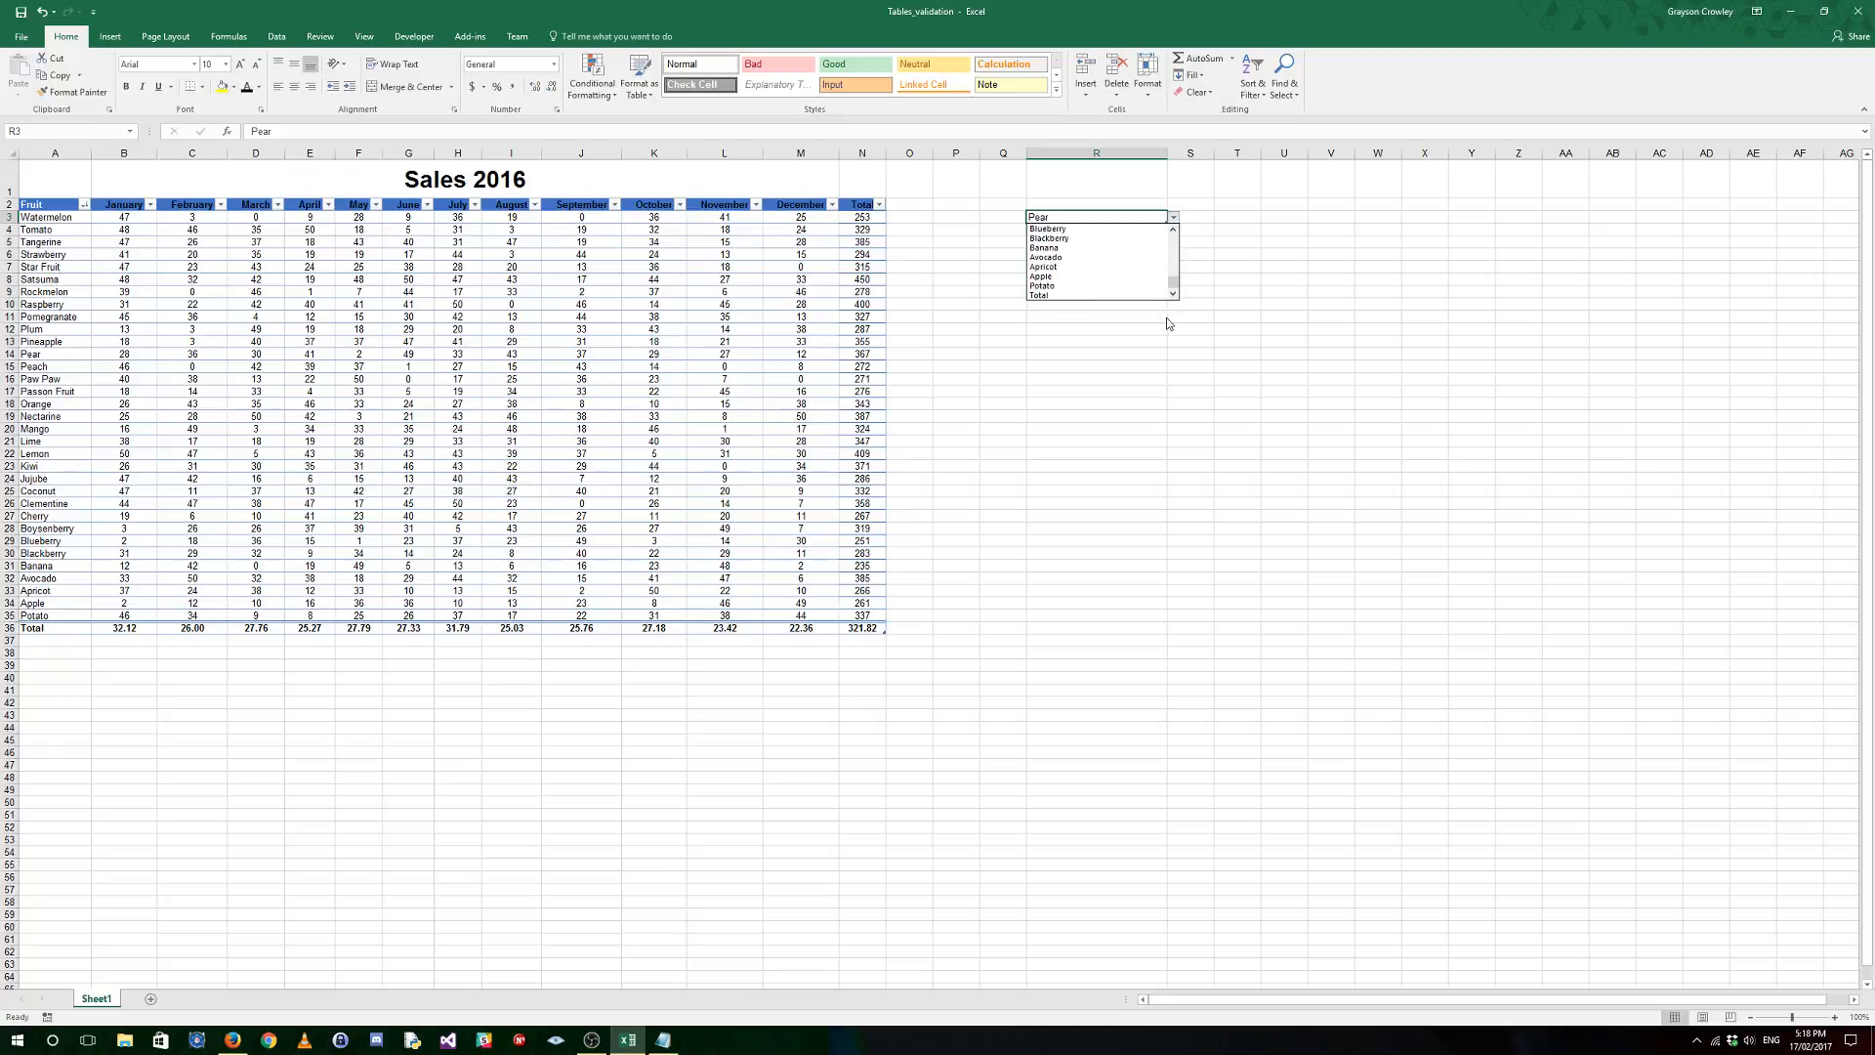
{"action": "left_click", "coordinate": [1083, 286]}
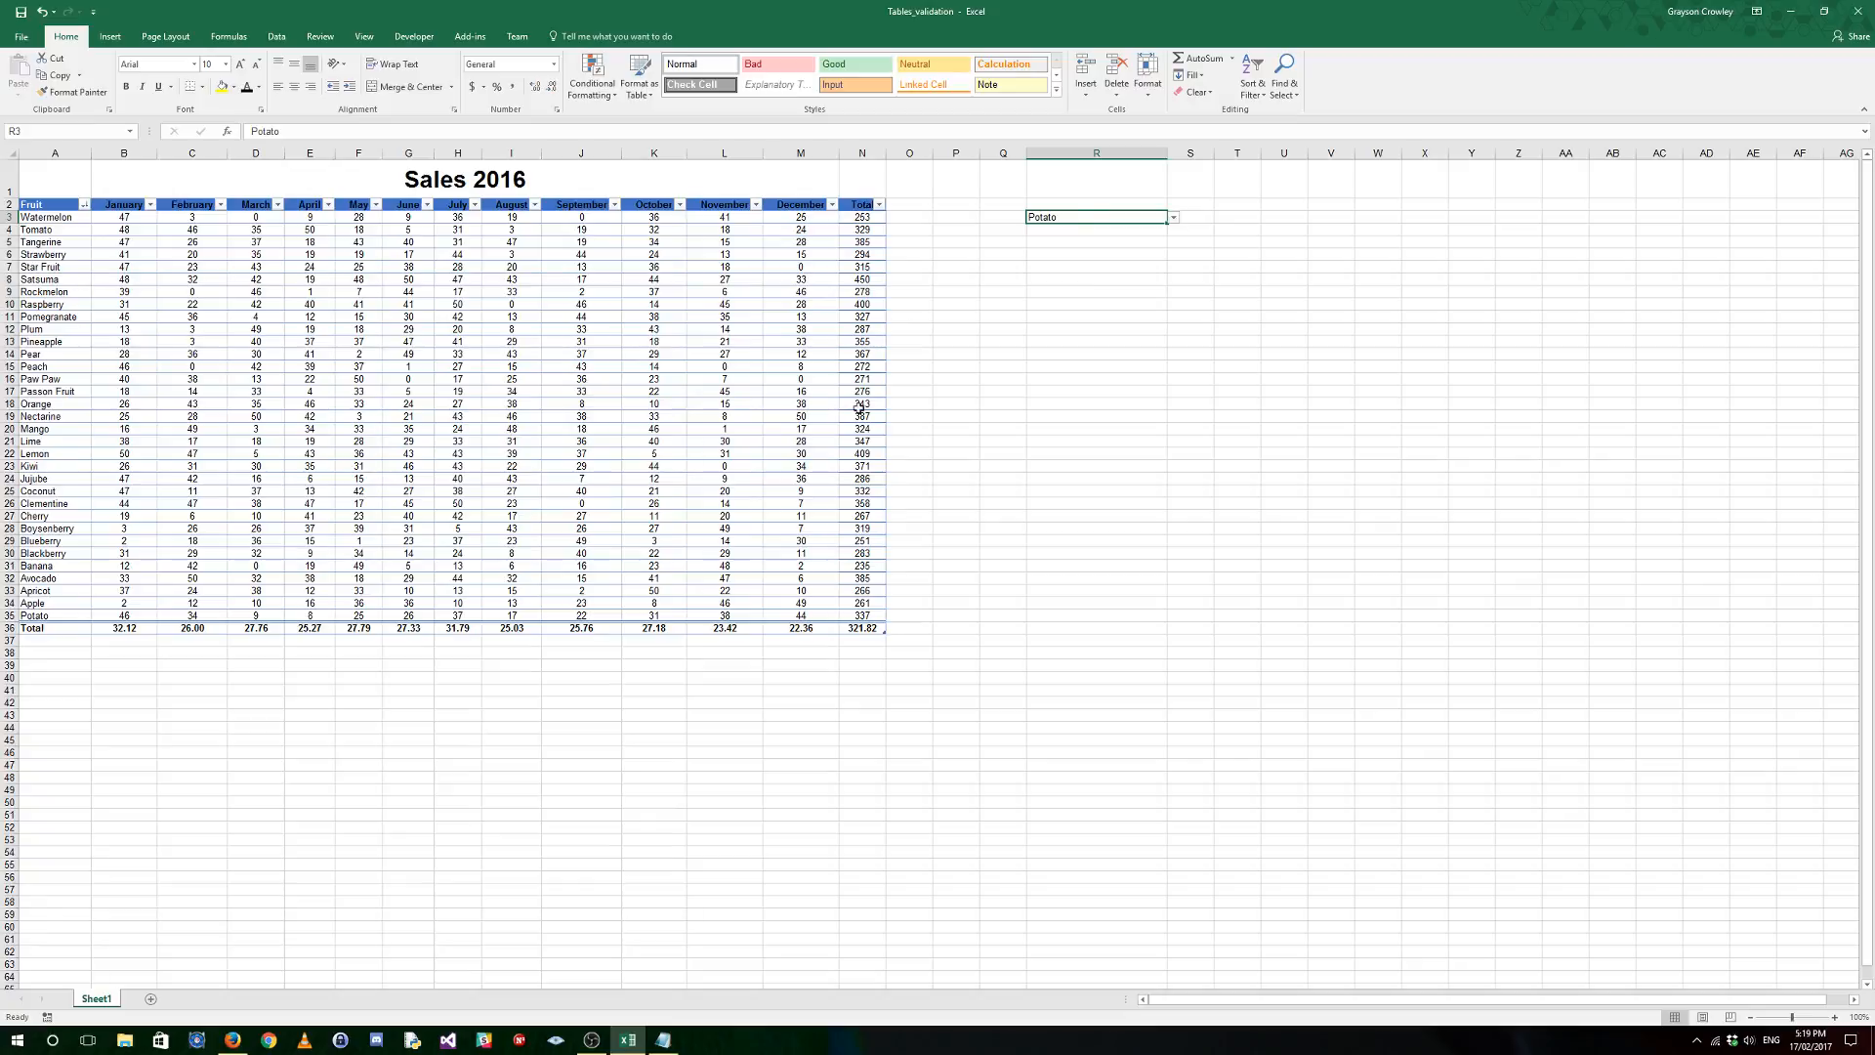
Step: Clear the Total label from A36 and check the last entries of the validation list in R3
{"action": "left_click", "coordinate": [375, 477]}
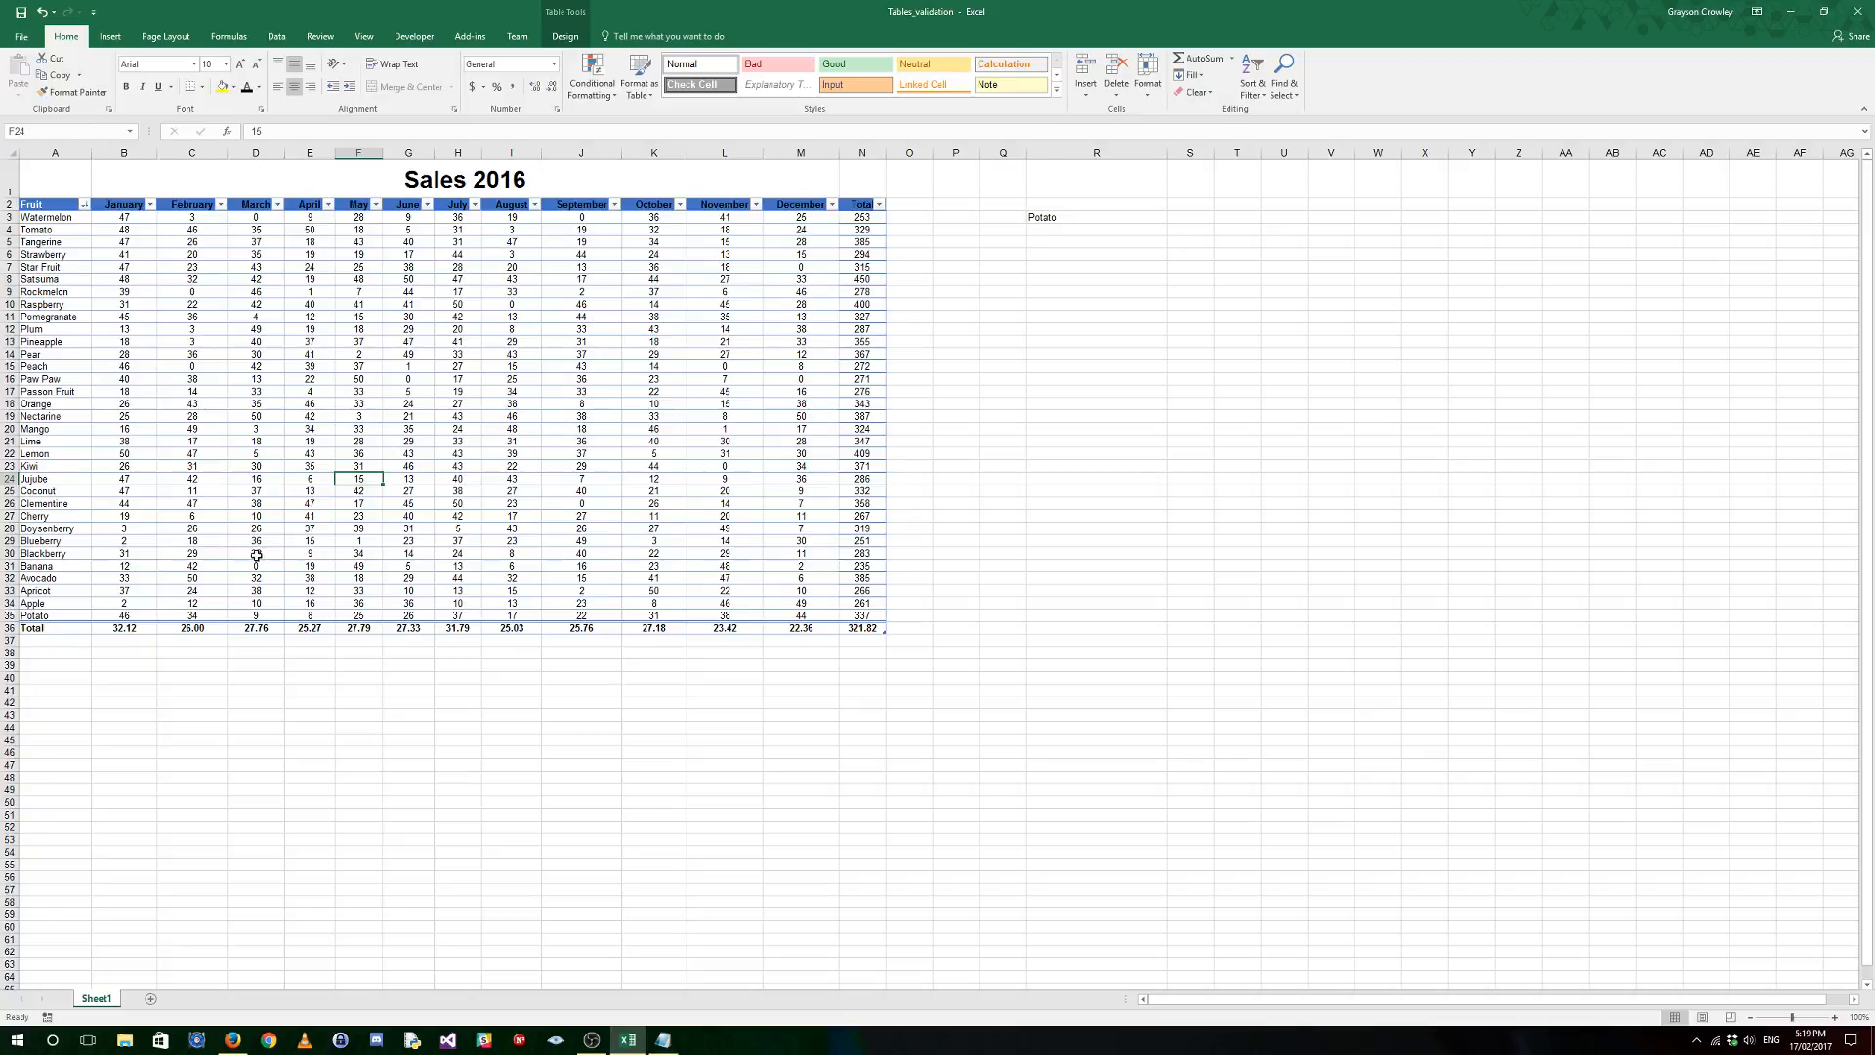
{"action": "left_click", "coordinate": [56, 629]}
{"action": "key", "text": "Delete"}
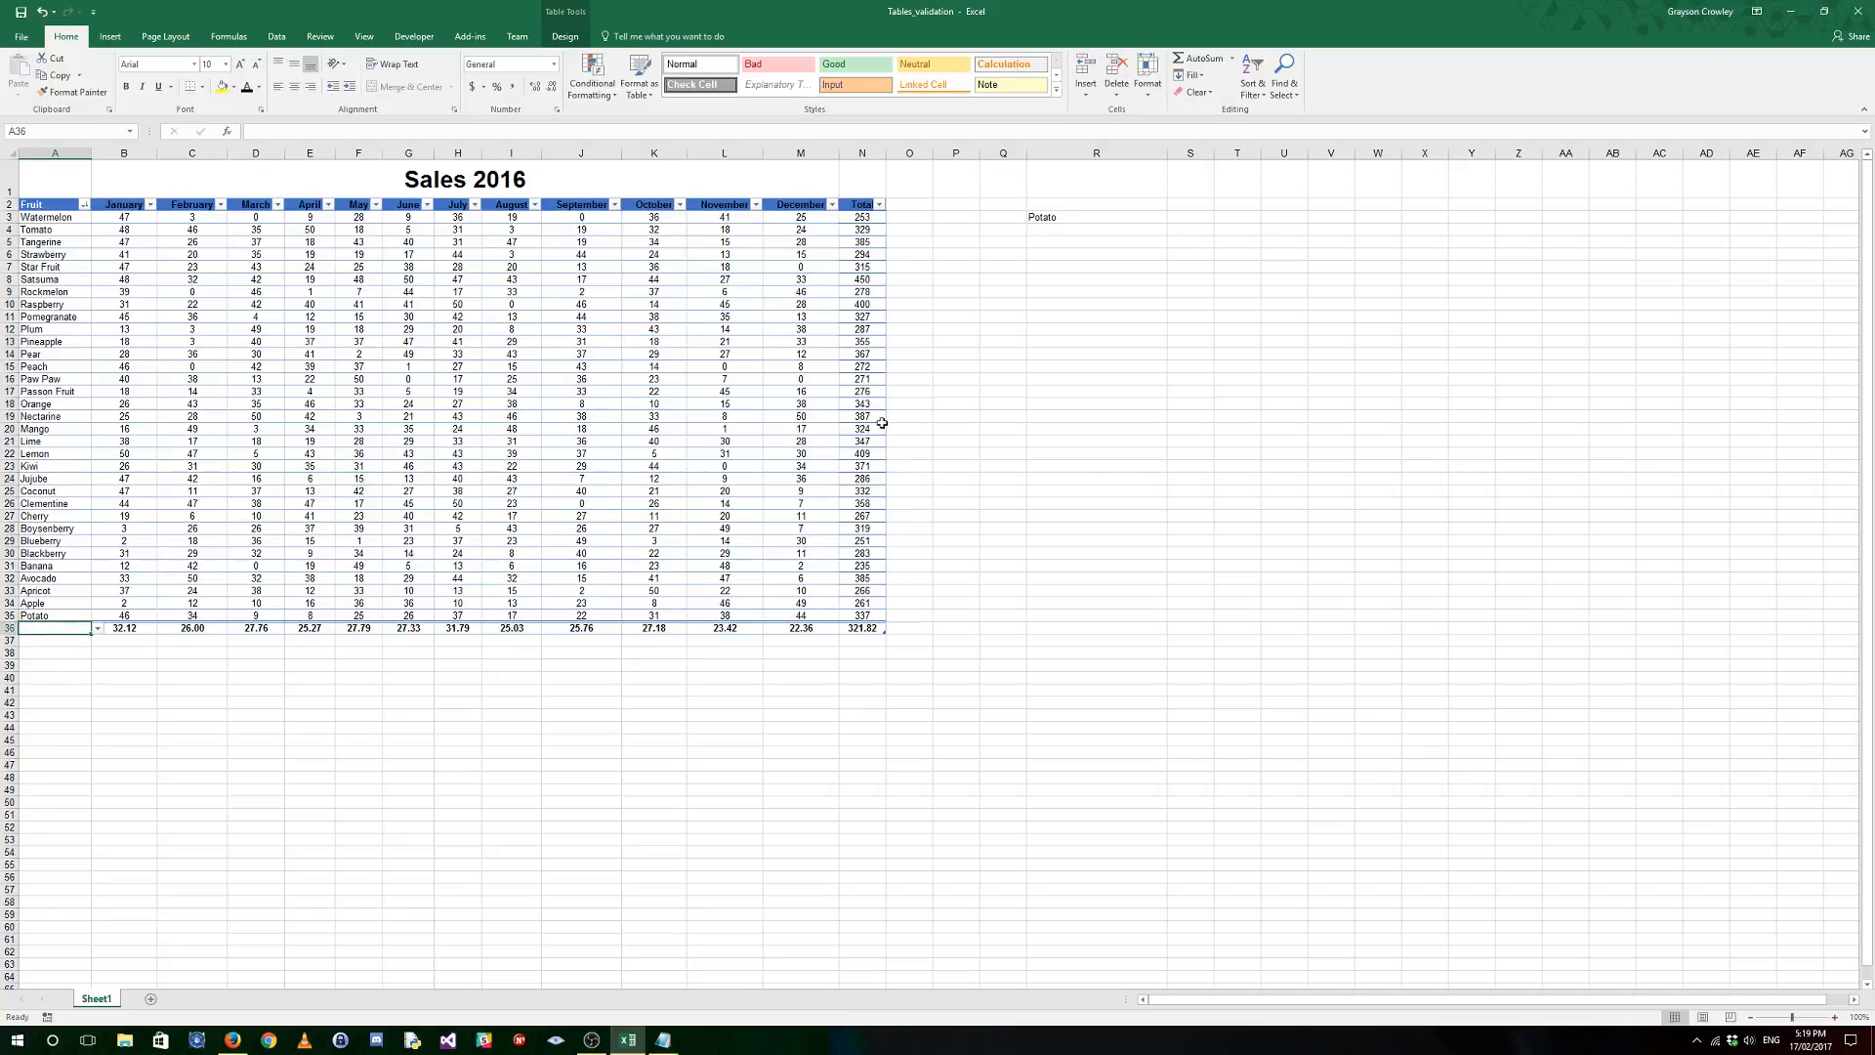
{"action": "left_click", "coordinate": [1096, 281]}
{"action": "left_click", "coordinate": [1132, 216]}
{"action": "left_click", "coordinate": [1173, 218]}
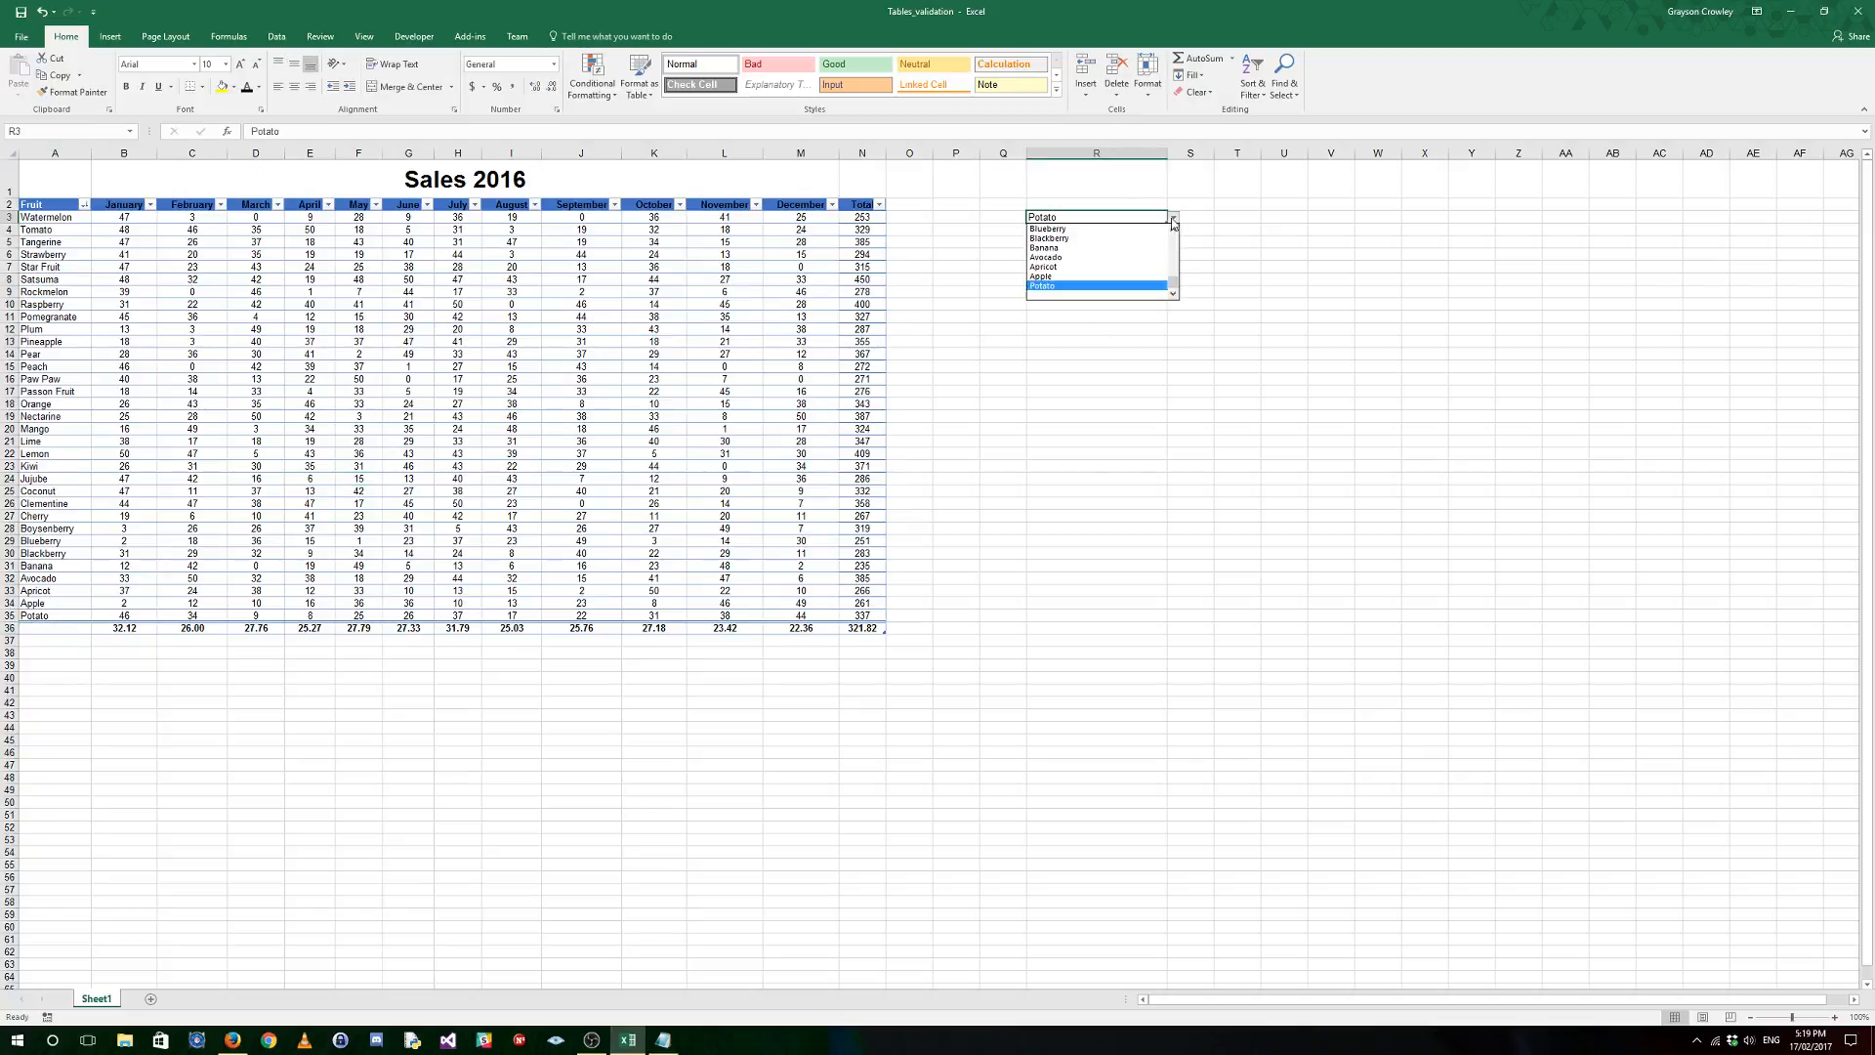
{"action": "left_click", "coordinate": [1044, 217]}
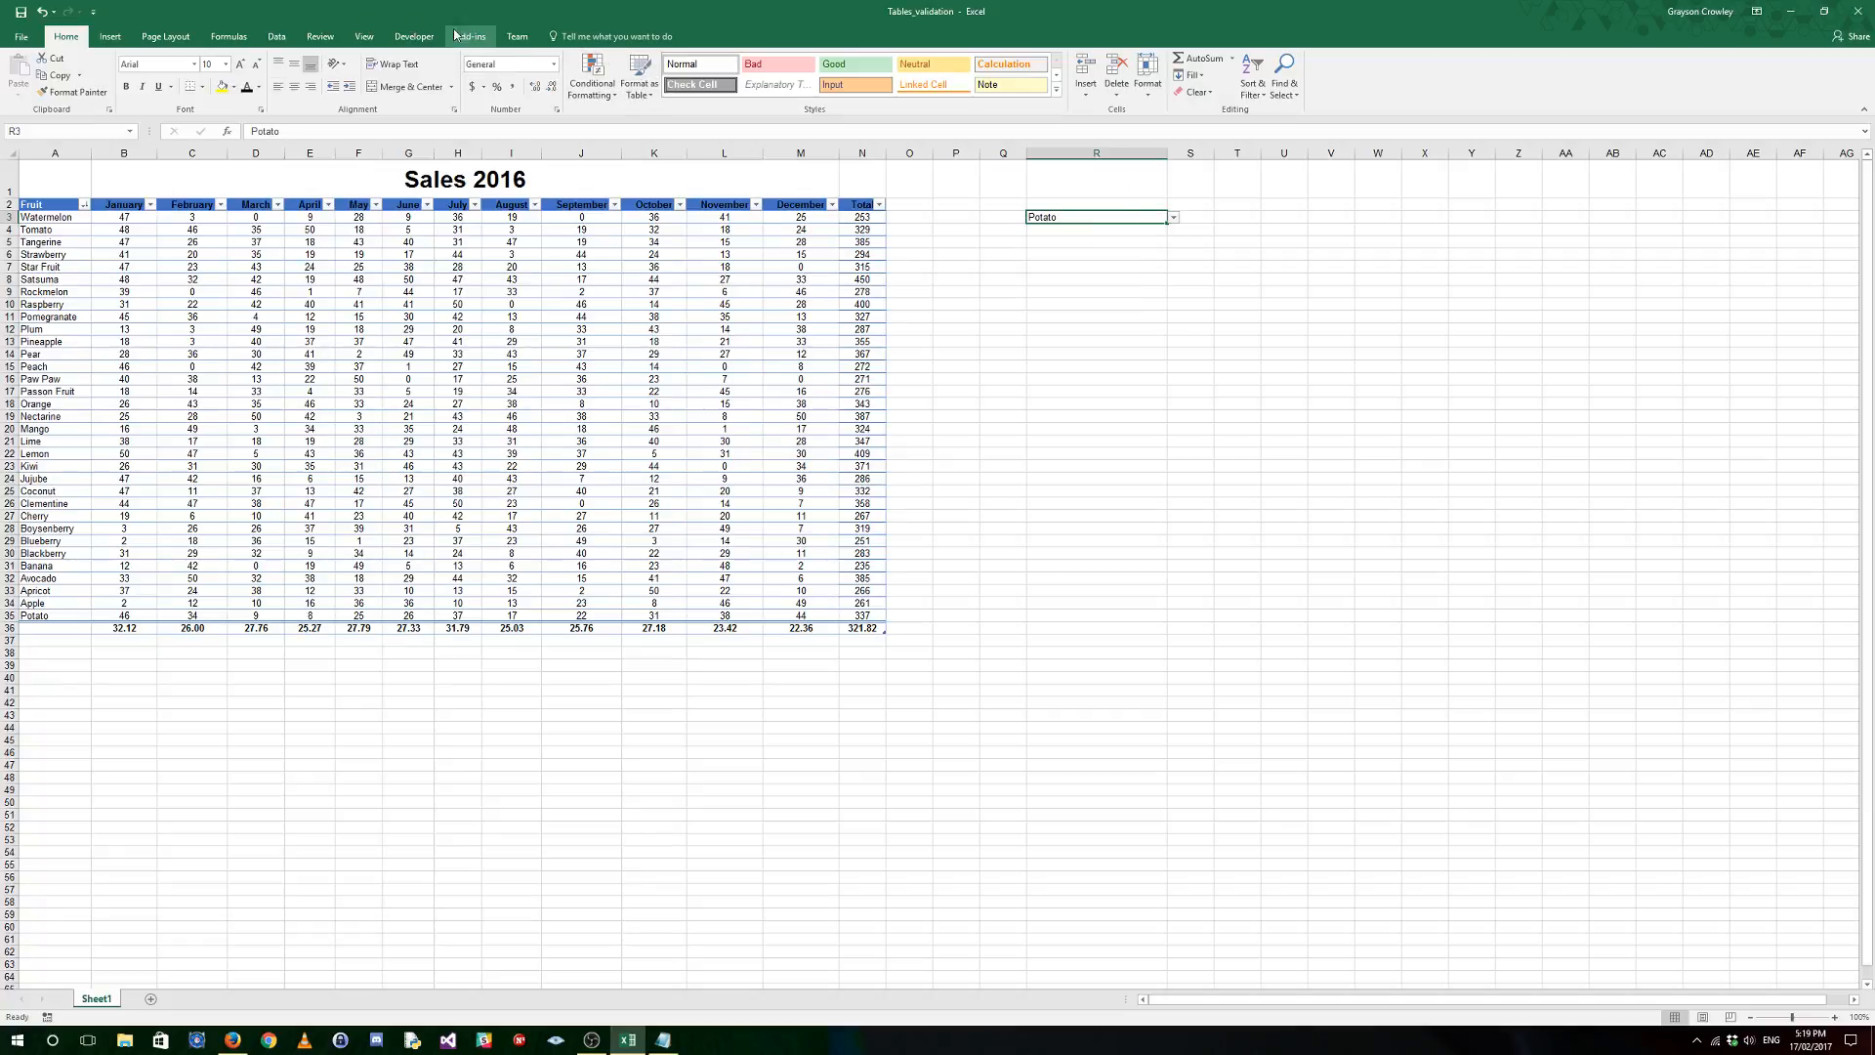
Step: Change the source of R3's list validation to =$A$3:$A$35 and apply it
{"action": "left_click", "coordinate": [278, 37]}
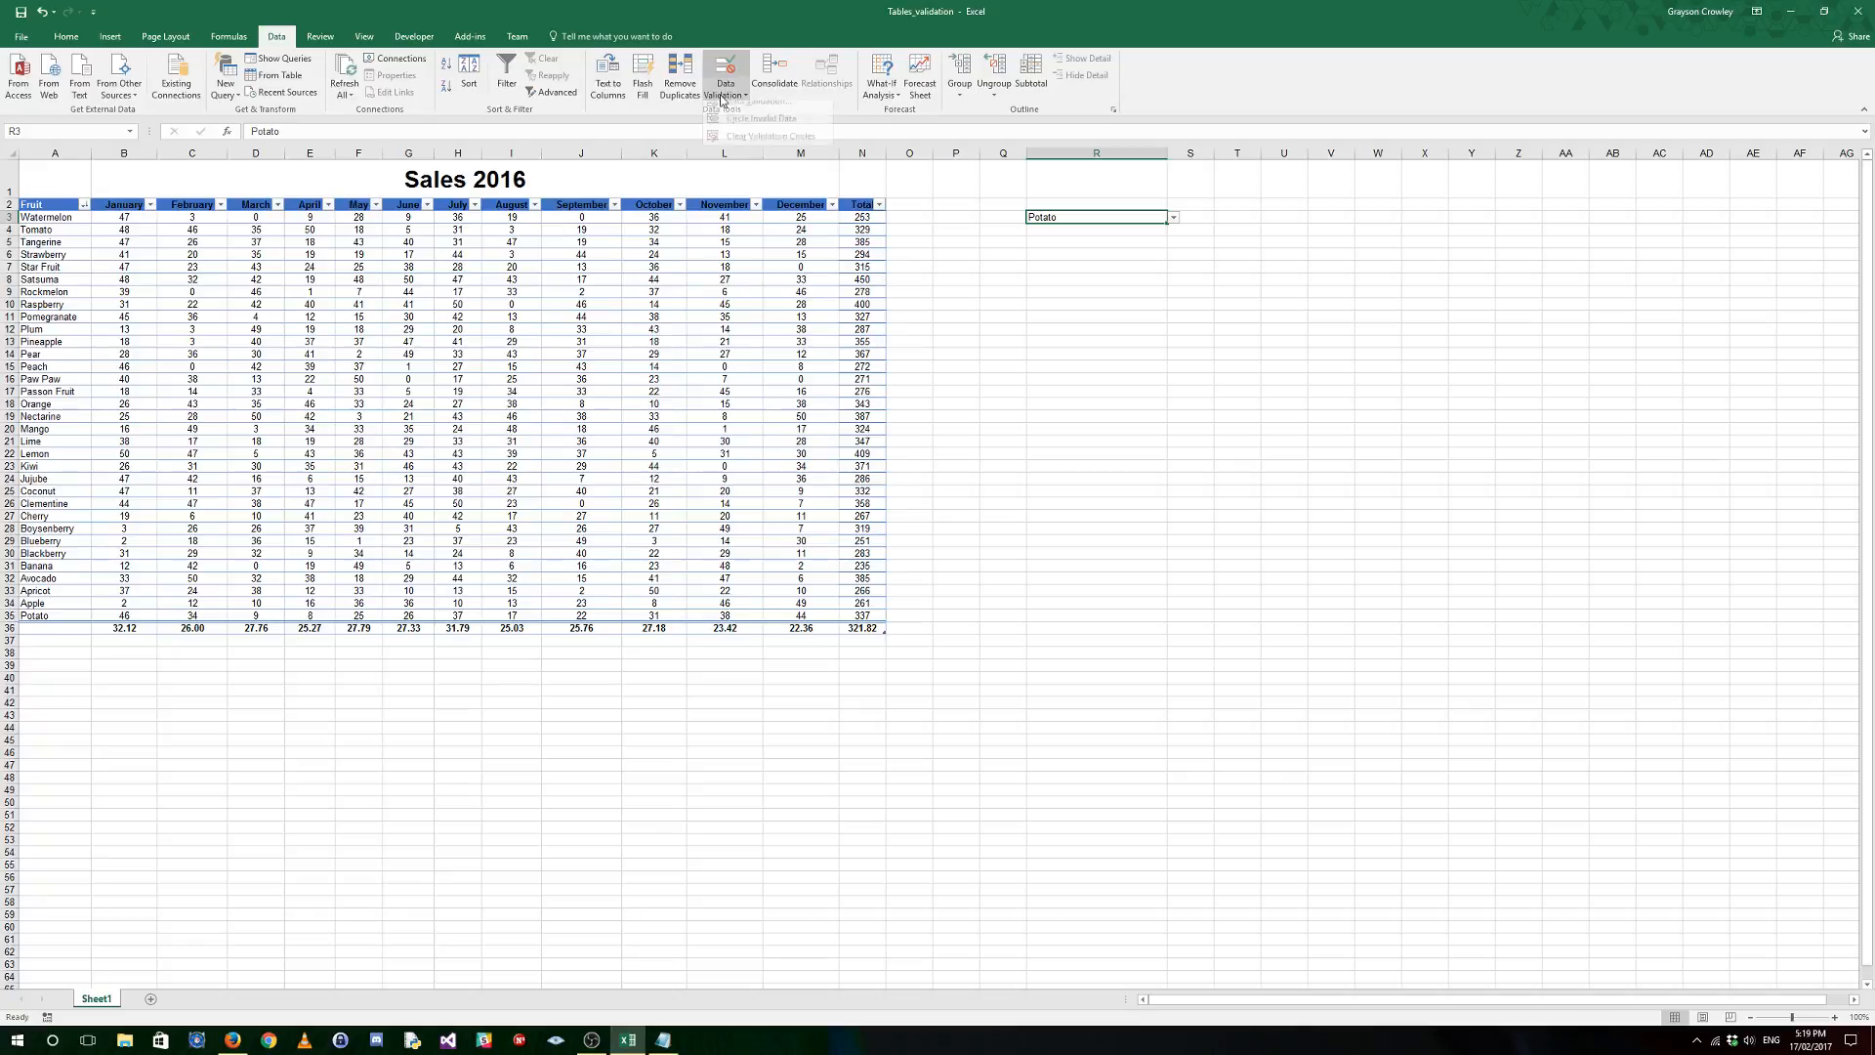
{"action": "left_click", "coordinate": [724, 94]}
{"action": "left_click", "coordinate": [757, 115]}
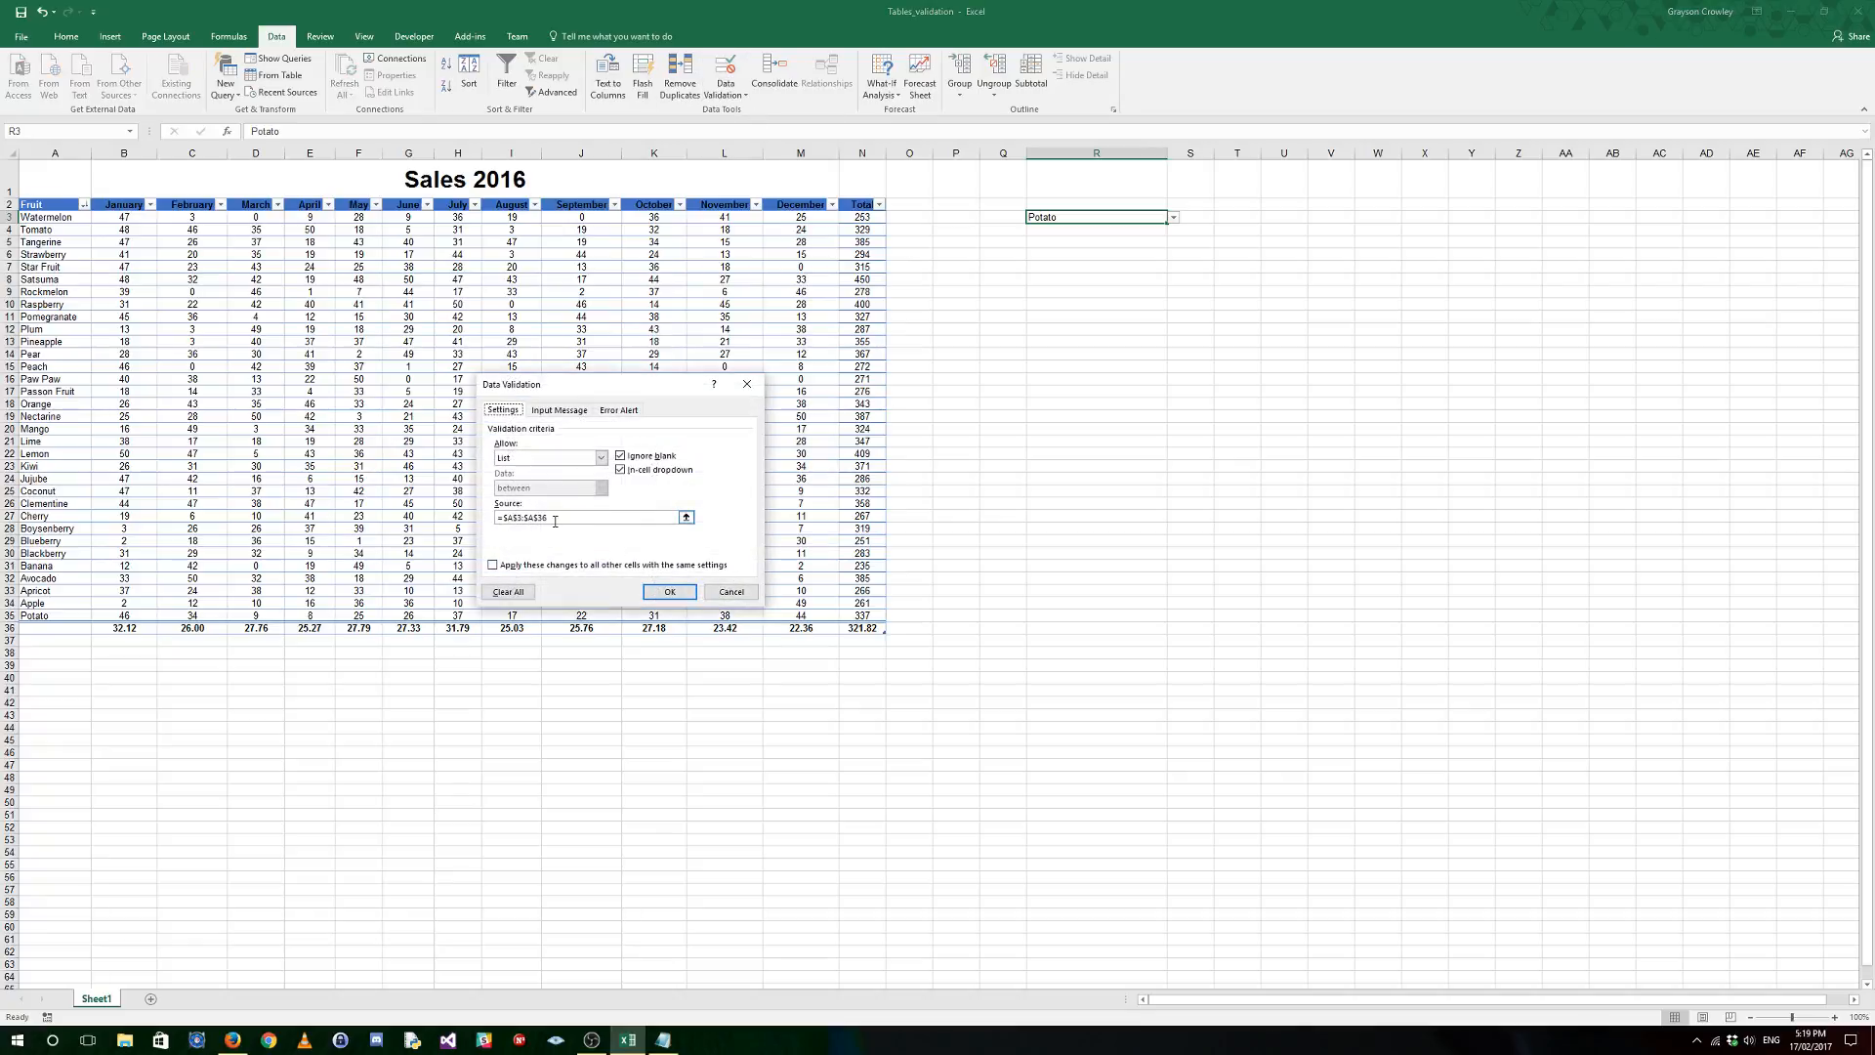
{"action": "left_click", "coordinate": [554, 518]}
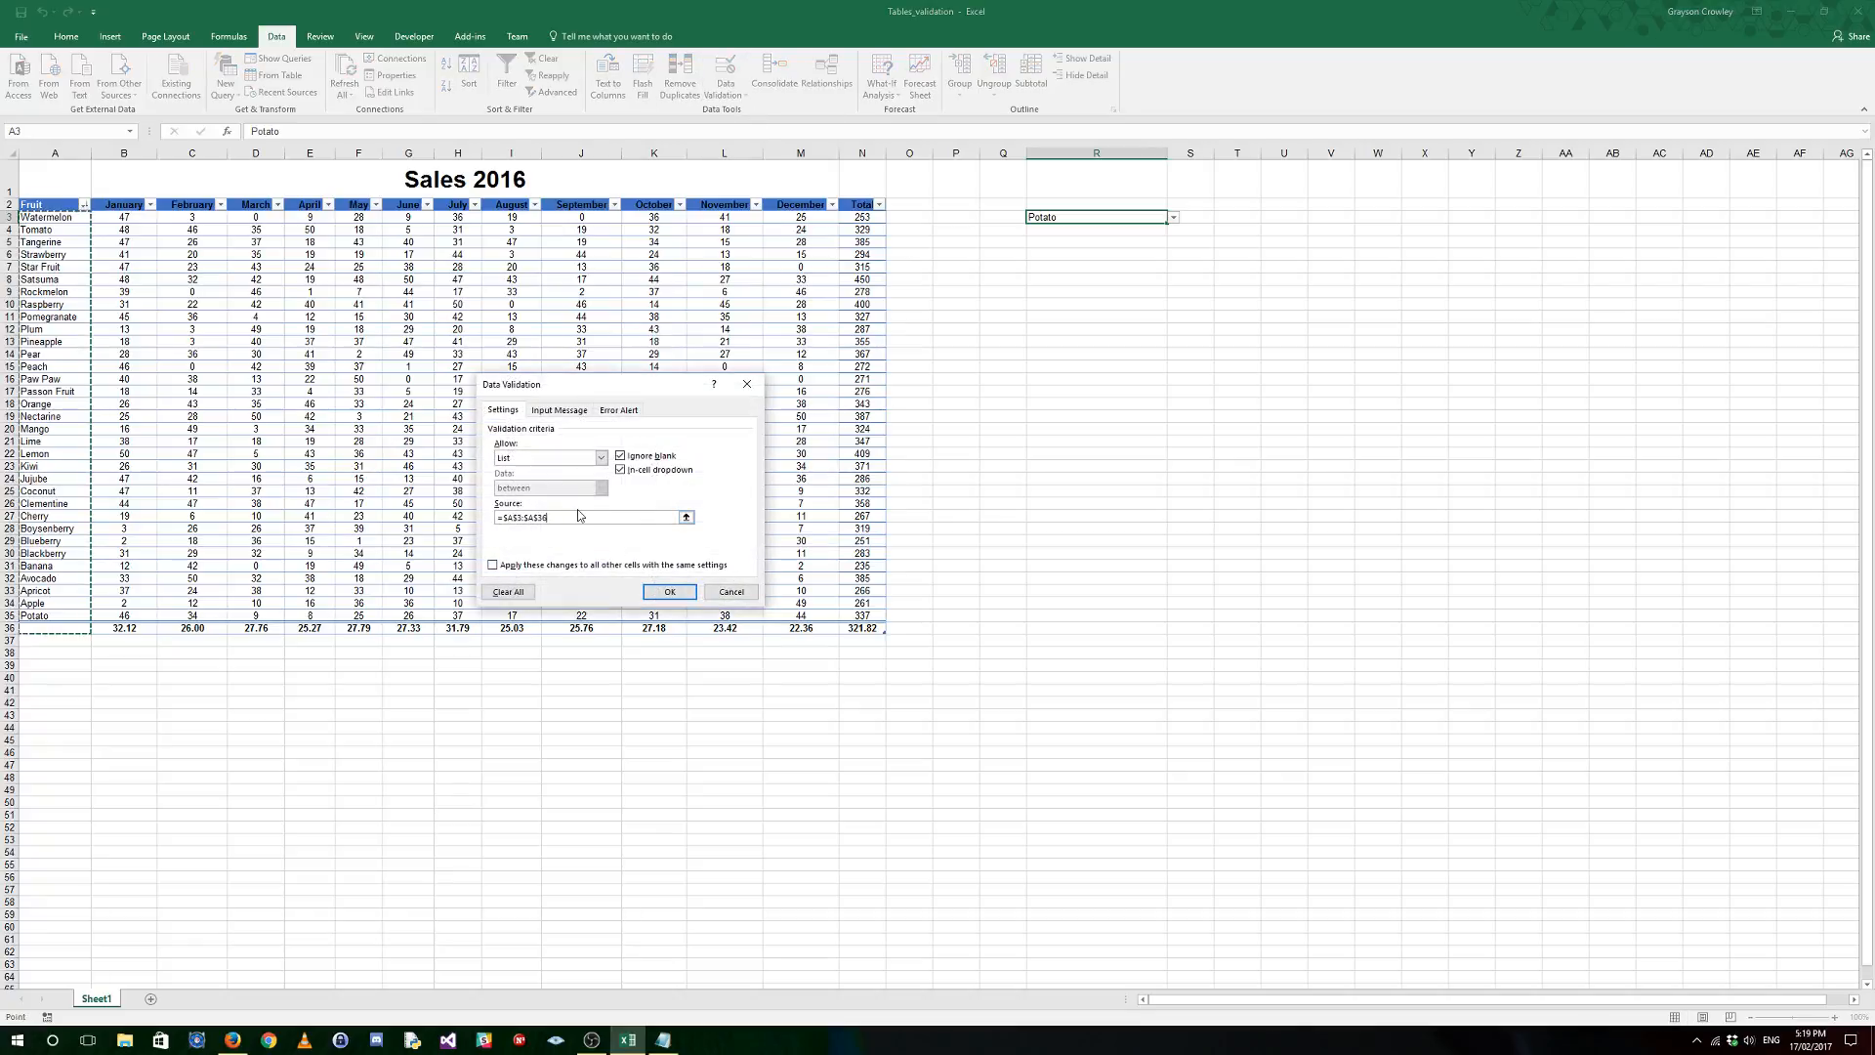
{"action": "key", "text": "BackSpace"}
{"action": "type", "text": "5"}
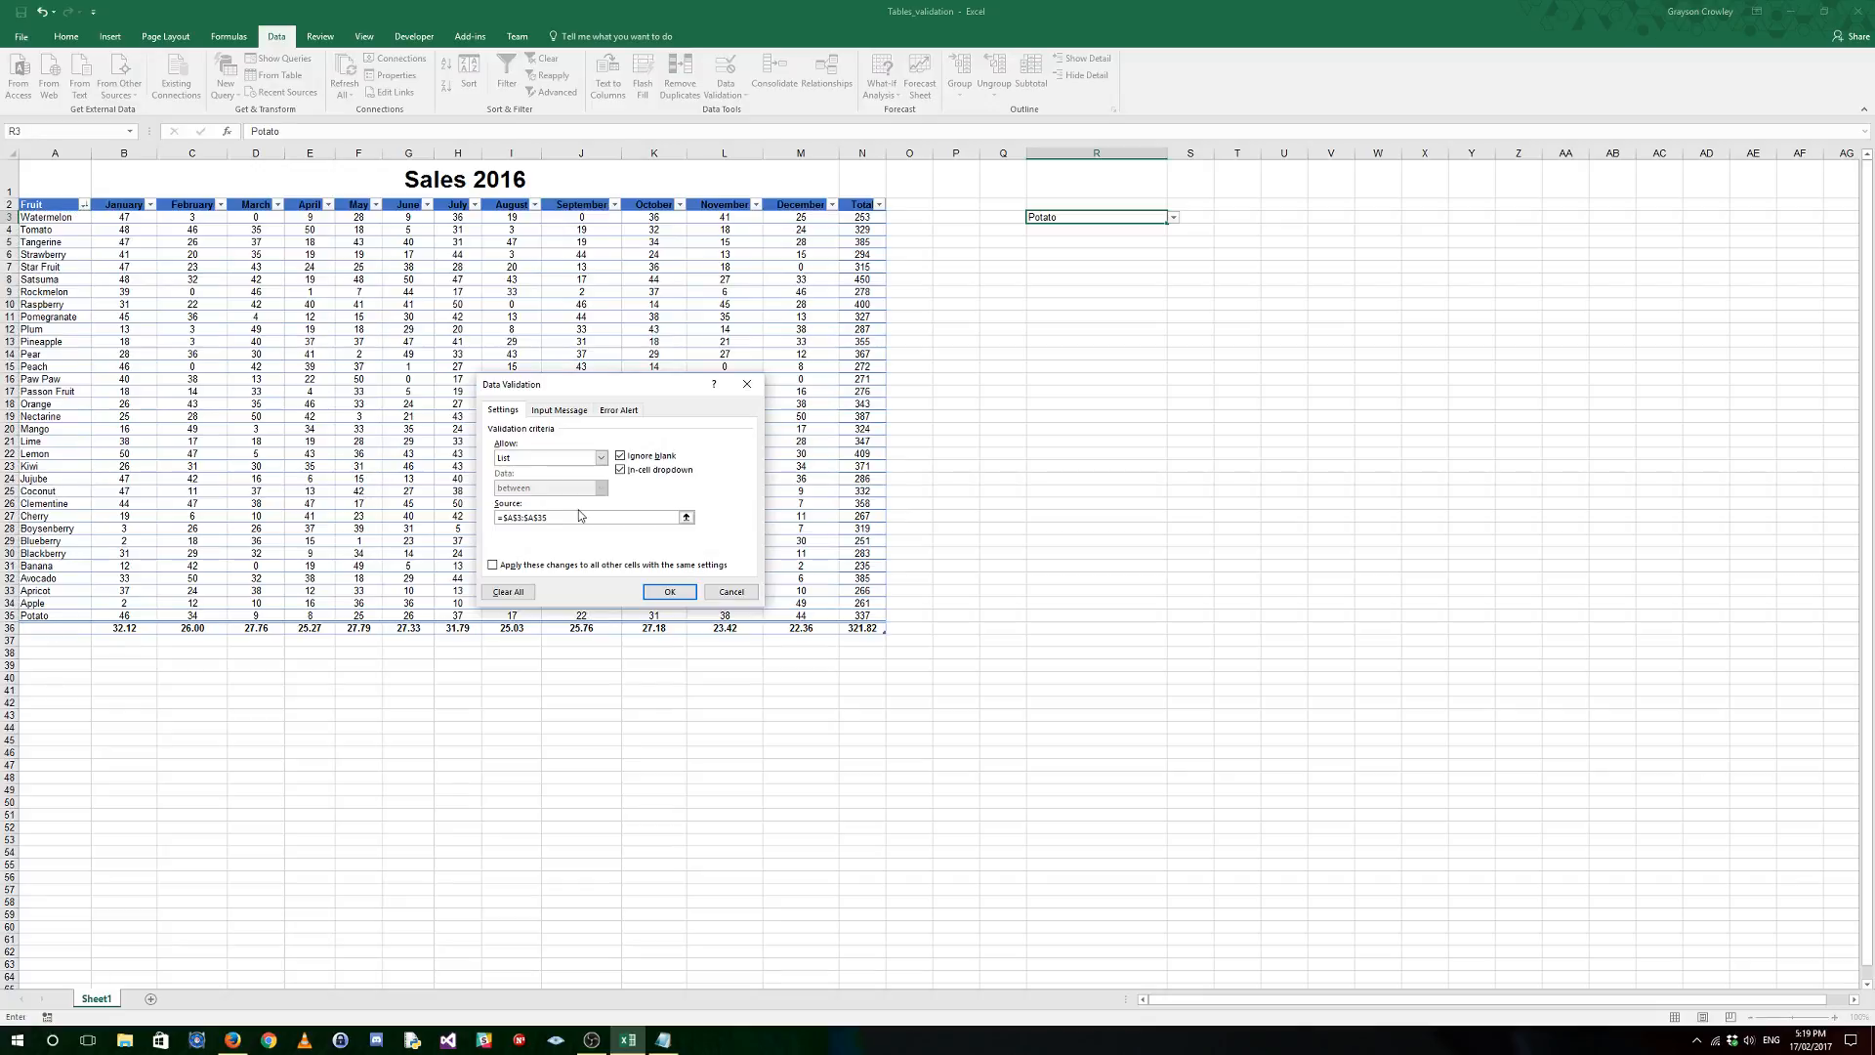
{"action": "left_click", "coordinate": [670, 591]}
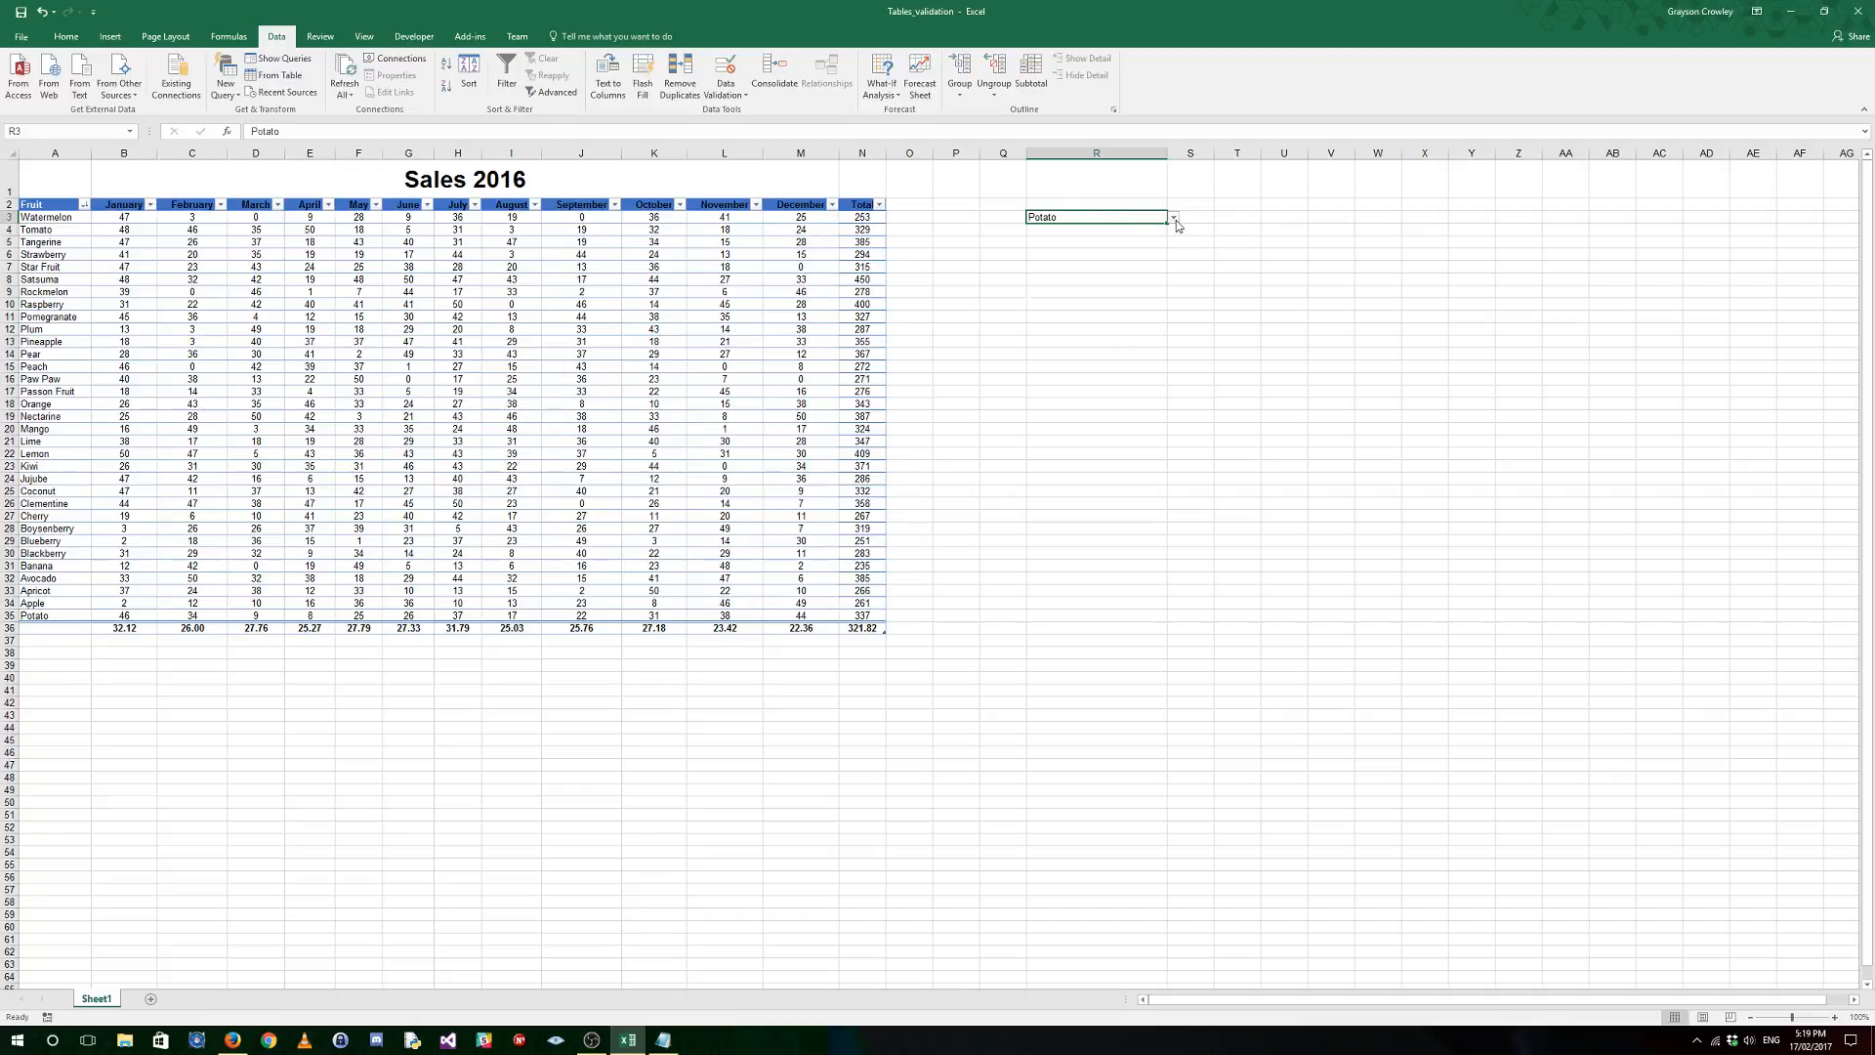
Step: Choose Tangerine from the validation list in R3
{"action": "left_click", "coordinate": [1173, 218]}
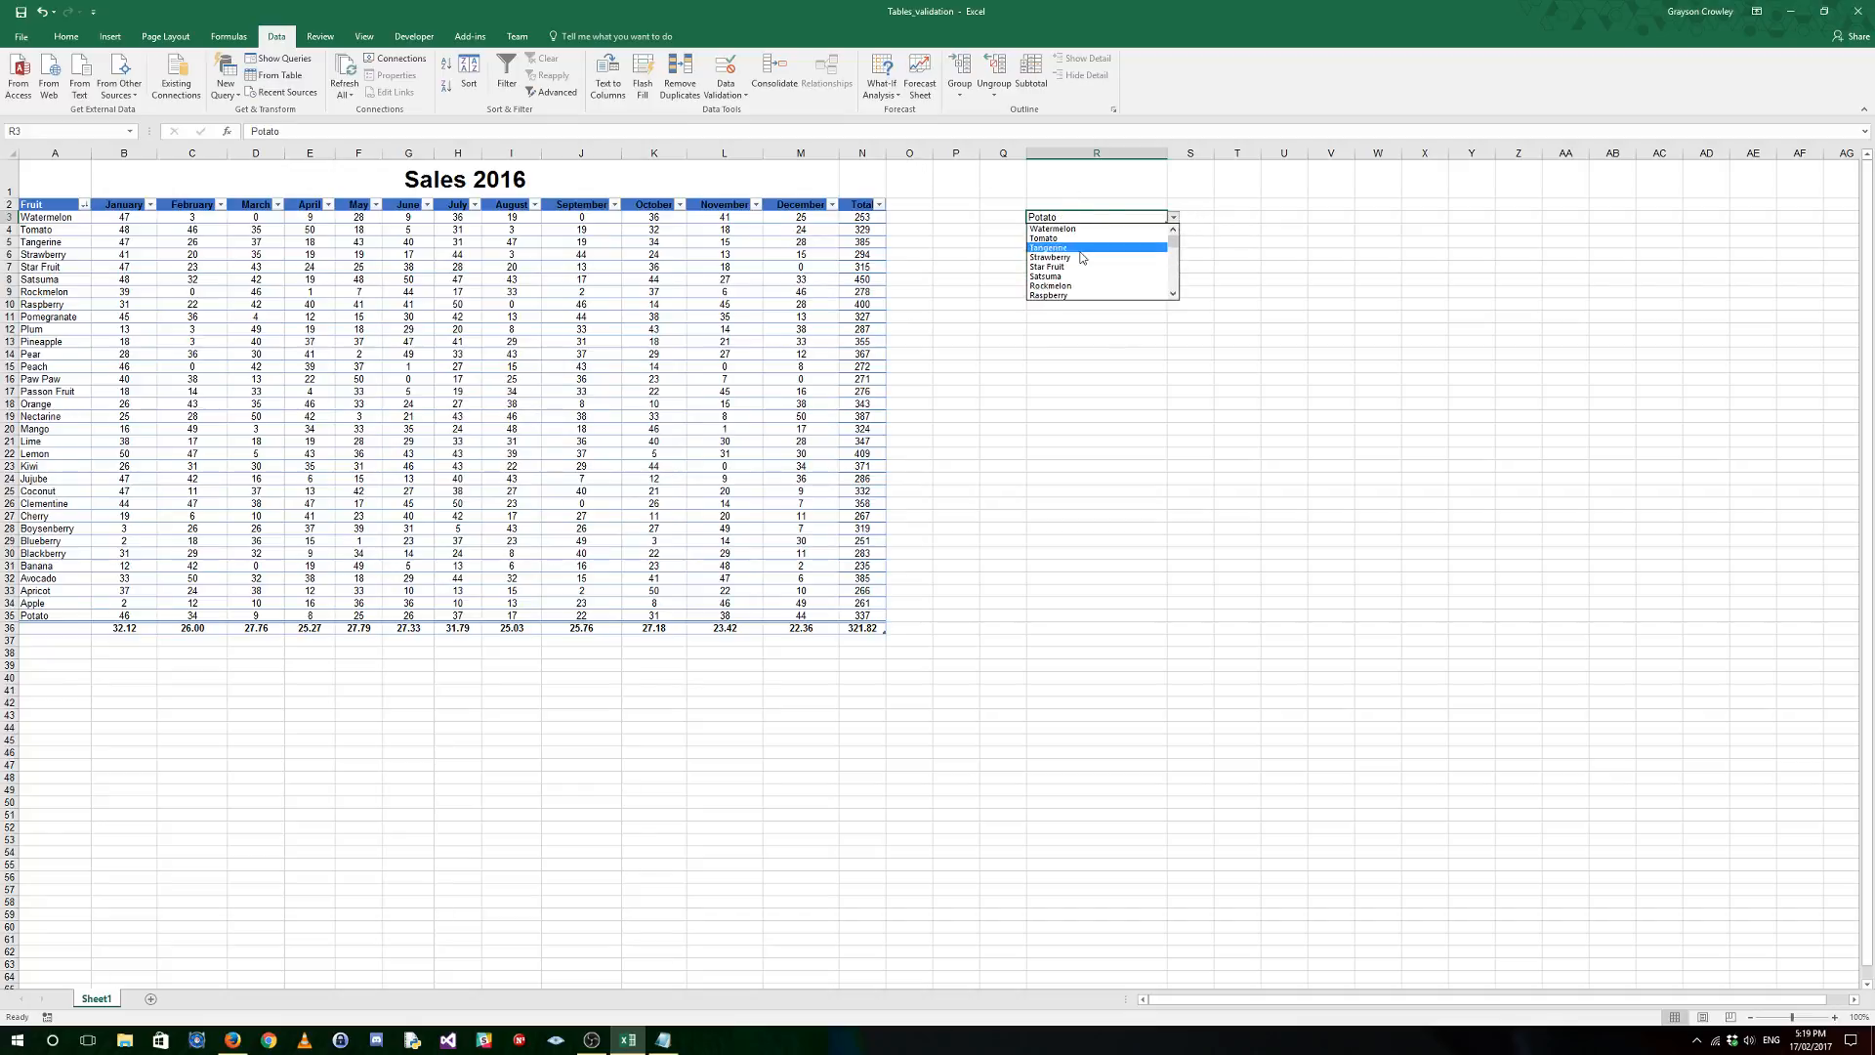
{"action": "left_click", "coordinate": [1082, 248]}
{"action": "left_click", "coordinate": [1207, 270]}
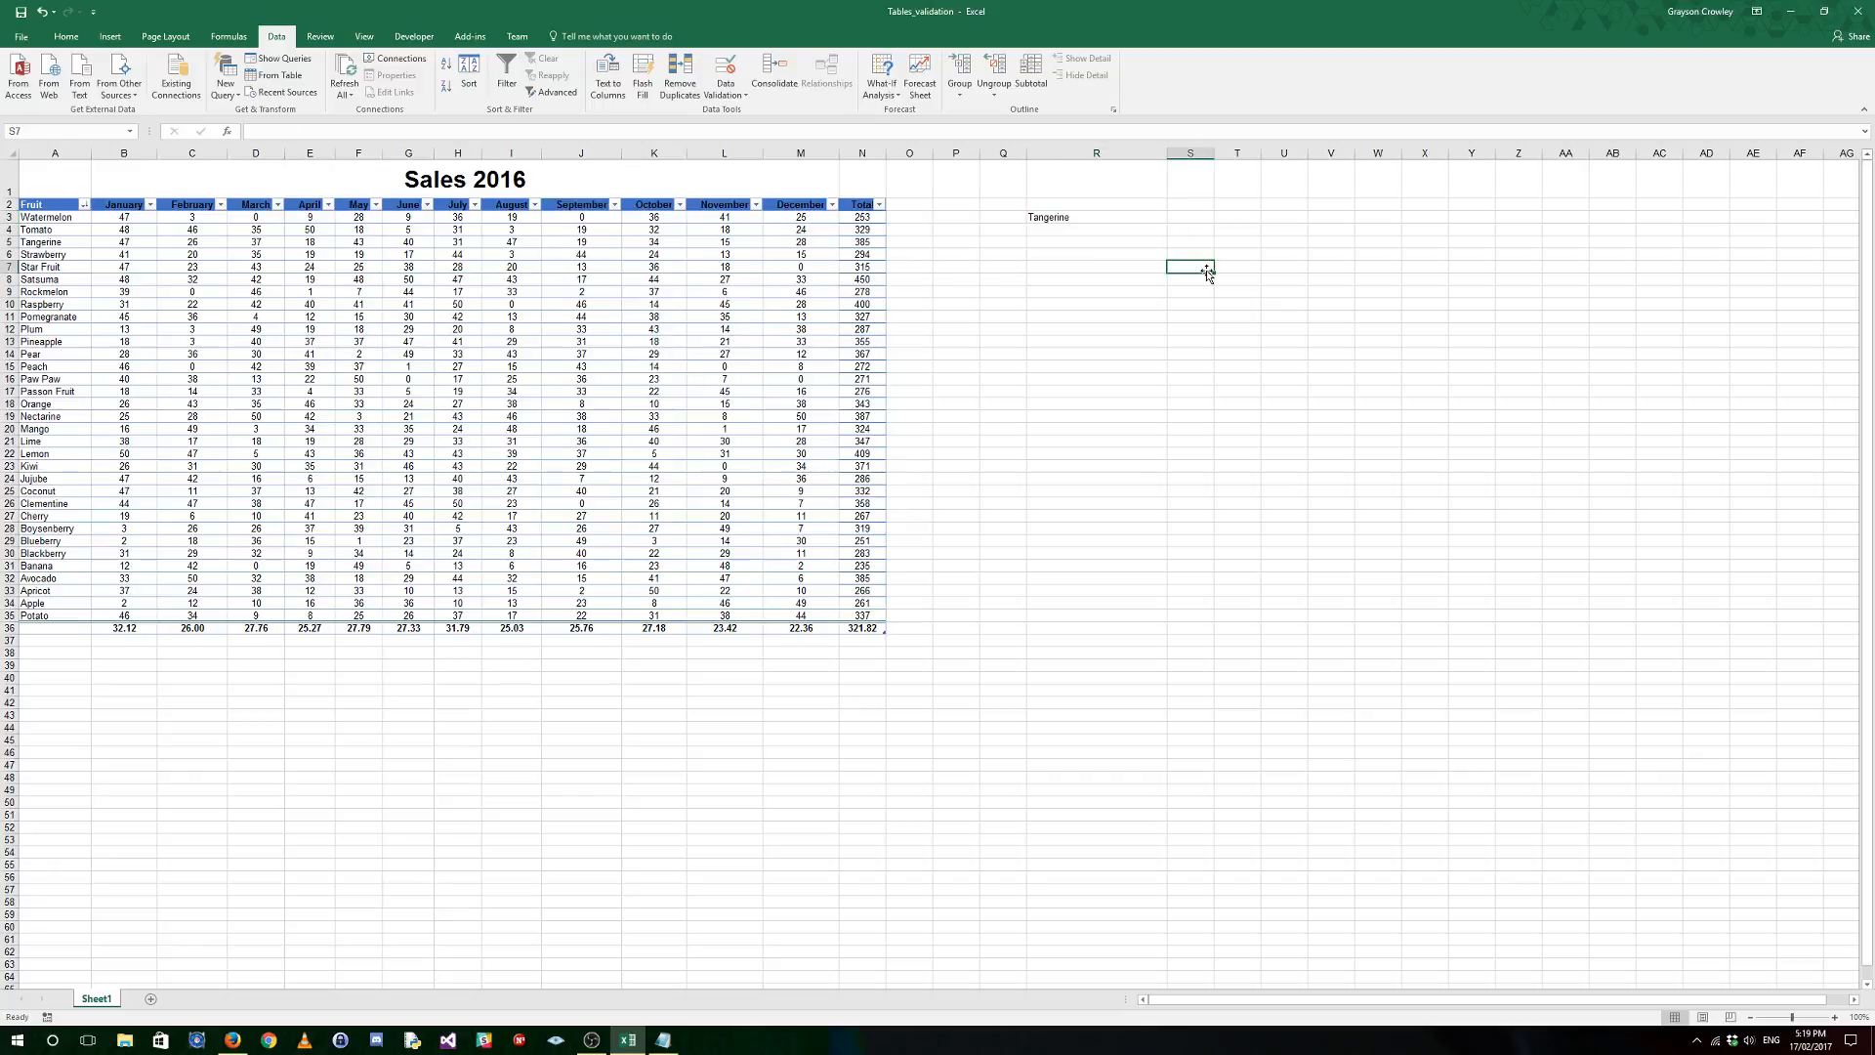
{"action": "left_click", "coordinate": [1057, 216]}
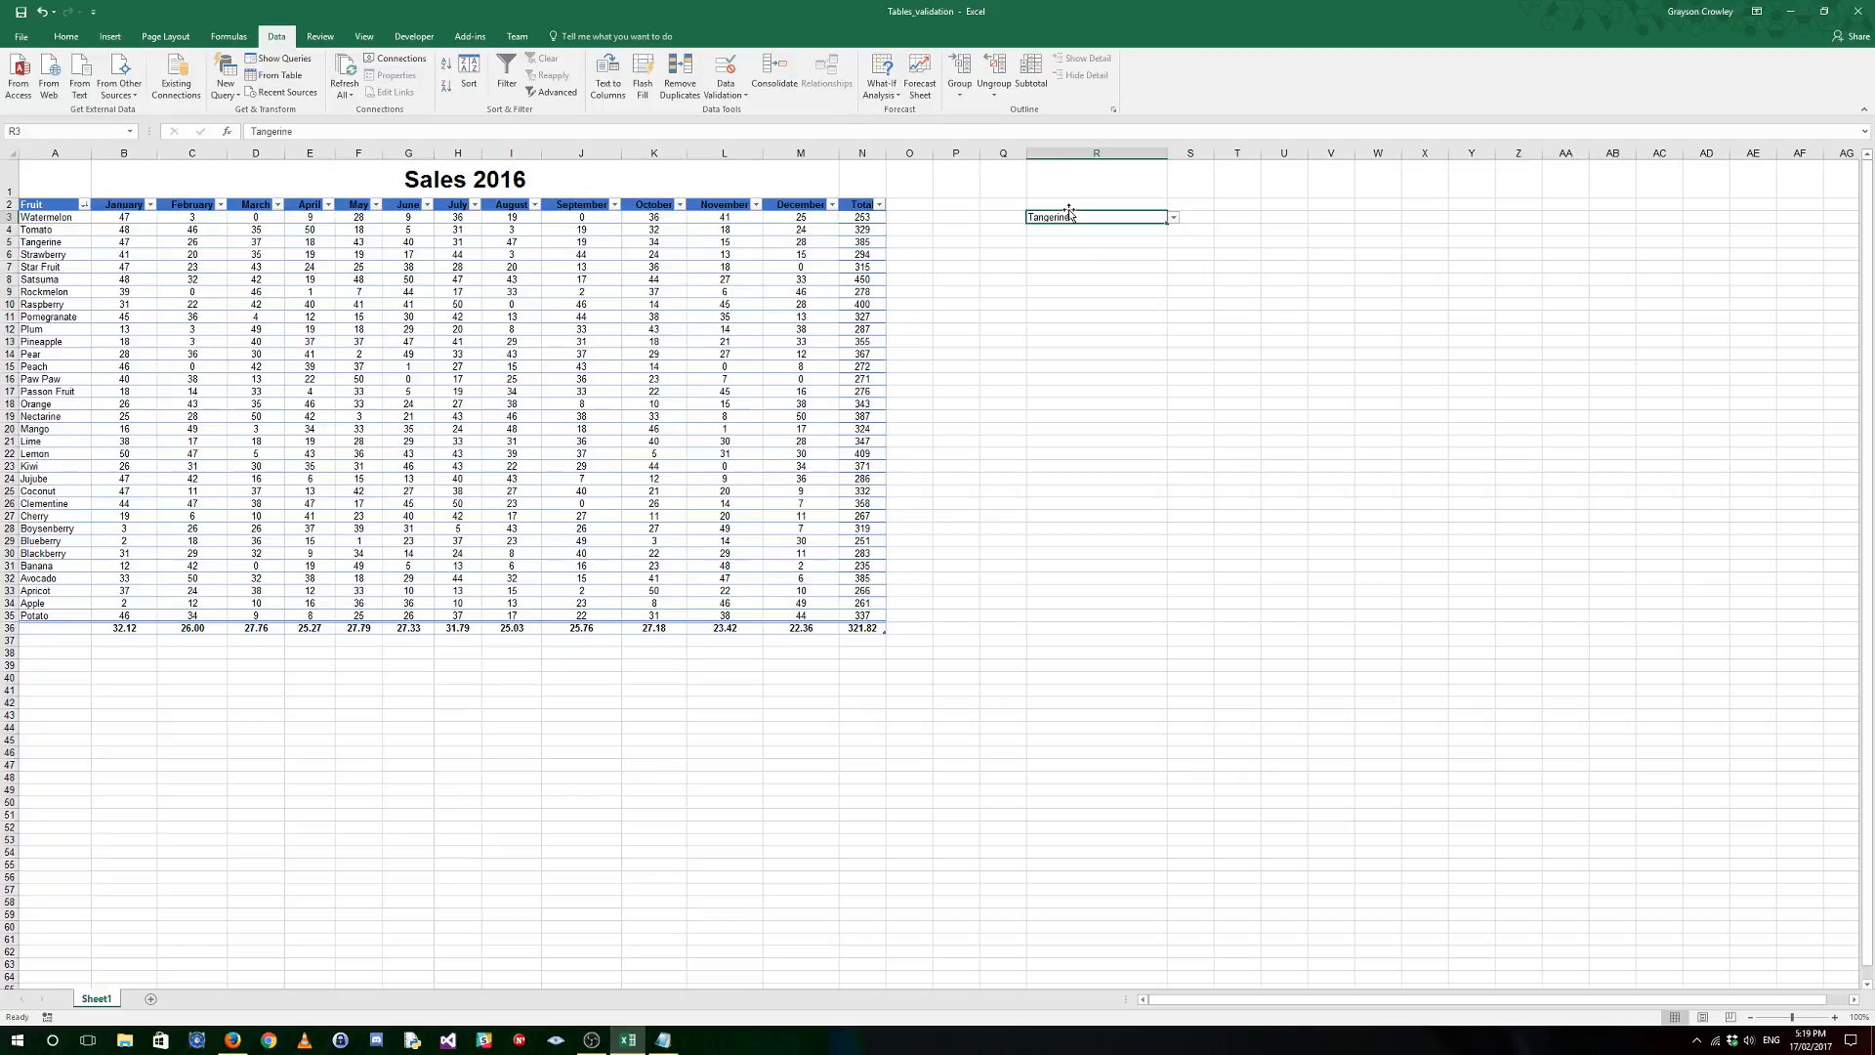
Step: Delete the table rows from Lime to Potato, and check the last entries of the validation list in R3
{"action": "left_click_drag", "start_coordinate": [44, 615], "coordinate": [51, 440]}
{"action": "right_click", "coordinate": [52, 454]}
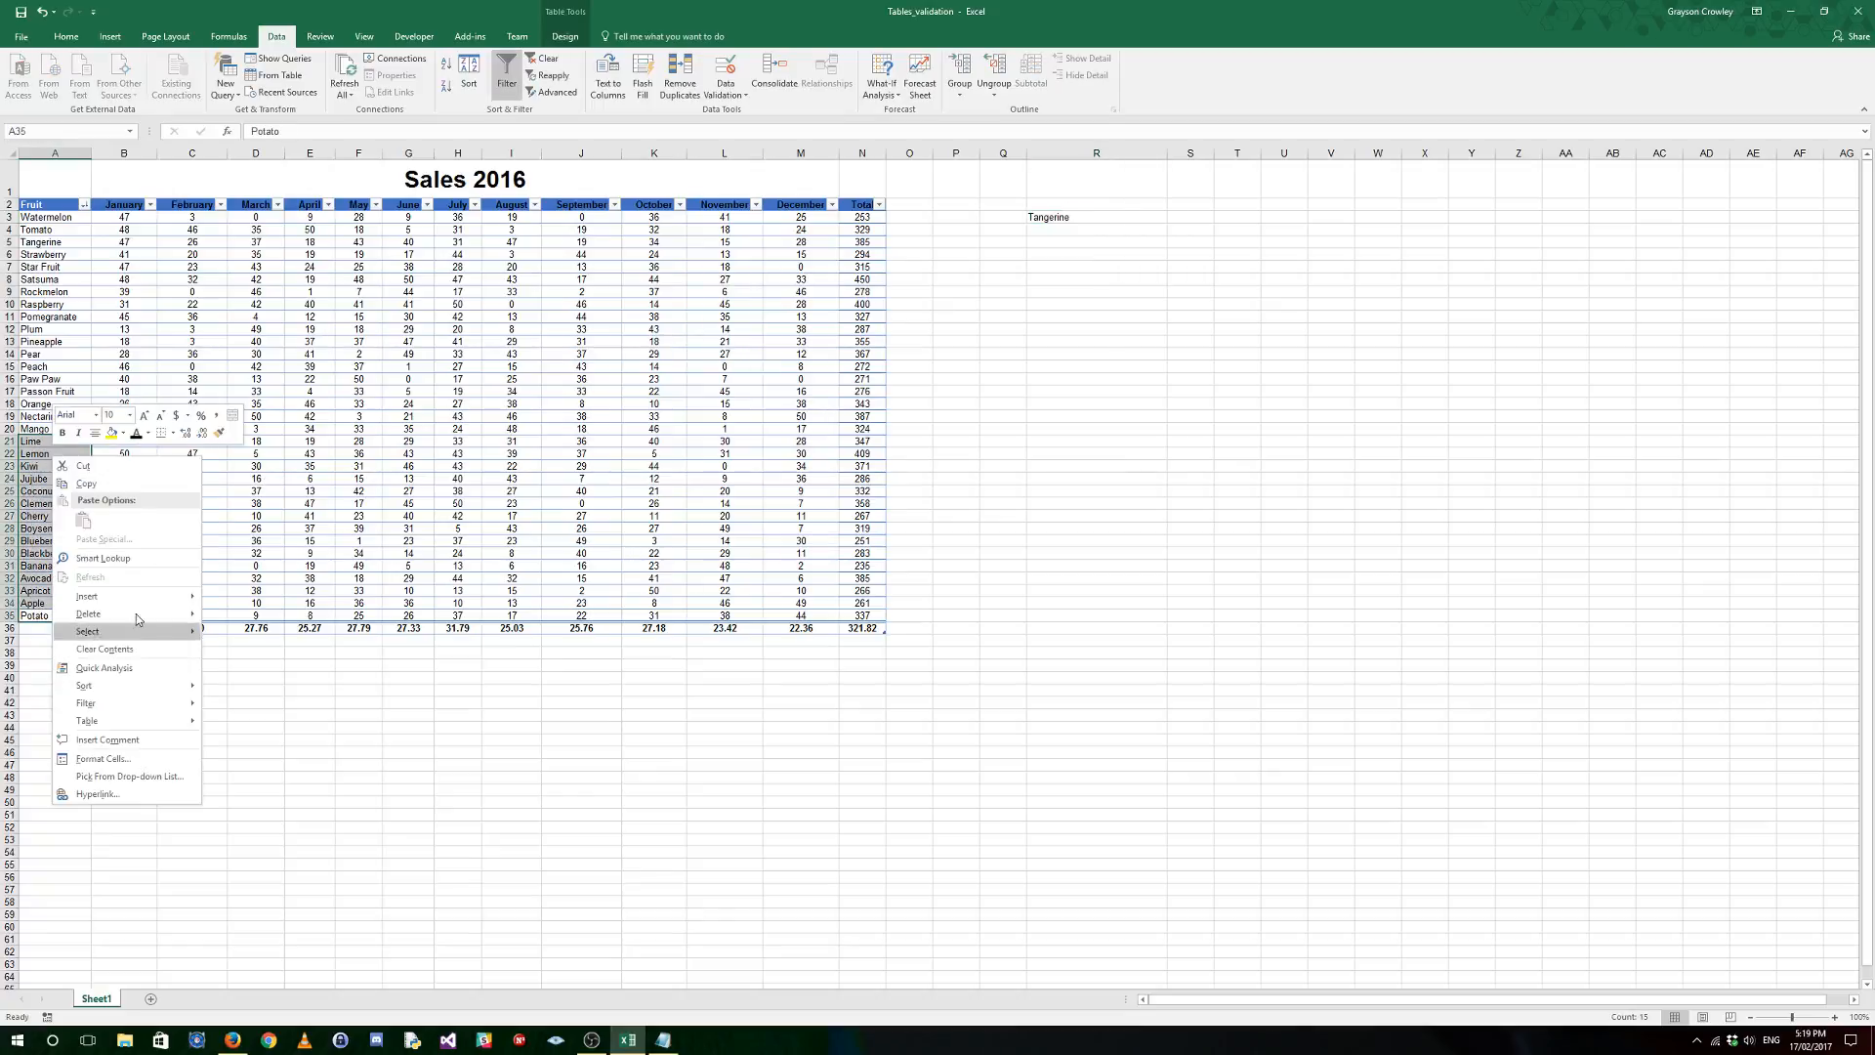
{"action": "mouse_move", "coordinate": [137, 616]}
{"action": "left_click", "coordinate": [261, 634]}
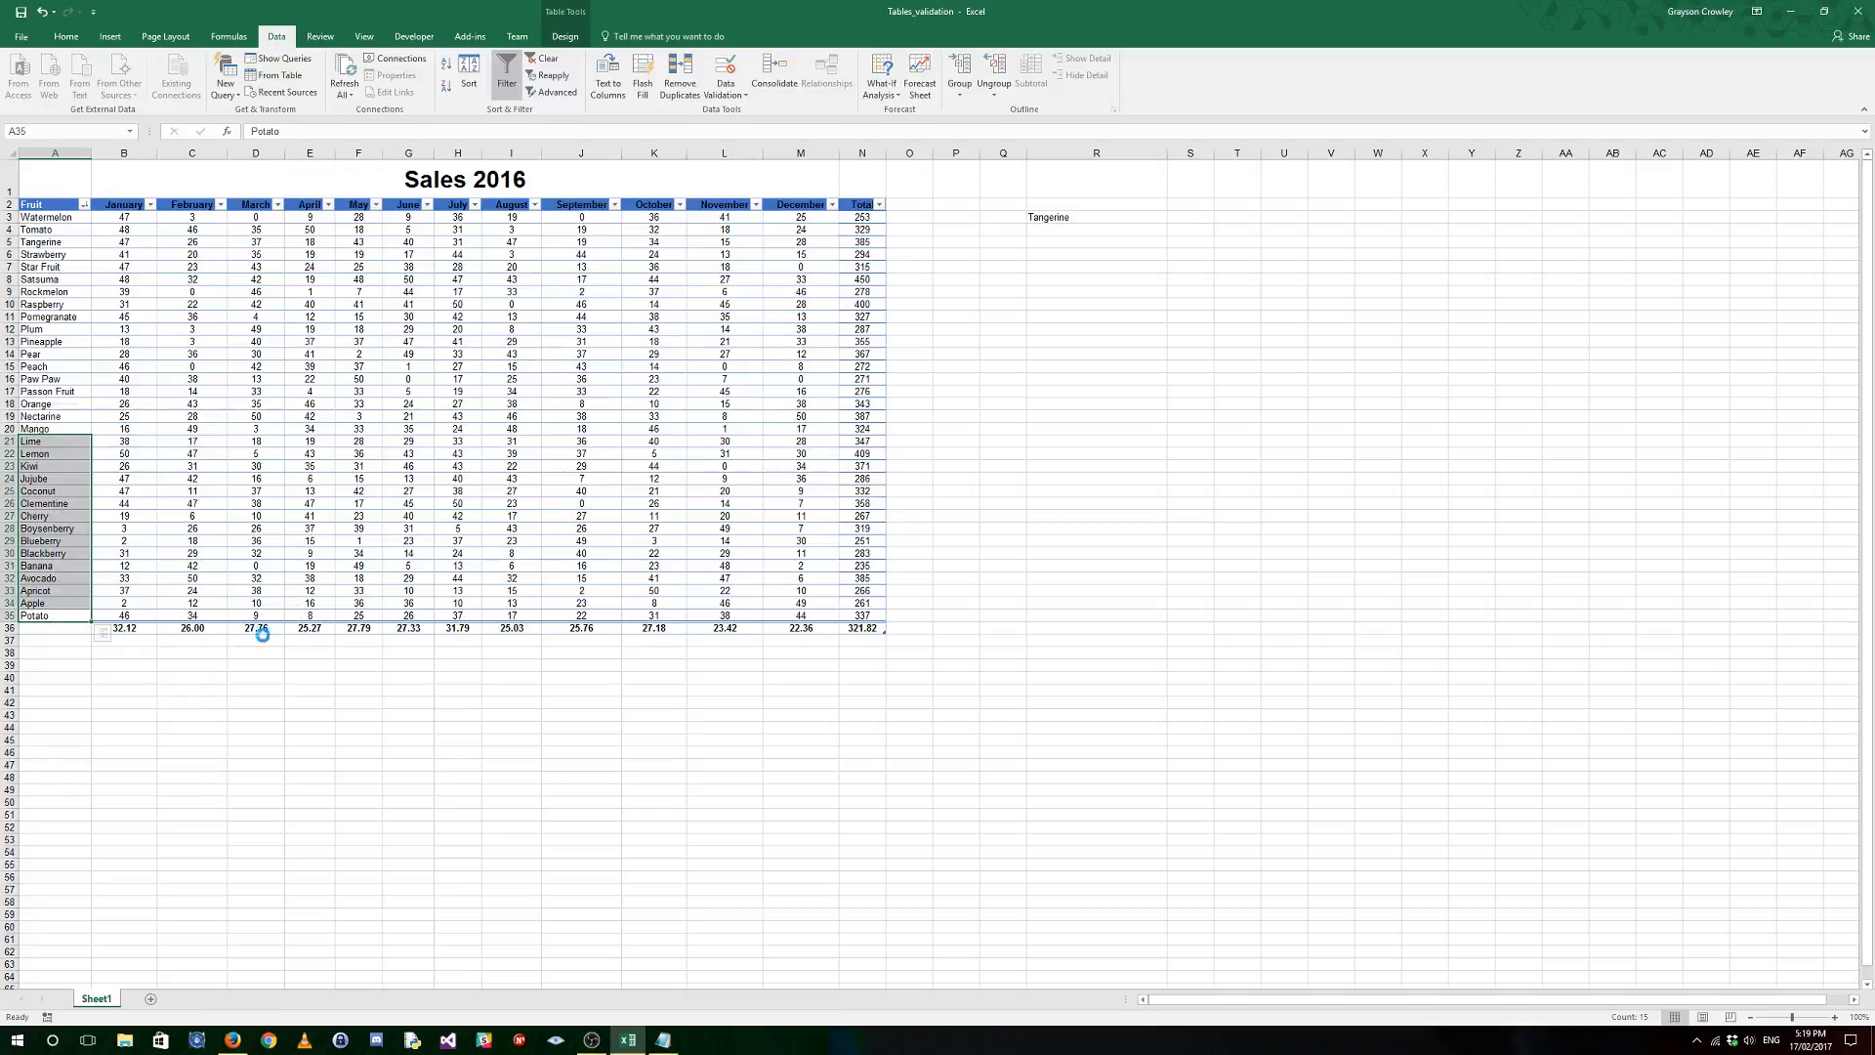
{"action": "left_click", "coordinate": [1096, 219]}
{"action": "left_click", "coordinate": [1174, 218]}
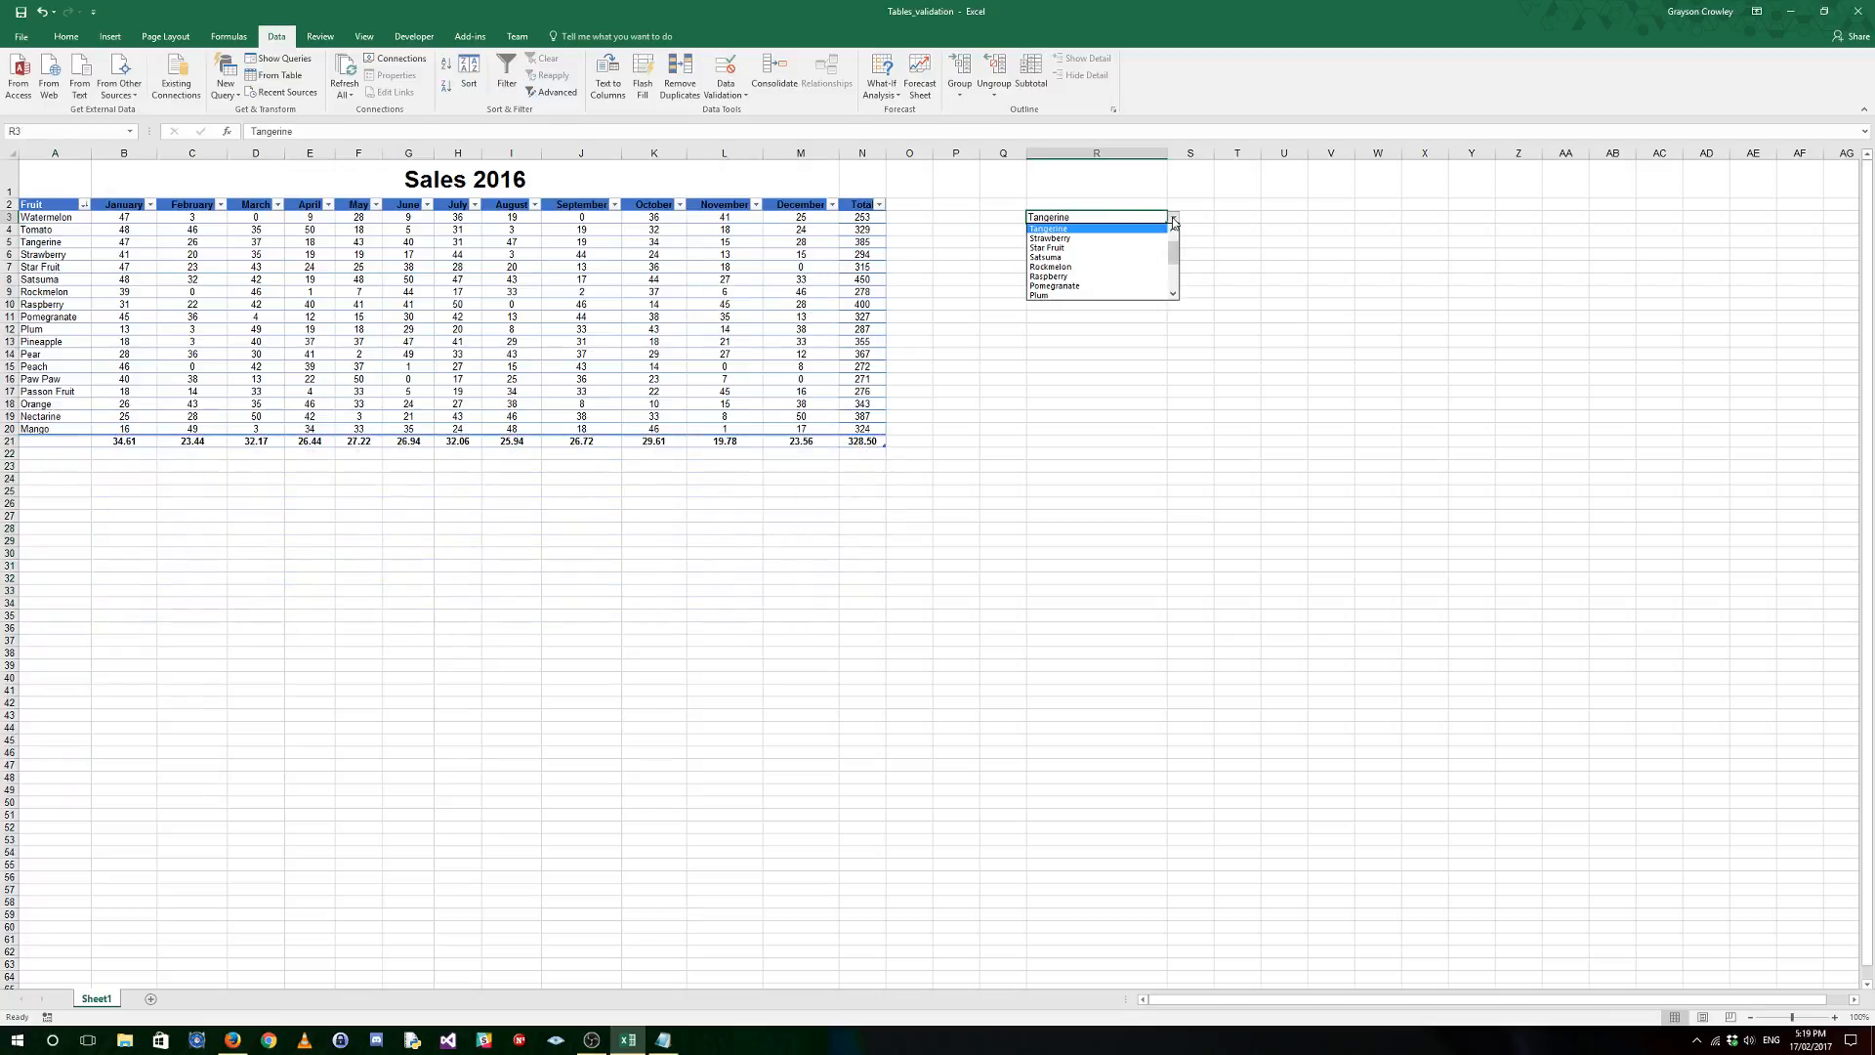
{"action": "left_click_drag", "start_coordinate": [1175, 251], "coordinate": [1174, 274]}
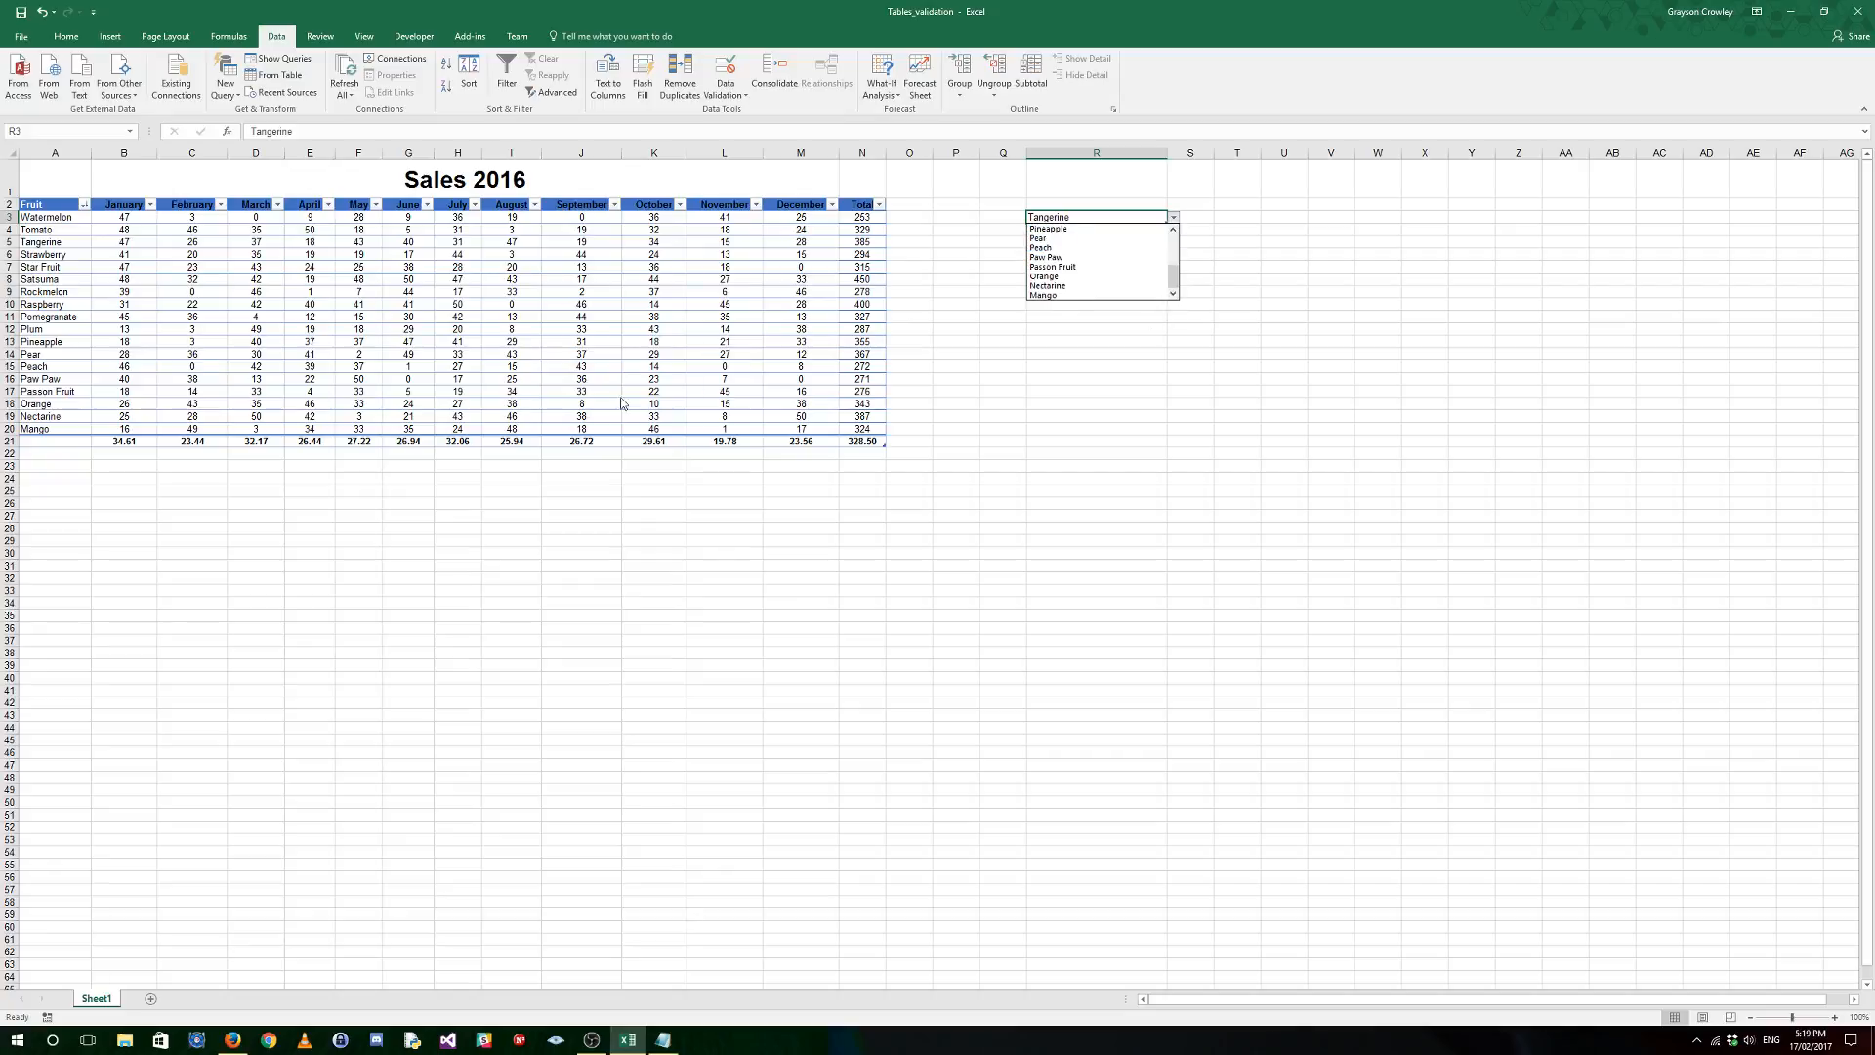
Step: Undo the deletion of the Lime to Potato rows and check the last entries of the validation list in R3
{"action": "key", "text": "Escape"}
{"action": "left_click", "coordinate": [201, 341]}
{"action": "key", "text": "ctrl+z"}
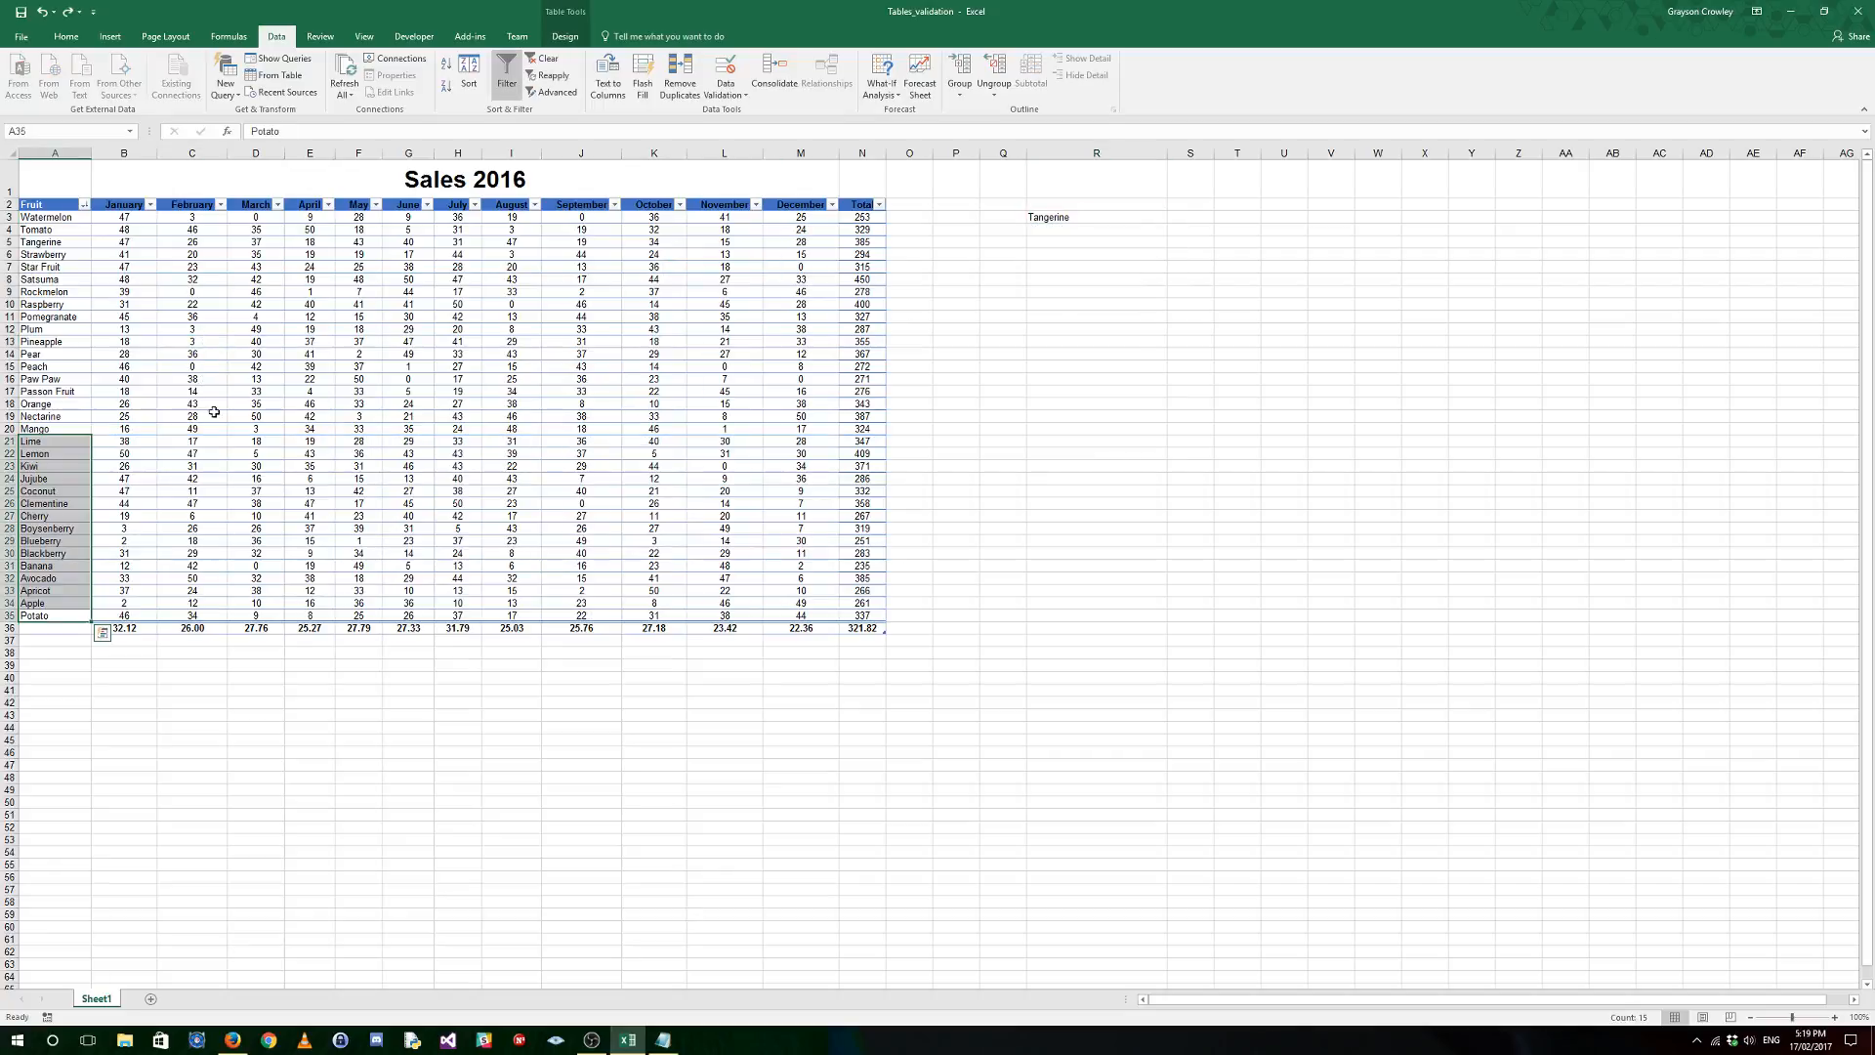
{"action": "left_click", "coordinate": [214, 412]}
{"action": "left_click", "coordinate": [1089, 217]}
{"action": "left_click", "coordinate": [1172, 217]}
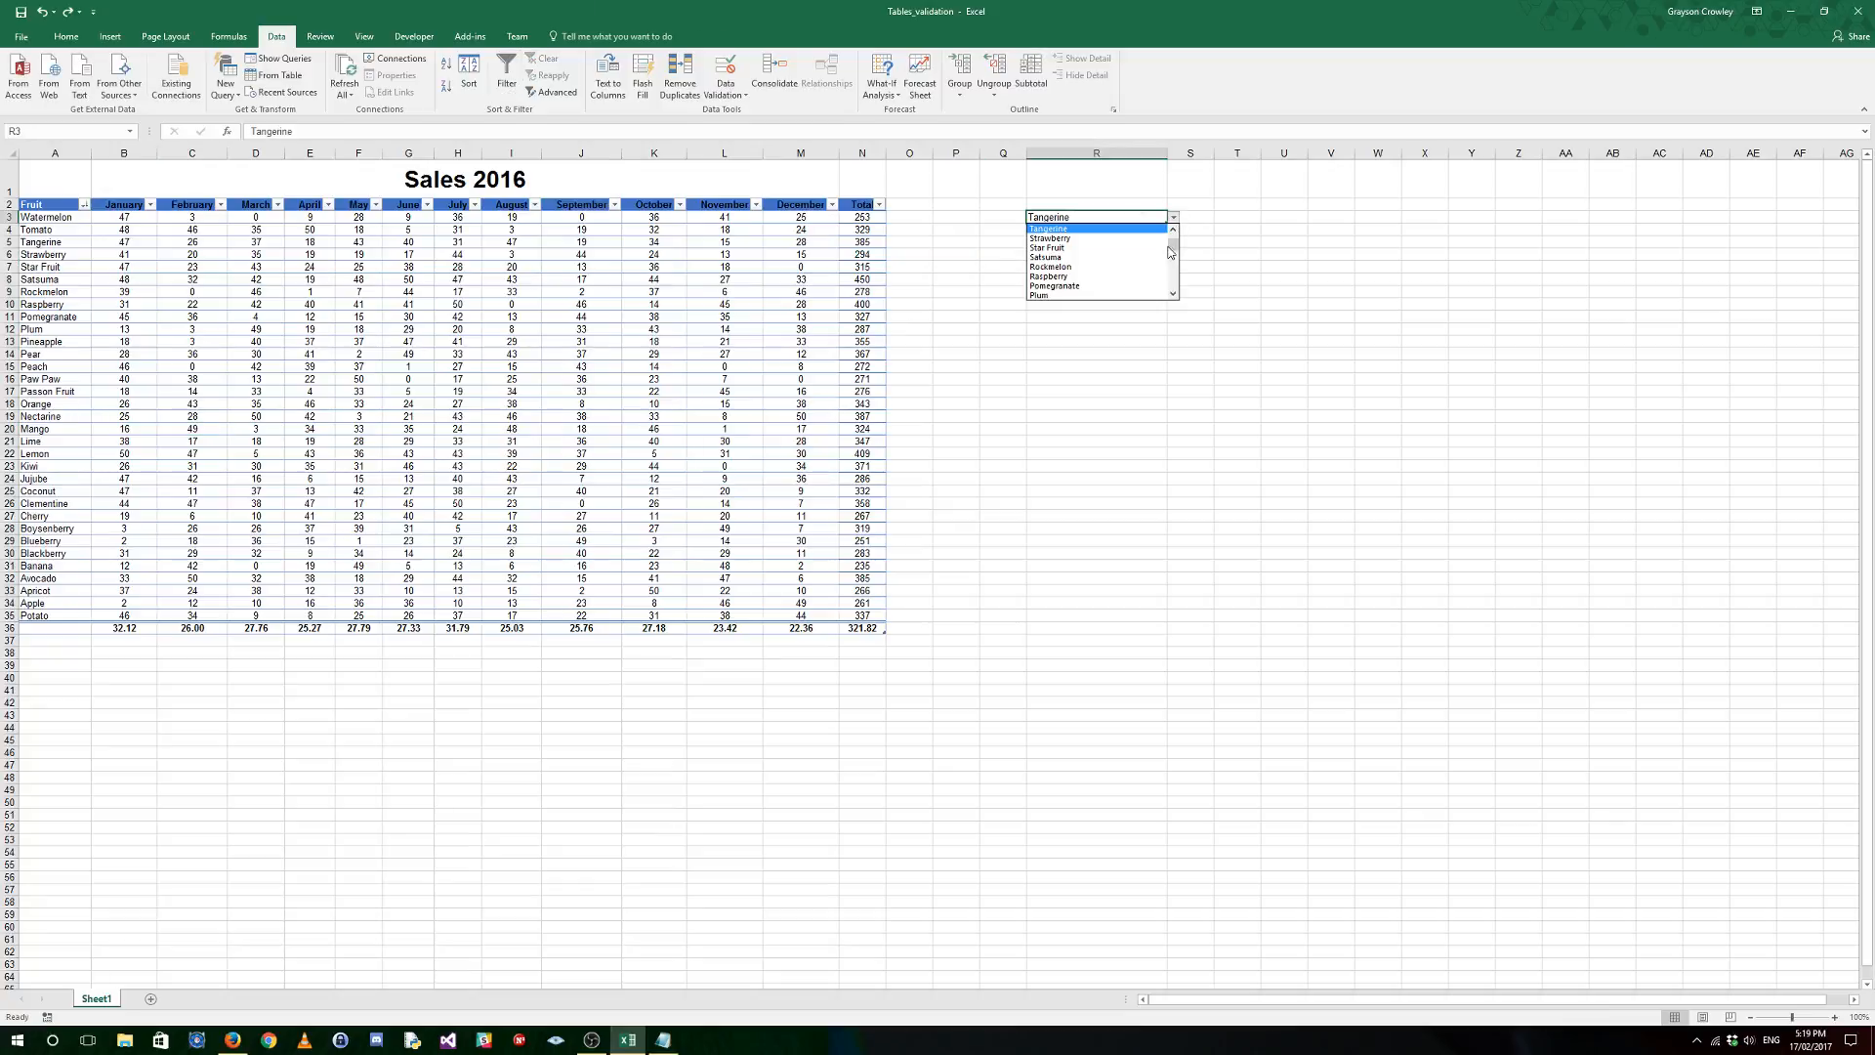
{"action": "left_click_drag", "start_coordinate": [1171, 252], "coordinate": [1177, 272]}
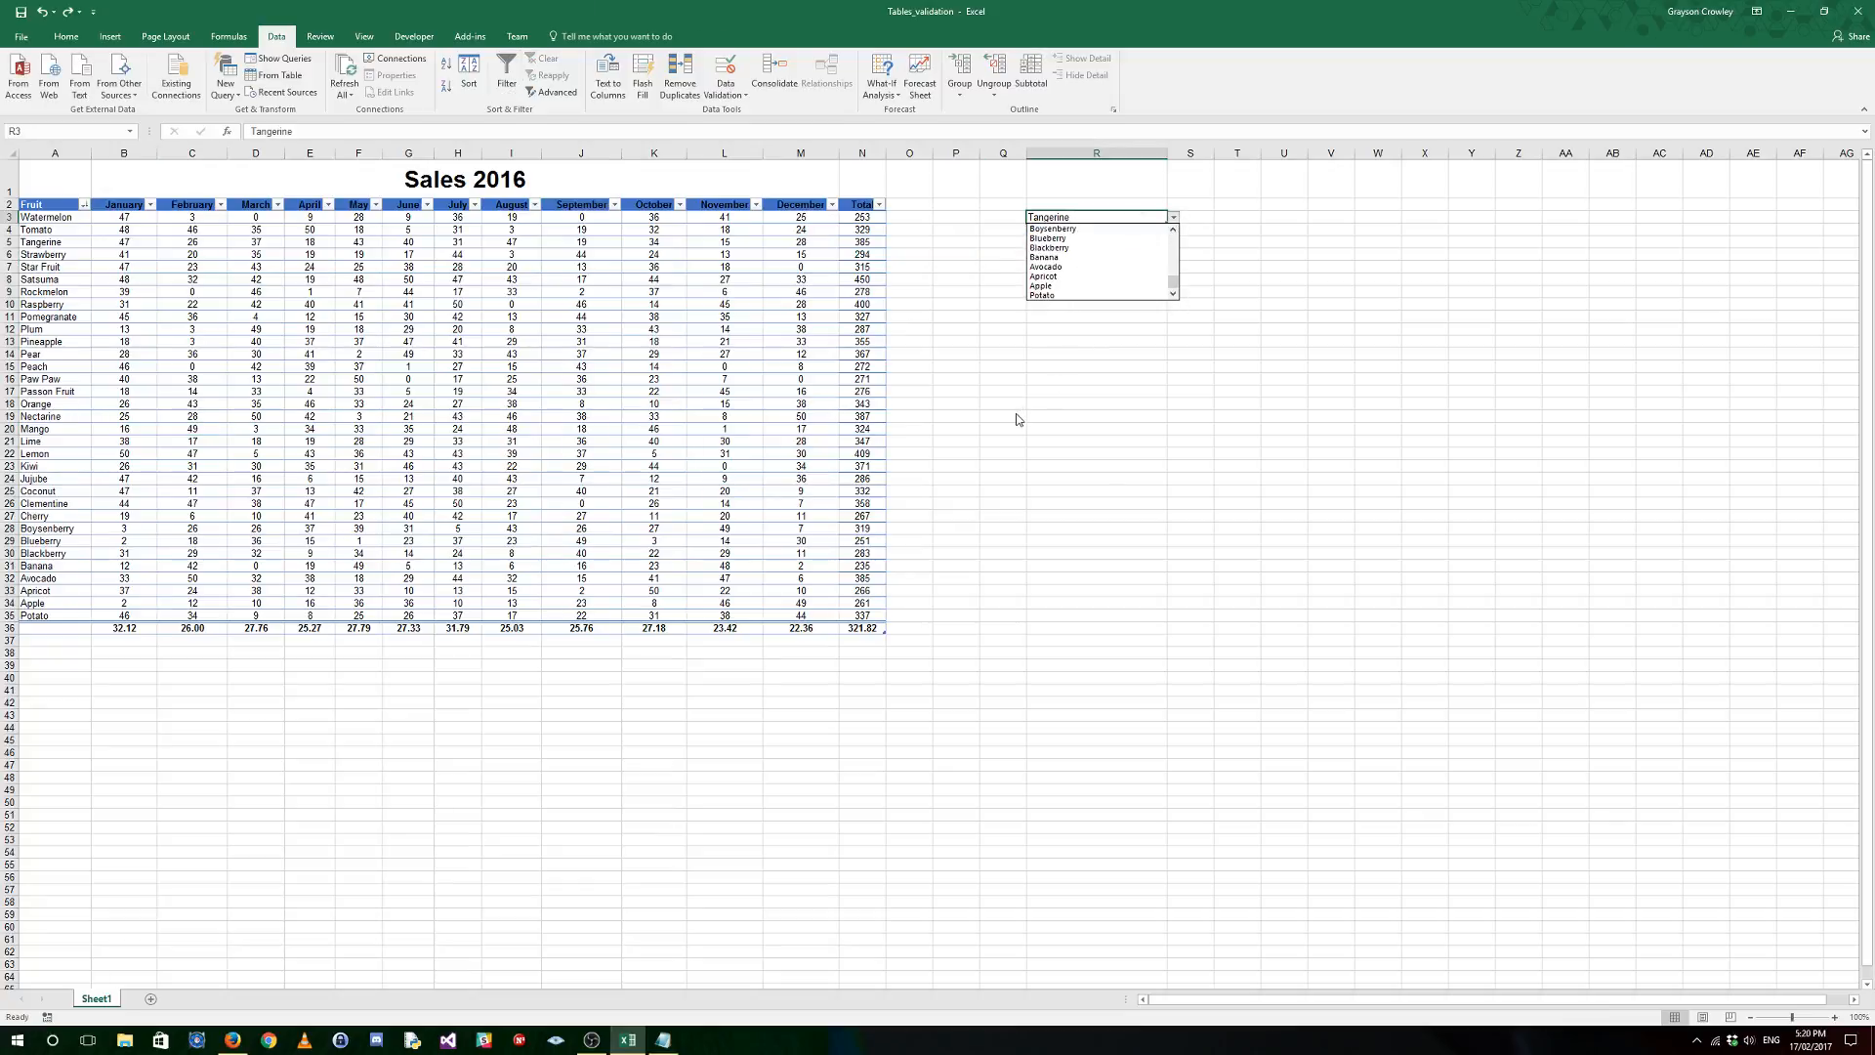
{"action": "left_click", "coordinate": [320, 357]}
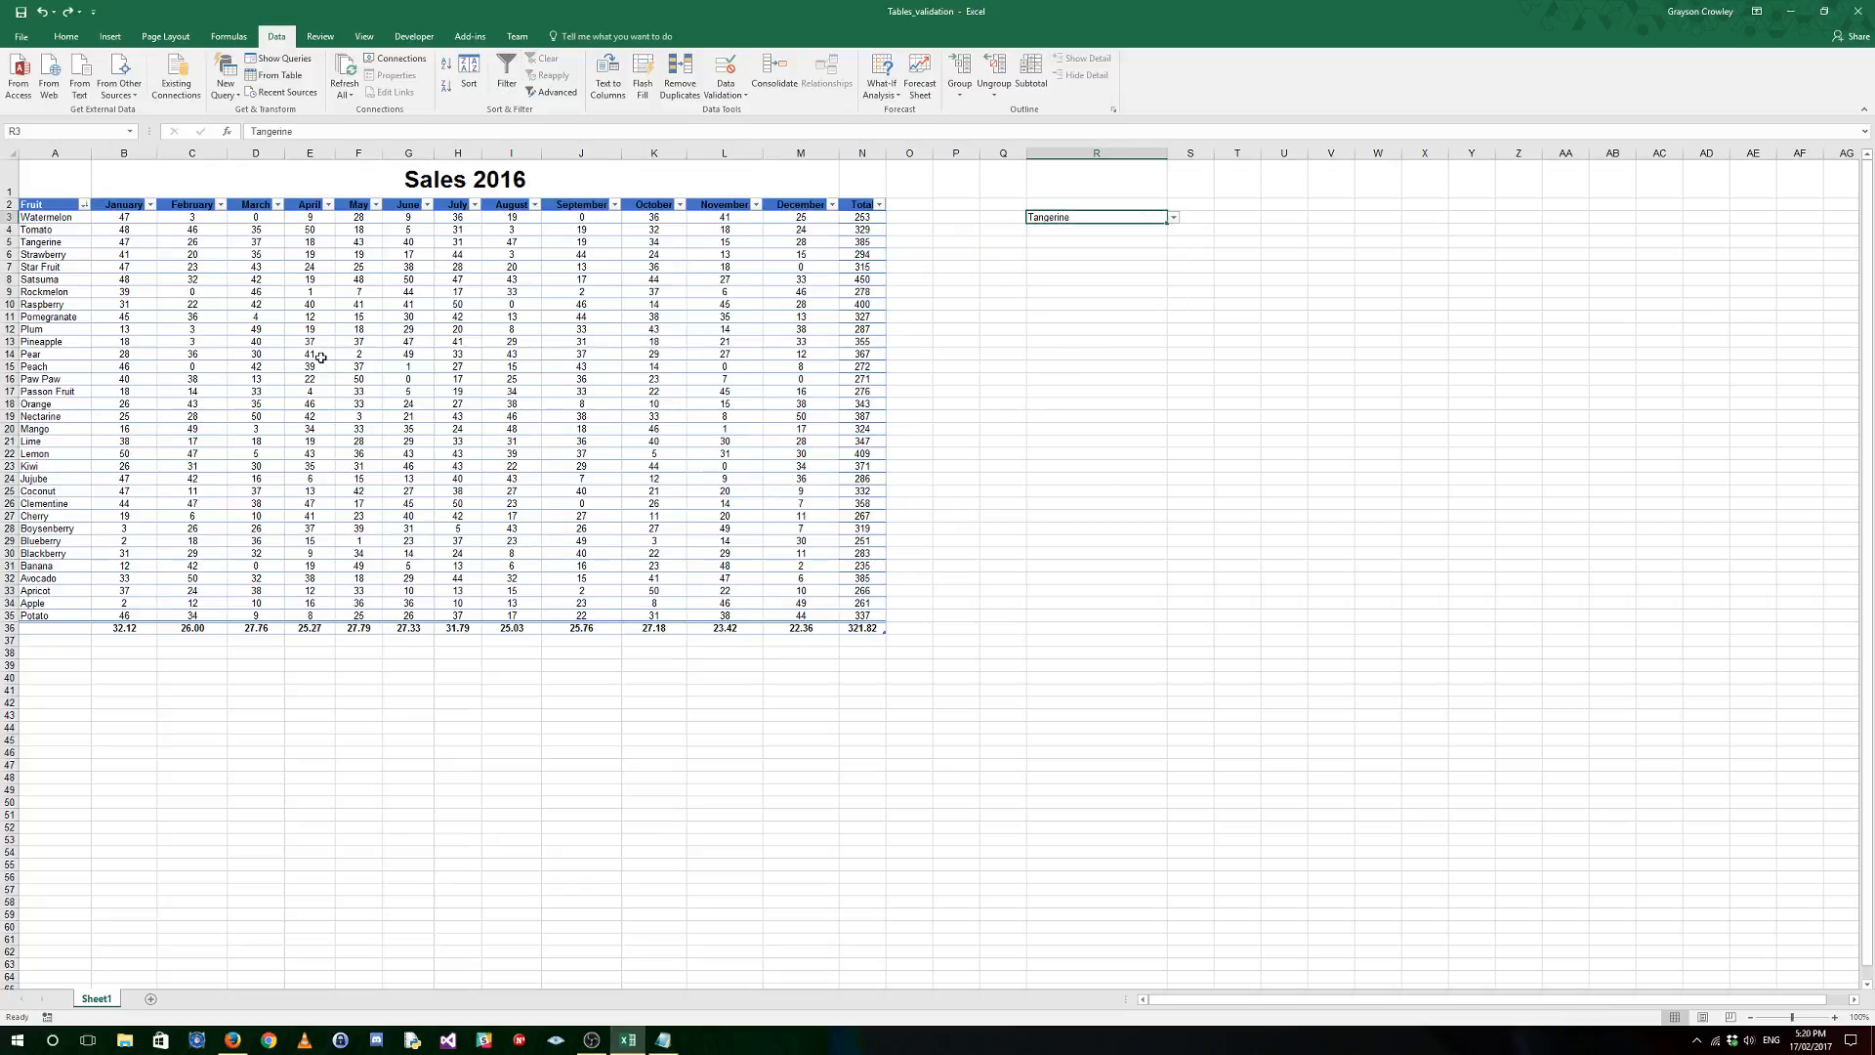
Step: Turn off the total row of the Sales 2016 table
{"action": "left_click", "coordinate": [458, 590]}
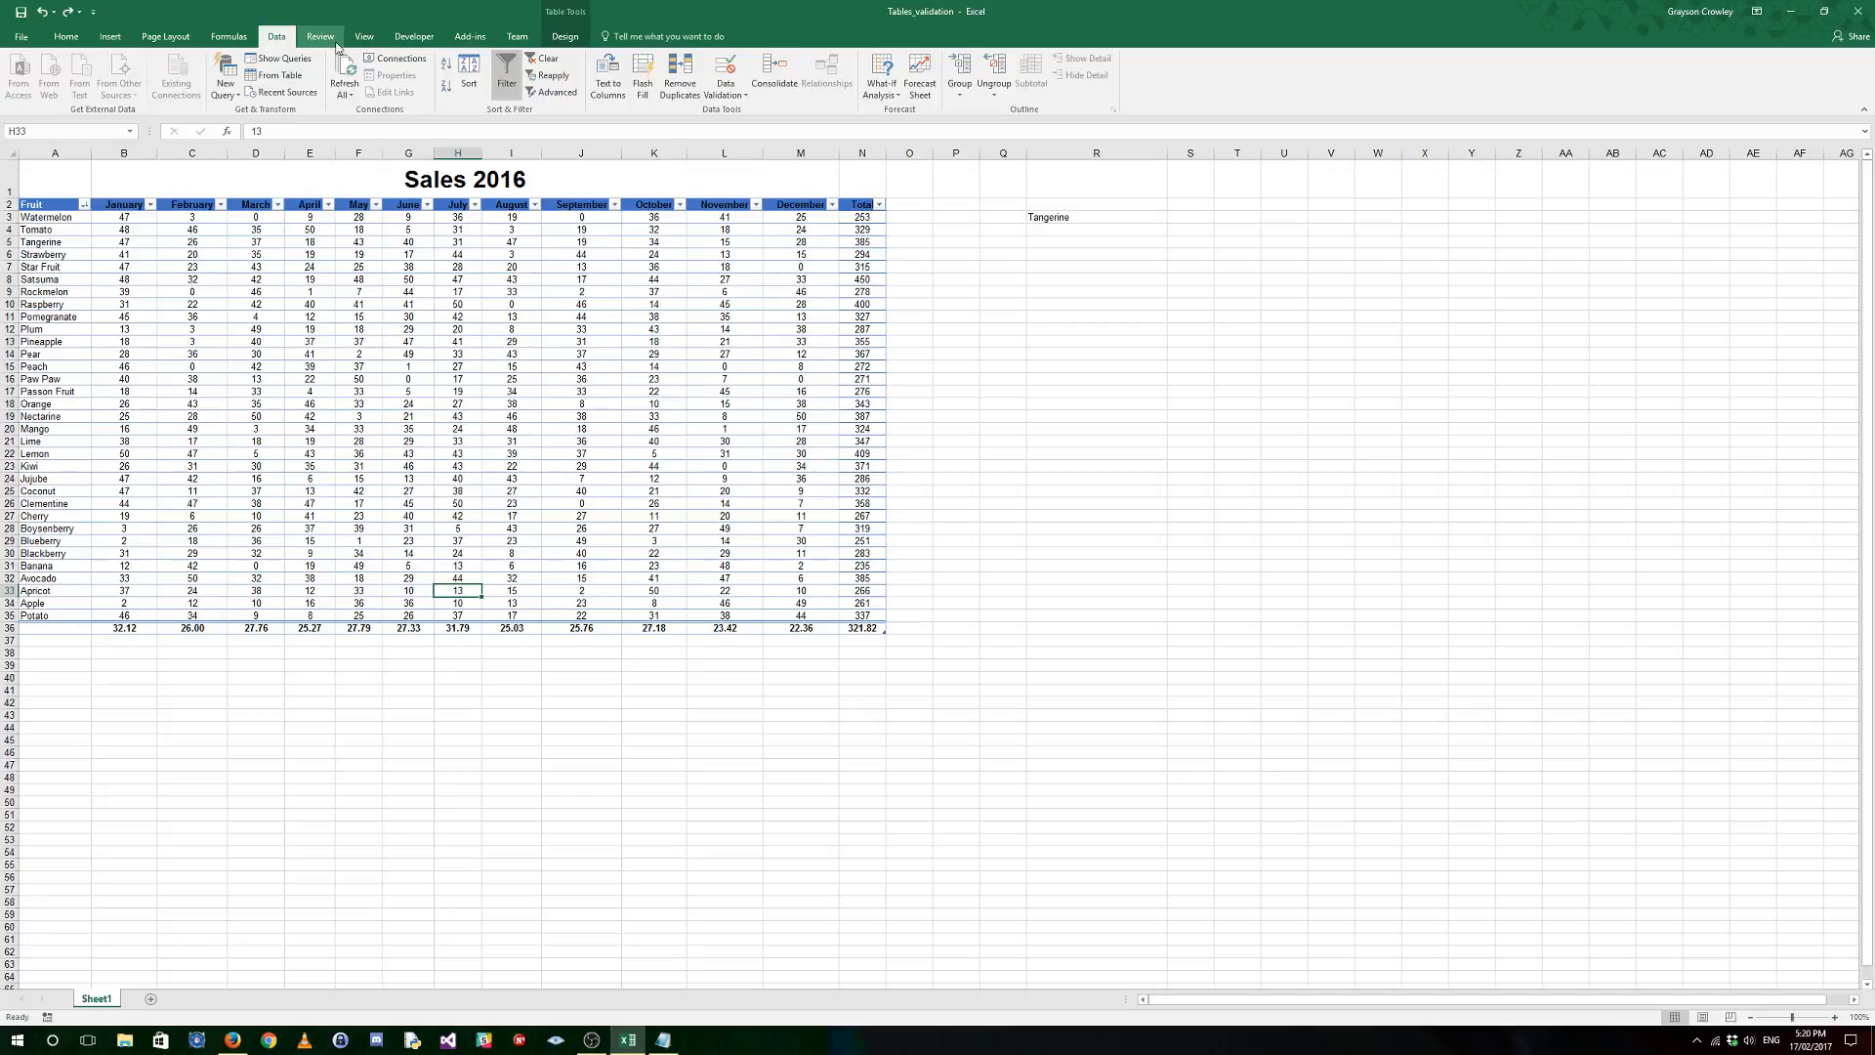
{"action": "left_click", "coordinate": [554, 286]}
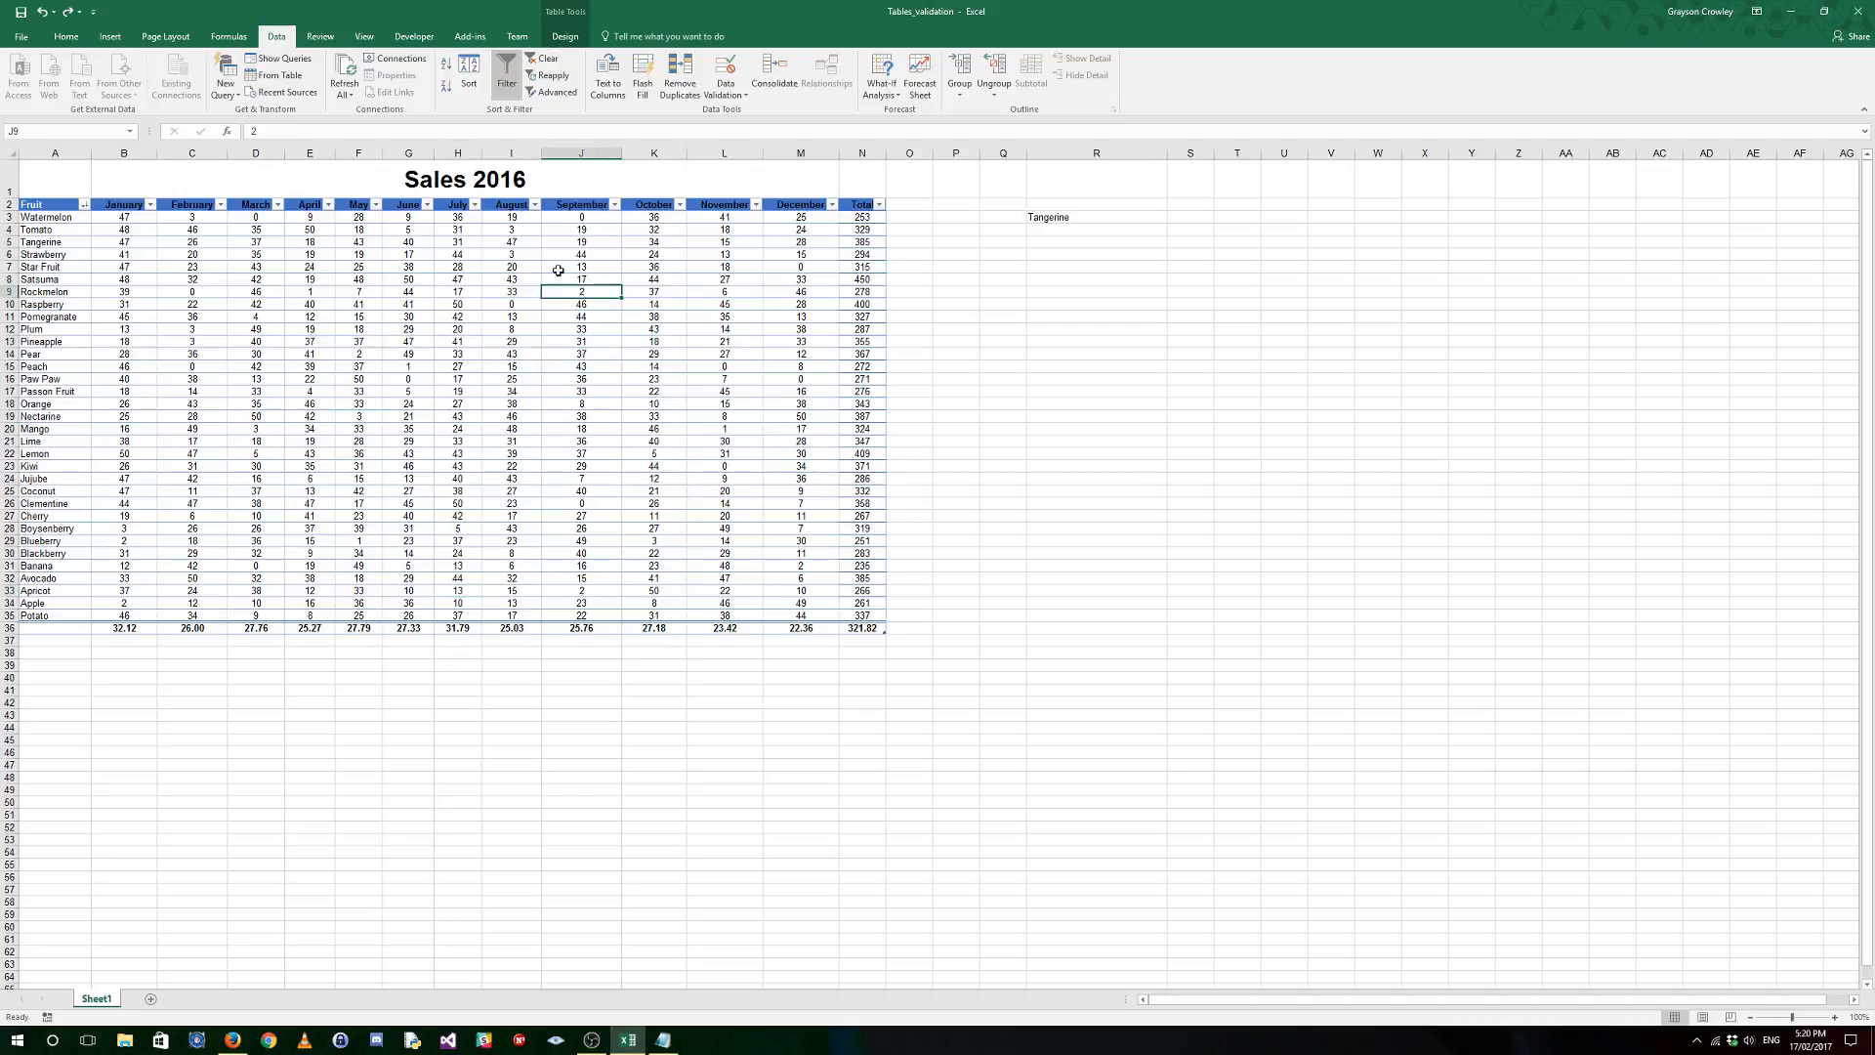
{"action": "left_click", "coordinate": [565, 37]}
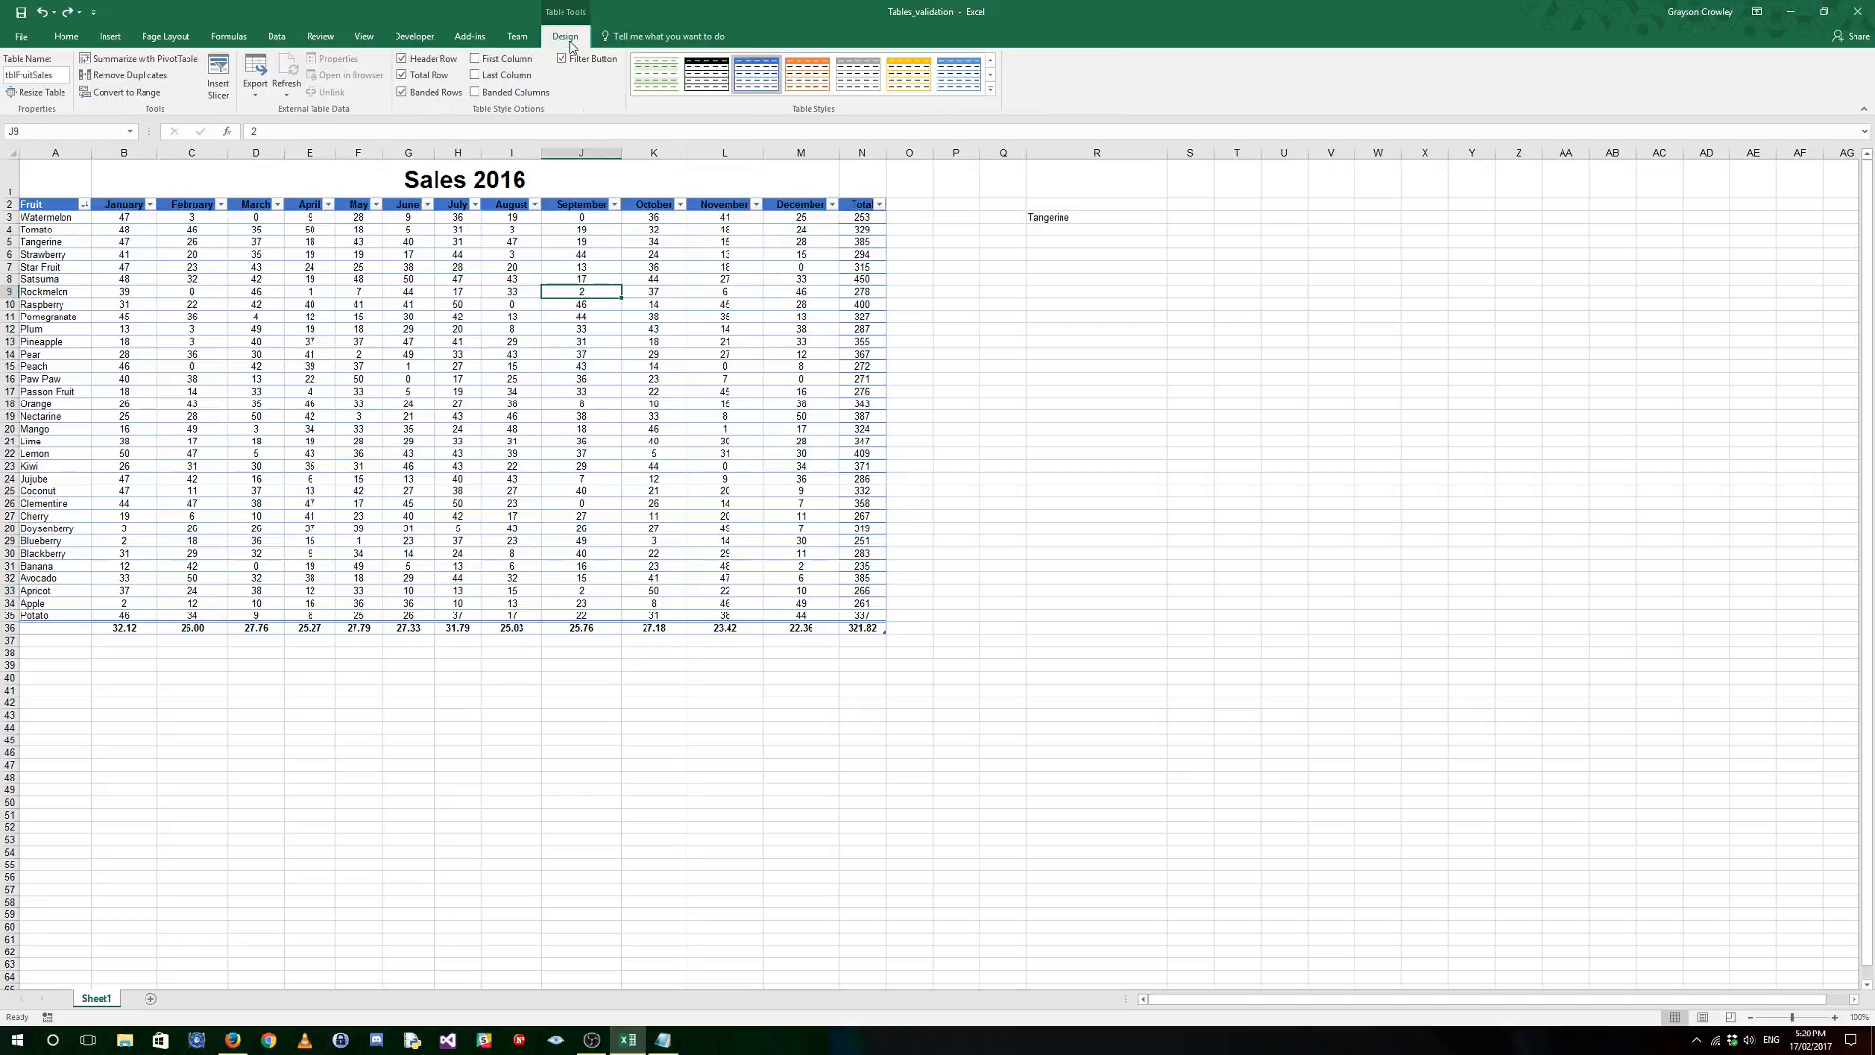
{"action": "left_click", "coordinate": [428, 75]}
{"action": "left_click", "coordinate": [894, 335]}
{"action": "left_click", "coordinate": [974, 277]}
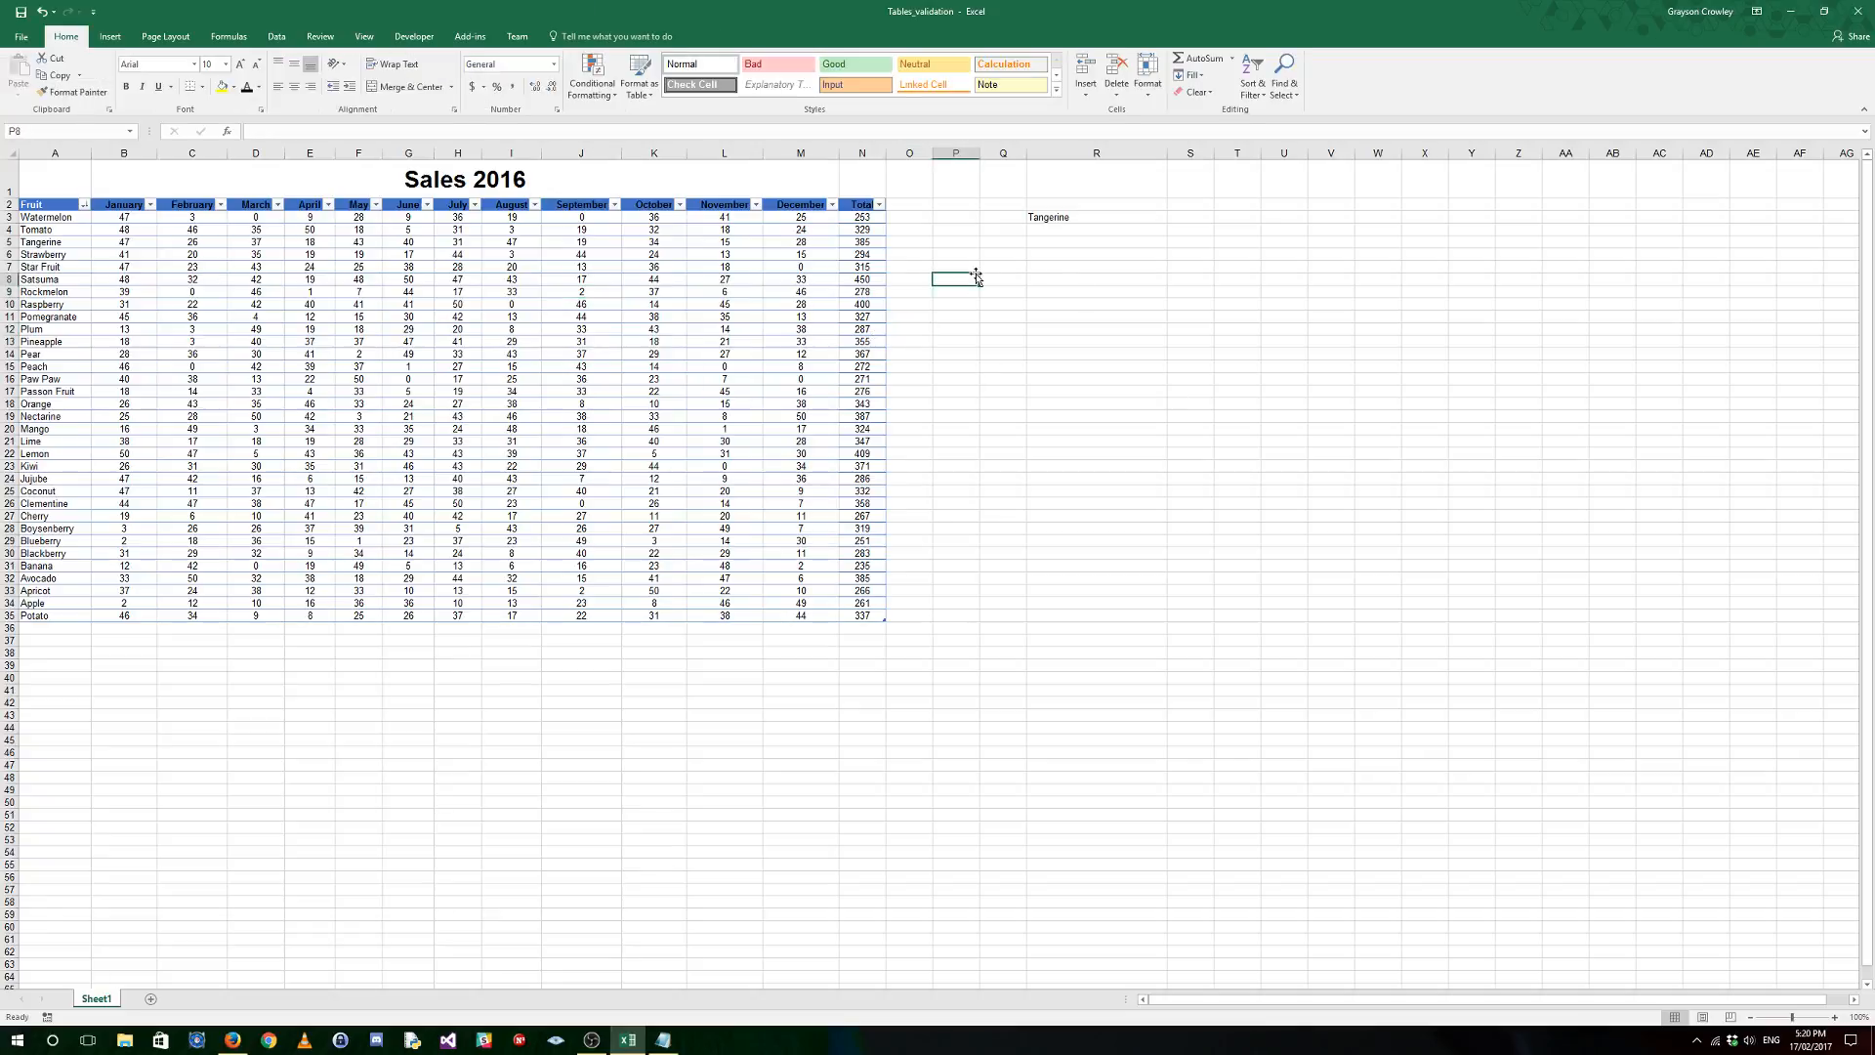
Step: Set R3's validation error alert to the Information style with title "YOU DERP" and message "Why You No Get Right"
{"action": "left_click", "coordinate": [1066, 216]}
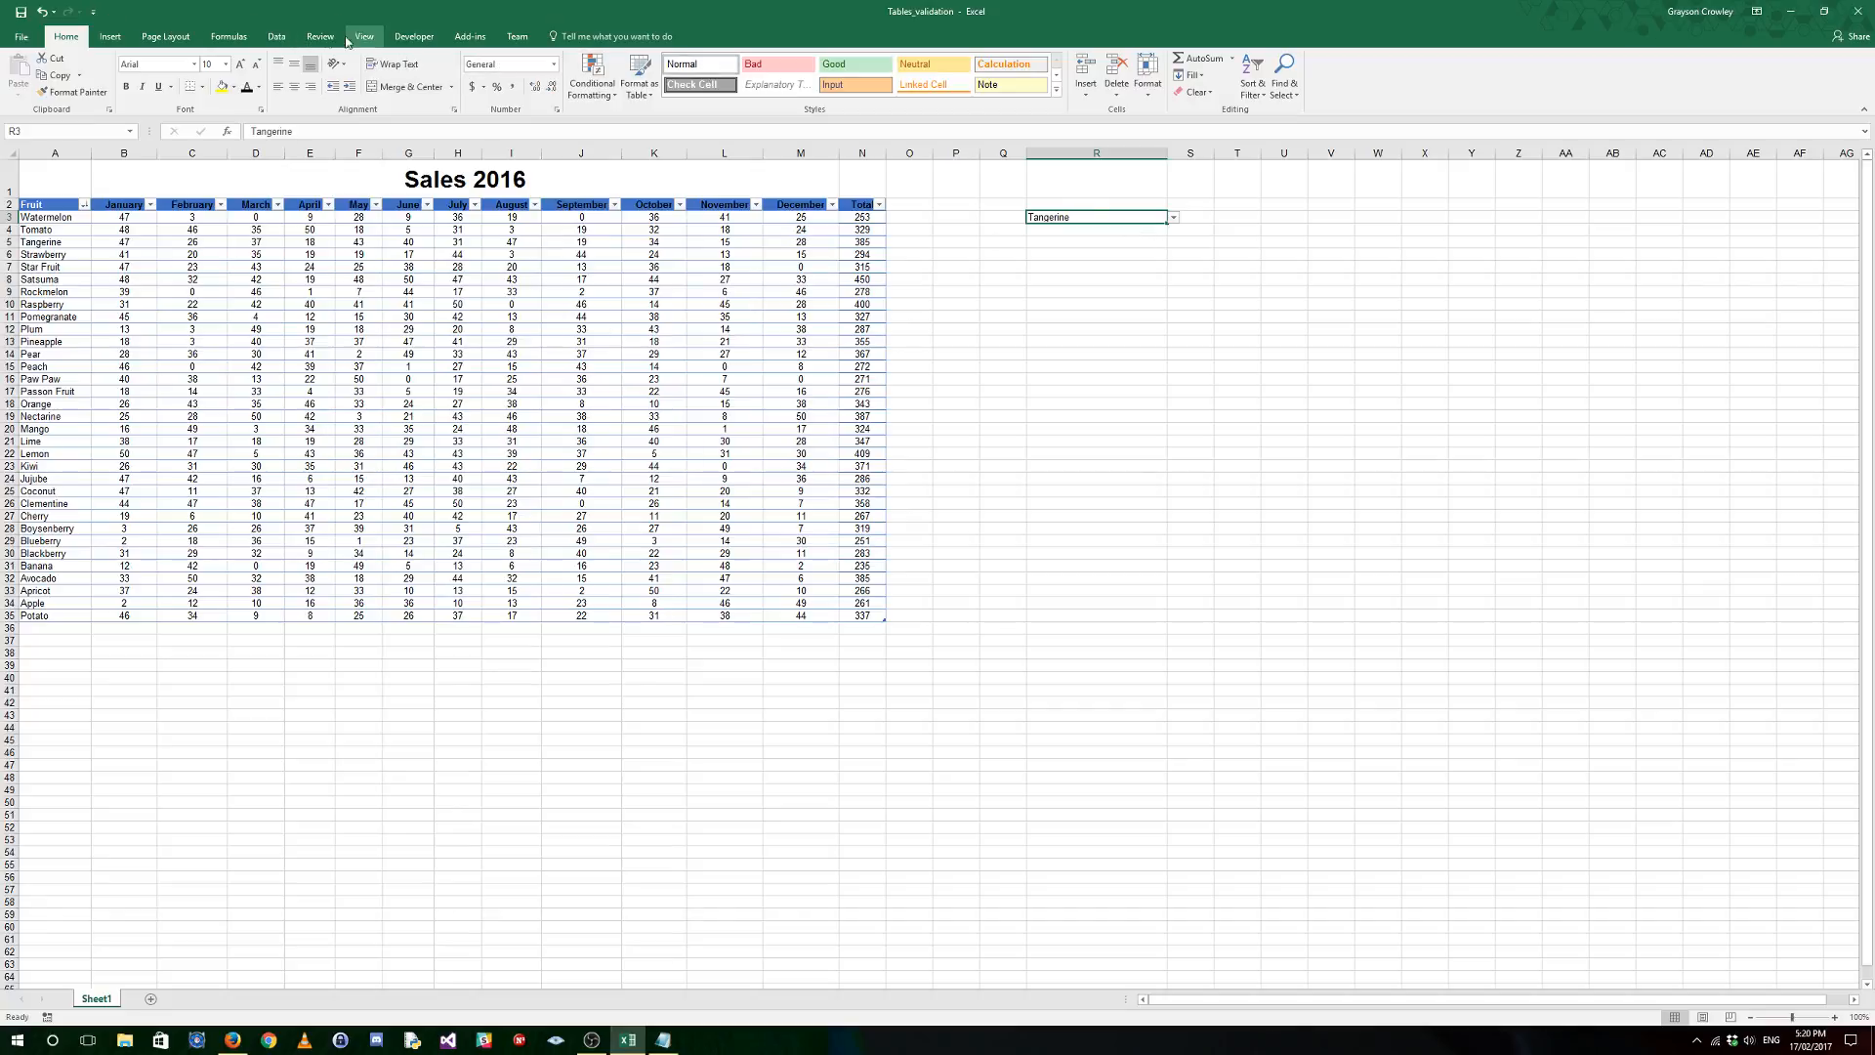
{"action": "left_click", "coordinate": [272, 37]}
{"action": "left_click", "coordinate": [738, 88]}
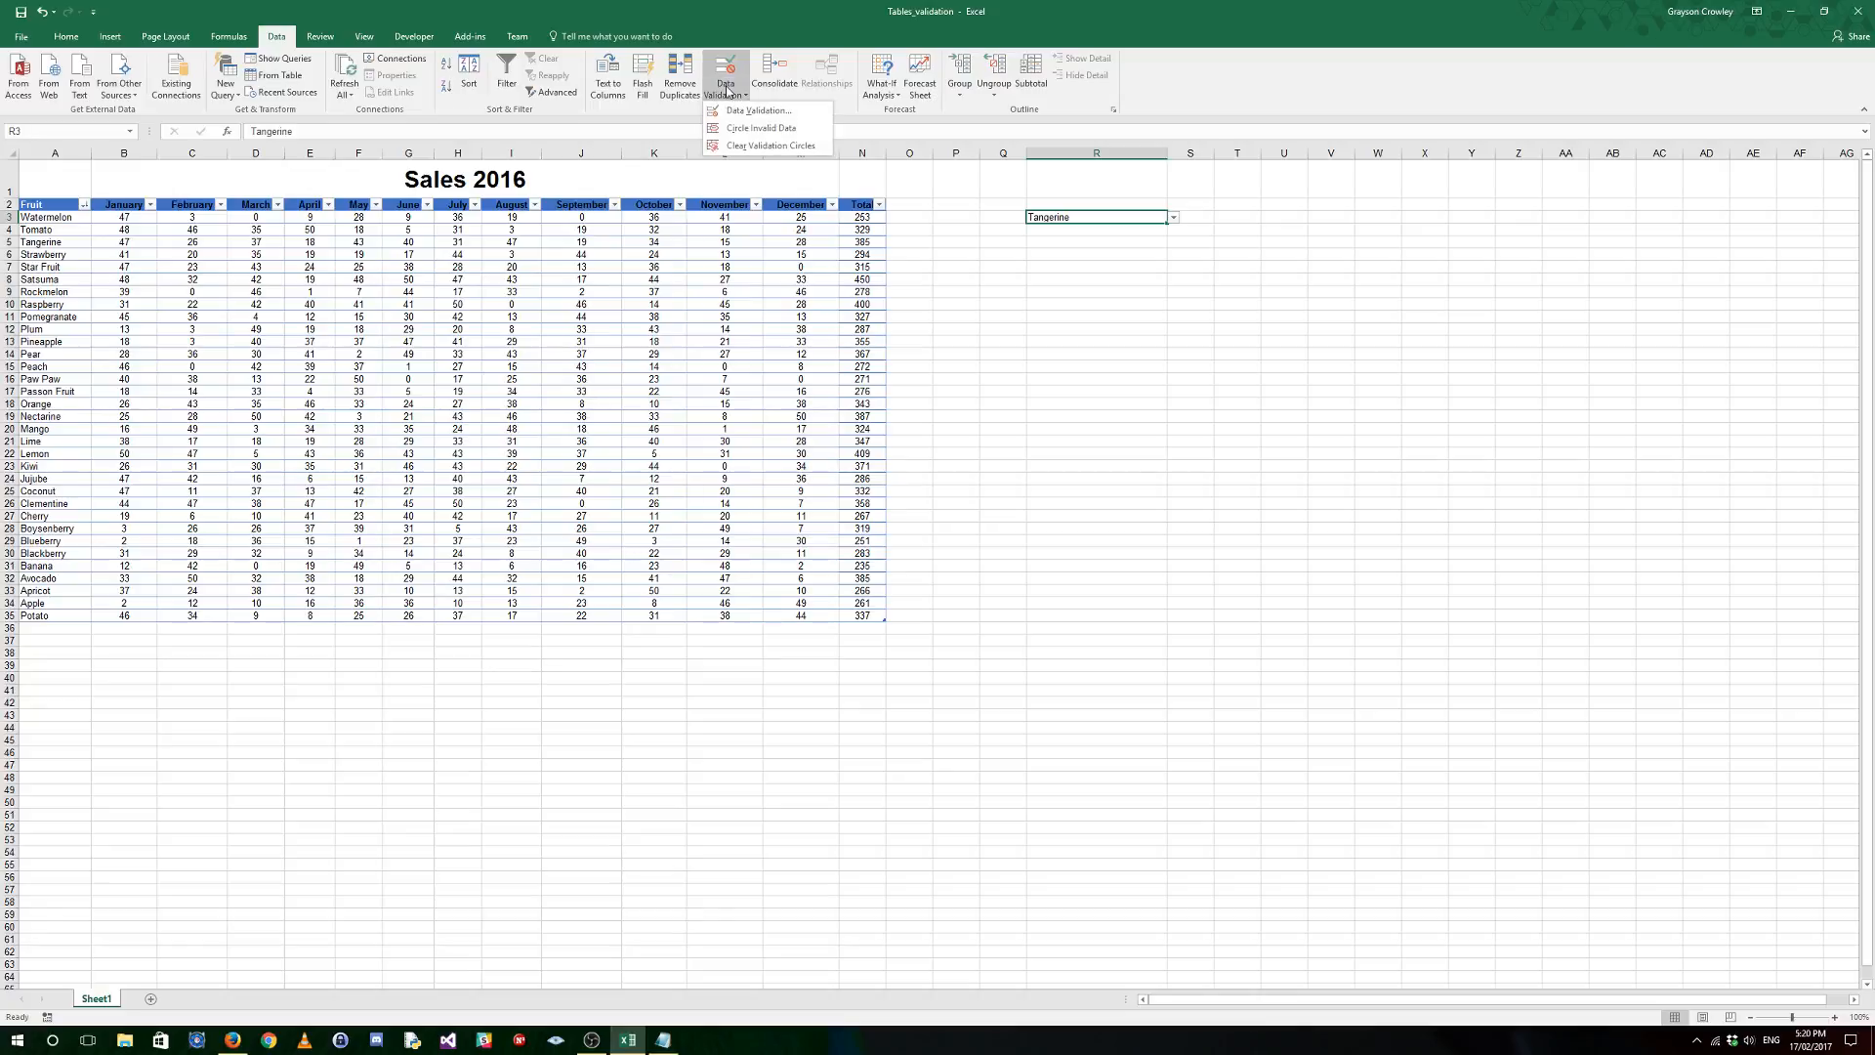
{"action": "left_click", "coordinate": [766, 113]}
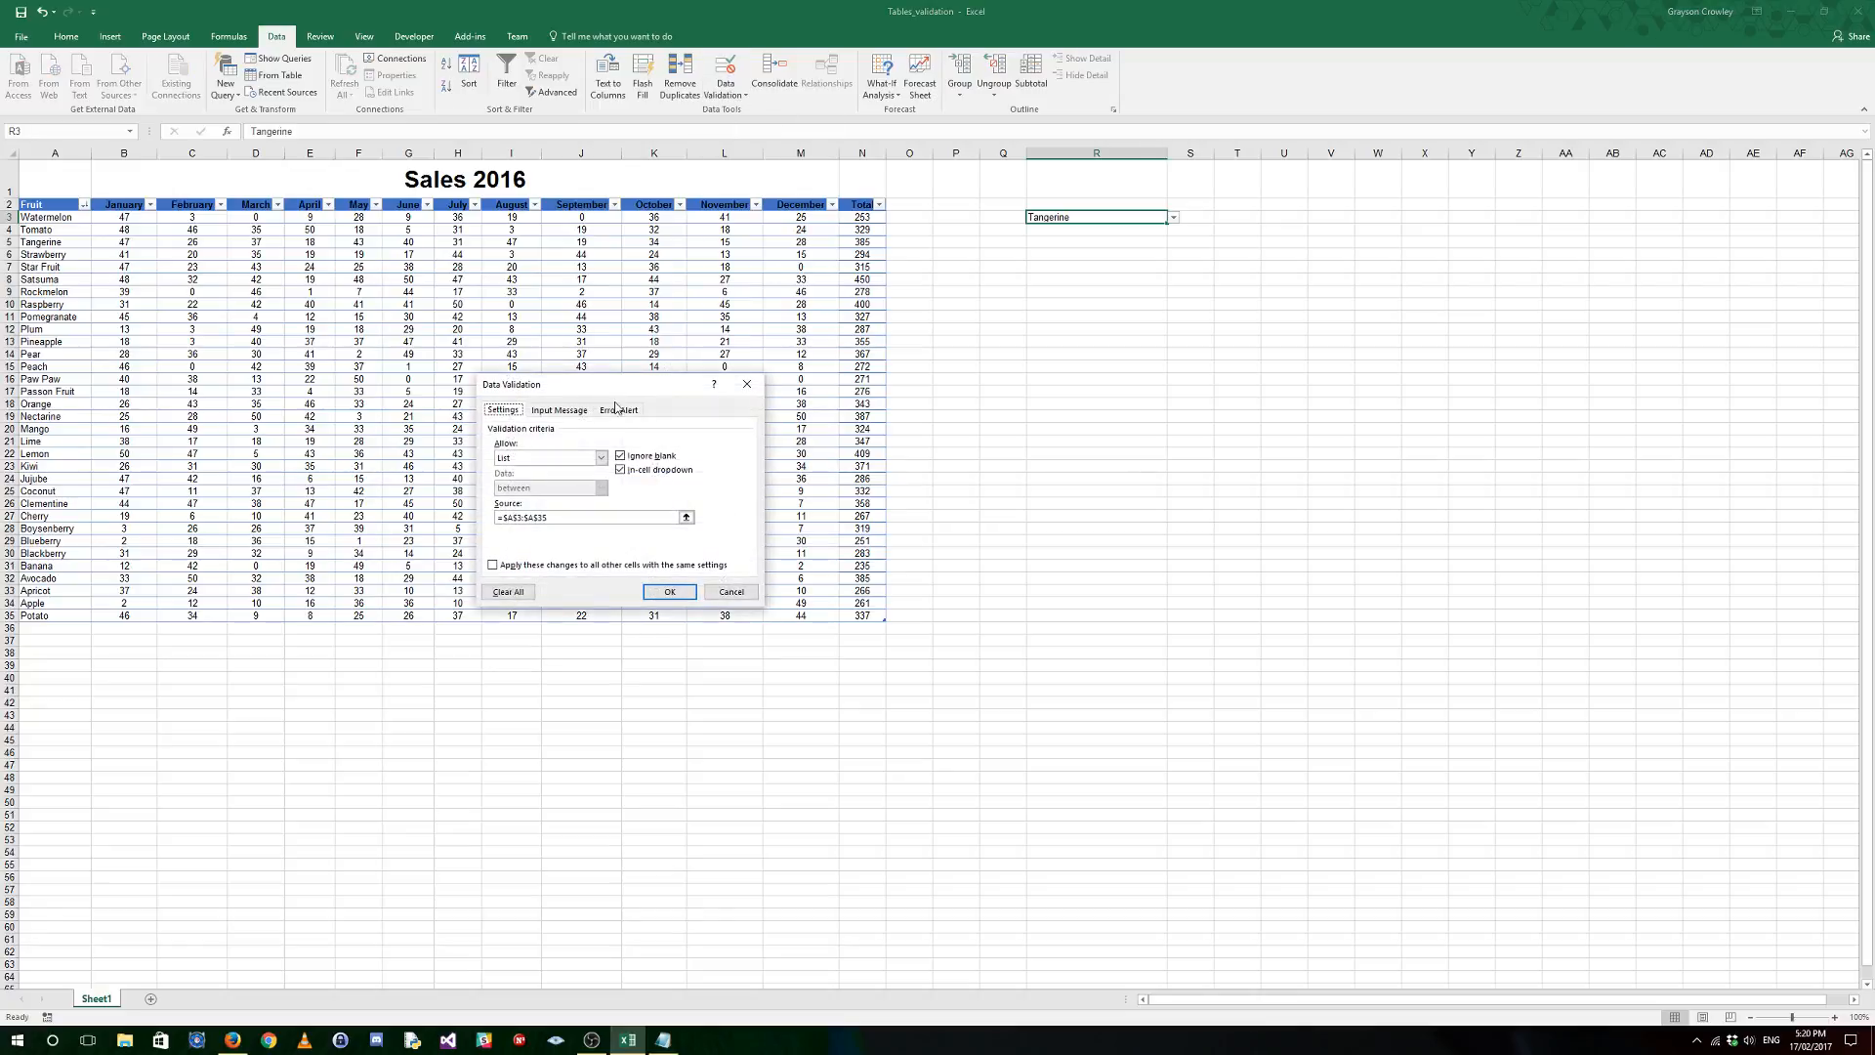
{"action": "left_click", "coordinate": [620, 410]}
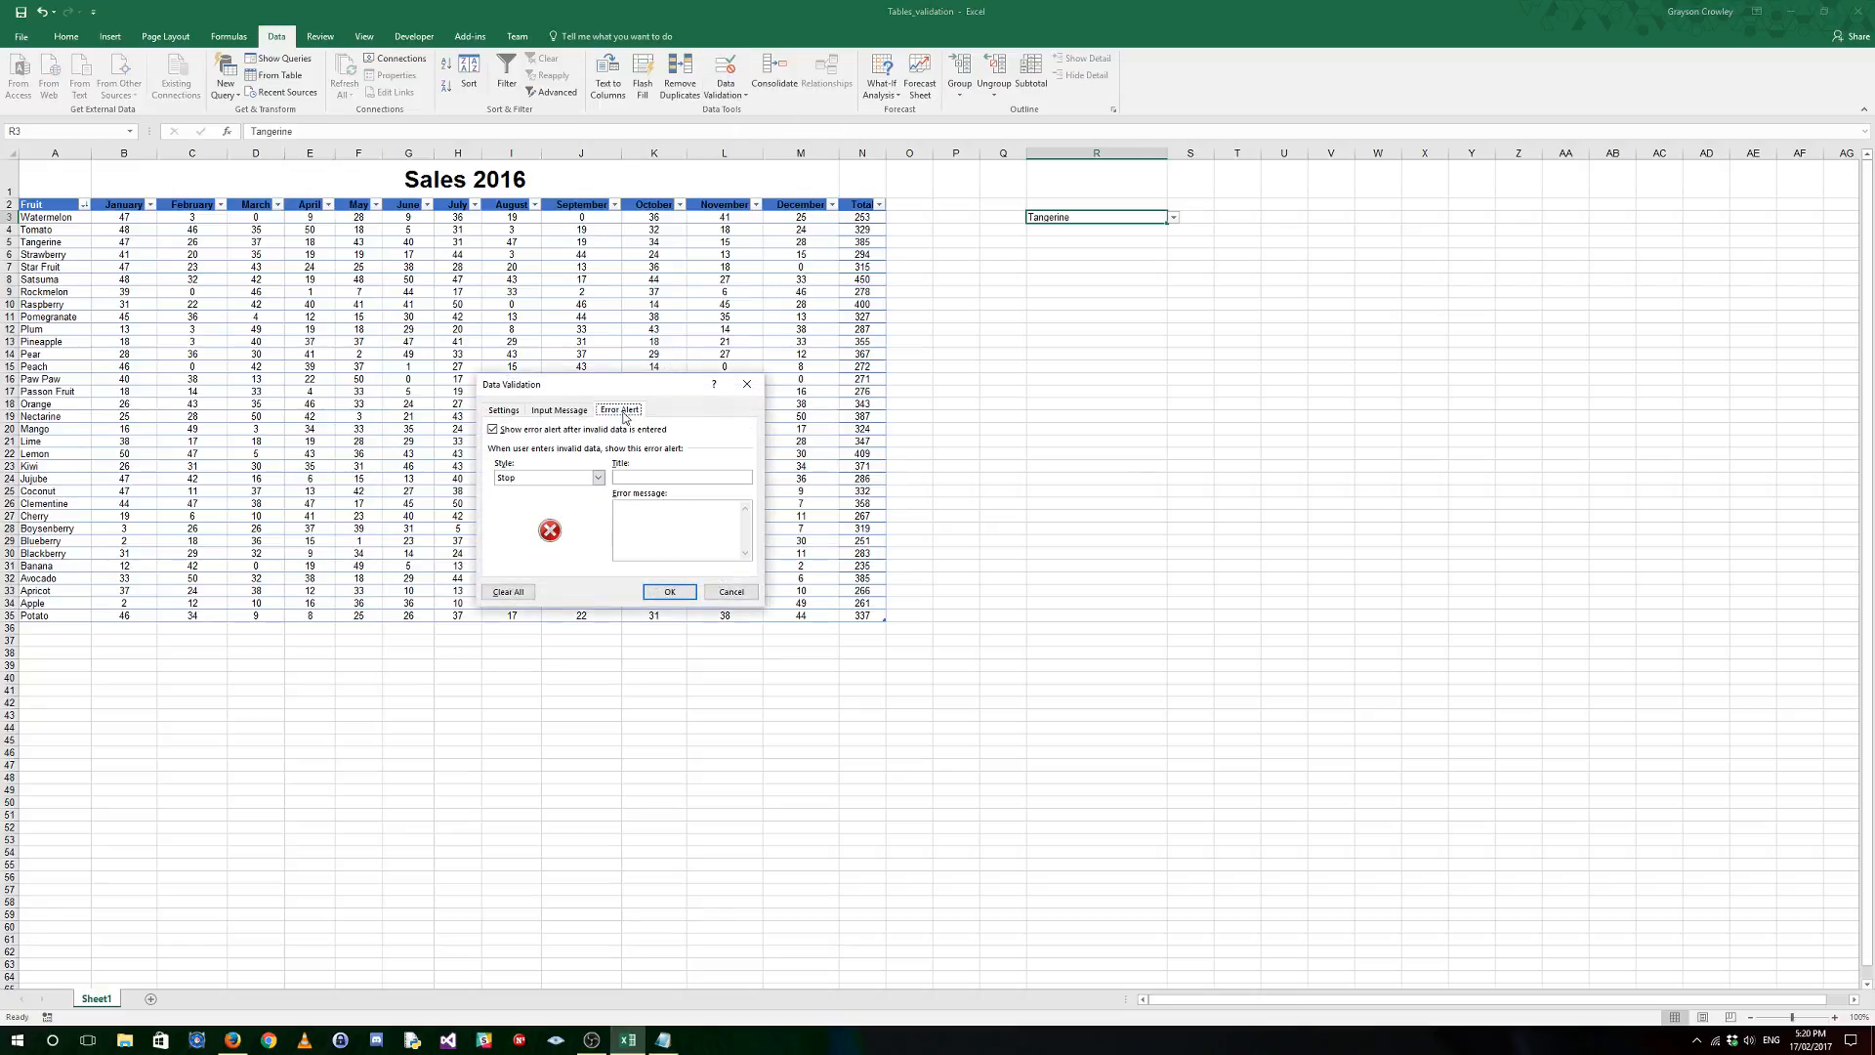
{"action": "left_click", "coordinate": [598, 478]}
{"action": "left_click", "coordinate": [547, 510]}
{"action": "left_click", "coordinate": [674, 478]}
{"action": "type", "text": "Why You No Get Right"}
{"action": "left_click", "coordinate": [669, 593]}
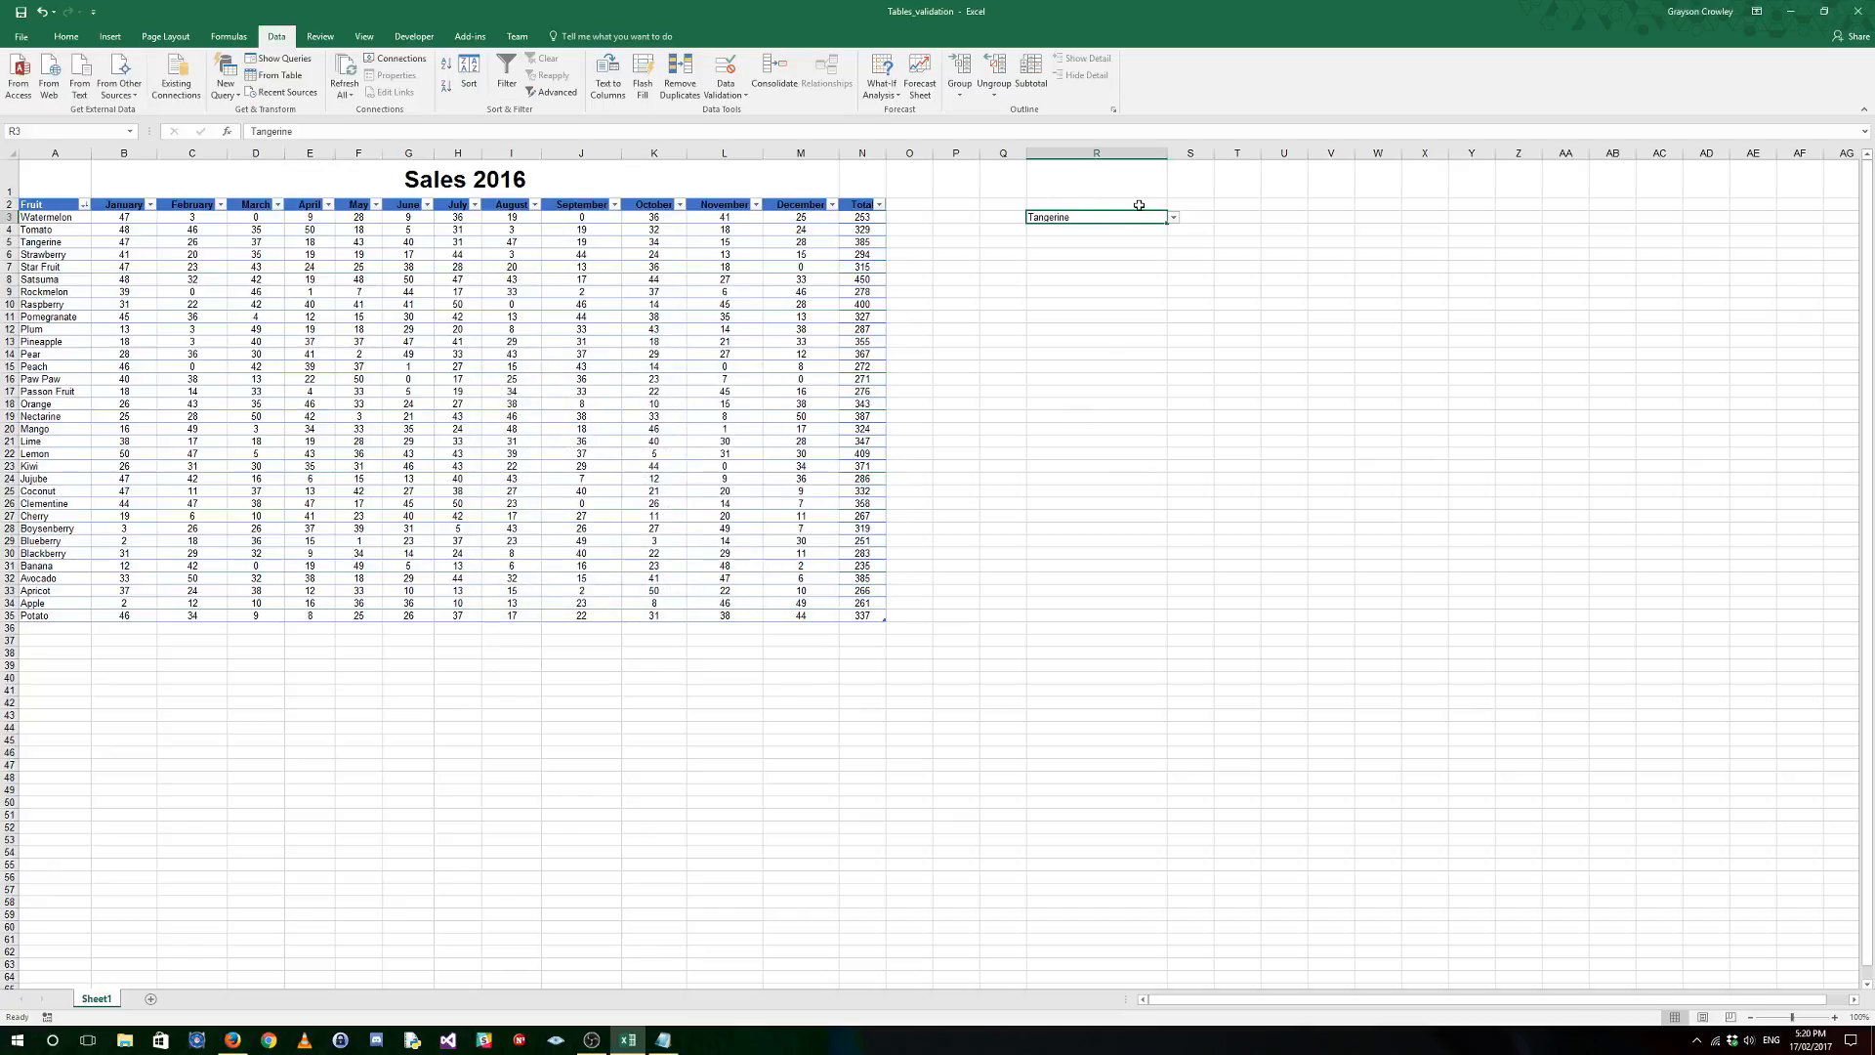
Step: Enter Total in R3 to test the error alert, and accept the invalid entry
{"action": "type", "text": "Totasl"}
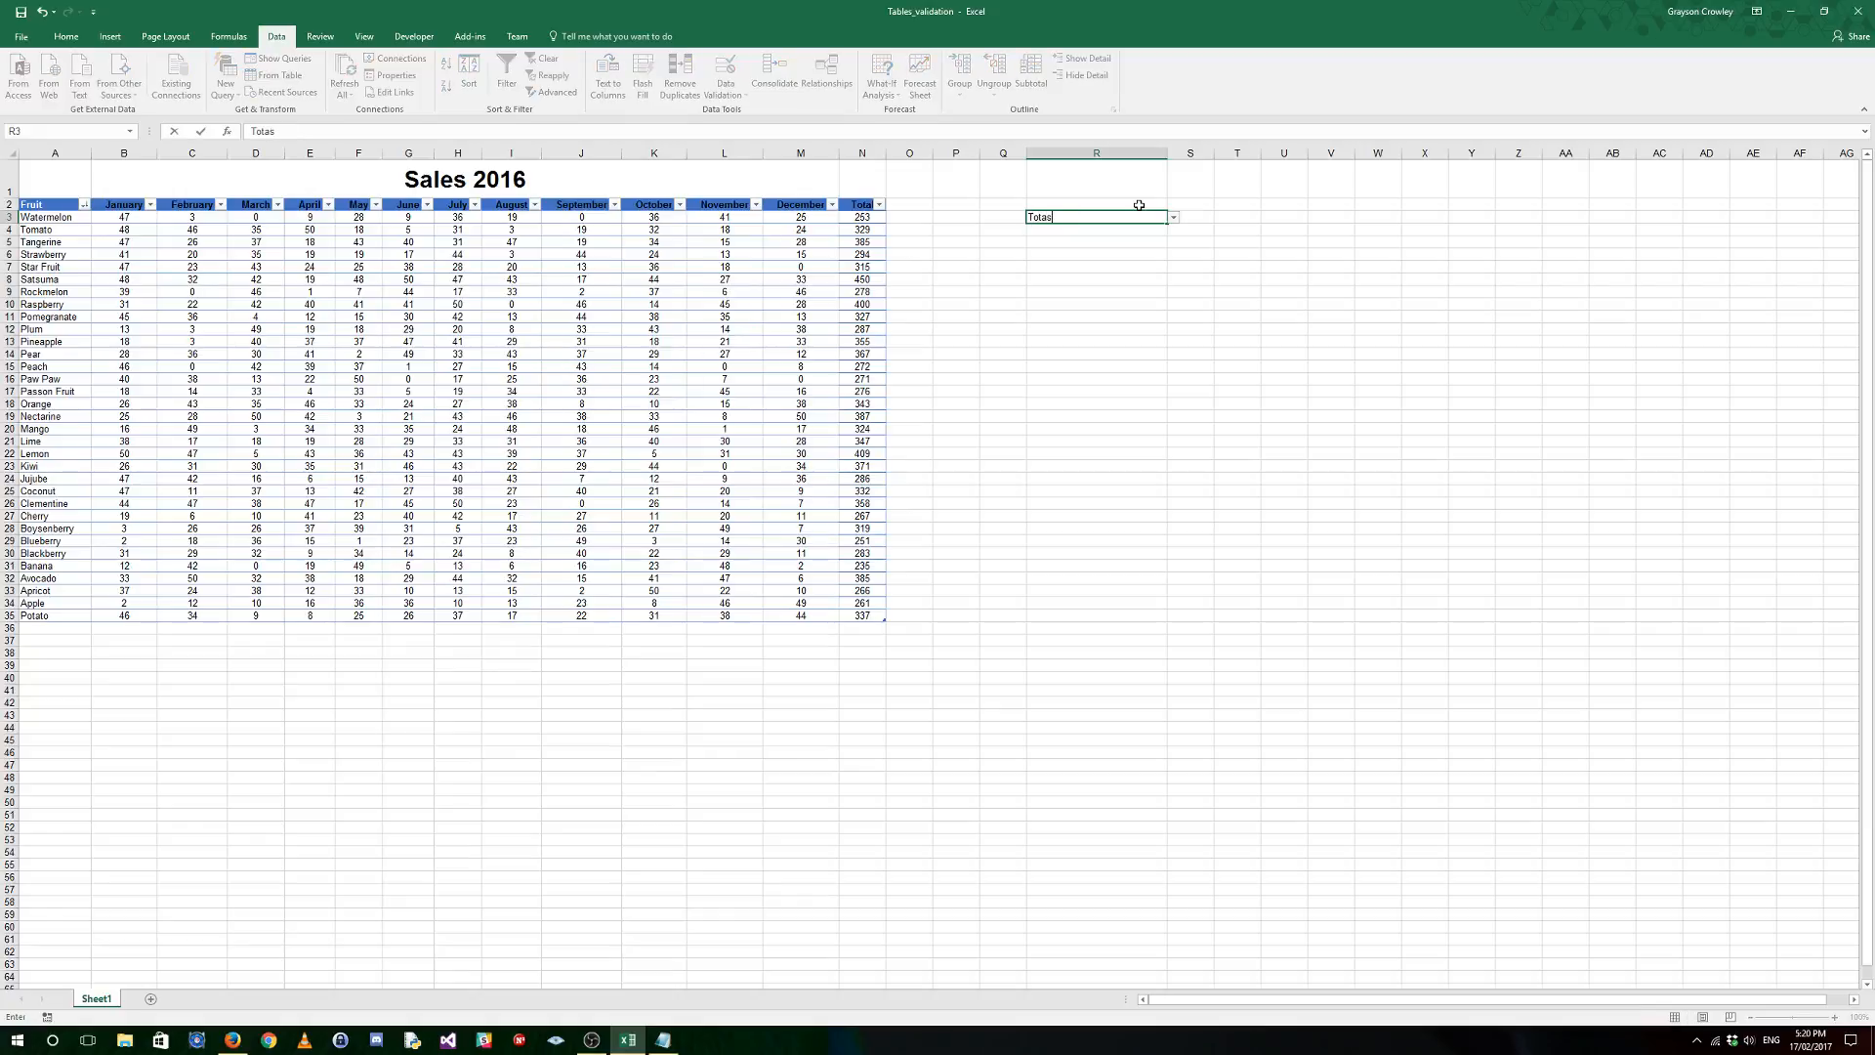
{"action": "key", "text": "Return"}
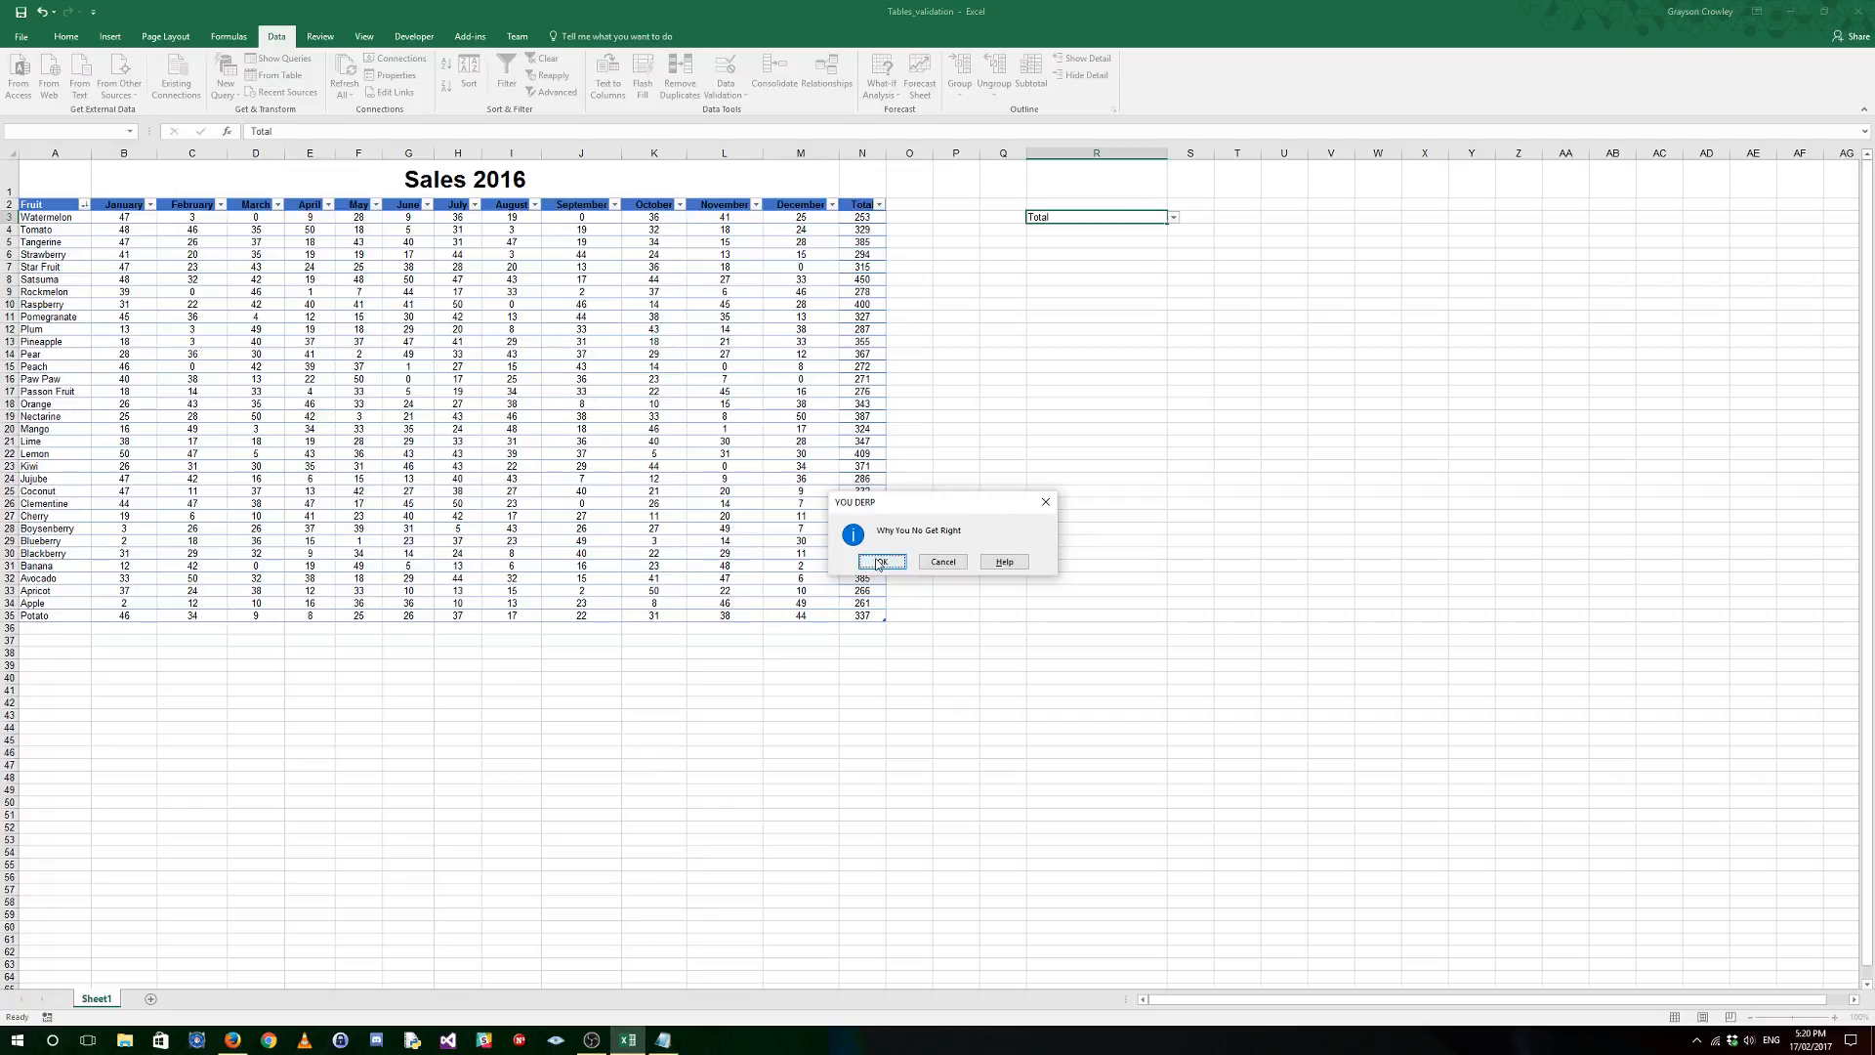
{"action": "left_click", "coordinate": [878, 560]}
Step: Choose Satsuma from the validation list in R3
{"action": "left_click", "coordinate": [1064, 216]}
{"action": "left_click", "coordinate": [1172, 216]}
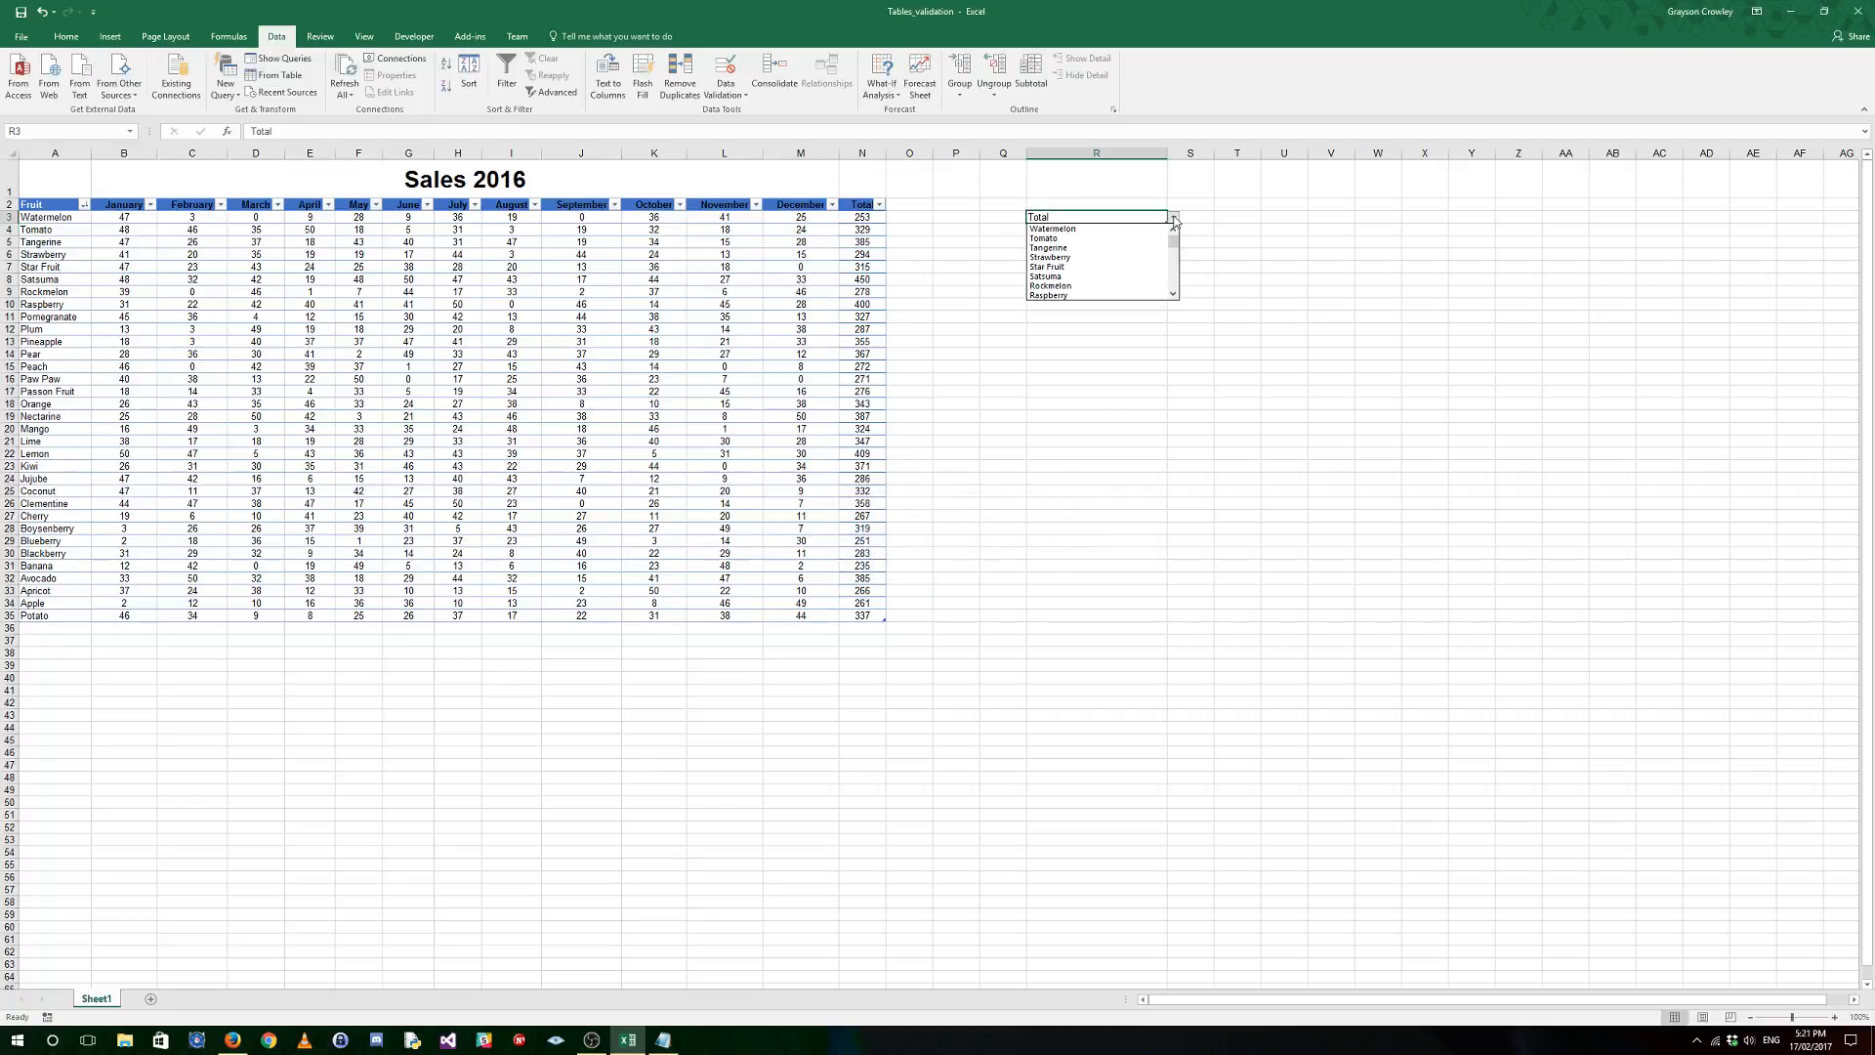
{"action": "left_click", "coordinate": [1062, 277]}
{"action": "left_click", "coordinate": [1128, 254]}
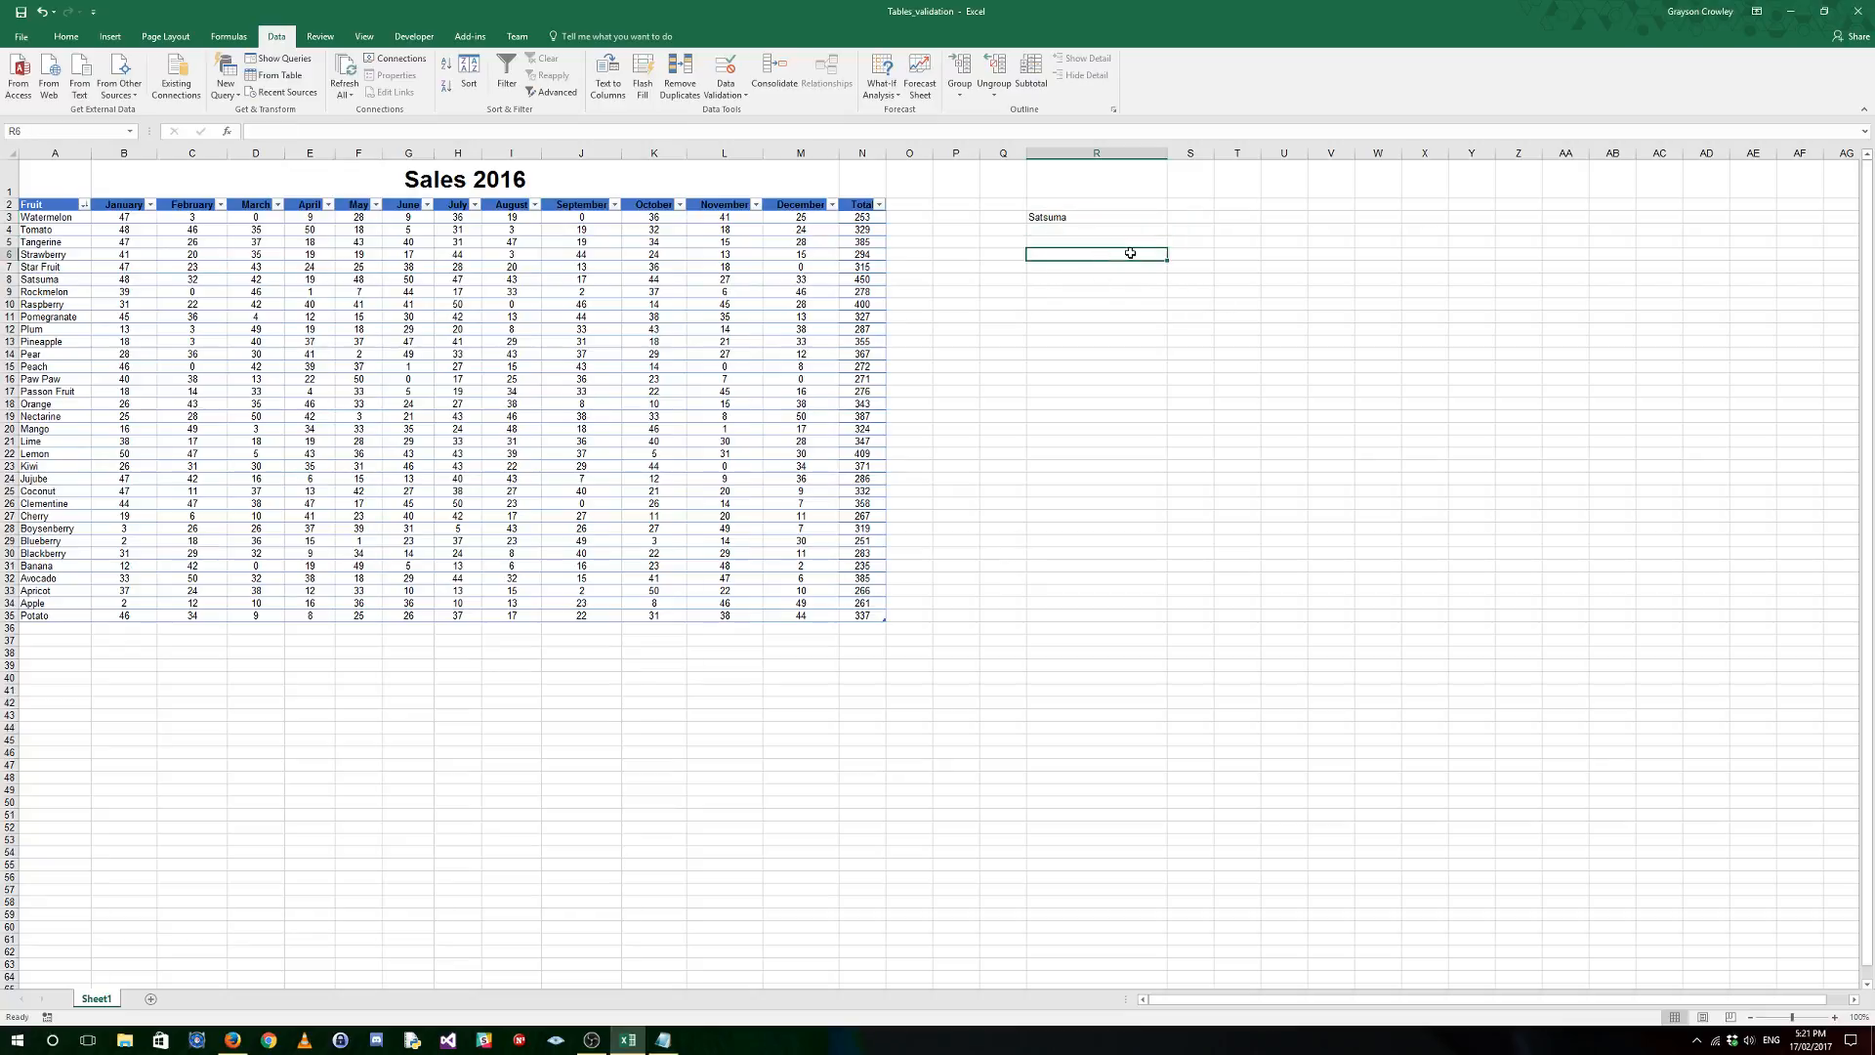
{"action": "left_click", "coordinate": [1120, 216]}
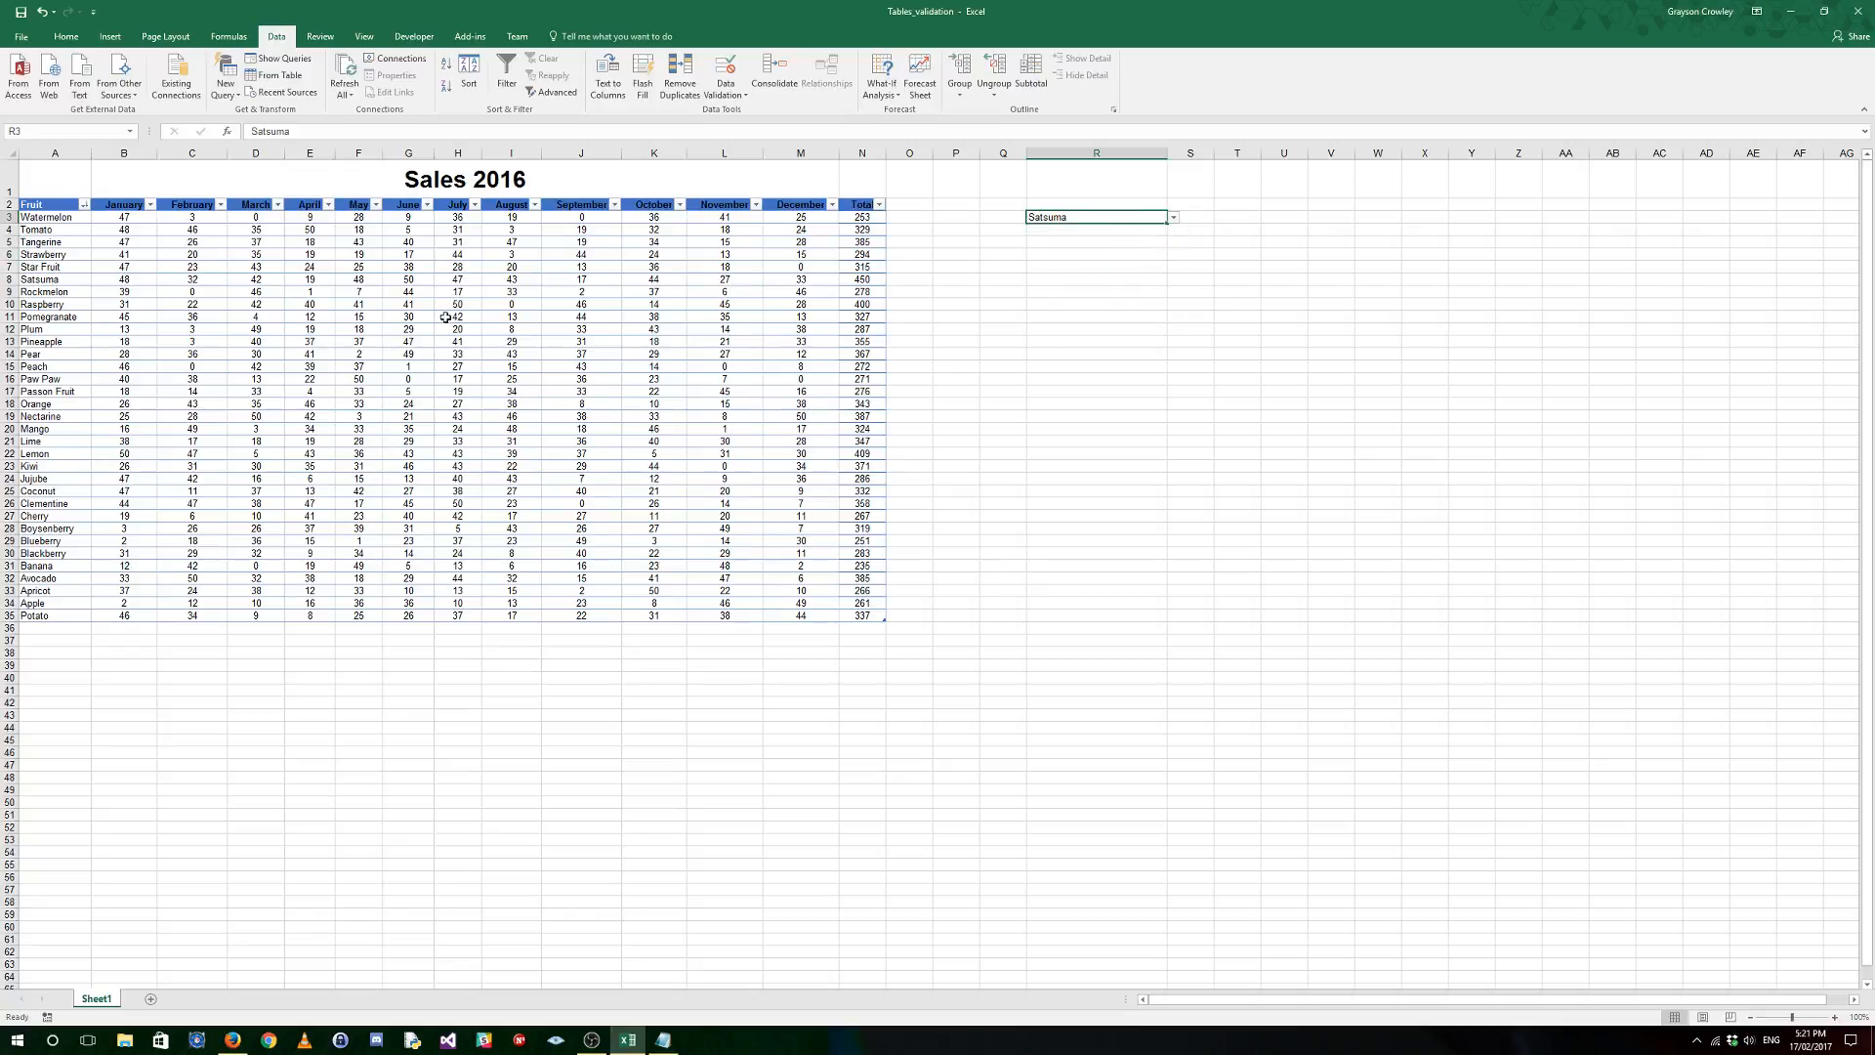
Step: Add a list validation to R4 with the month headers =$B$2:$M$2 as its source
{"action": "left_click", "coordinate": [1106, 231]}
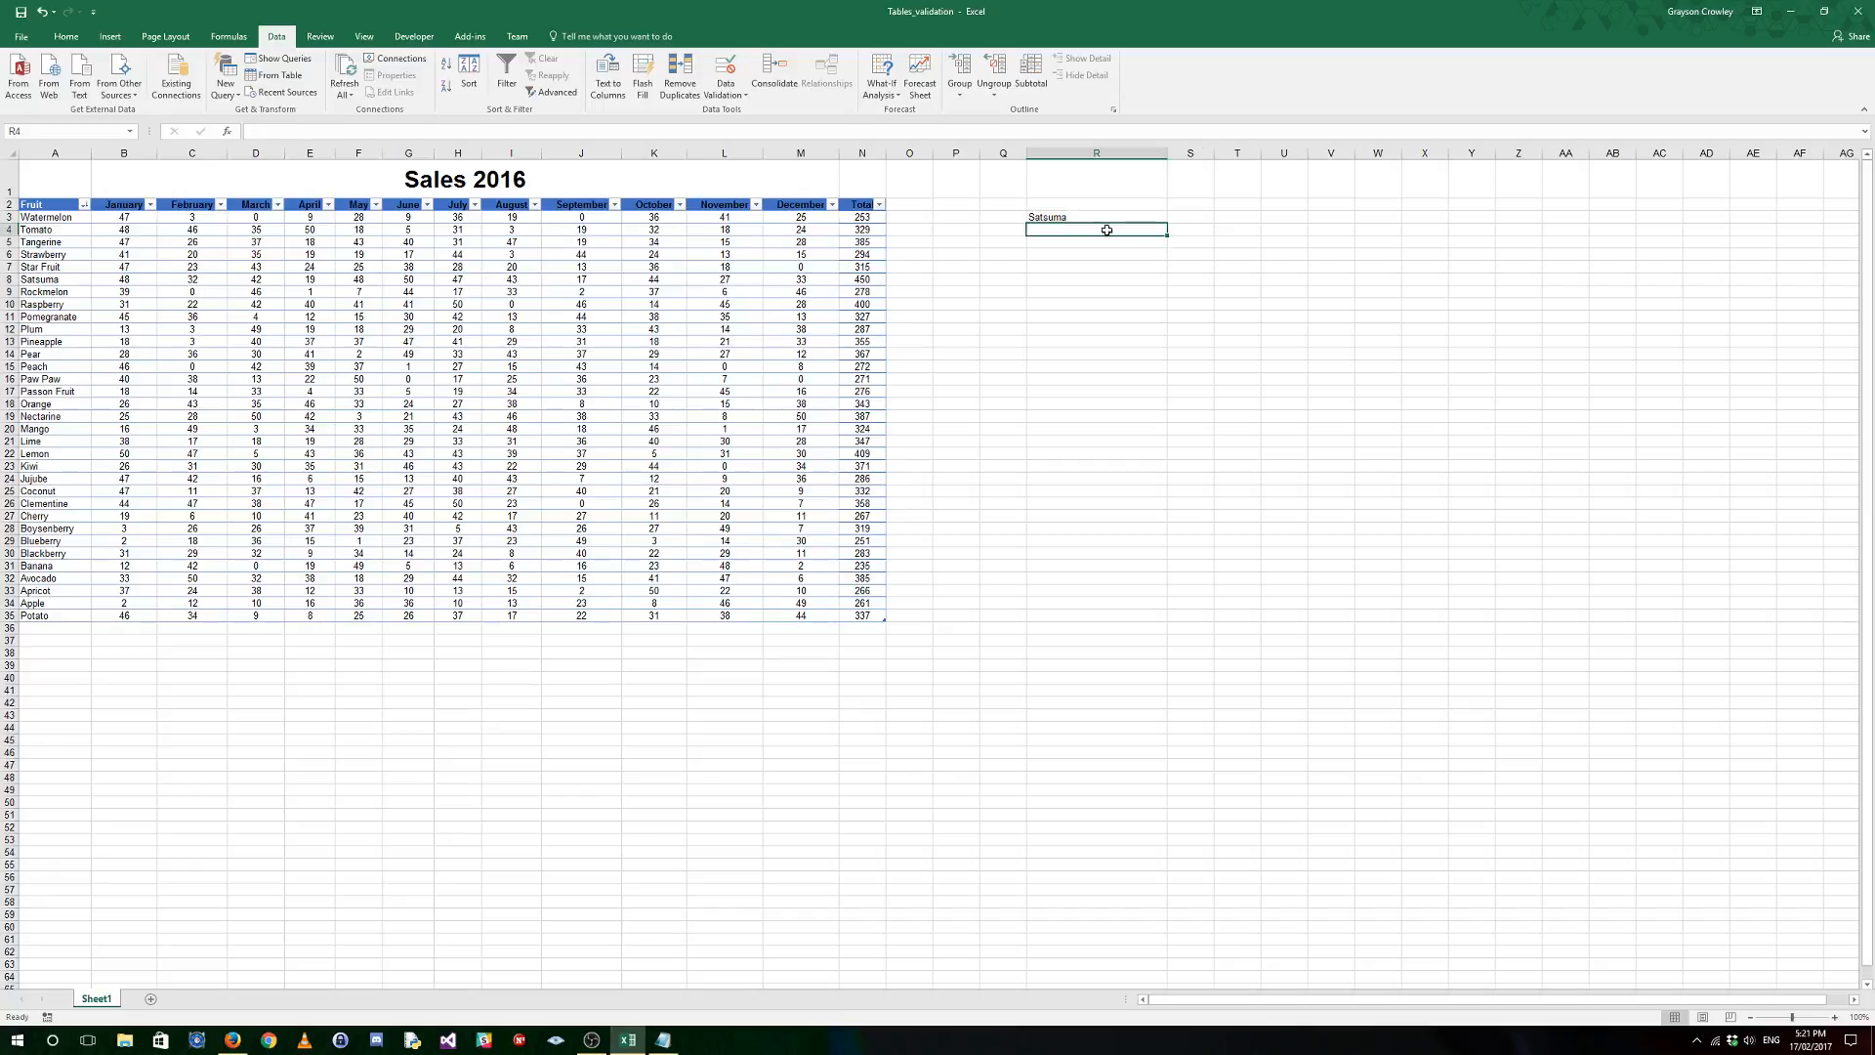
{"action": "left_click", "coordinate": [725, 89]}
{"action": "left_click", "coordinate": [755, 118]}
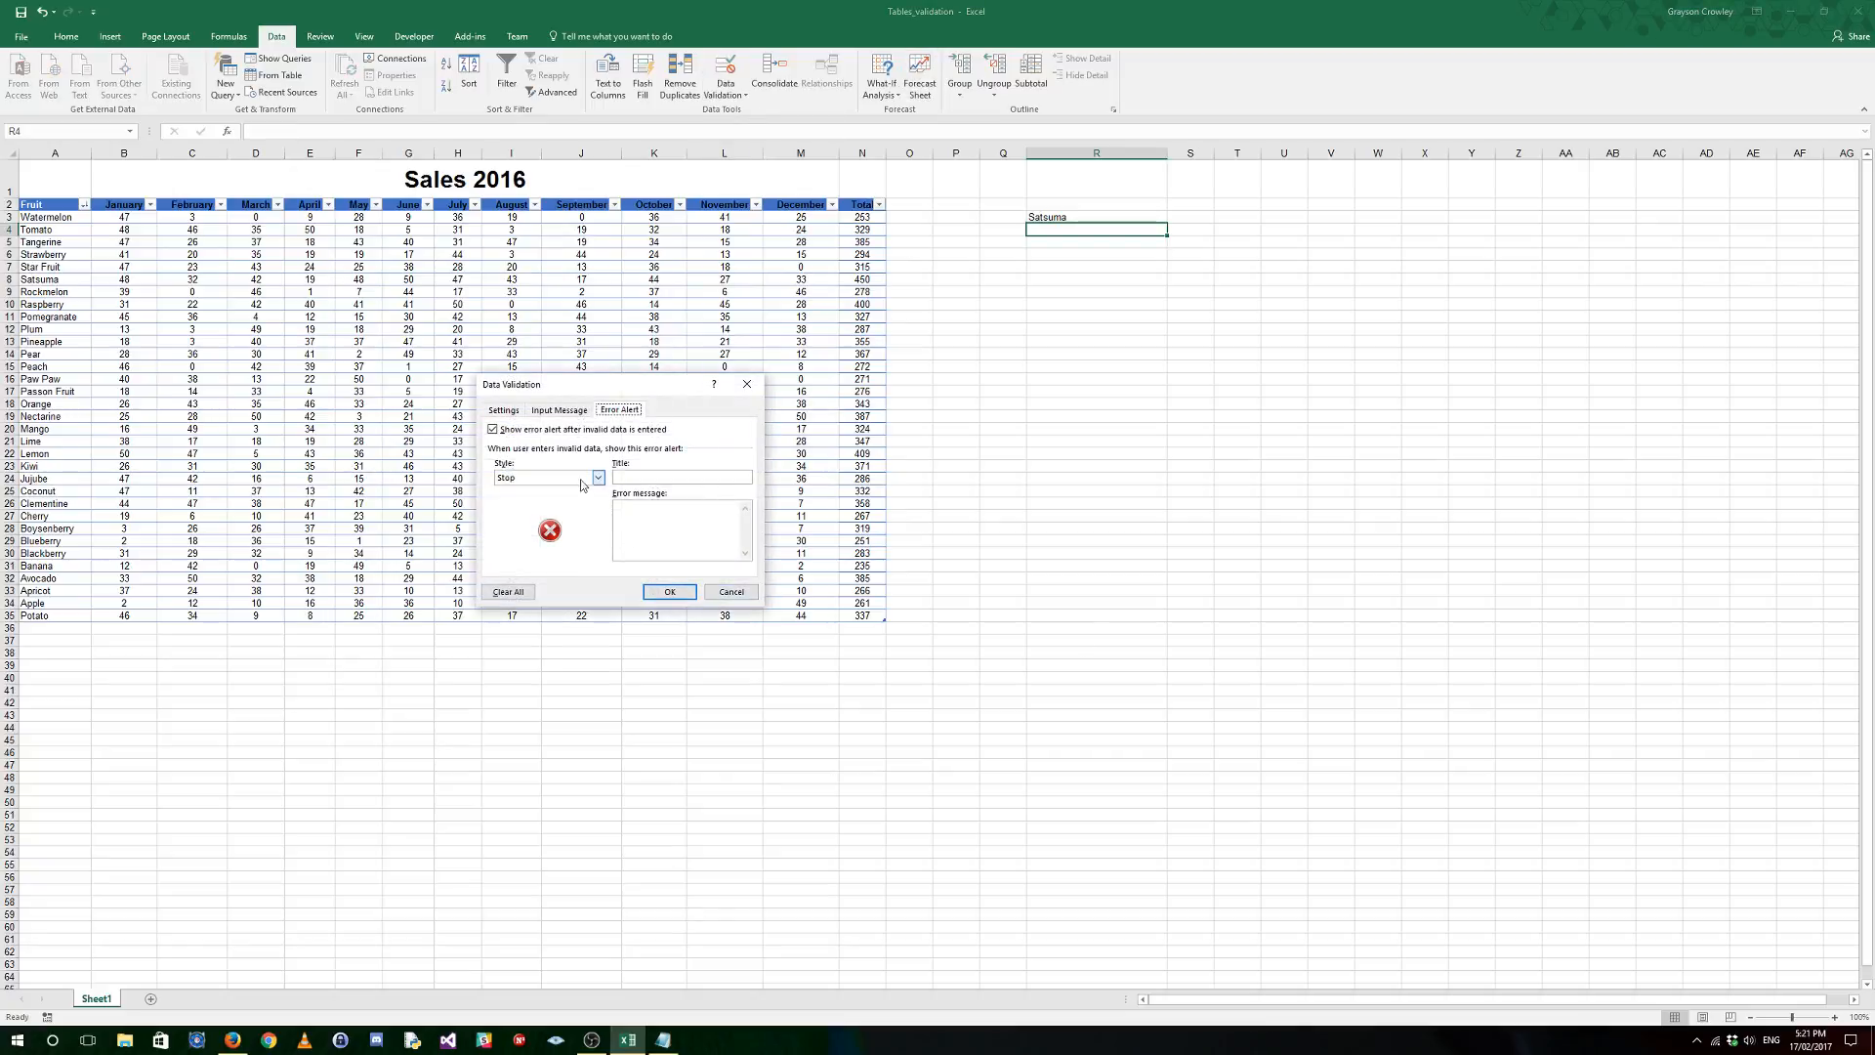
{"action": "left_click", "coordinate": [558, 410]}
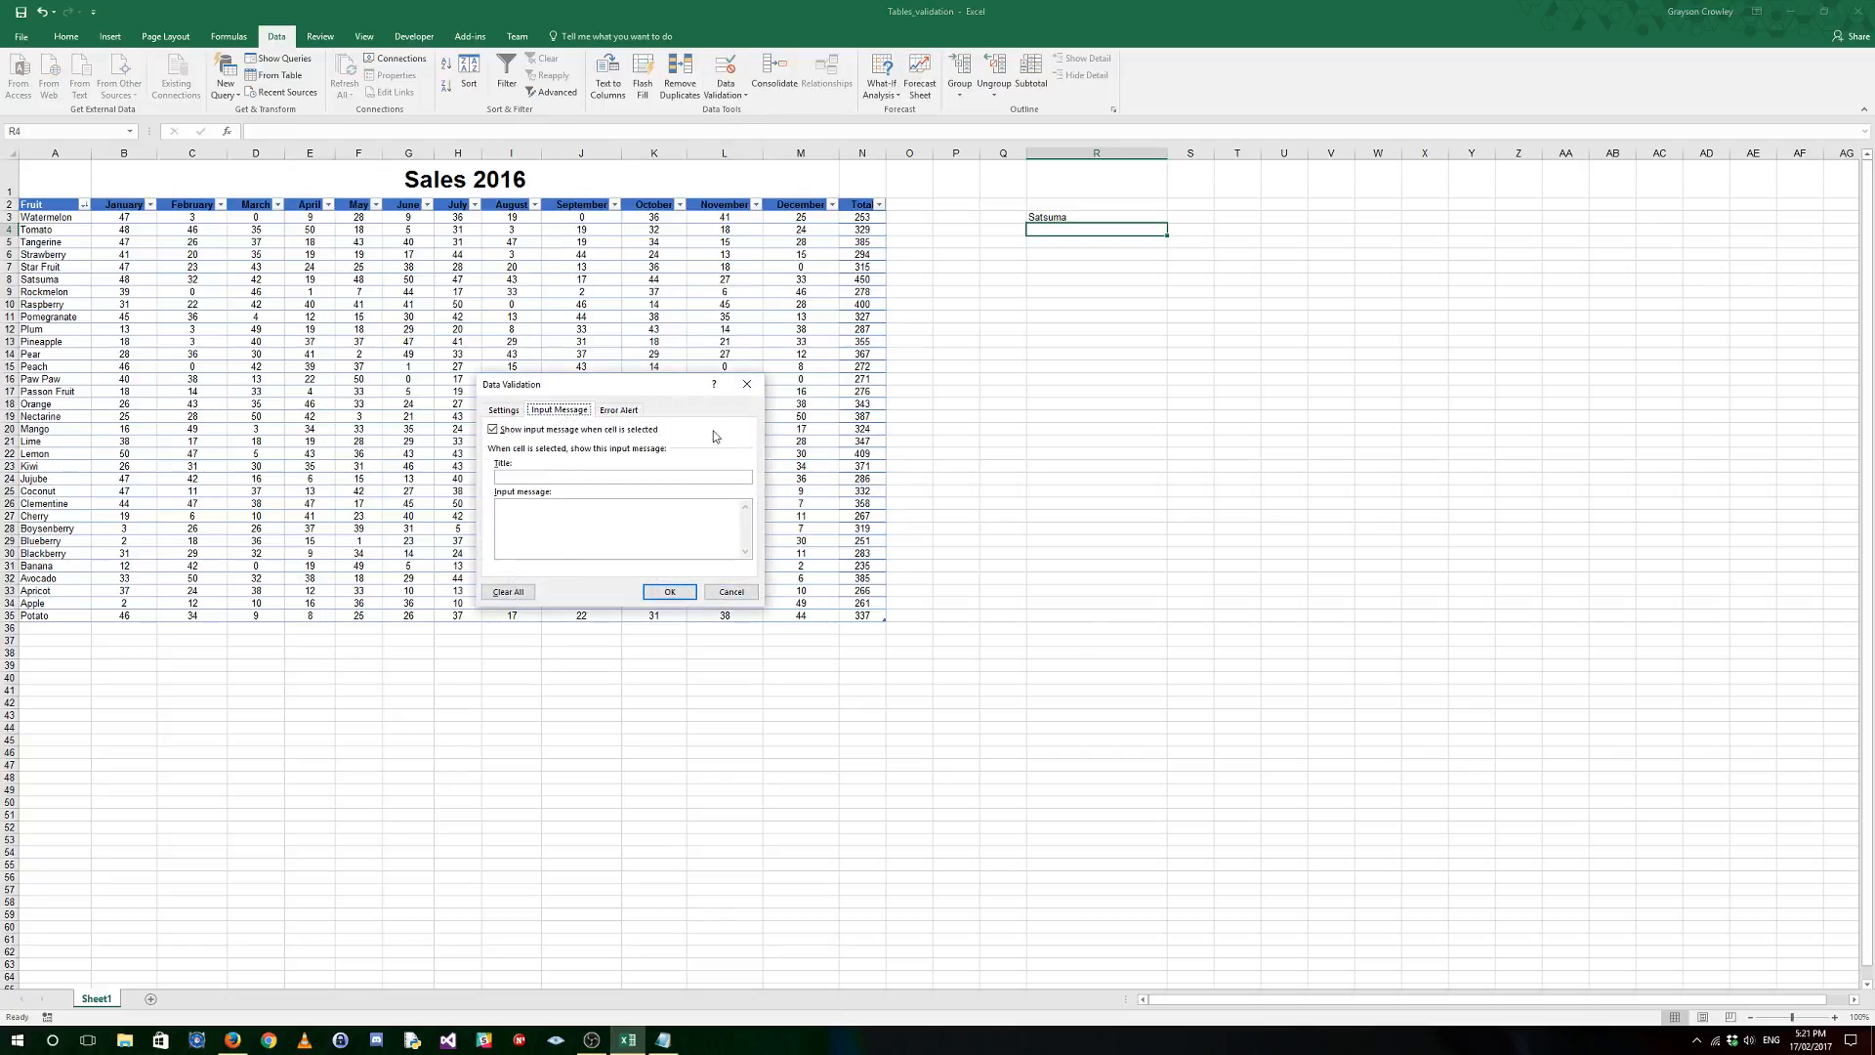
{"action": "left_click", "coordinate": [506, 414]}
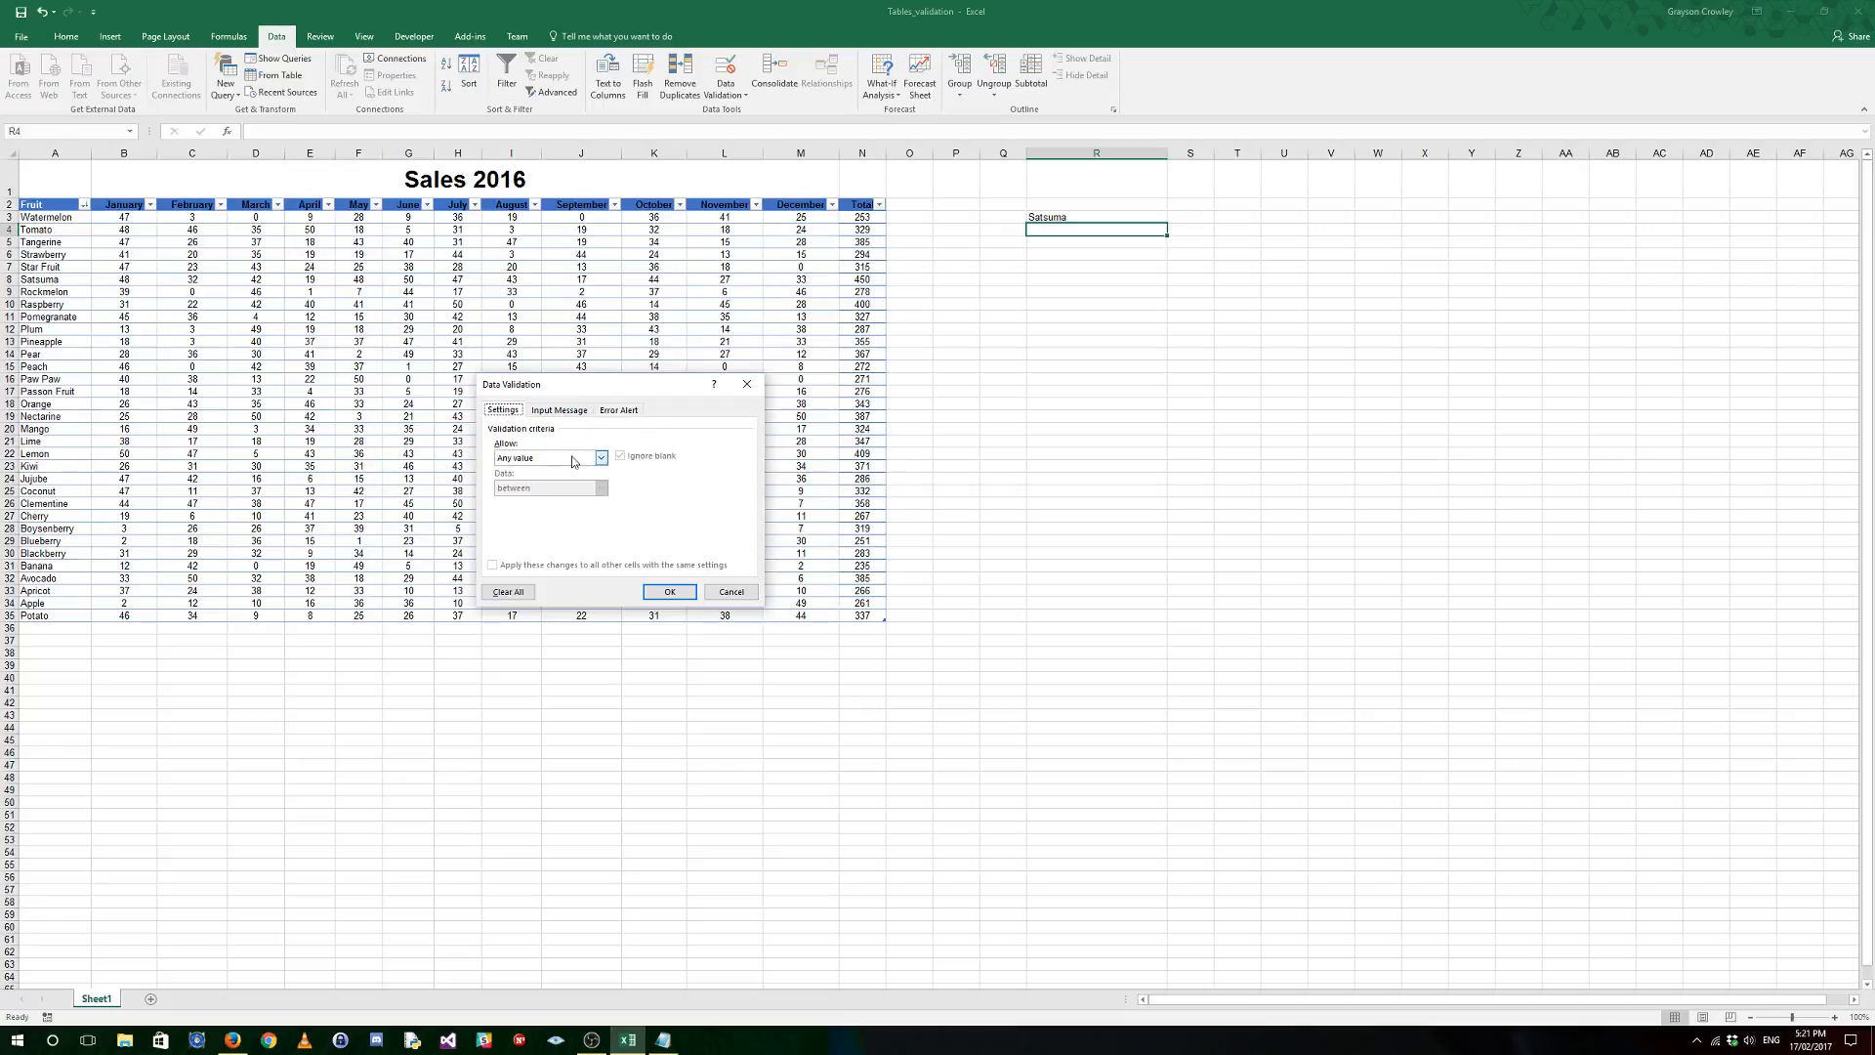
{"action": "left_click", "coordinate": [562, 459]}
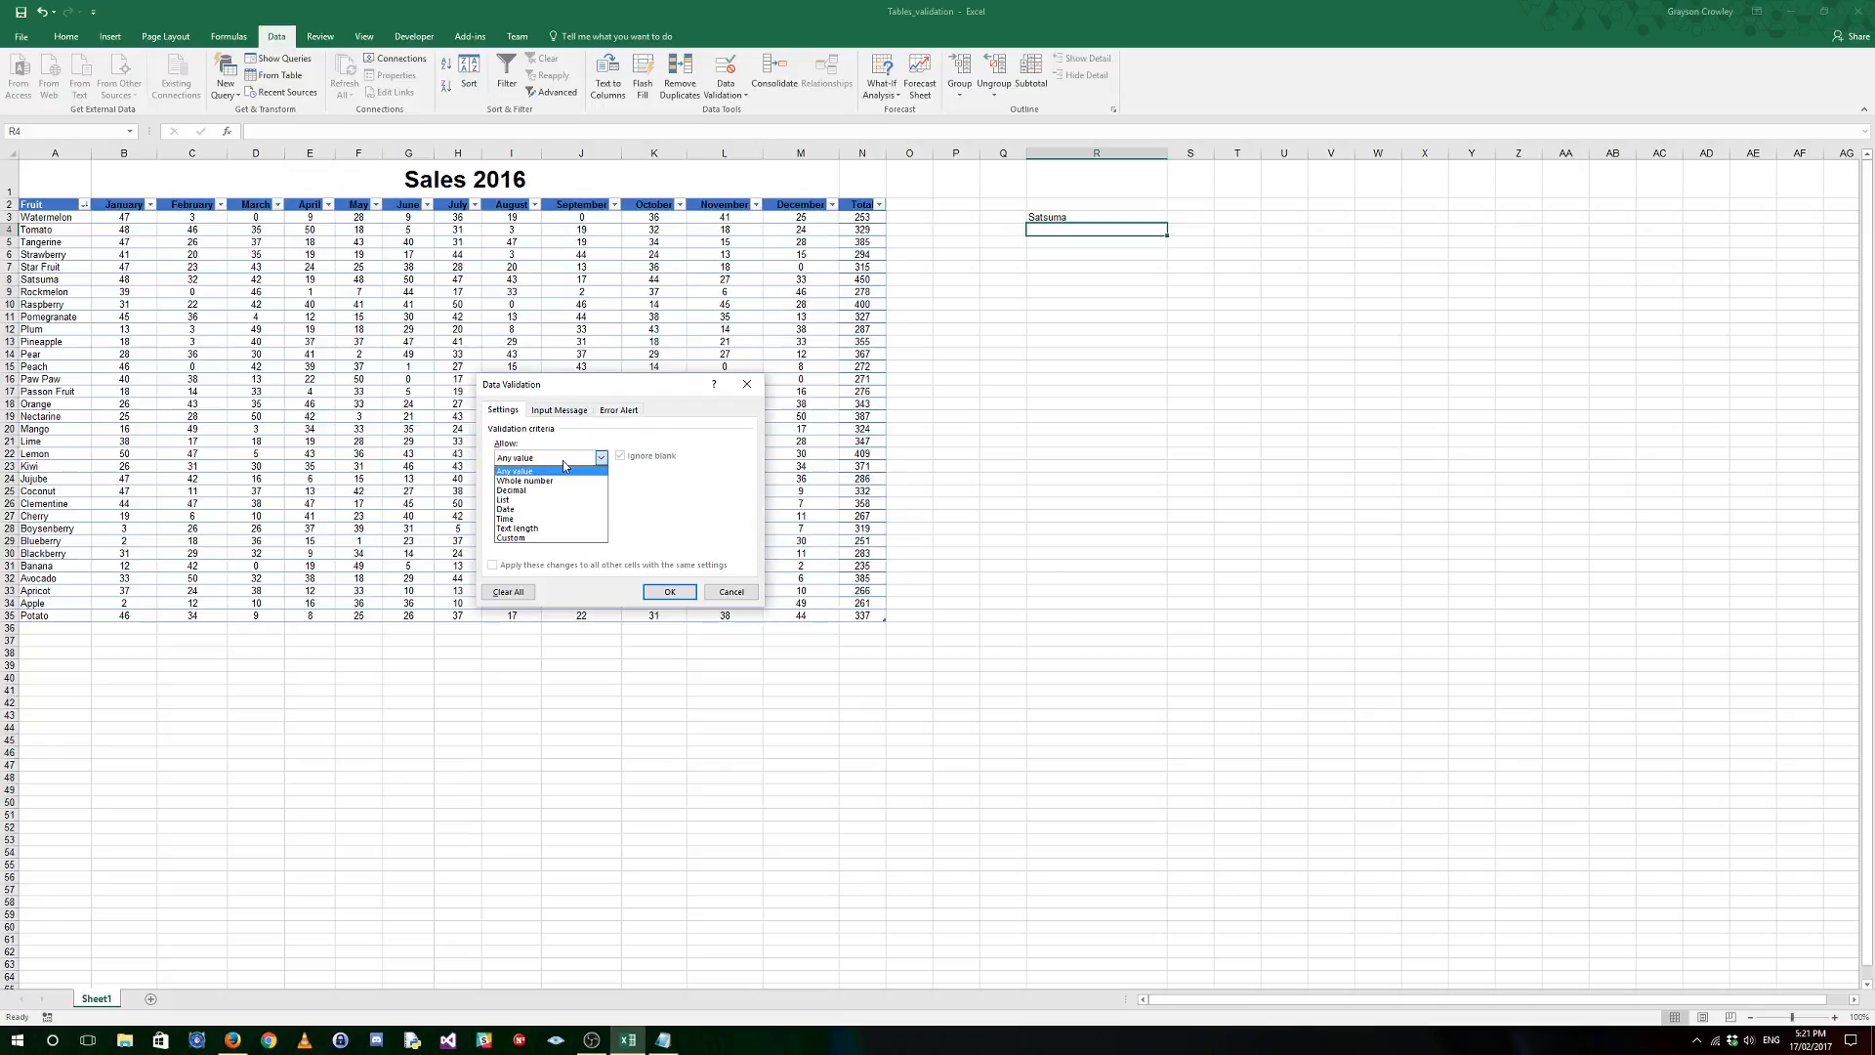
{"action": "left_click", "coordinate": [519, 500]}
{"action": "left_click", "coordinate": [692, 517]}
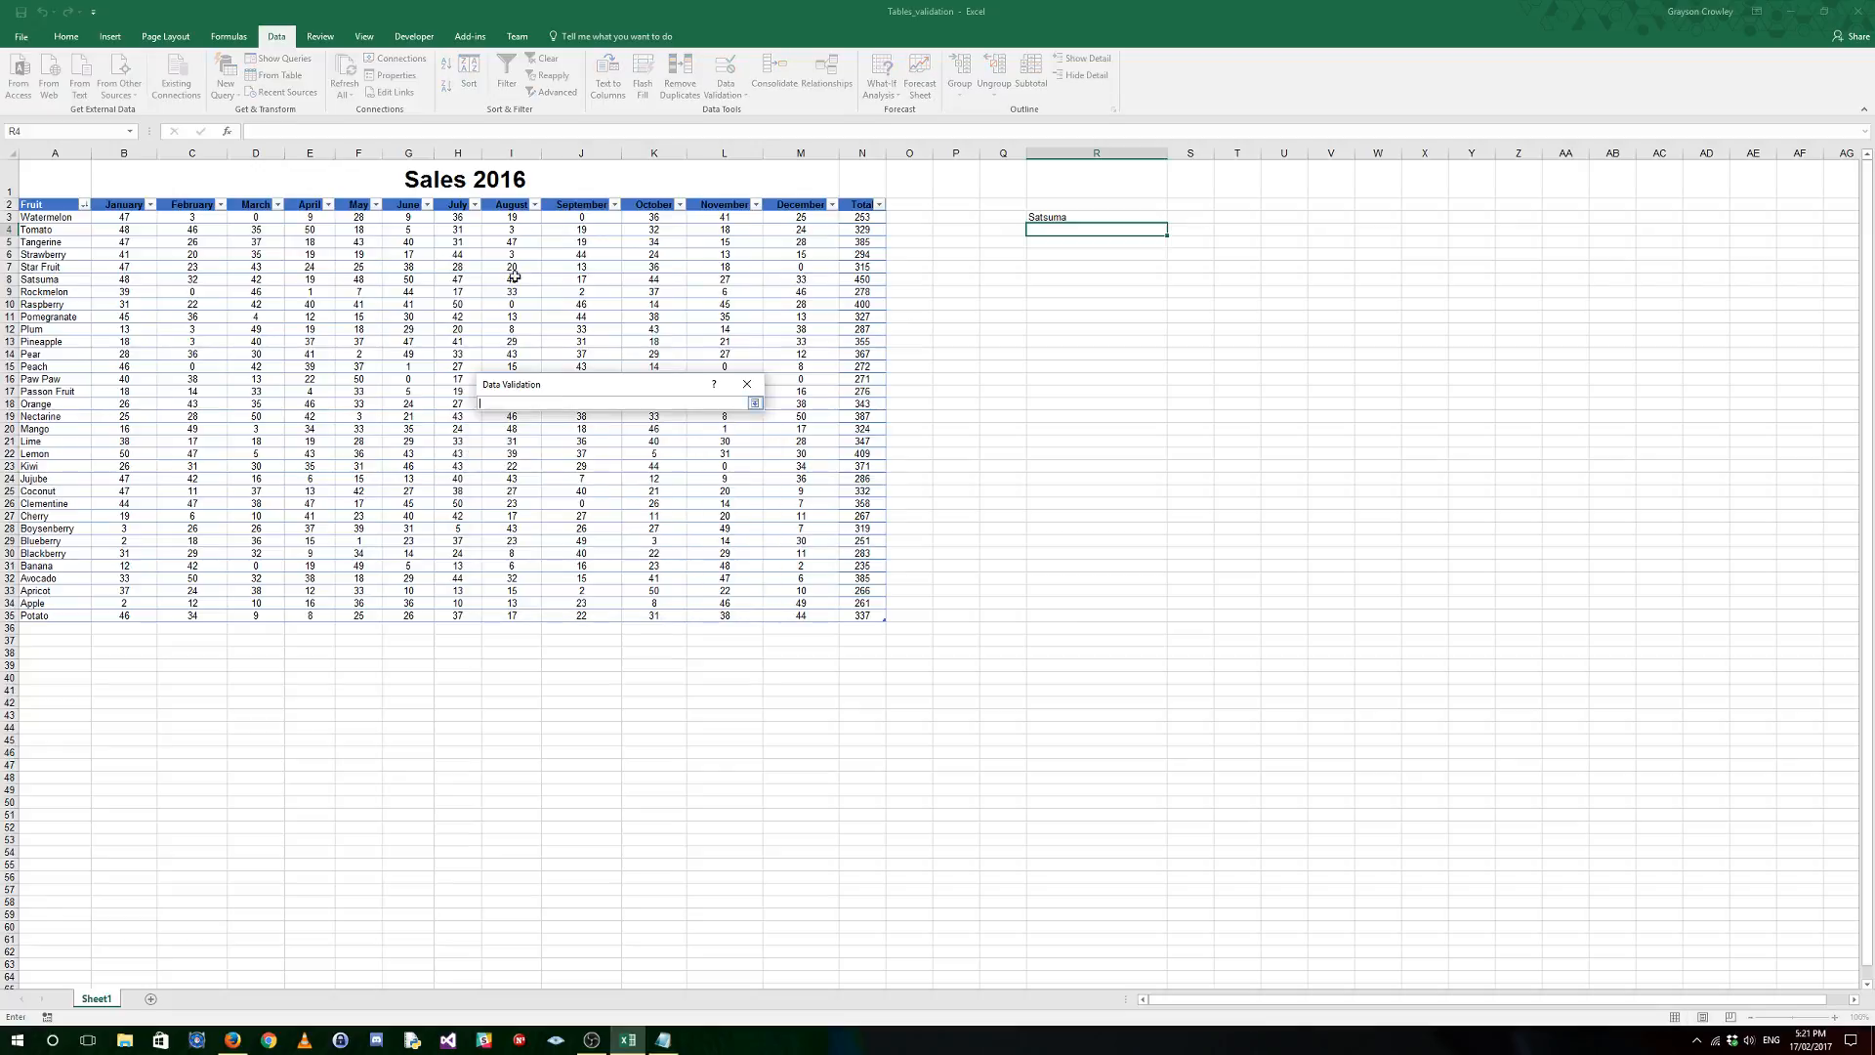
{"action": "left_click_drag", "start_coordinate": [124, 204], "coordinate": [810, 204]}
{"action": "key", "text": "Return"}
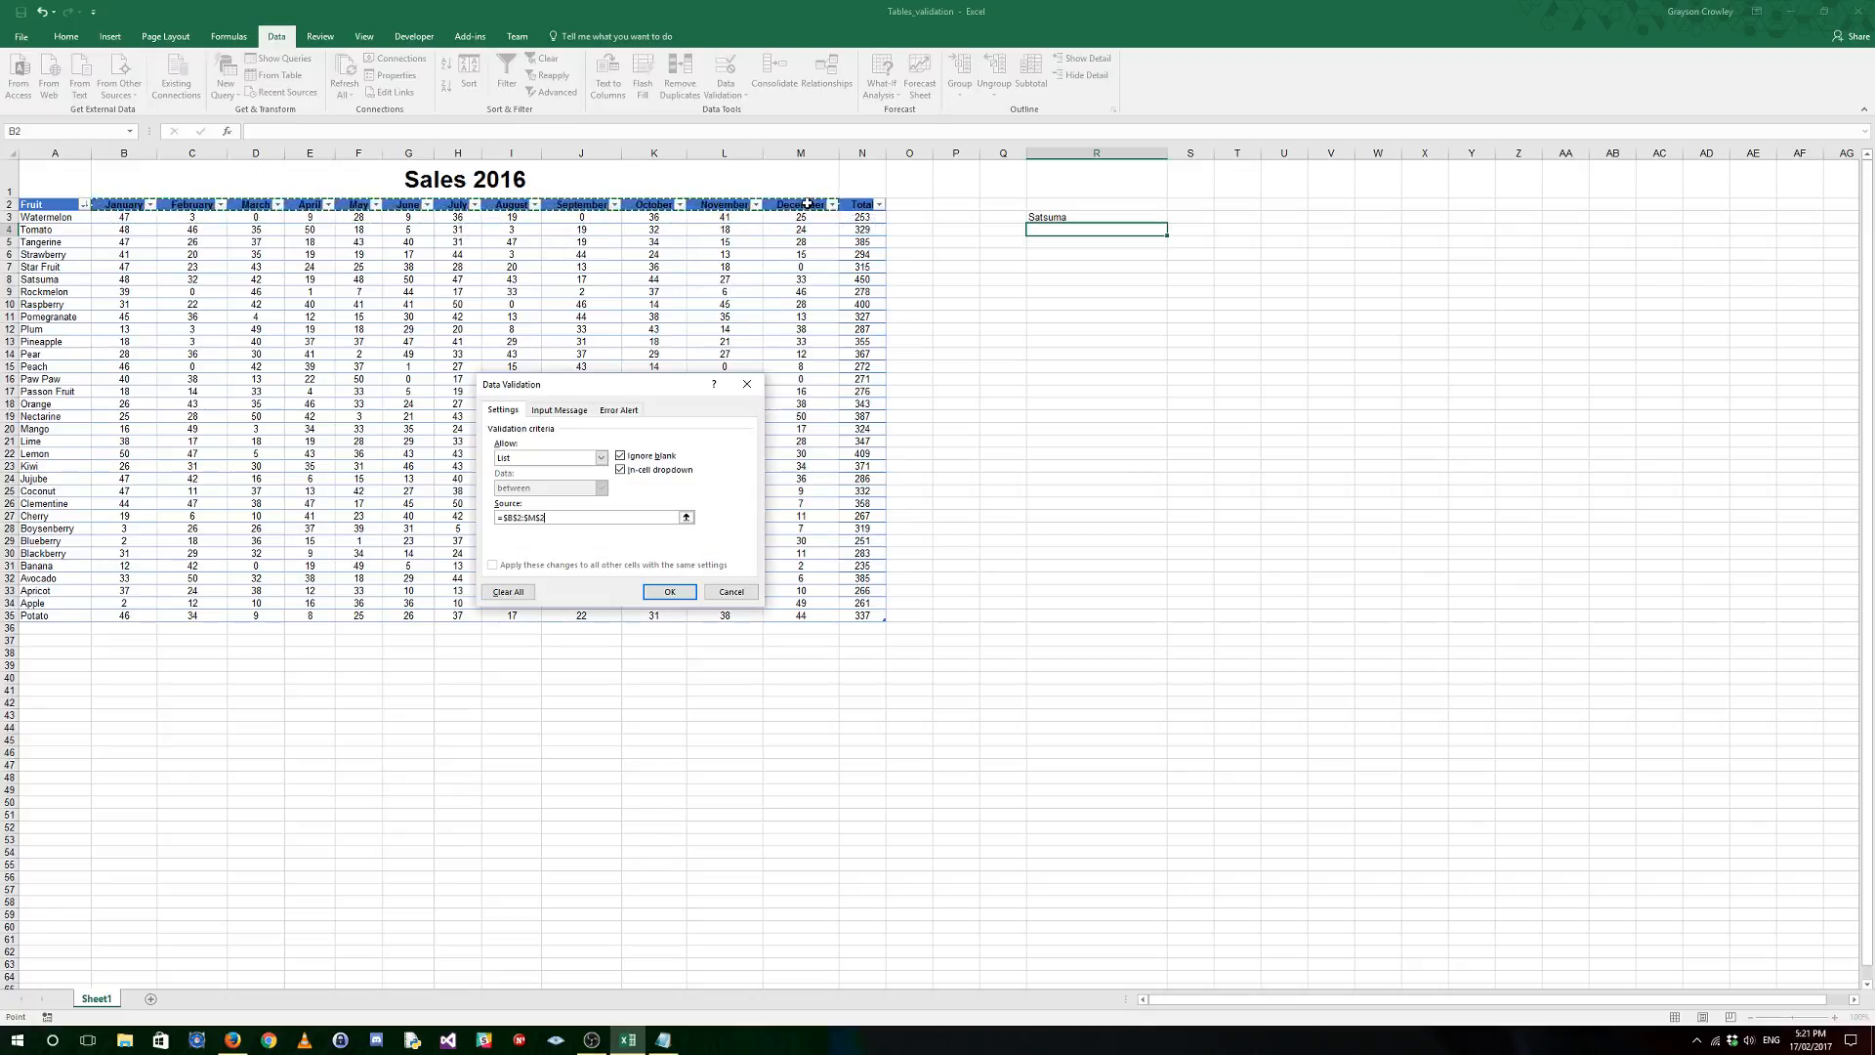
{"action": "left_click", "coordinate": [670, 591]}
Step: Choose April from the month validation list in R4
{"action": "left_click", "coordinate": [1173, 230]}
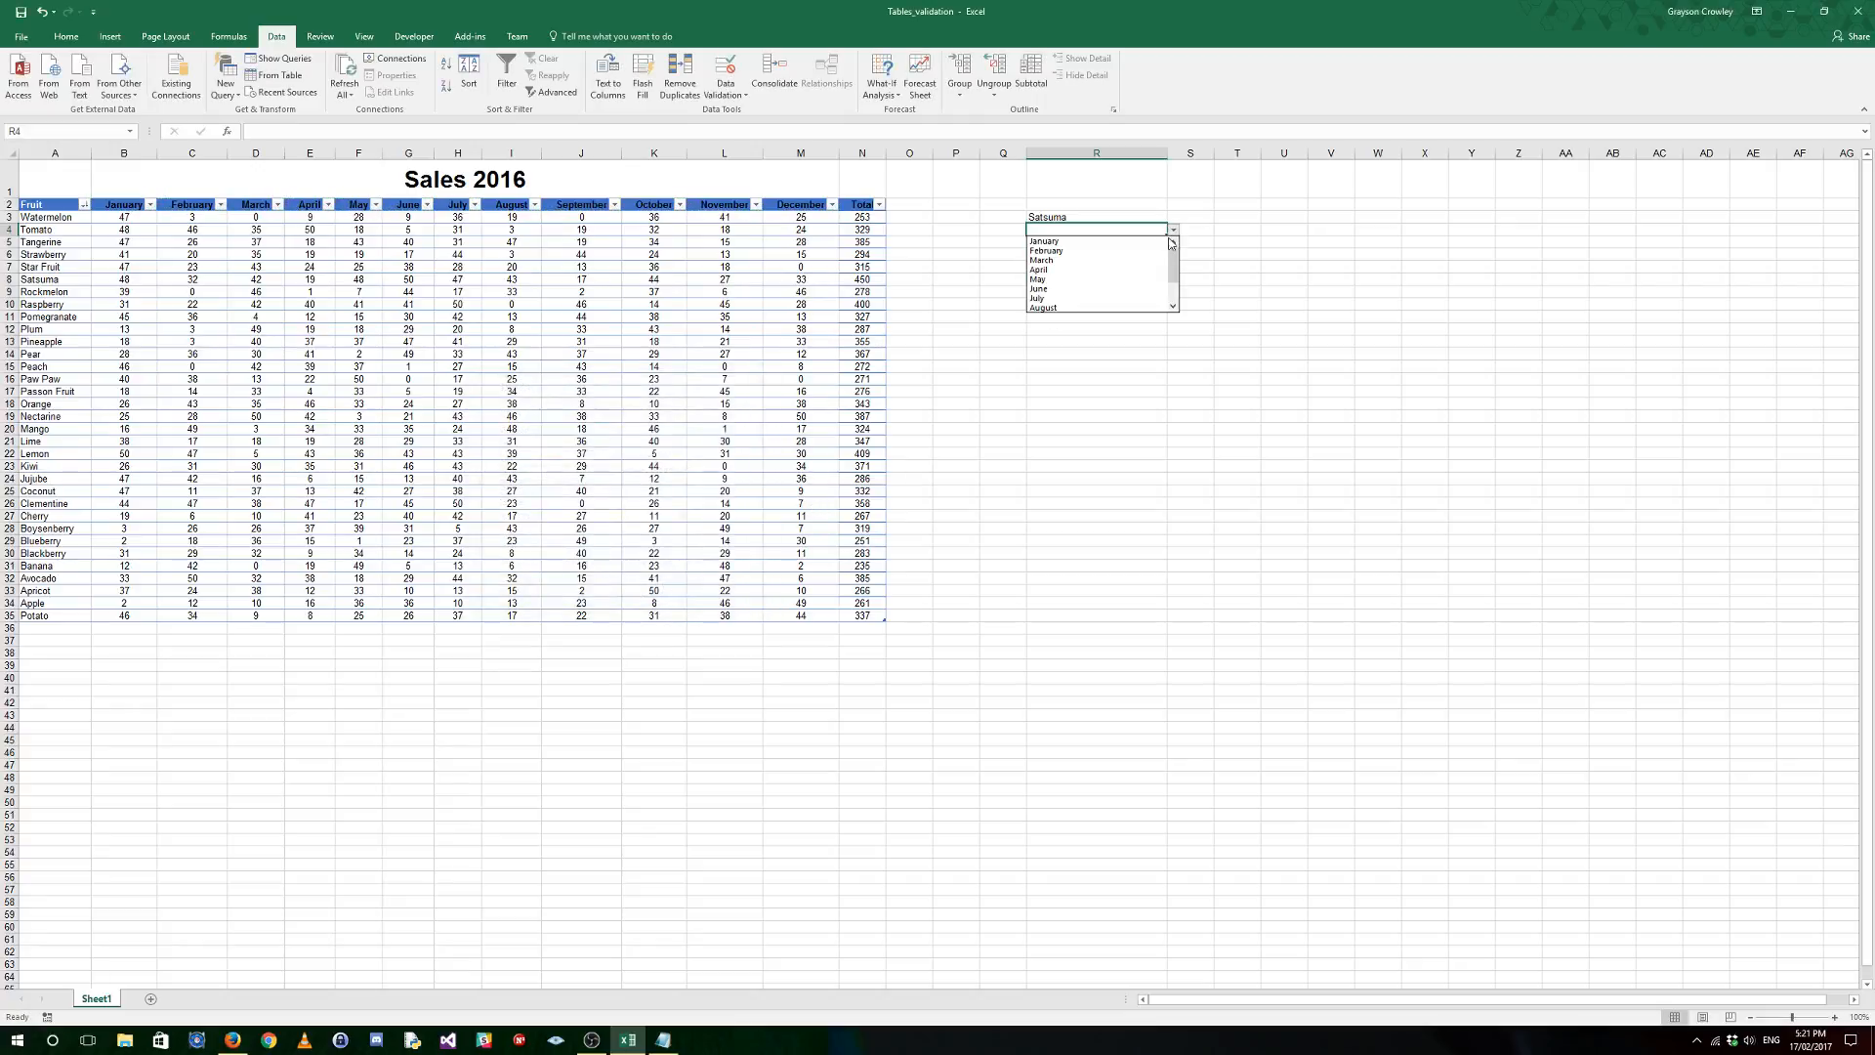
{"action": "mouse_move", "coordinate": [1174, 264]}
{"action": "left_mouse_down"}
{"action": "mouse_move", "coordinate": [1171, 298]}
{"action": "mouse_move", "coordinate": [1171, 239]}
{"action": "left_mouse_up"}
{"action": "left_click", "coordinate": [1131, 269]}
{"action": "left_click", "coordinate": [1099, 316]}
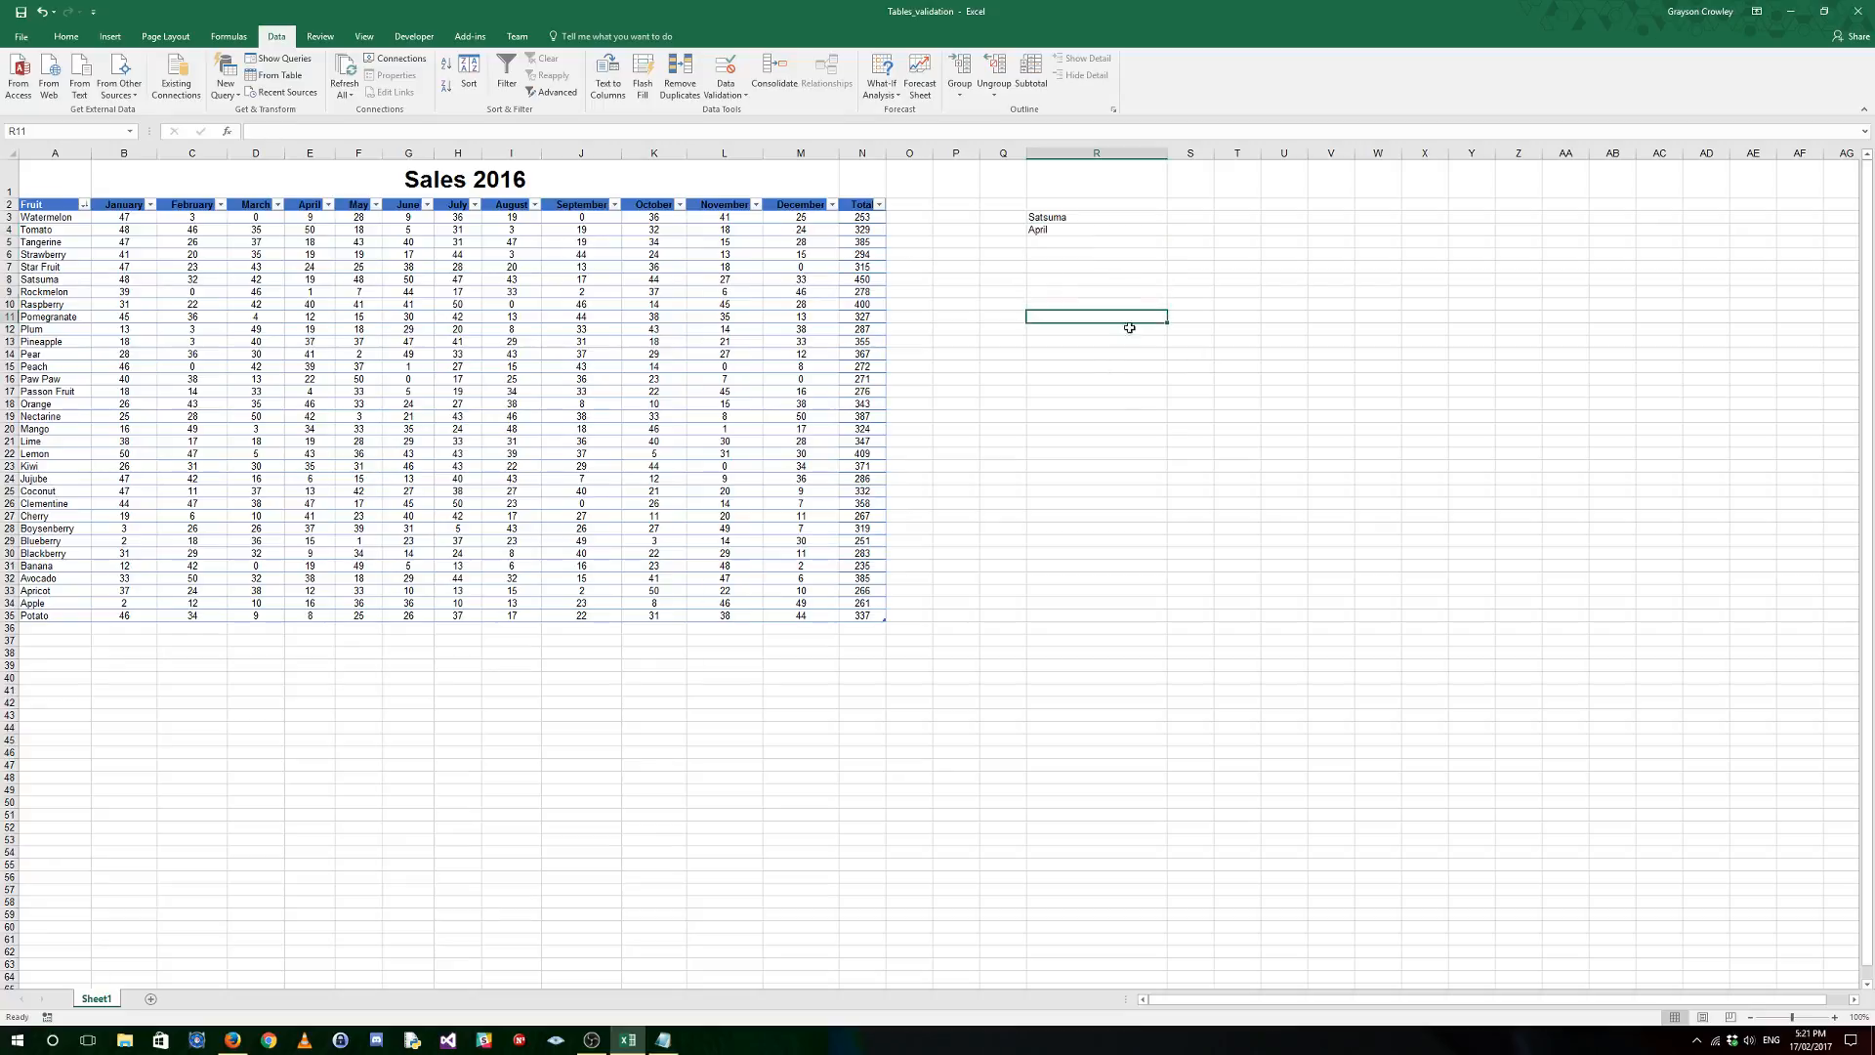
Step: Move the April dropdown cell from R4 to R2, above the fruit dropdown
{"action": "left_click", "coordinate": [1076, 217]}
{"action": "left_click", "coordinate": [1076, 234]}
{"action": "left_click", "coordinate": [1091, 217]}
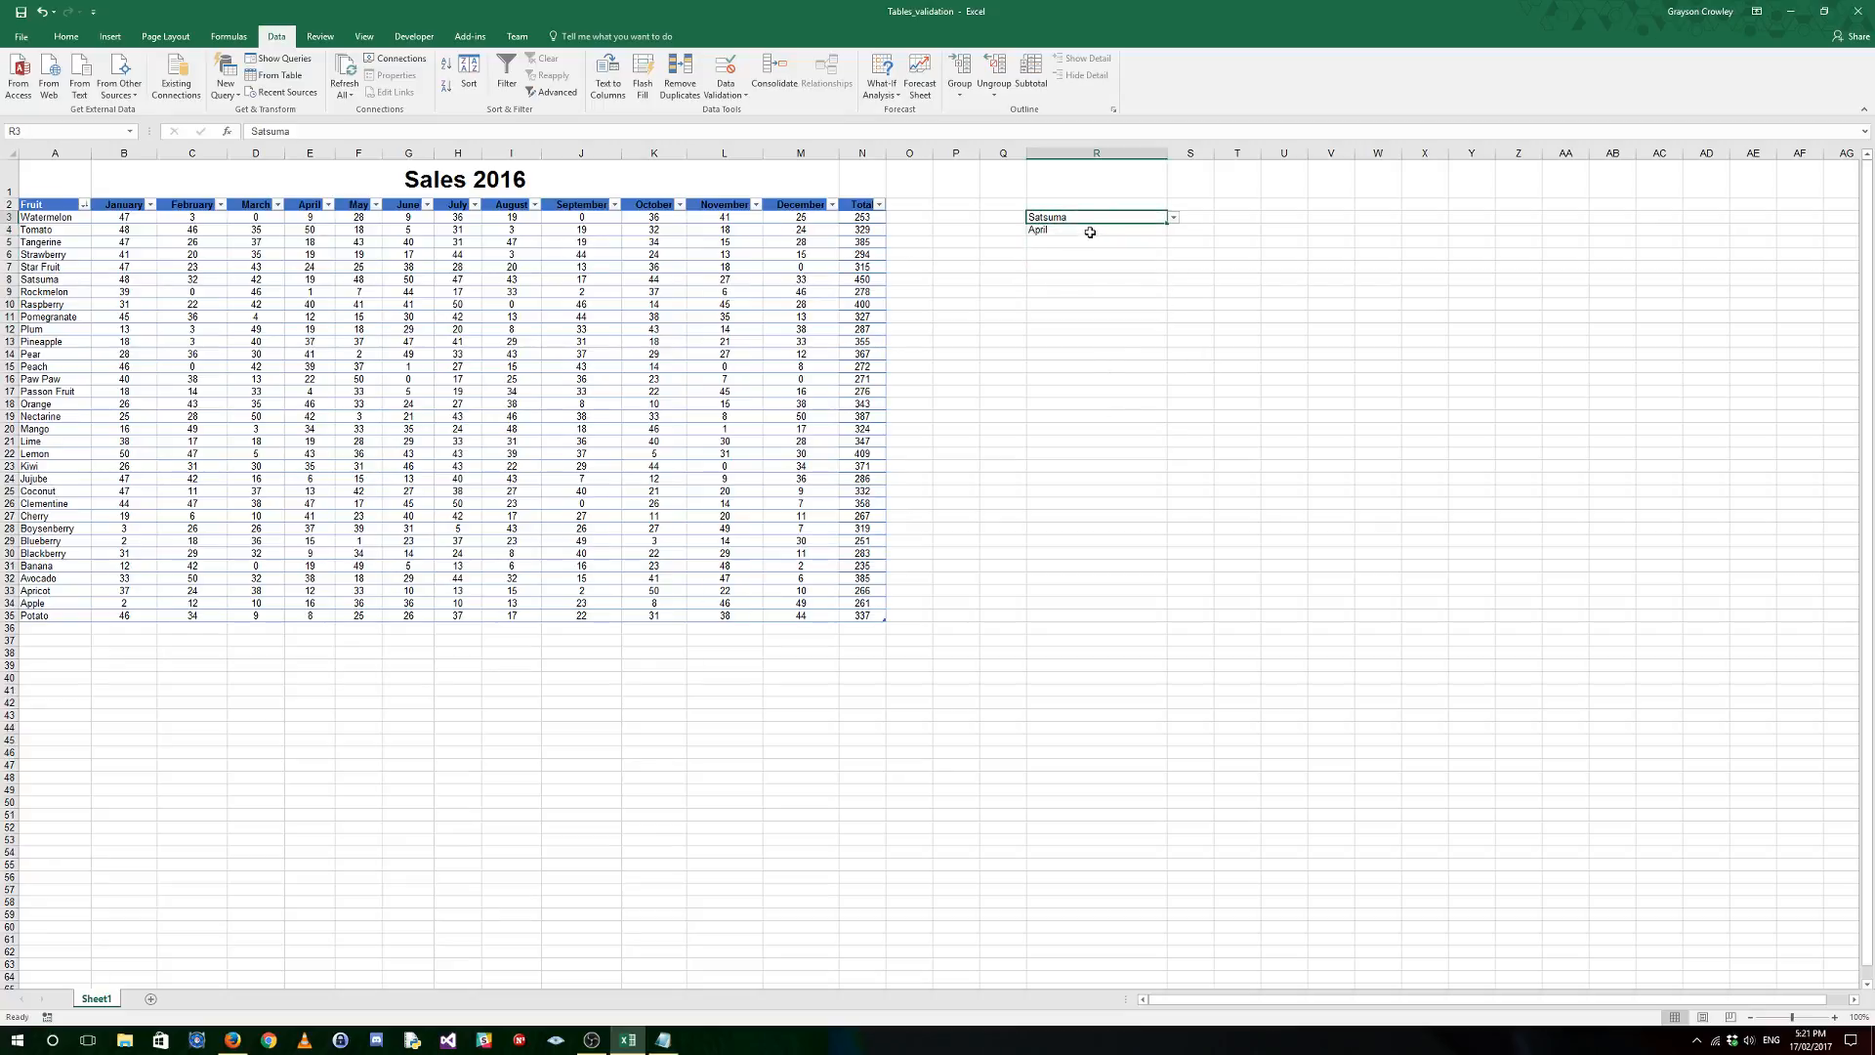
{"action": "left_click", "coordinate": [1090, 232]}
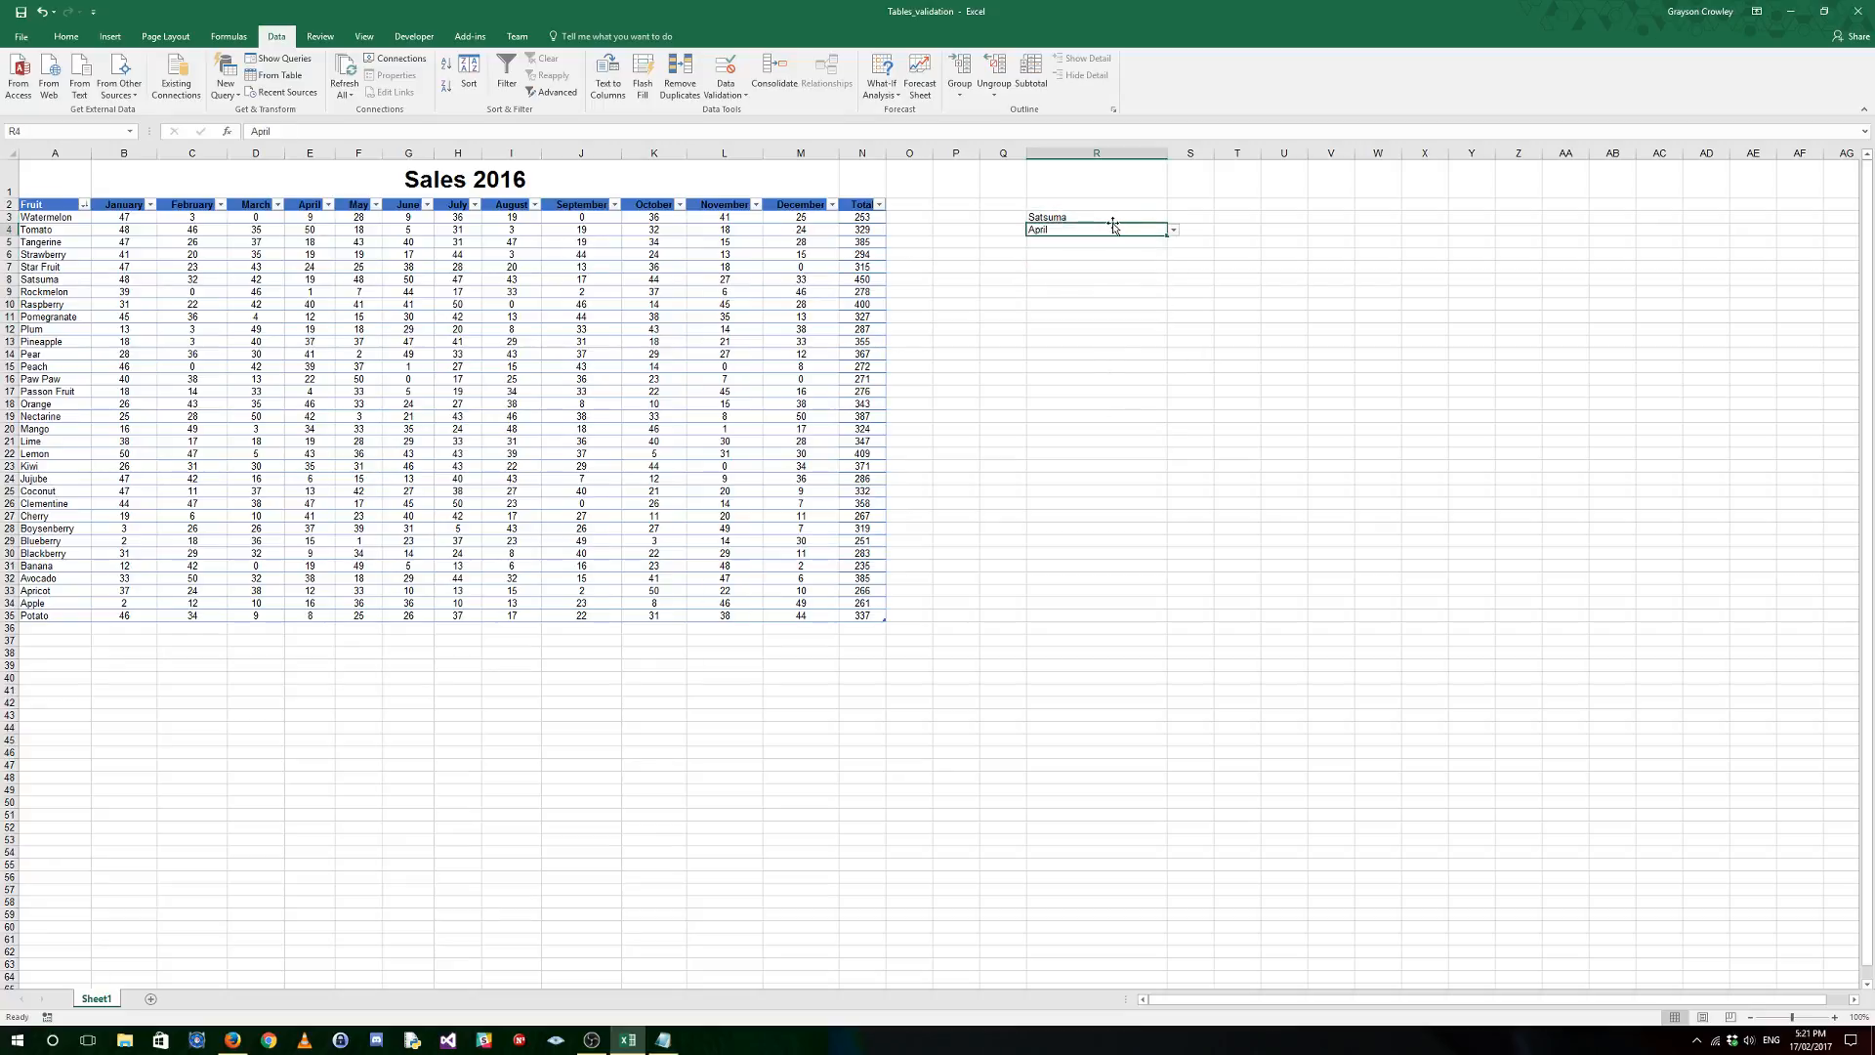
{"action": "left_click_drag", "start_coordinate": [1113, 225], "coordinate": [1113, 200]}
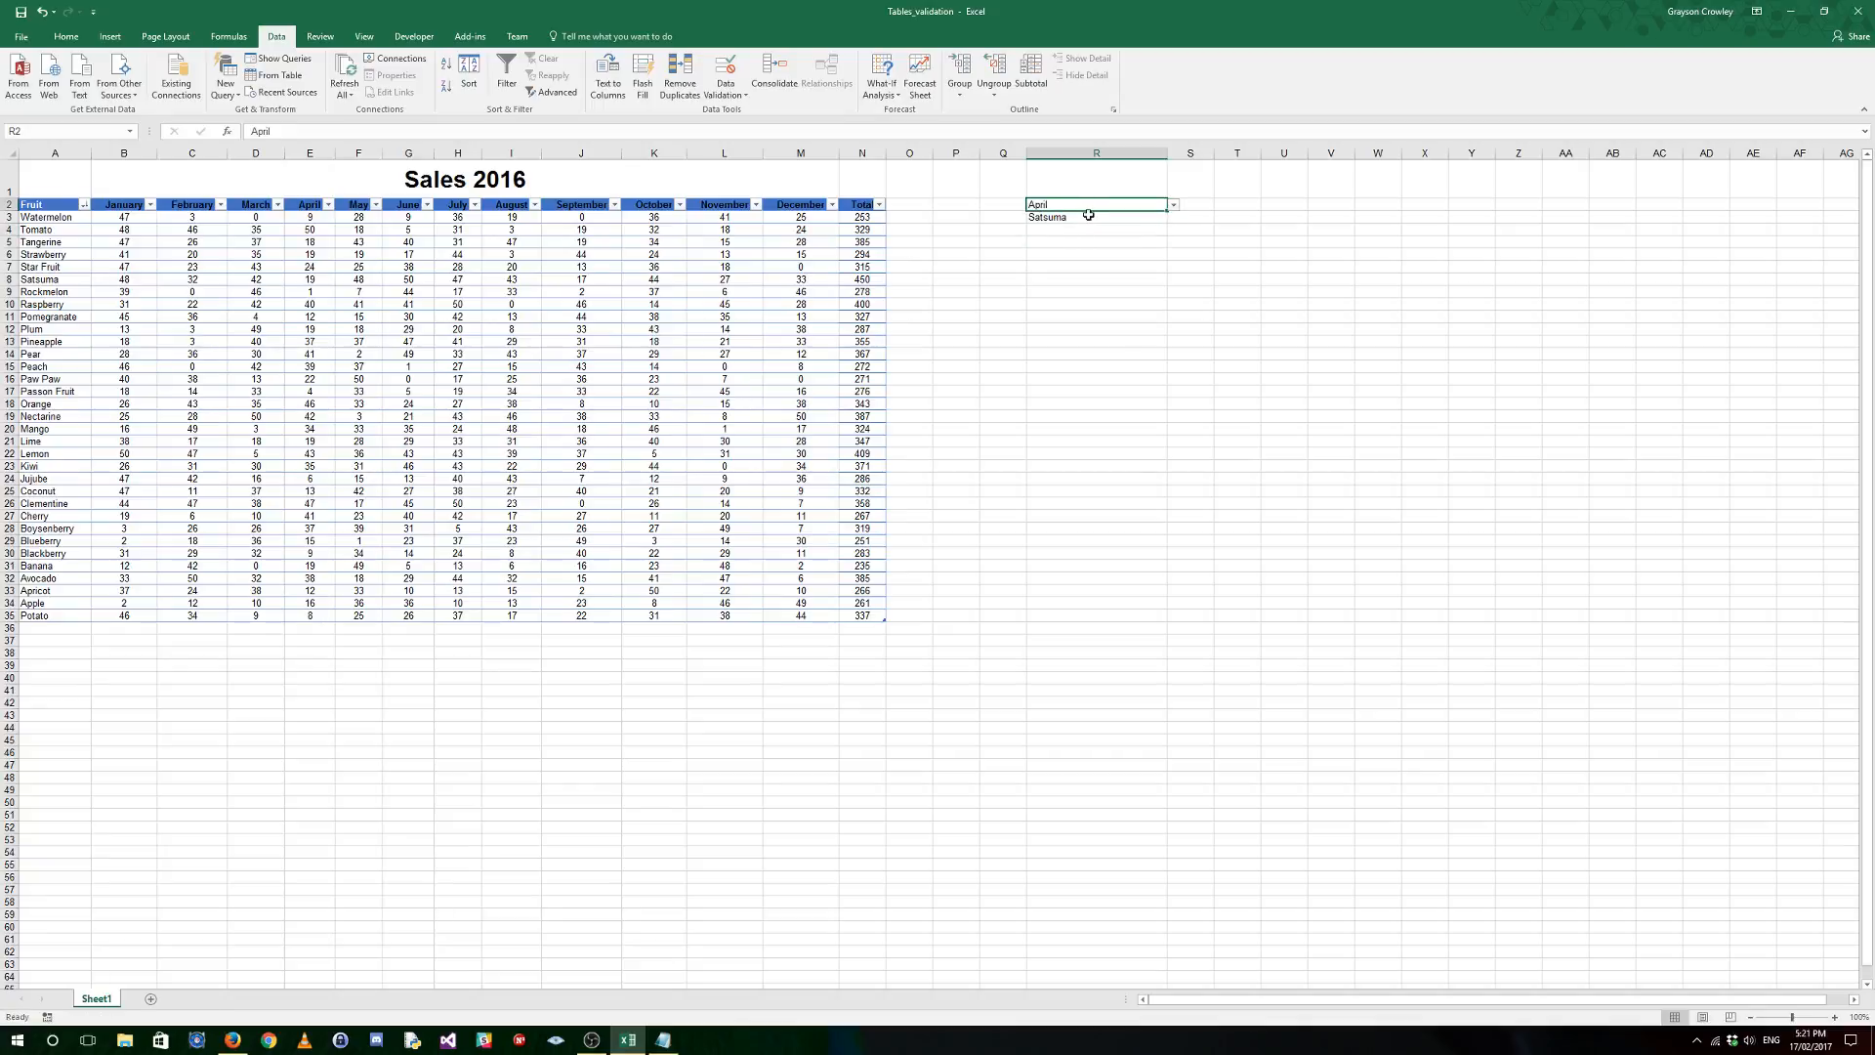
{"action": "left_click", "coordinate": [1089, 217]}
{"action": "left_click", "coordinate": [1144, 206]}
{"action": "left_click", "coordinate": [1234, 208]}
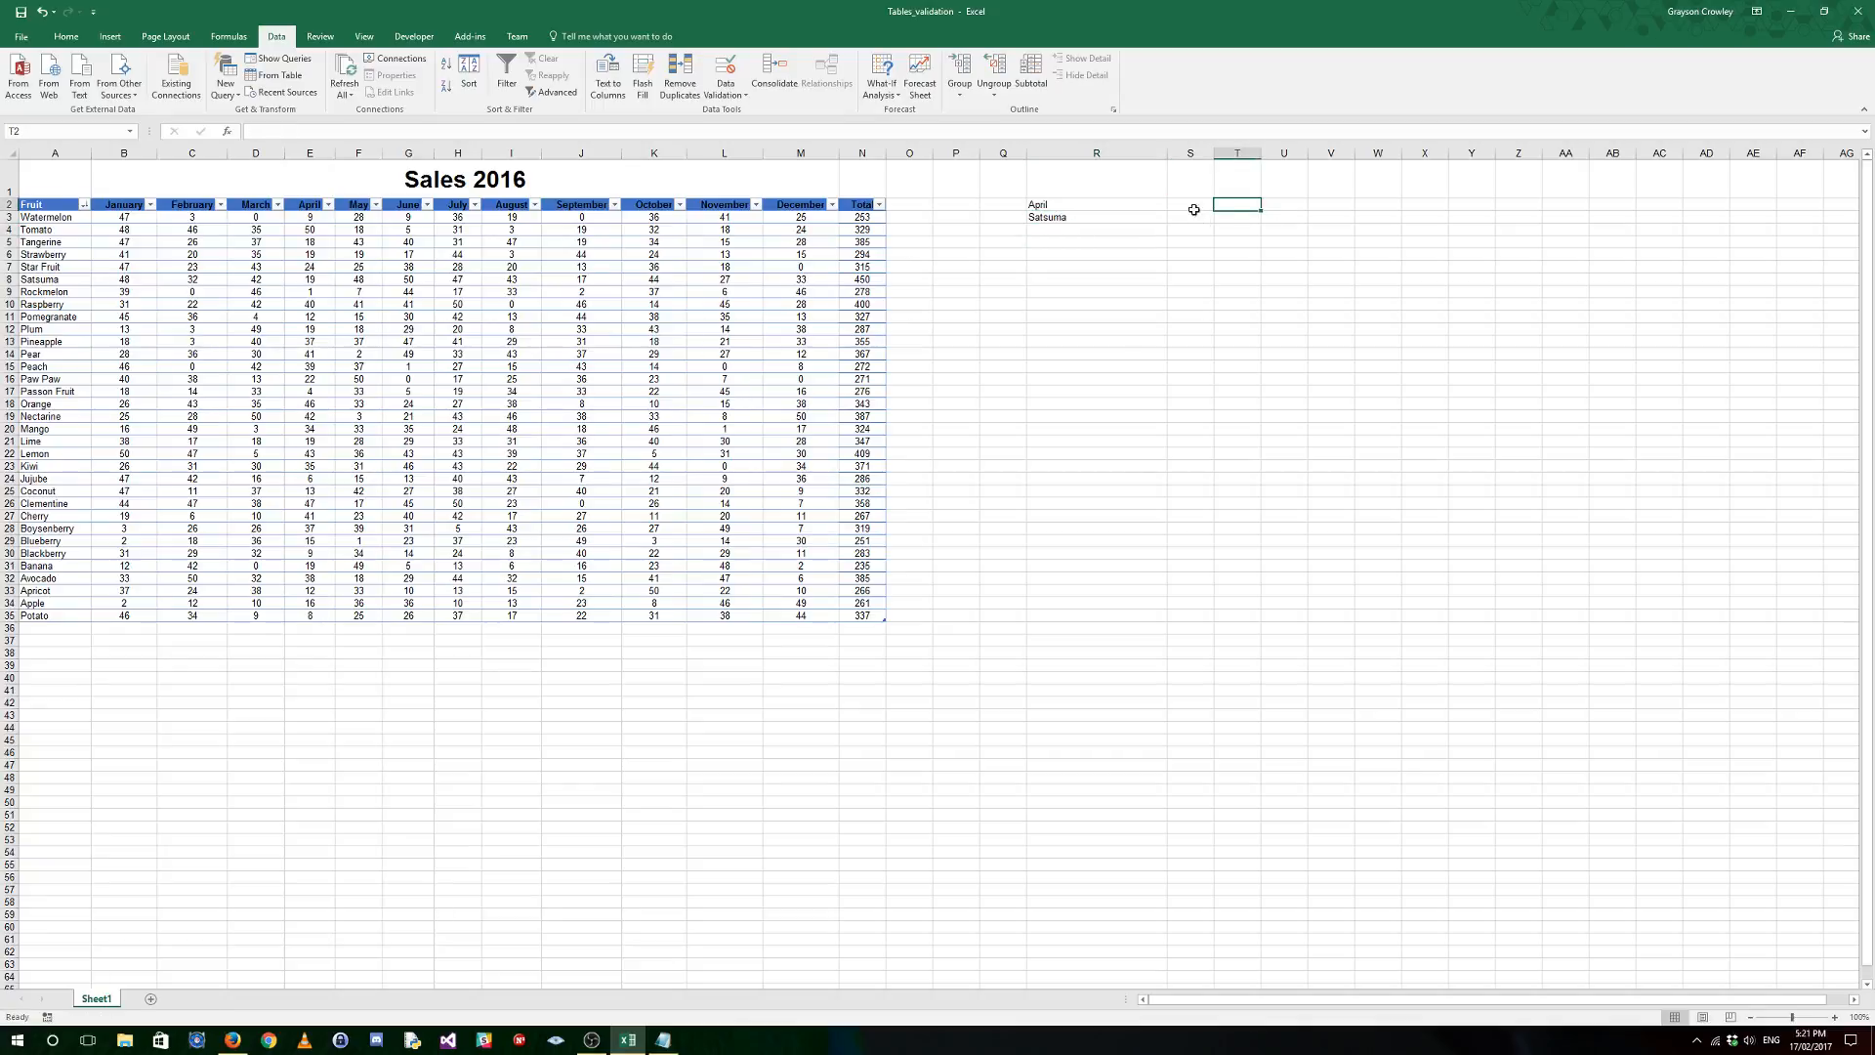
{"action": "left_click", "coordinate": [1194, 208]}
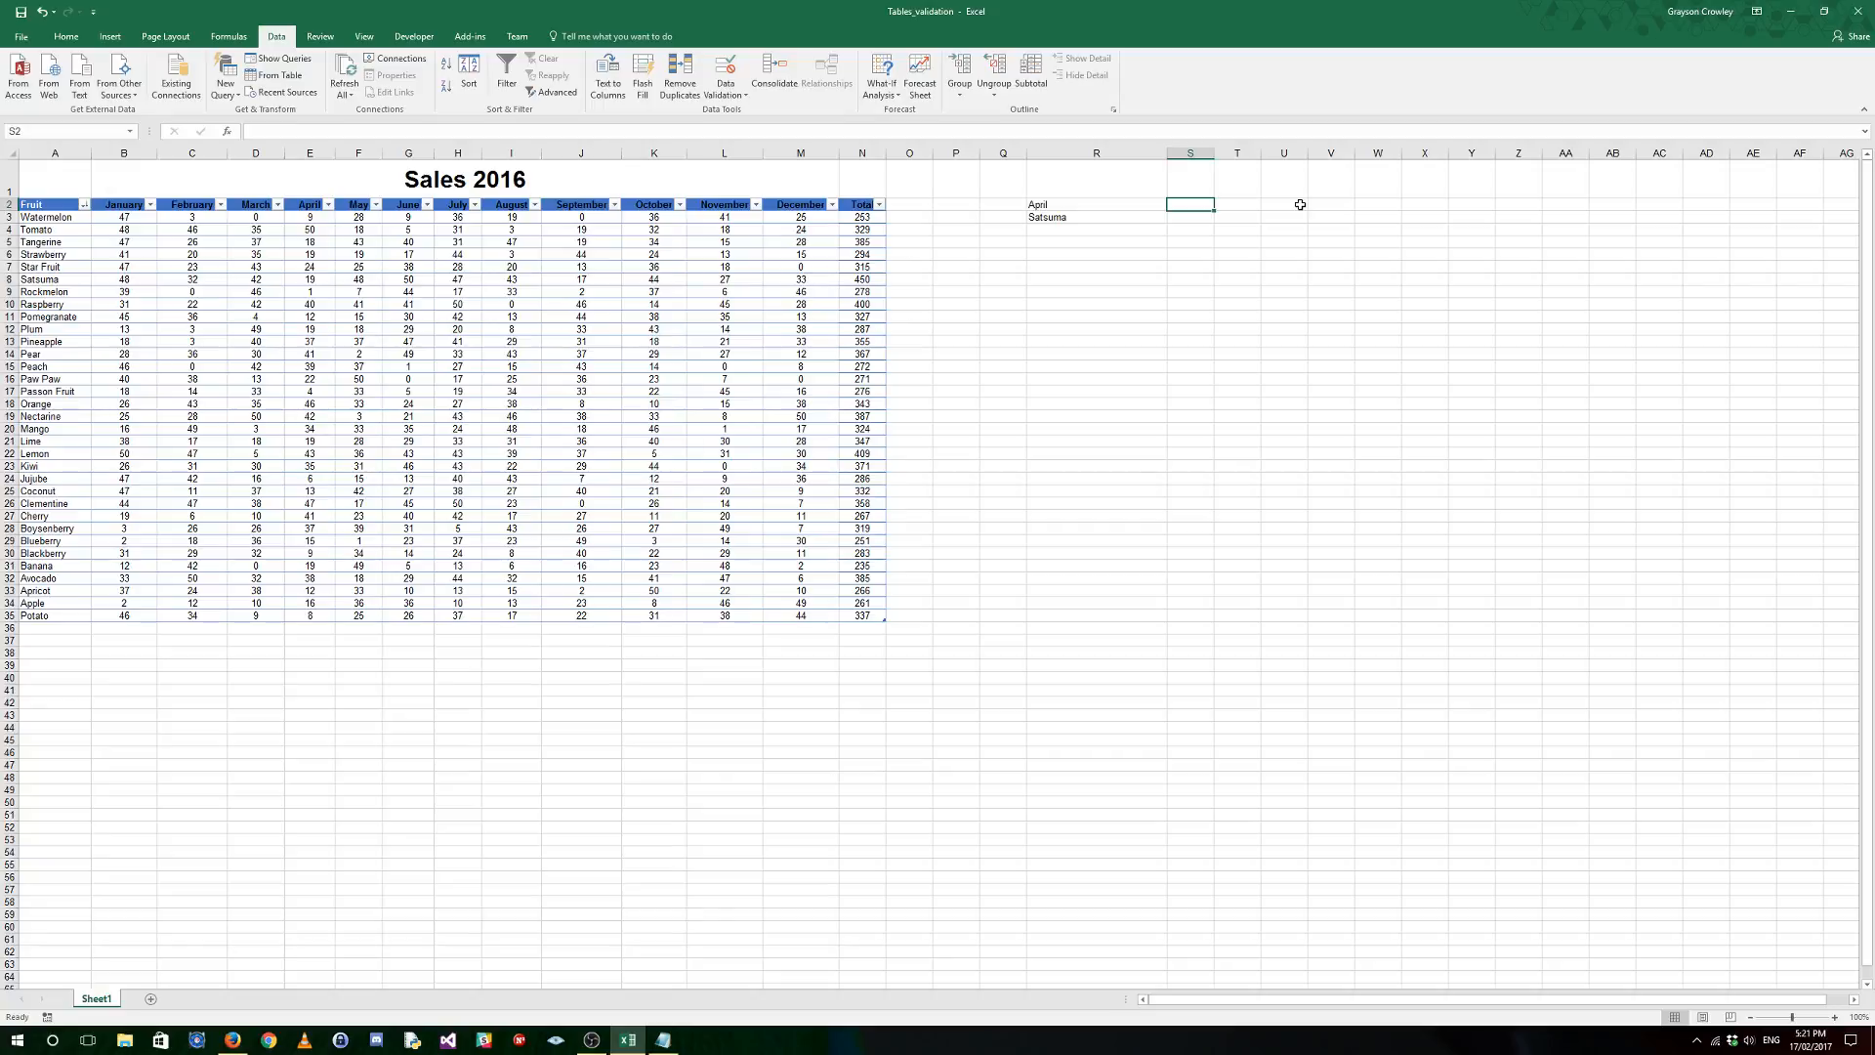
{"action": "left_click", "coordinate": [668, 307]}
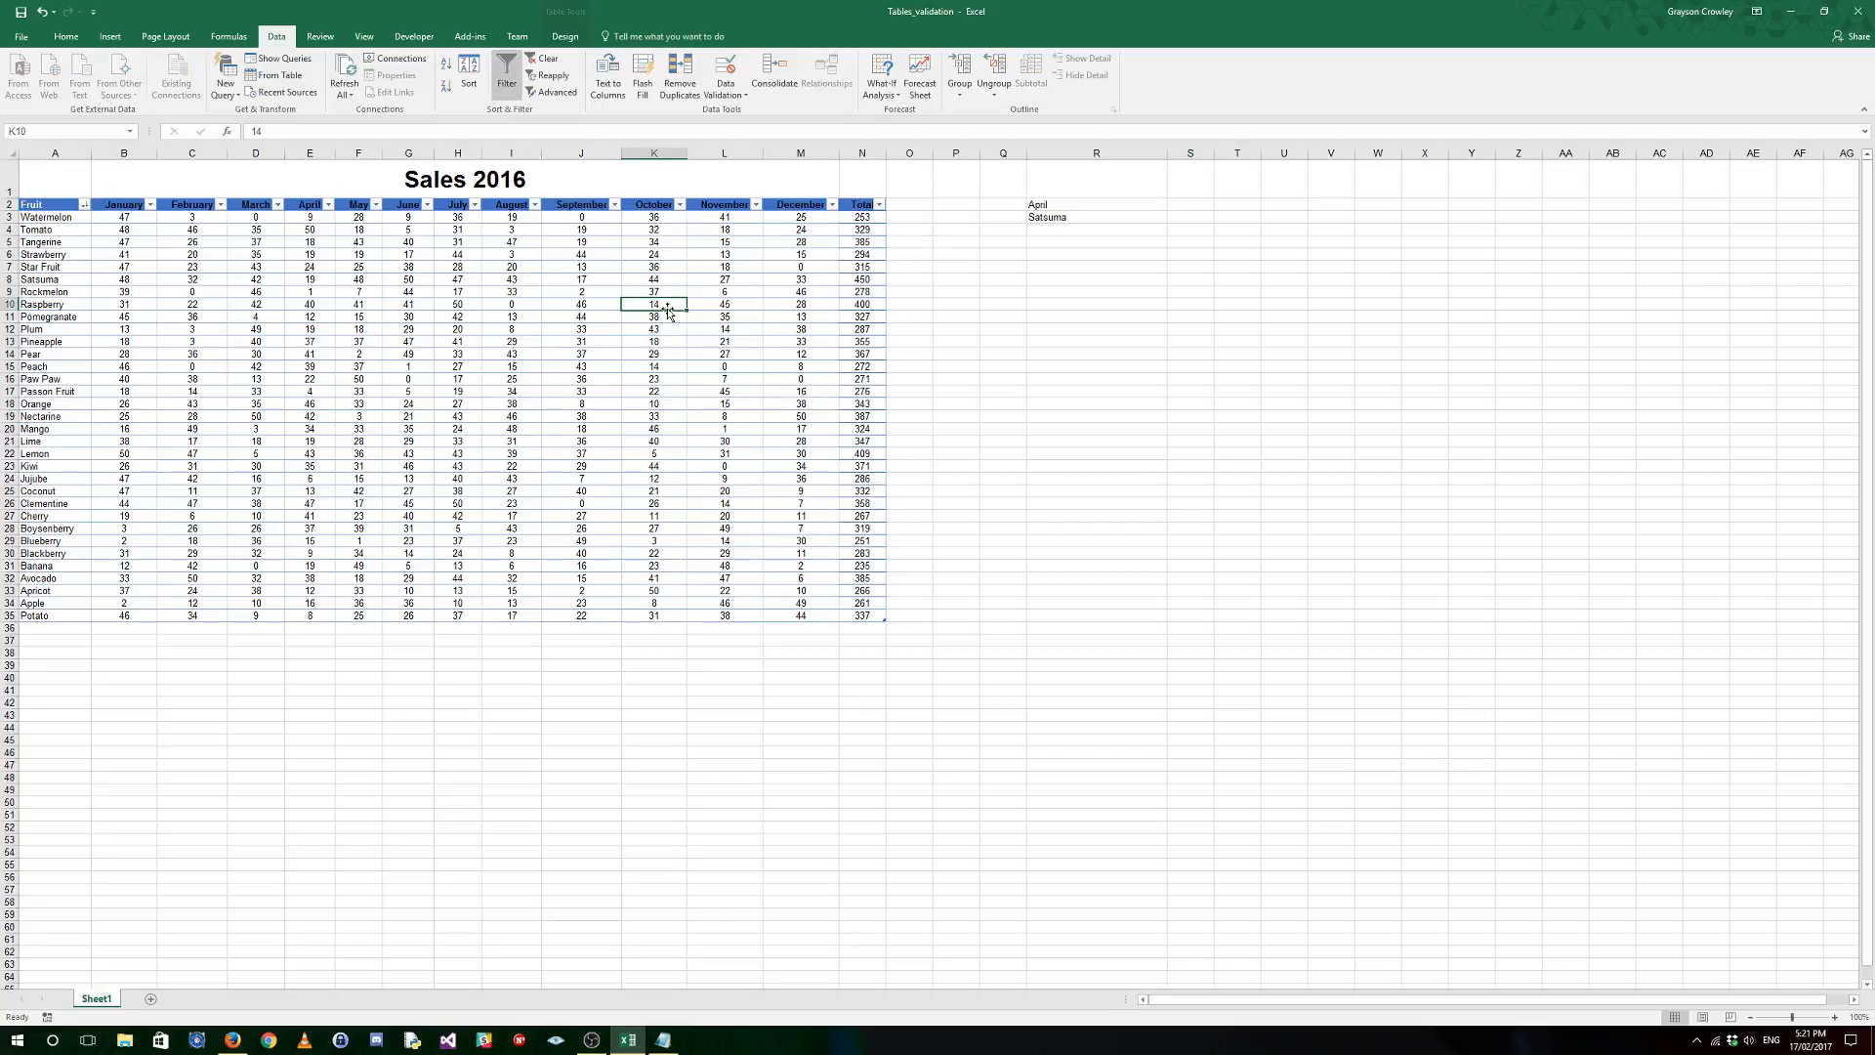
{"action": "left_click", "coordinate": [136, 305]}
{"action": "right_click", "coordinate": [460, 332]}
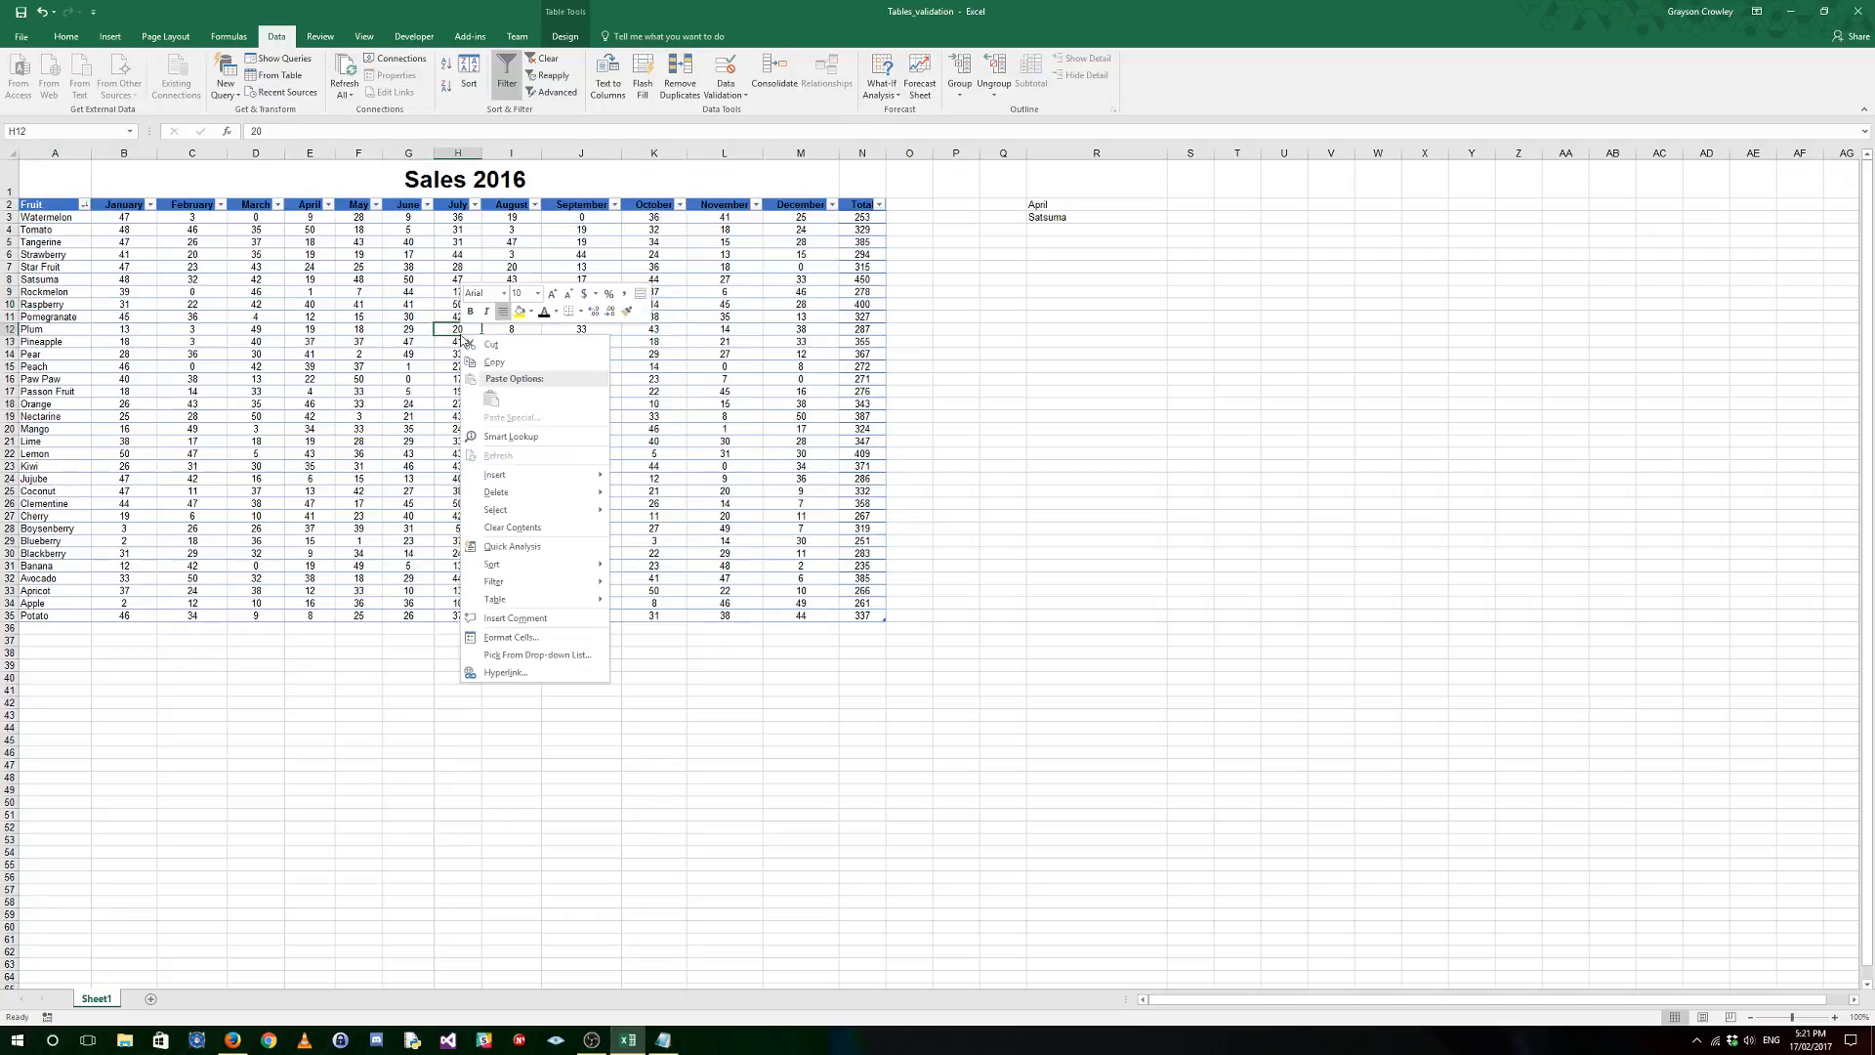
{"action": "mouse_move", "coordinate": [578, 606]}
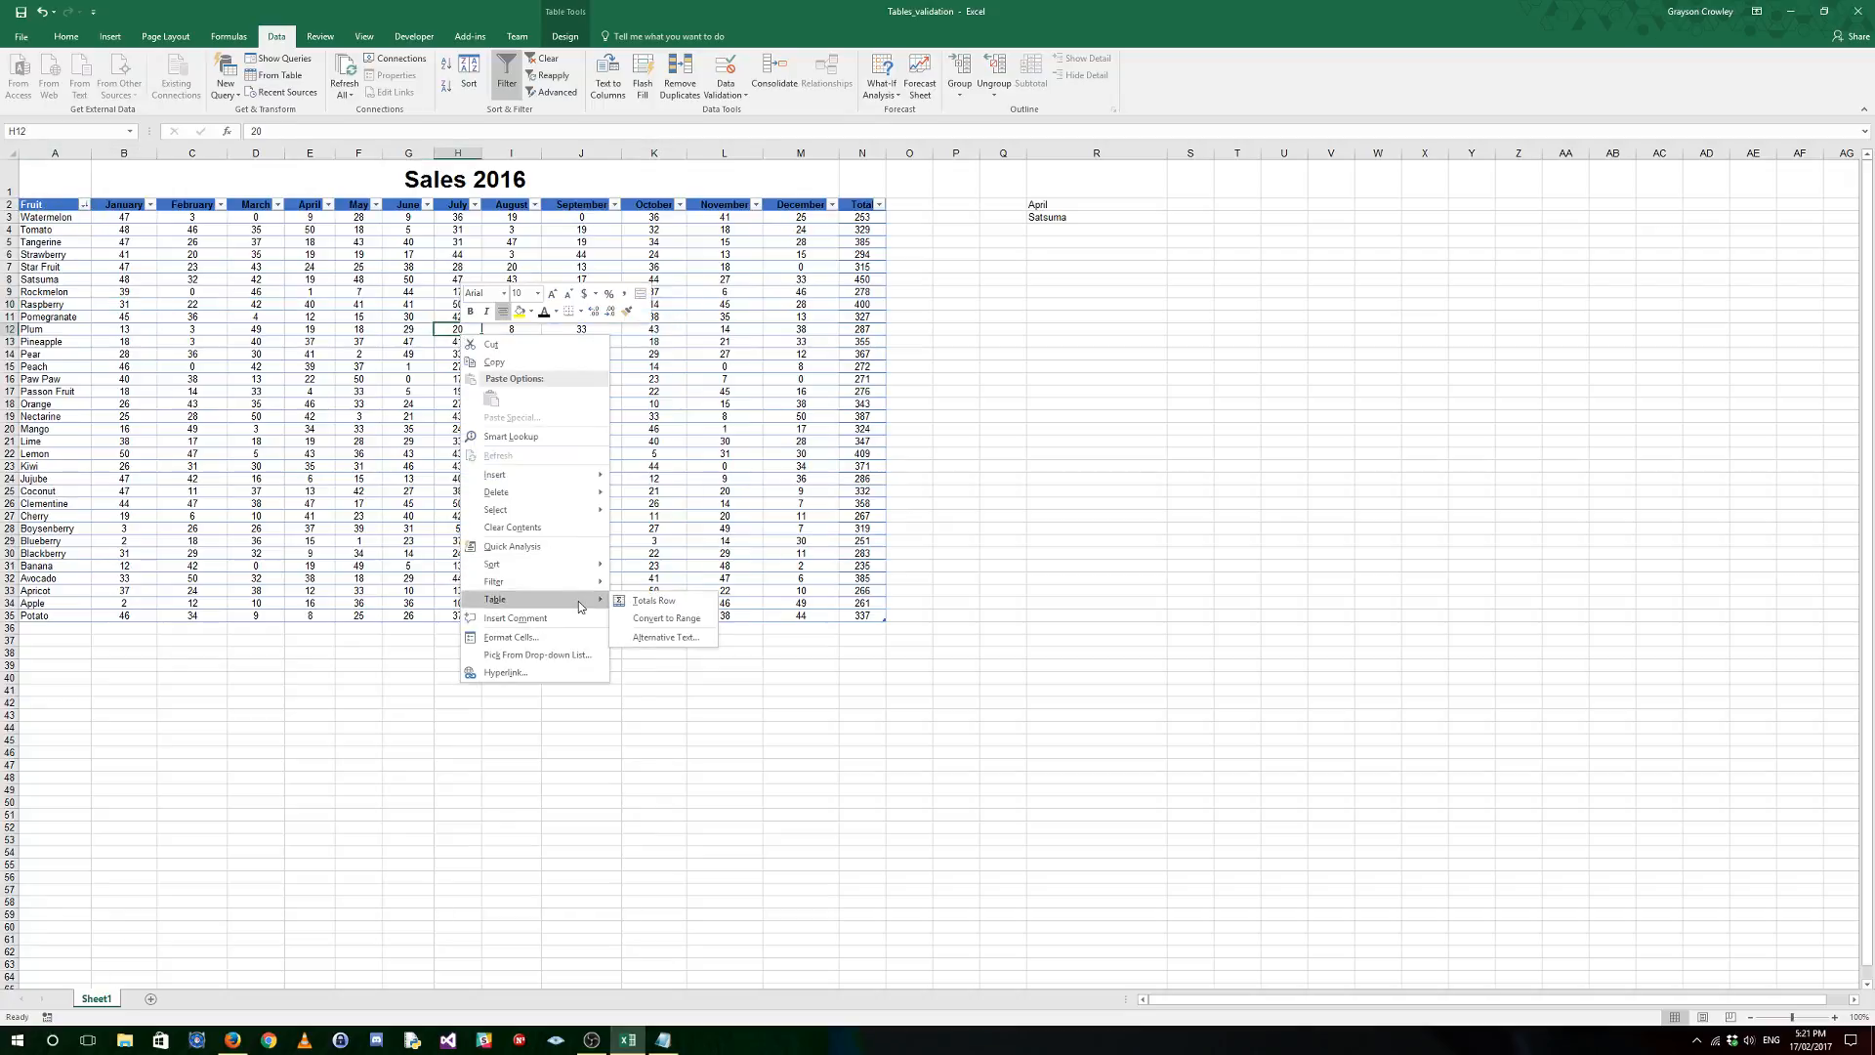
{"action": "left_click", "coordinate": [257, 407]}
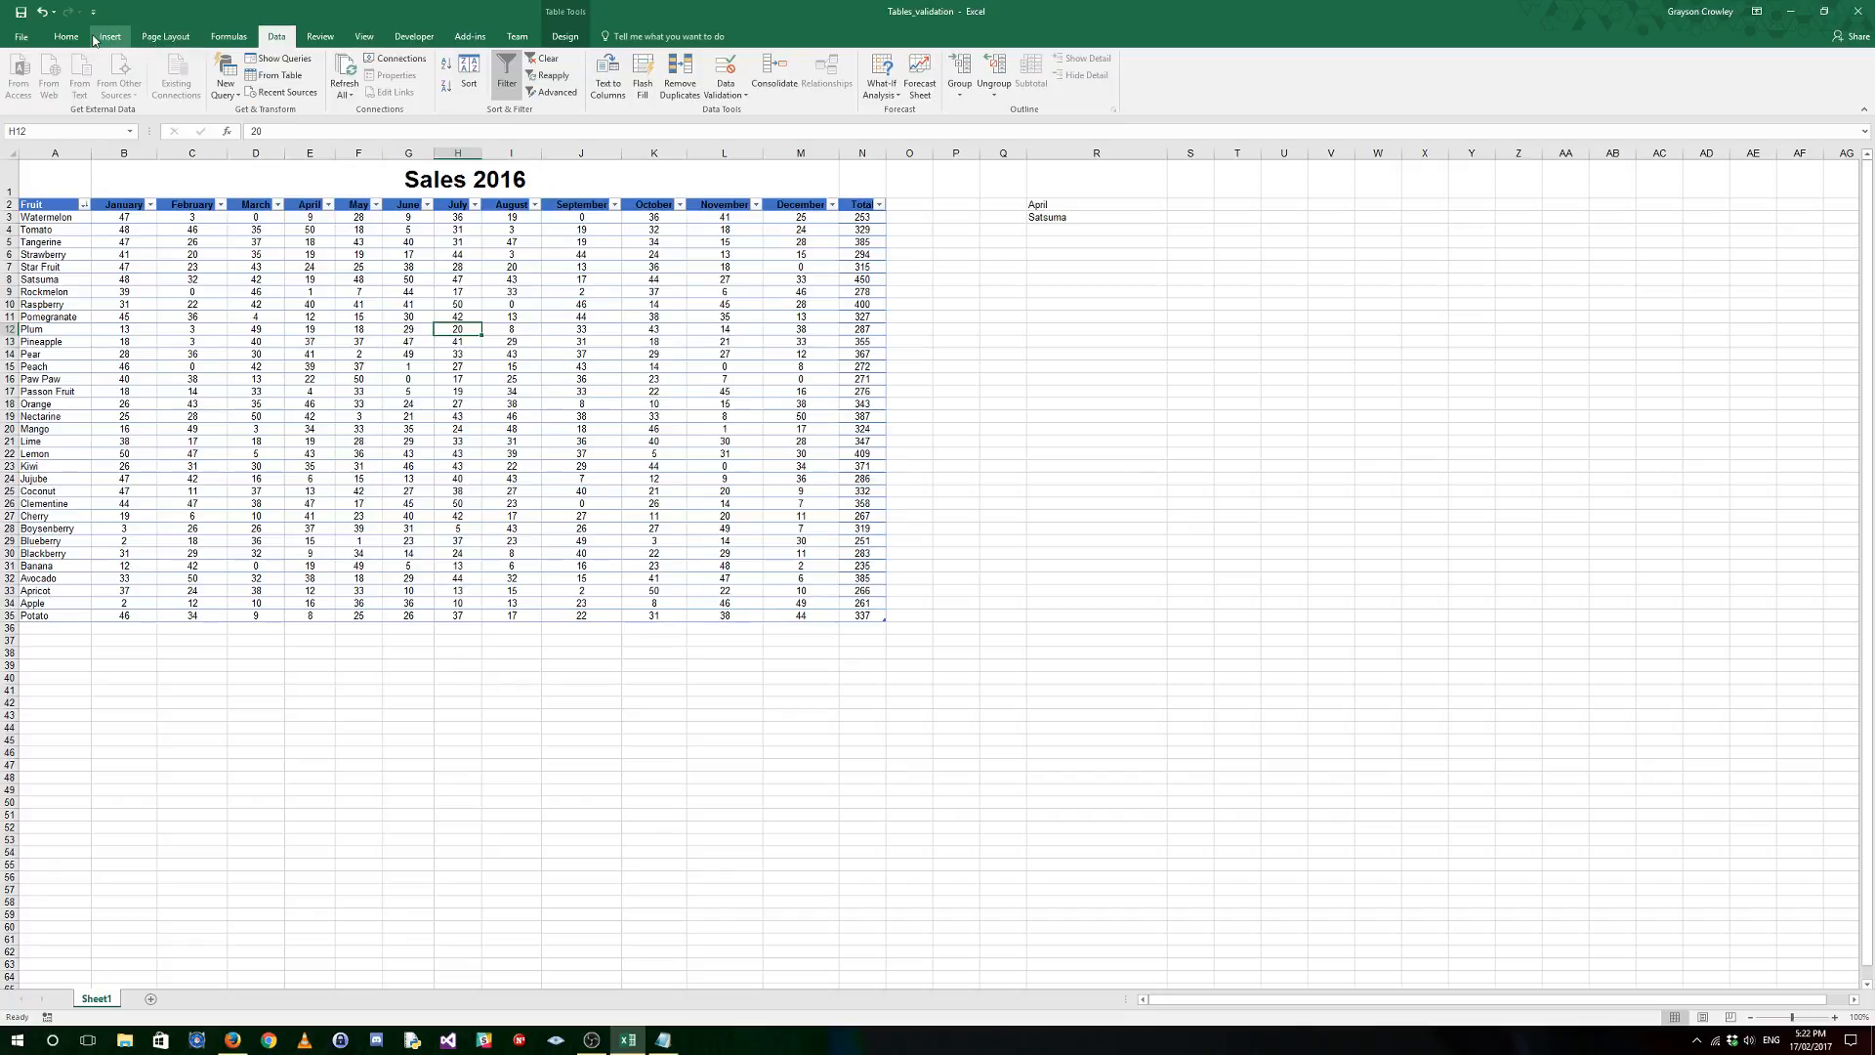
Step: Look through the recommended charts and the bar and map chart types for the fruit table, without inserting one
{"action": "left_click", "coordinate": [123, 37]}
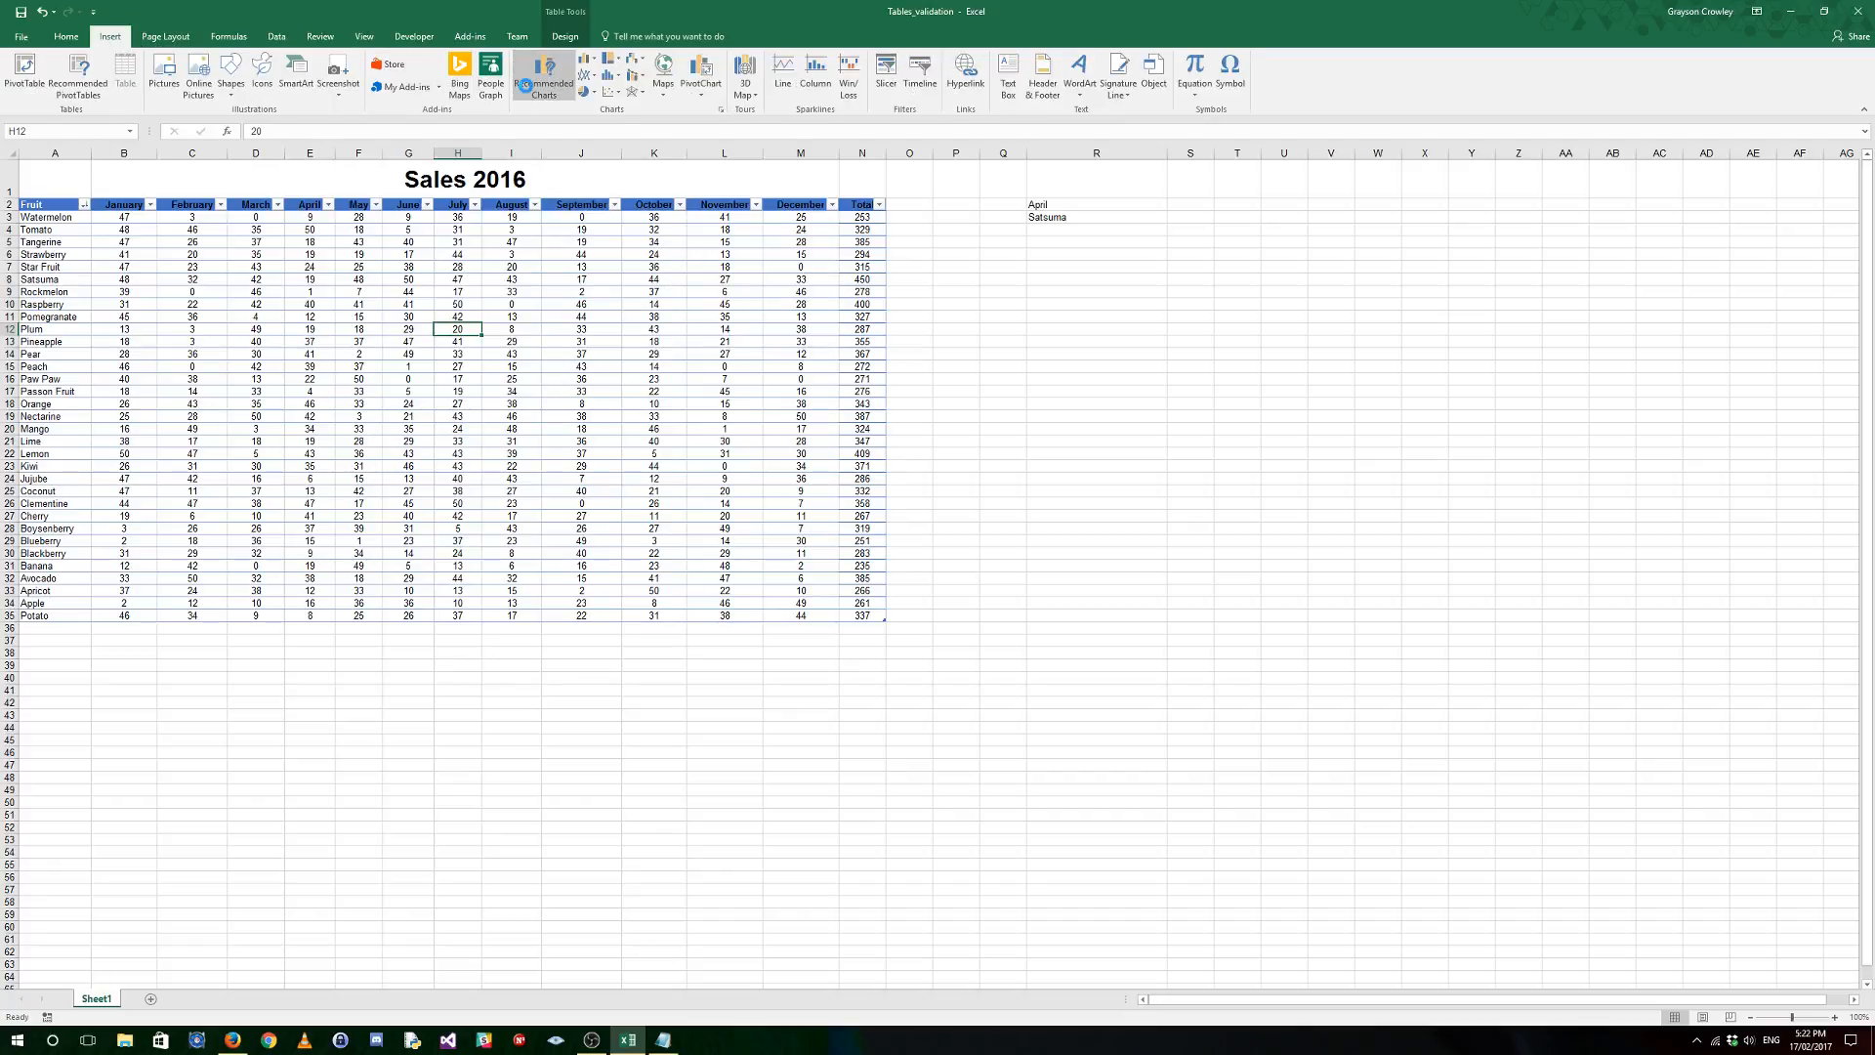
{"action": "left_click", "coordinate": [528, 90]}
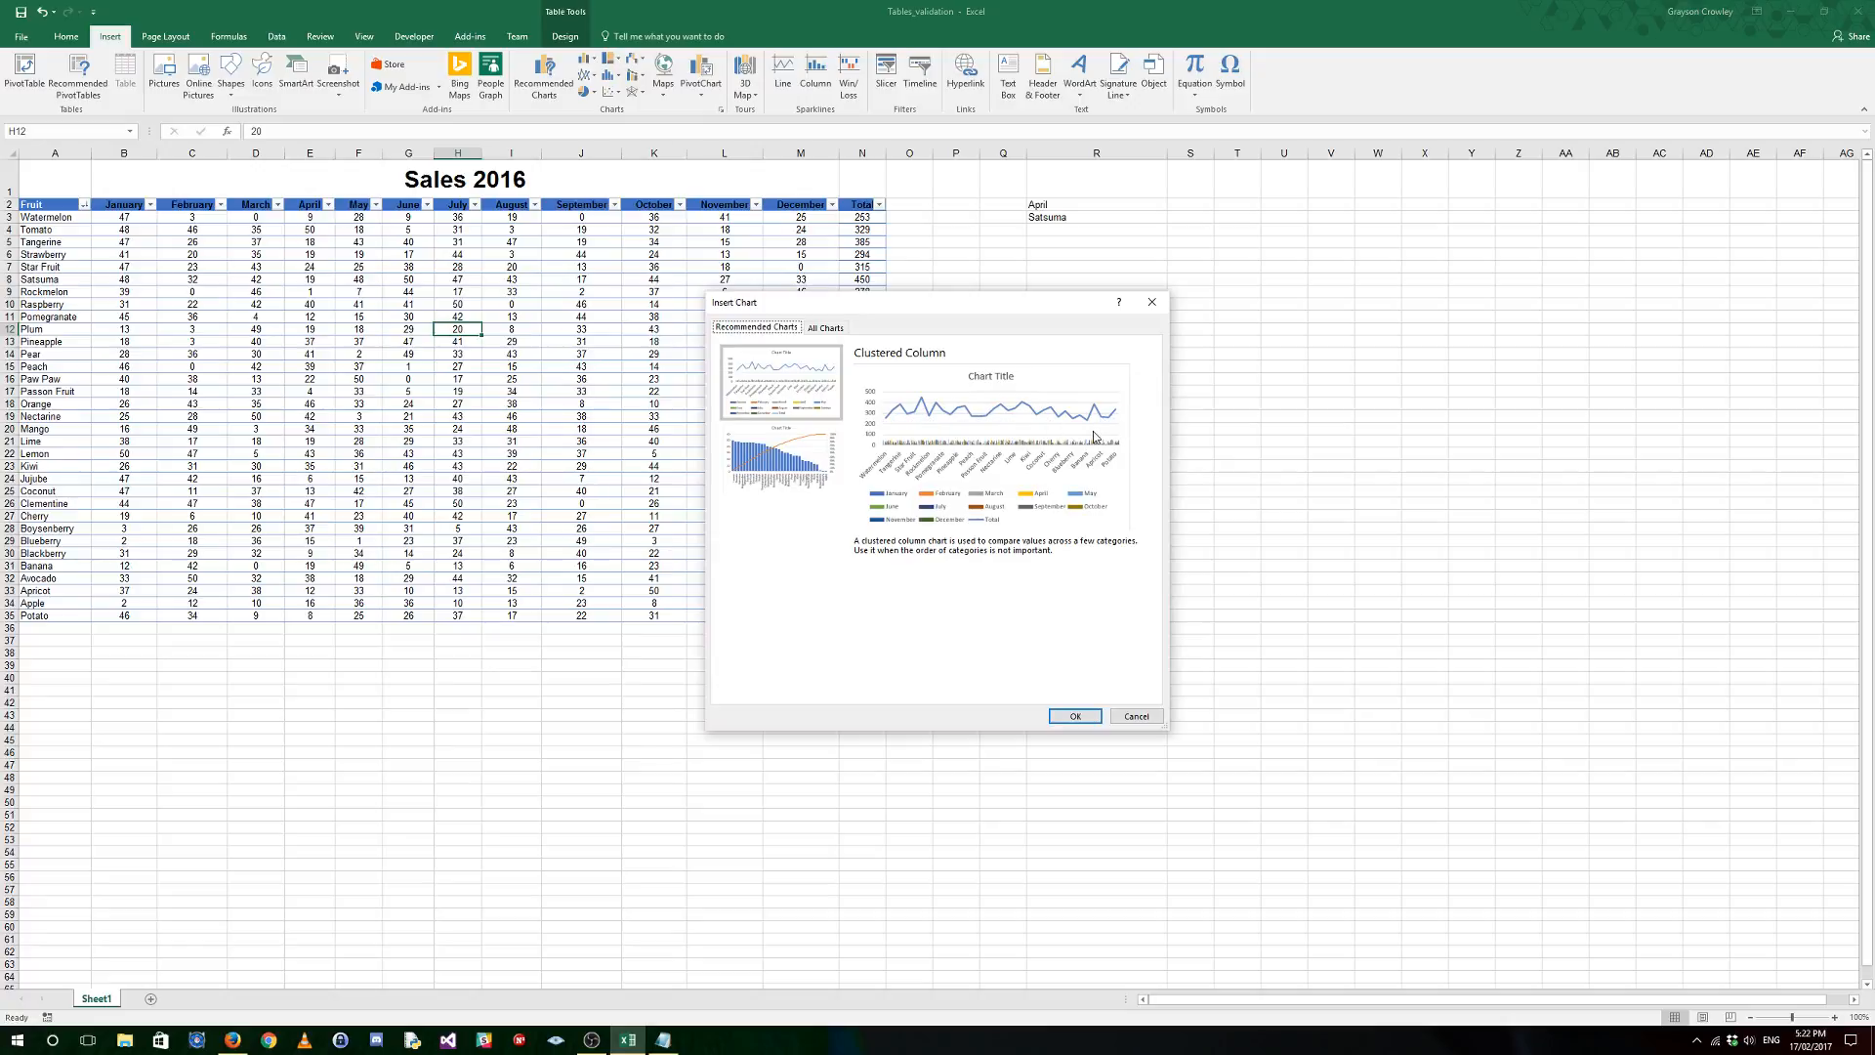
{"action": "left_click", "coordinate": [801, 465]}
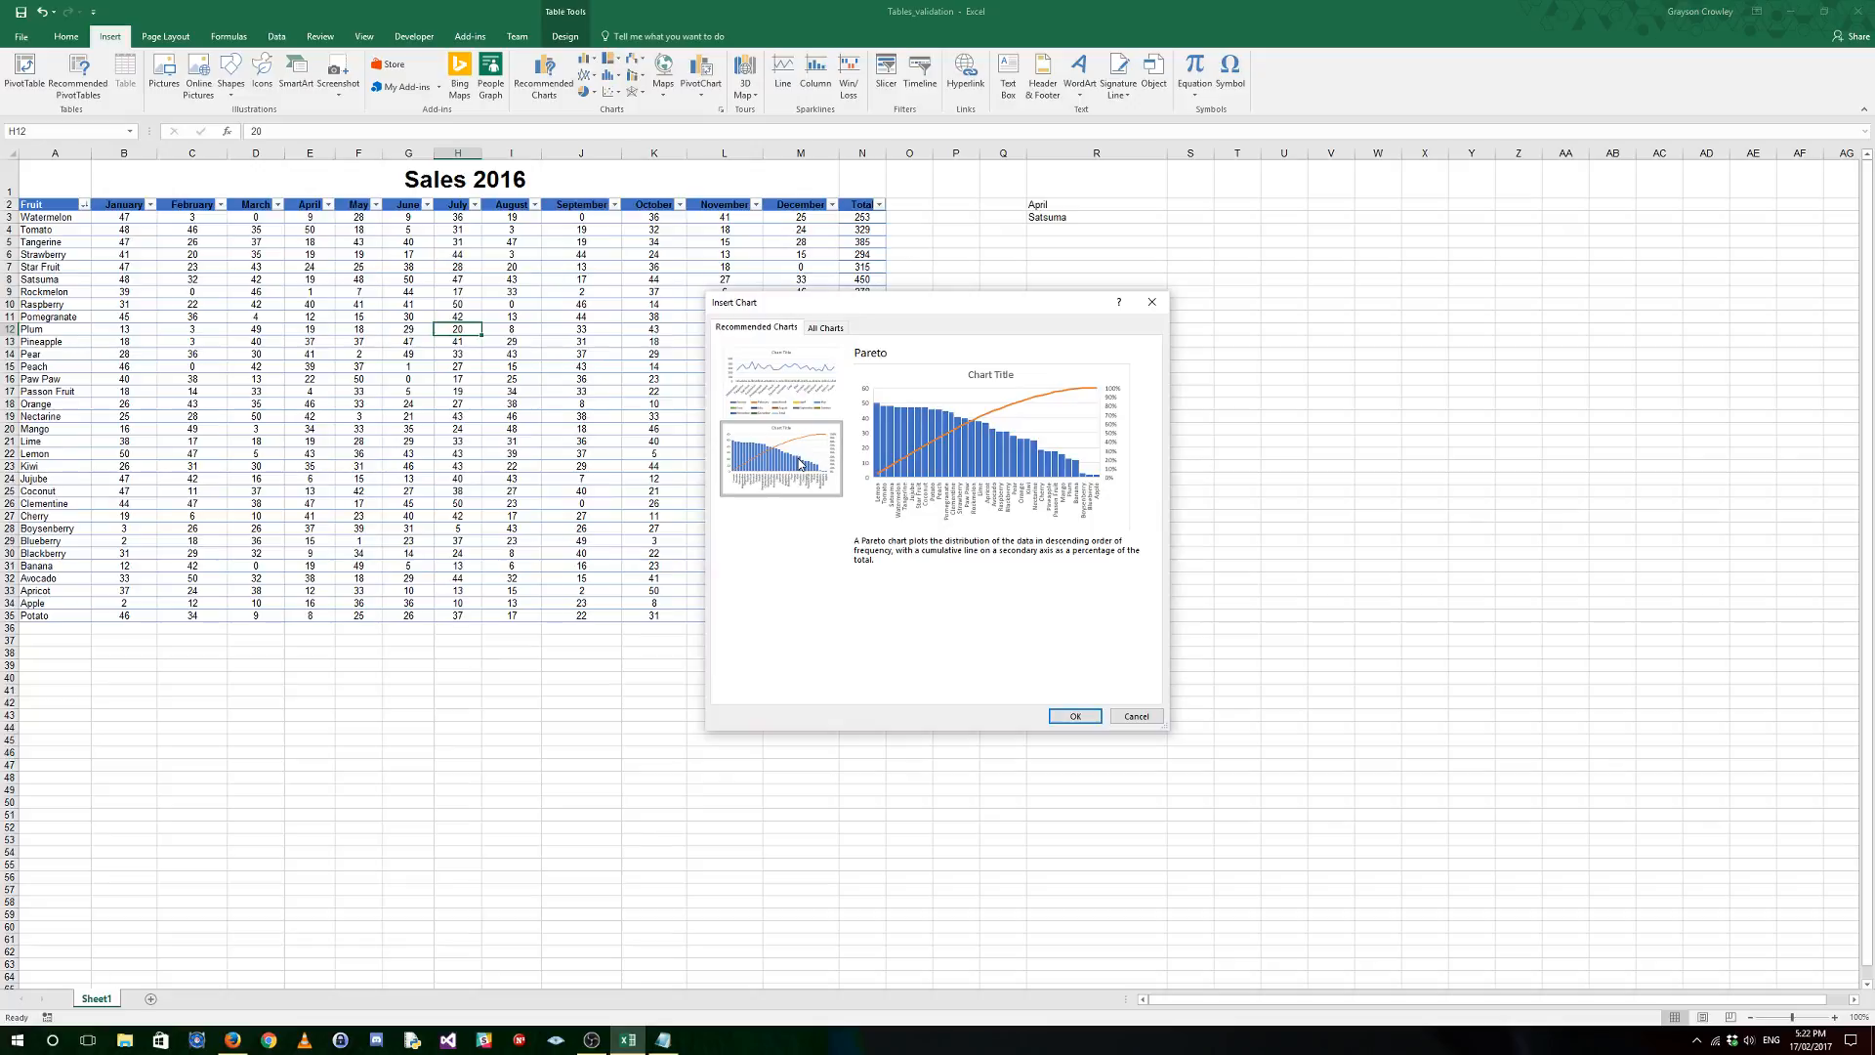
{"action": "left_click", "coordinate": [826, 328]}
{"action": "left_click", "coordinate": [740, 445]}
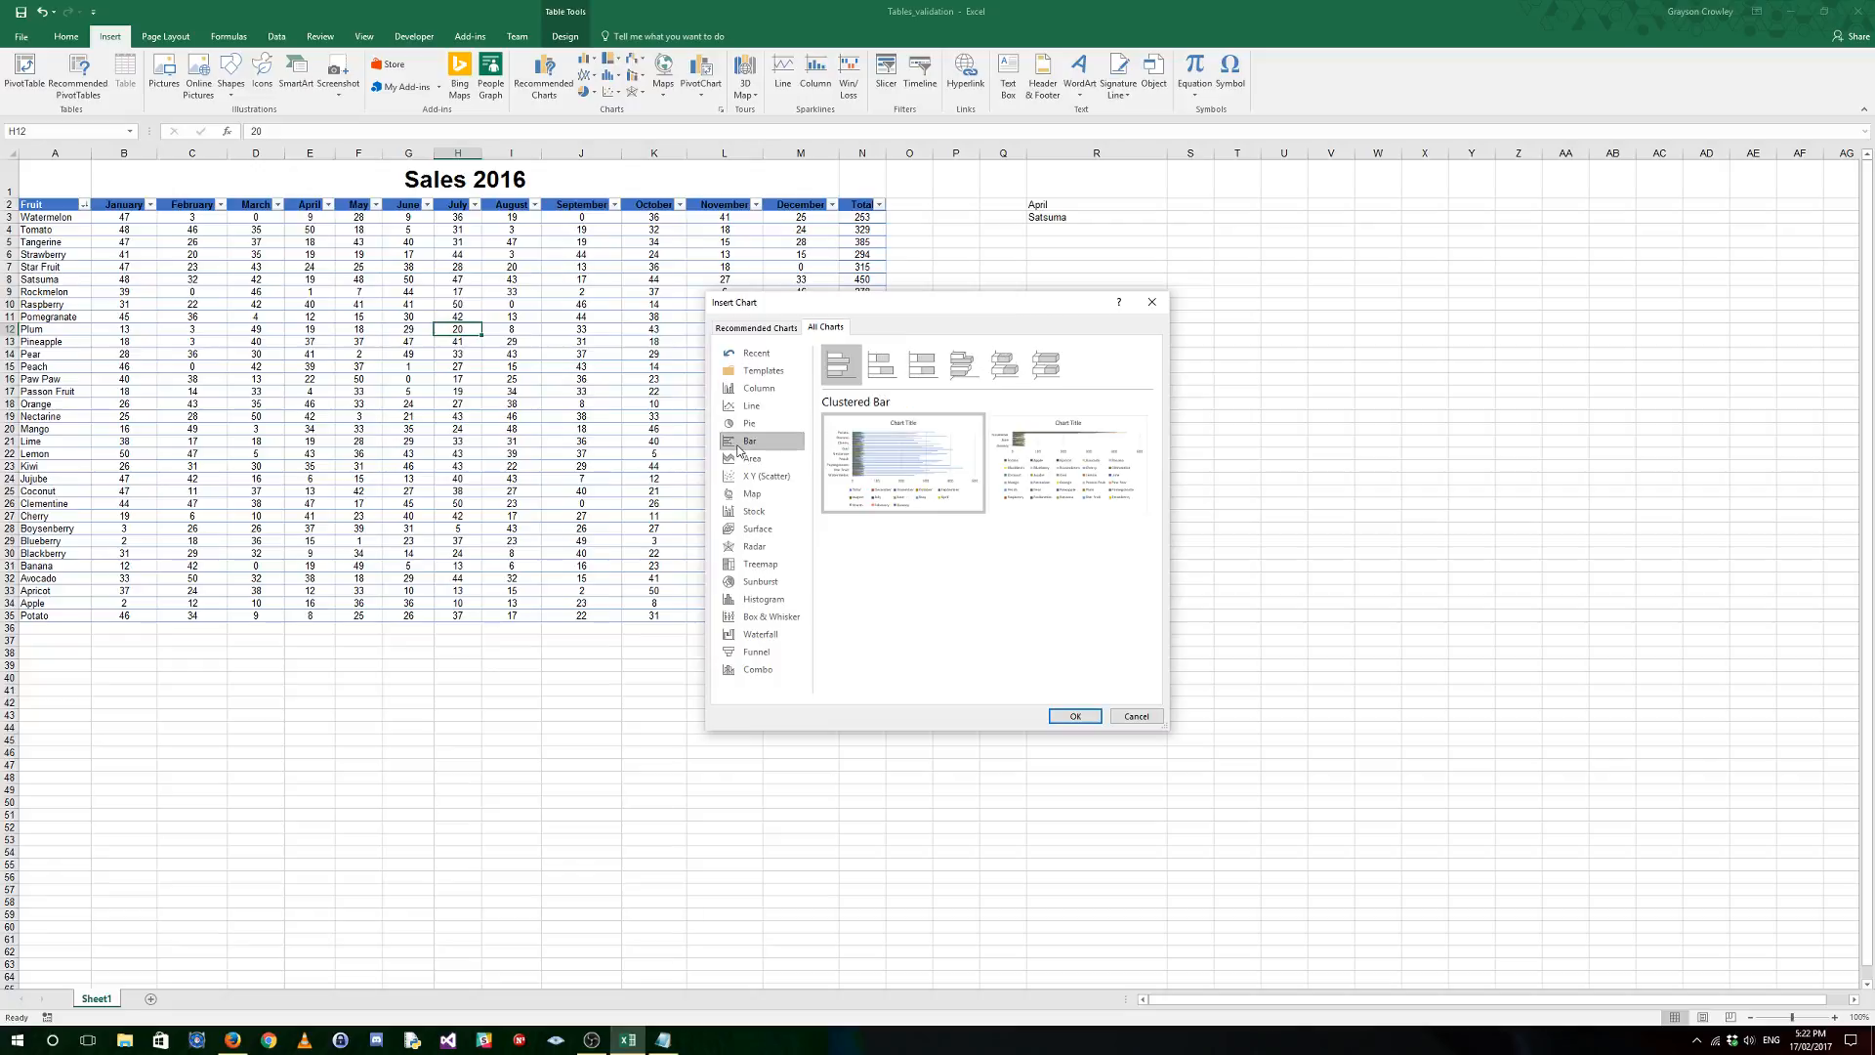
{"action": "left_click", "coordinate": [740, 494]}
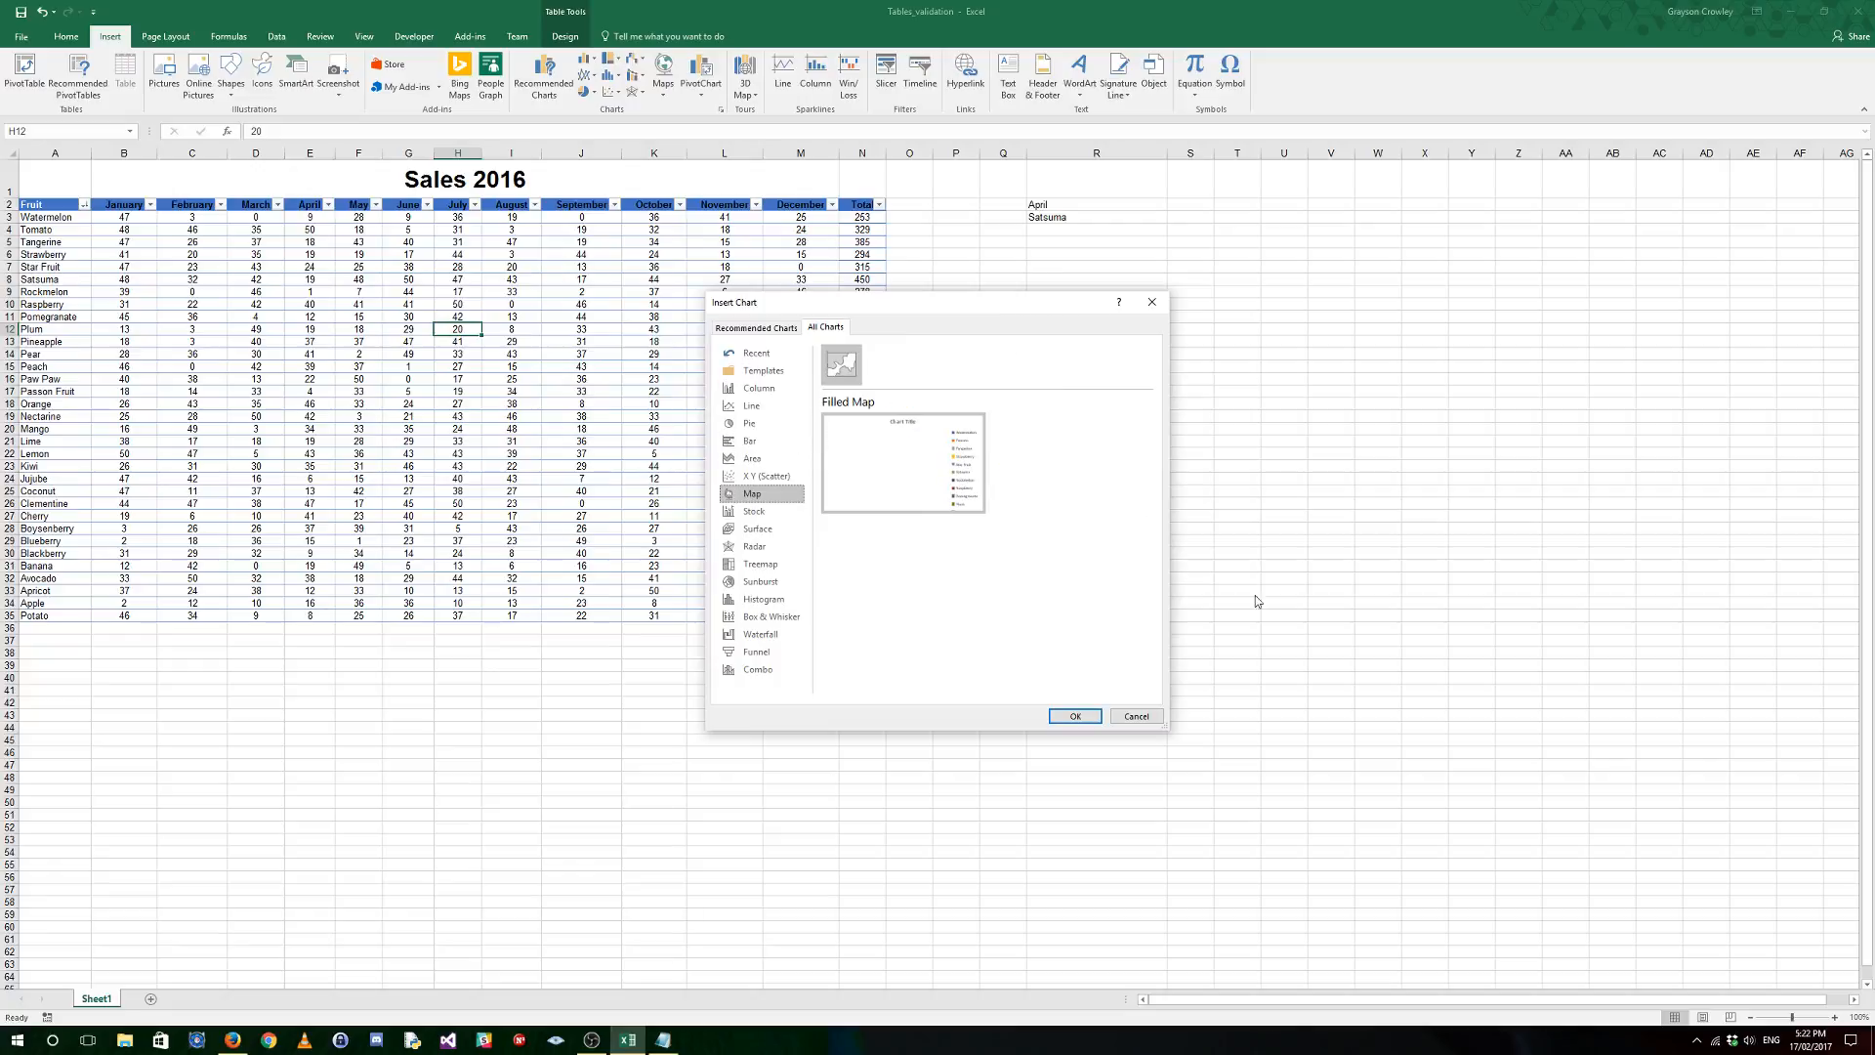
{"action": "left_click", "coordinate": [1139, 718]}
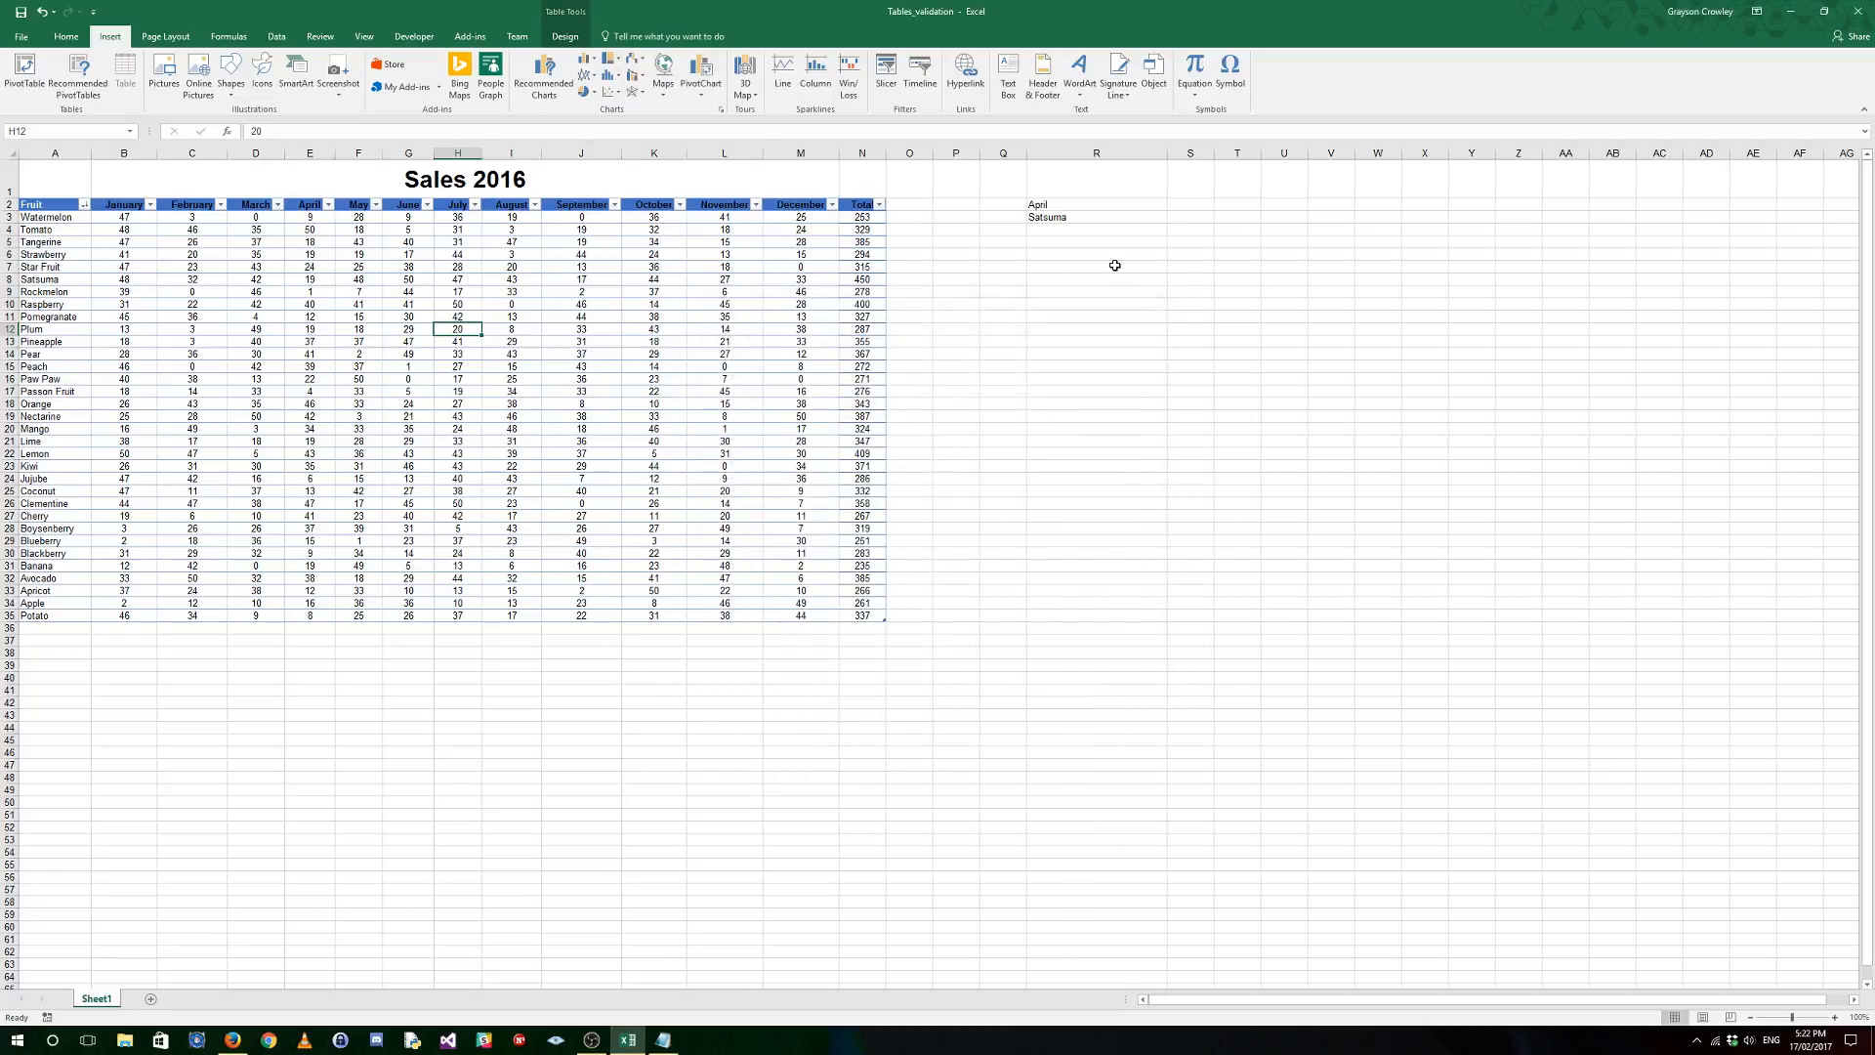
Step: Delete the Total column from the fruit sales table
{"action": "left_click", "coordinate": [861, 217]}
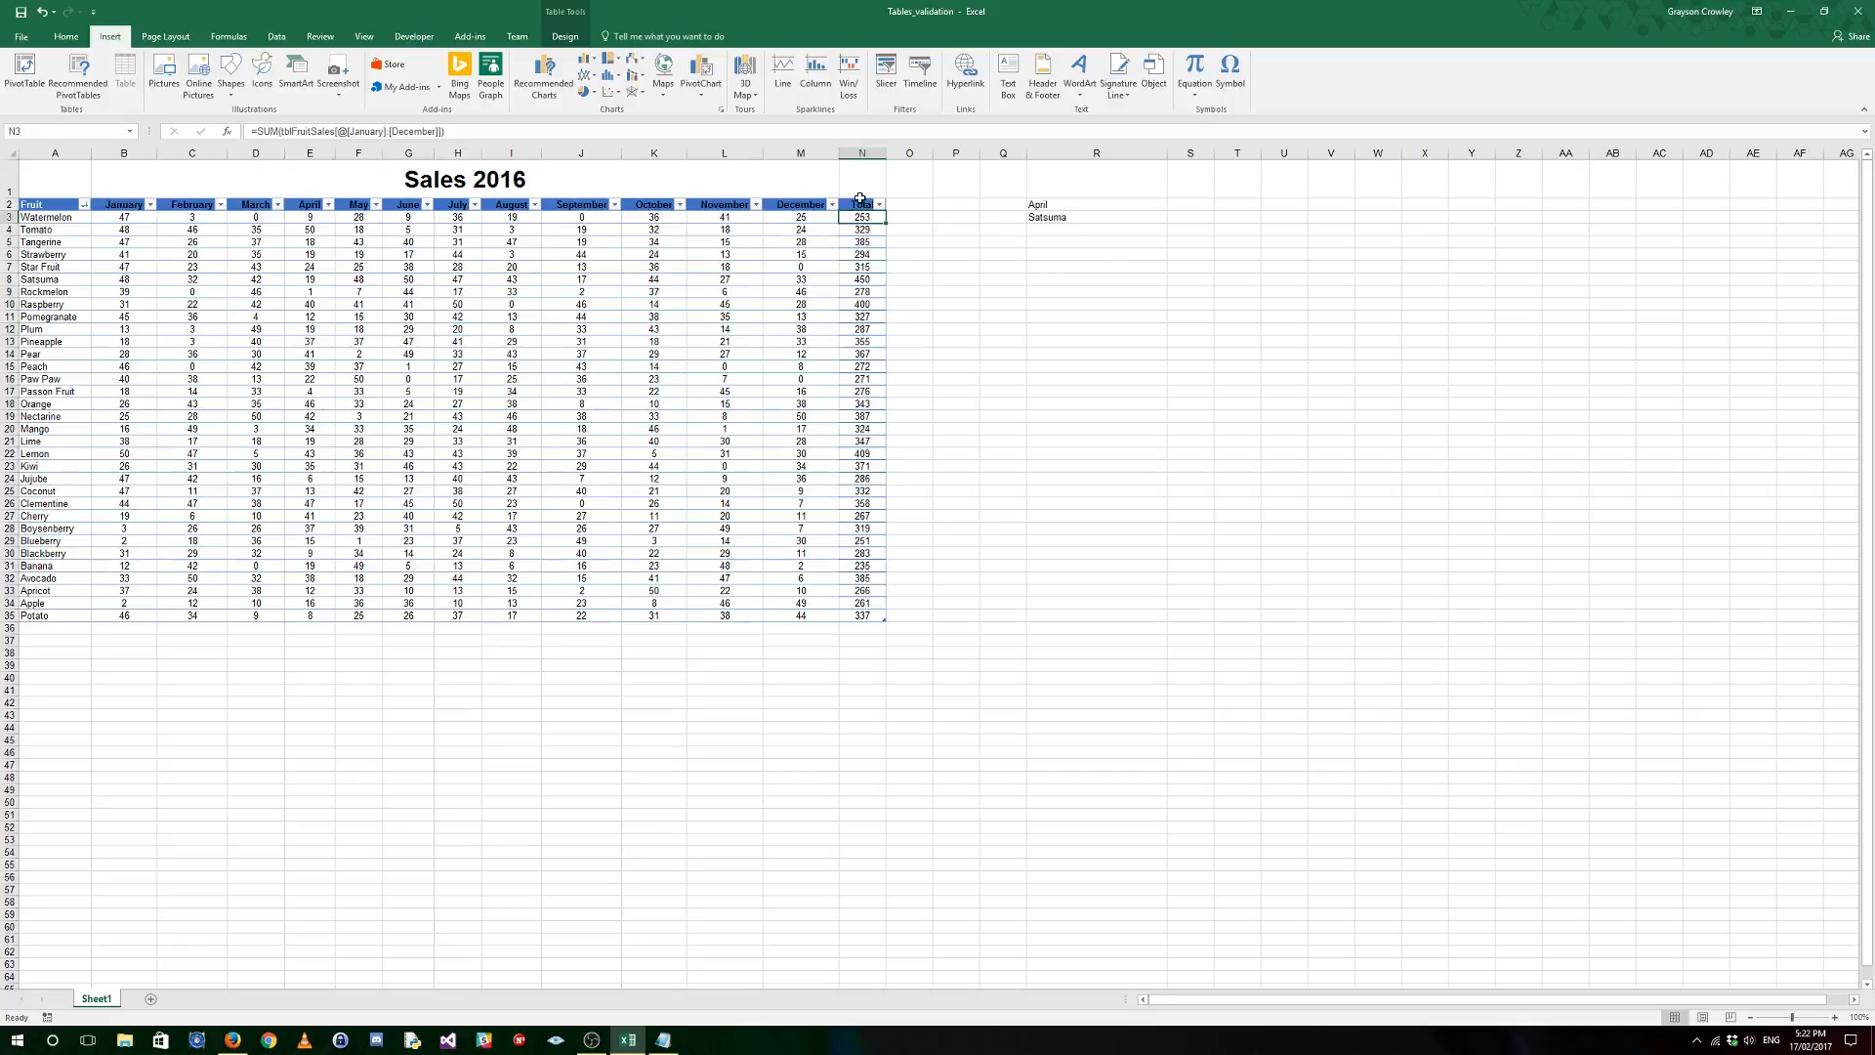
{"action": "right_click", "coordinate": [859, 231]}
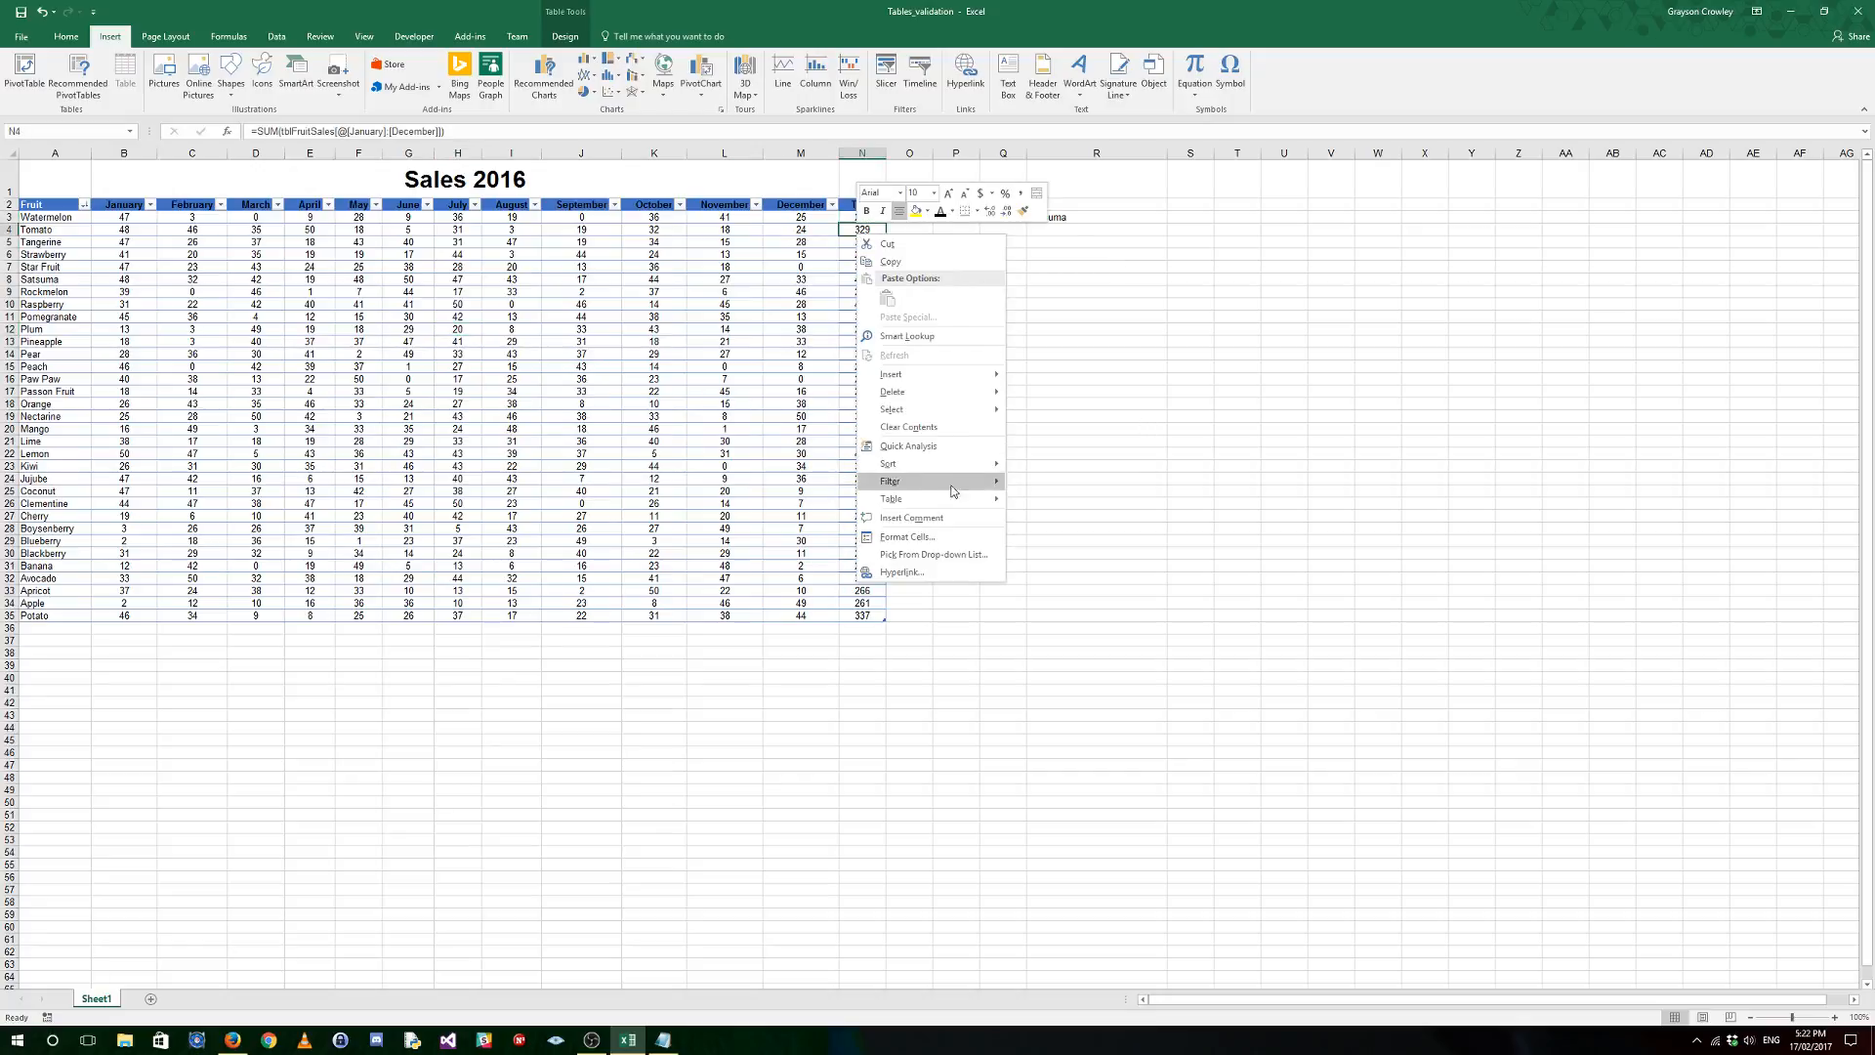
{"action": "mouse_move", "coordinate": [963, 395]}
{"action": "left_click", "coordinate": [1057, 393]}
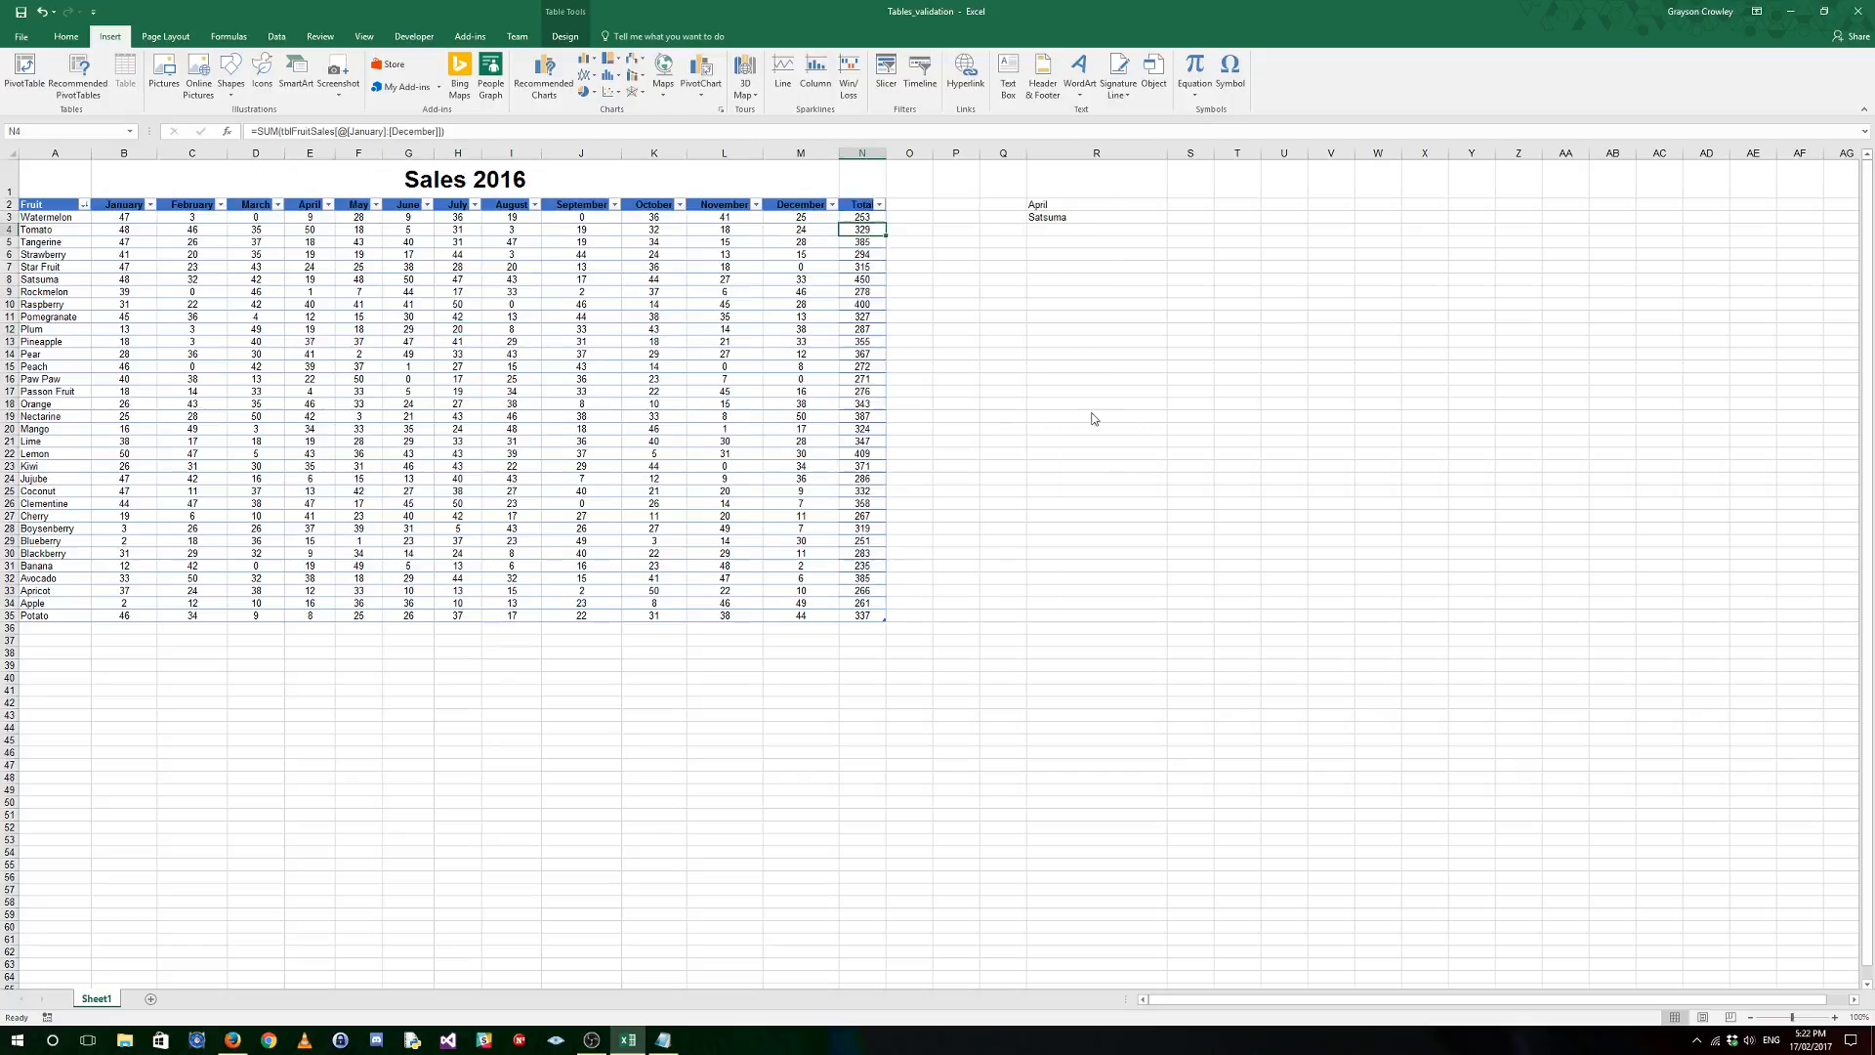
Step: Move the April and Satsuma dropdown cells from Q2:Q3 to R2:R3
{"action": "left_click", "coordinate": [1094, 317]}
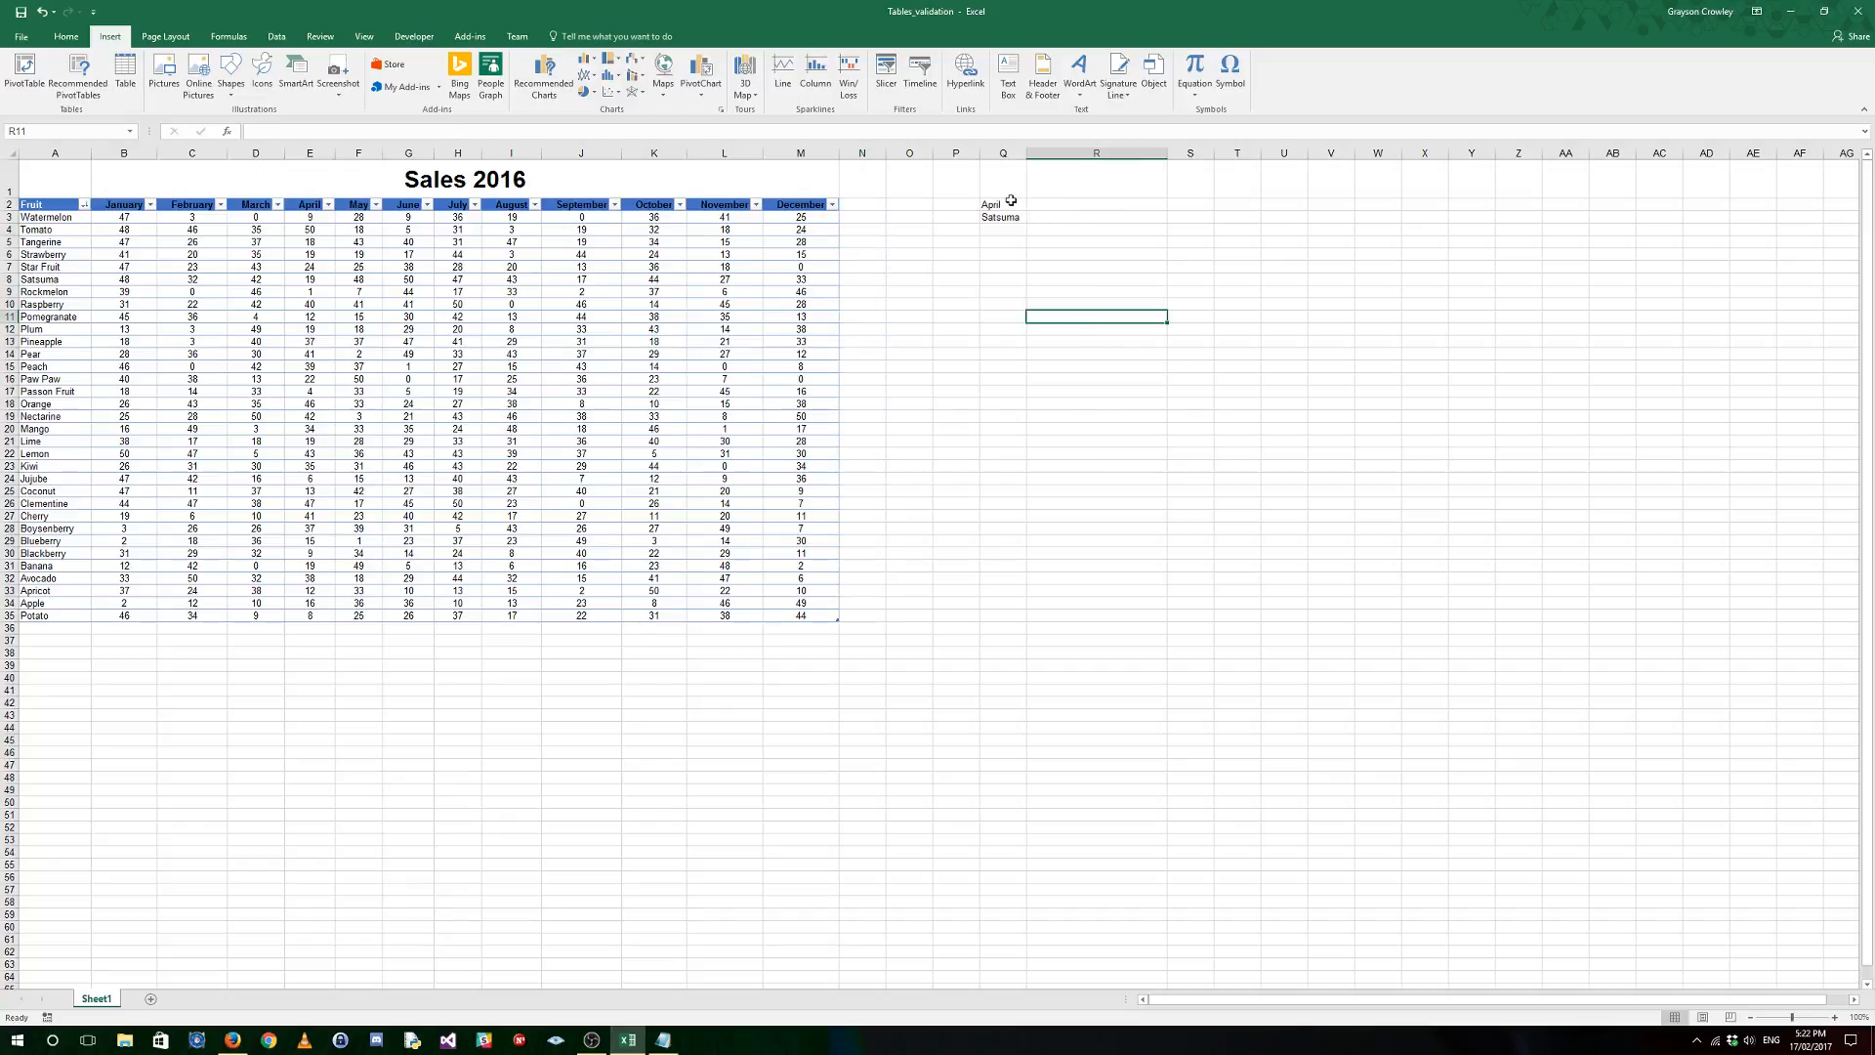
{"action": "left_click_drag", "start_coordinate": [1004, 205], "coordinate": [1053, 207]}
{"action": "left_click", "coordinate": [1214, 206]}
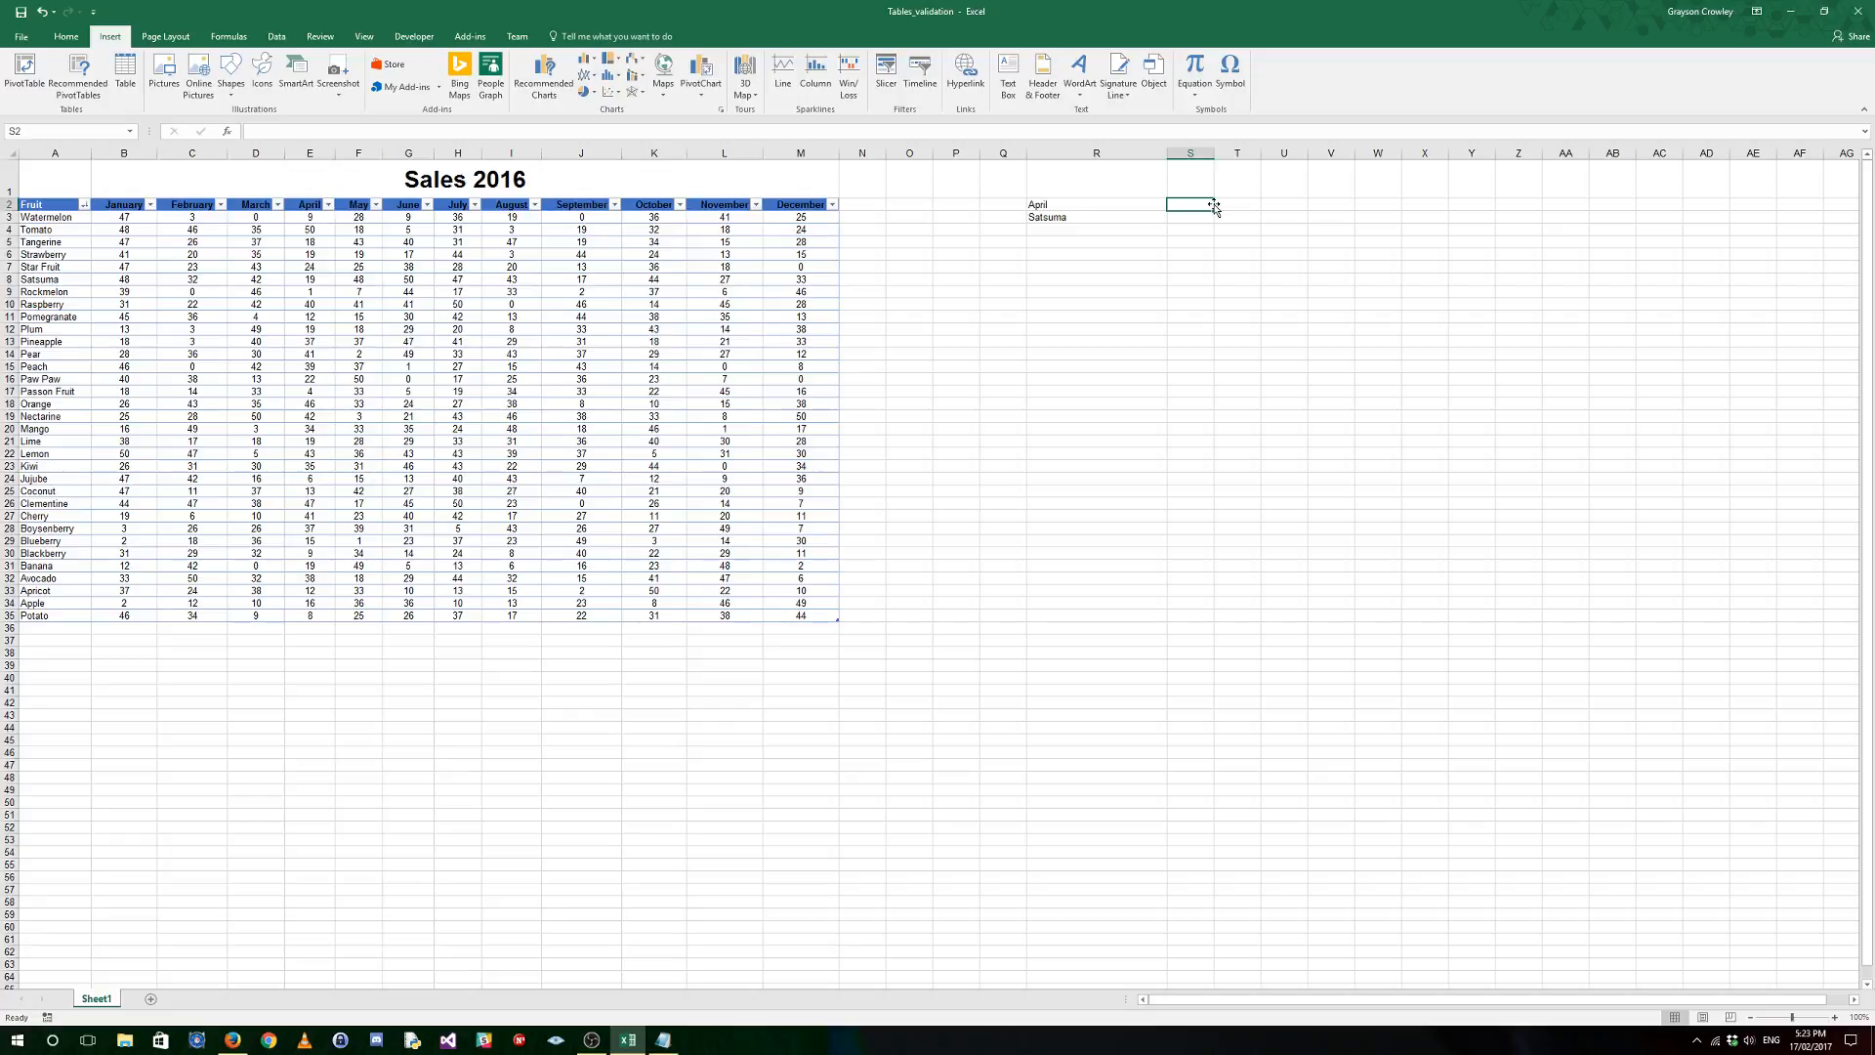
{"action": "mouse_move", "coordinate": [57, 217]}
{"action": "left_mouse_down"}
{"action": "mouse_move", "coordinate": [811, 211]}
{"action": "mouse_move", "coordinate": [810, 243]}
{"action": "mouse_move", "coordinate": [195, 243]}
{"action": "mouse_move", "coordinate": [44, 218]}
{"action": "left_mouse_up"}
{"action": "left_click_drag", "start_coordinate": [512, 218], "coordinate": [799, 295]}
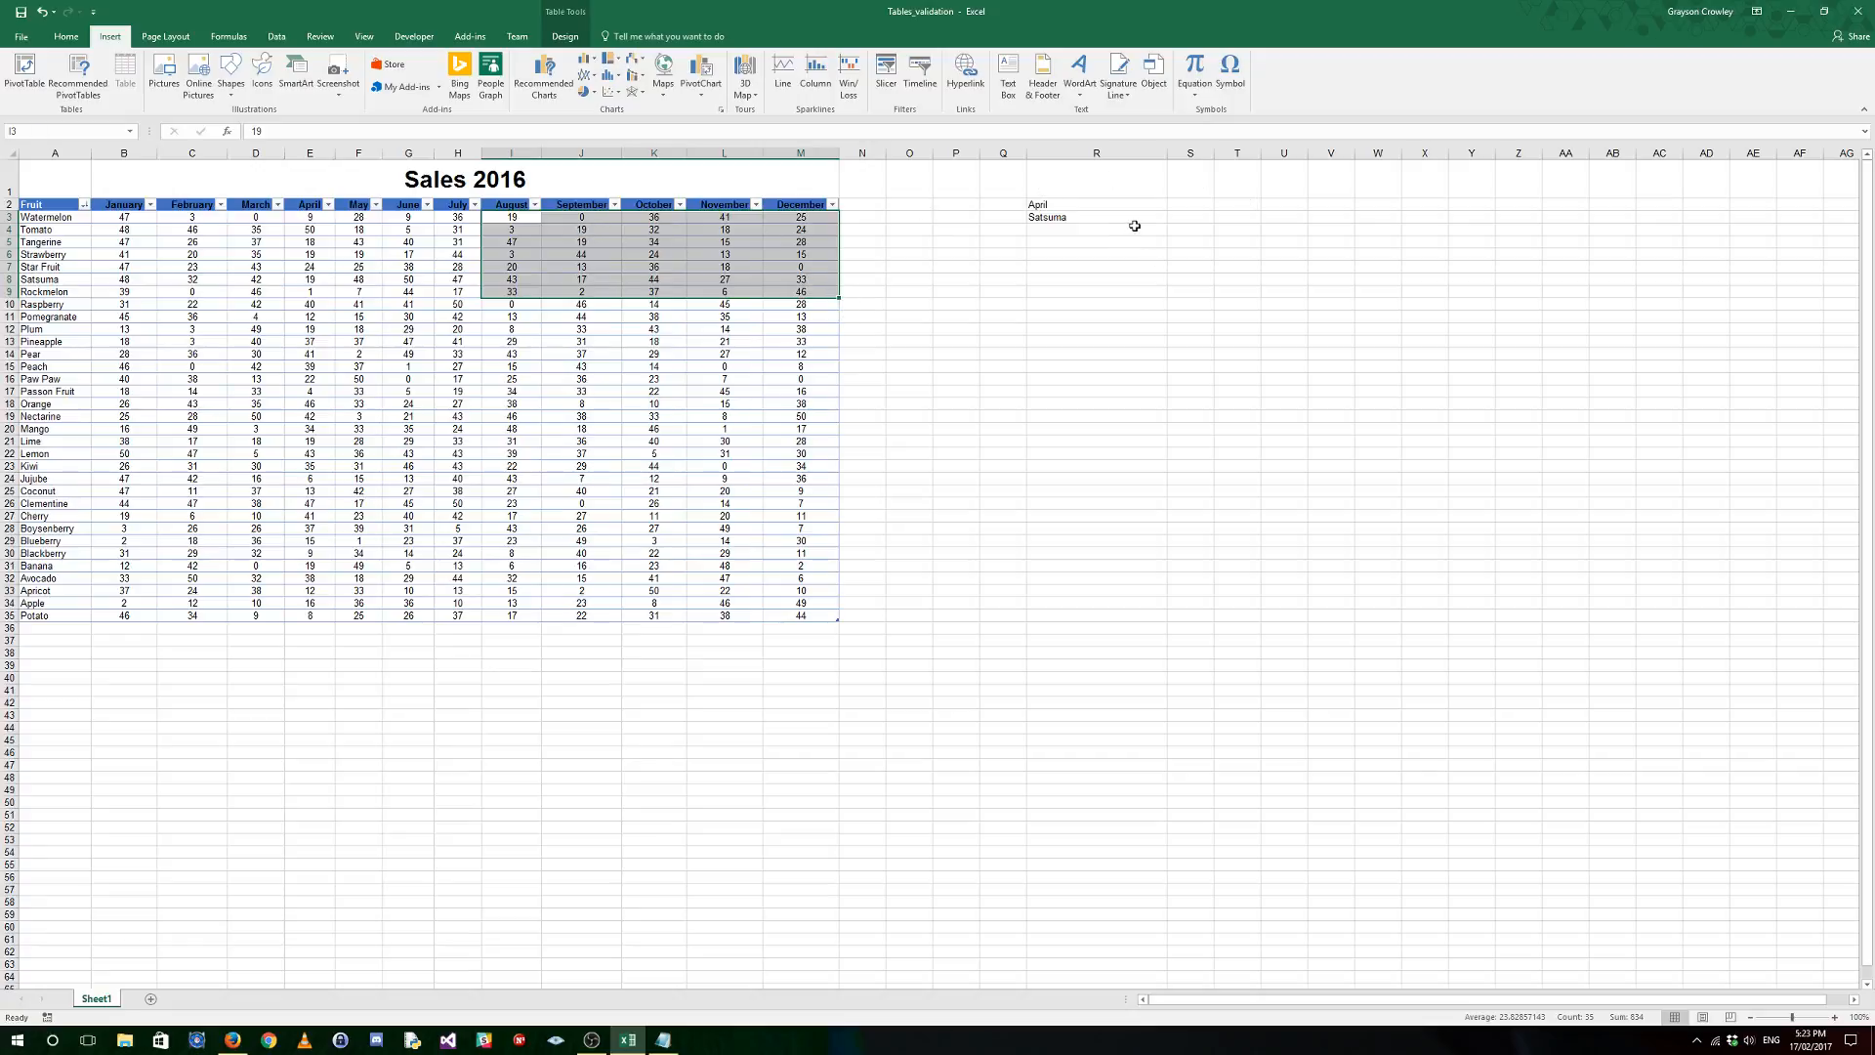
{"action": "left_click", "coordinate": [590, 226]}
{"action": "left_click", "coordinate": [521, 219]}
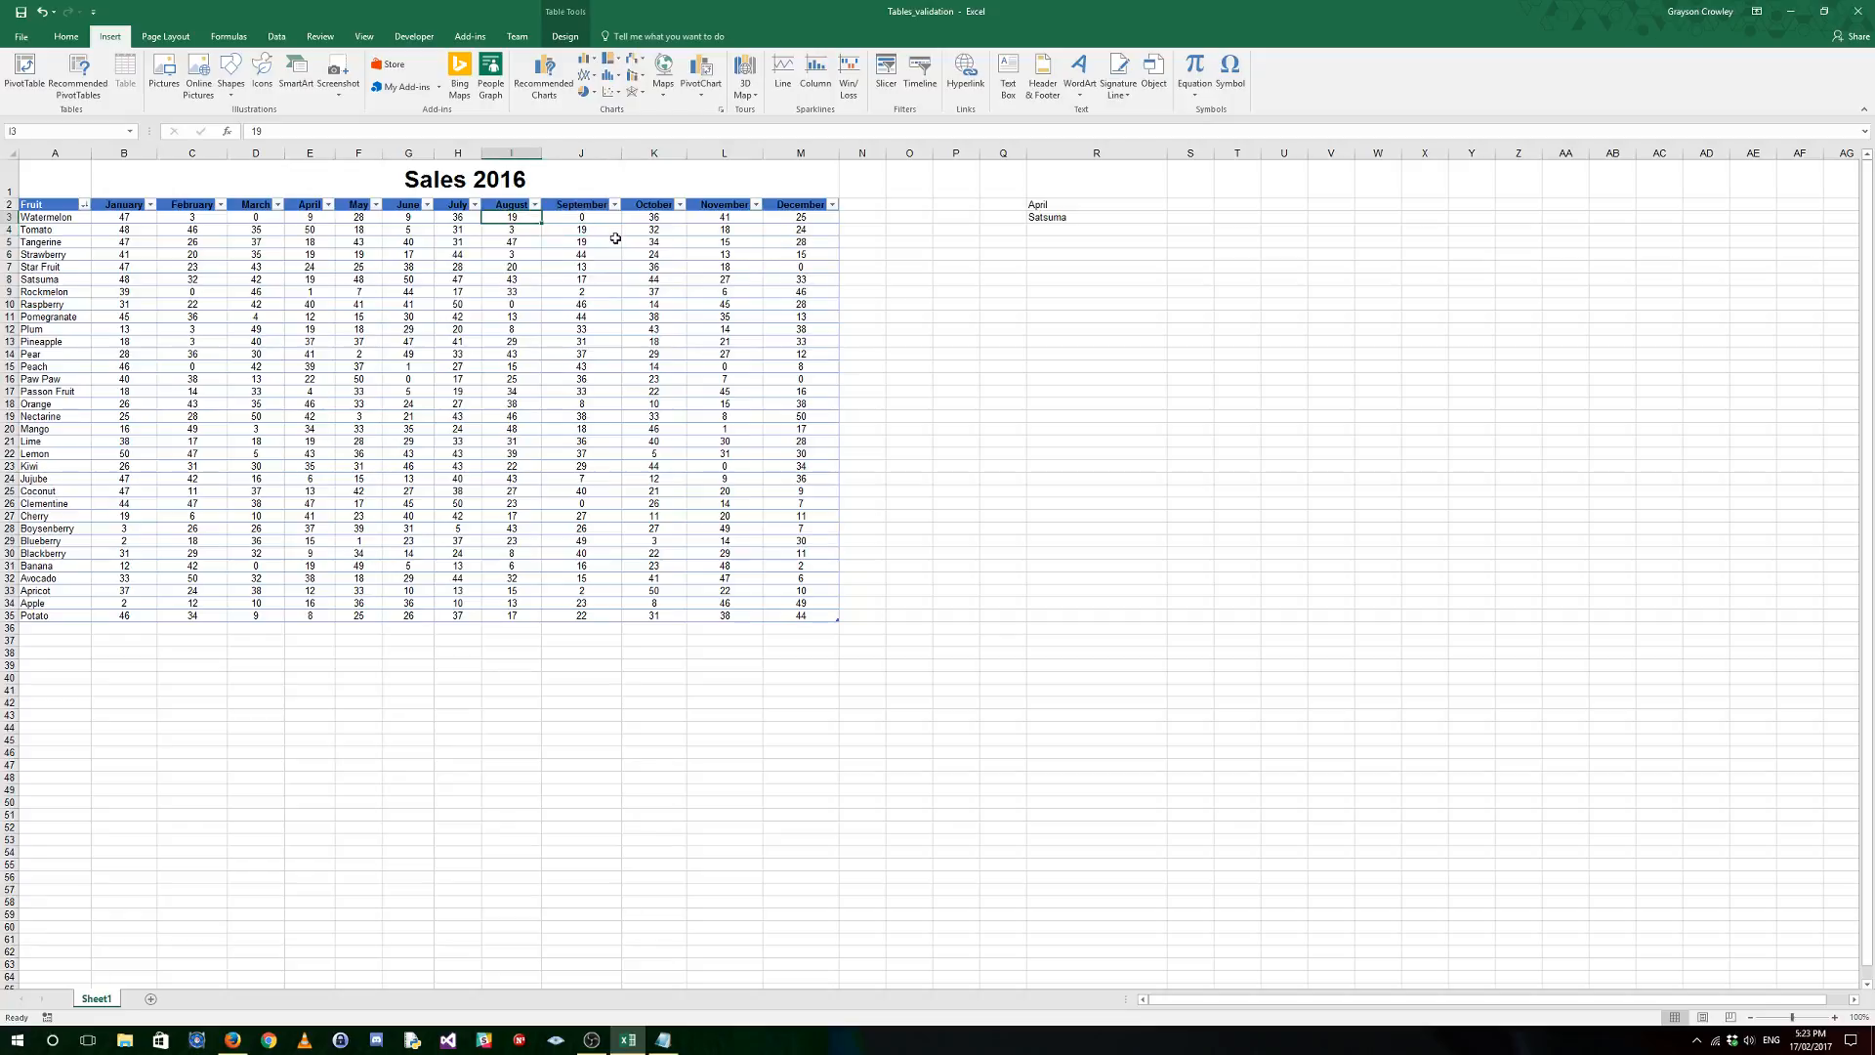
{"action": "left_click", "coordinate": [518, 241]}
{"action": "left_click", "coordinate": [553, 243]}
{"action": "left_click", "coordinate": [644, 243]}
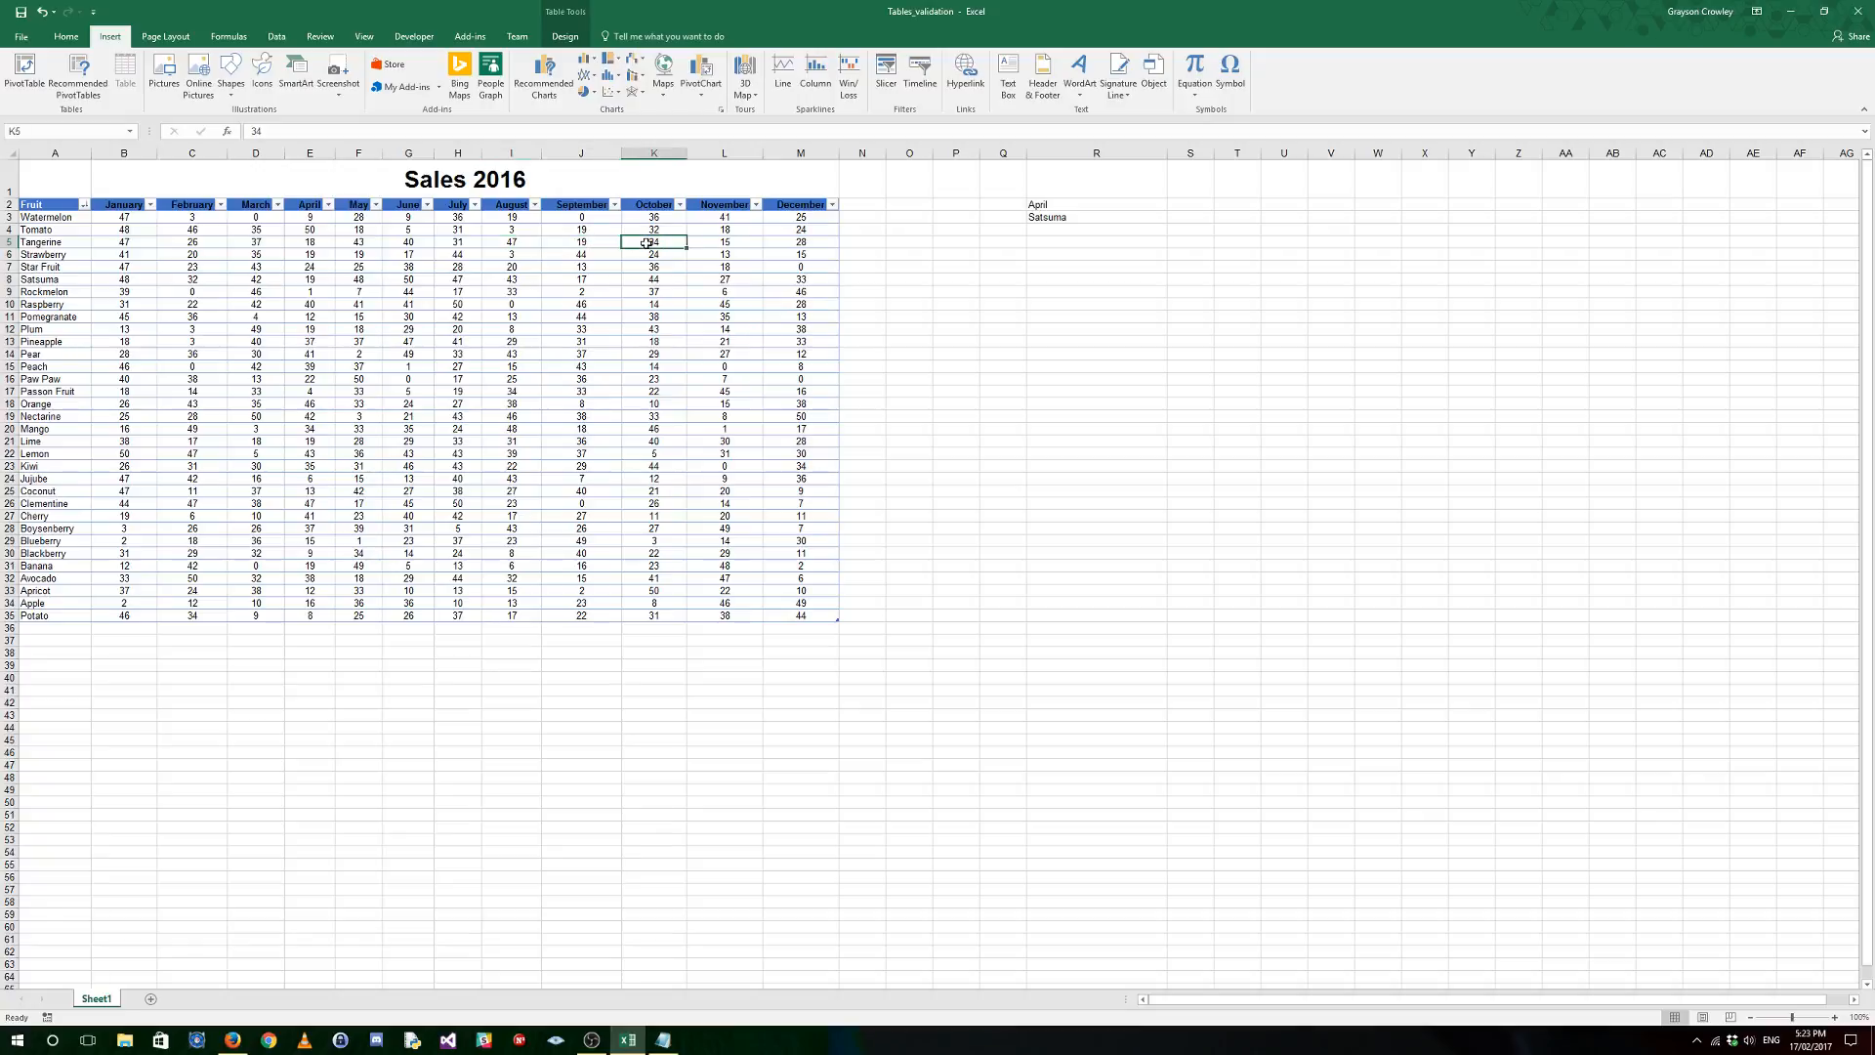
{"action": "left_click", "coordinate": [742, 253]}
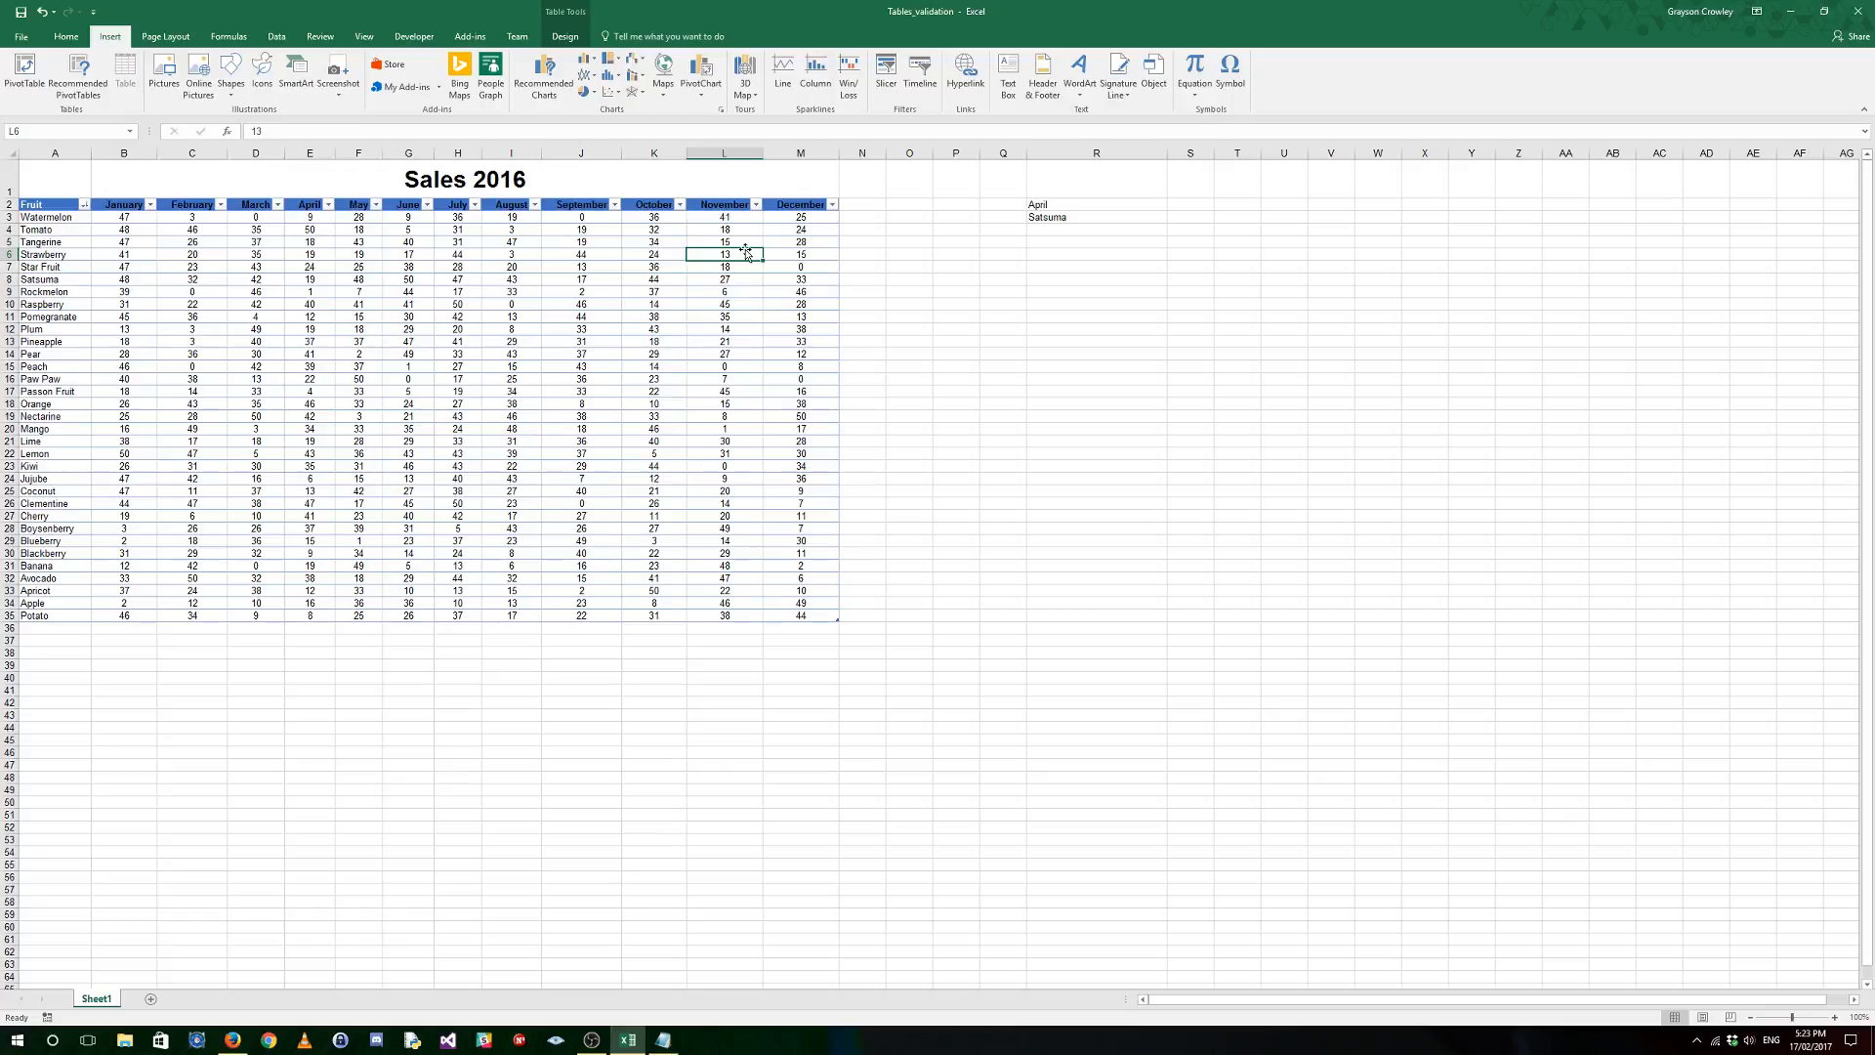
{"action": "left_click", "coordinate": [1106, 216]}
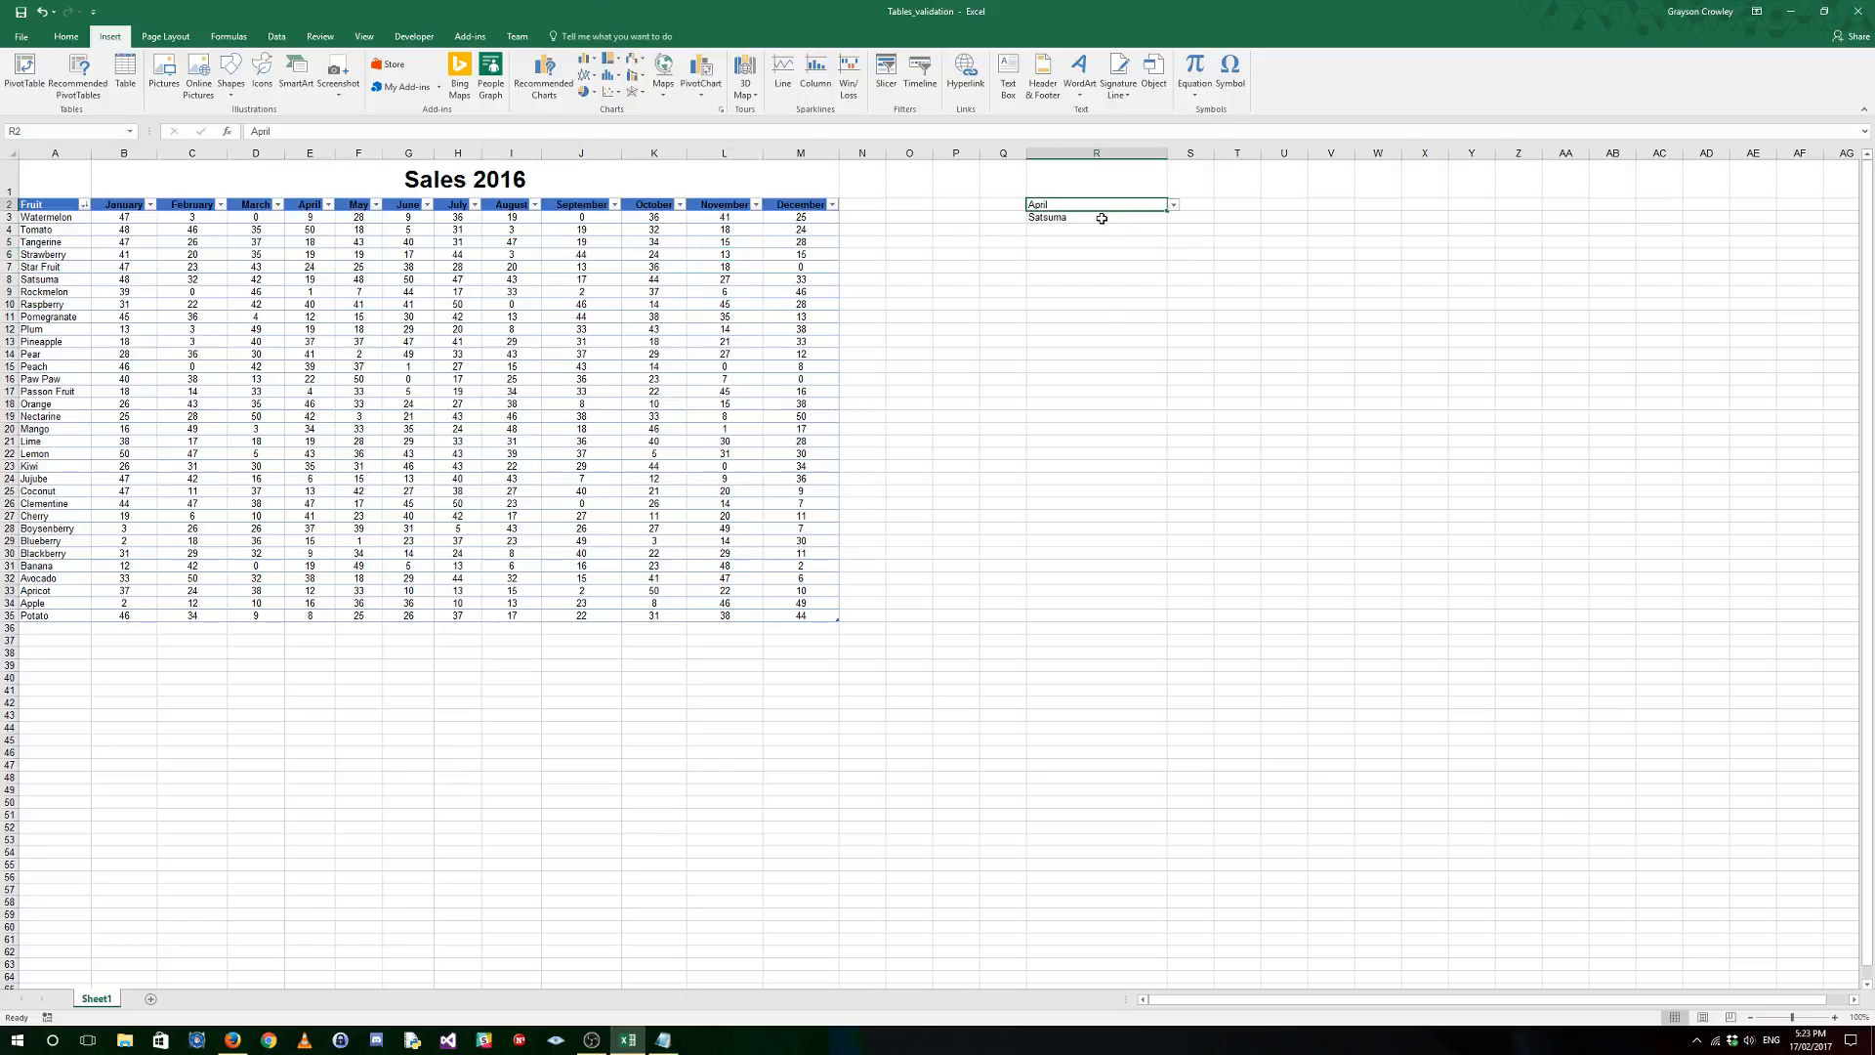
{"action": "left_click", "coordinate": [1197, 216]}
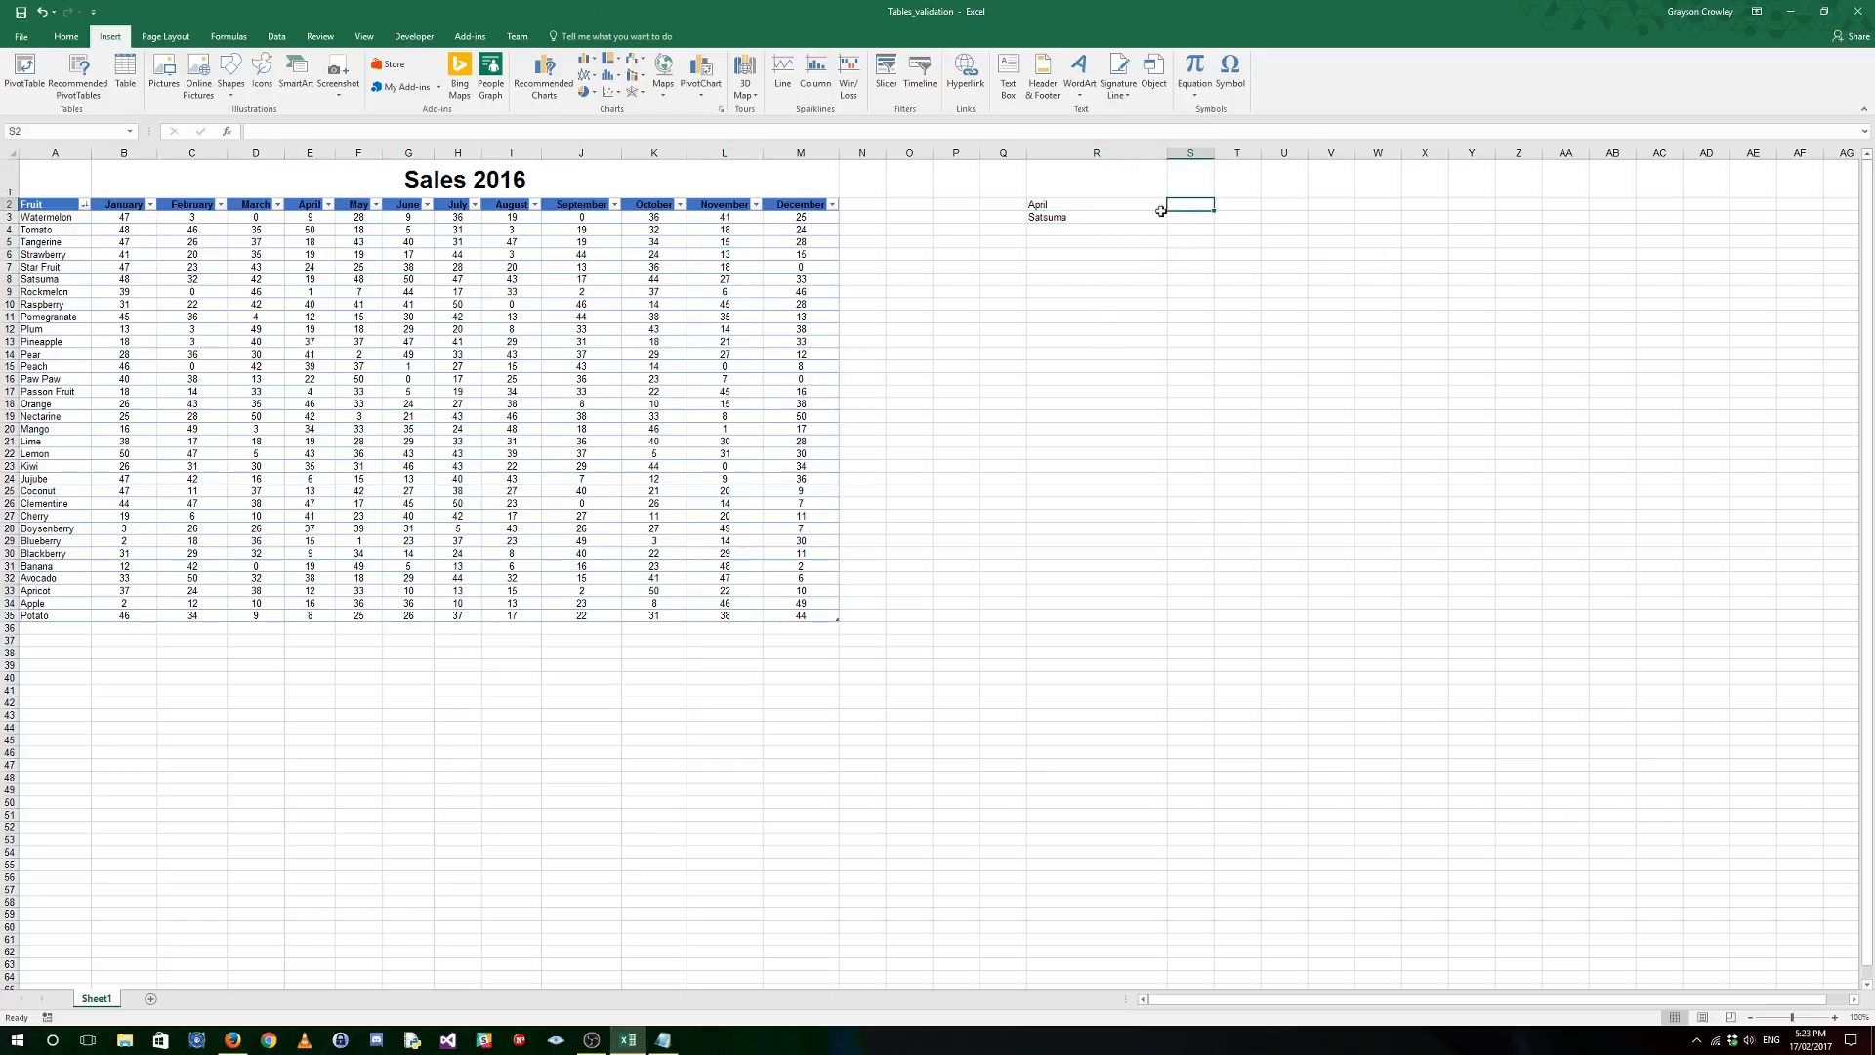
Step: Move the April dropdown cell from R2 to R4, below the Satsuma dropdown
{"action": "left_click", "coordinate": [1037, 208]}
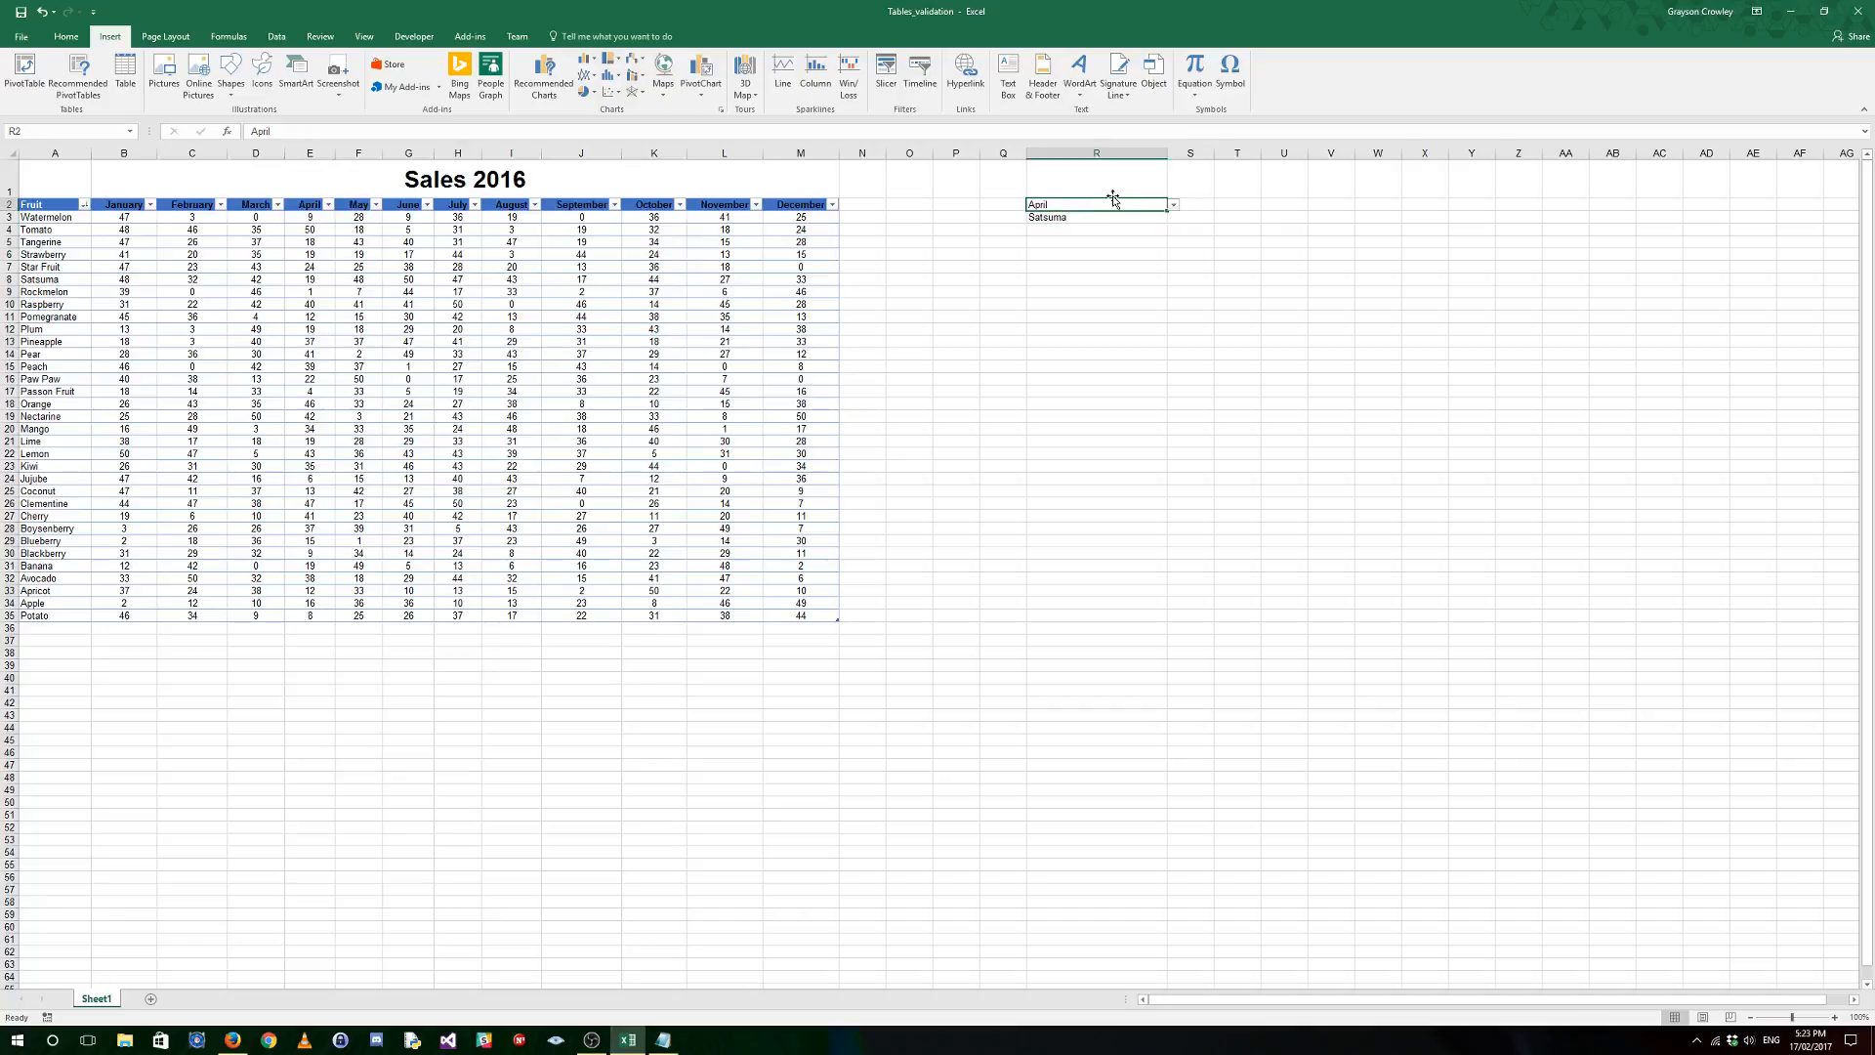
{"action": "left_click_drag", "start_coordinate": [1113, 198], "coordinate": [1114, 238]}
{"action": "left_click", "coordinate": [1137, 216]}
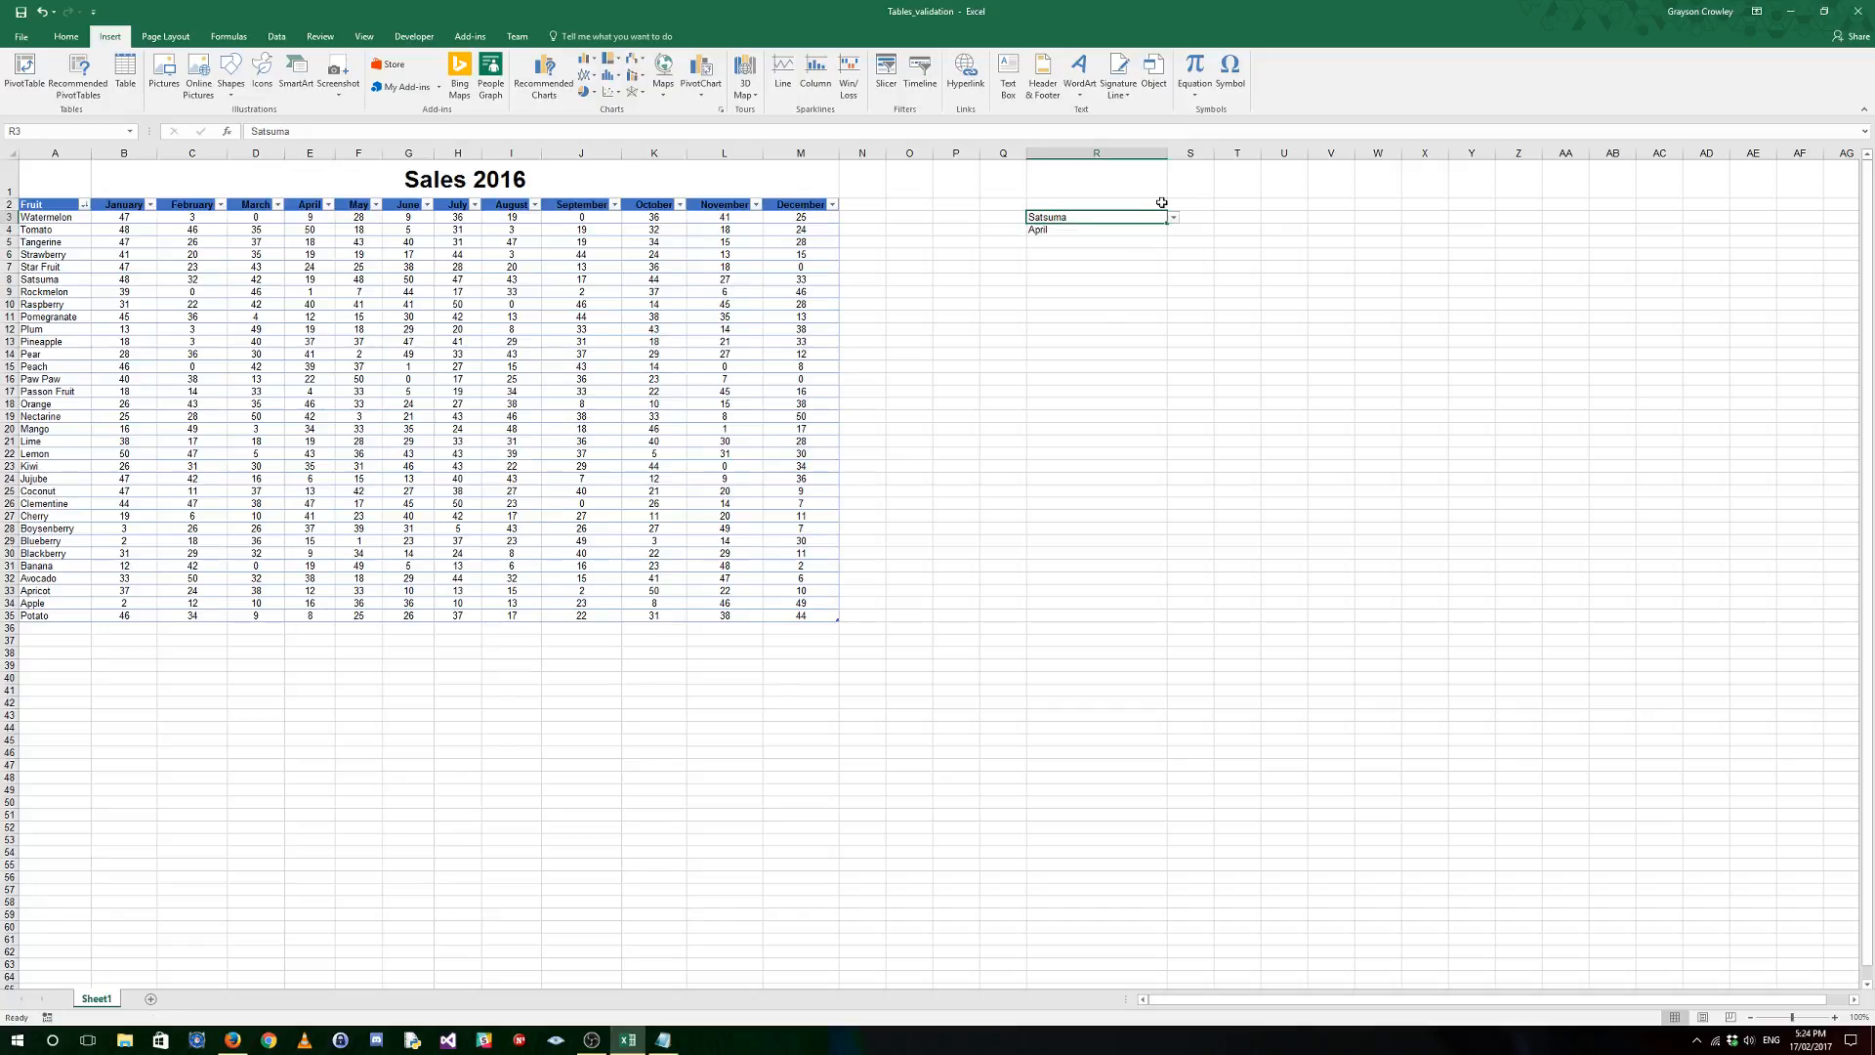
{"action": "left_click", "coordinate": [1181, 204]}
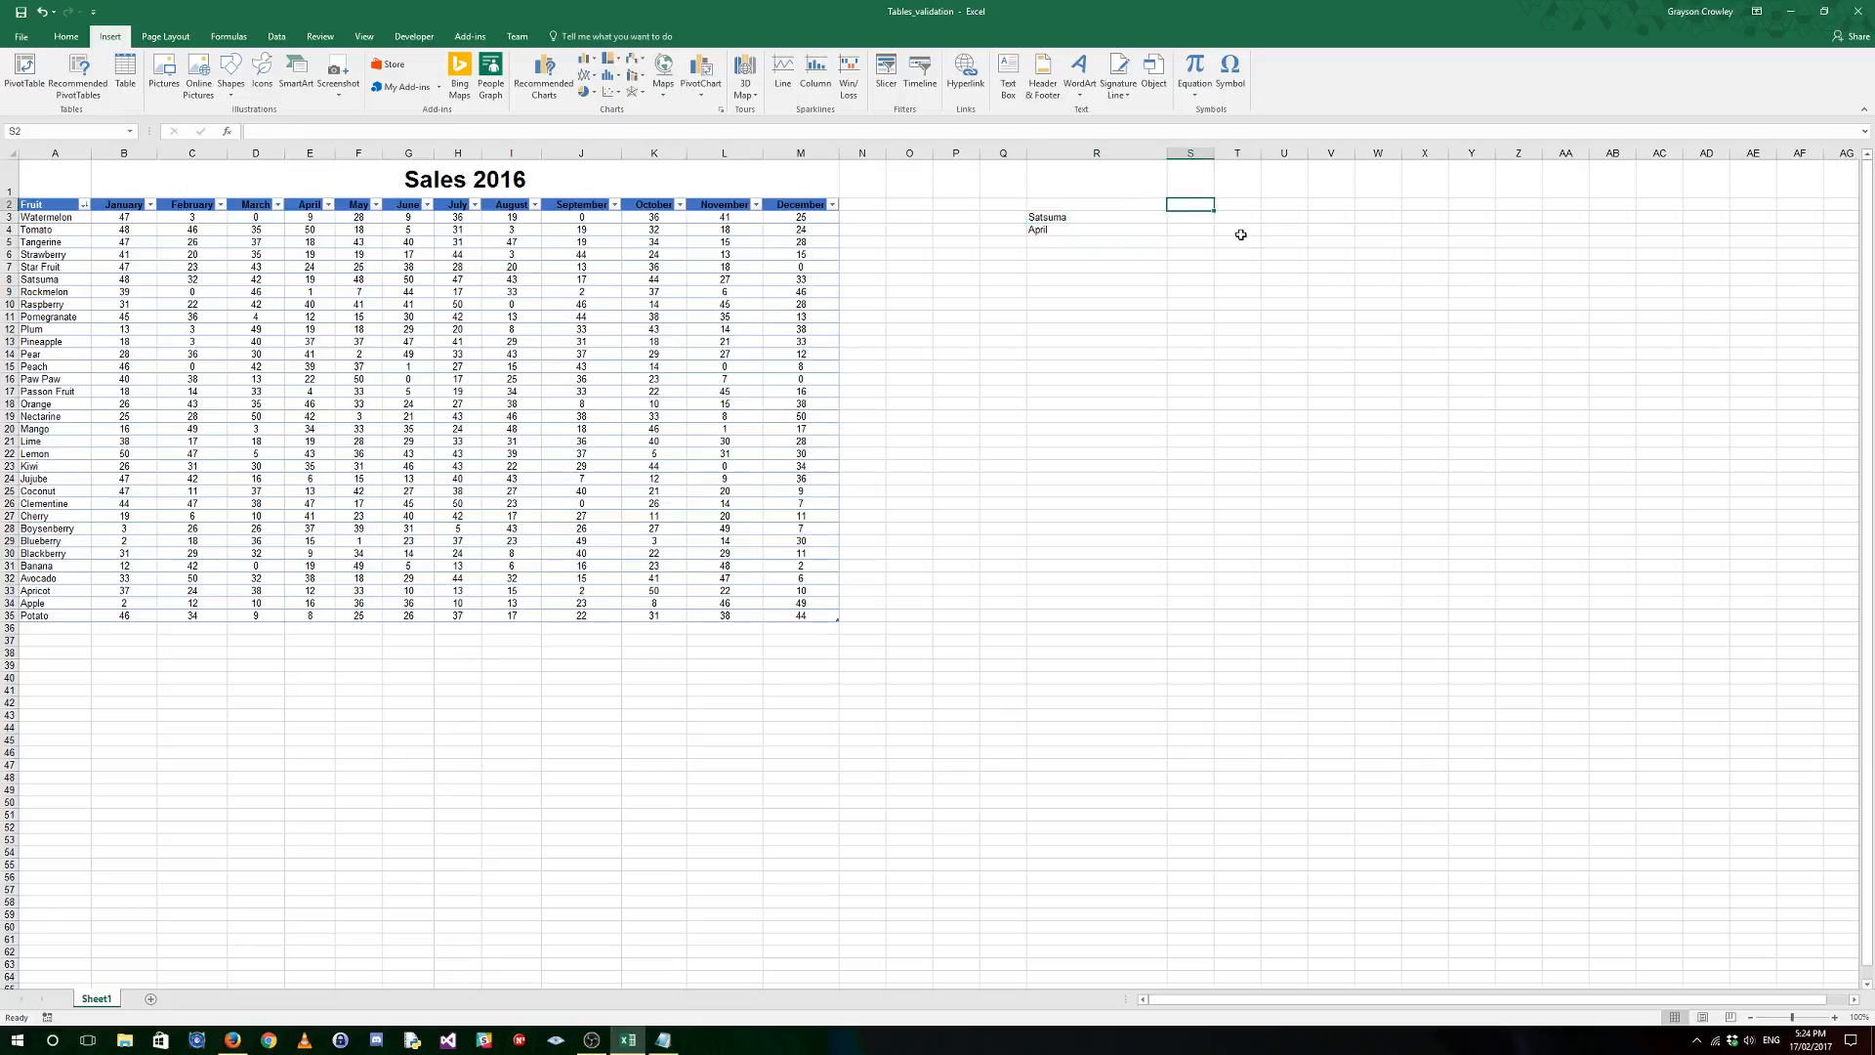
{"action": "left_click", "coordinate": [1198, 218]}
{"action": "left_click_drag", "start_coordinate": [56, 205], "coordinate": [837, 619]}
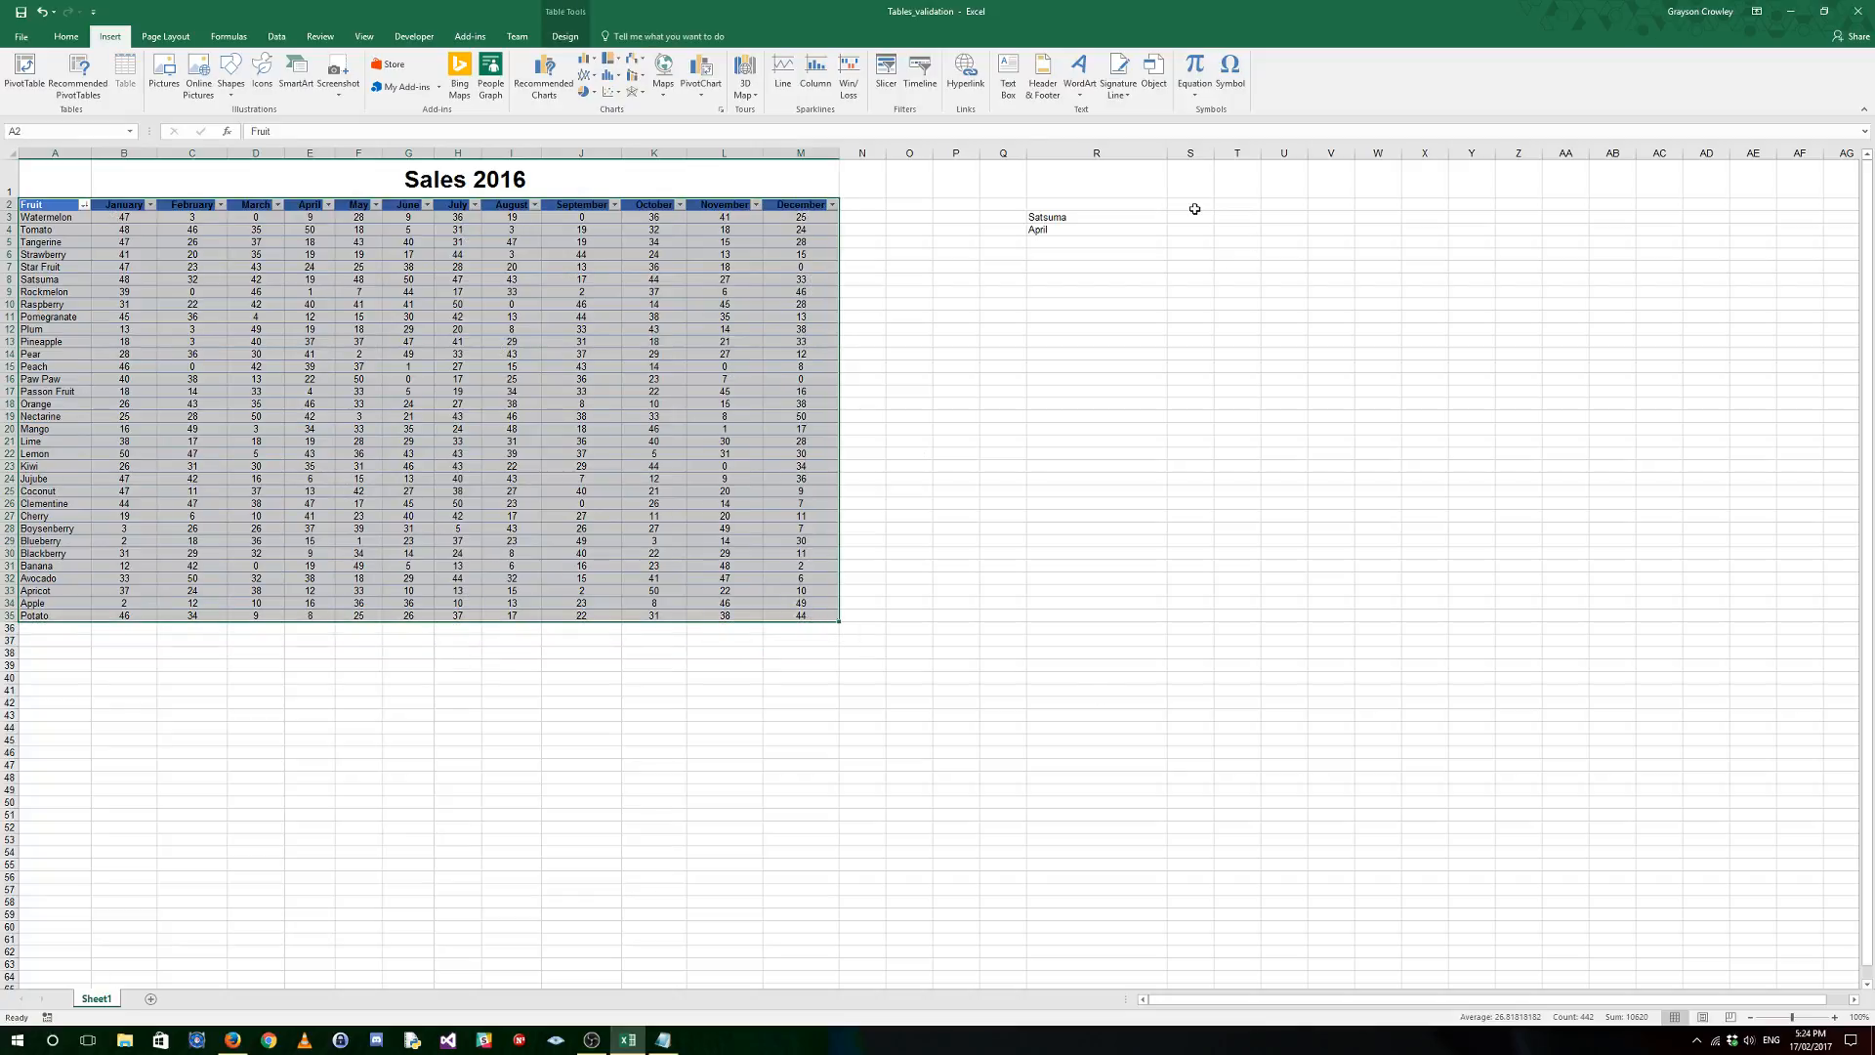
{"action": "left_click", "coordinate": [699, 268]}
{"action": "left_click", "coordinate": [1201, 216]}
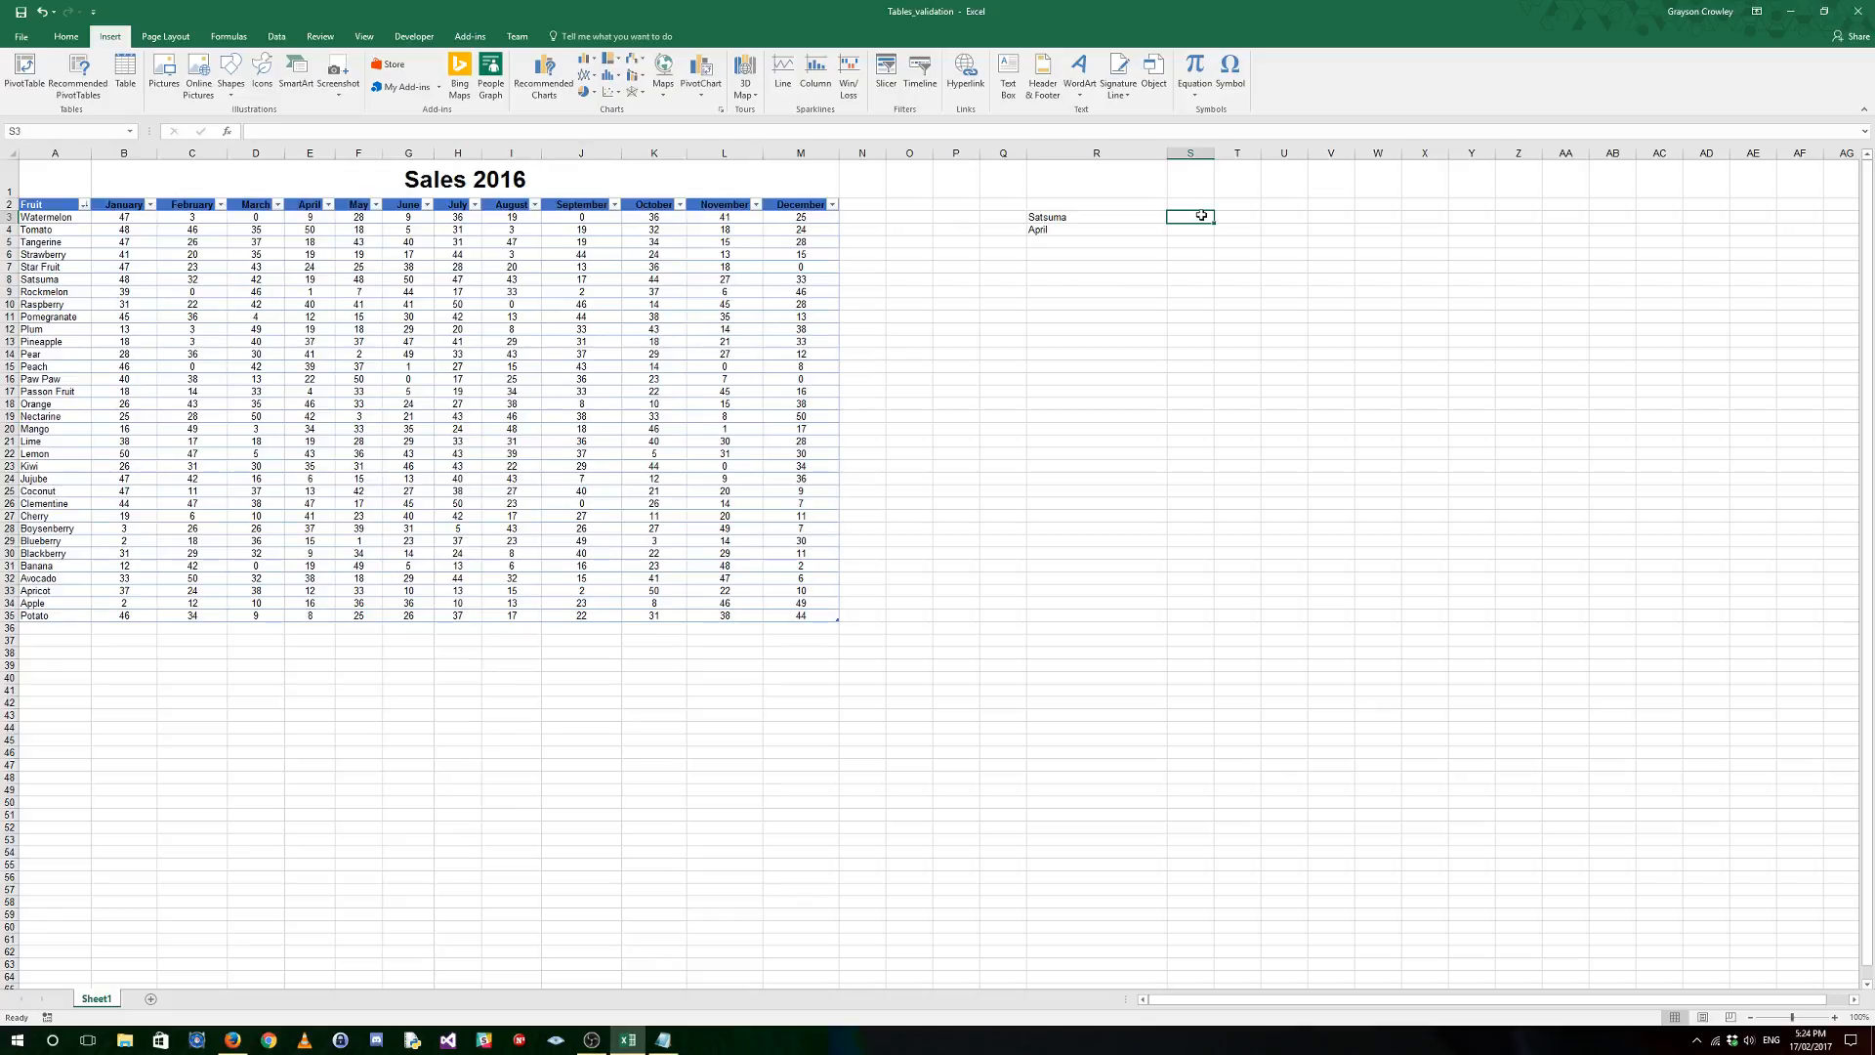
{"action": "left_click_drag", "start_coordinate": [133, 219], "coordinate": [800, 228]}
{"action": "left_click_drag", "start_coordinate": [132, 217], "coordinate": [146, 566]}
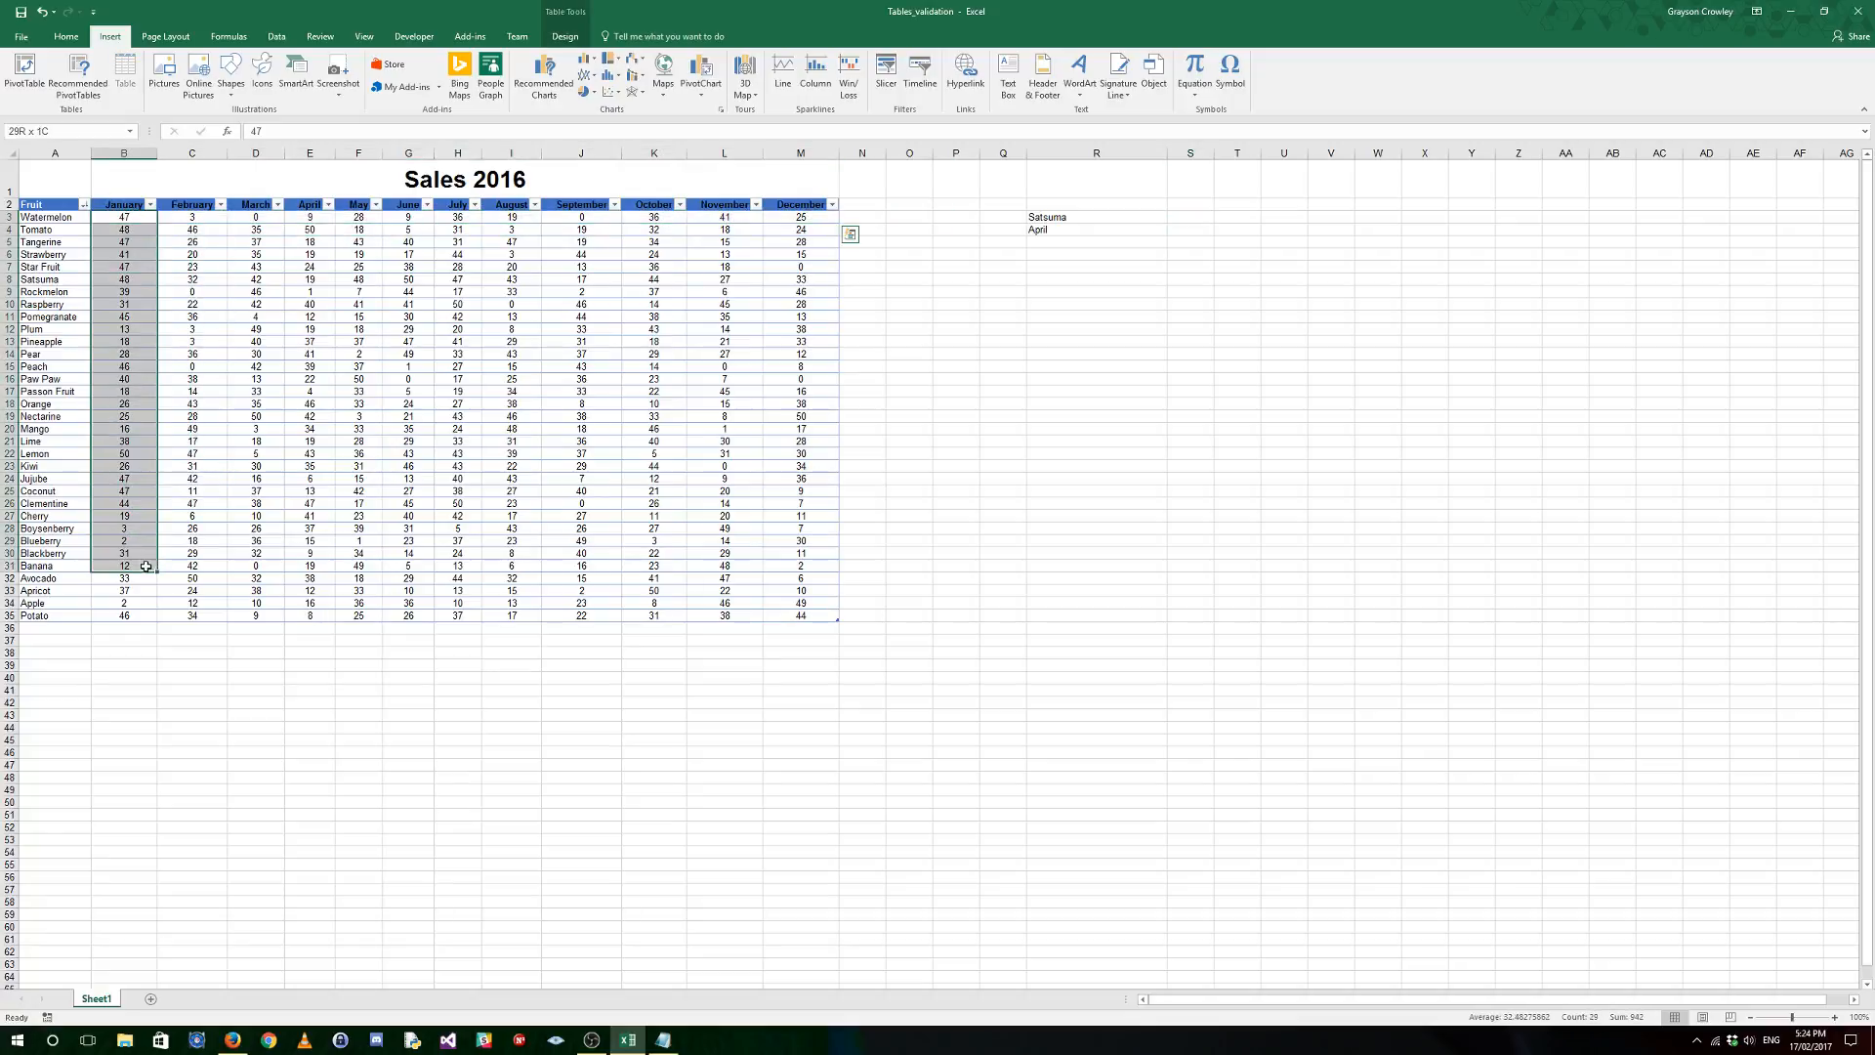
{"action": "left_click", "coordinate": [1090, 266]}
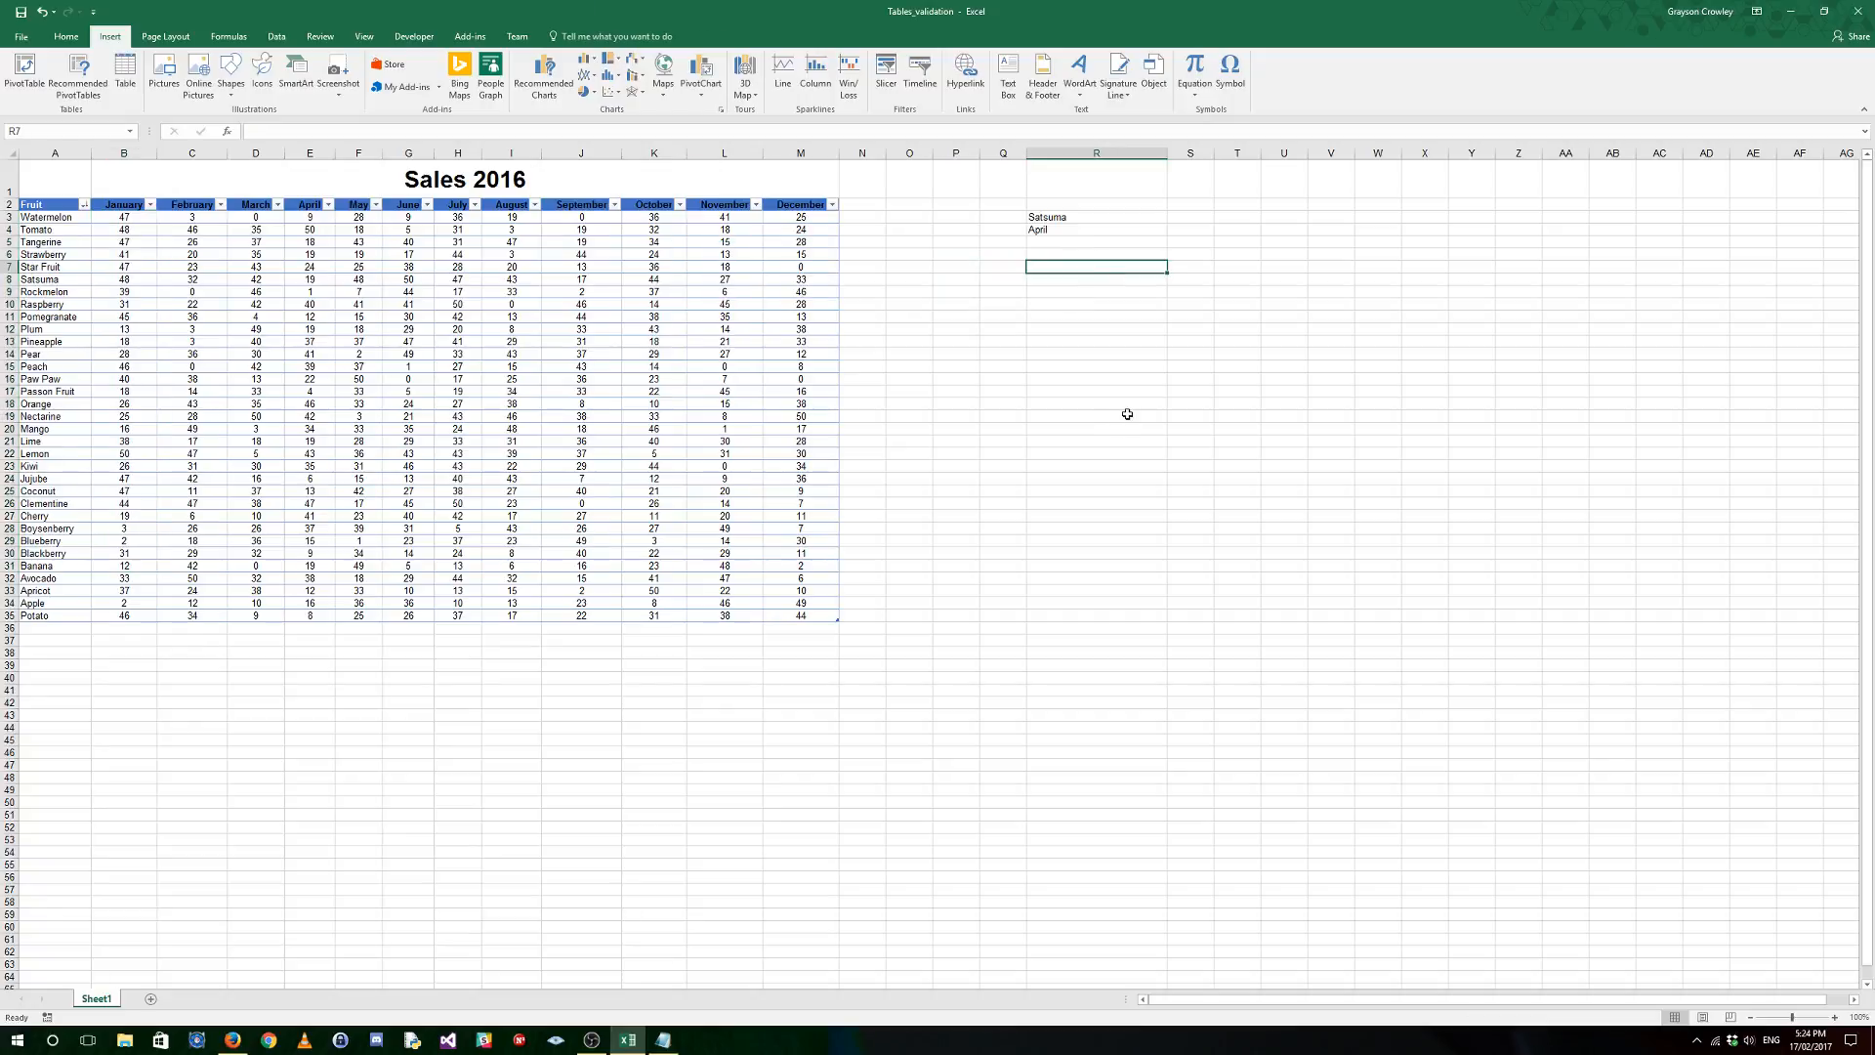
Step: Start a VLOOKUP formula in S4 that looks up the fruit in R3 within the tblFruitSales table
{"action": "left_click", "coordinate": [1206, 216]}
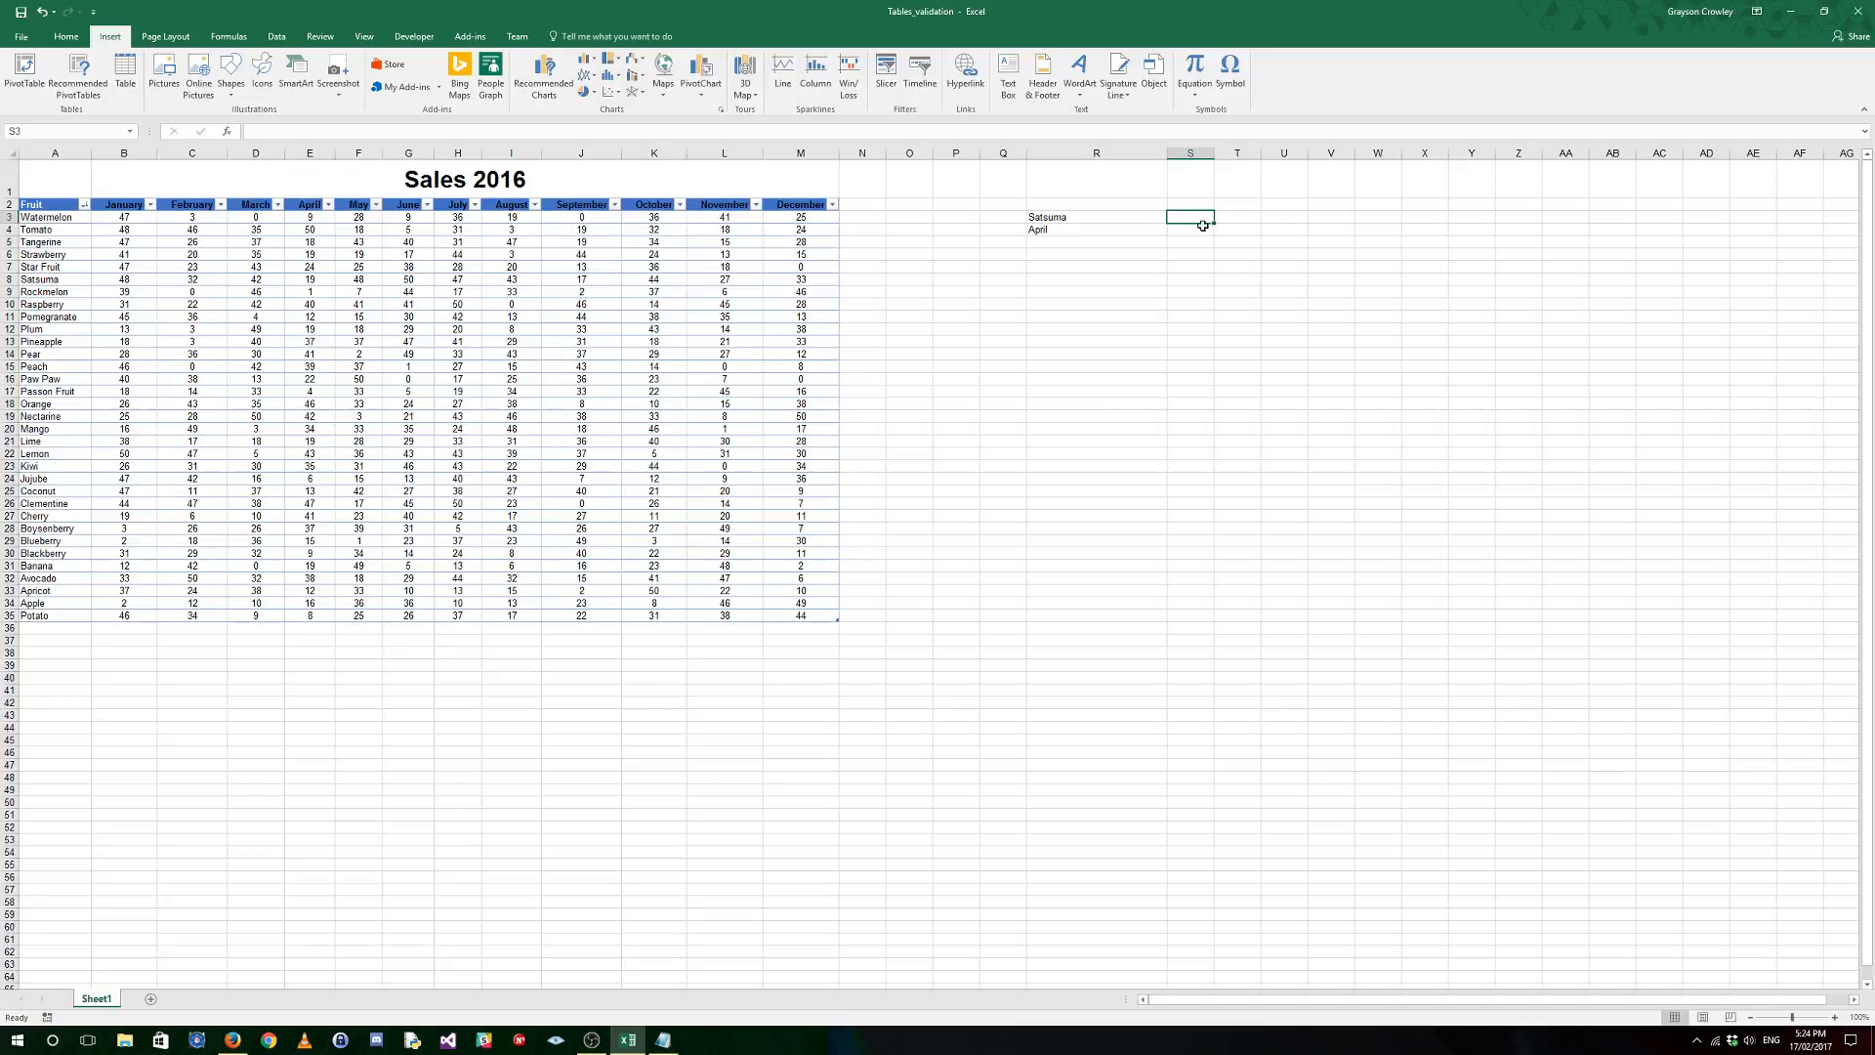
{"action": "left_click", "coordinate": [1202, 227]}
{"action": "type", "text": "=VLOOKUP("}
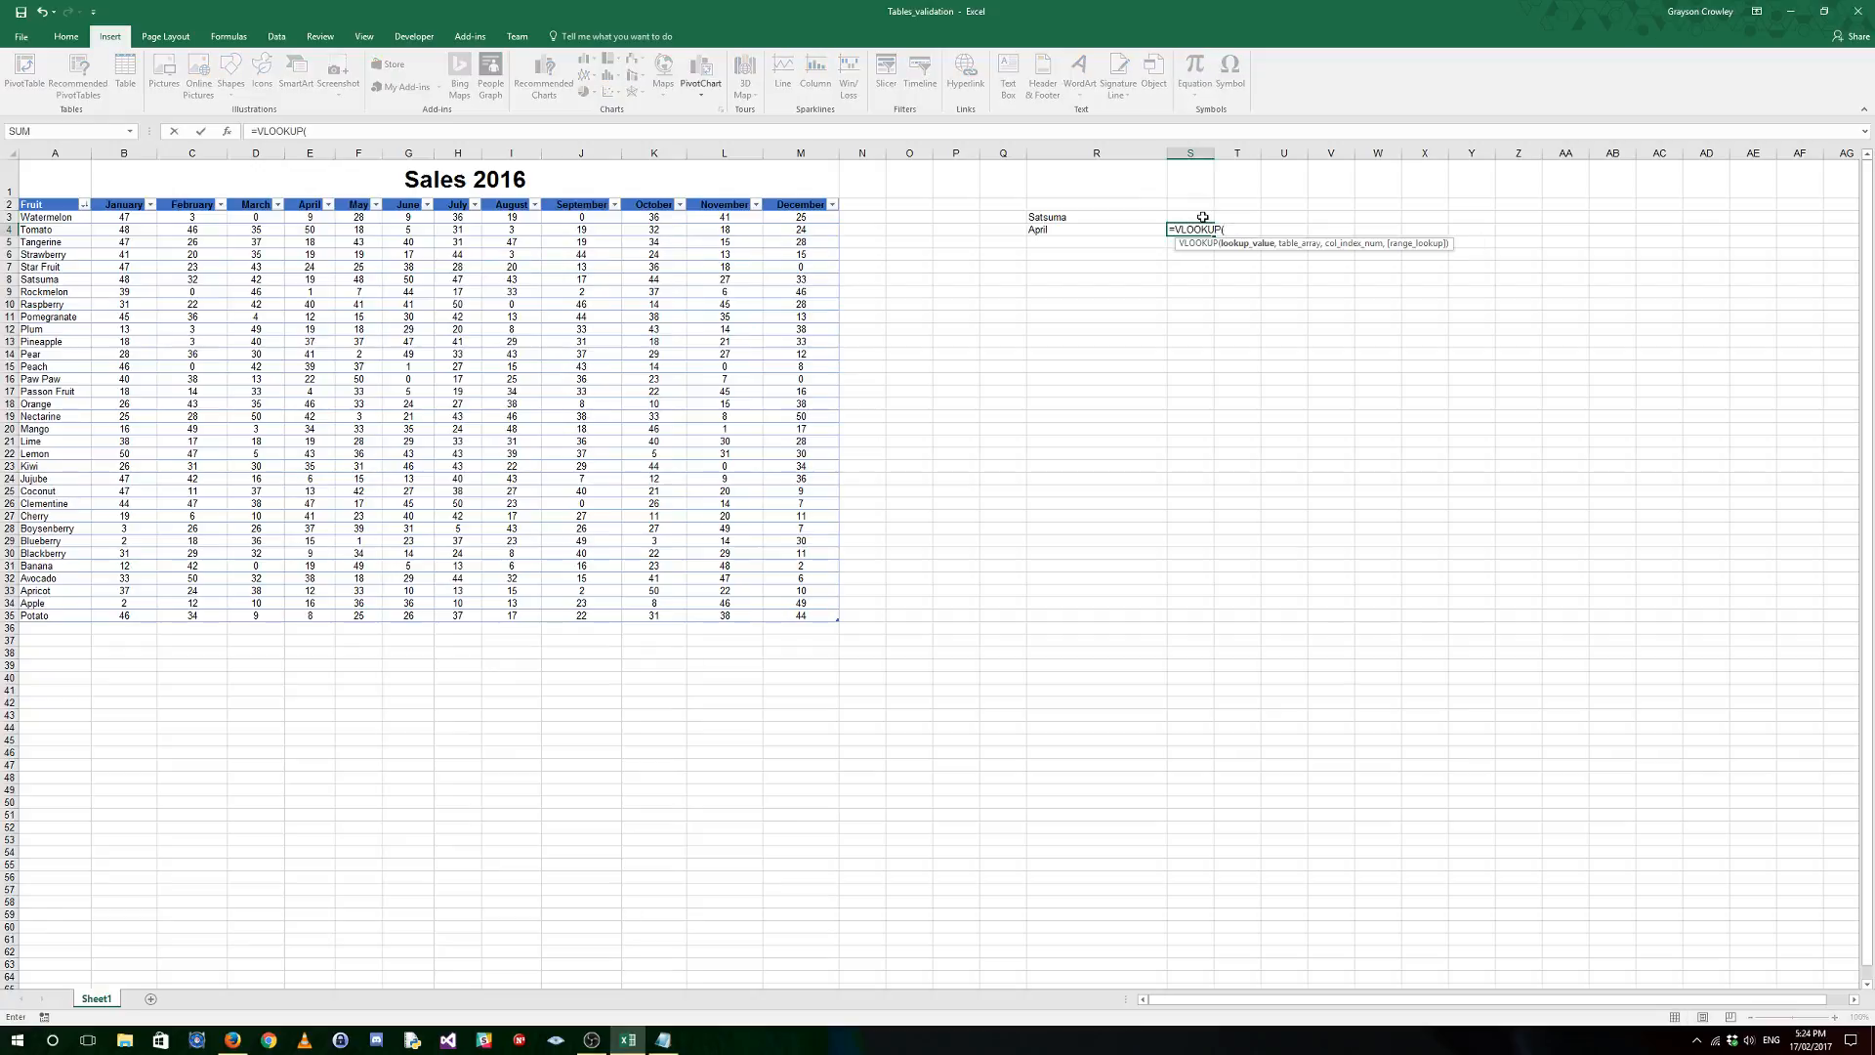
{"action": "left_click", "coordinate": [1093, 211]}
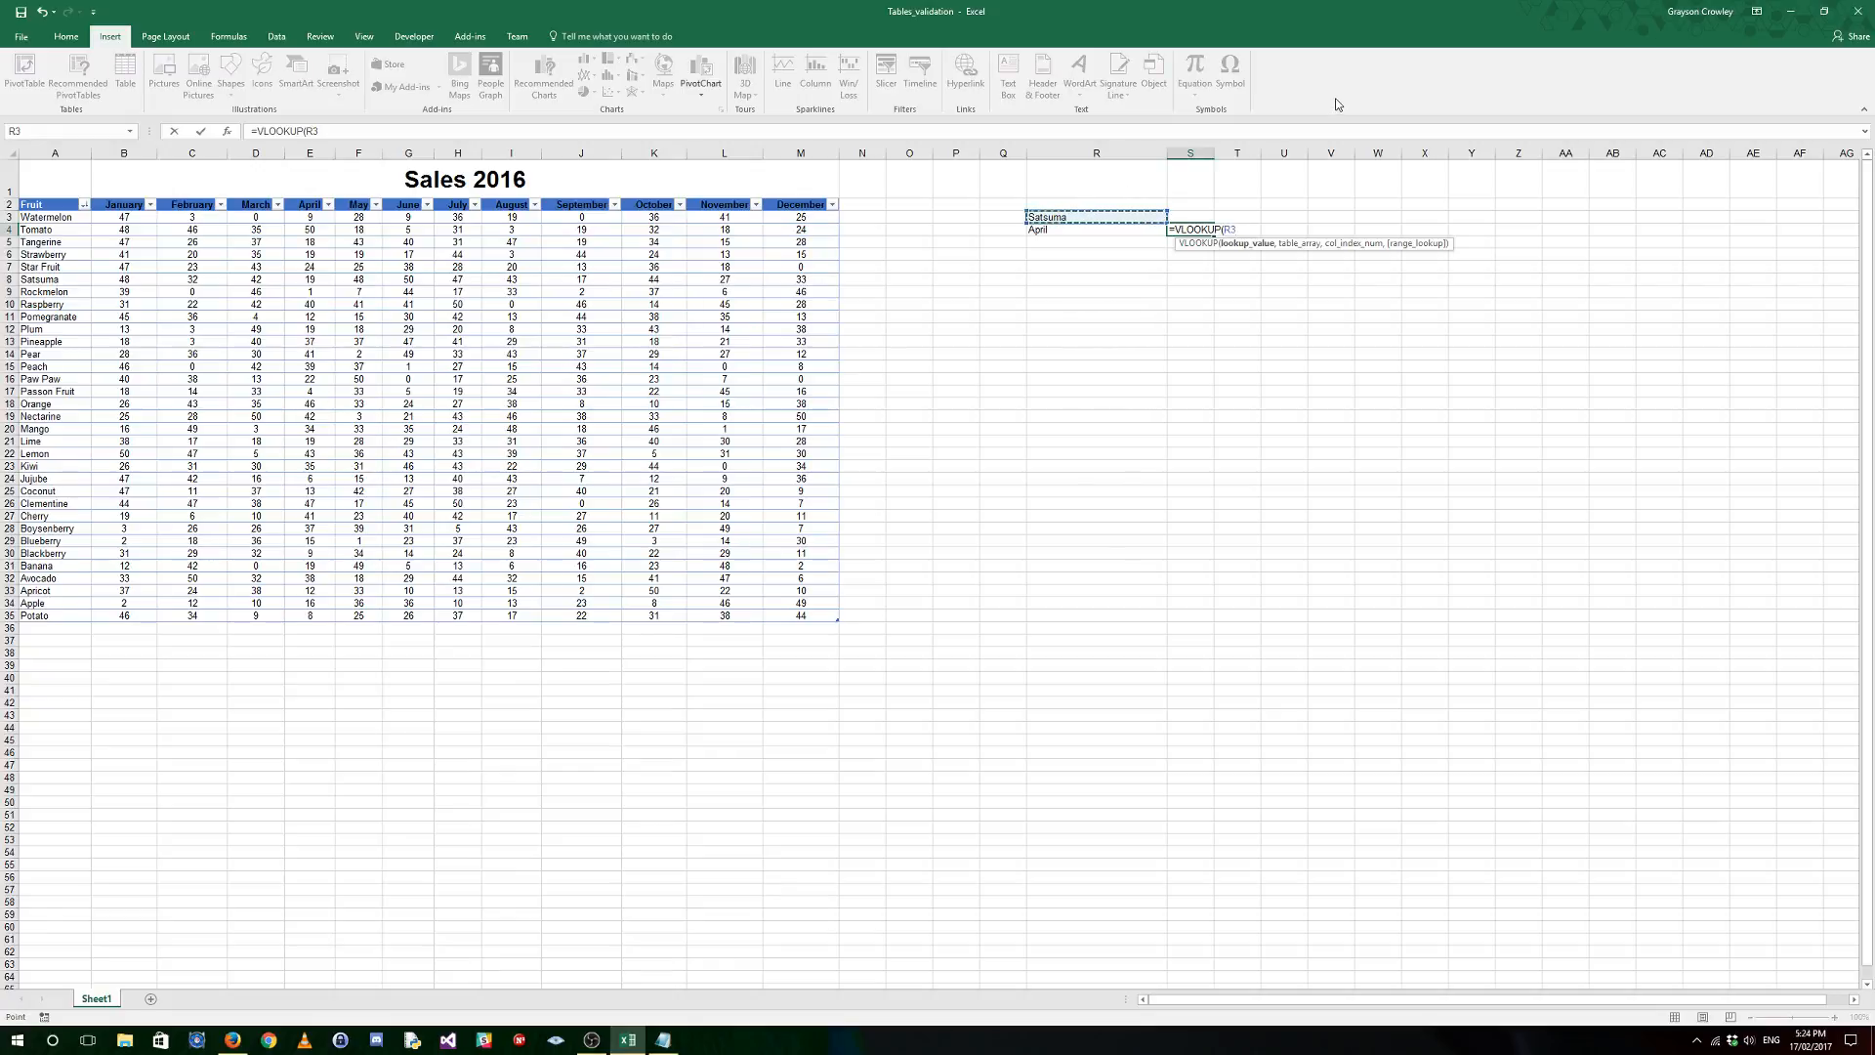
{"action": "type", "text": ","}
{"action": "left_click_drag", "start_coordinate": [63, 217], "coordinate": [801, 617]}
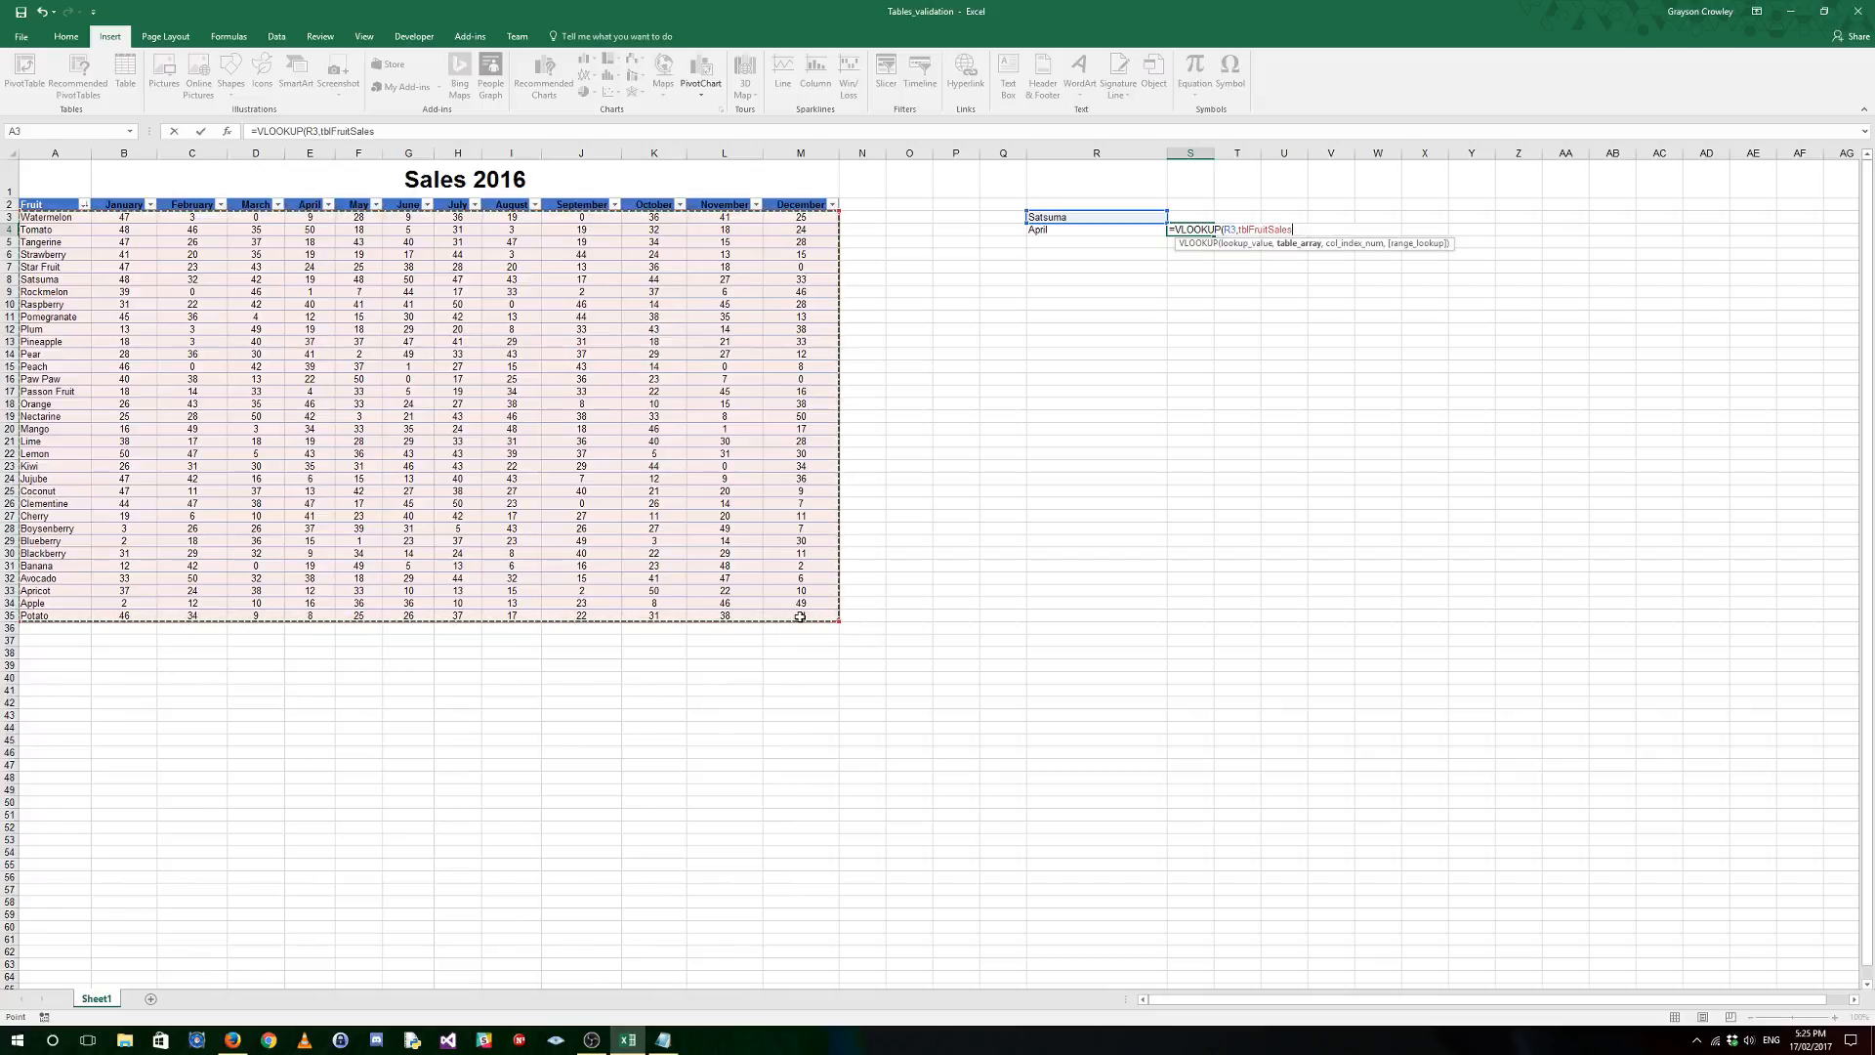
{"action": "type", "text": ","}
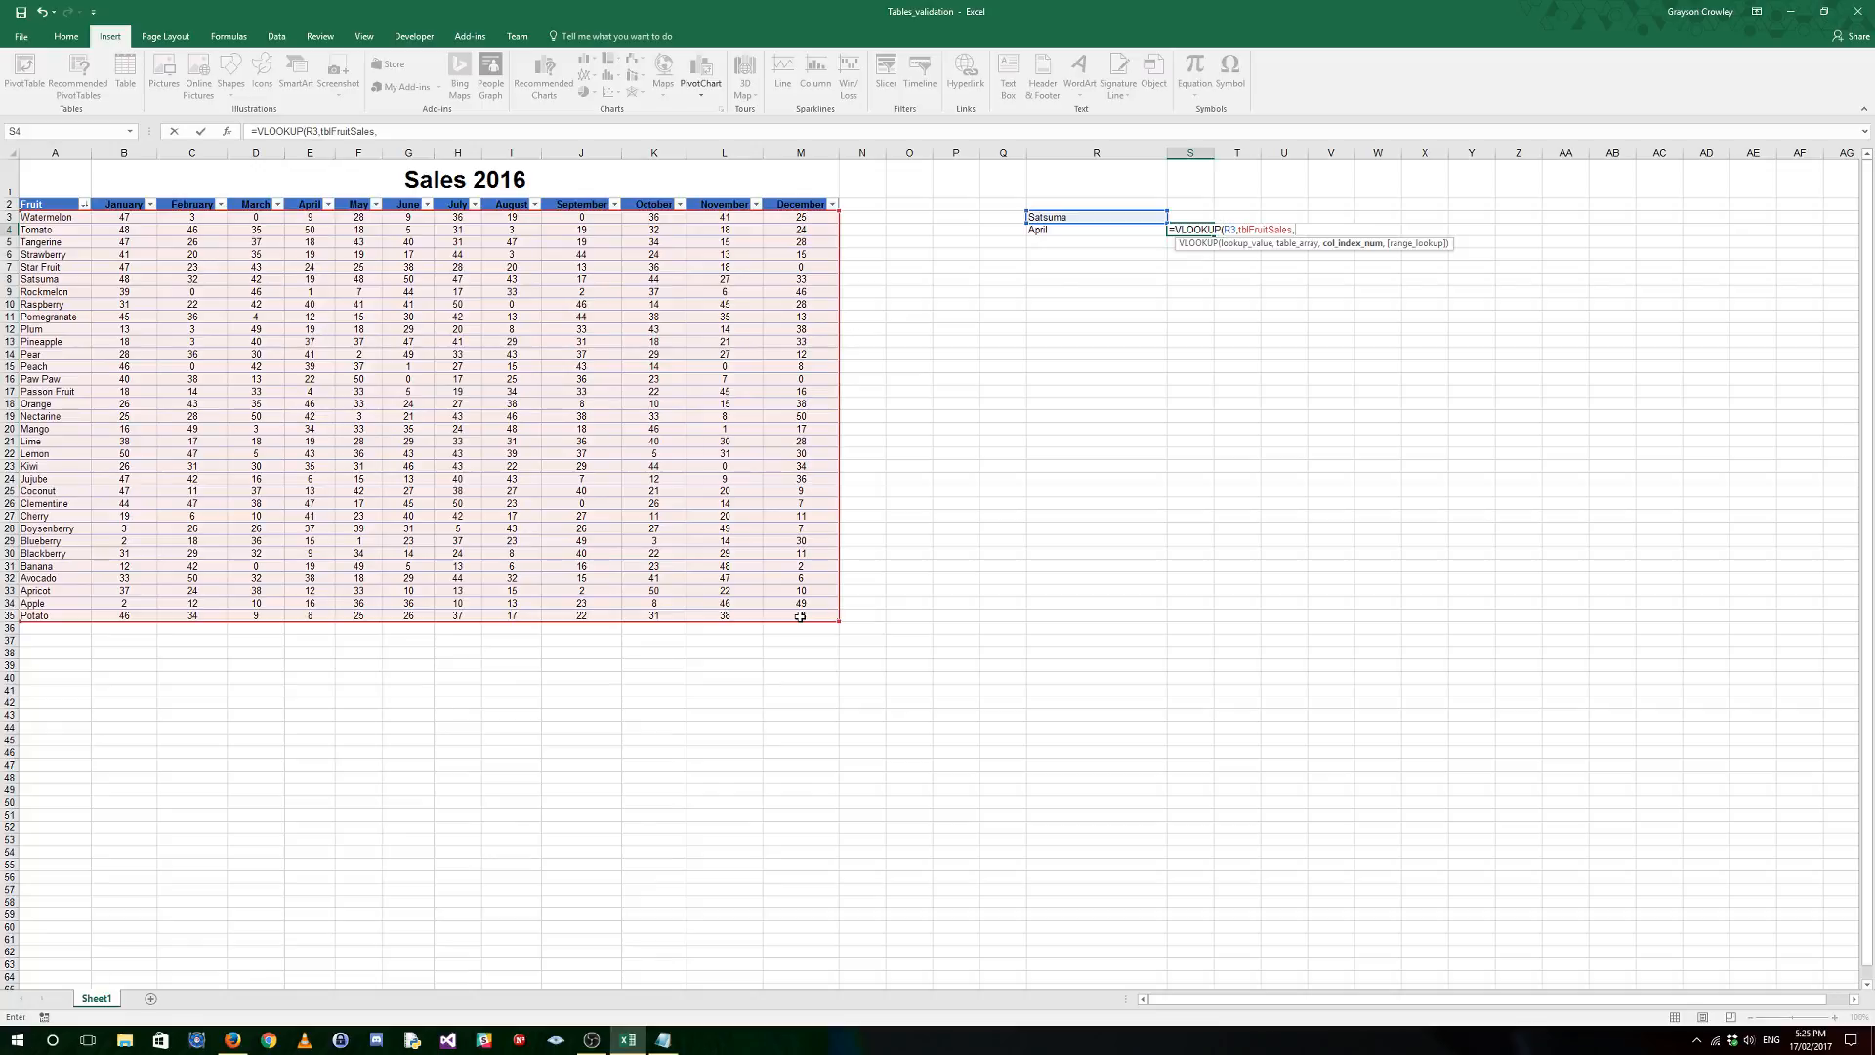
Step: Complete the VLOOKUP with MATCH(R4,tblFruitSales[#Headers],0) as its column index, leaving out the range lookup argument
{"action": "type", "text": "match"}
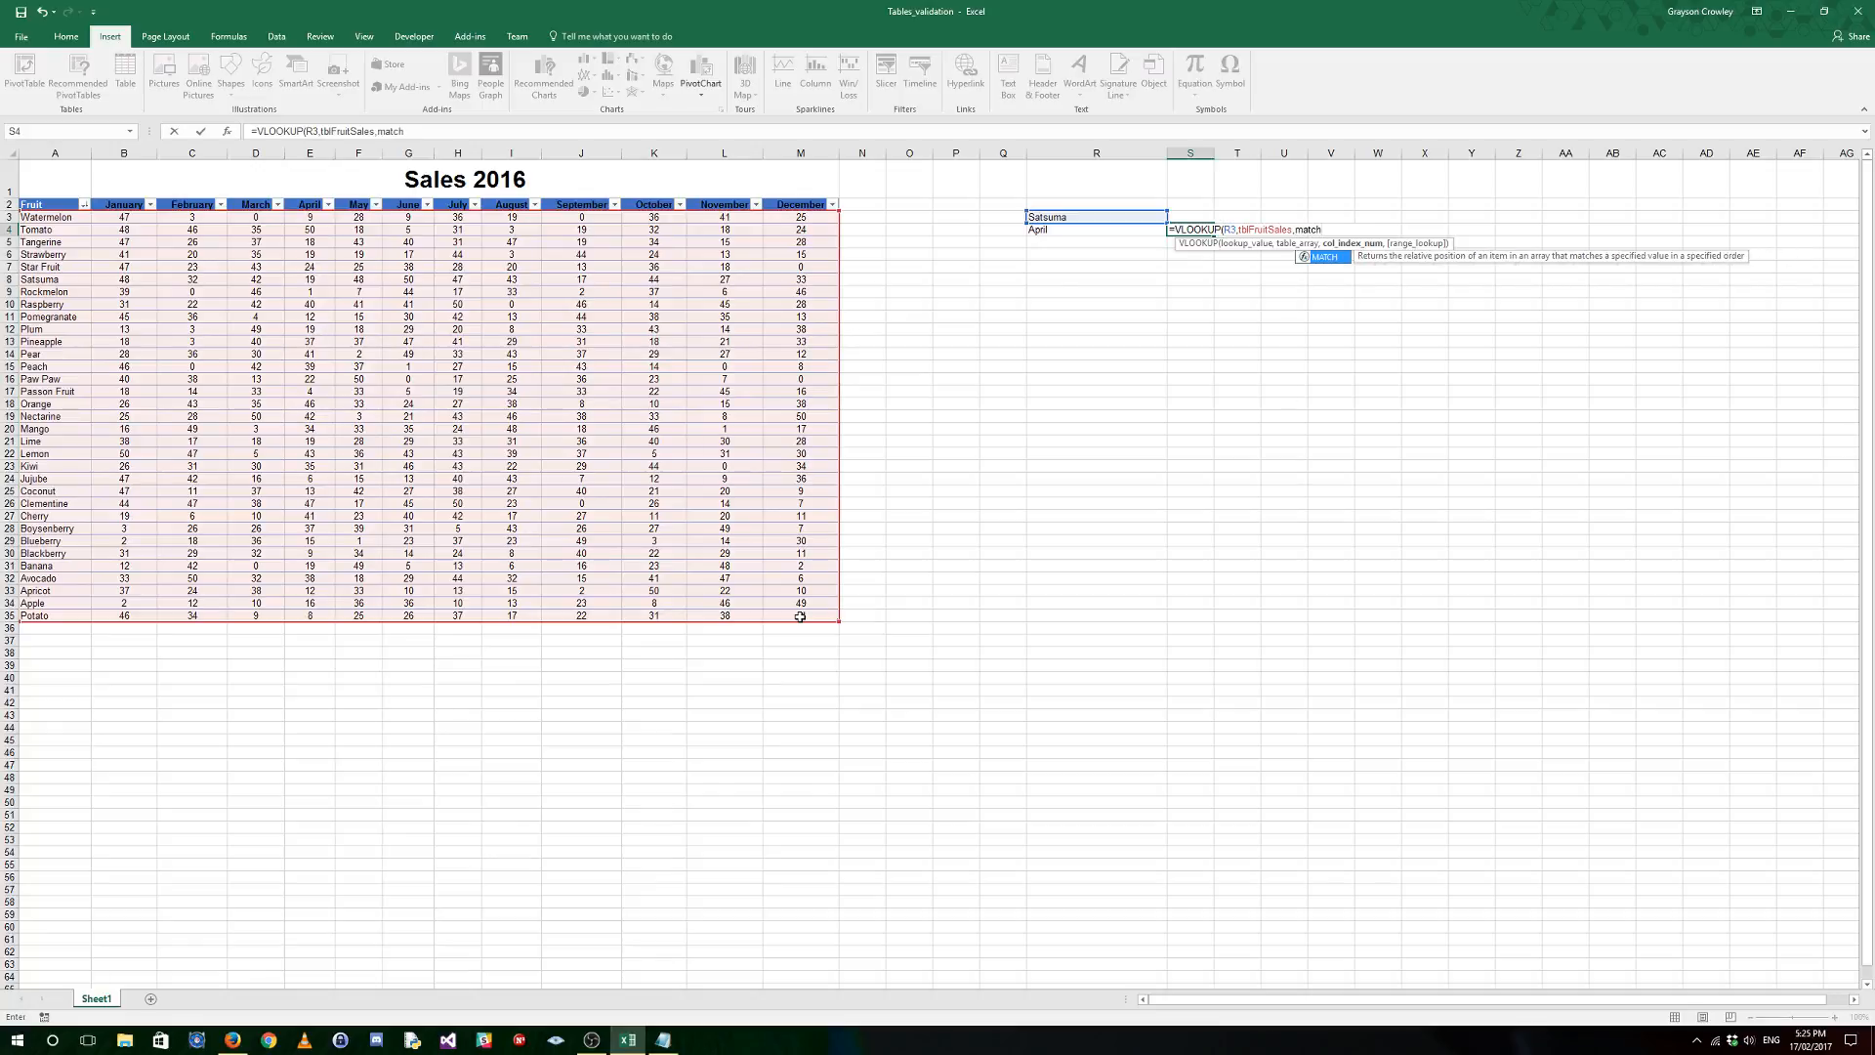
{"action": "type", "text": "("}
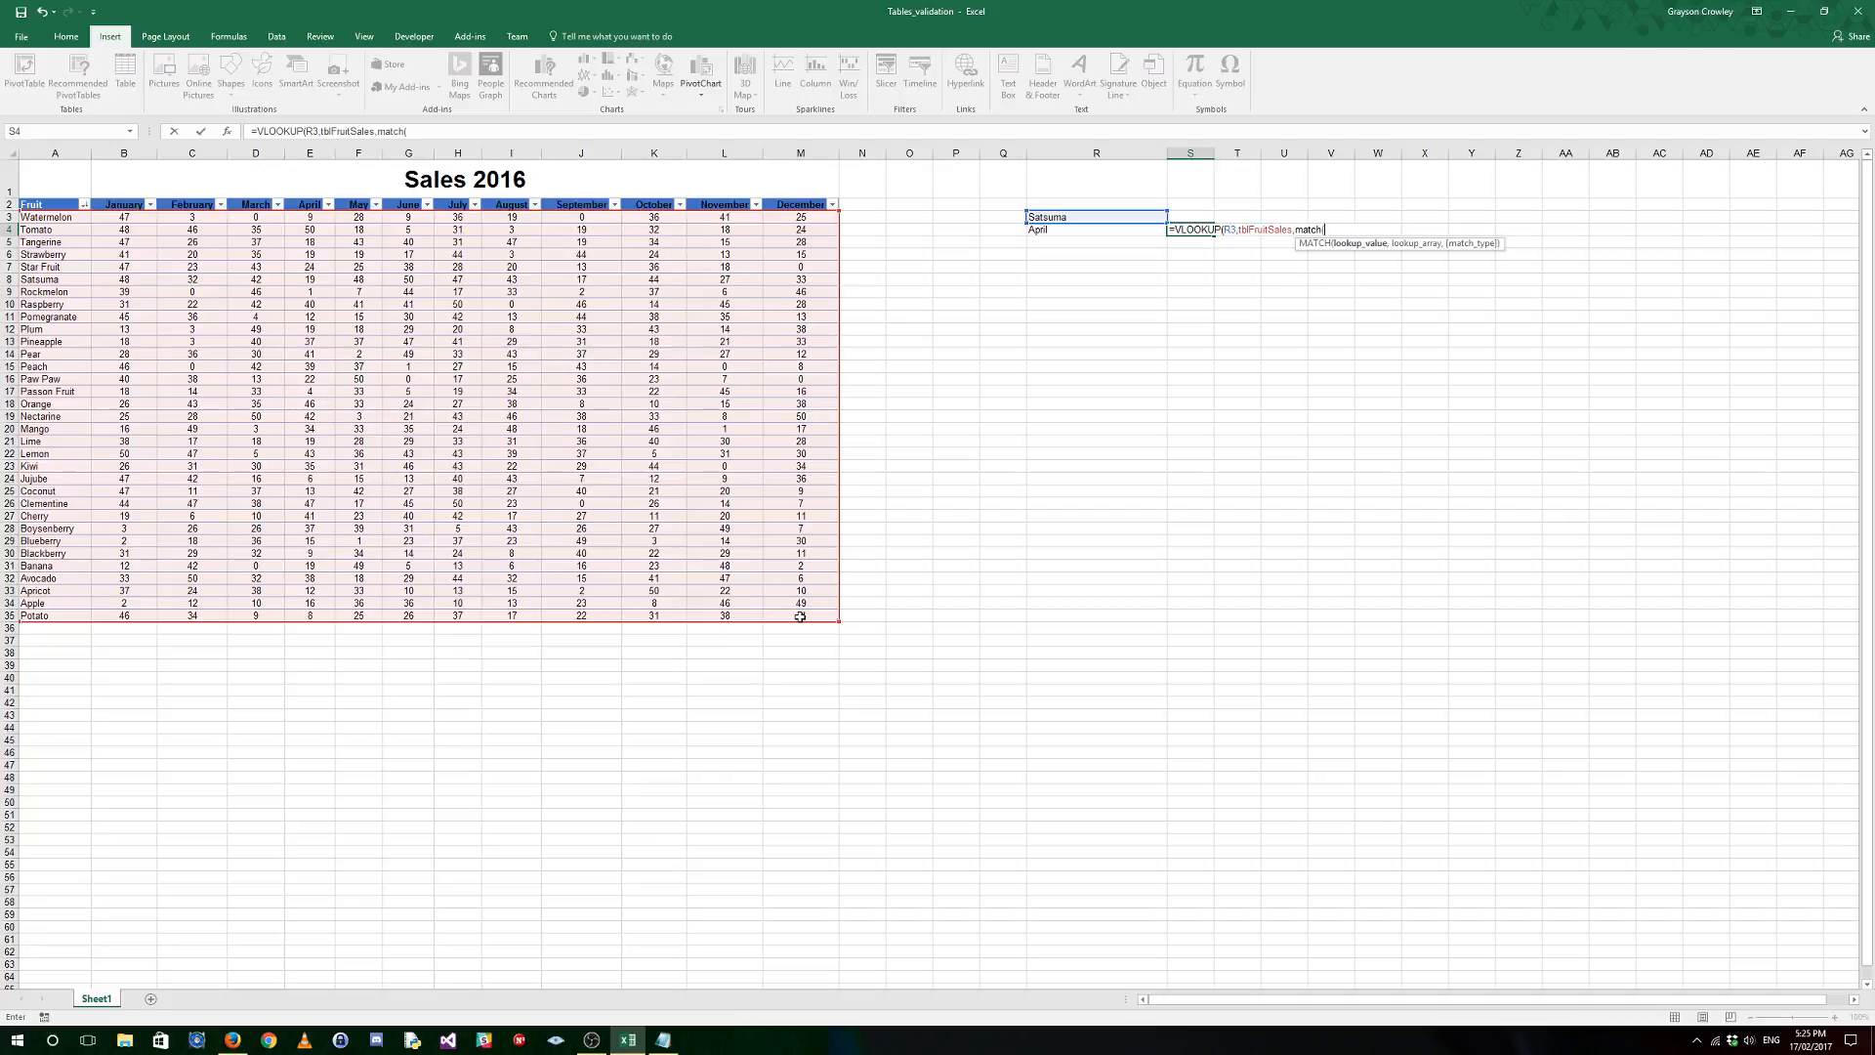
{"action": "left_click", "coordinate": [1071, 230]}
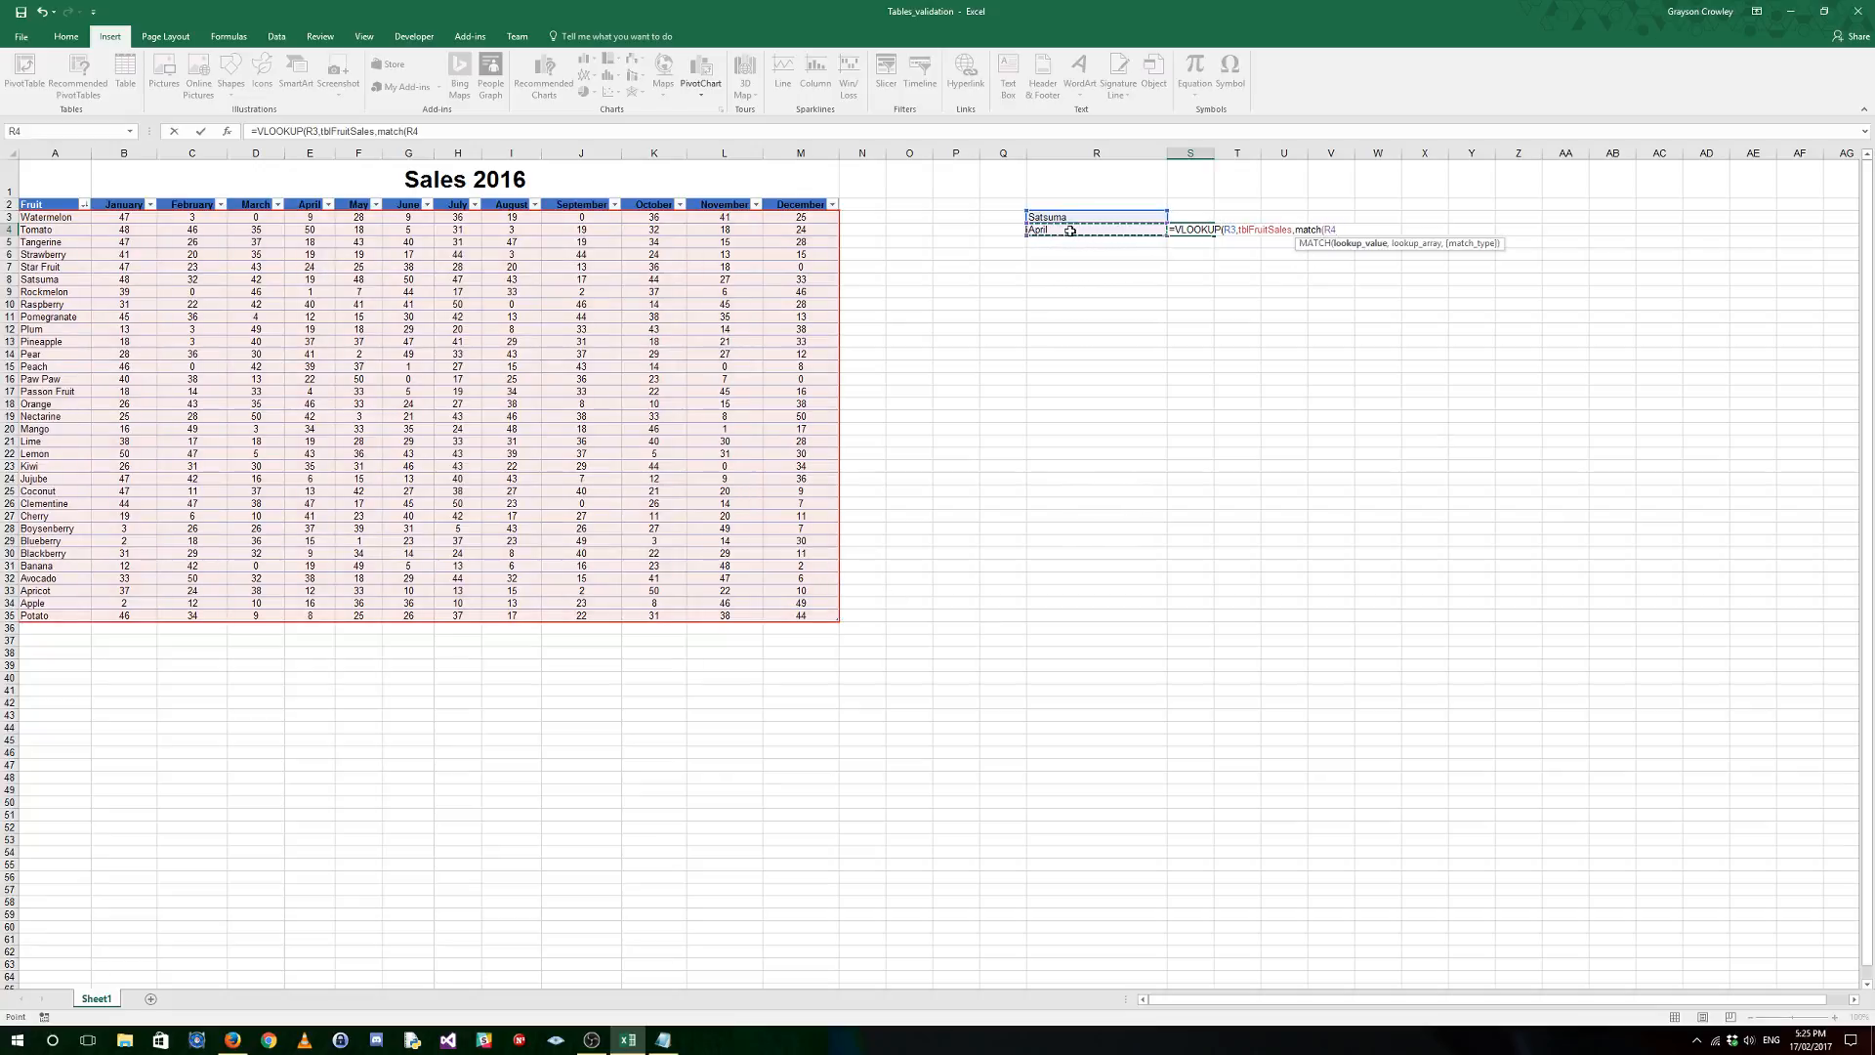
{"action": "type", "text": ","}
{"action": "left_click_drag", "start_coordinate": [60, 204], "coordinate": [798, 205]}
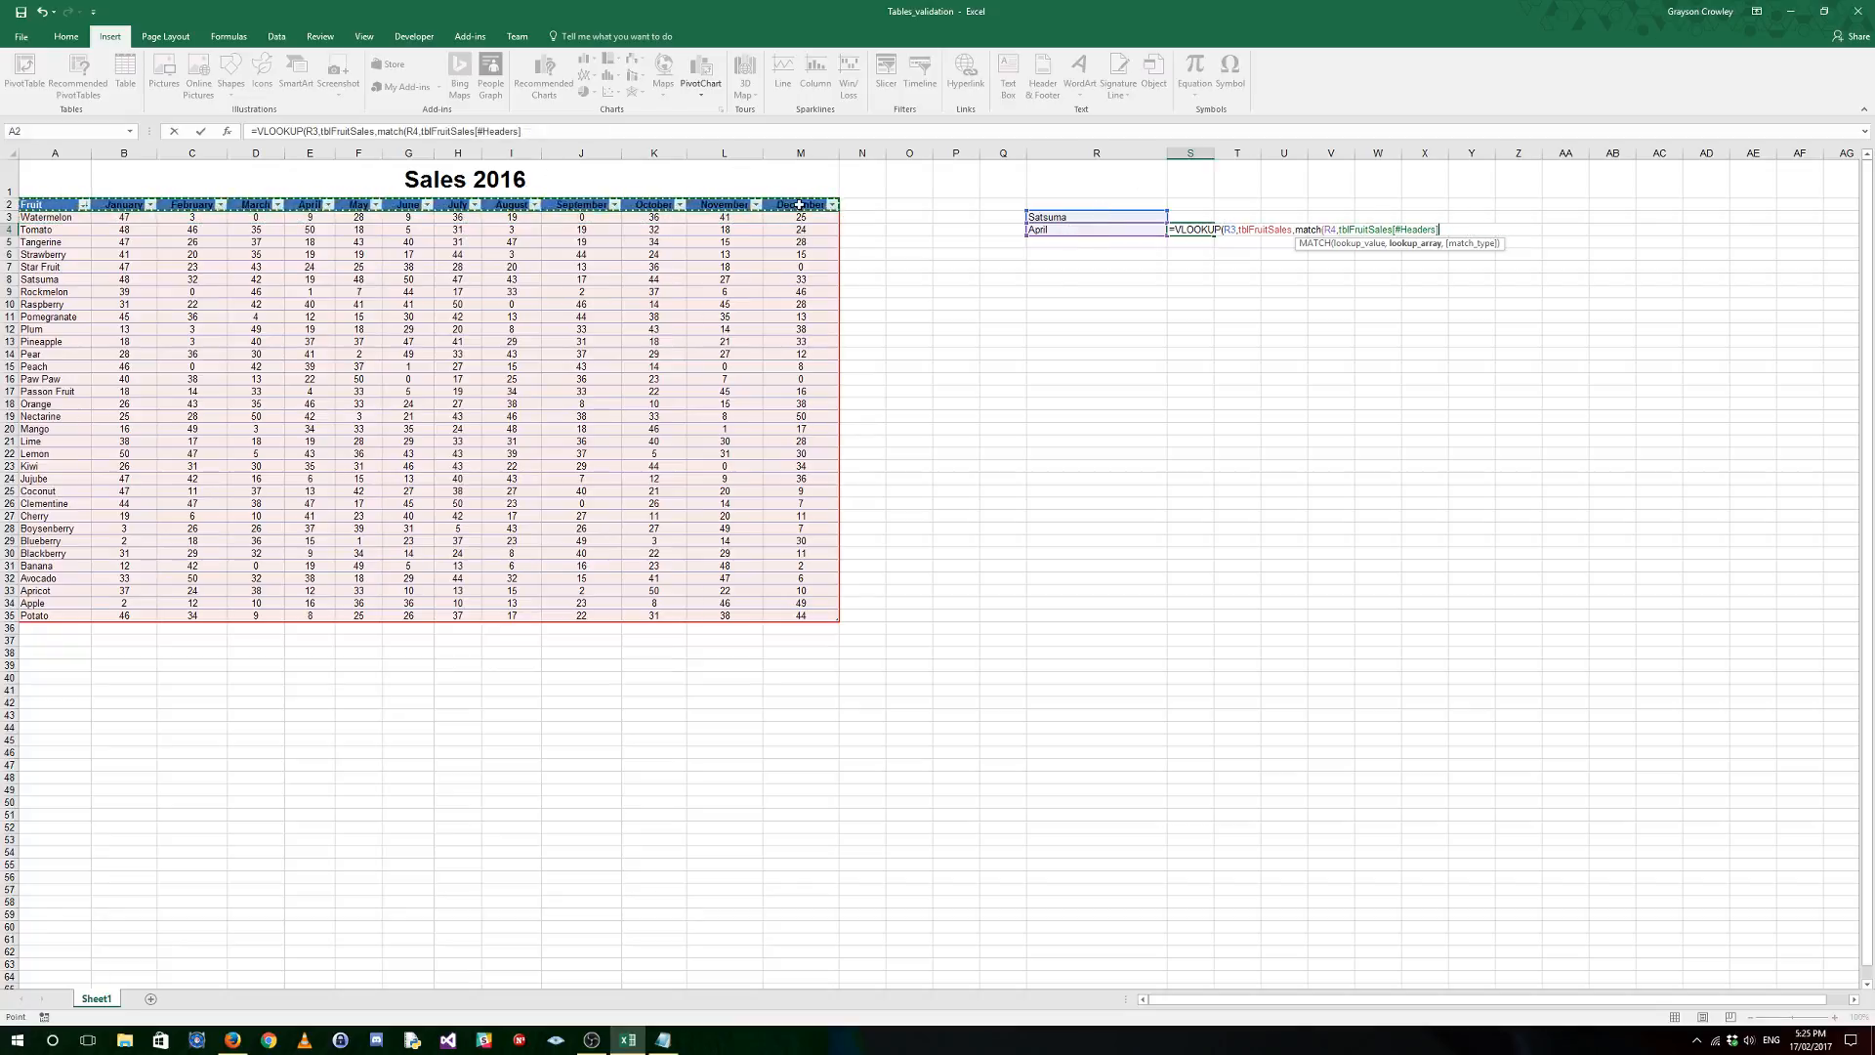
{"action": "type", "text": ","}
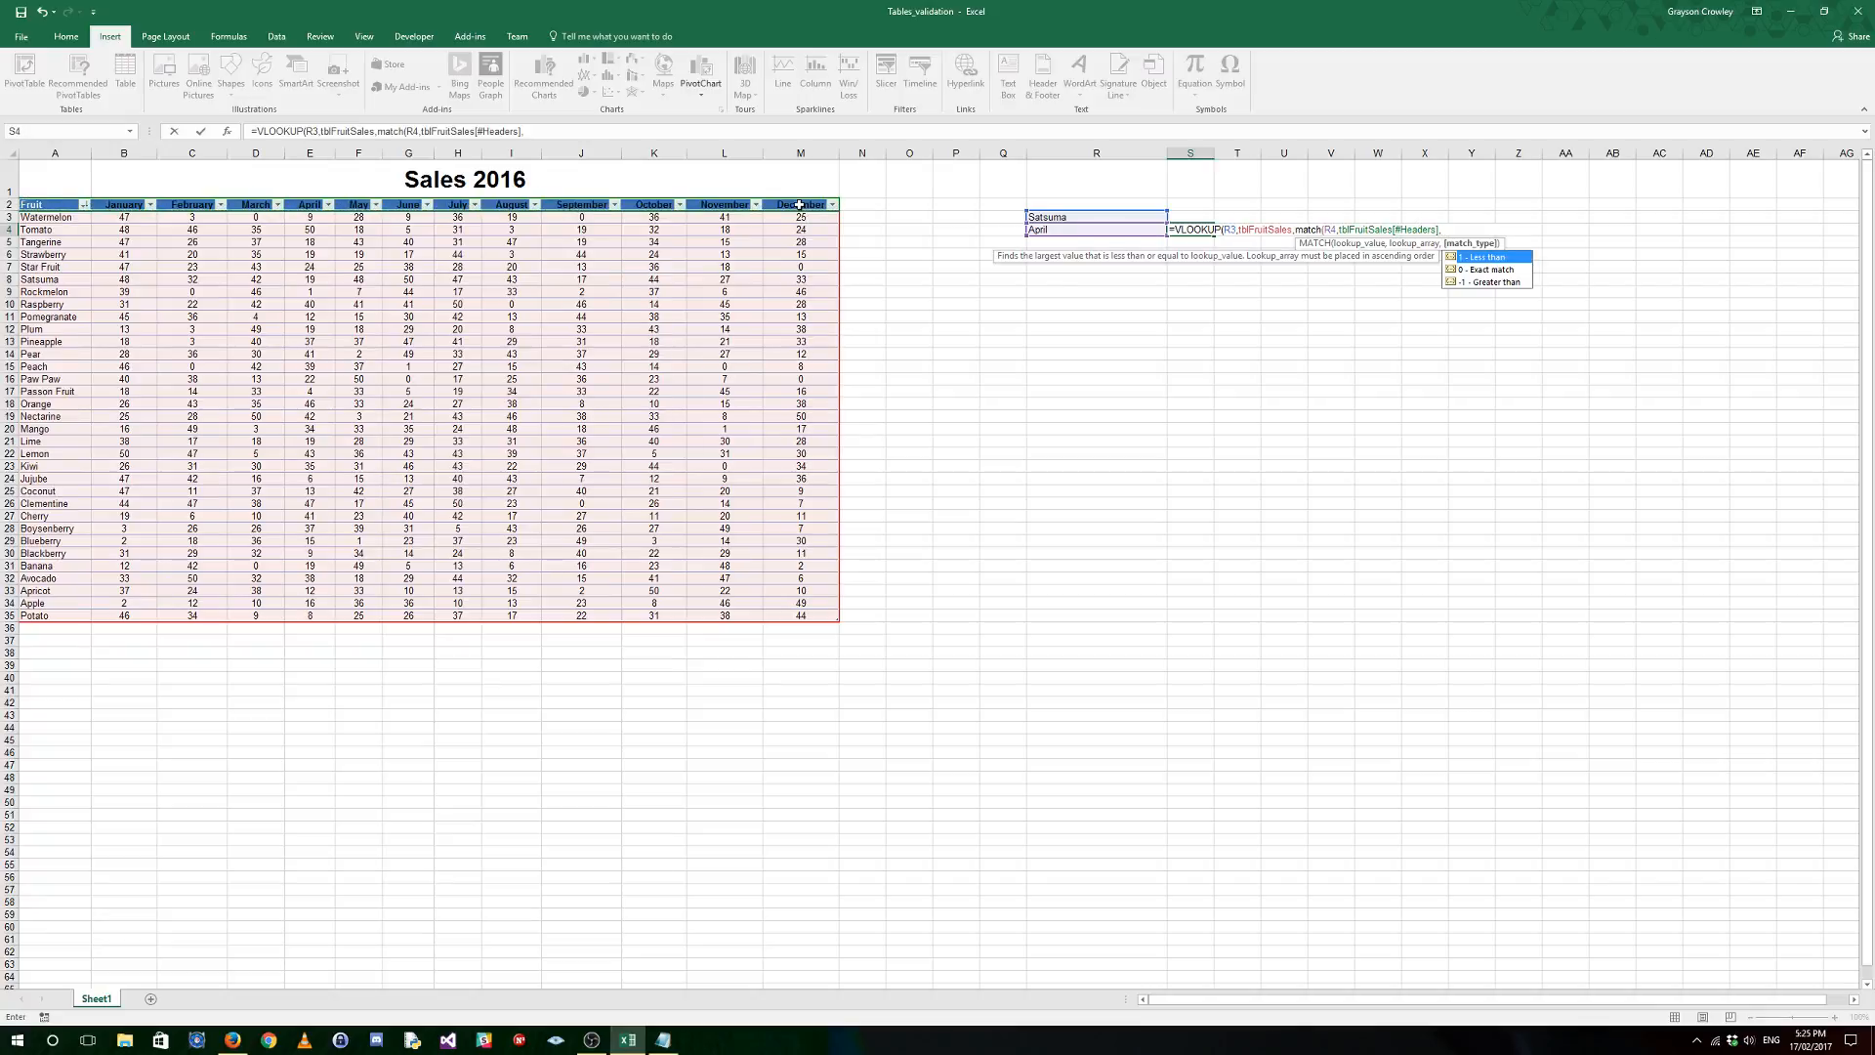
{"action": "type", "text": "0"}
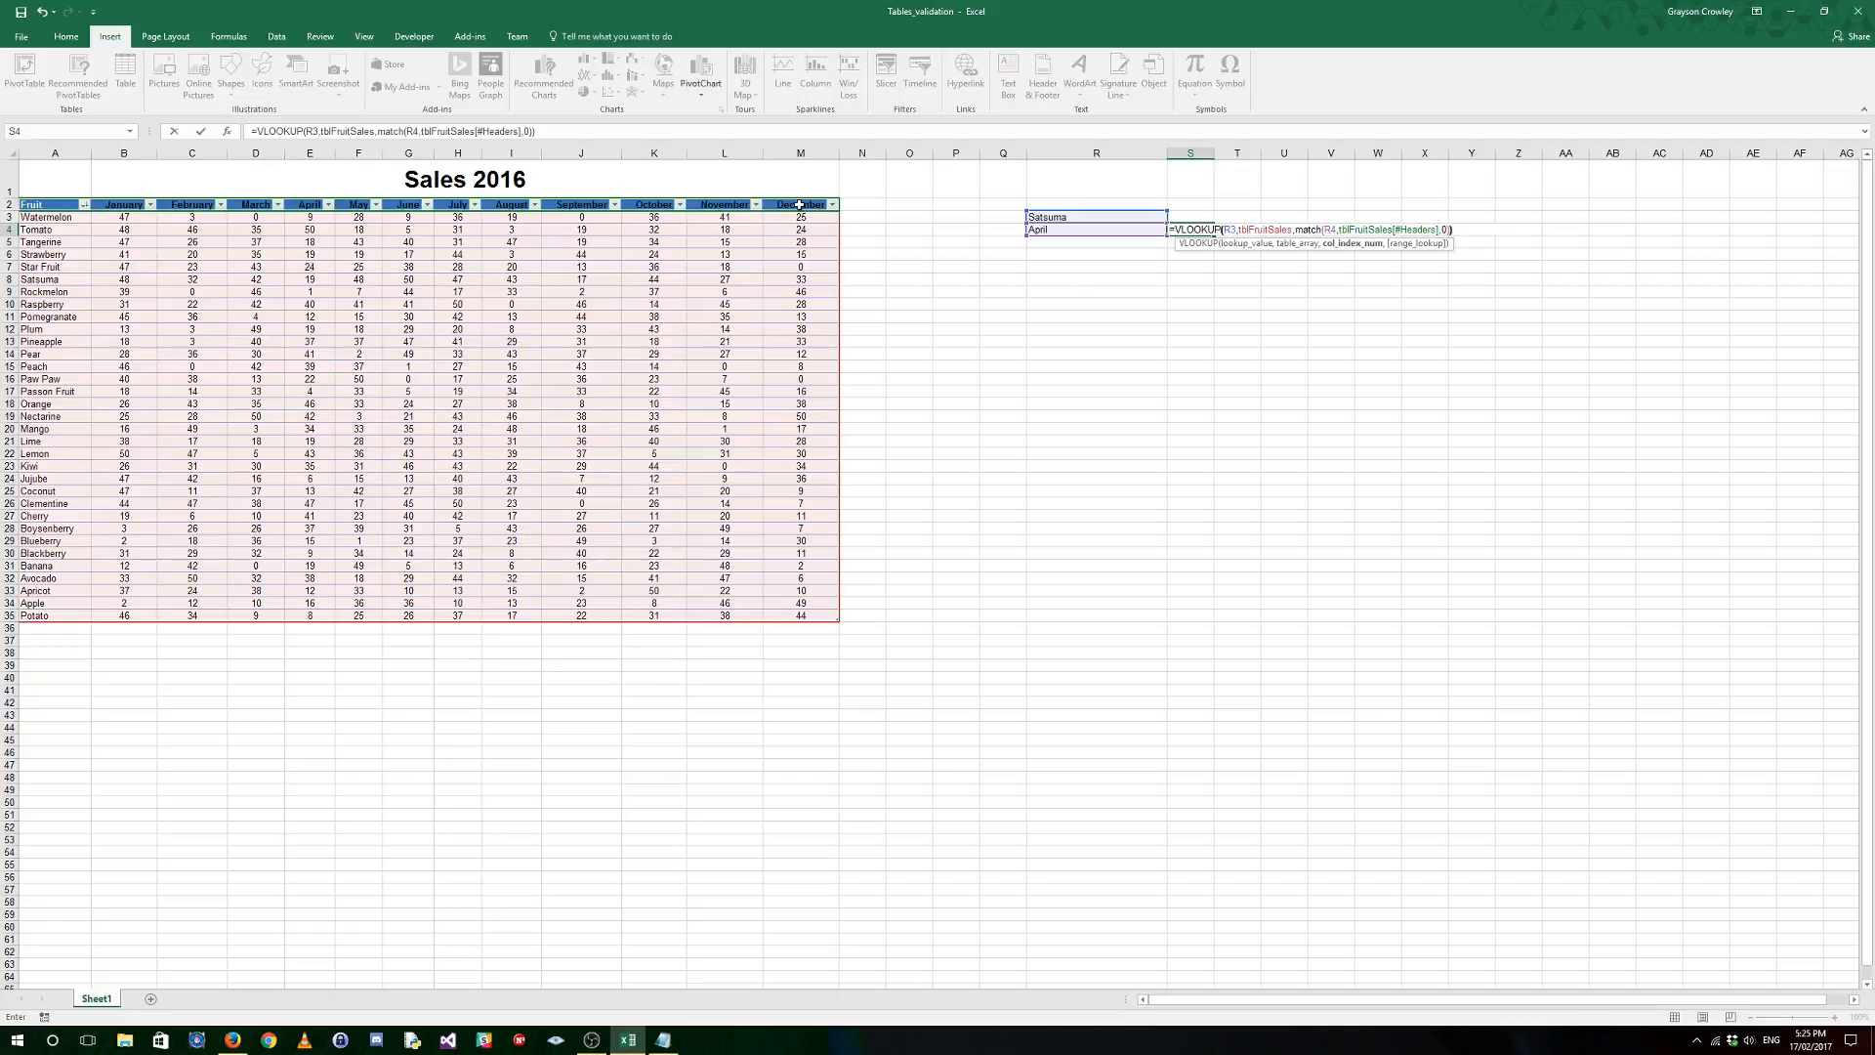
{"action": "key", "text": "Return"}
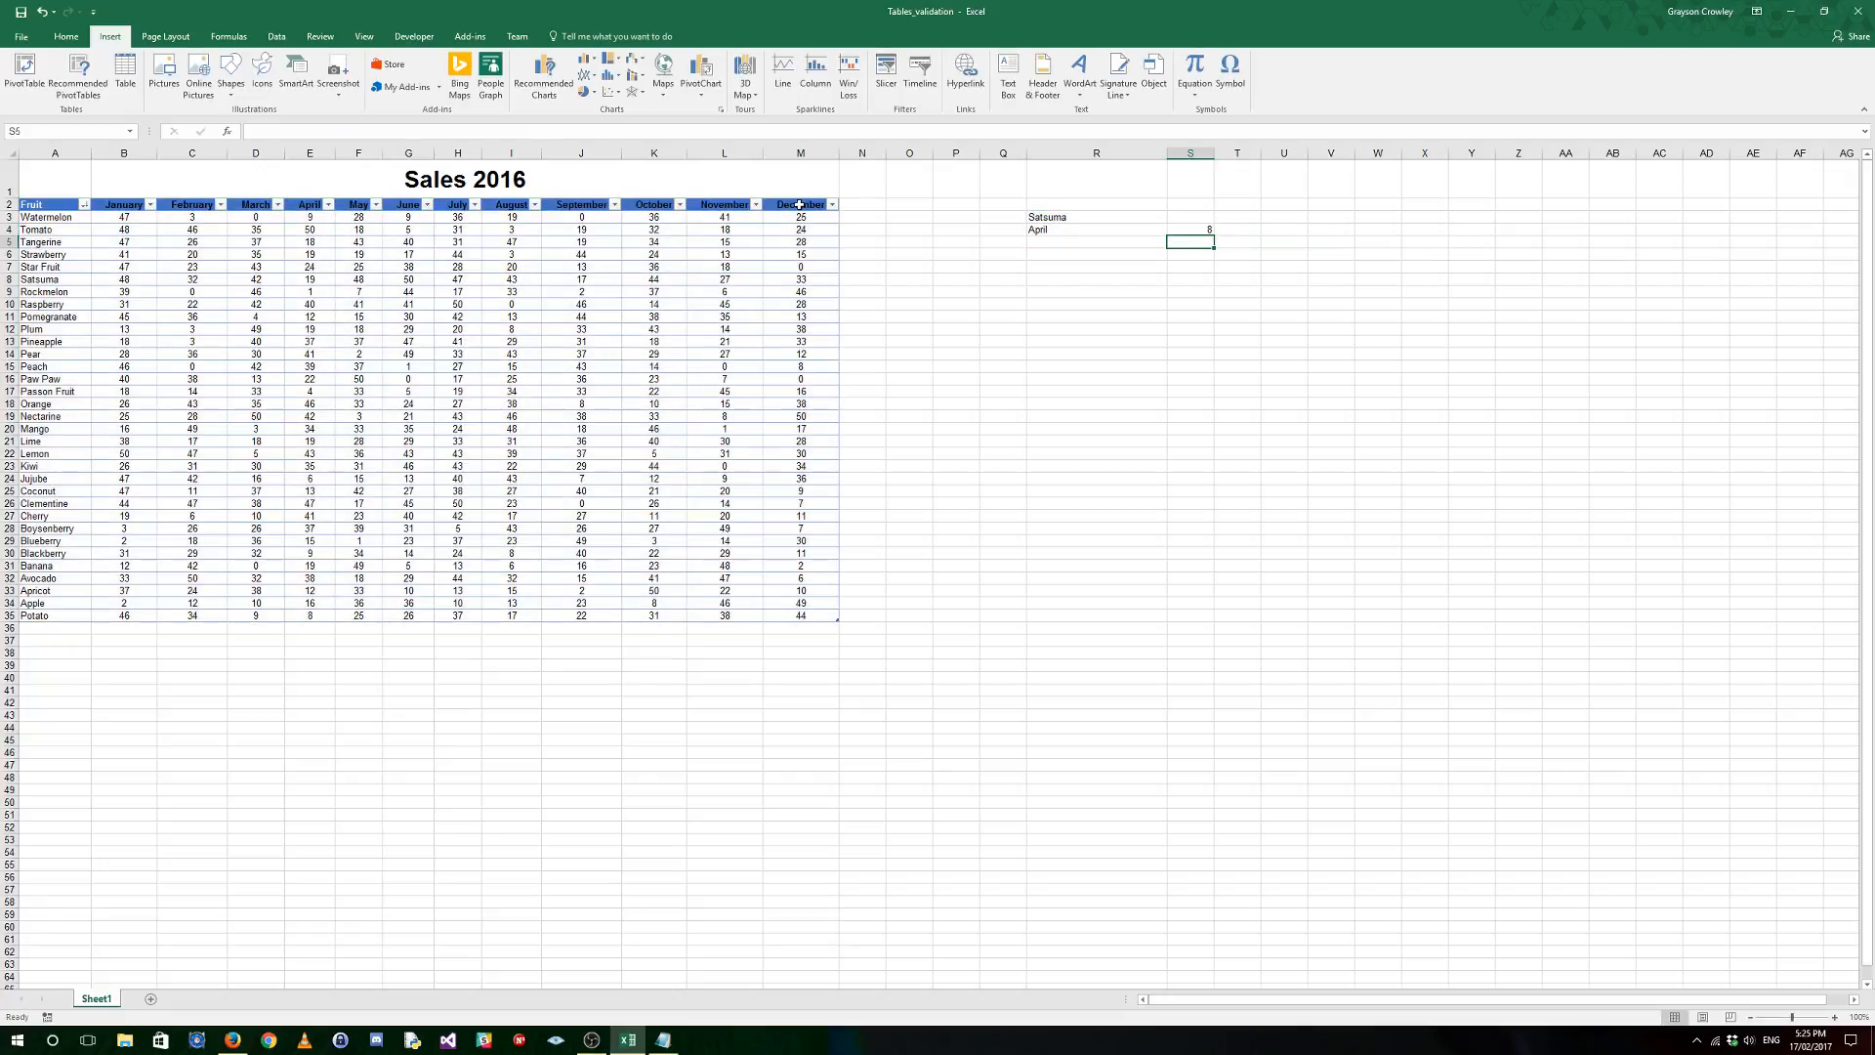
Step: Compare the VLOOKUP result in S4 with the April value in the table's Satsuma row
{"action": "key", "text": "Up"}
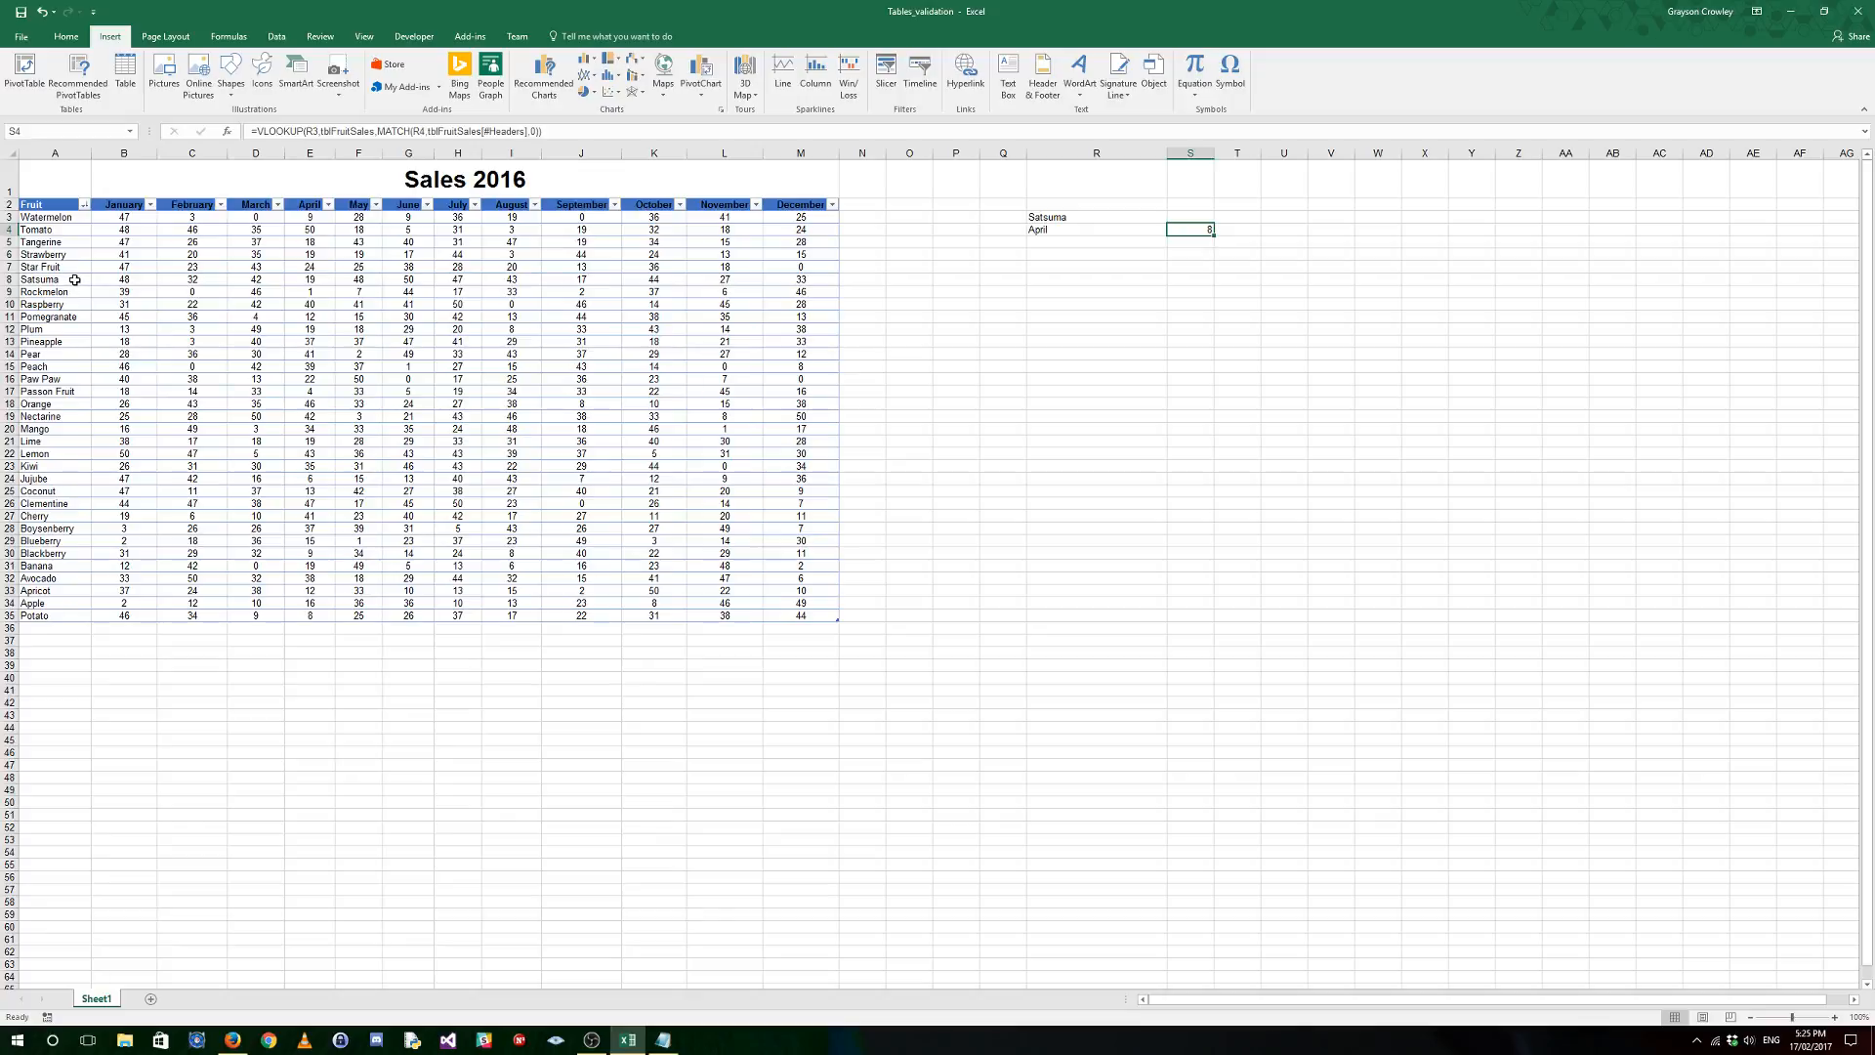
{"action": "left_click_drag", "start_coordinate": [73, 280], "coordinate": [294, 280]}
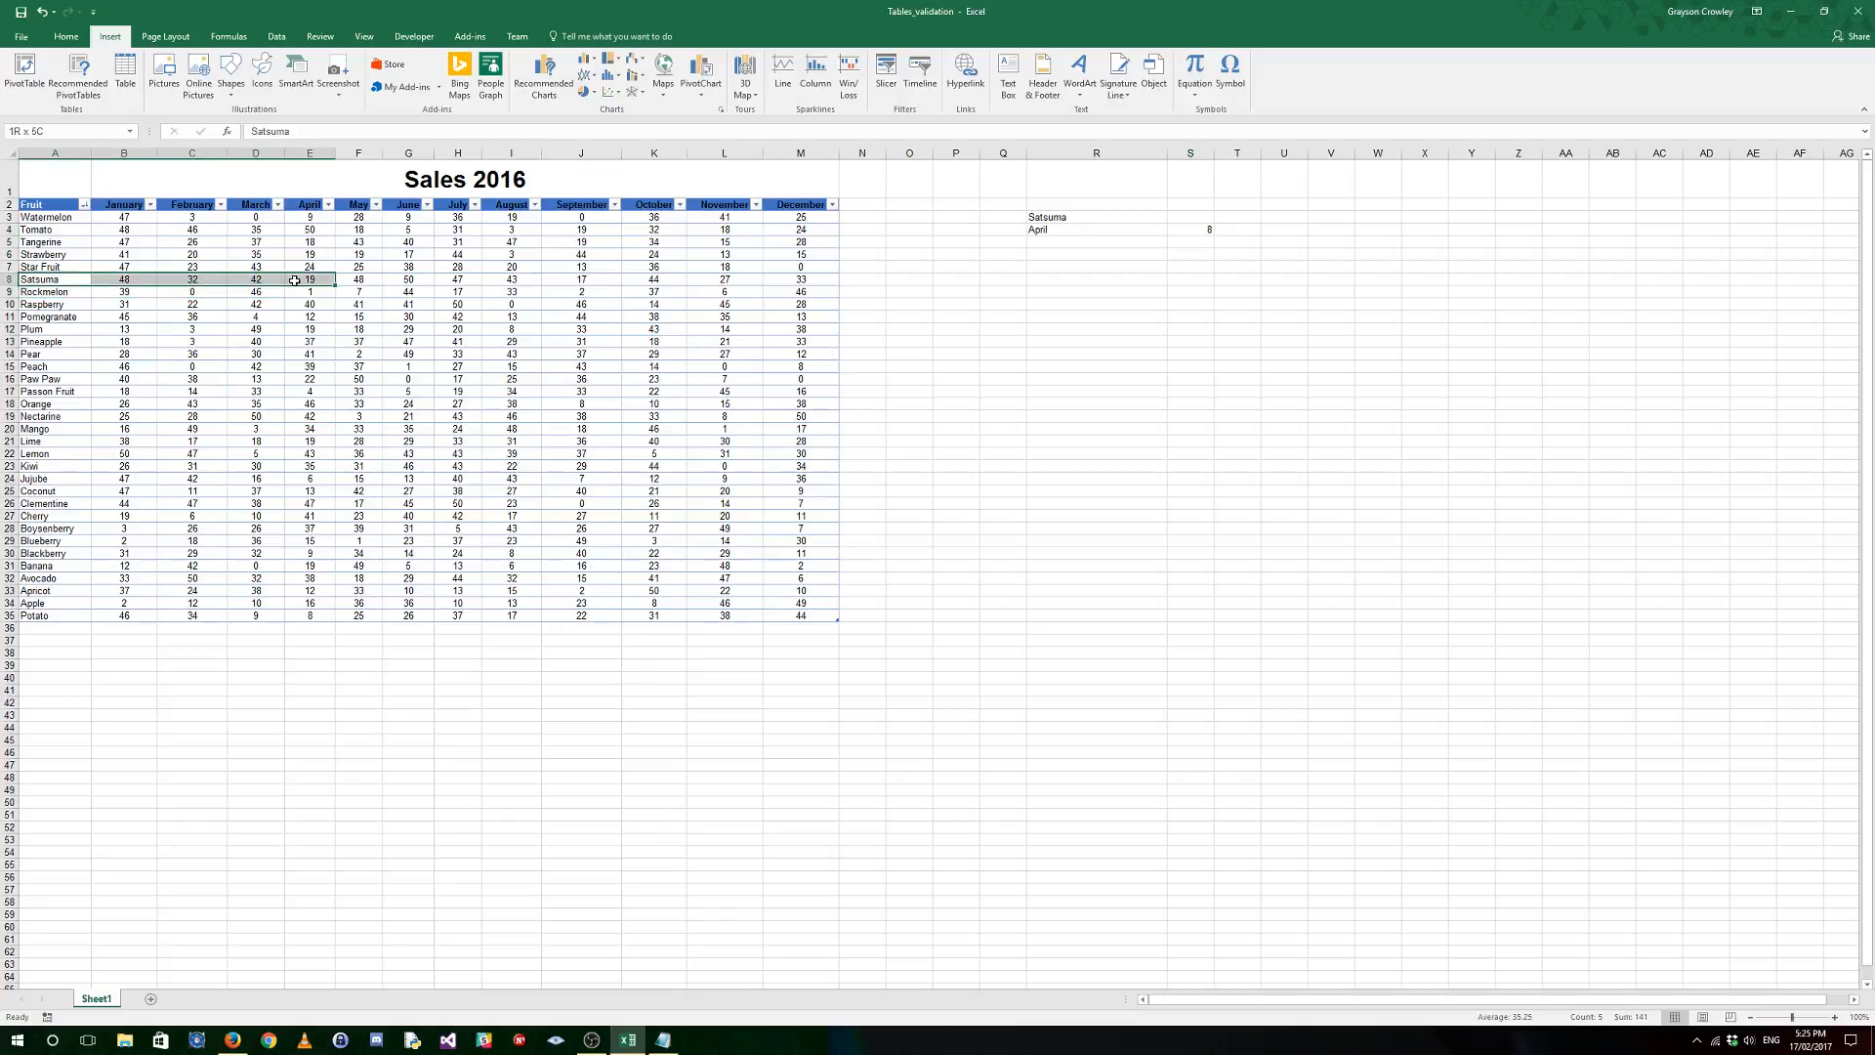
{"action": "left_click", "coordinate": [316, 282]}
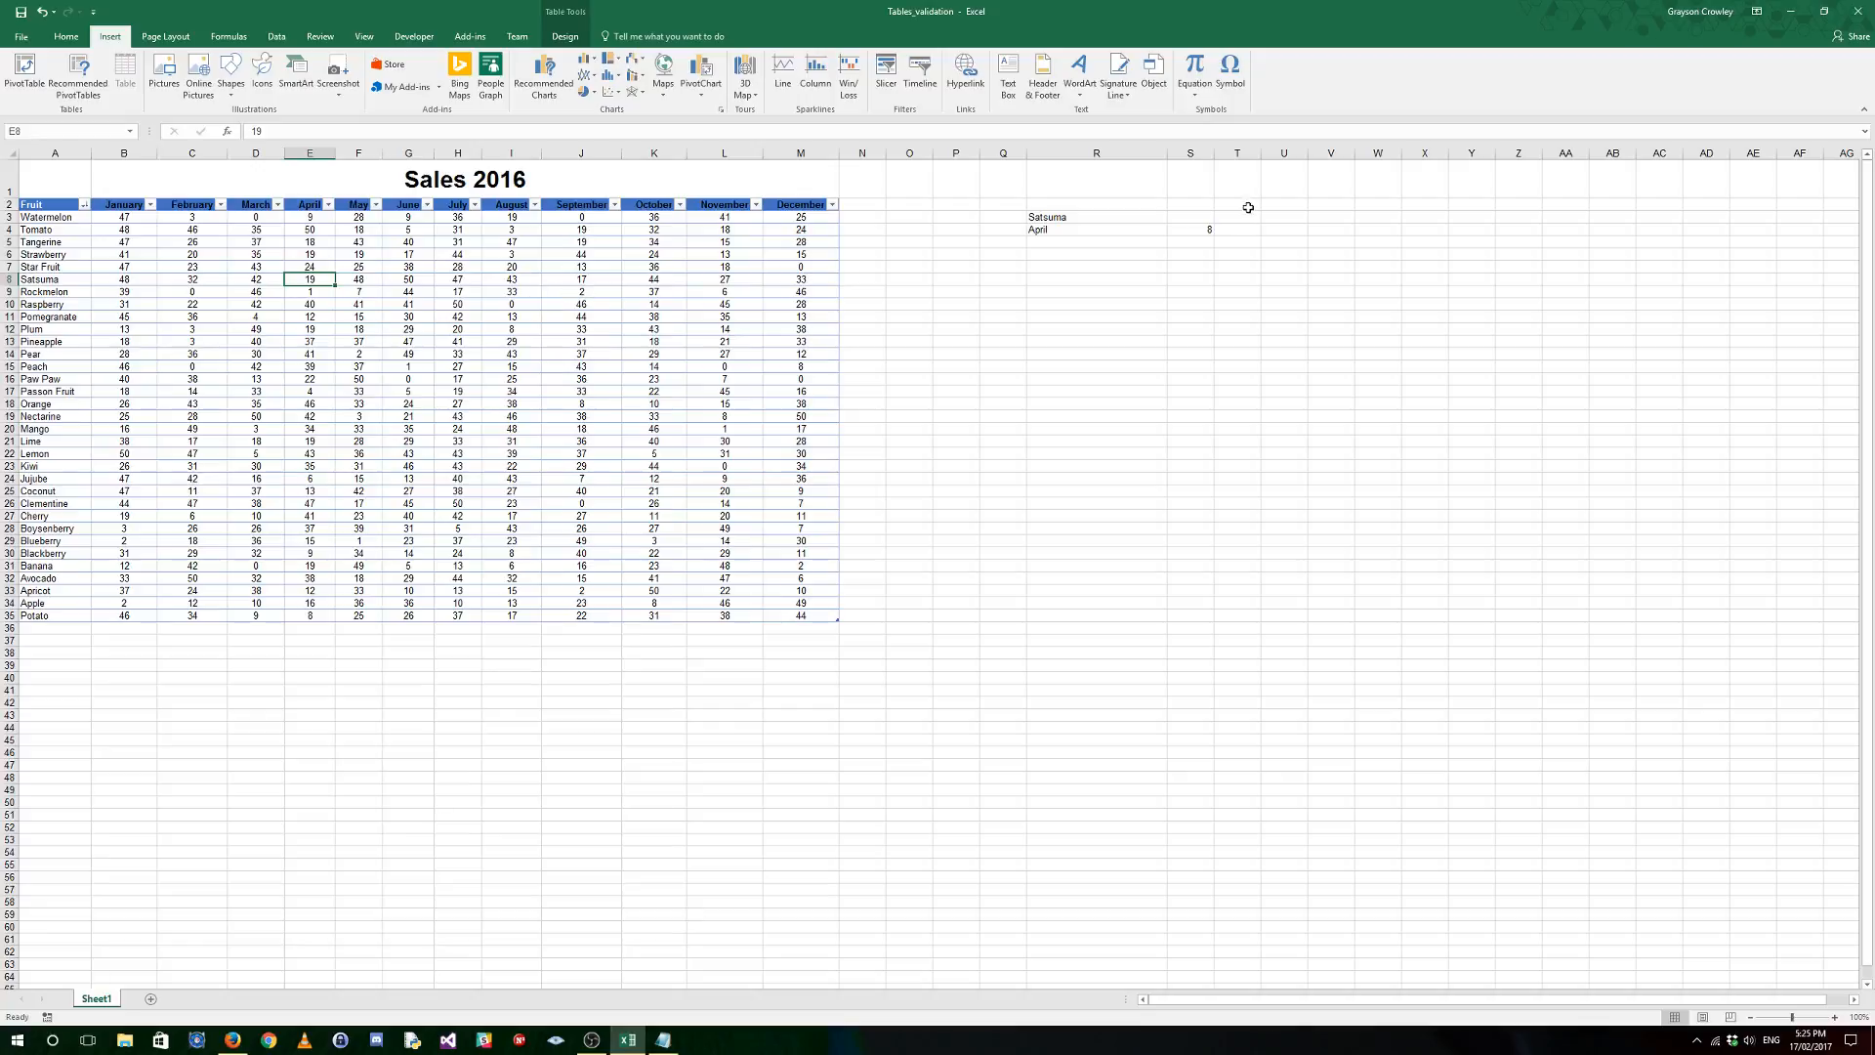
{"action": "left_click", "coordinate": [1191, 230]}
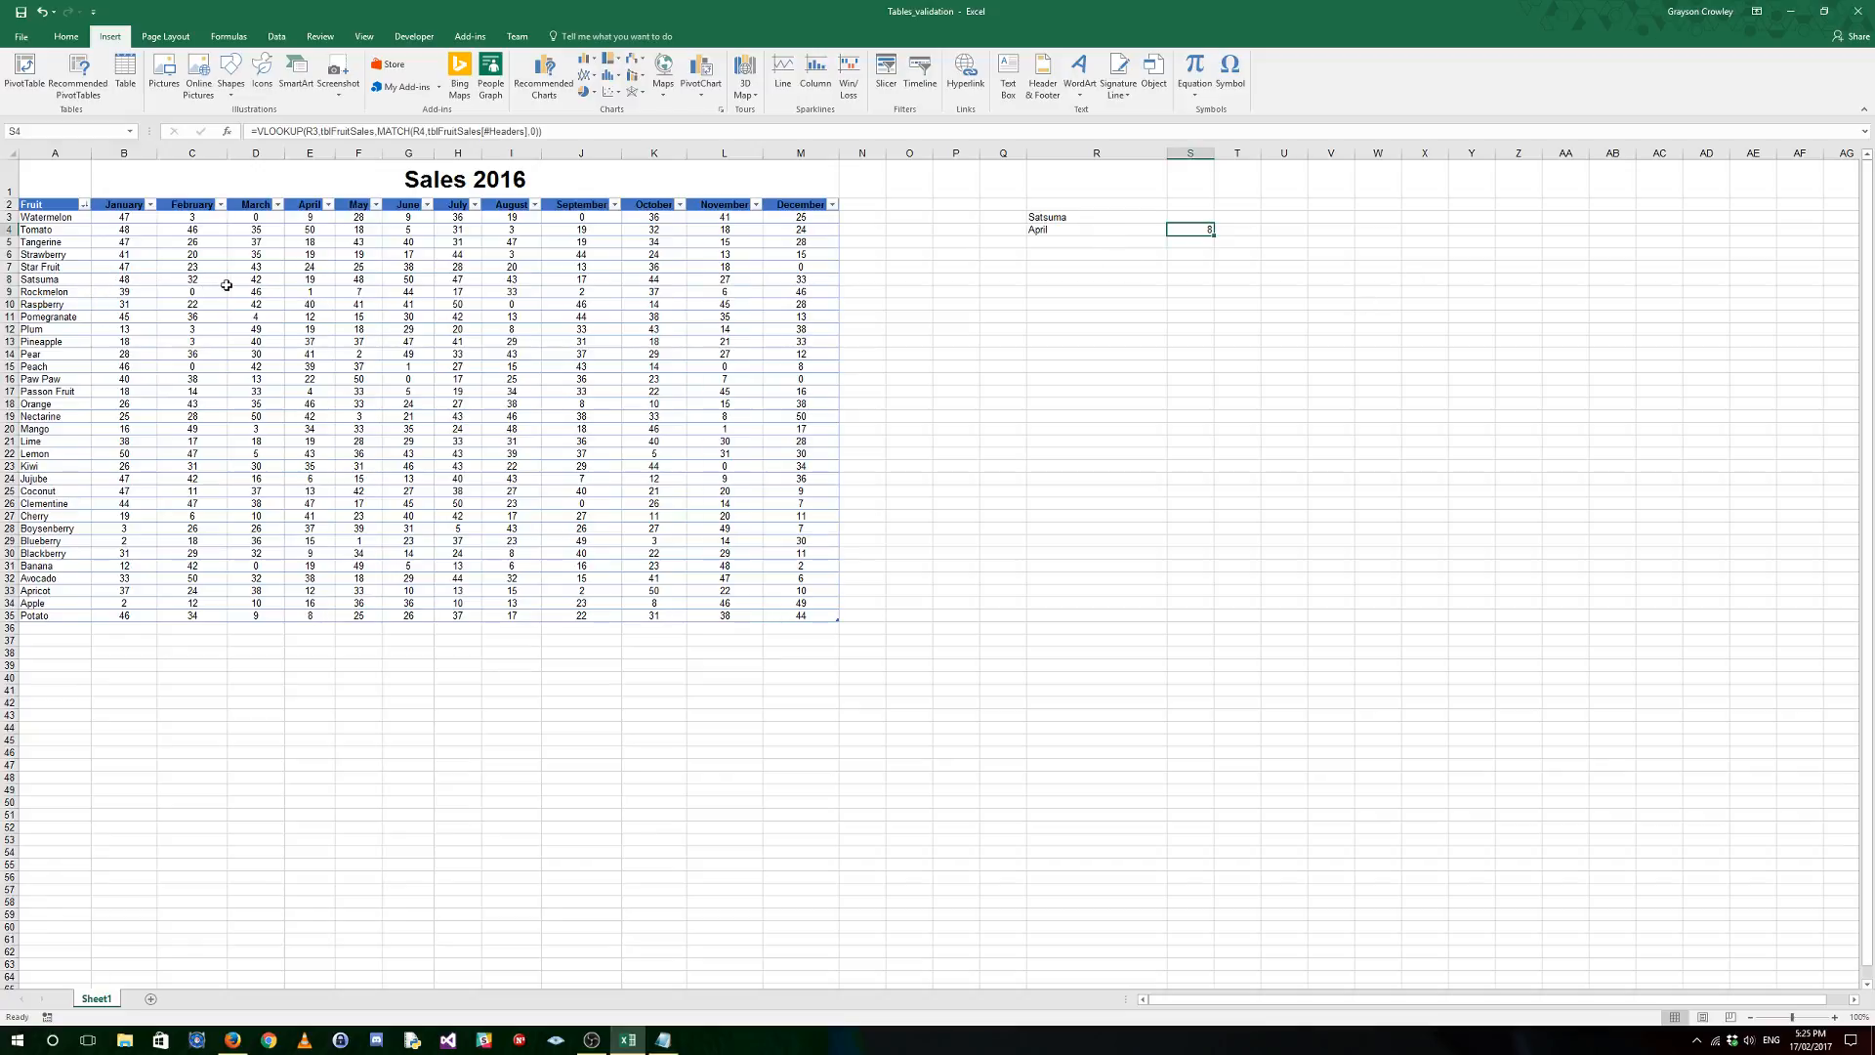
Step: Move the VLOOKUP formula from S4 to S7
{"action": "left_click", "coordinate": [1211, 216]}
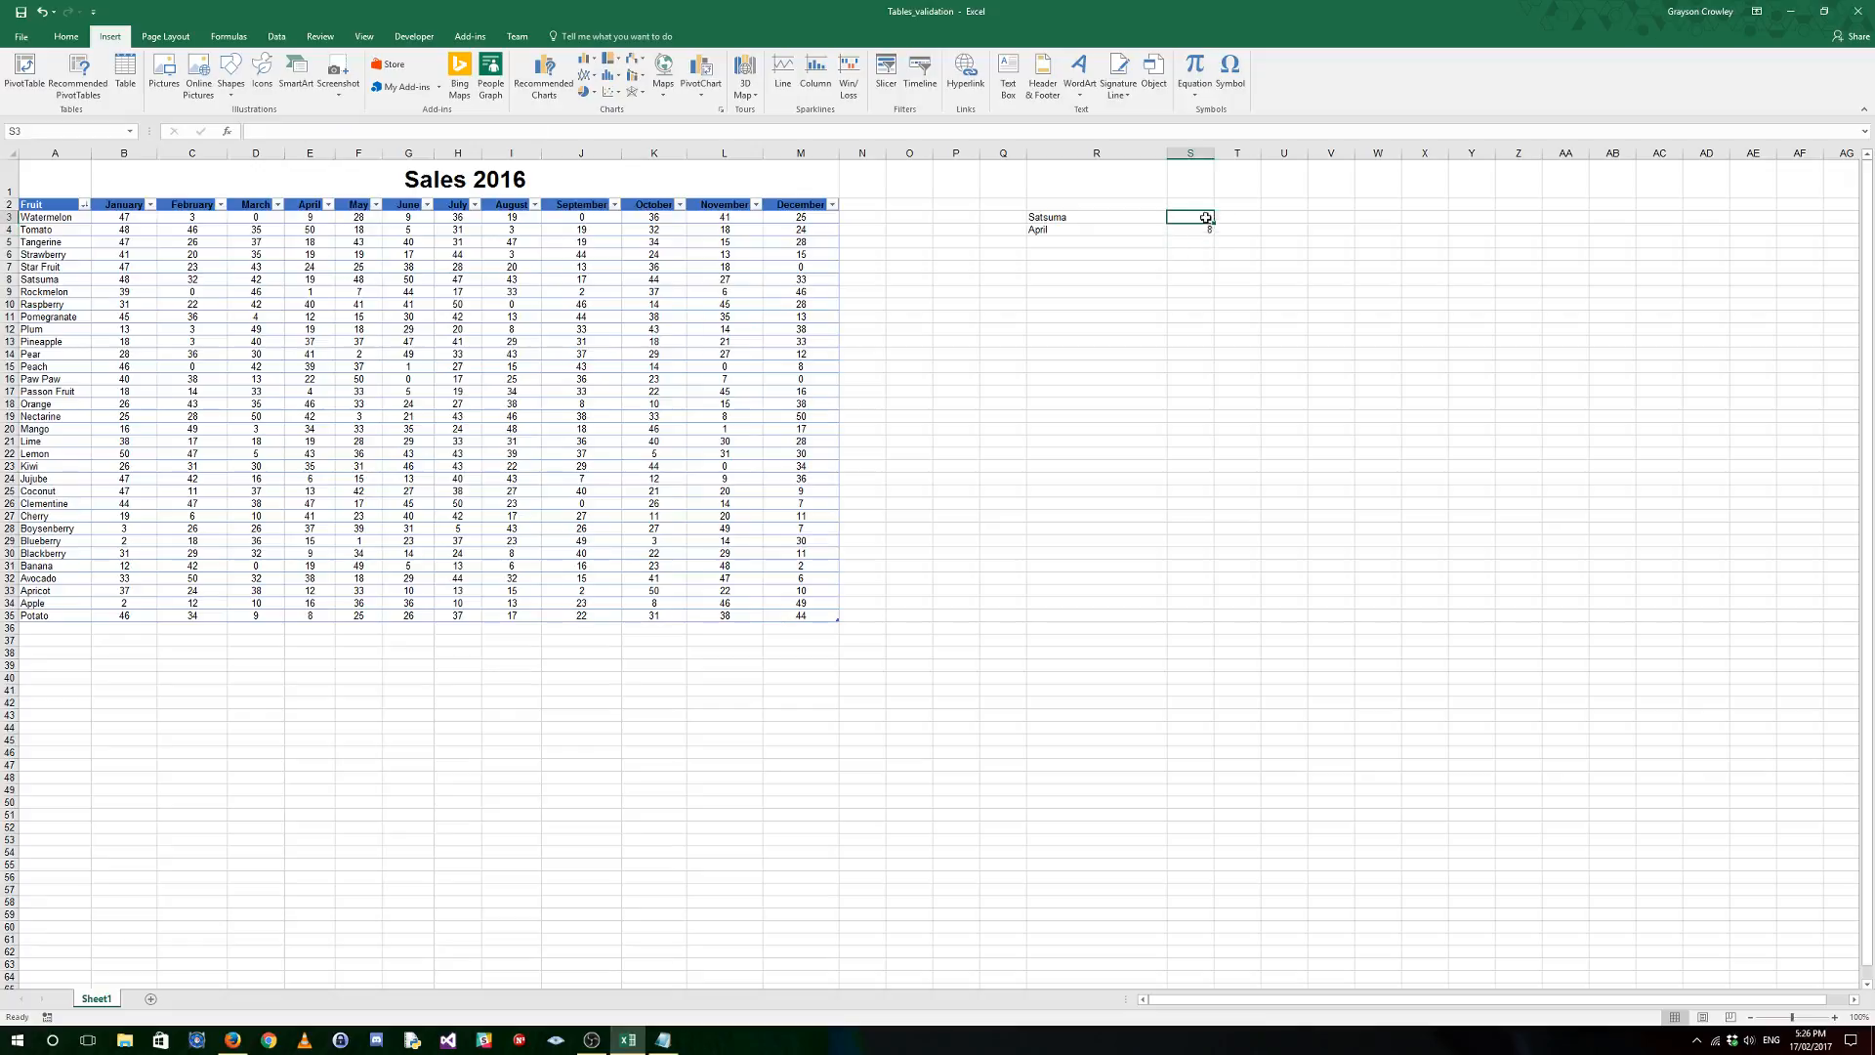
{"action": "left_click", "coordinate": [1205, 232]}
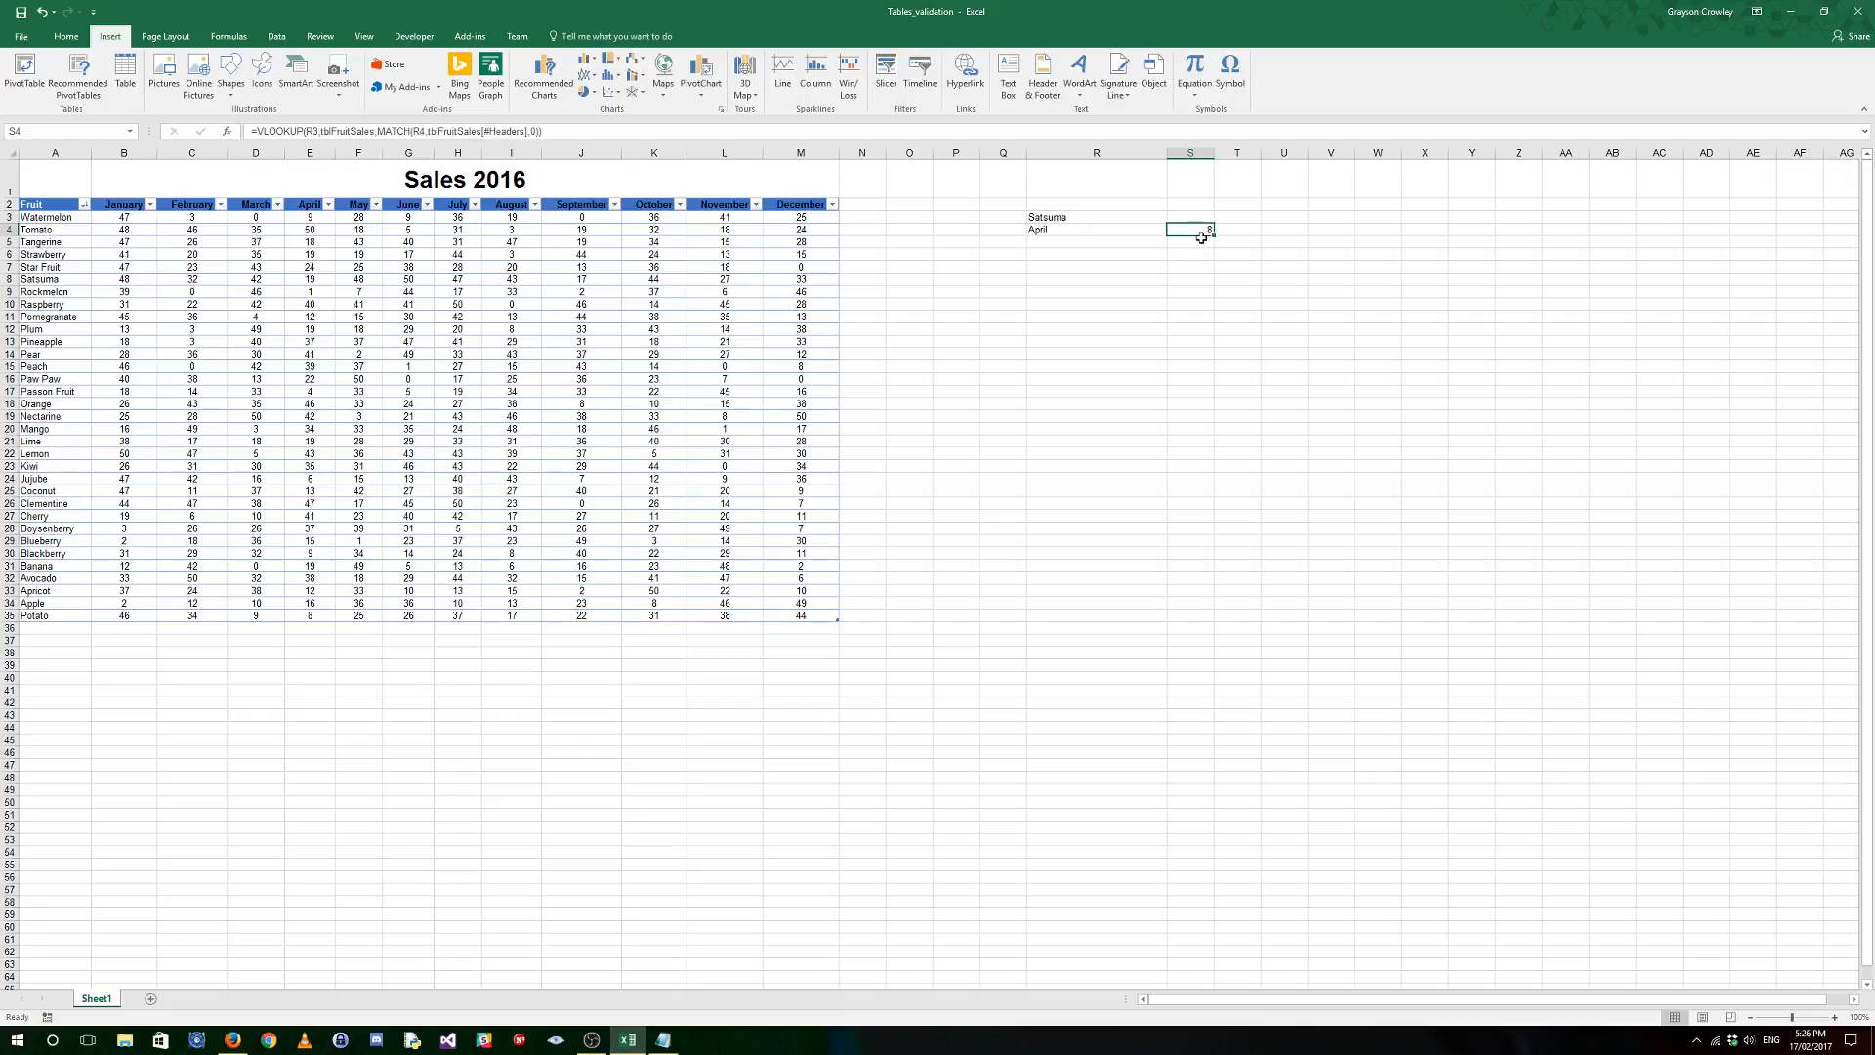
{"action": "left_click_drag", "start_coordinate": [1202, 235], "coordinate": [1213, 273]}
Step: Enter =MATCH(R3,tblFruitSales[[#All],[Fruit]],0) in S3 to find the fruit's position in the Fruit column, header included
{"action": "left_click", "coordinate": [1208, 217]}
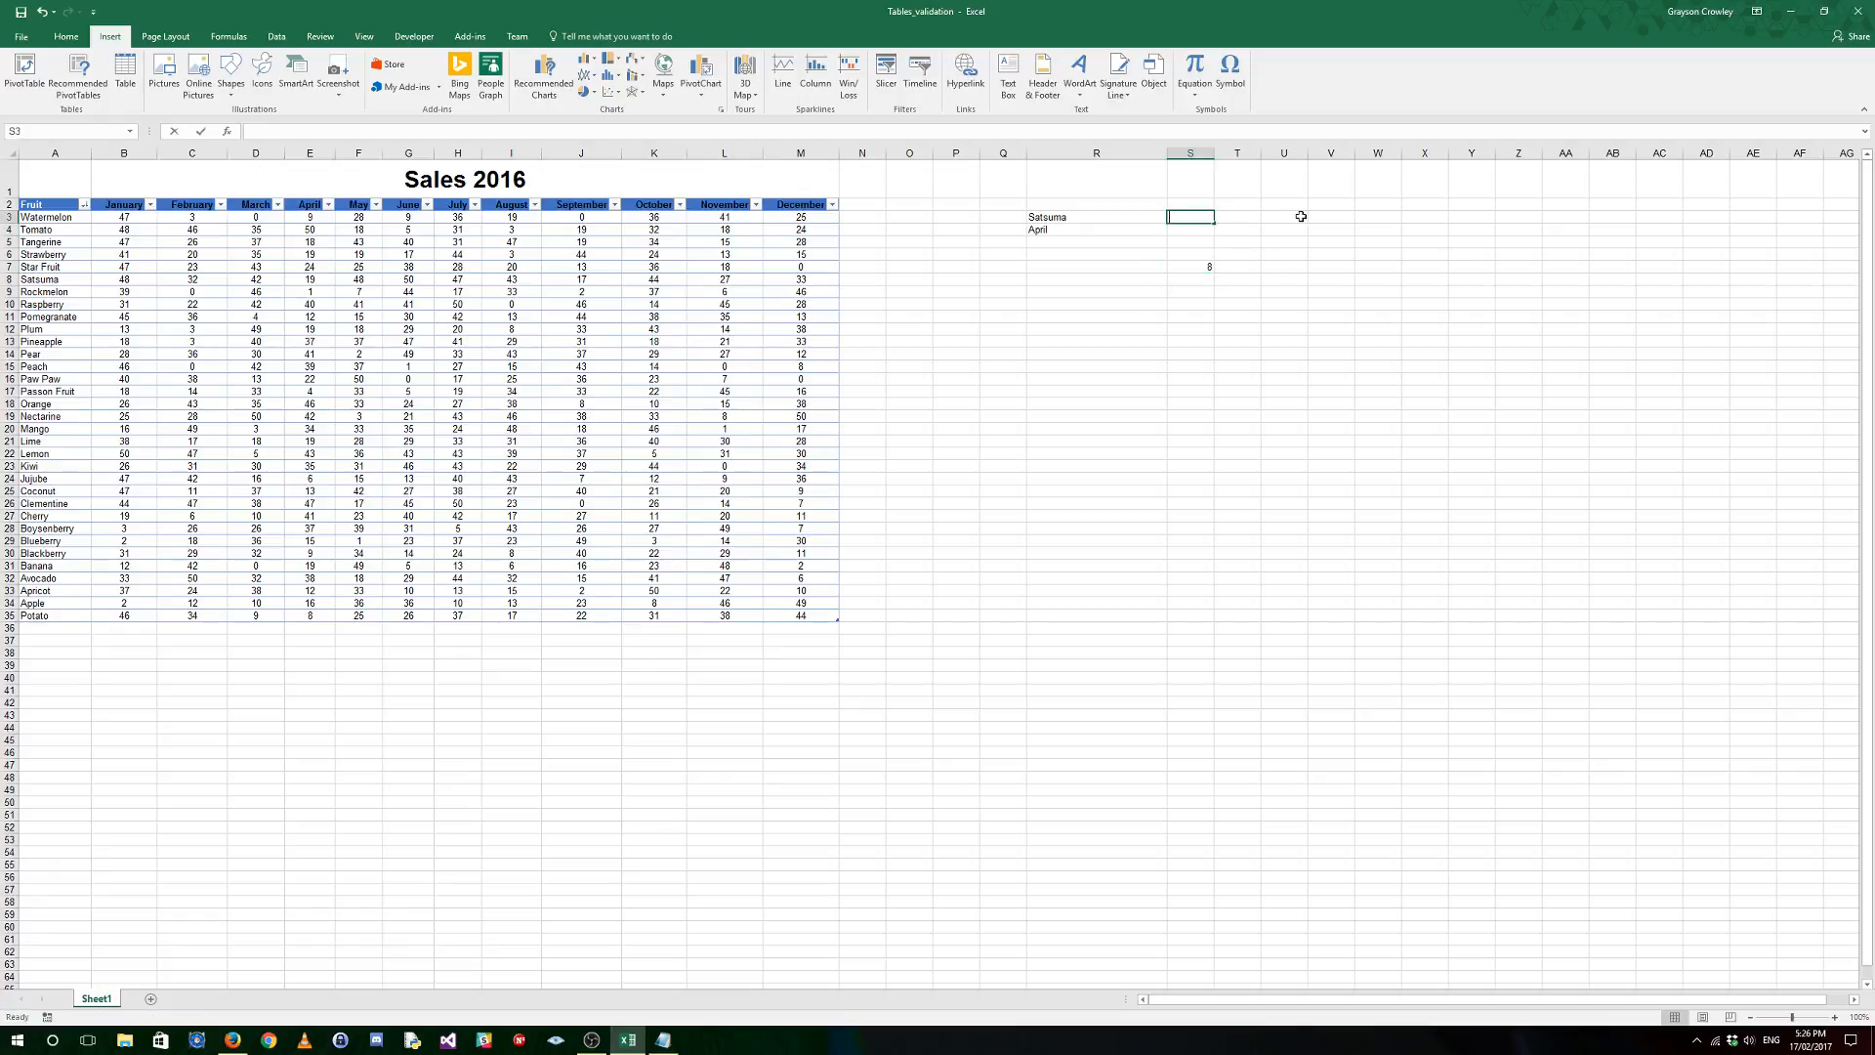
{"action": "type", "text": "=match"}
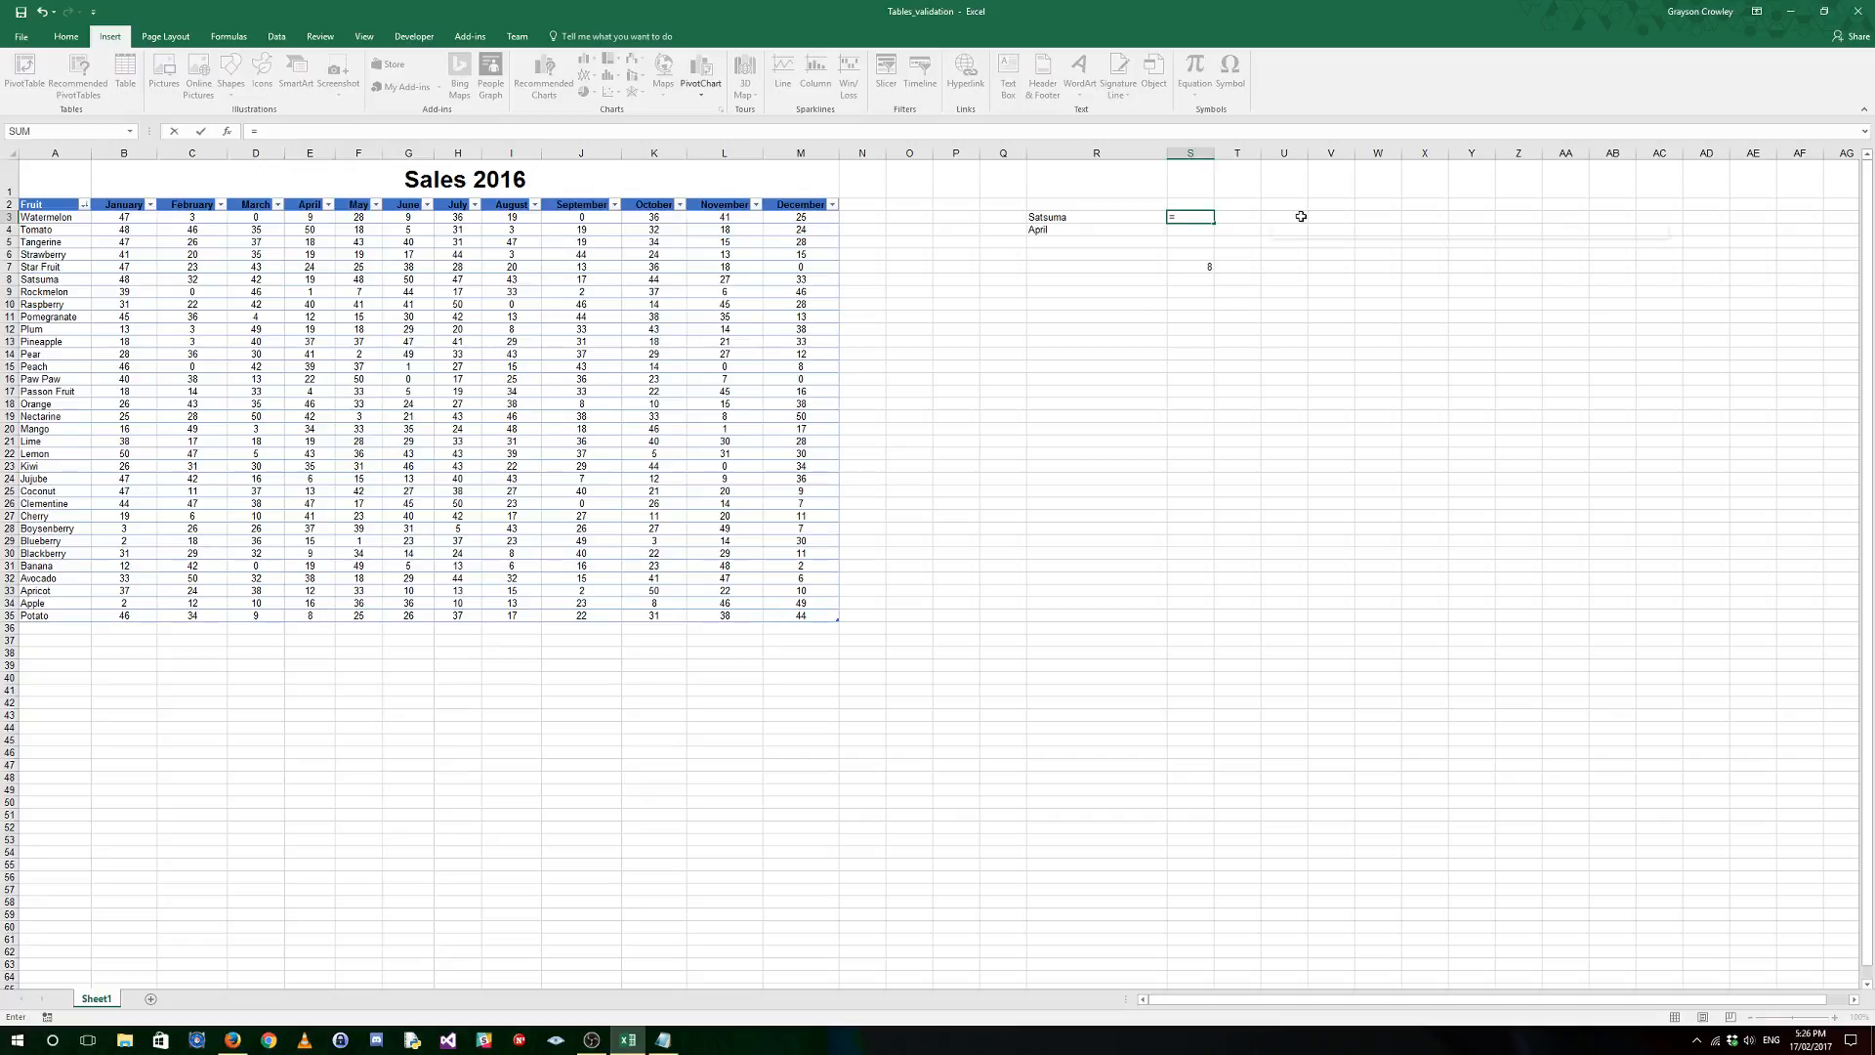
{"action": "type", "text": "("}
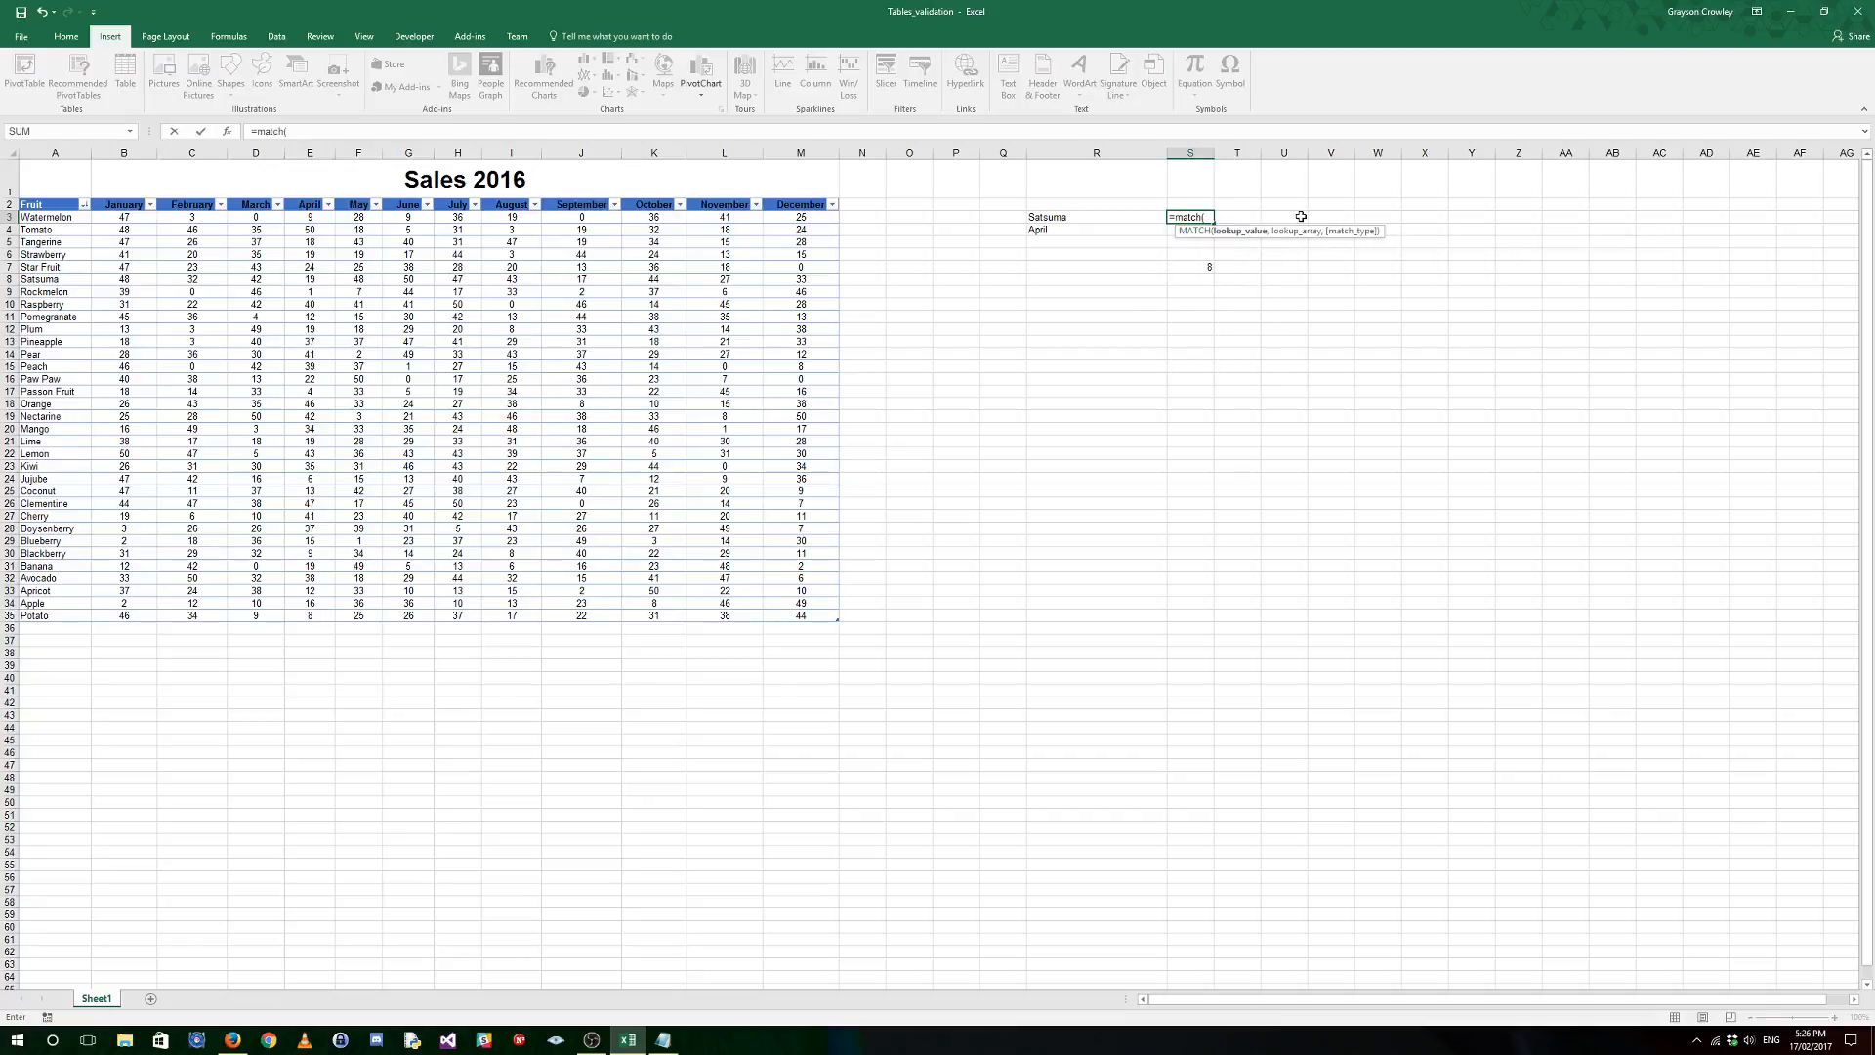
{"action": "left_click", "coordinate": [1120, 216]}
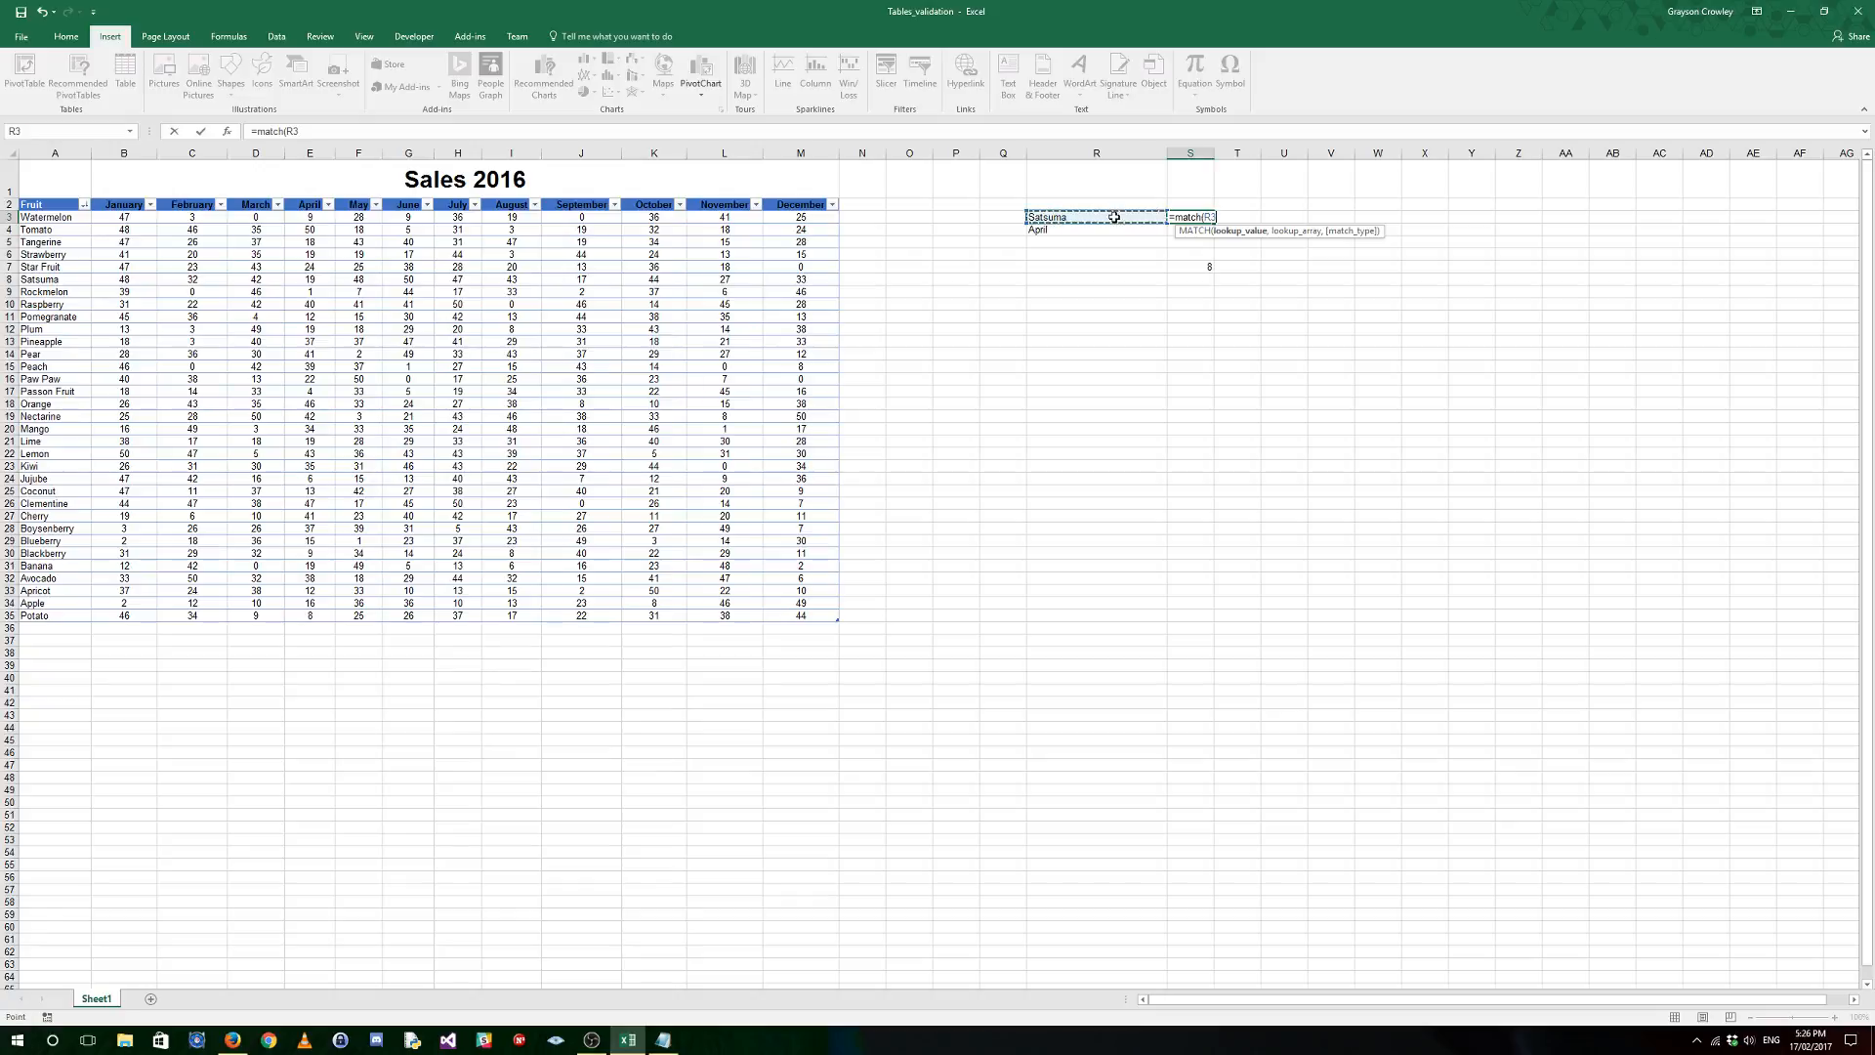
{"action": "type", "text": ","}
{"action": "left_click_drag", "start_coordinate": [39, 204], "coordinate": [45, 616]}
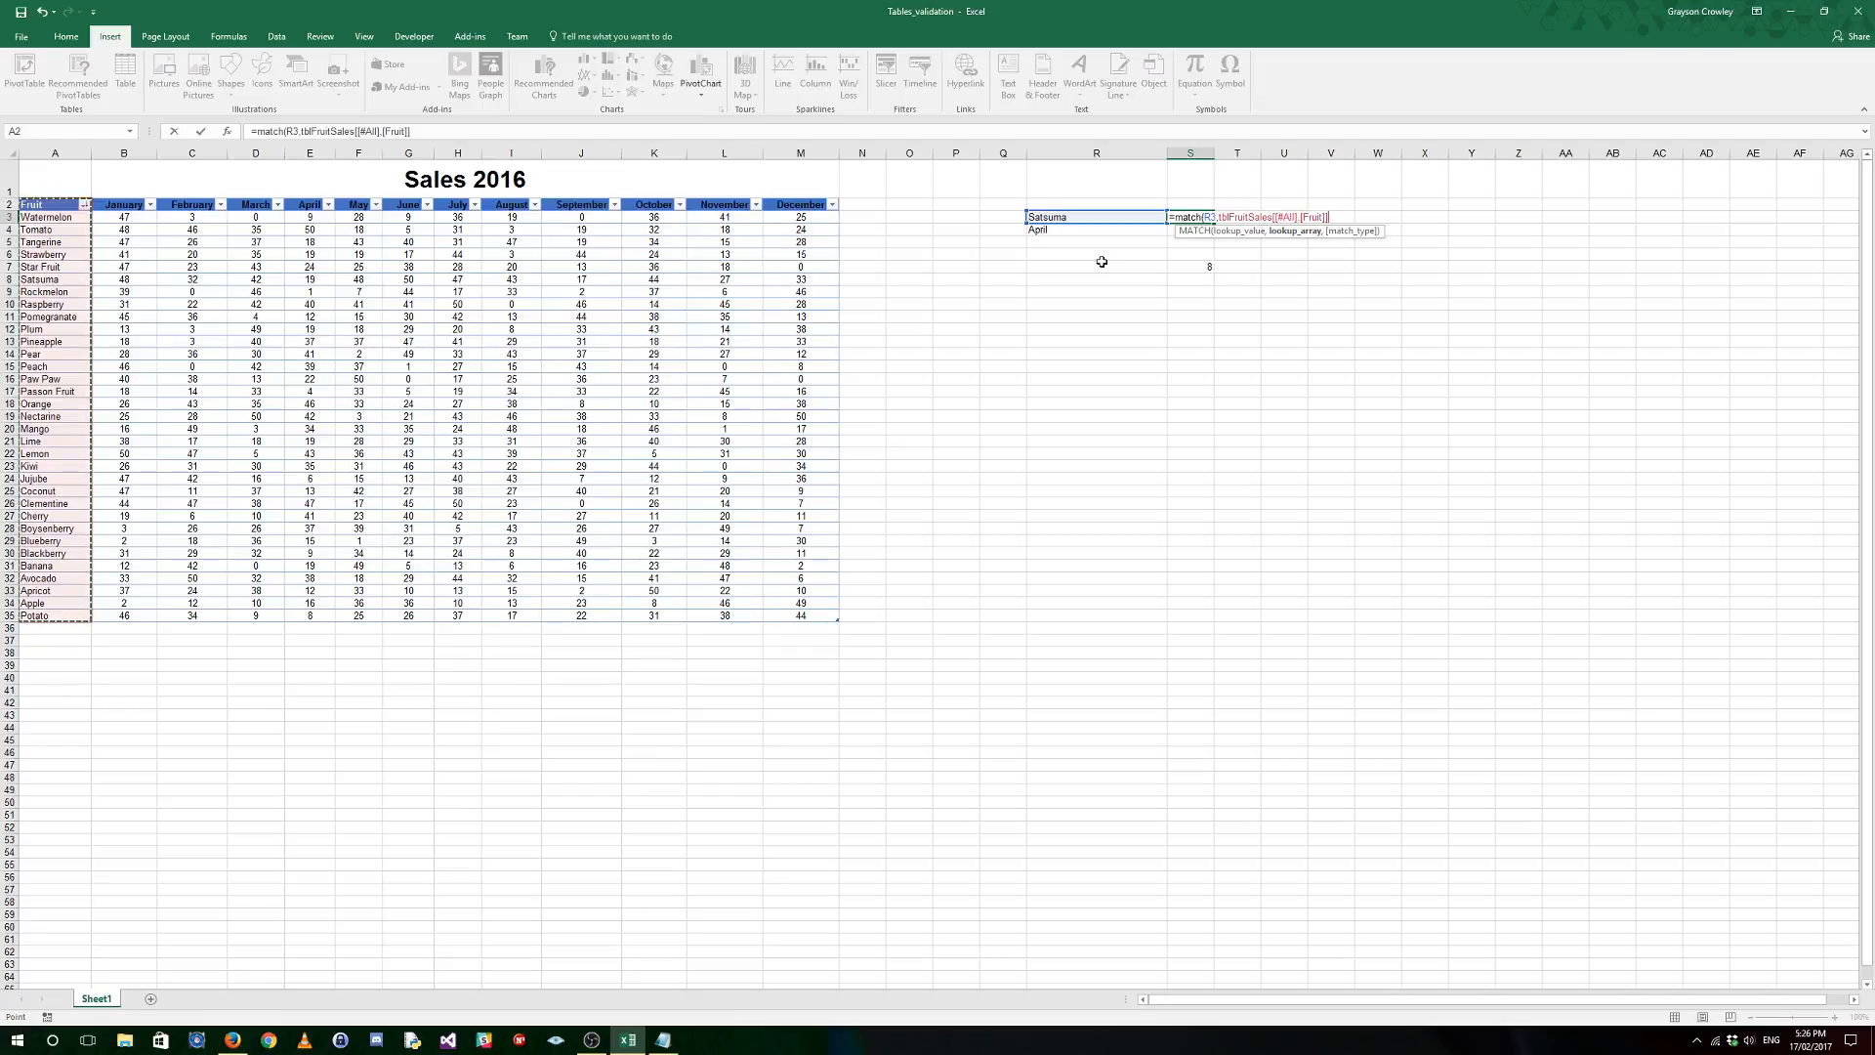
{"action": "type", "text": ","}
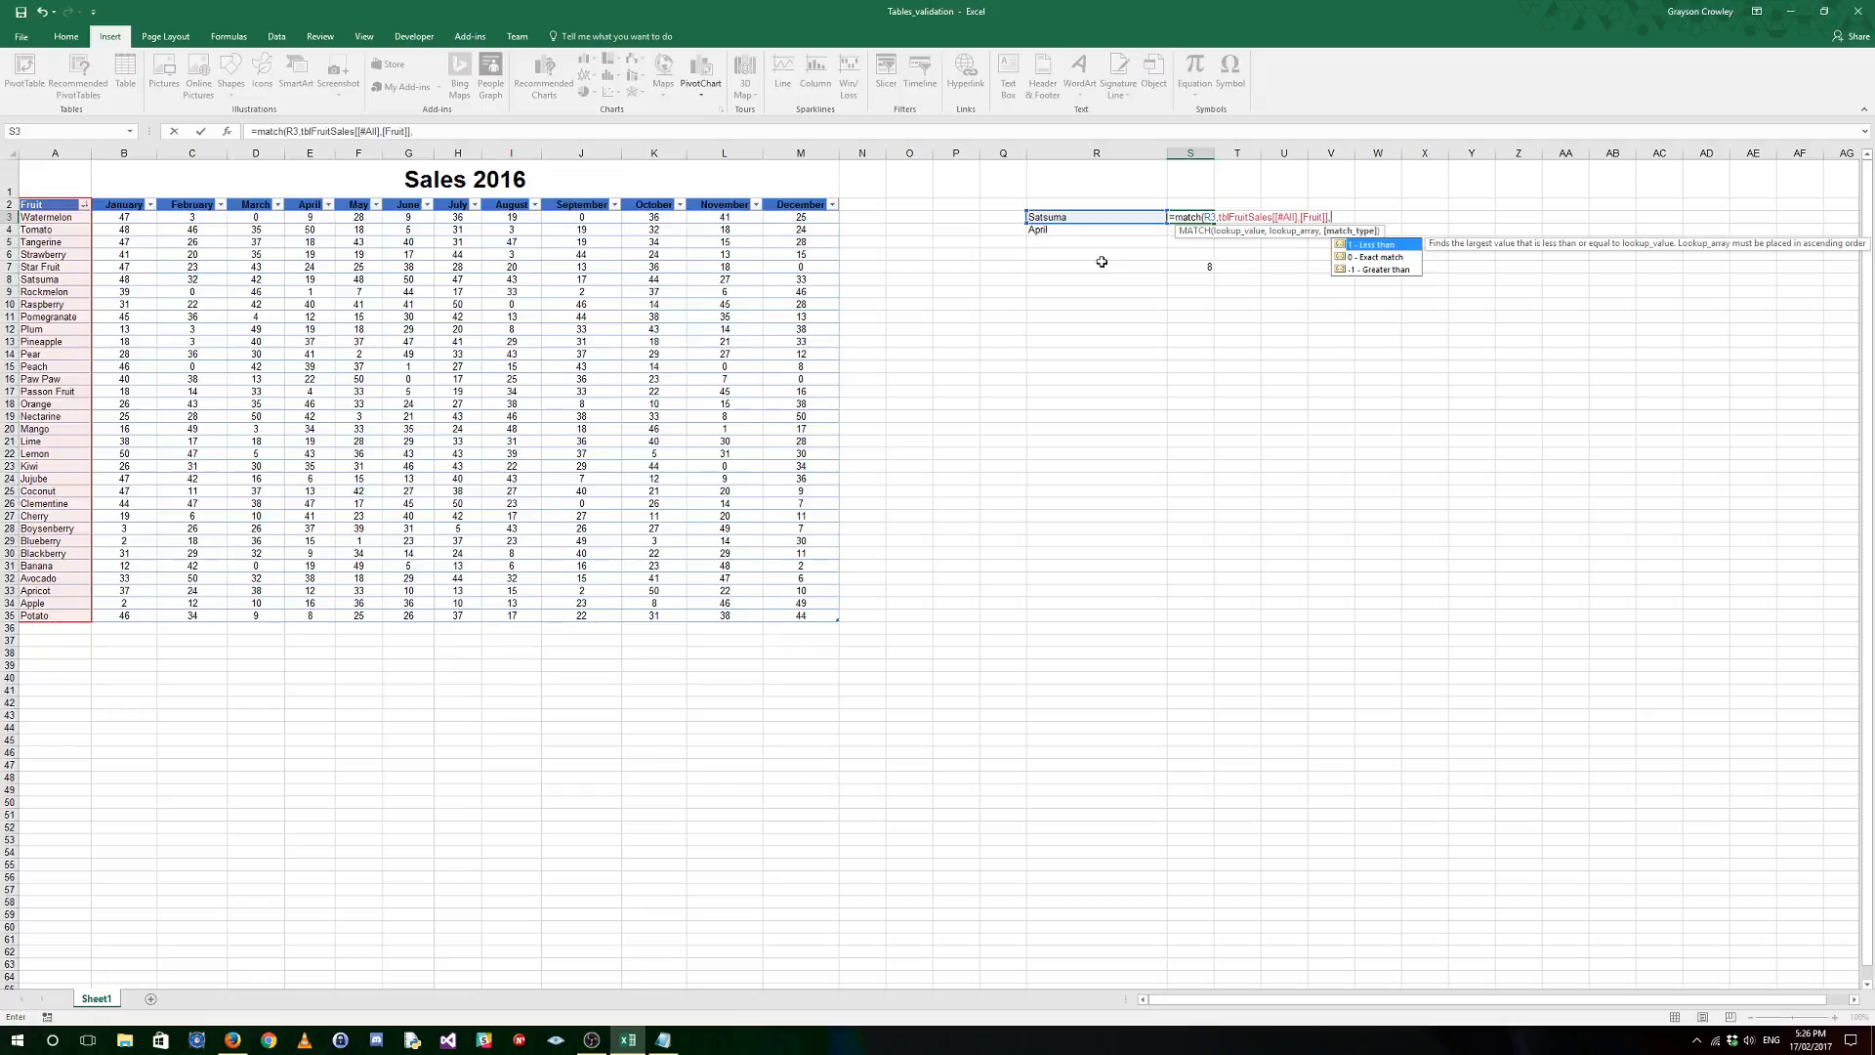
{"action": "type", "text": "0)"}
{"action": "key", "text": "Return"}
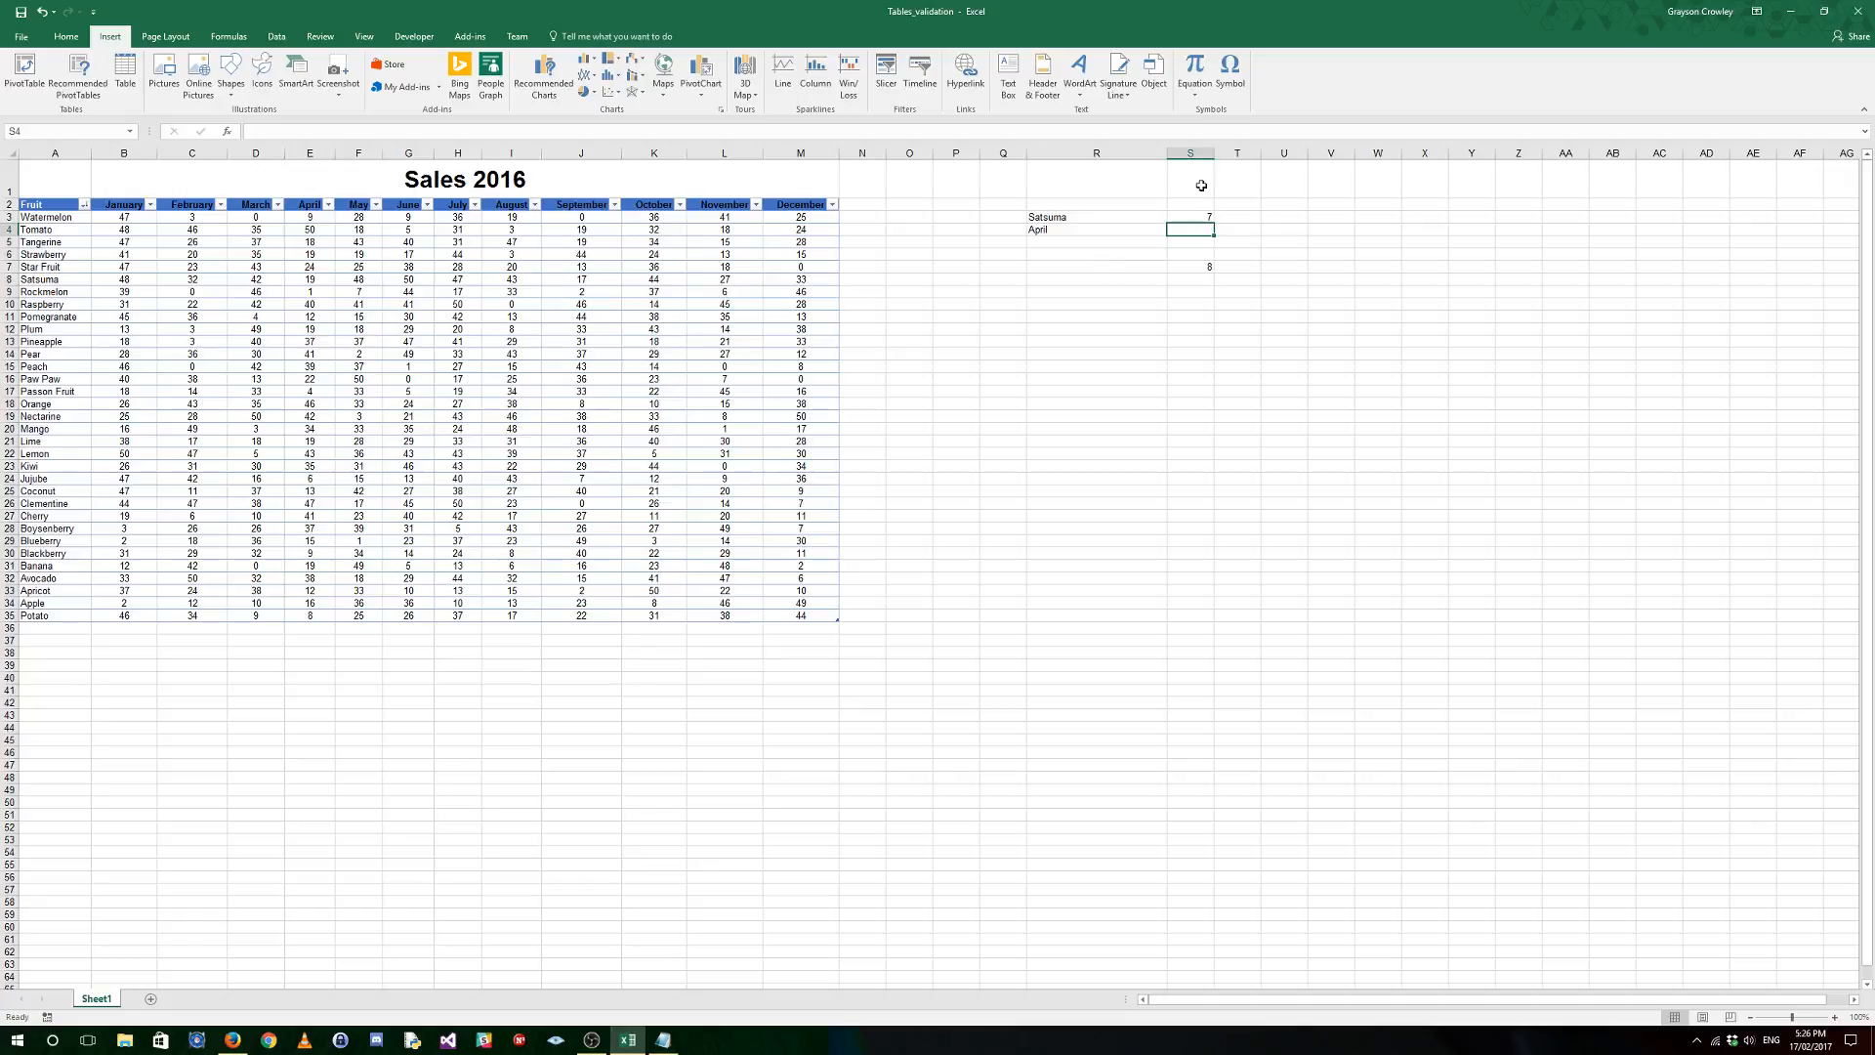
Step: Check the MATCH result in S3 by counting the cells from the Fruit header down to Satsuma
{"action": "left_click", "coordinate": [1198, 217]}
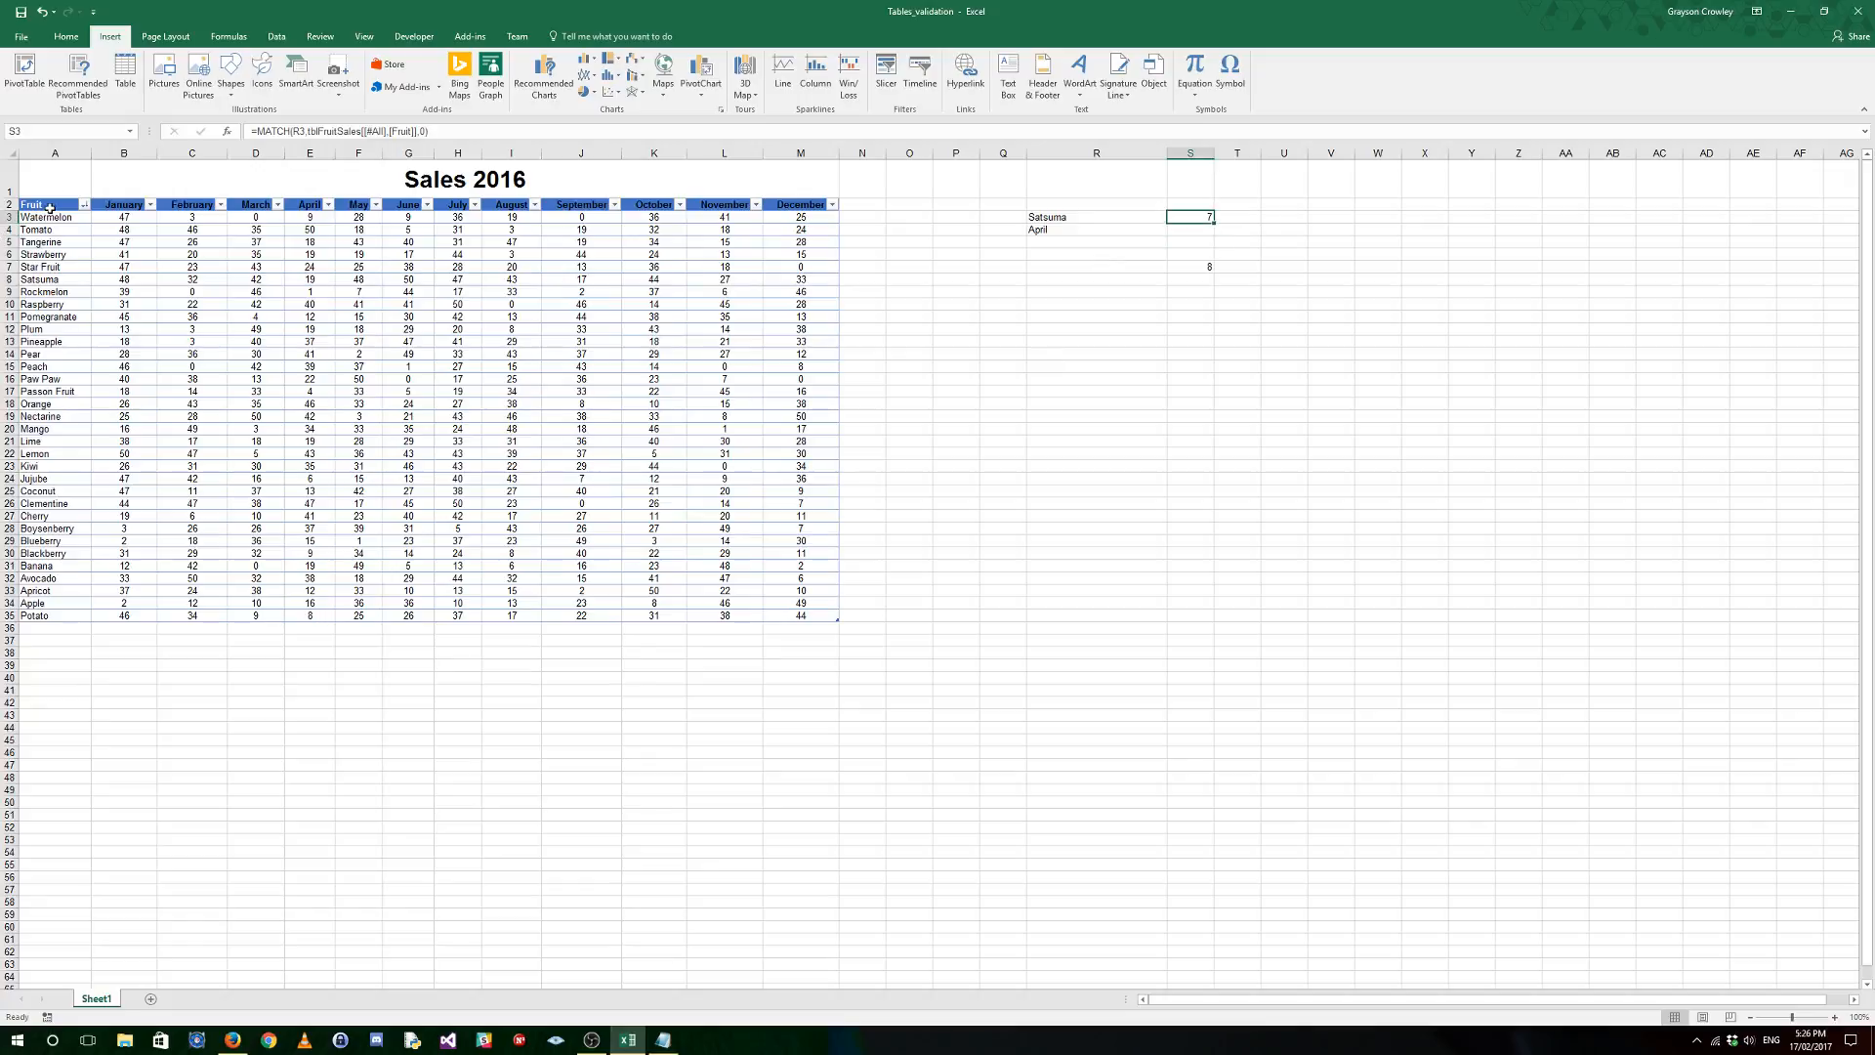
{"action": "left_click_drag", "start_coordinate": [48, 208], "coordinate": [49, 214]}
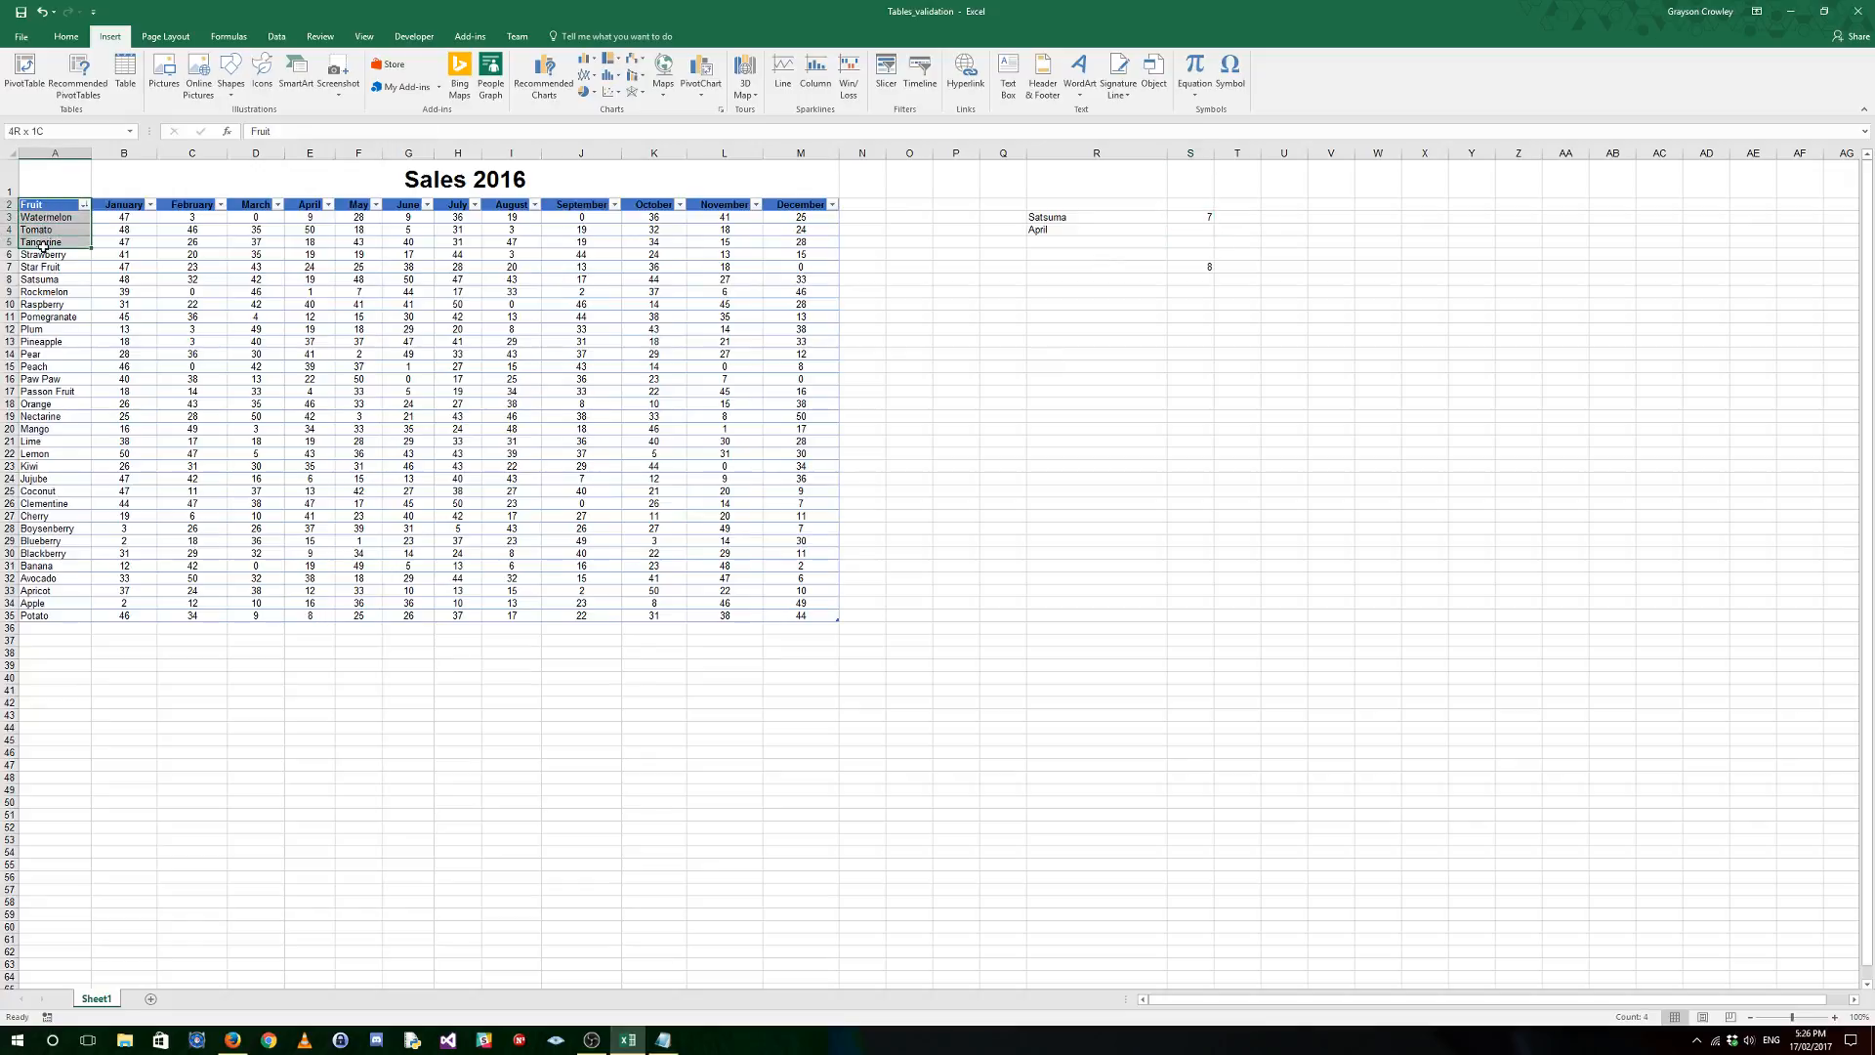
{"action": "left_click_drag", "start_coordinate": [42, 267], "coordinate": [42, 280]}
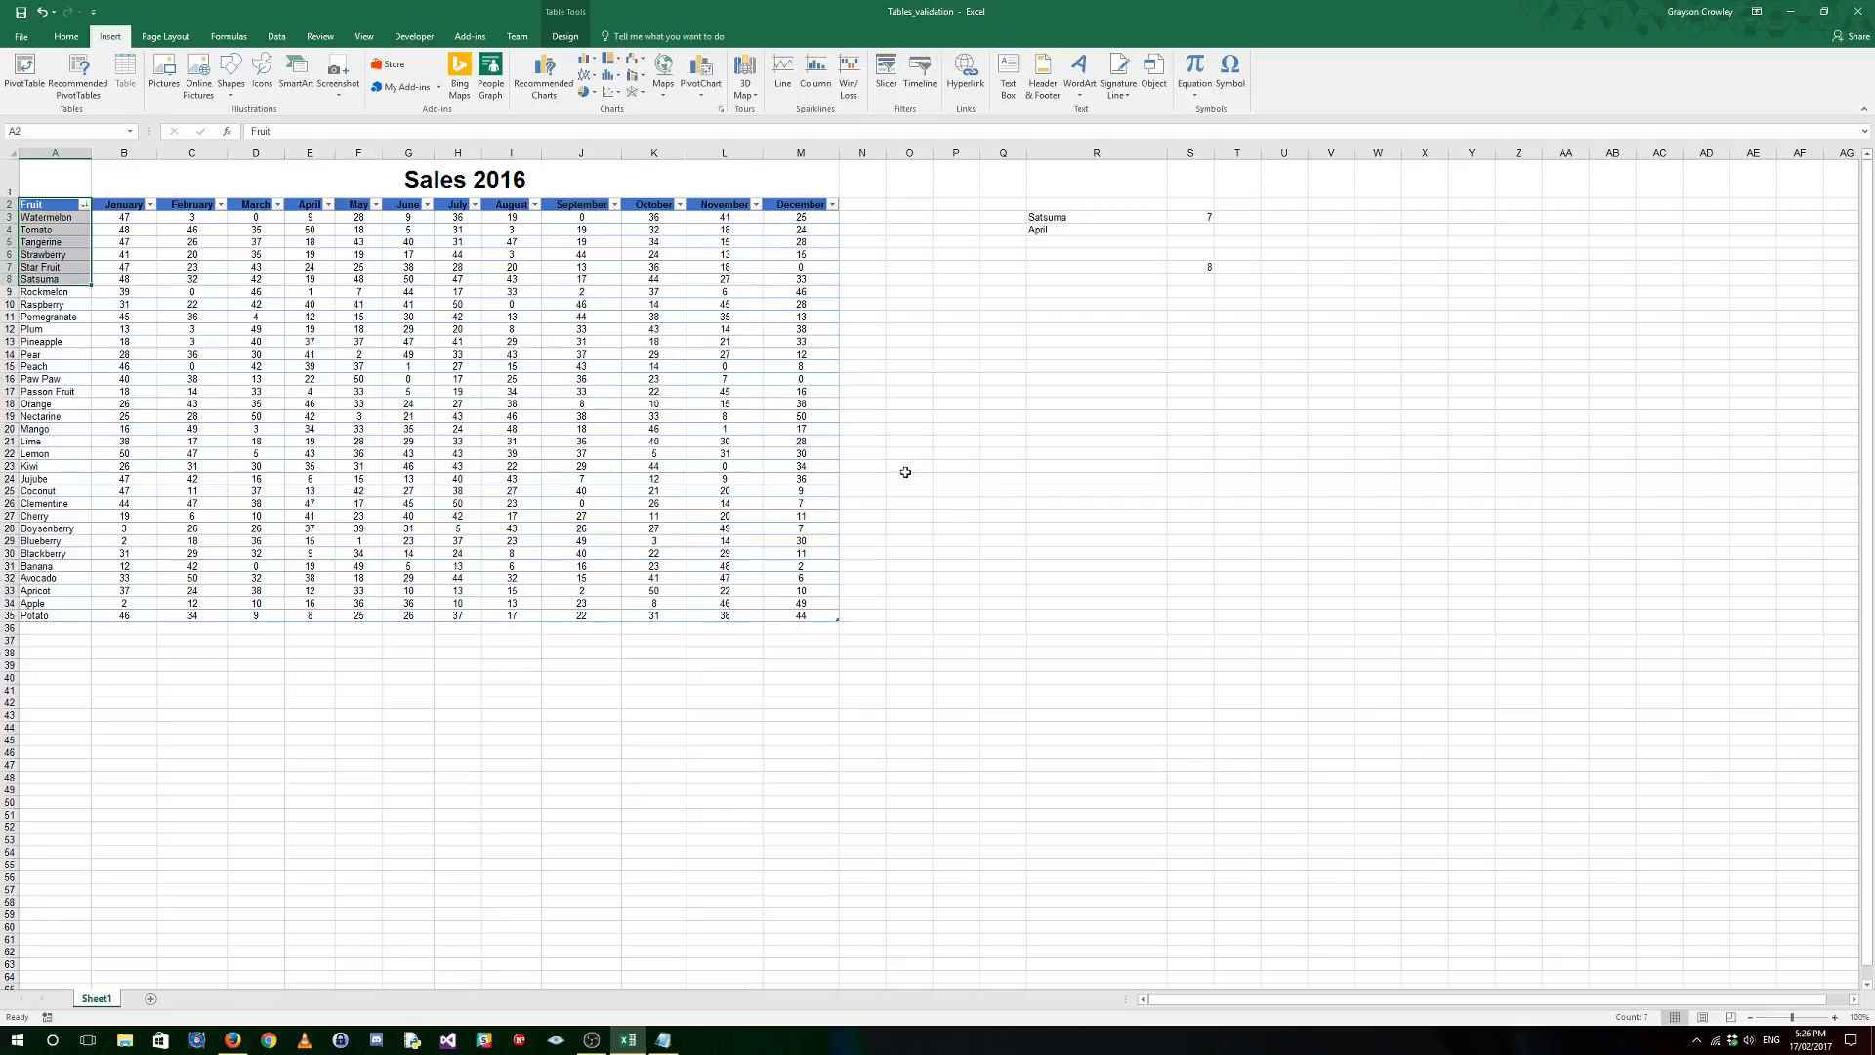
Step: Enter =MATCH(R4,tblFruitSales[#Headers],0) in S4 to find the month's position in the table's header row
{"action": "left_click", "coordinate": [1203, 228]}
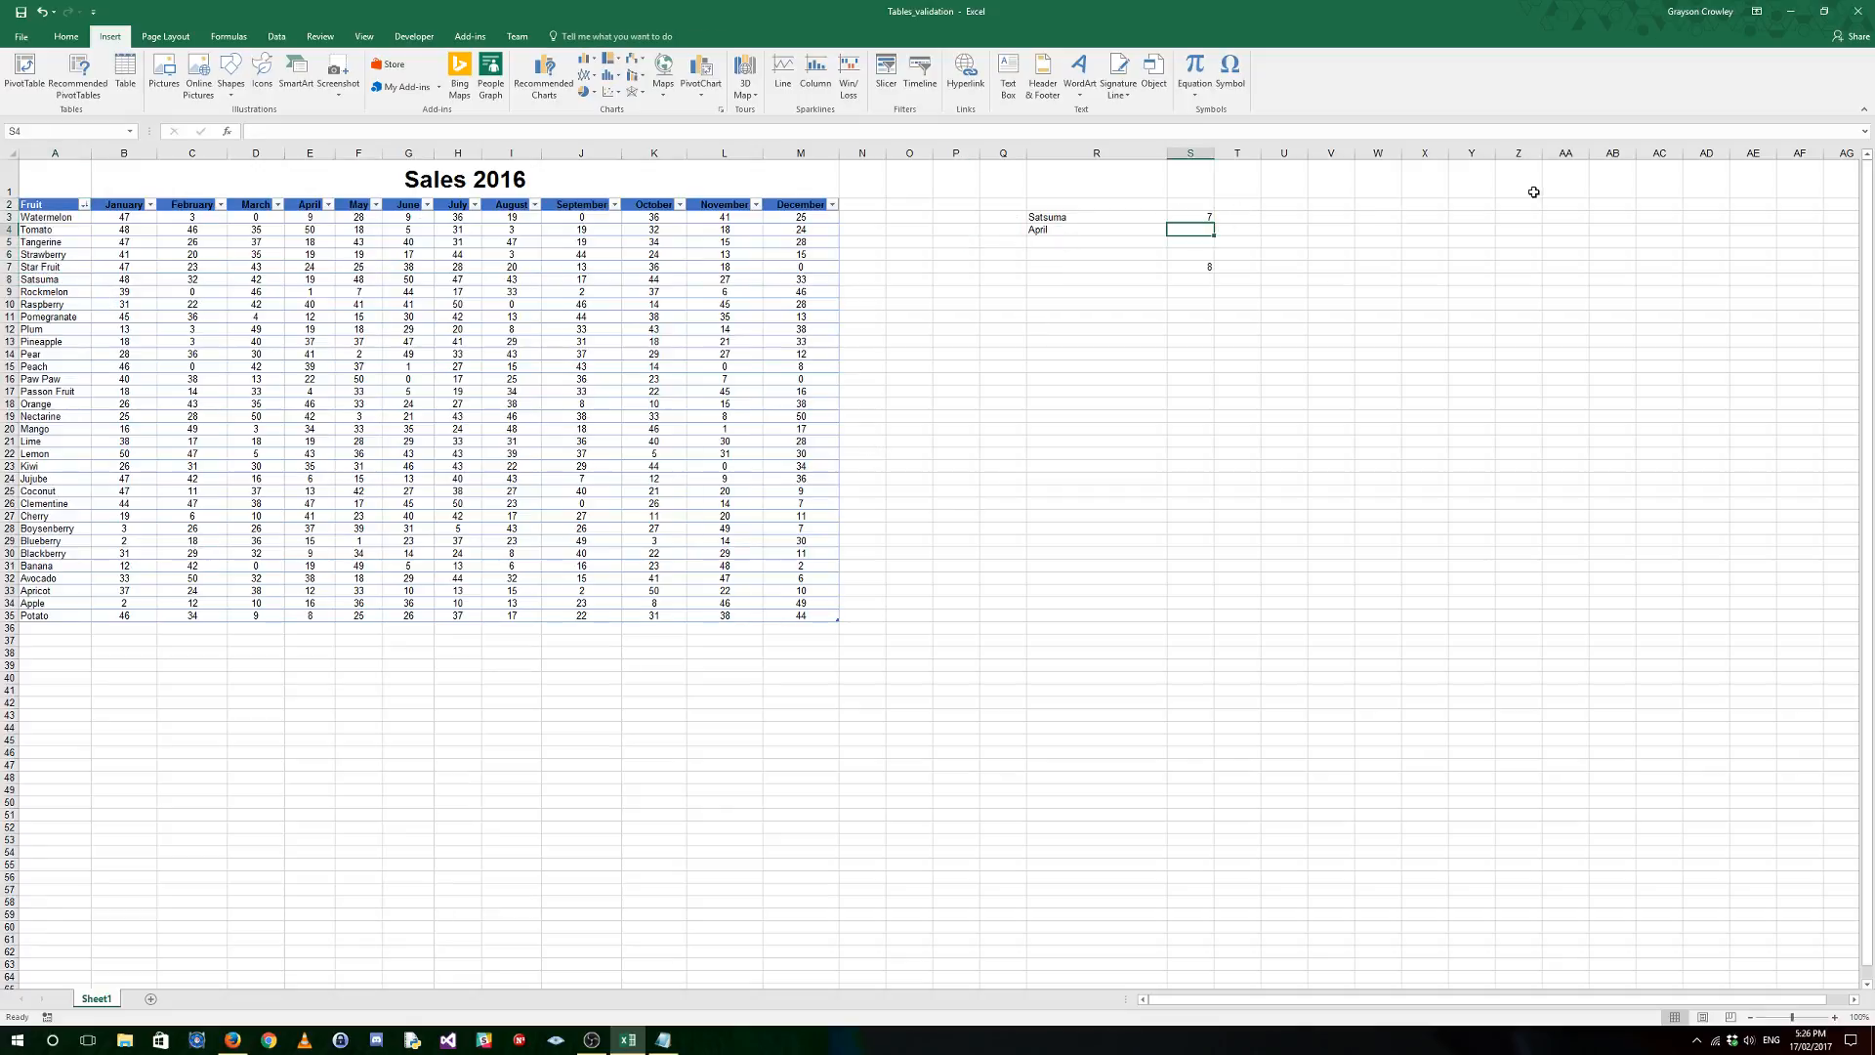
{"action": "type", "text": "=matc"}
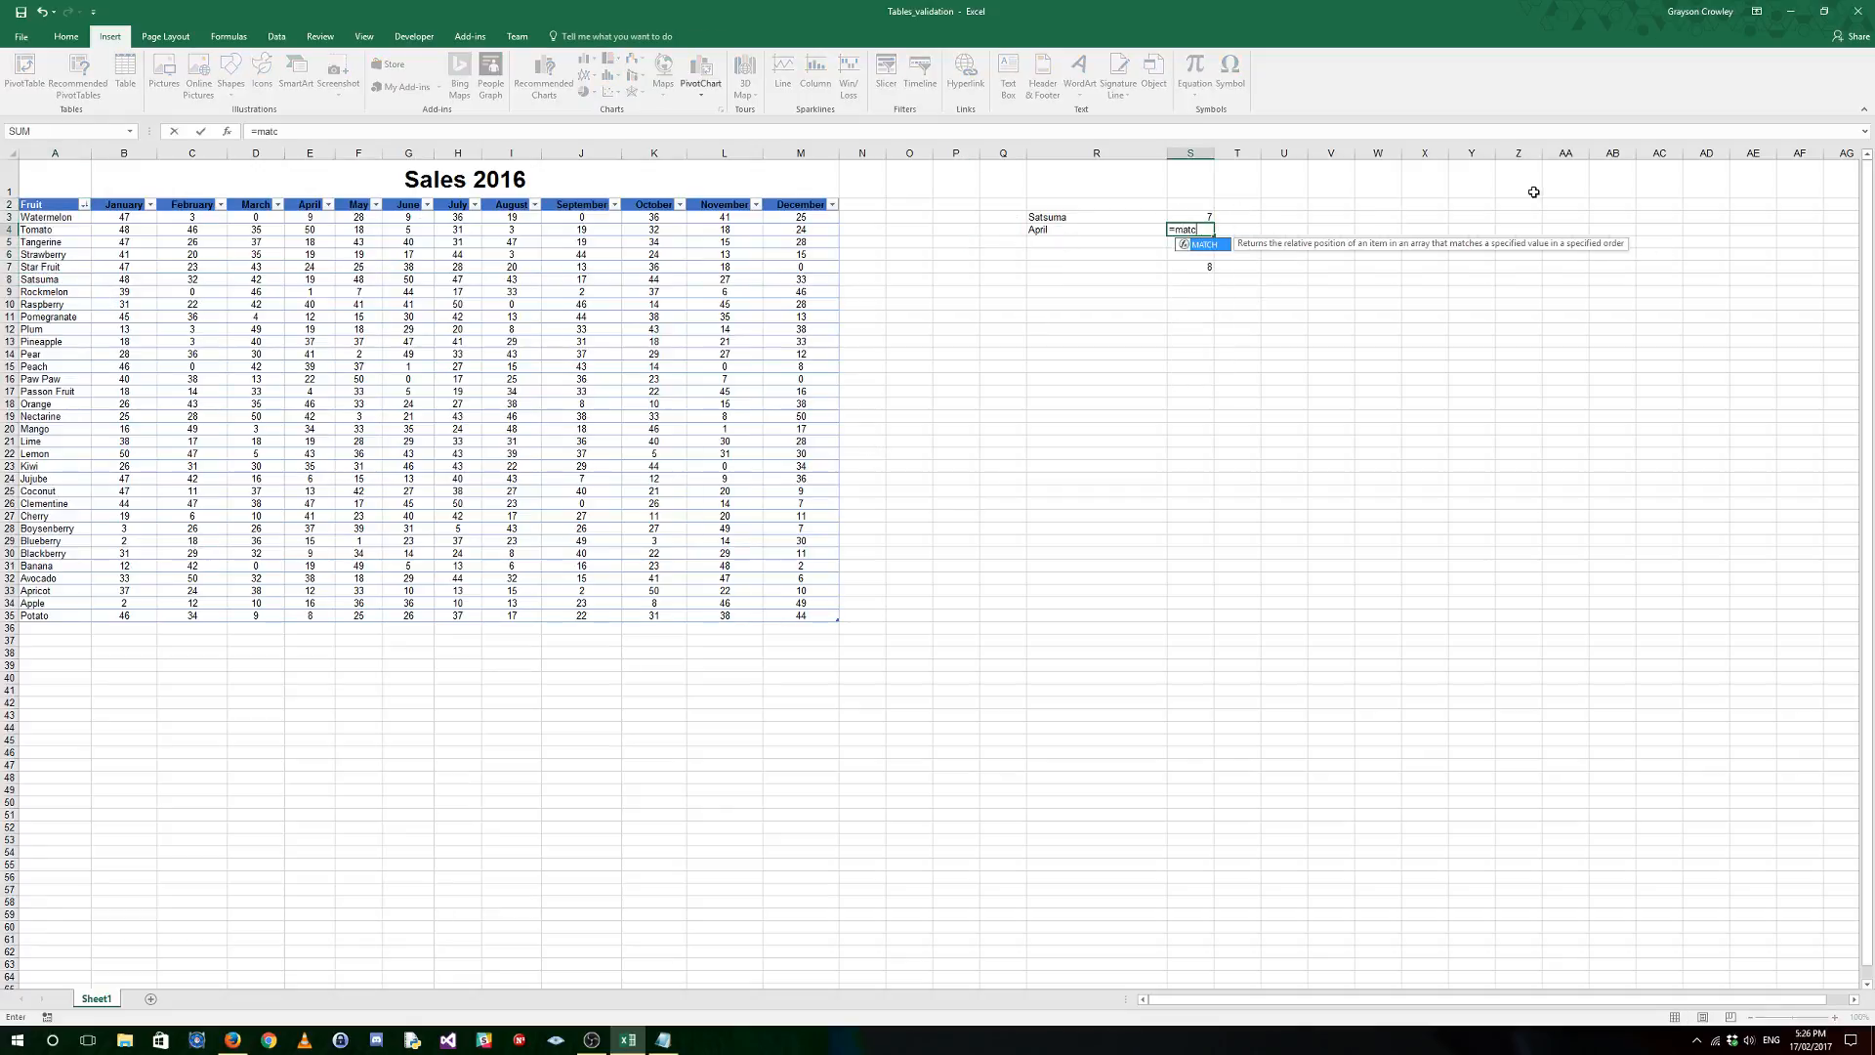
{"action": "type", "text": "h"}
{"action": "key", "text": "Tab"}
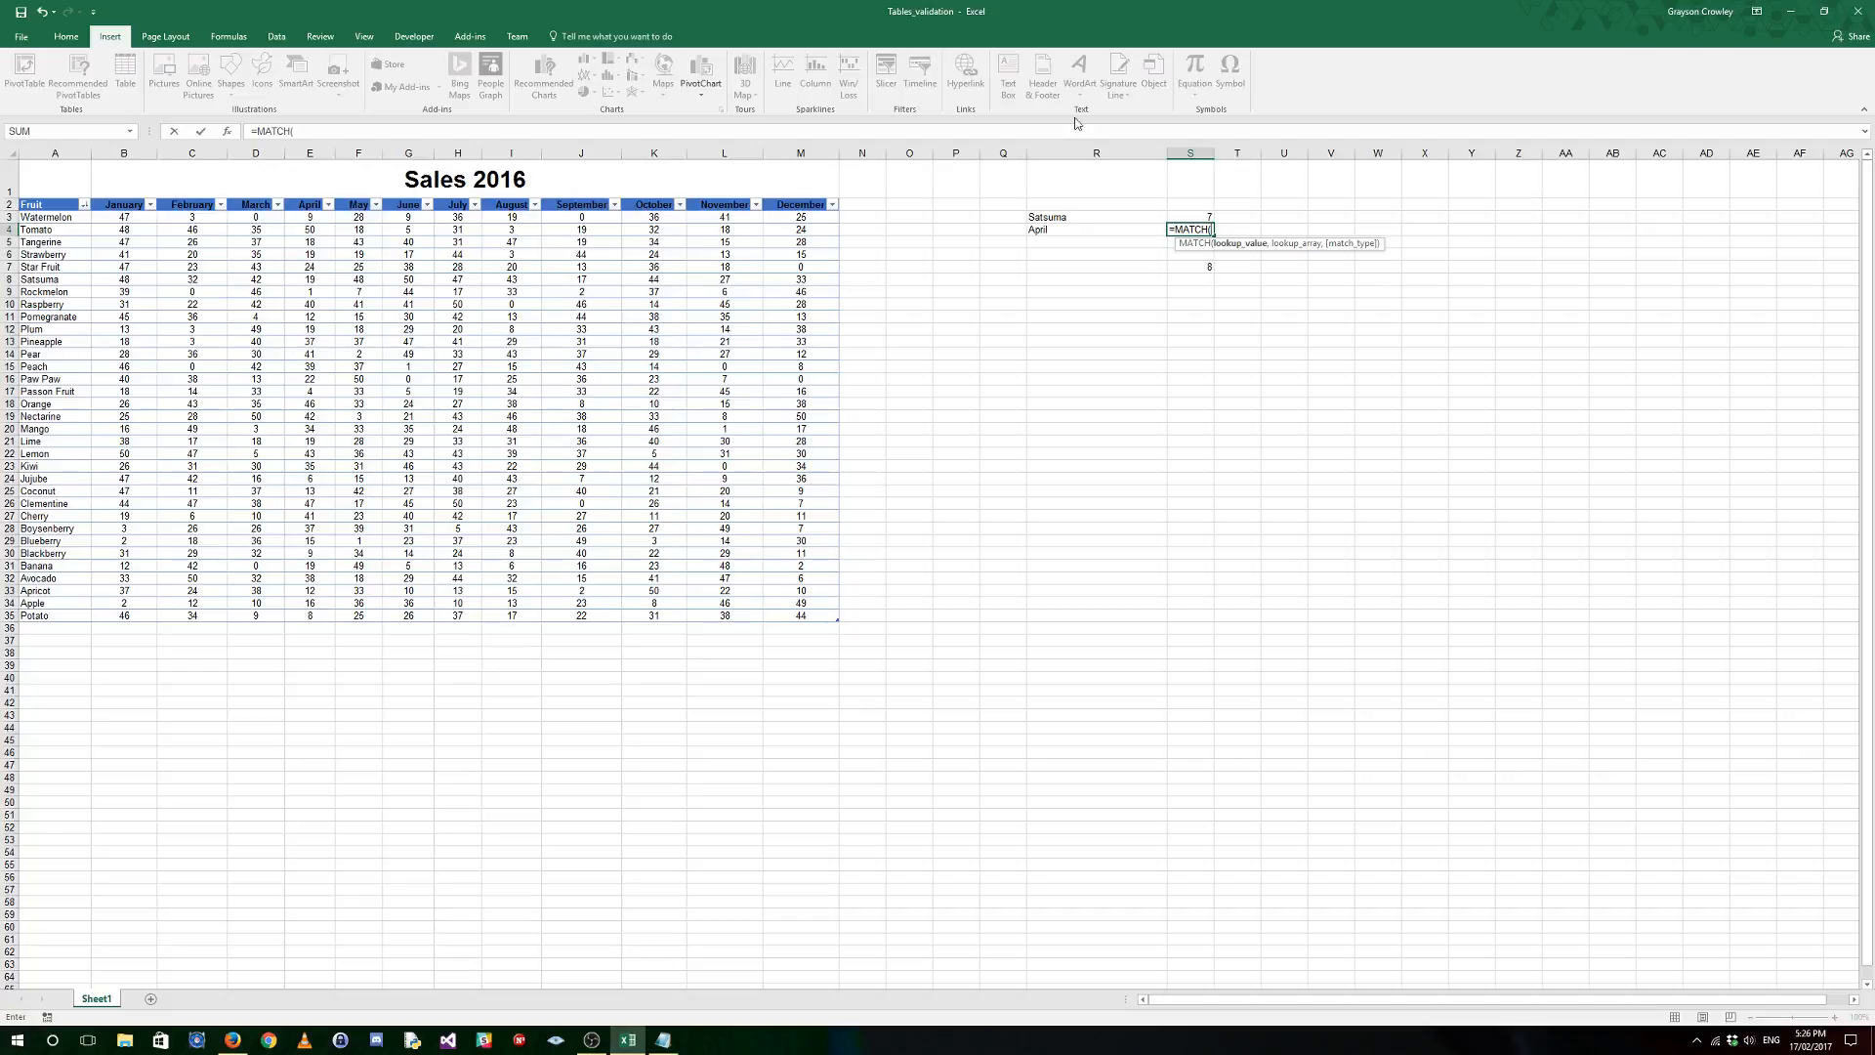
{"action": "left_click", "coordinate": [1084, 228]}
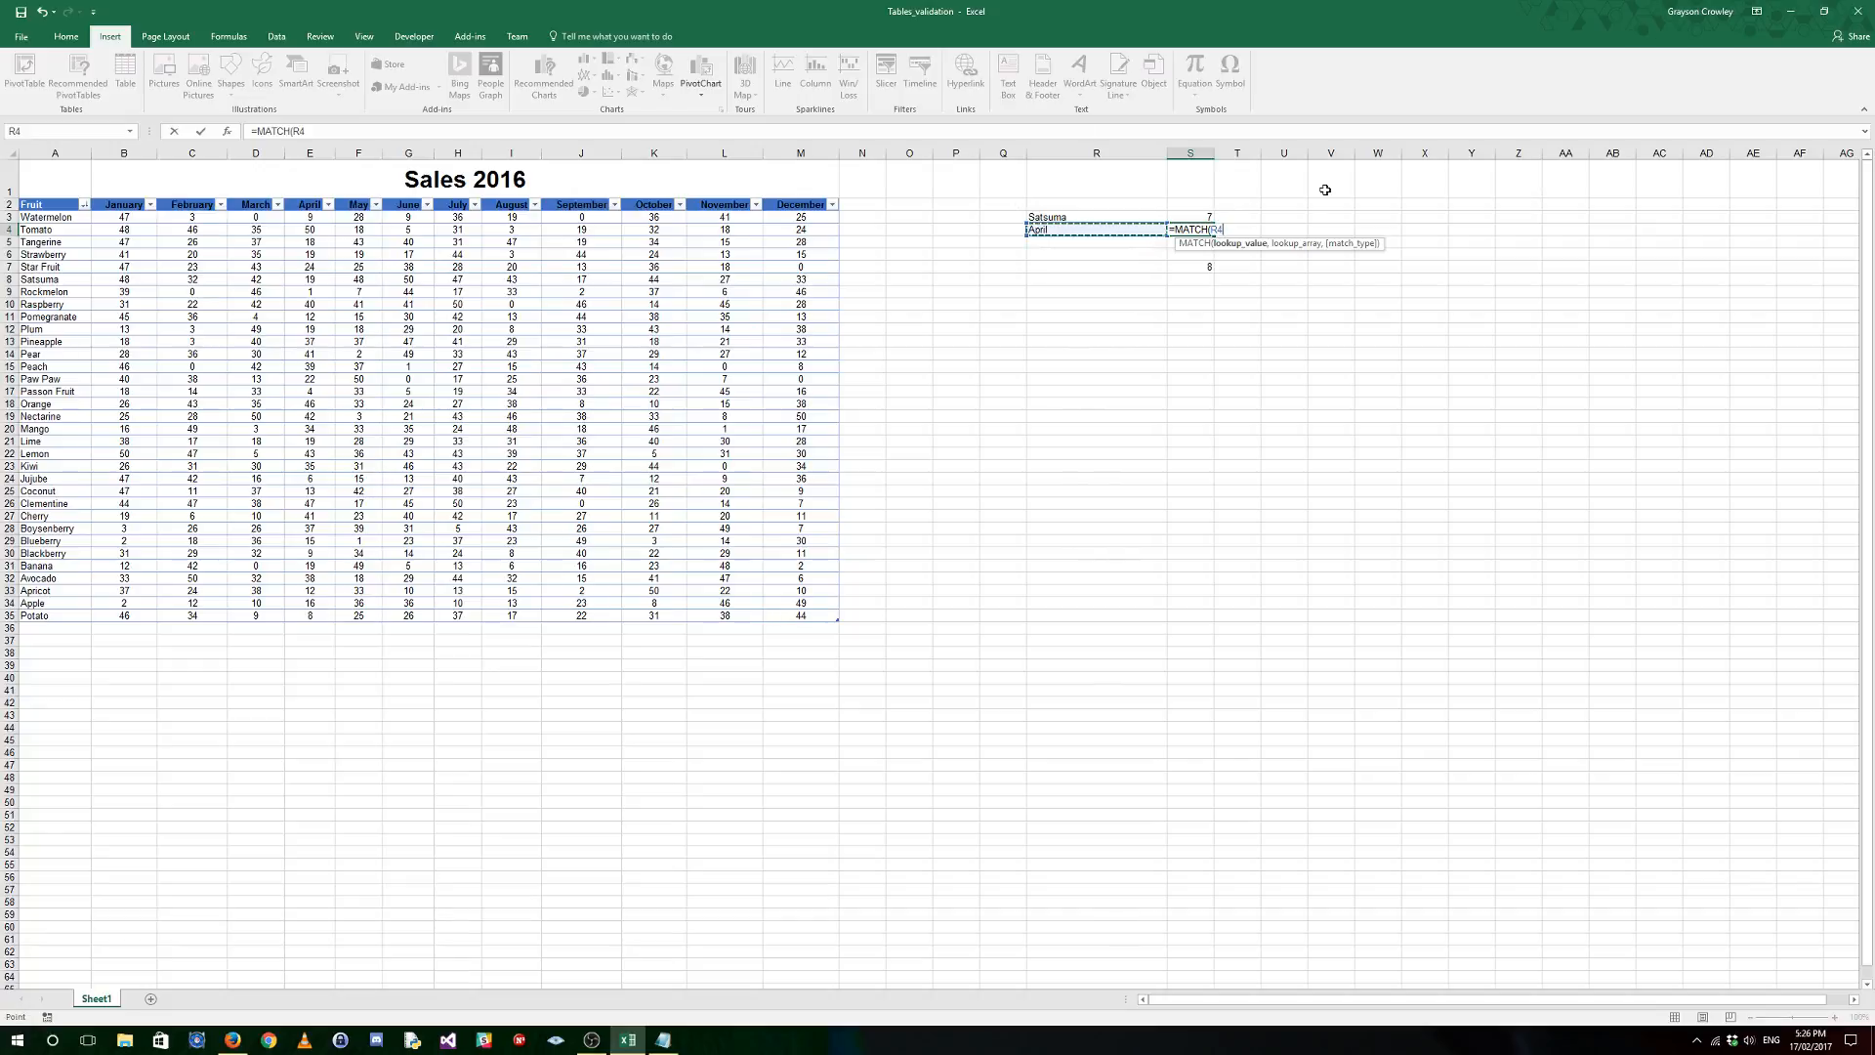
{"action": "type", "text": ","}
{"action": "left_click_drag", "start_coordinate": [54, 204], "coordinate": [791, 204]}
{"action": "type", "text": ","}
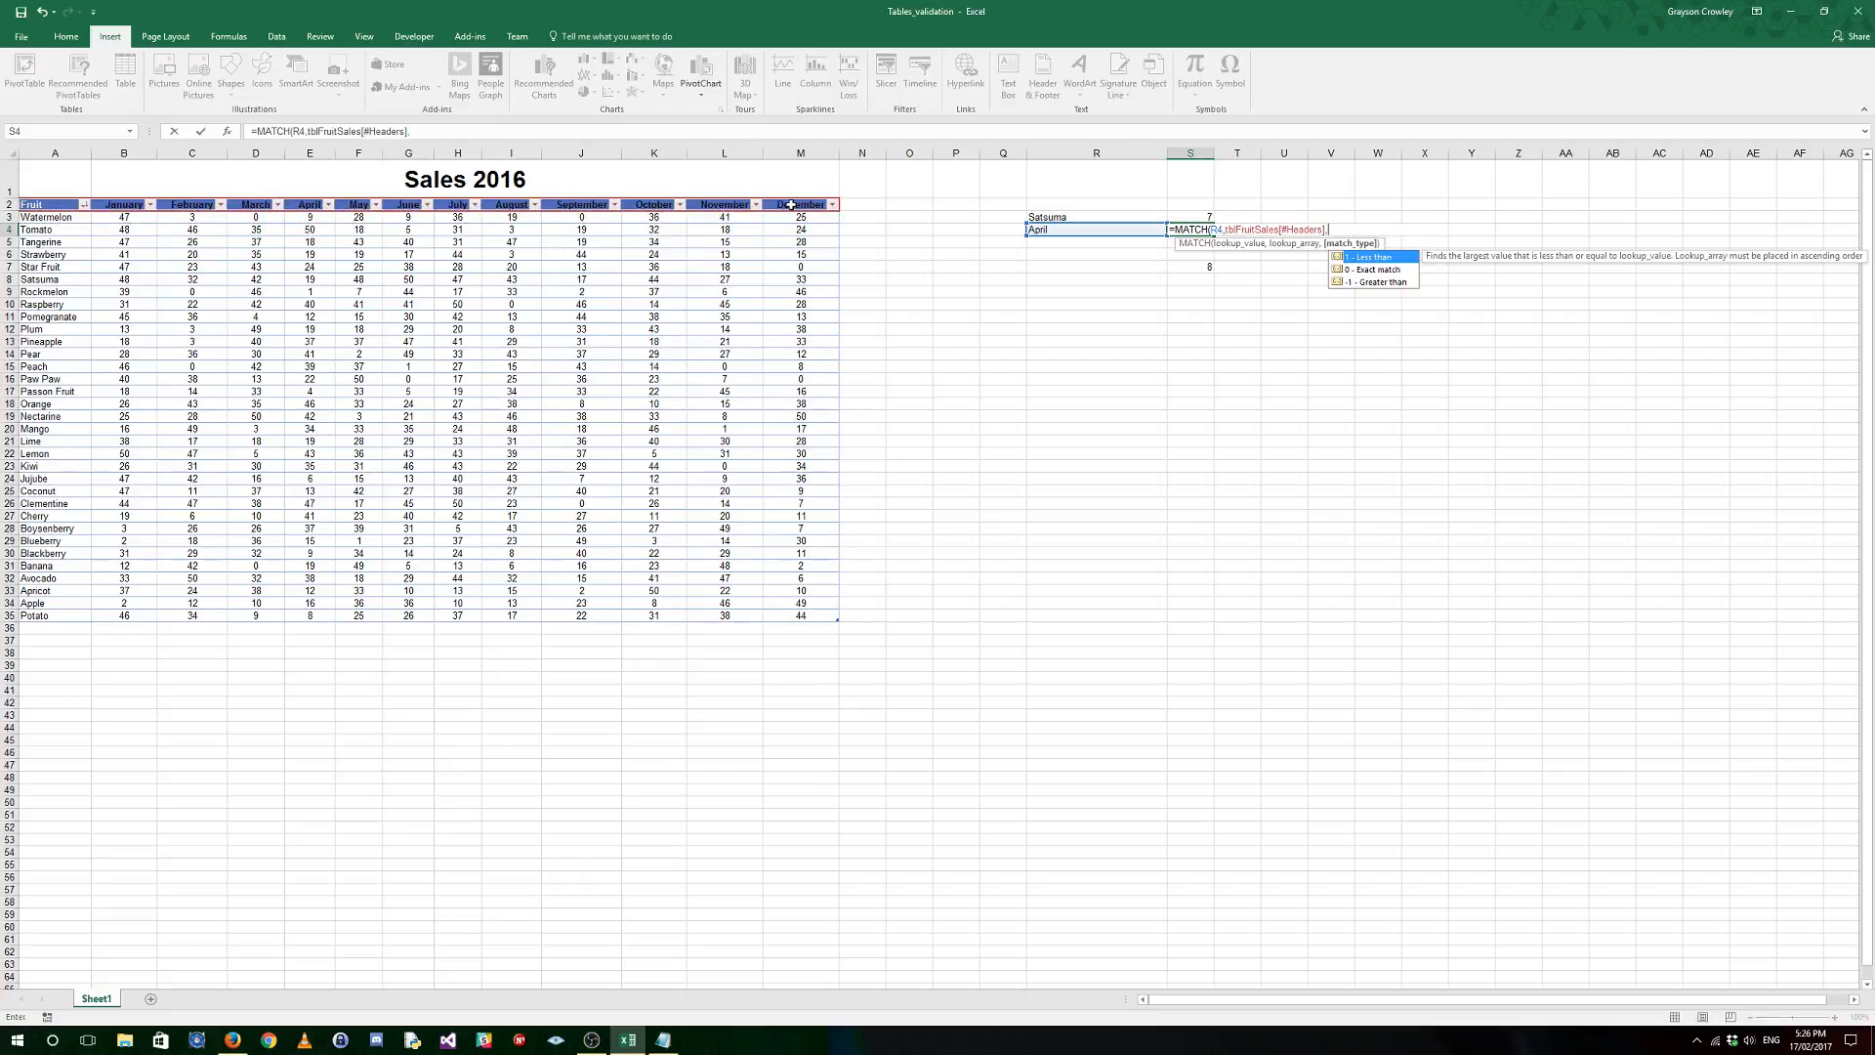
{"action": "type", "text": "0)"}
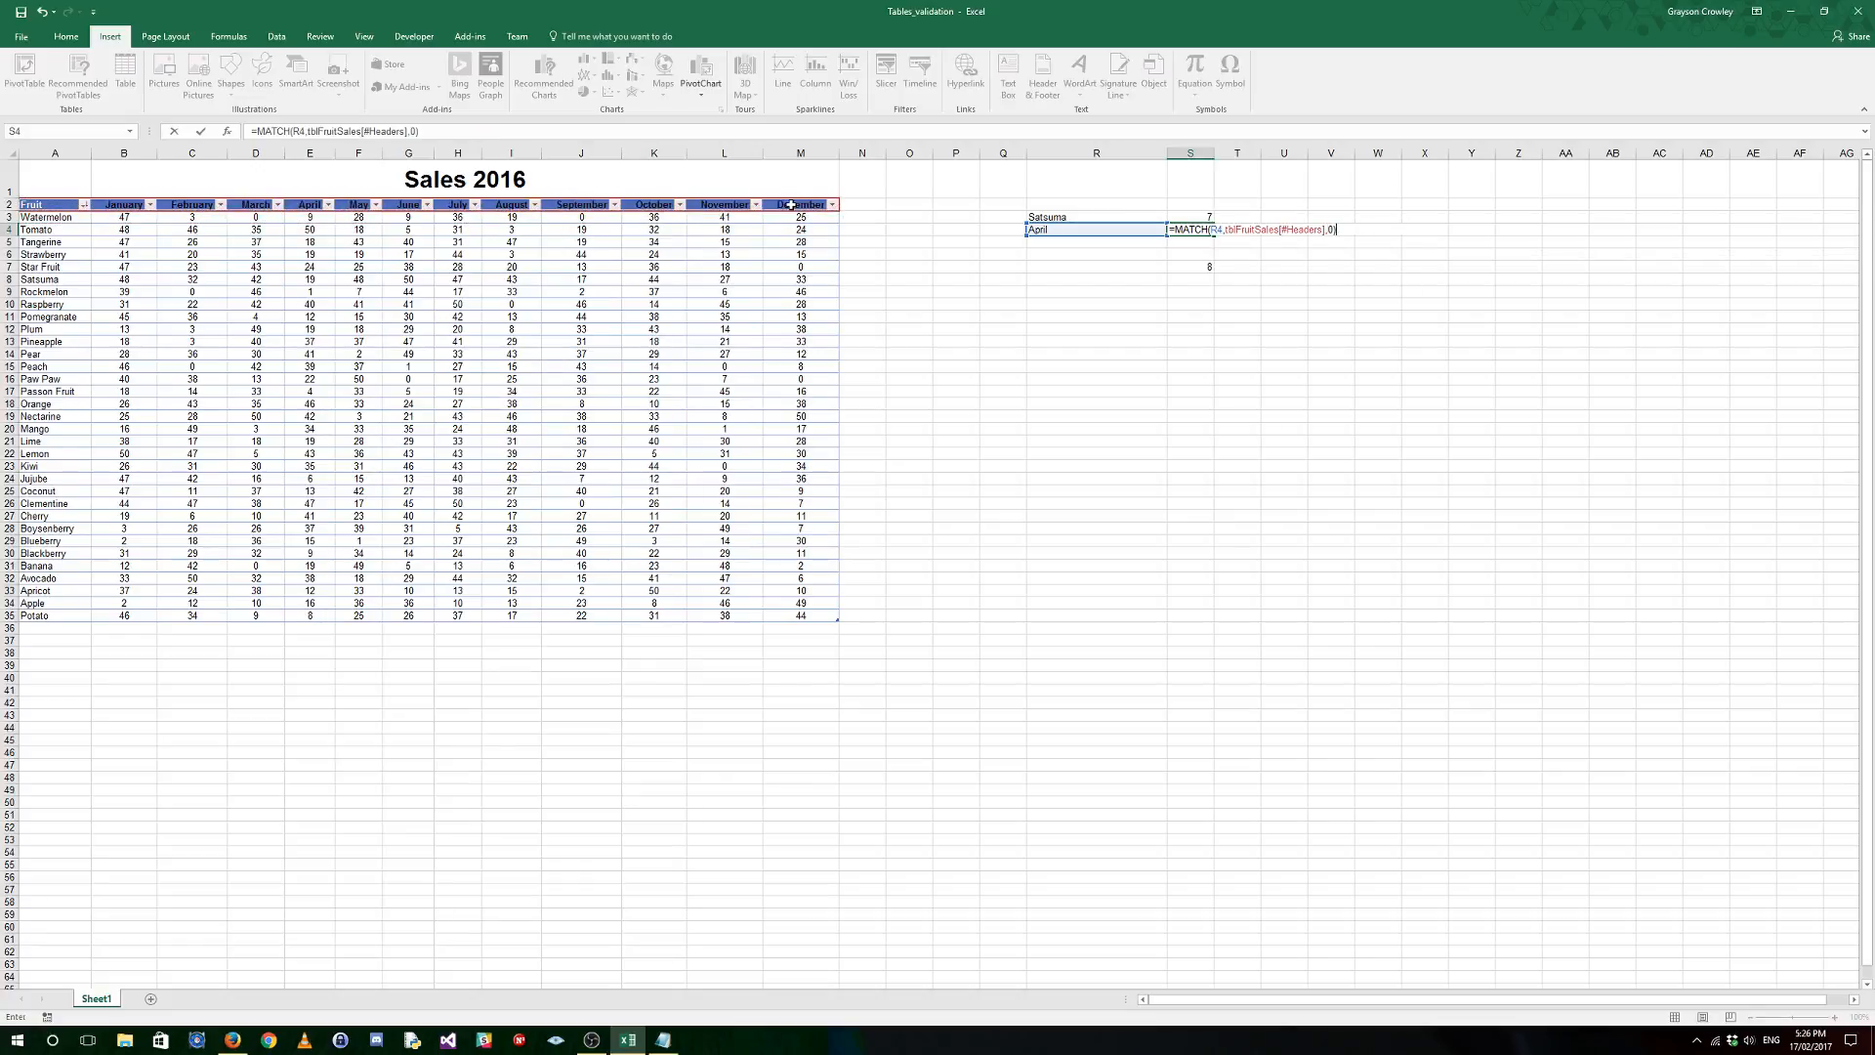
{"action": "key", "text": "Return"}
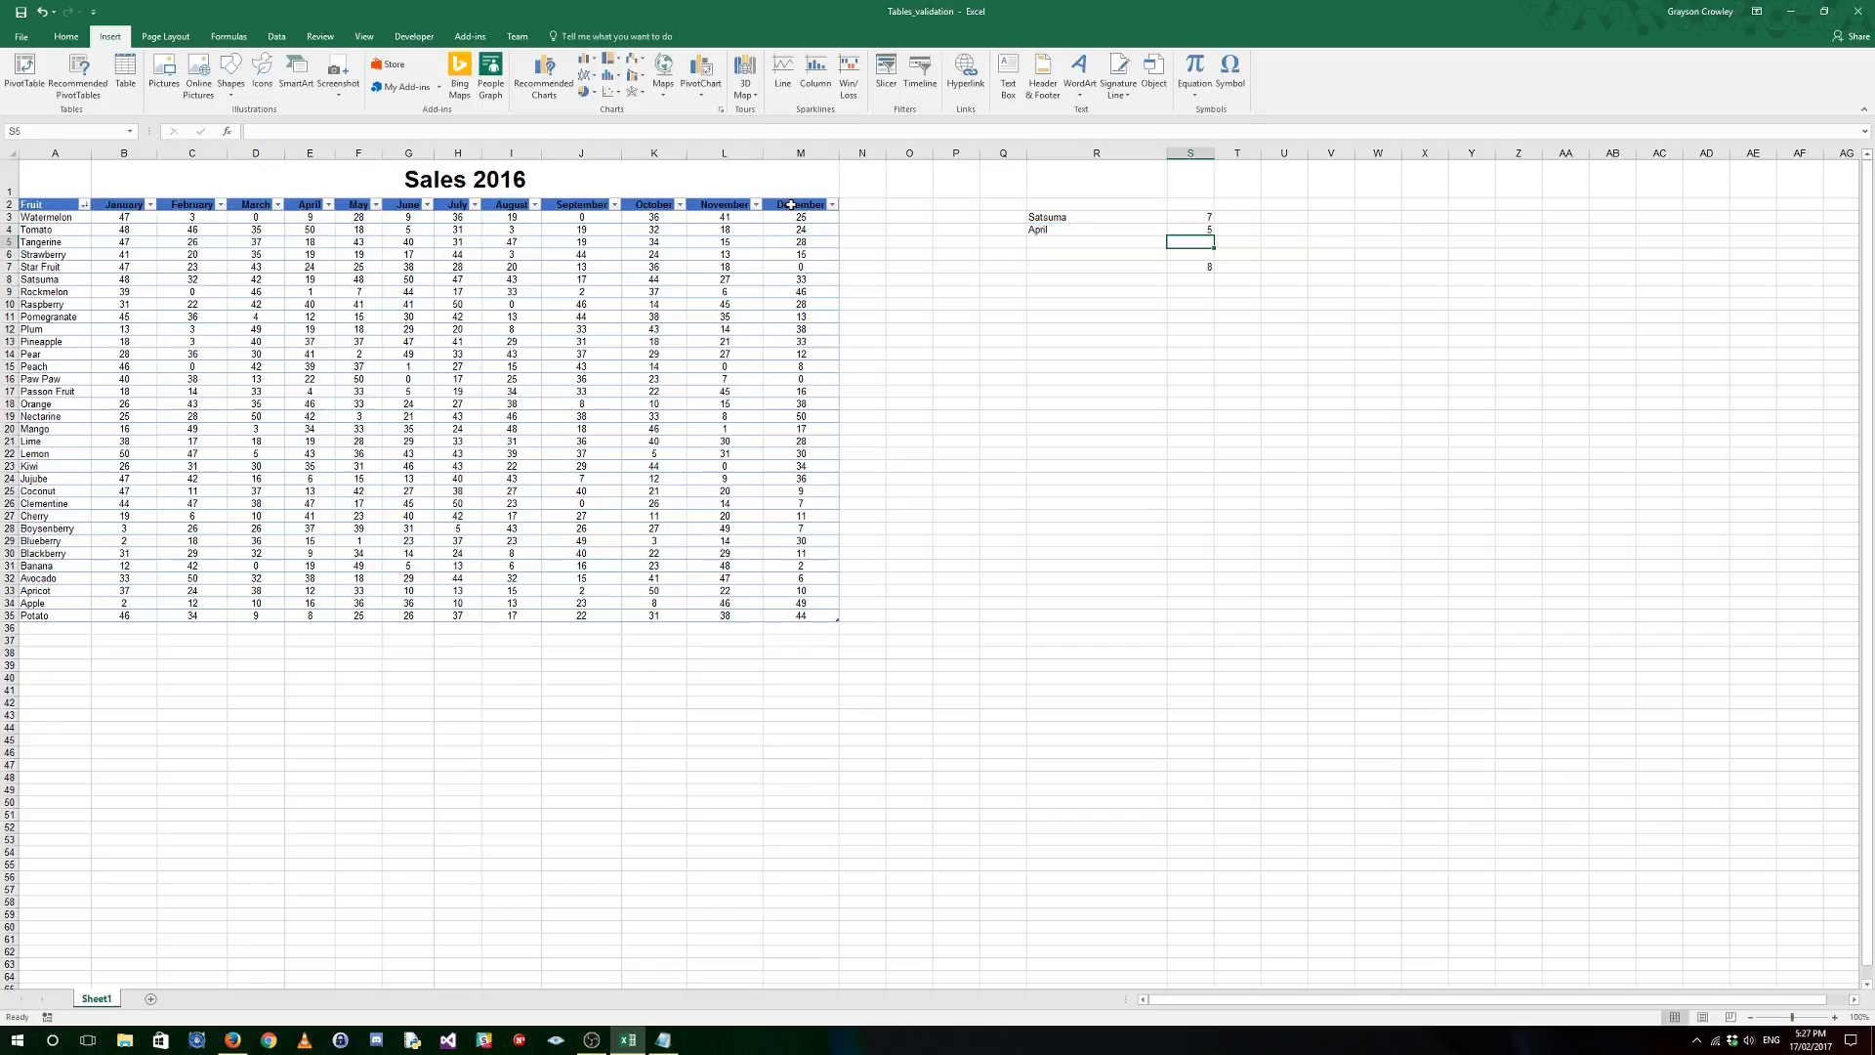
Step: Check the month position in S4 by counting headers from Fruit to April, and locate Satsuma's April sales in the table
{"action": "left_click_drag", "start_coordinate": [56, 197], "coordinate": [305, 198]}
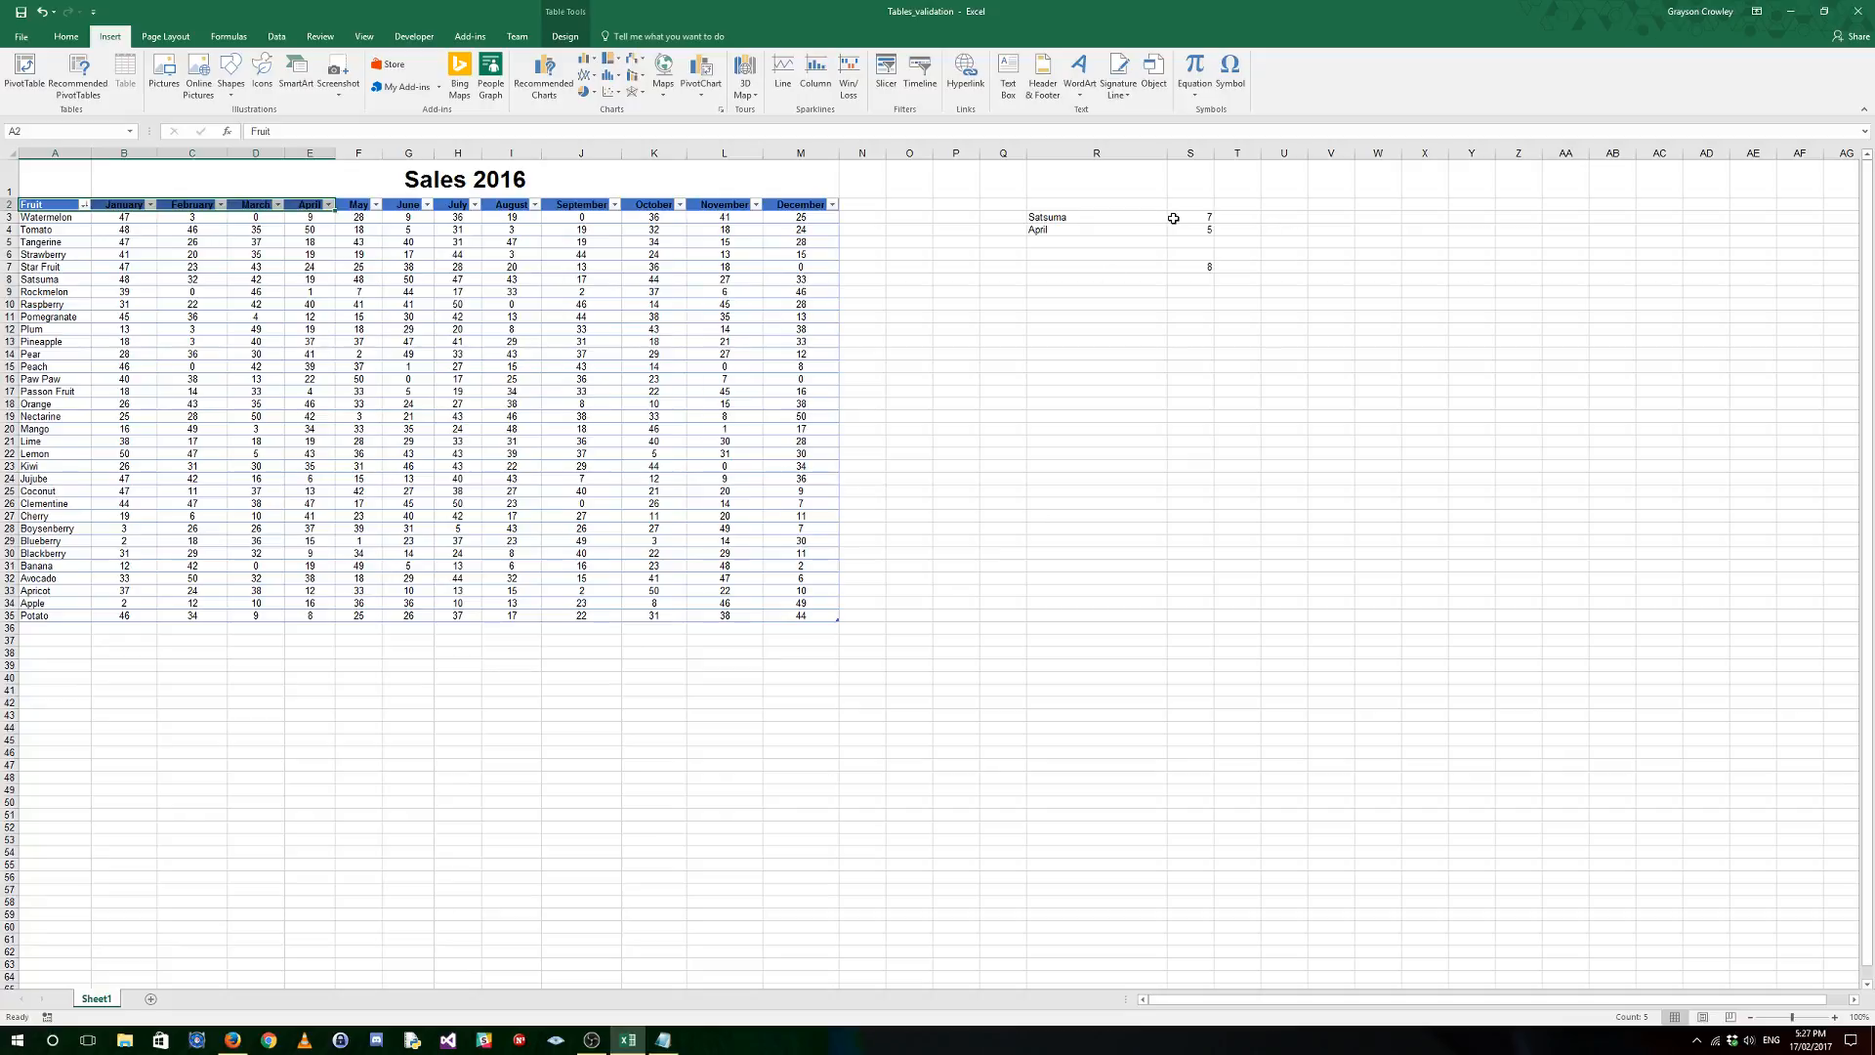
{"action": "left_click", "coordinate": [51, 205]}
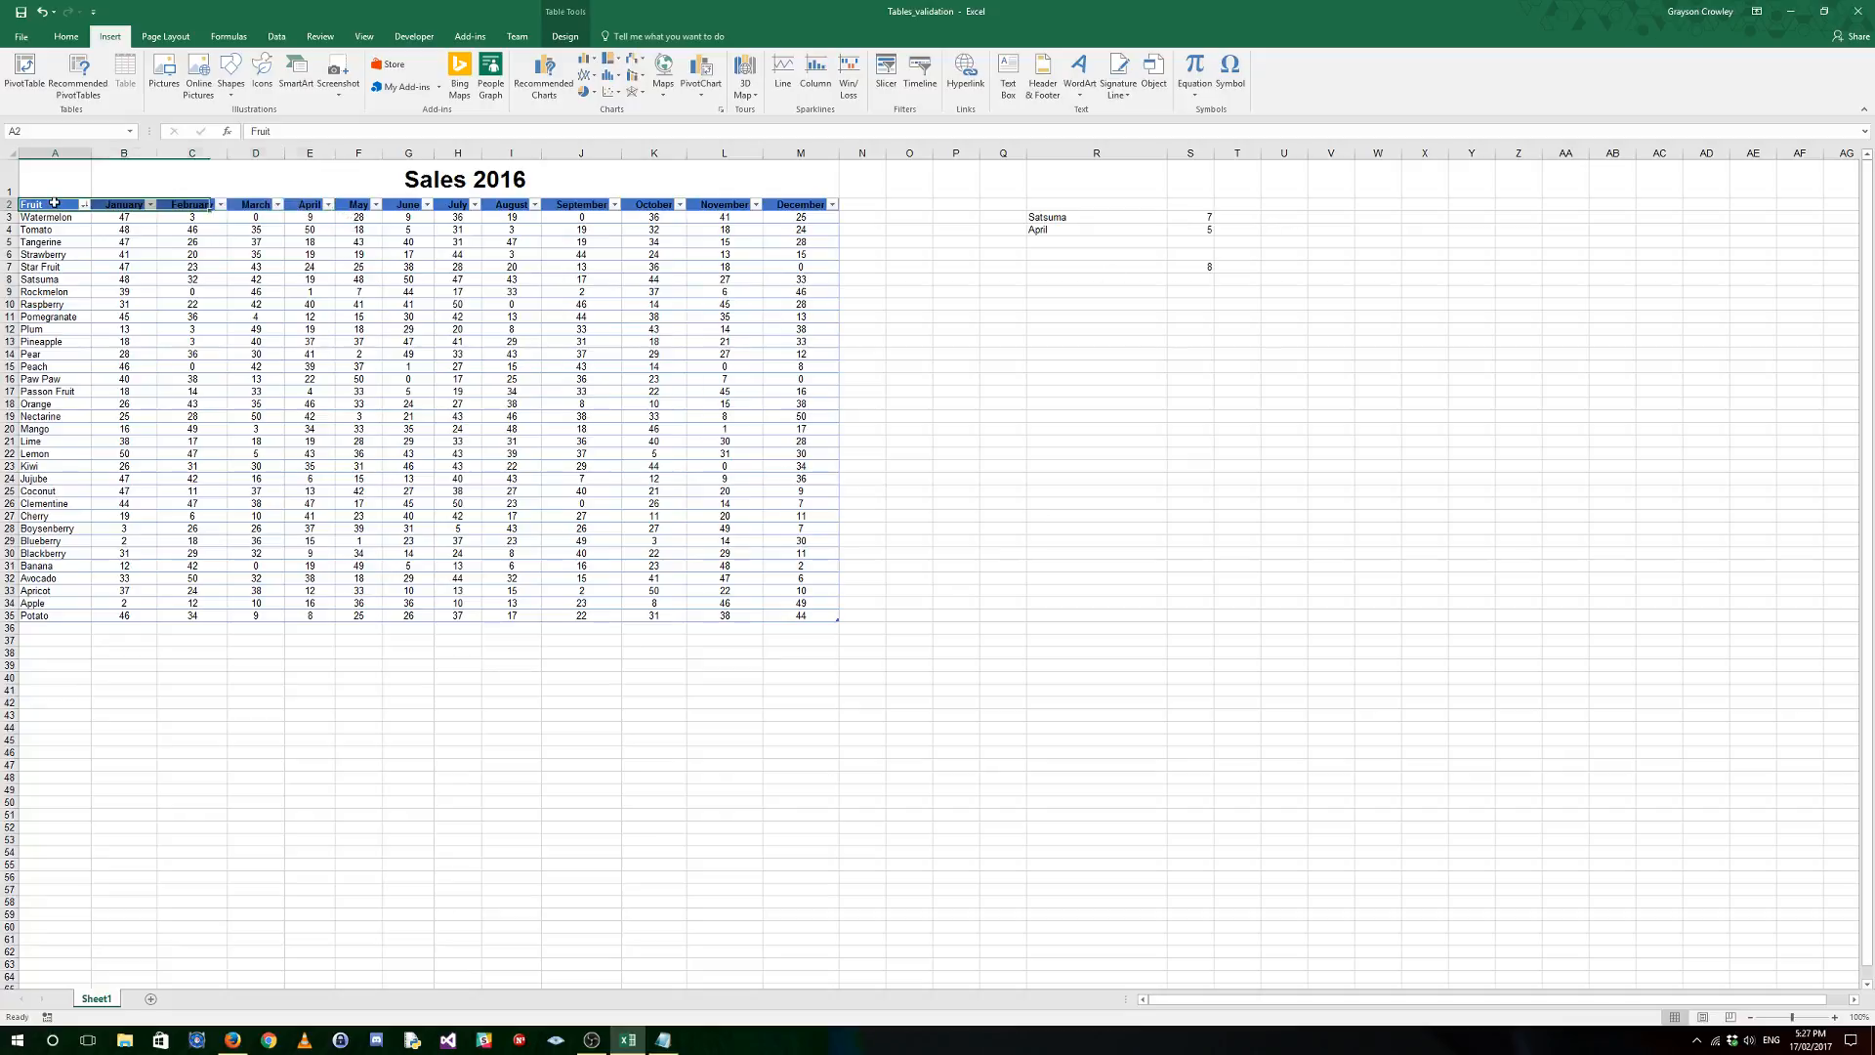
{"action": "left_click_drag", "start_coordinate": [53, 205], "coordinate": [309, 279]}
{"action": "left_click", "coordinate": [81, 279]}
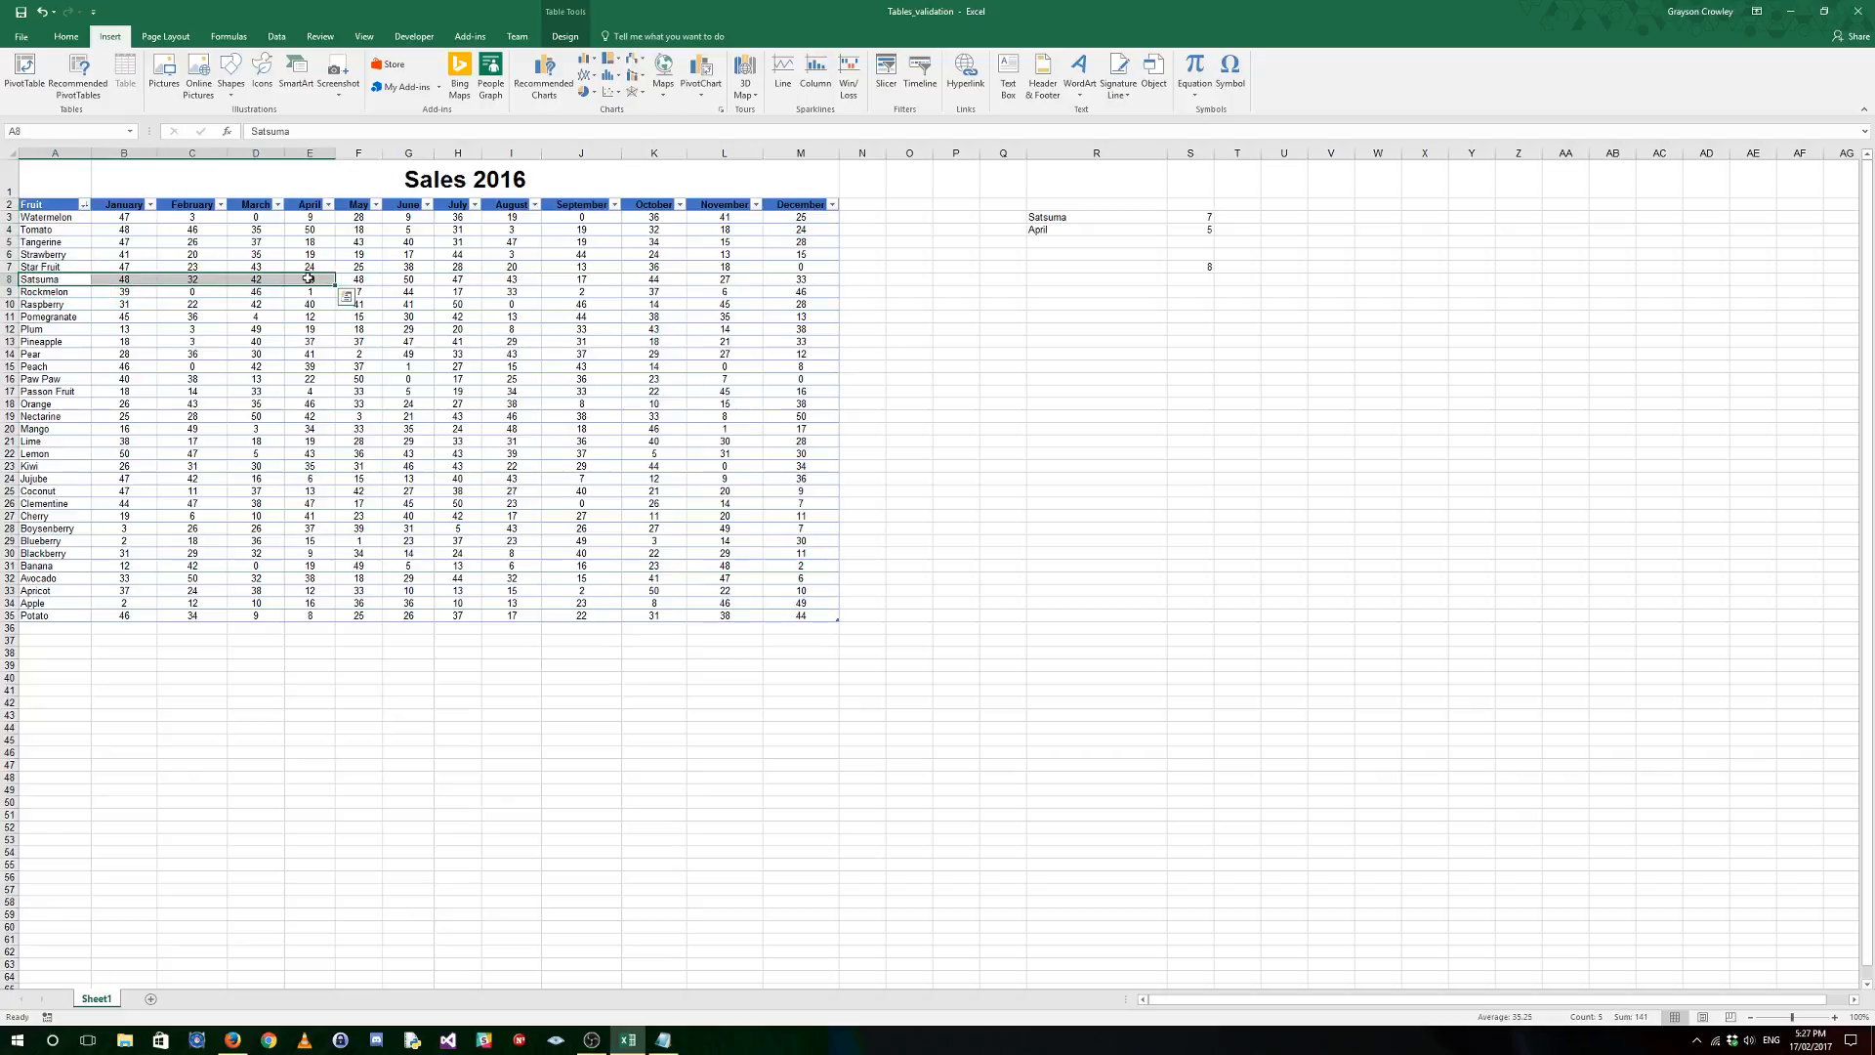
{"action": "left_click", "coordinate": [314, 281]}
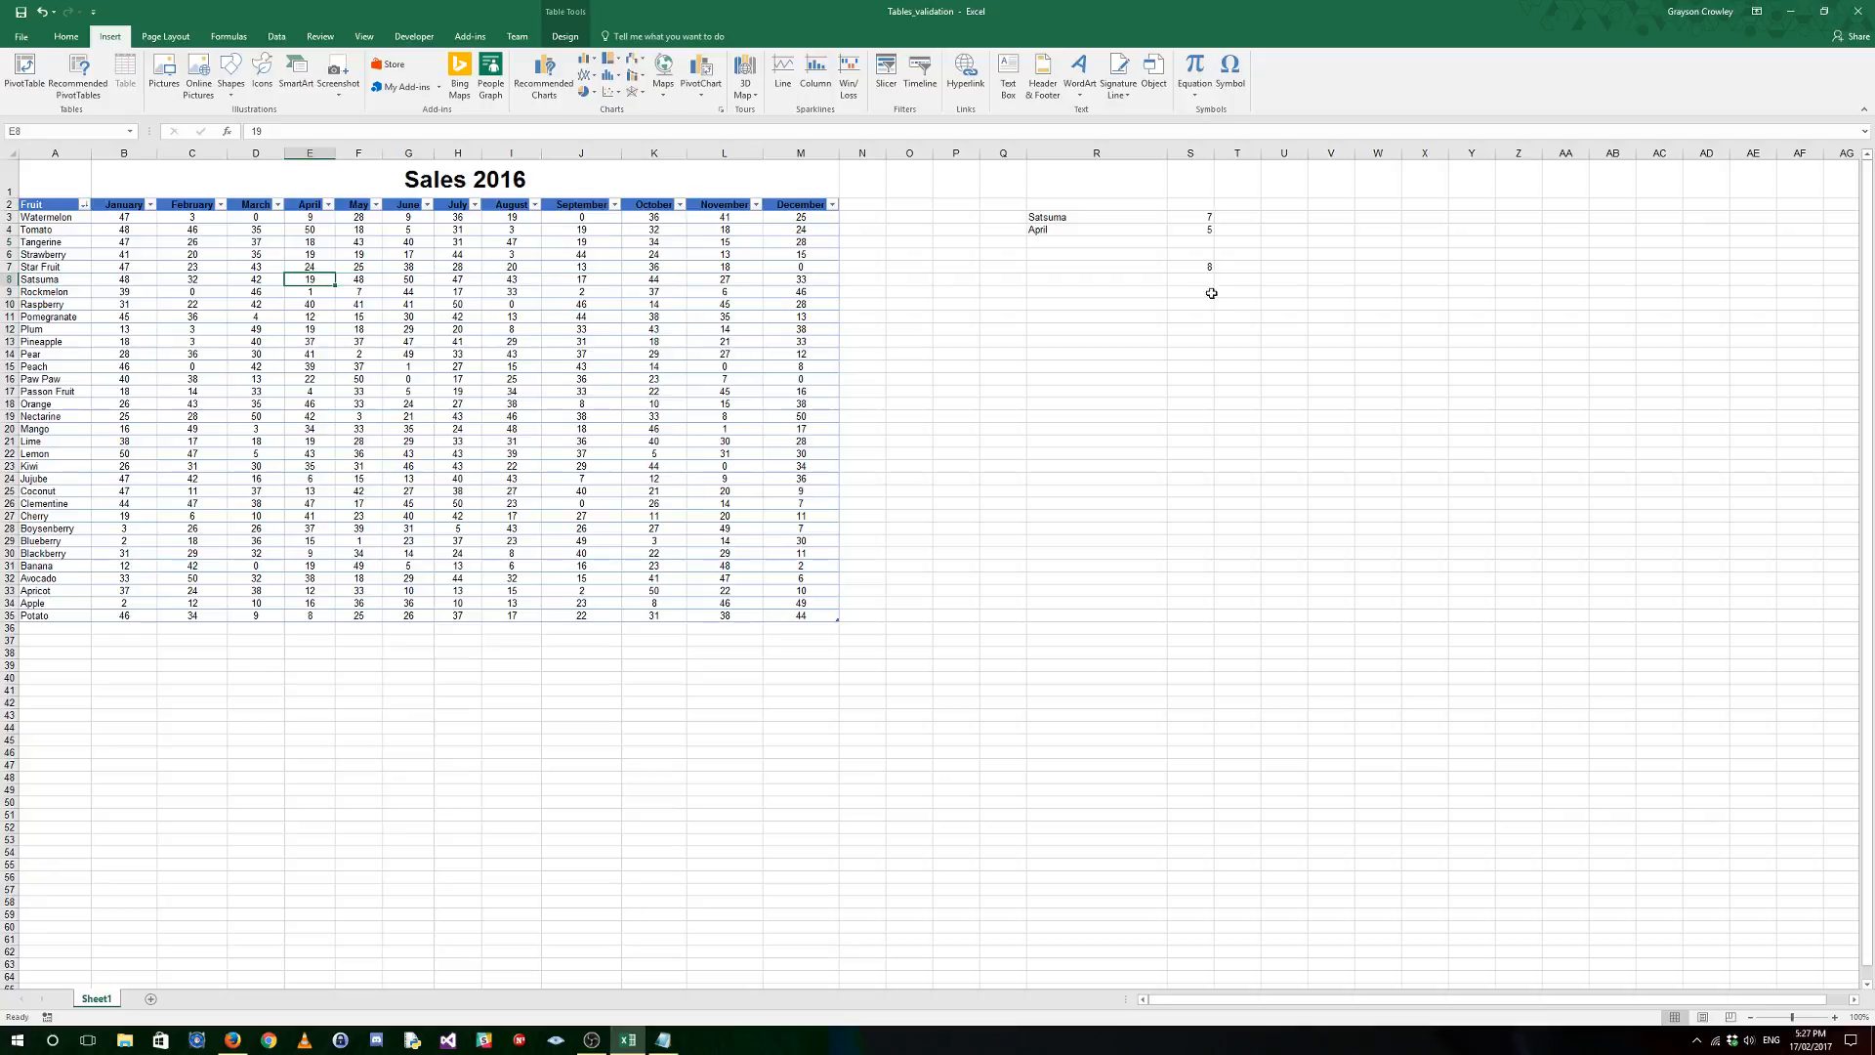
Step: In S7's VLOOKUP formula, reselect R3 as the lookup value and the table's data rows as the table array
{"action": "left_click", "coordinate": [1192, 269]}
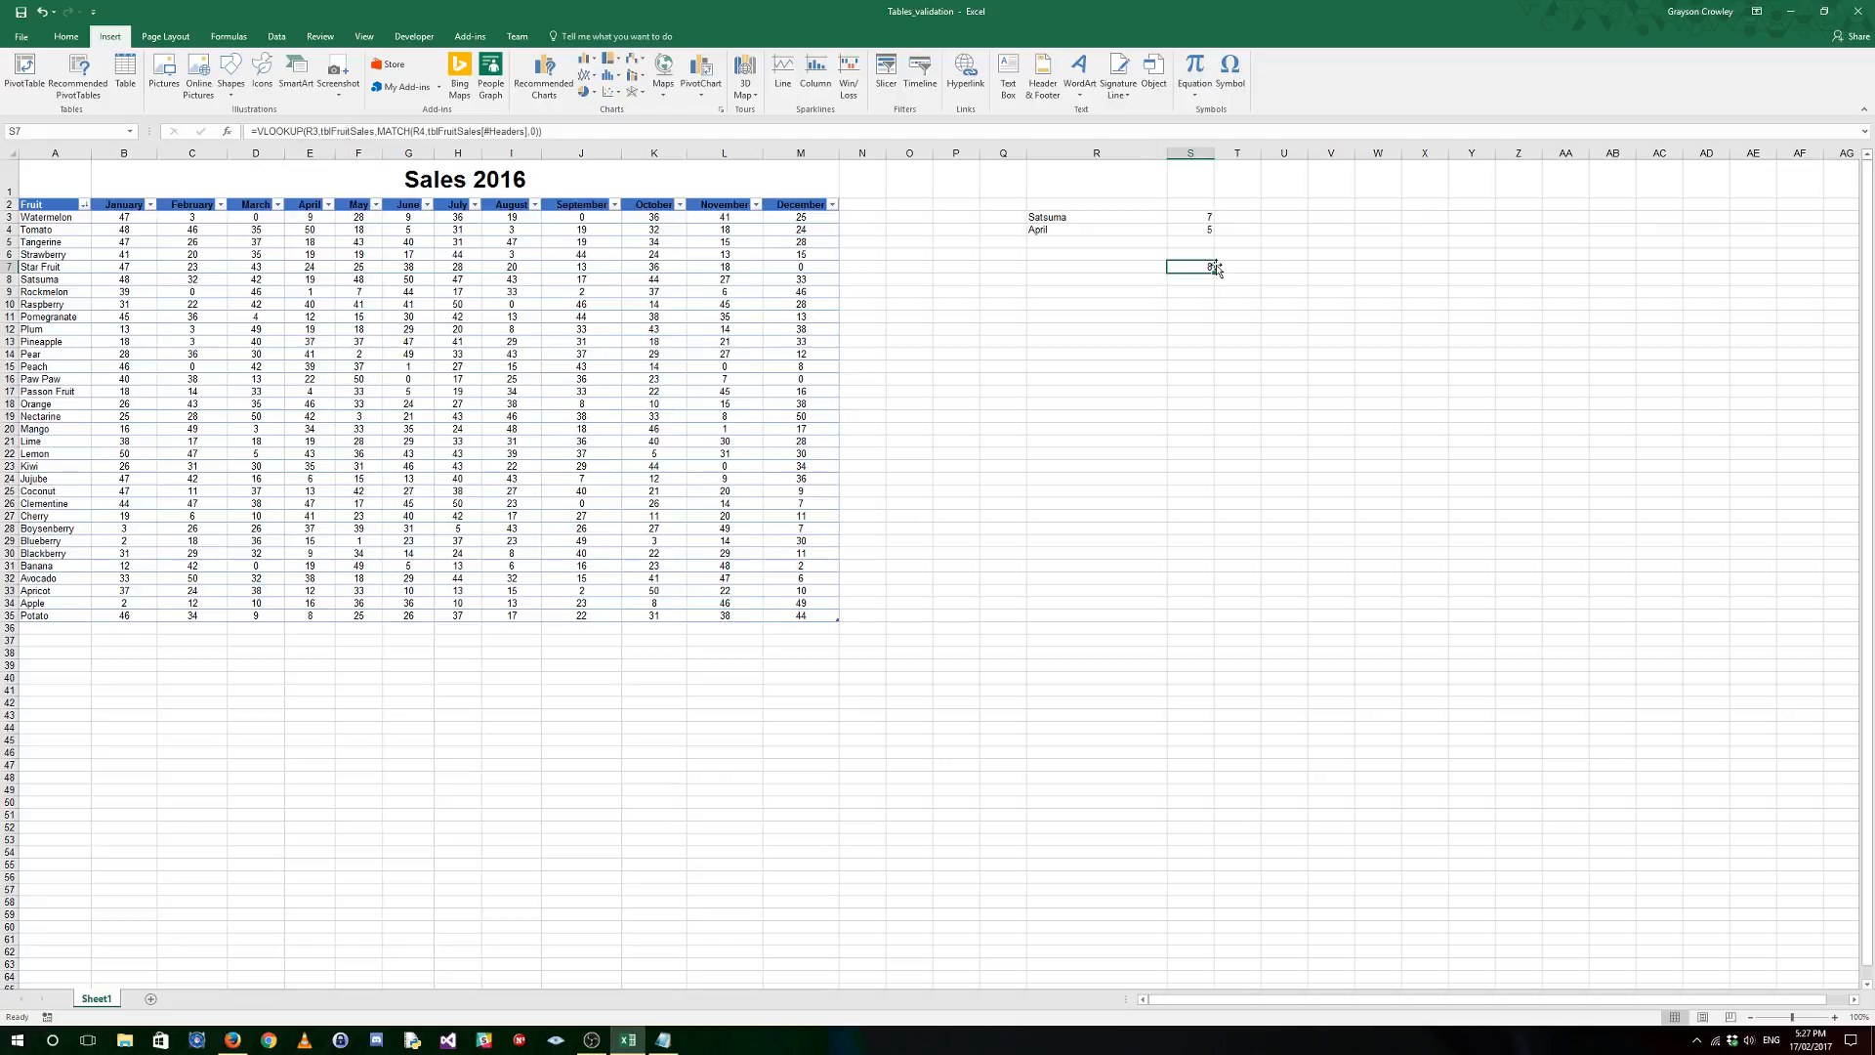
{"action": "left_click", "coordinate": [379, 130]}
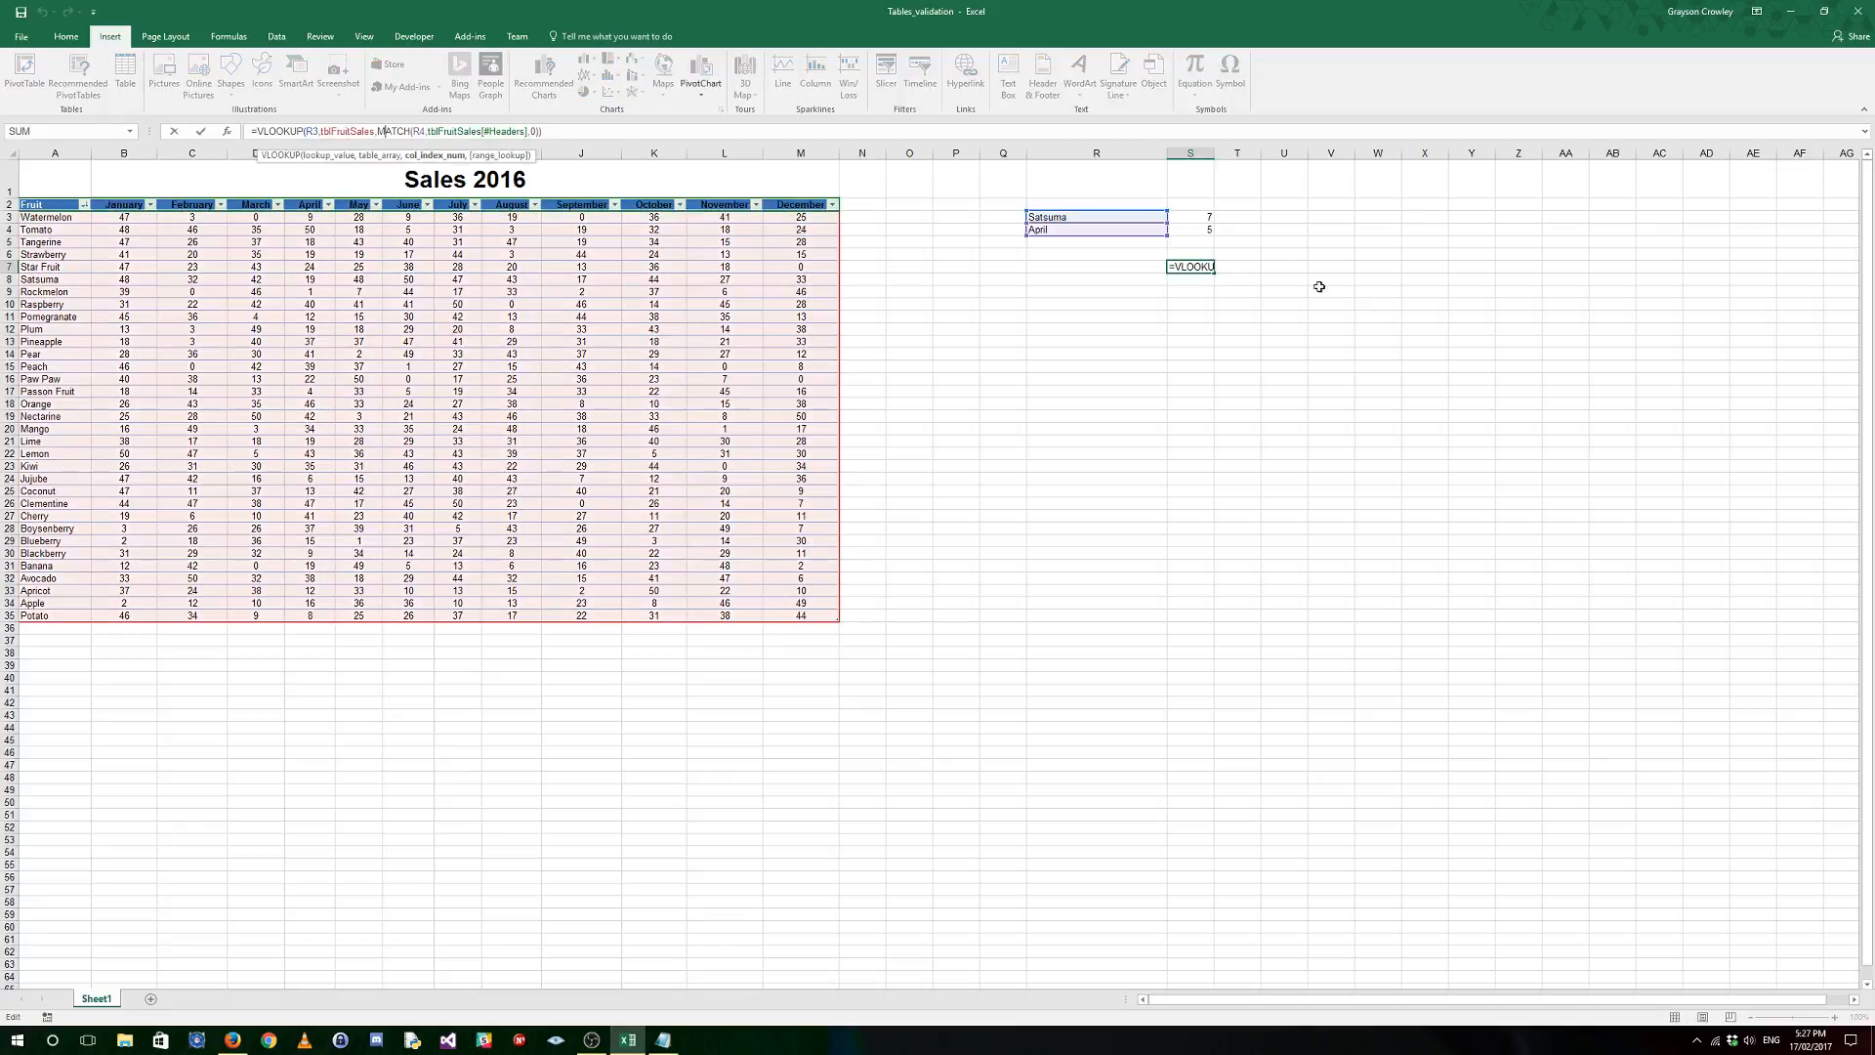
{"action": "left_click", "coordinate": [1068, 217]}
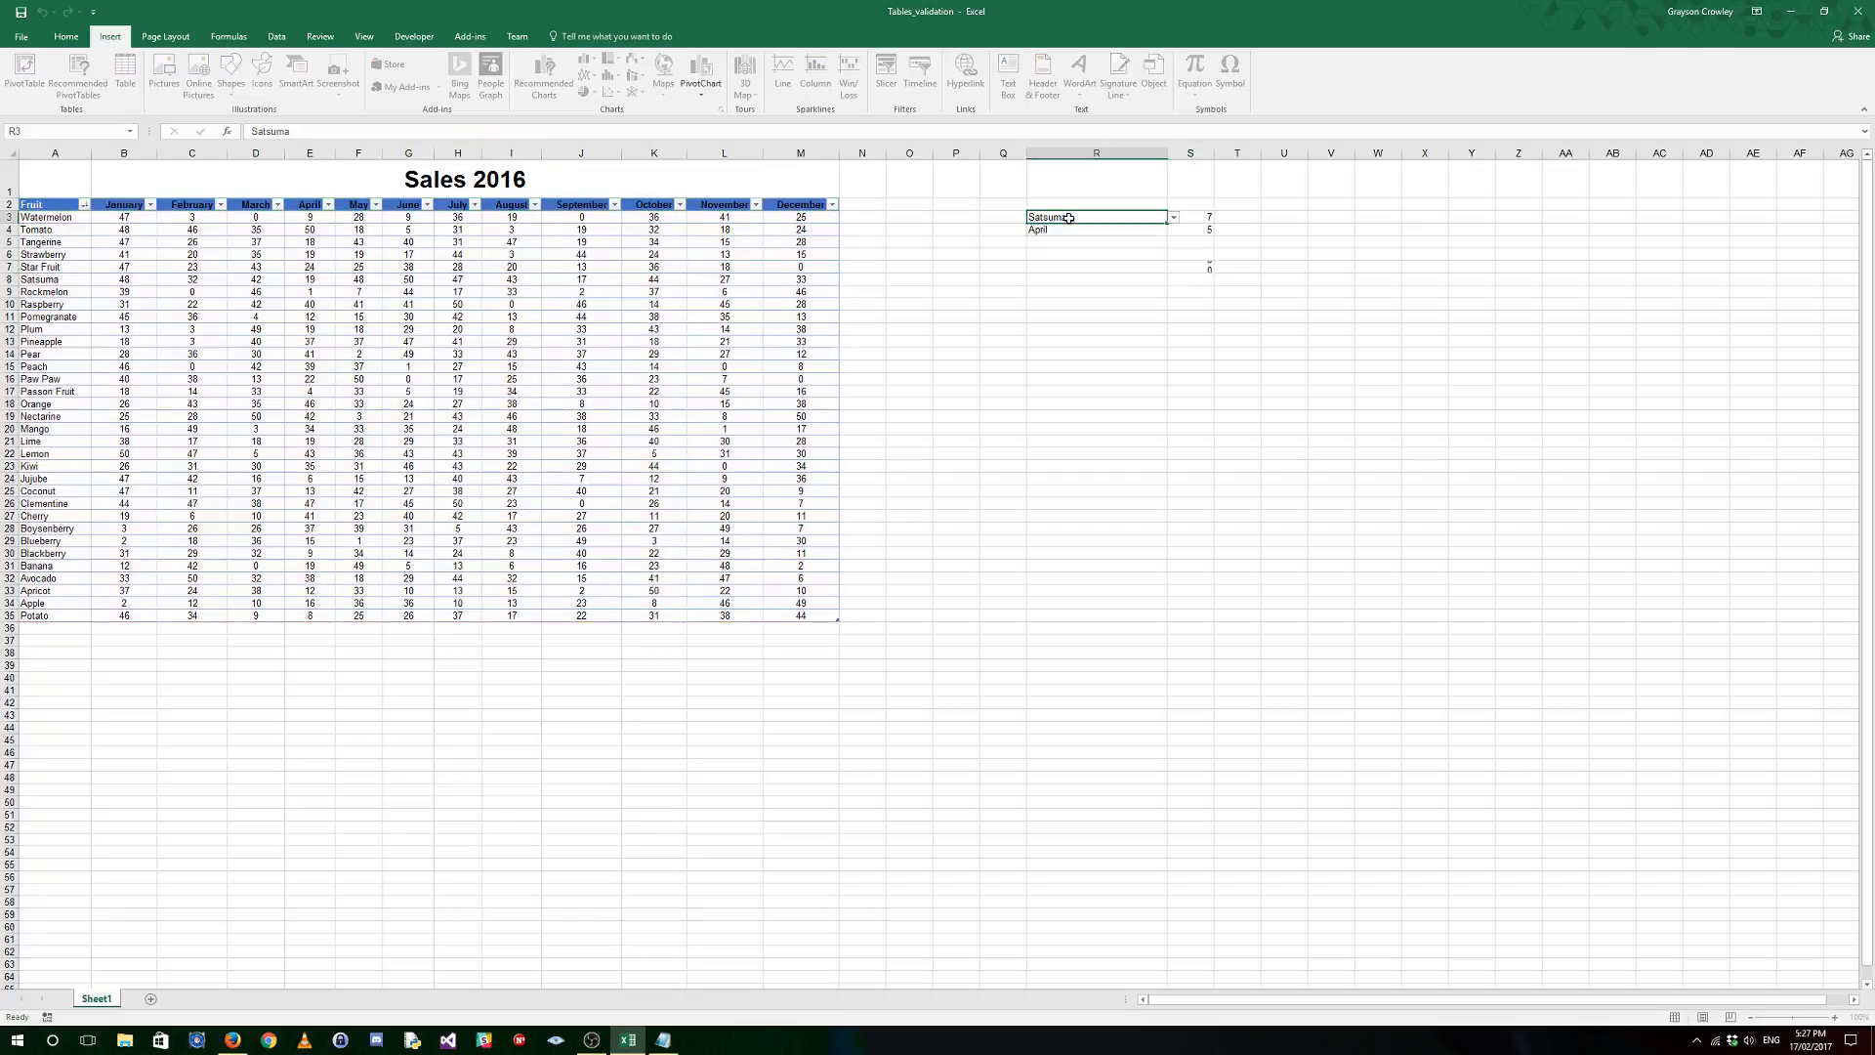
{"action": "left_click", "coordinate": [1198, 268]}
{"action": "double_click", "coordinate": [310, 130]}
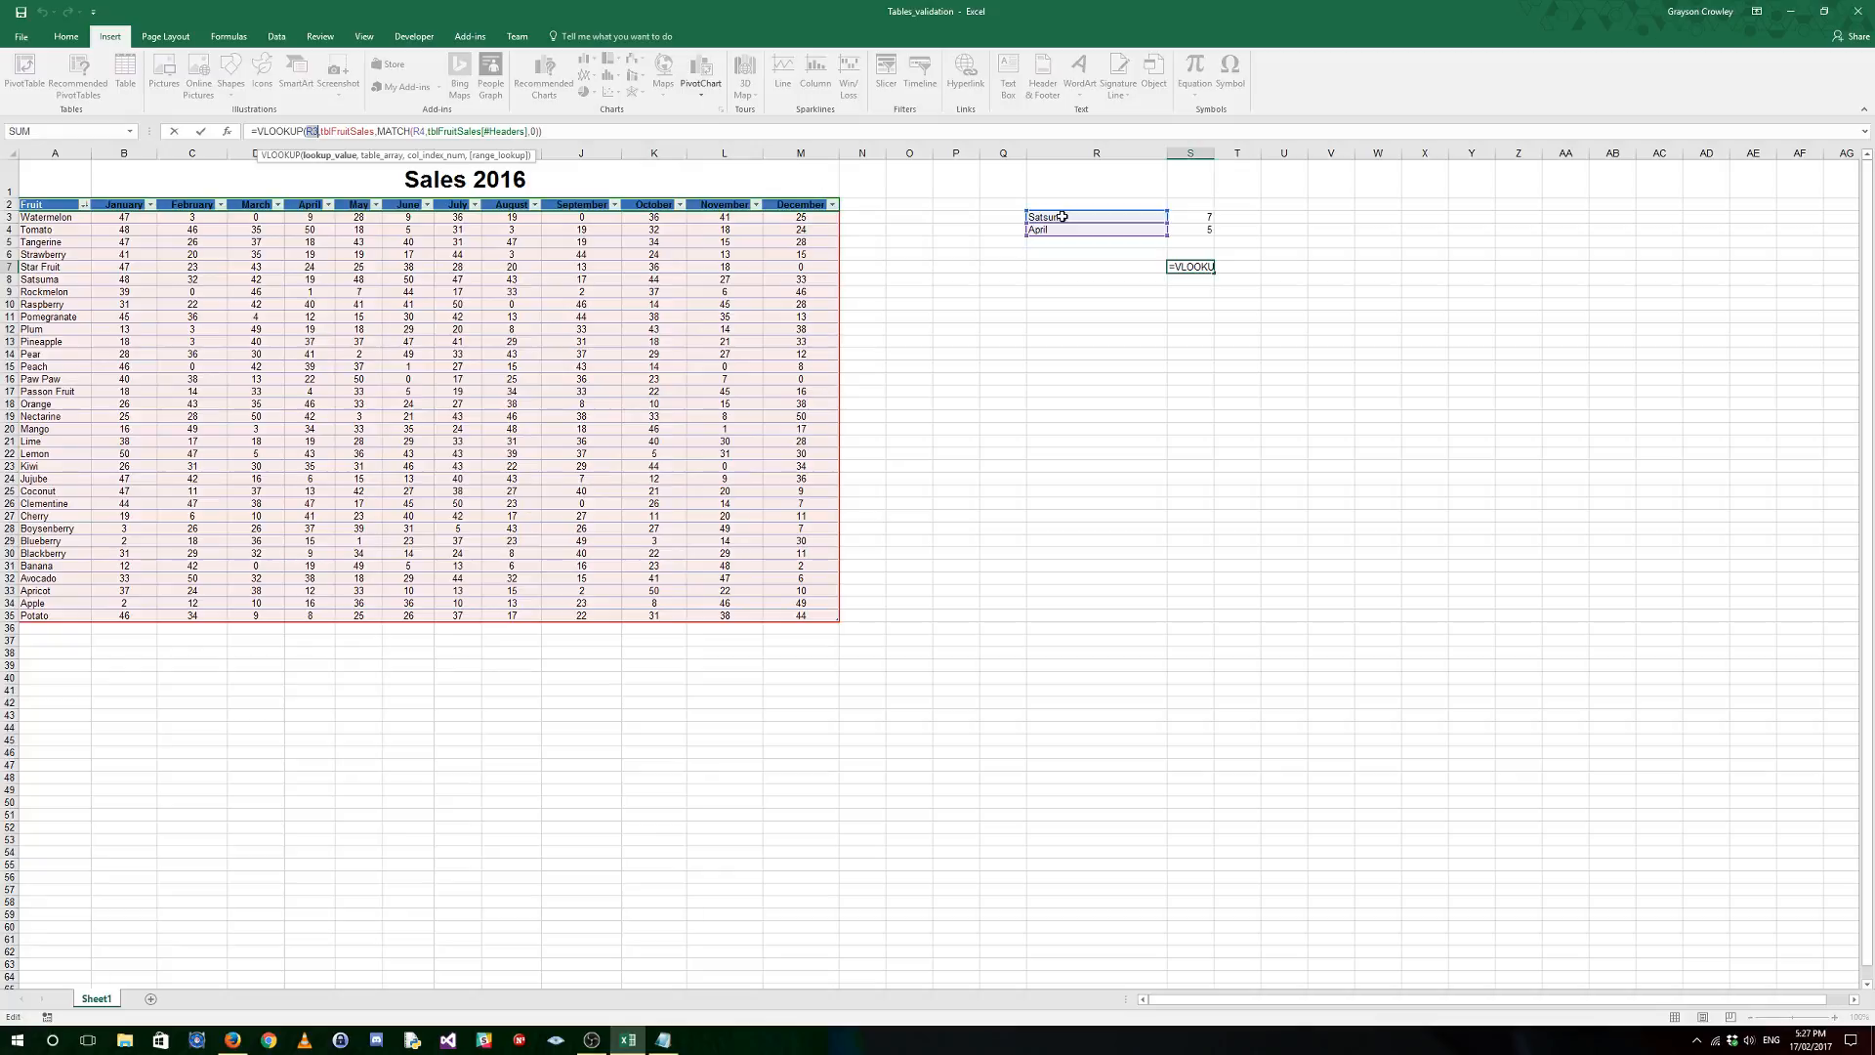
{"action": "left_click", "coordinate": [1062, 217]}
{"action": "double_click", "coordinate": [343, 131]}
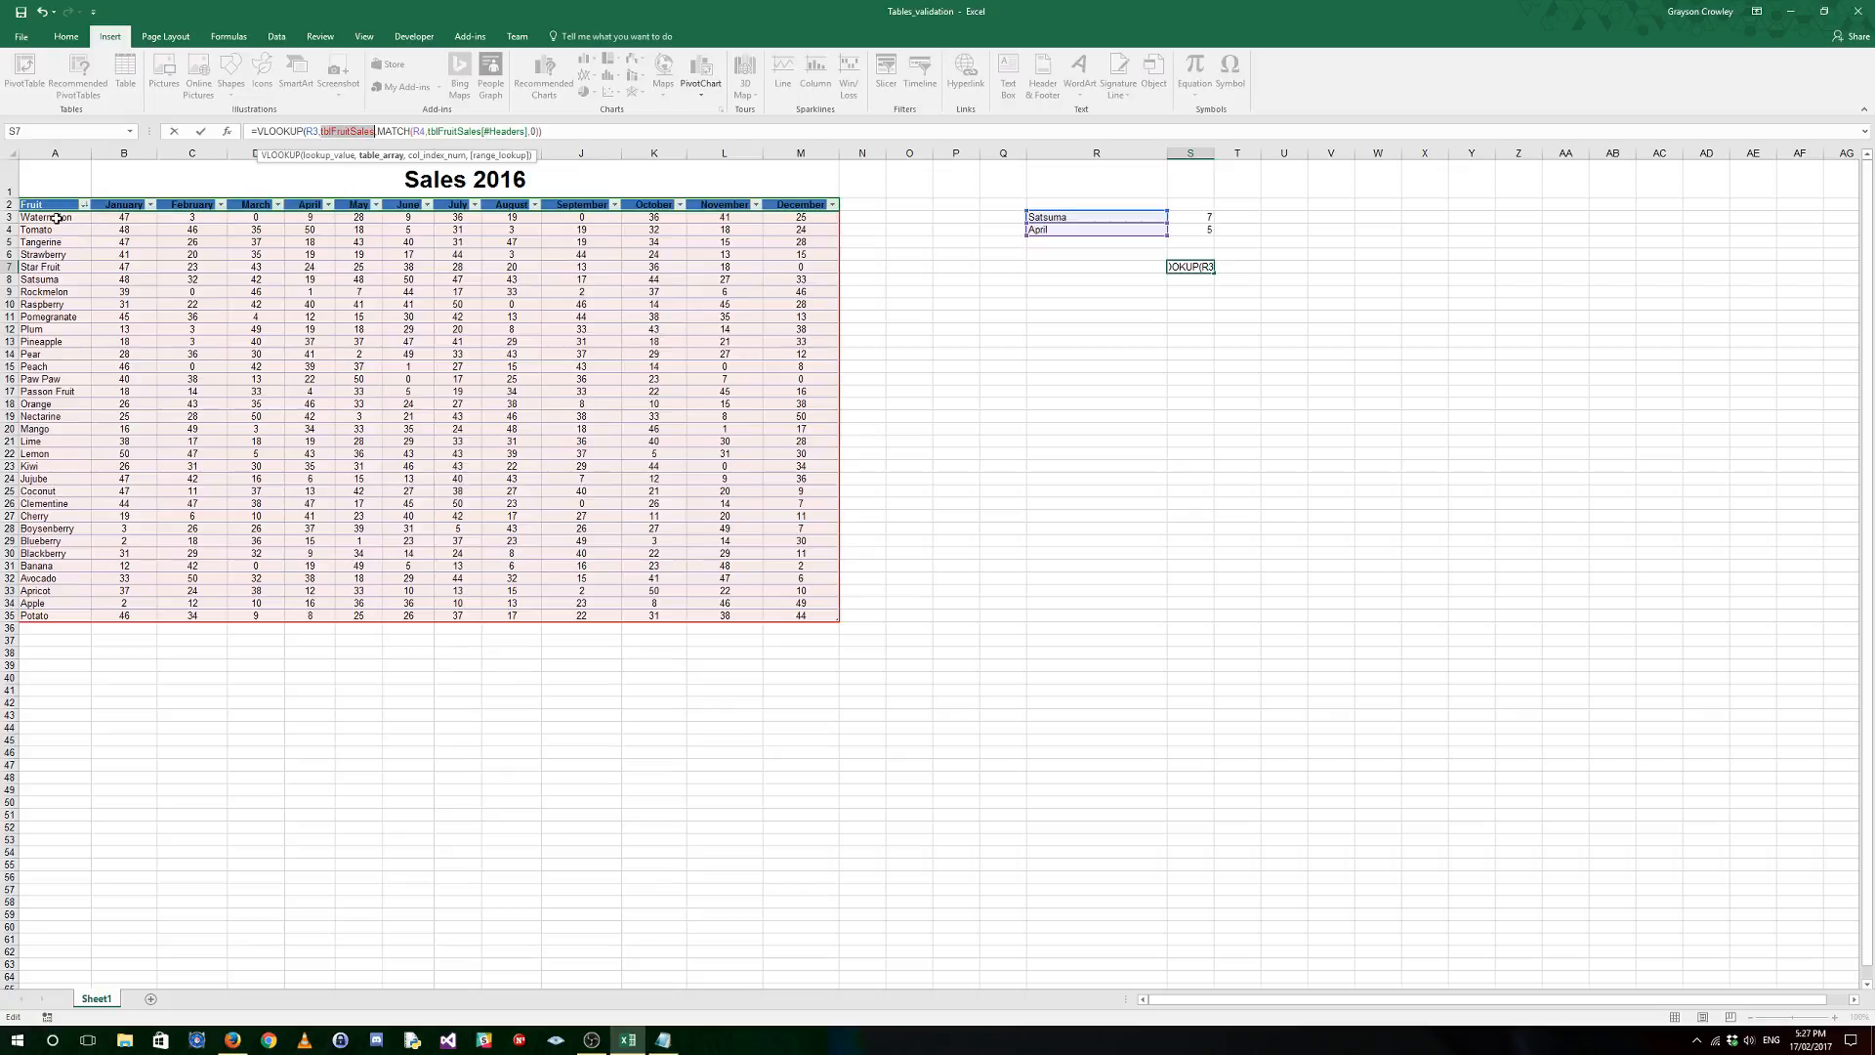
{"action": "left_click_drag", "start_coordinate": [57, 218], "coordinate": [814, 614]}
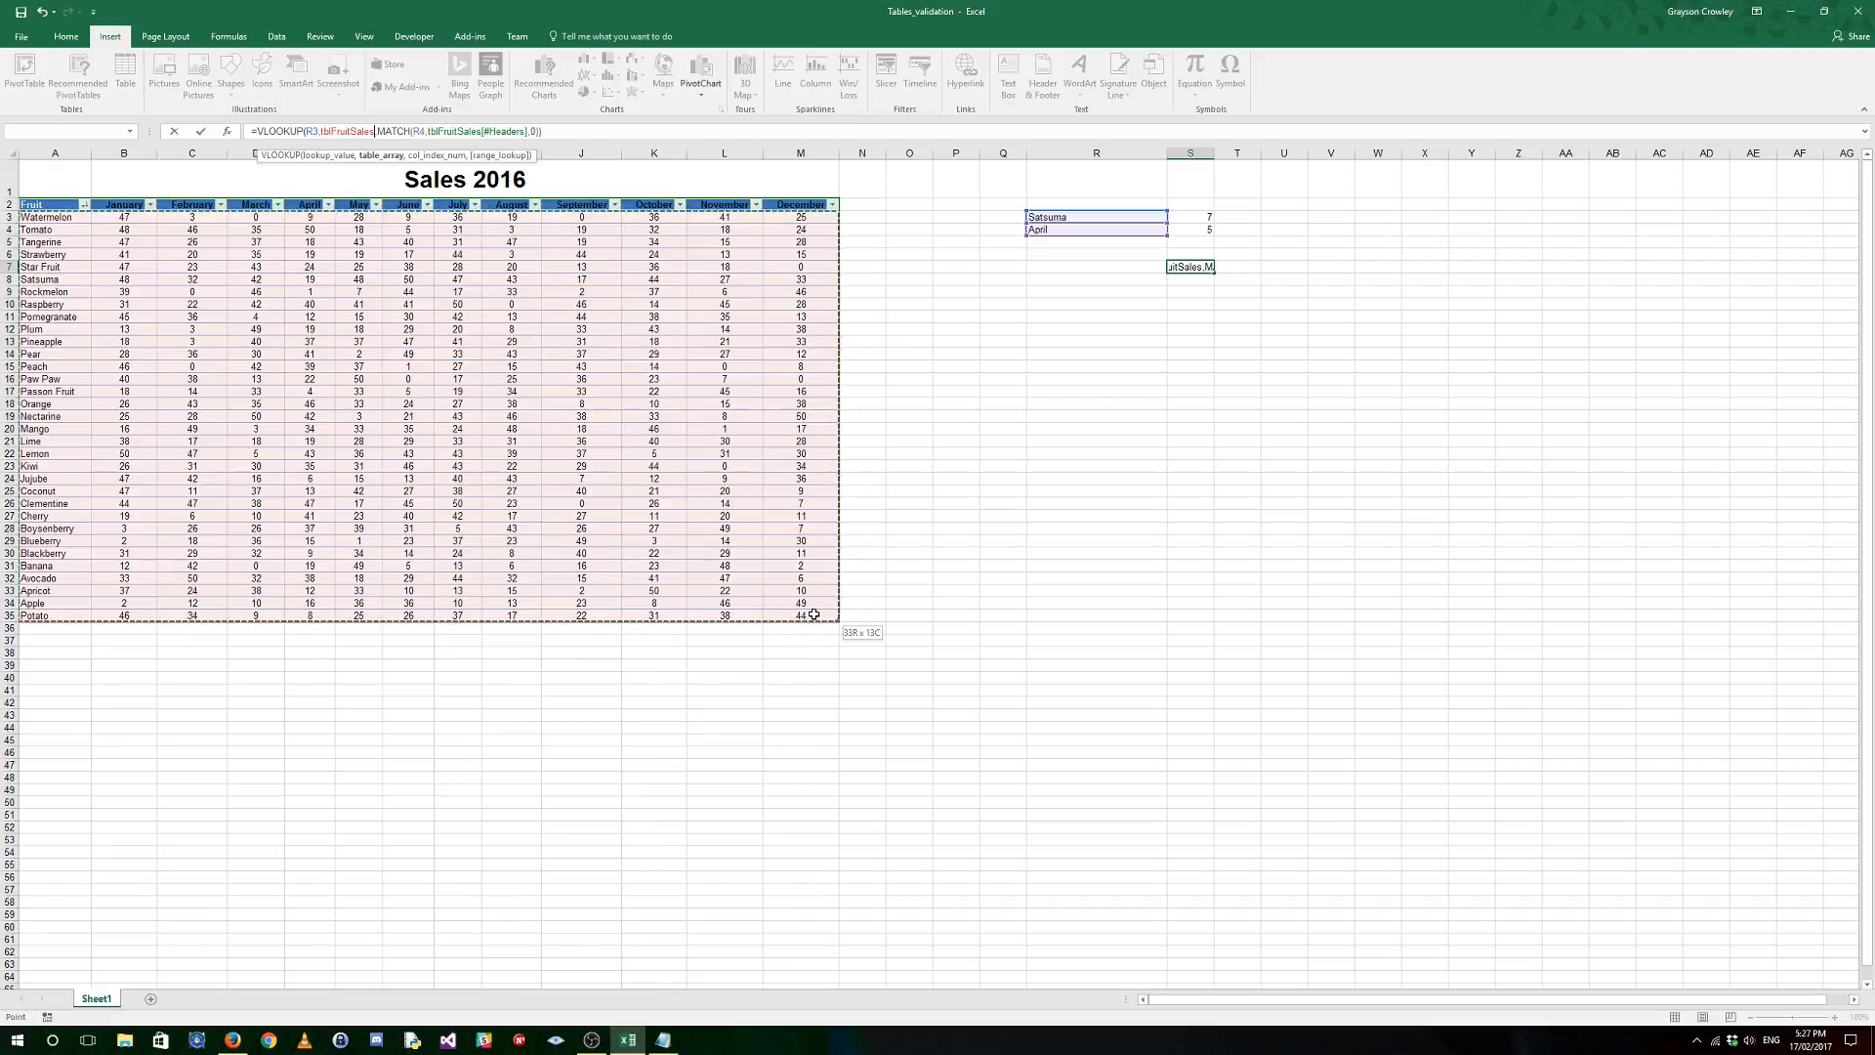
Step: Replace the MATCH part of S7's formula with column index 5 and exact match 0, making it =VLOOKUP(R3,tblFruitSales,5,0)
{"action": "type", "text": ","}
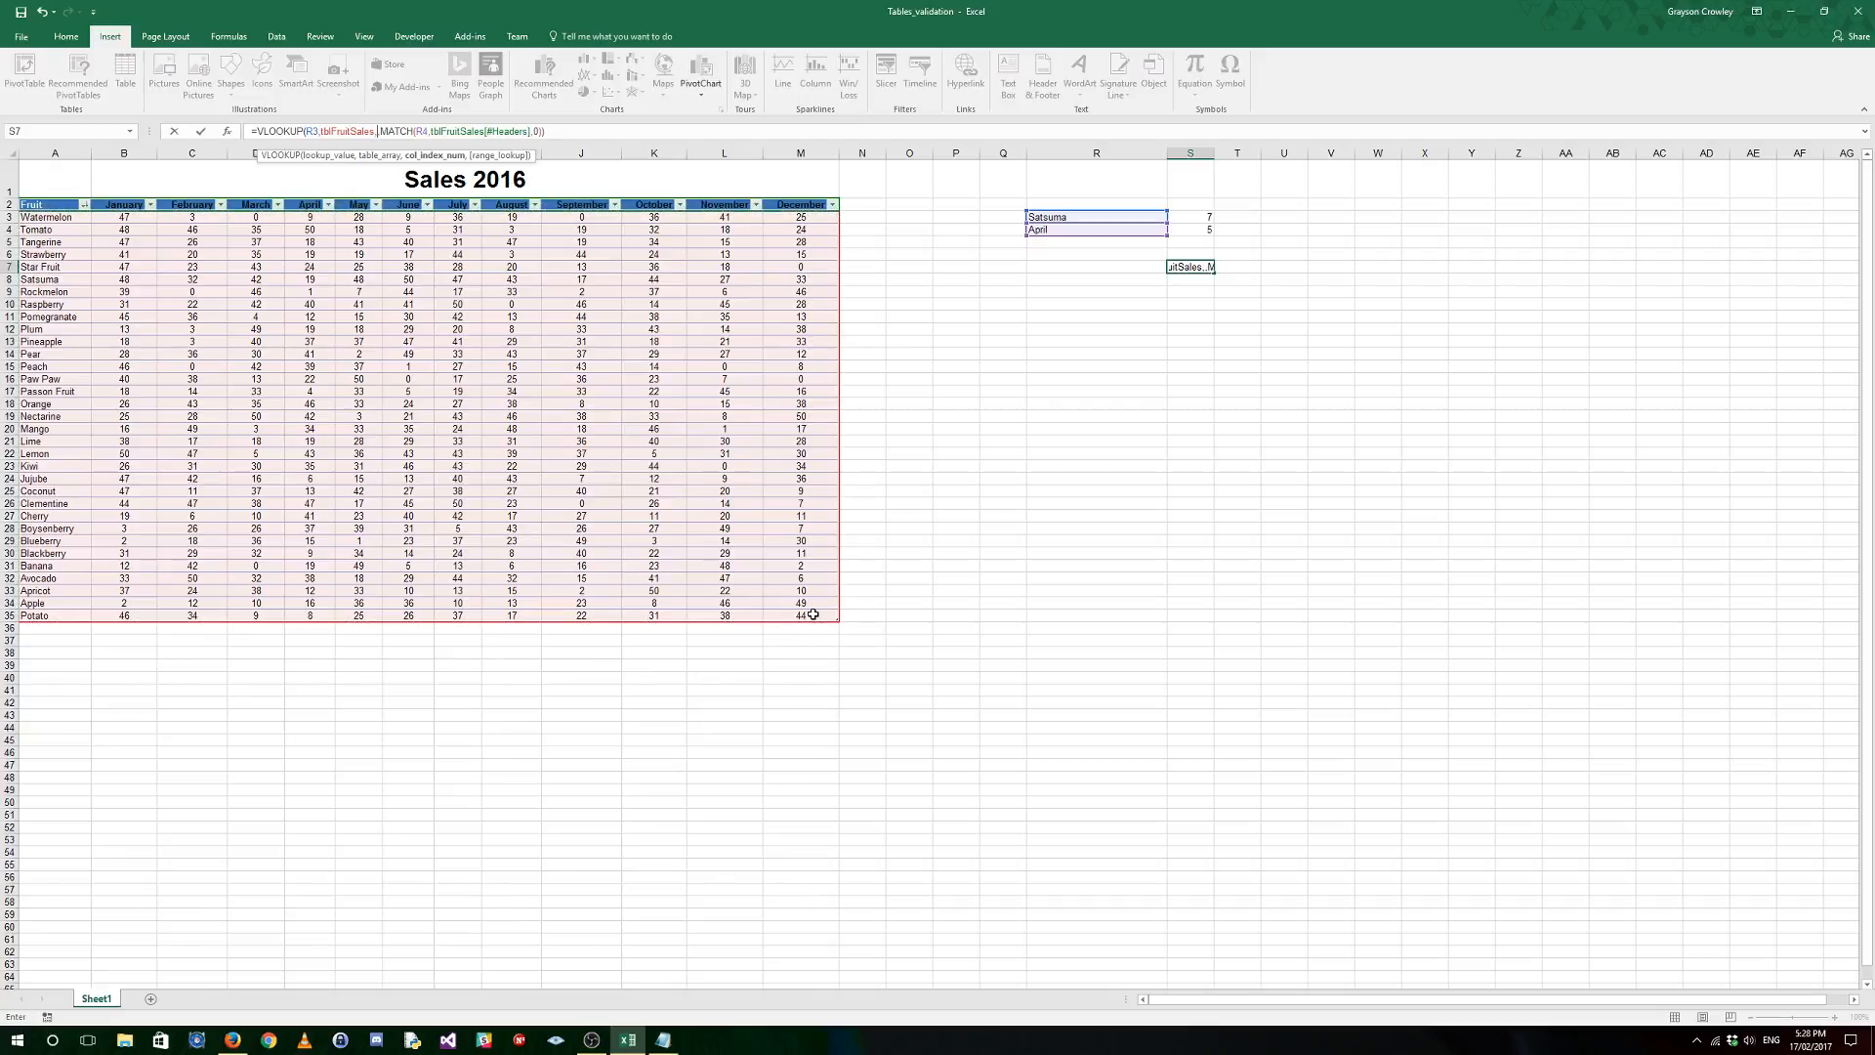
{"action": "type", "text": "5,0"}
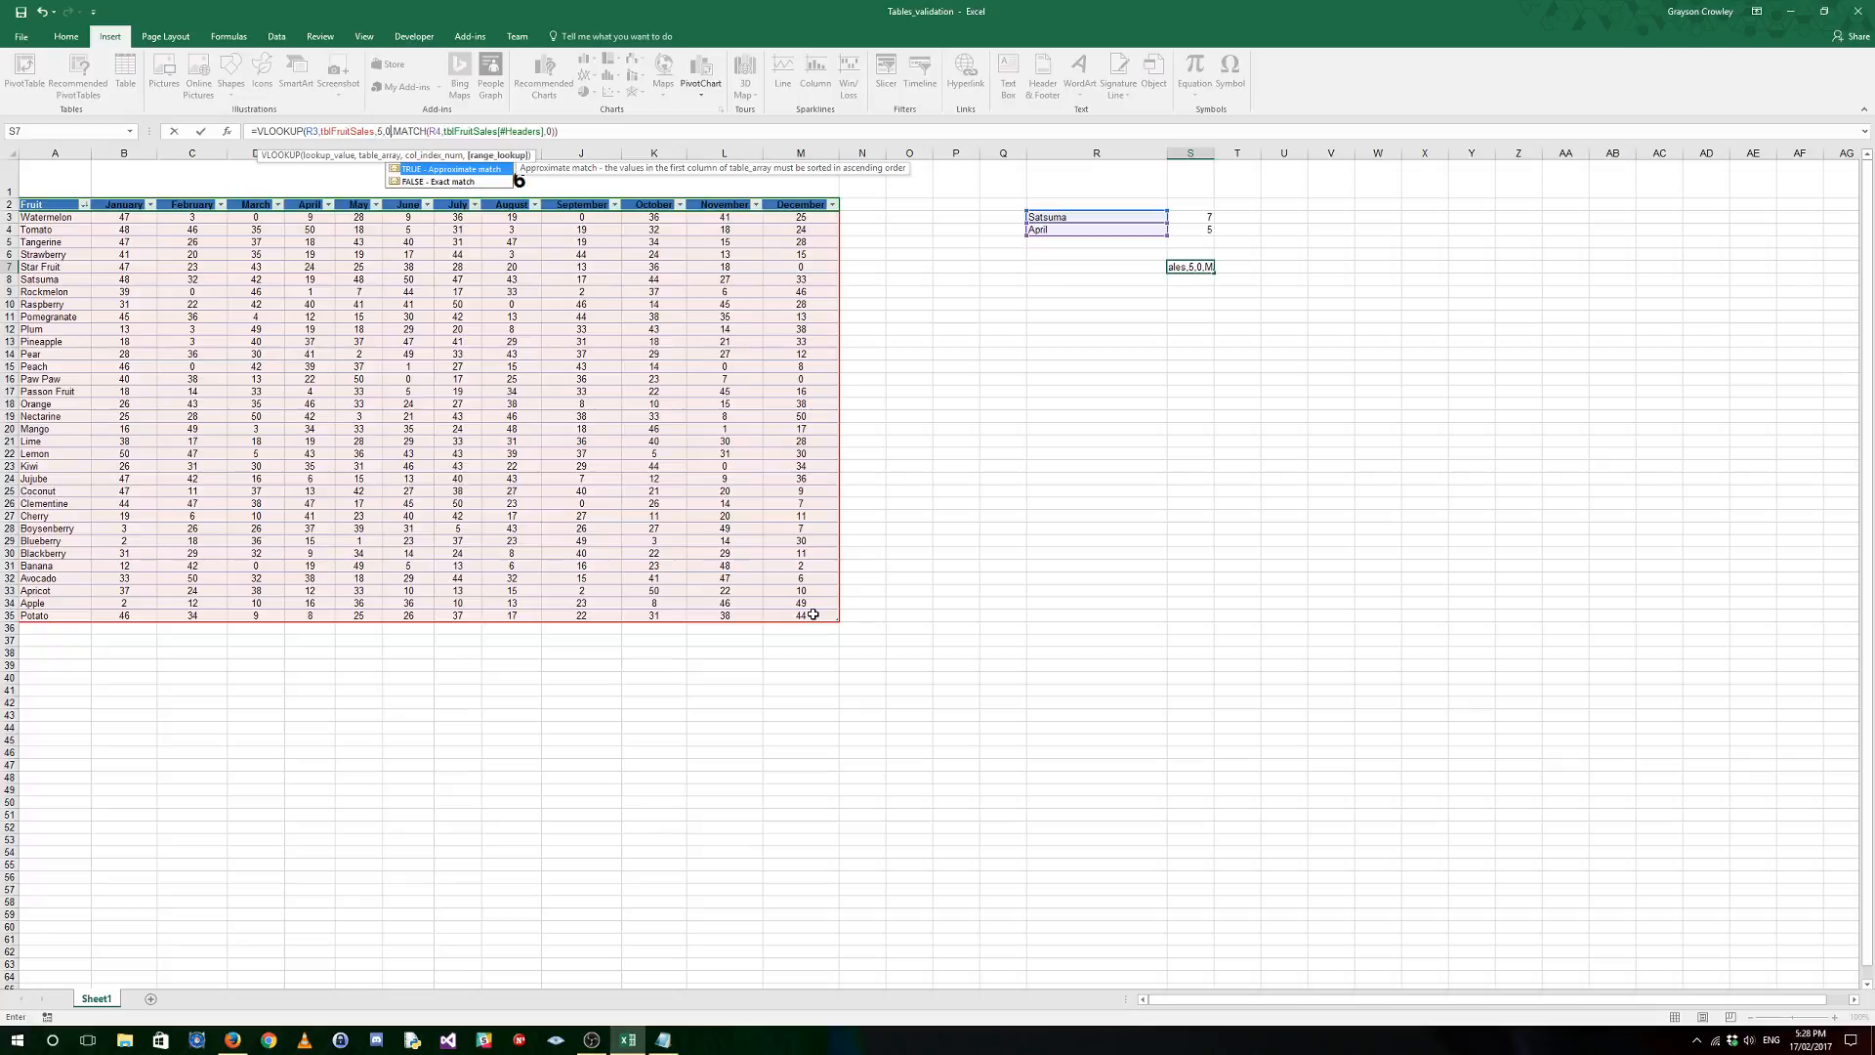
{"action": "type", "text": ")"}
{"action": "key", "text": "Delete"}
{"action": "key", "text": "Delete"}
{"action": "key", "text": "Delete"}
{"action": "key", "text": "Delete"}
{"action": "key", "text": "Delete"}
{"action": "key", "text": "Delete"}
{"action": "key", "text": "Delete"}
{"action": "key", "text": "Delete"}
{"action": "key", "text": "Delete"}
{"action": "key", "text": "Delete"}
{"action": "key", "text": "Delete"}
{"action": "key", "text": "Delete"}
{"action": "key", "text": "Delete"}
{"action": "key", "text": "Delete"}
{"action": "key", "text": "Delete"}
{"action": "key", "text": "Delete"}
{"action": "key", "text": "Delete"}
{"action": "key", "text": "Delete"}
{"action": "key", "text": "Delete"}
{"action": "key", "text": "Delete"}
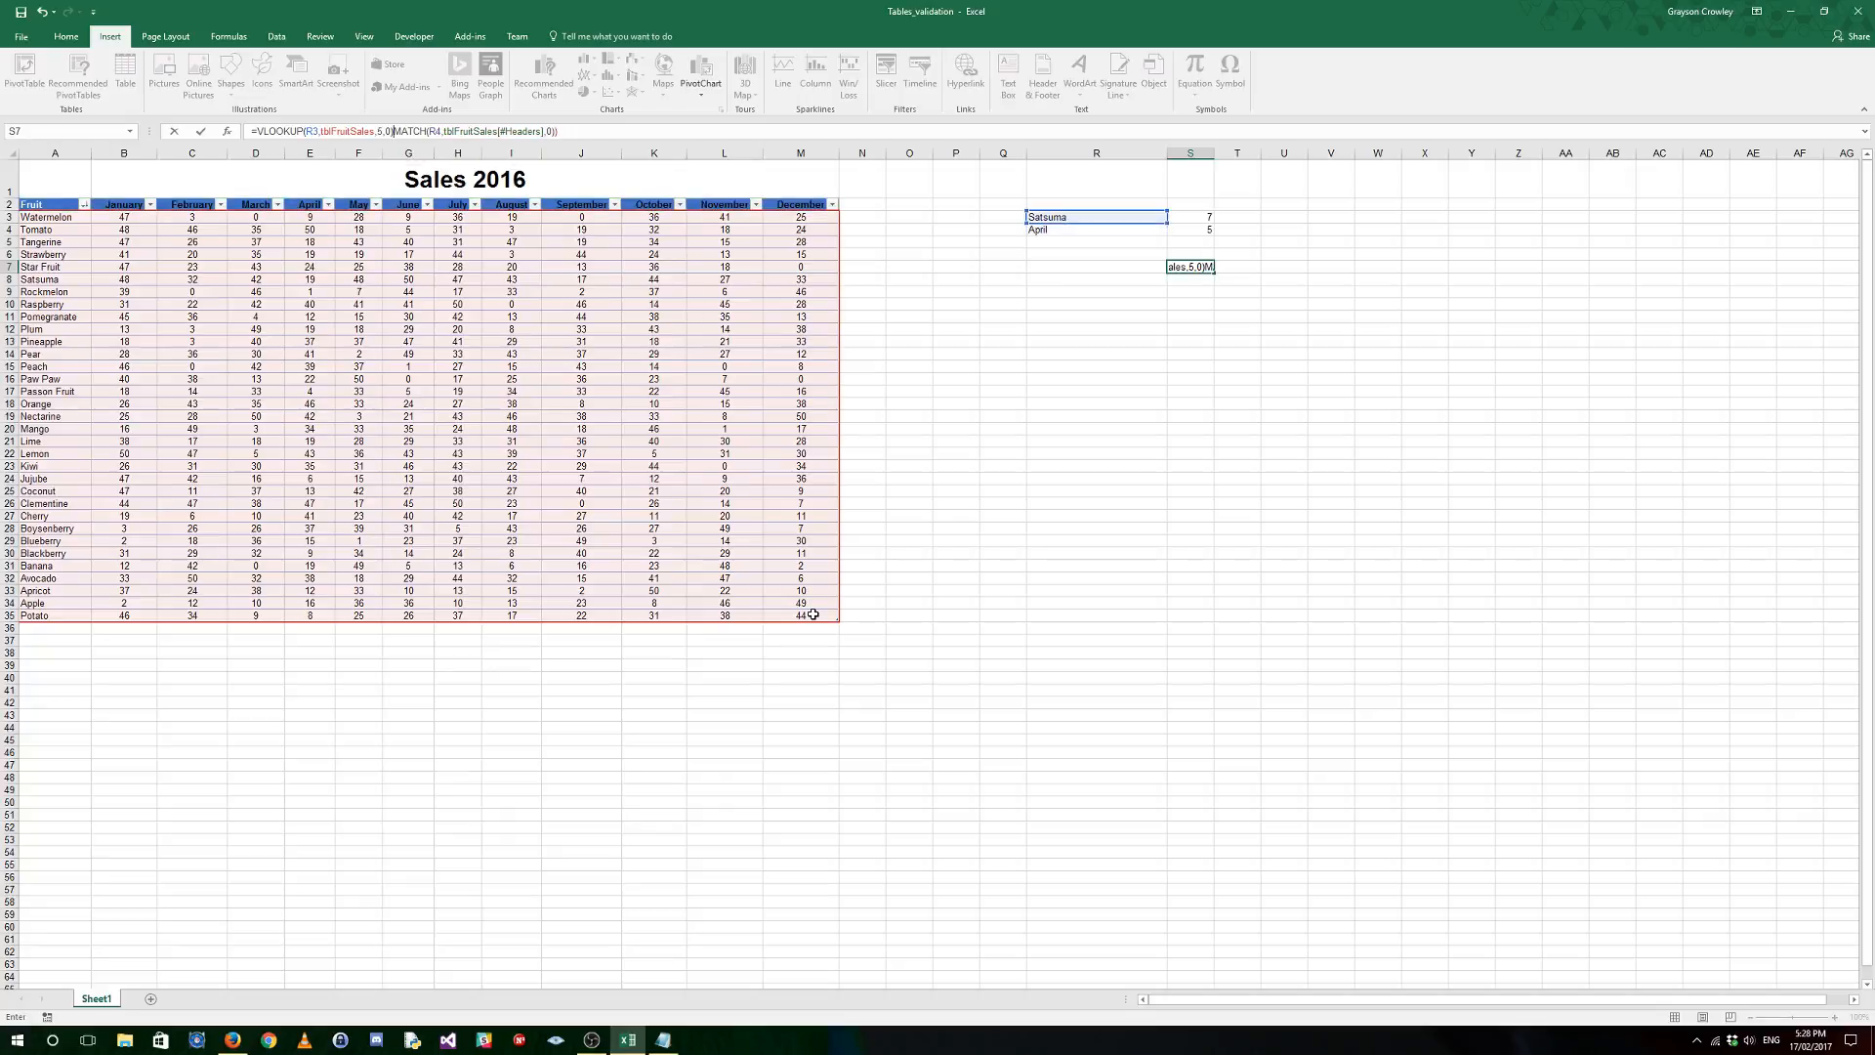
{"action": "key", "text": "Delete"}
{"action": "key", "text": "Delete"}
{"action": "key", "text": "Delete"}
{"action": "key", "text": "Delete"}
{"action": "key", "text": "Delete"}
{"action": "key", "text": "ctrl+Return"}
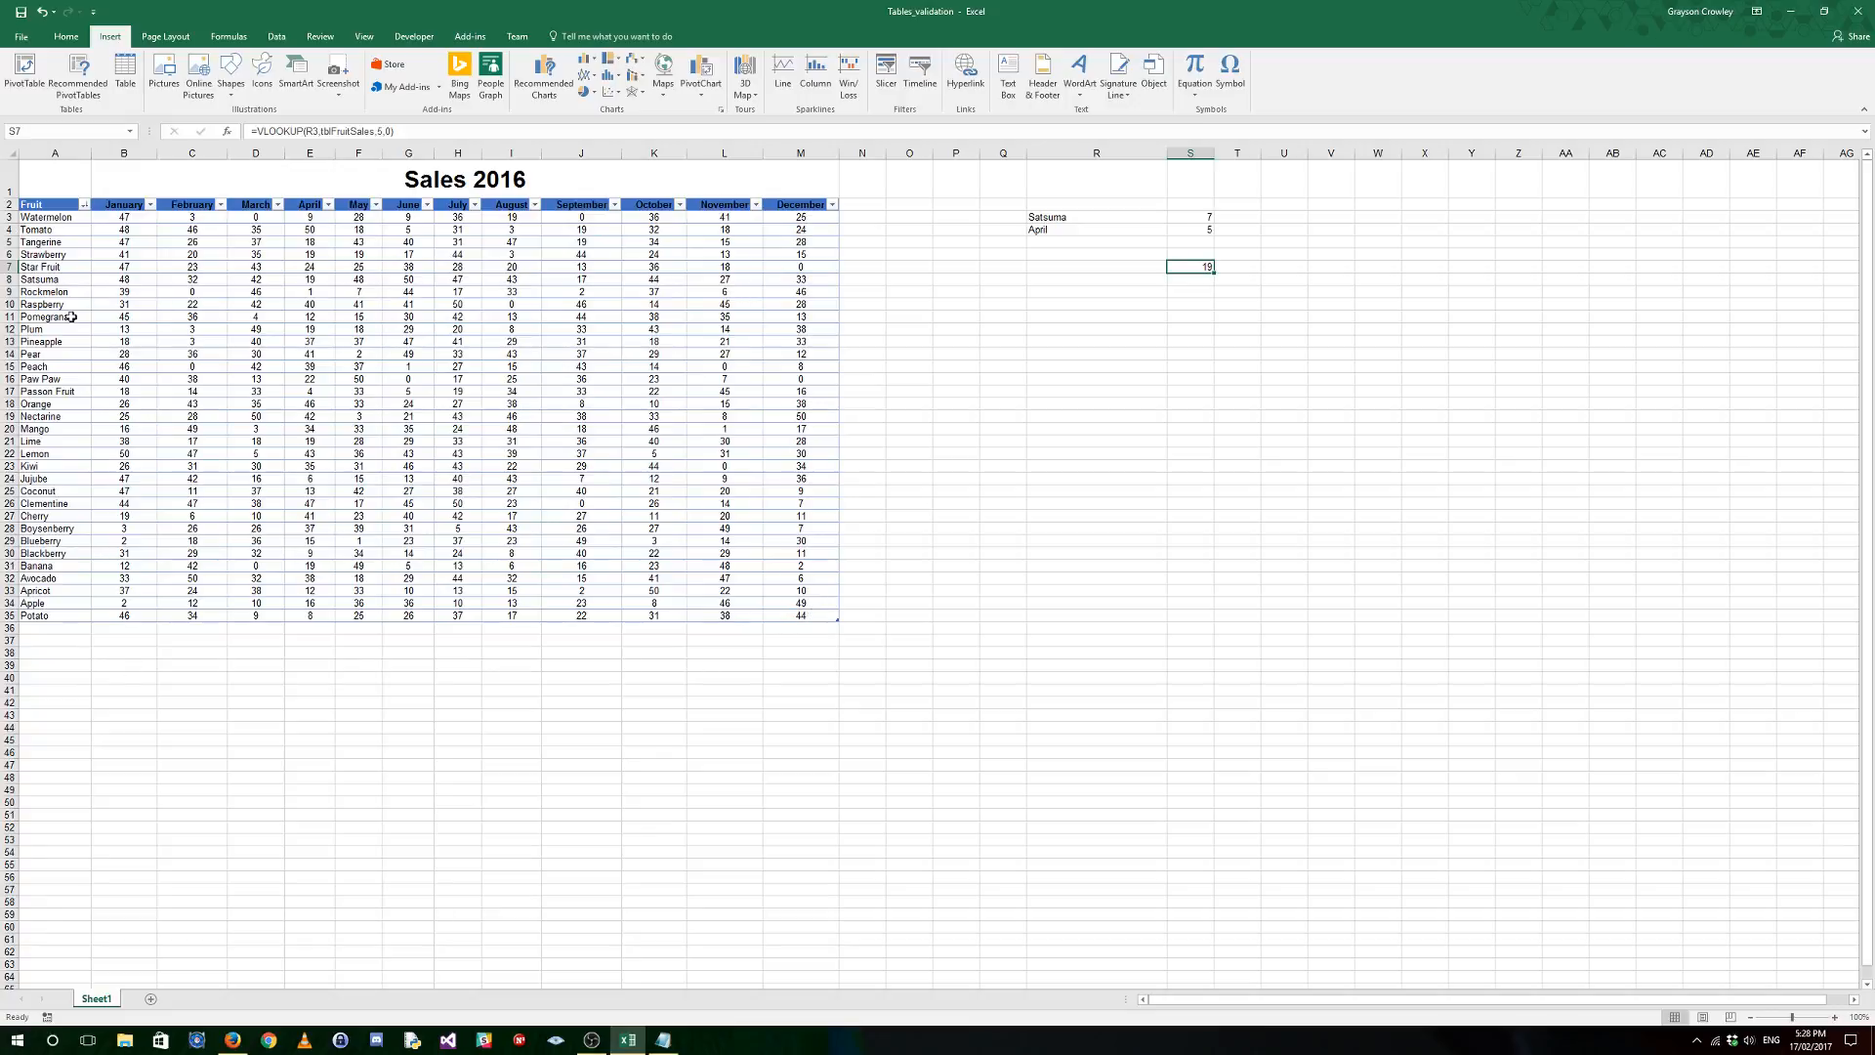
Step: Compare the VLOOKUP result in S7 with Satsuma's April sales in the table
{"action": "left_click_drag", "start_coordinate": [56, 279], "coordinate": [307, 278]}
{"action": "left_click", "coordinate": [307, 278]}
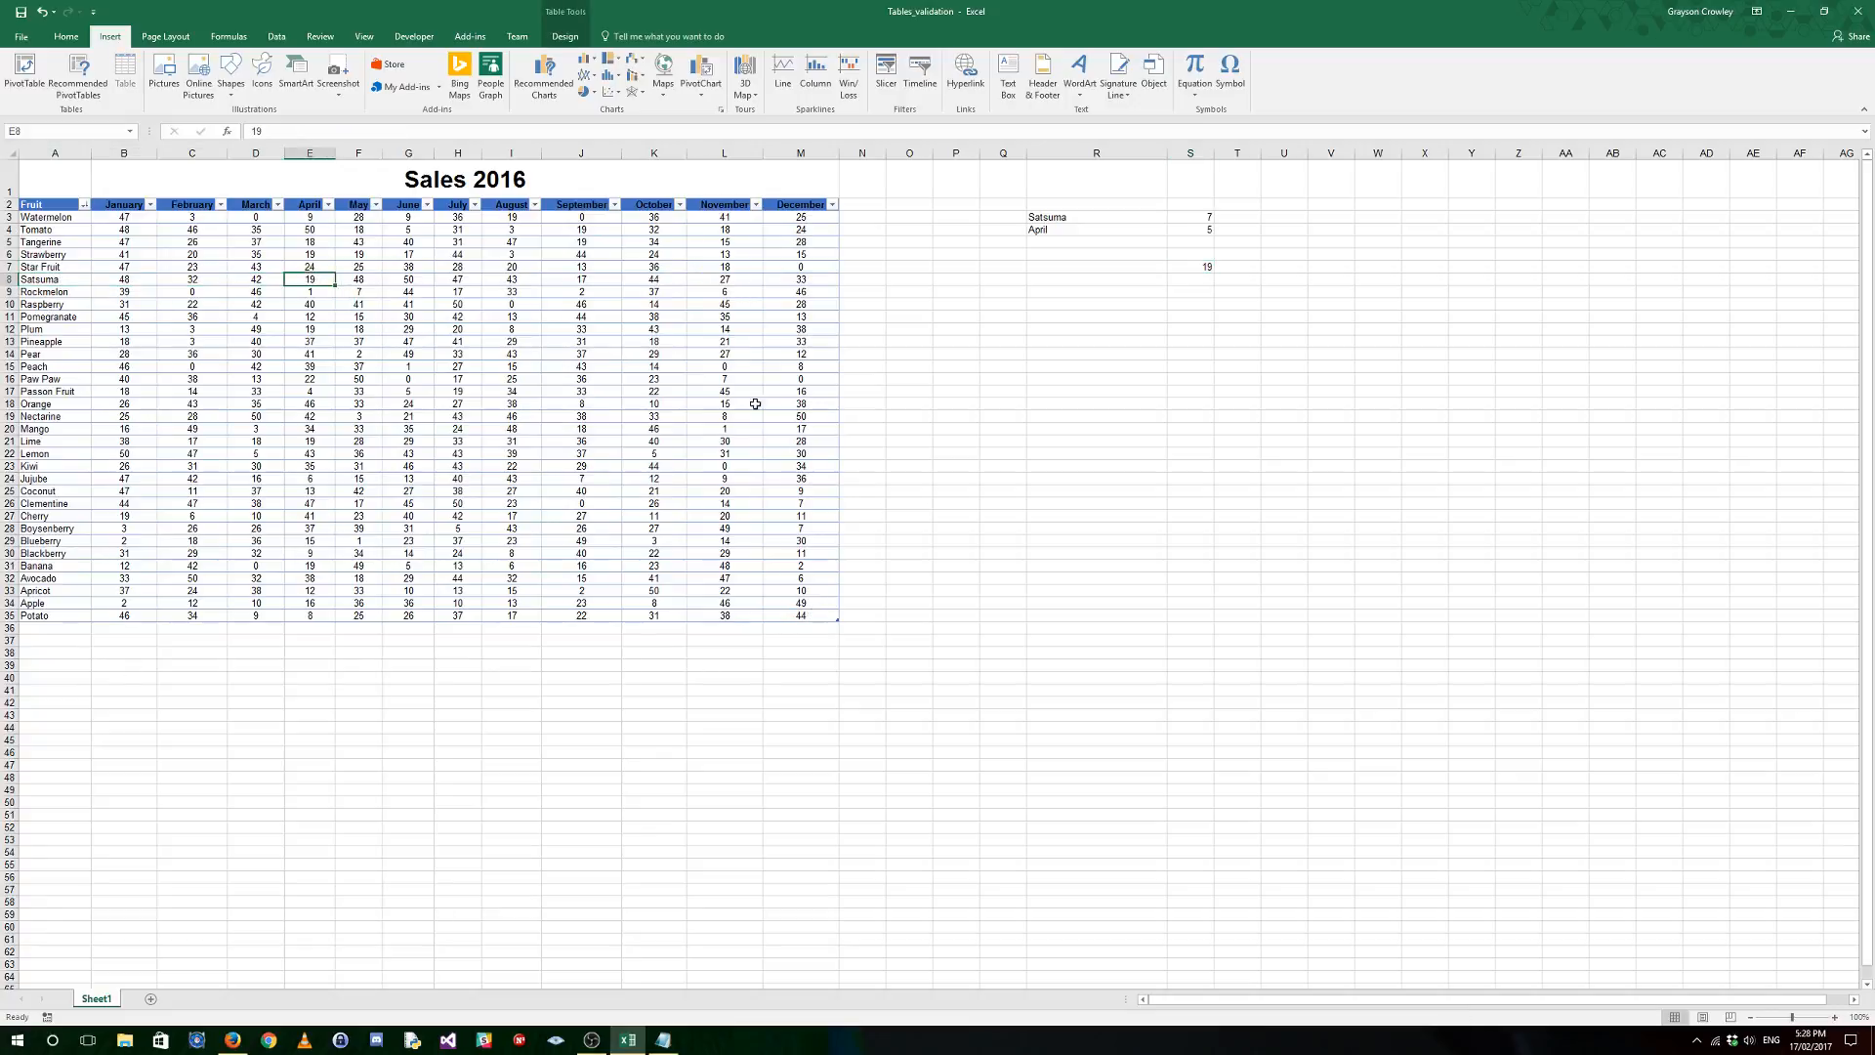
{"action": "left_click", "coordinate": [1203, 267]}
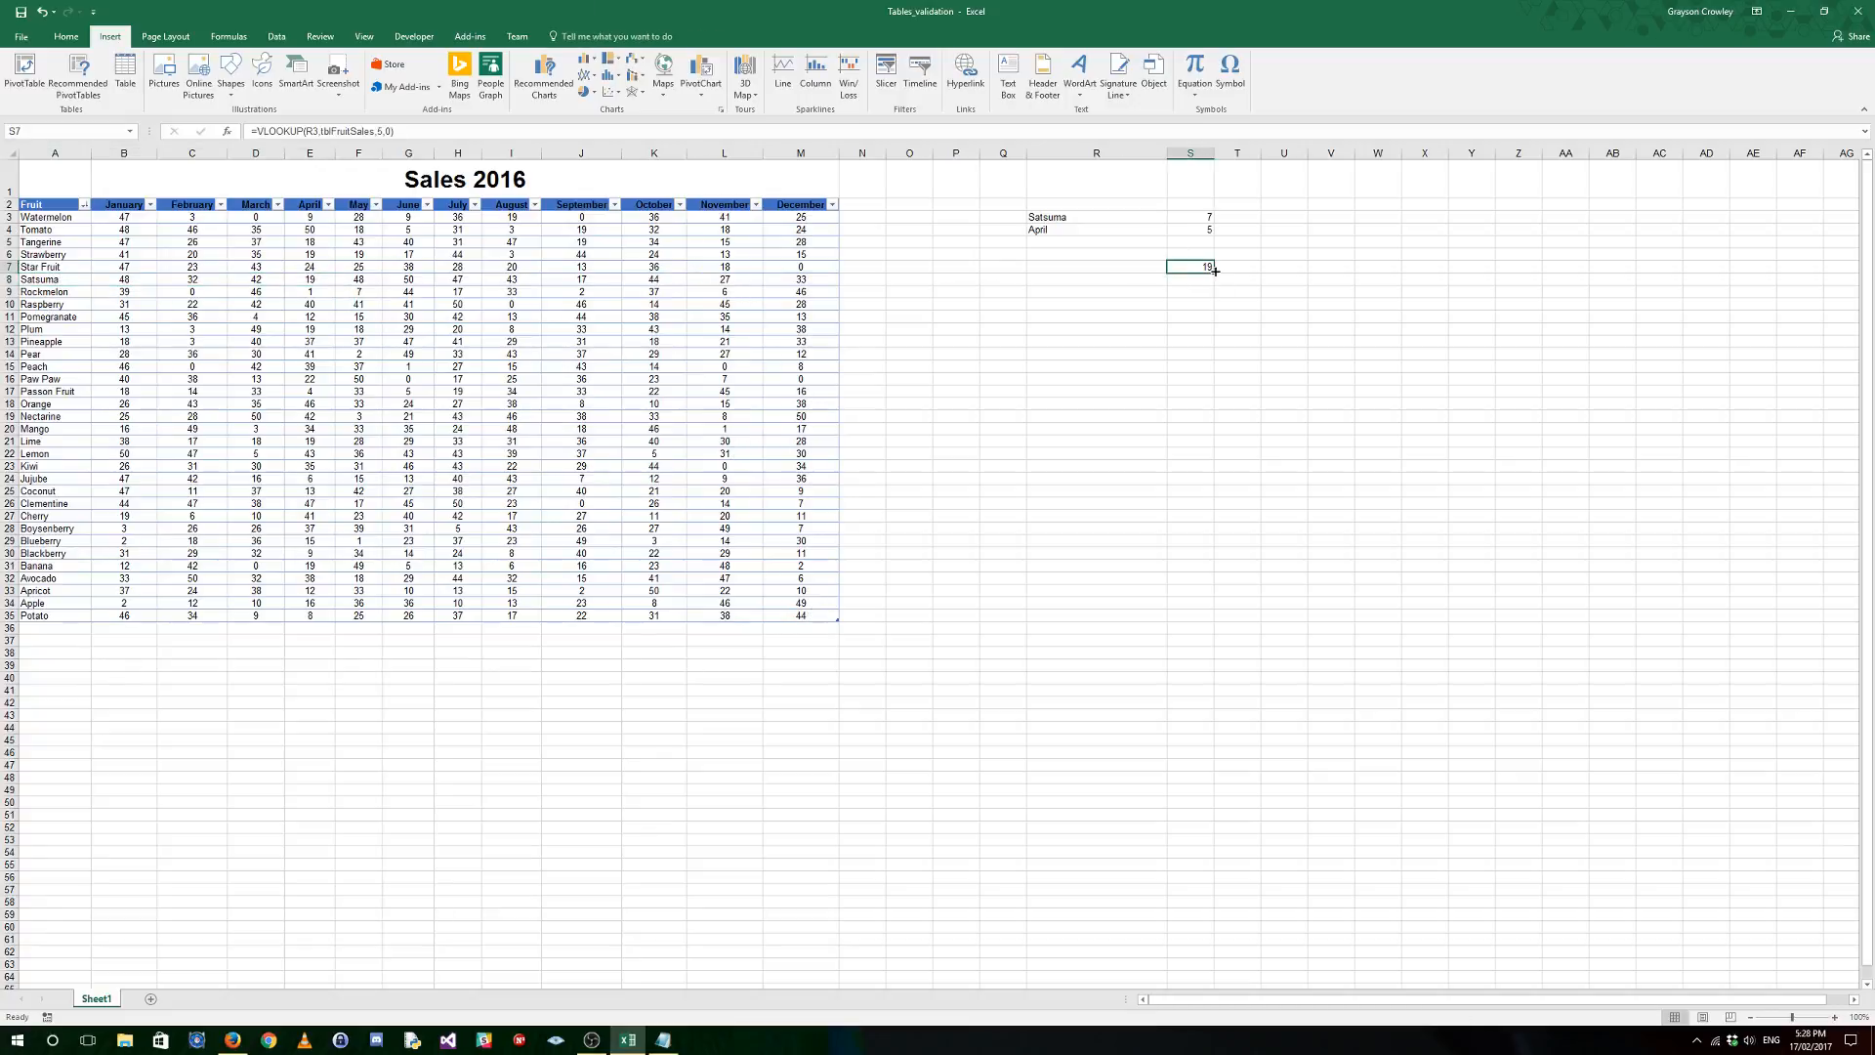
Step: Begin a VLOOKUP formula in S8 with R3 as lookup value and tblFruitSales[#All] as table array
{"action": "left_click", "coordinate": [1190, 280]}
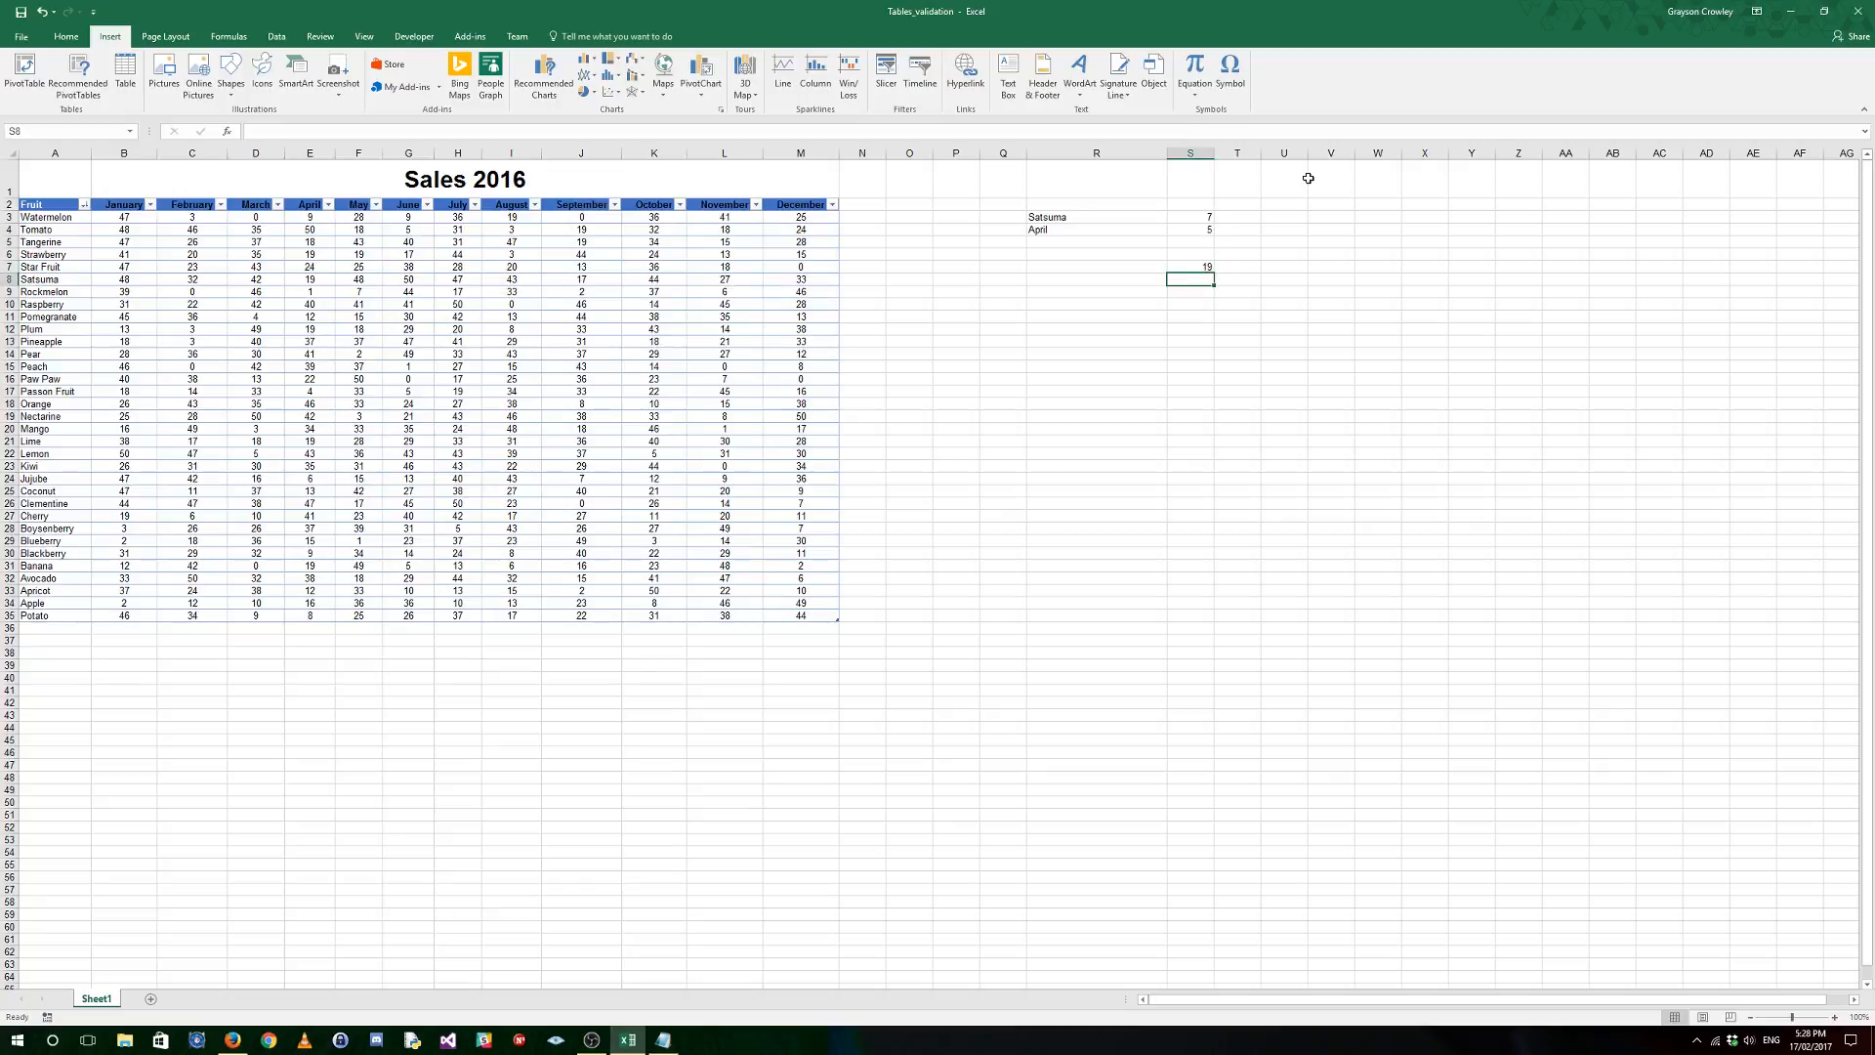
{"action": "type", "text": "=vloo"}
{"action": "key", "text": "Tab"}
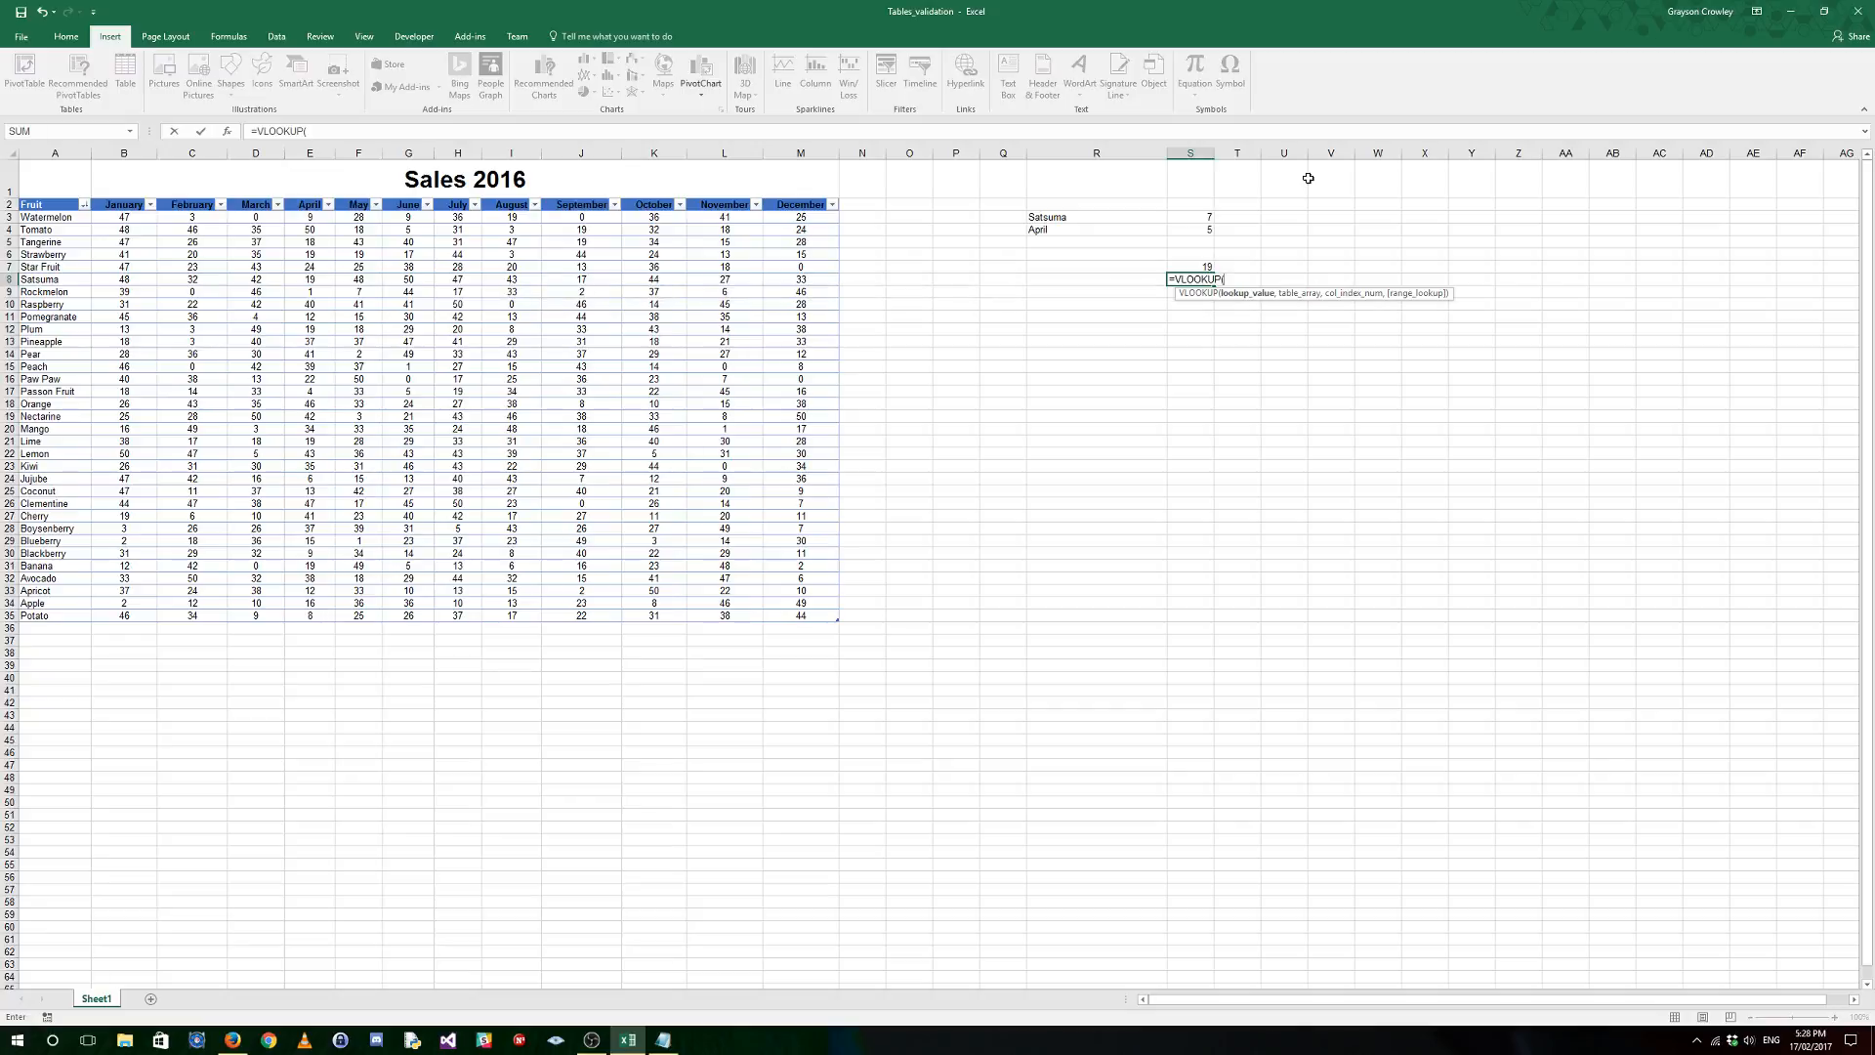
{"action": "left_click", "coordinate": [1087, 217]}
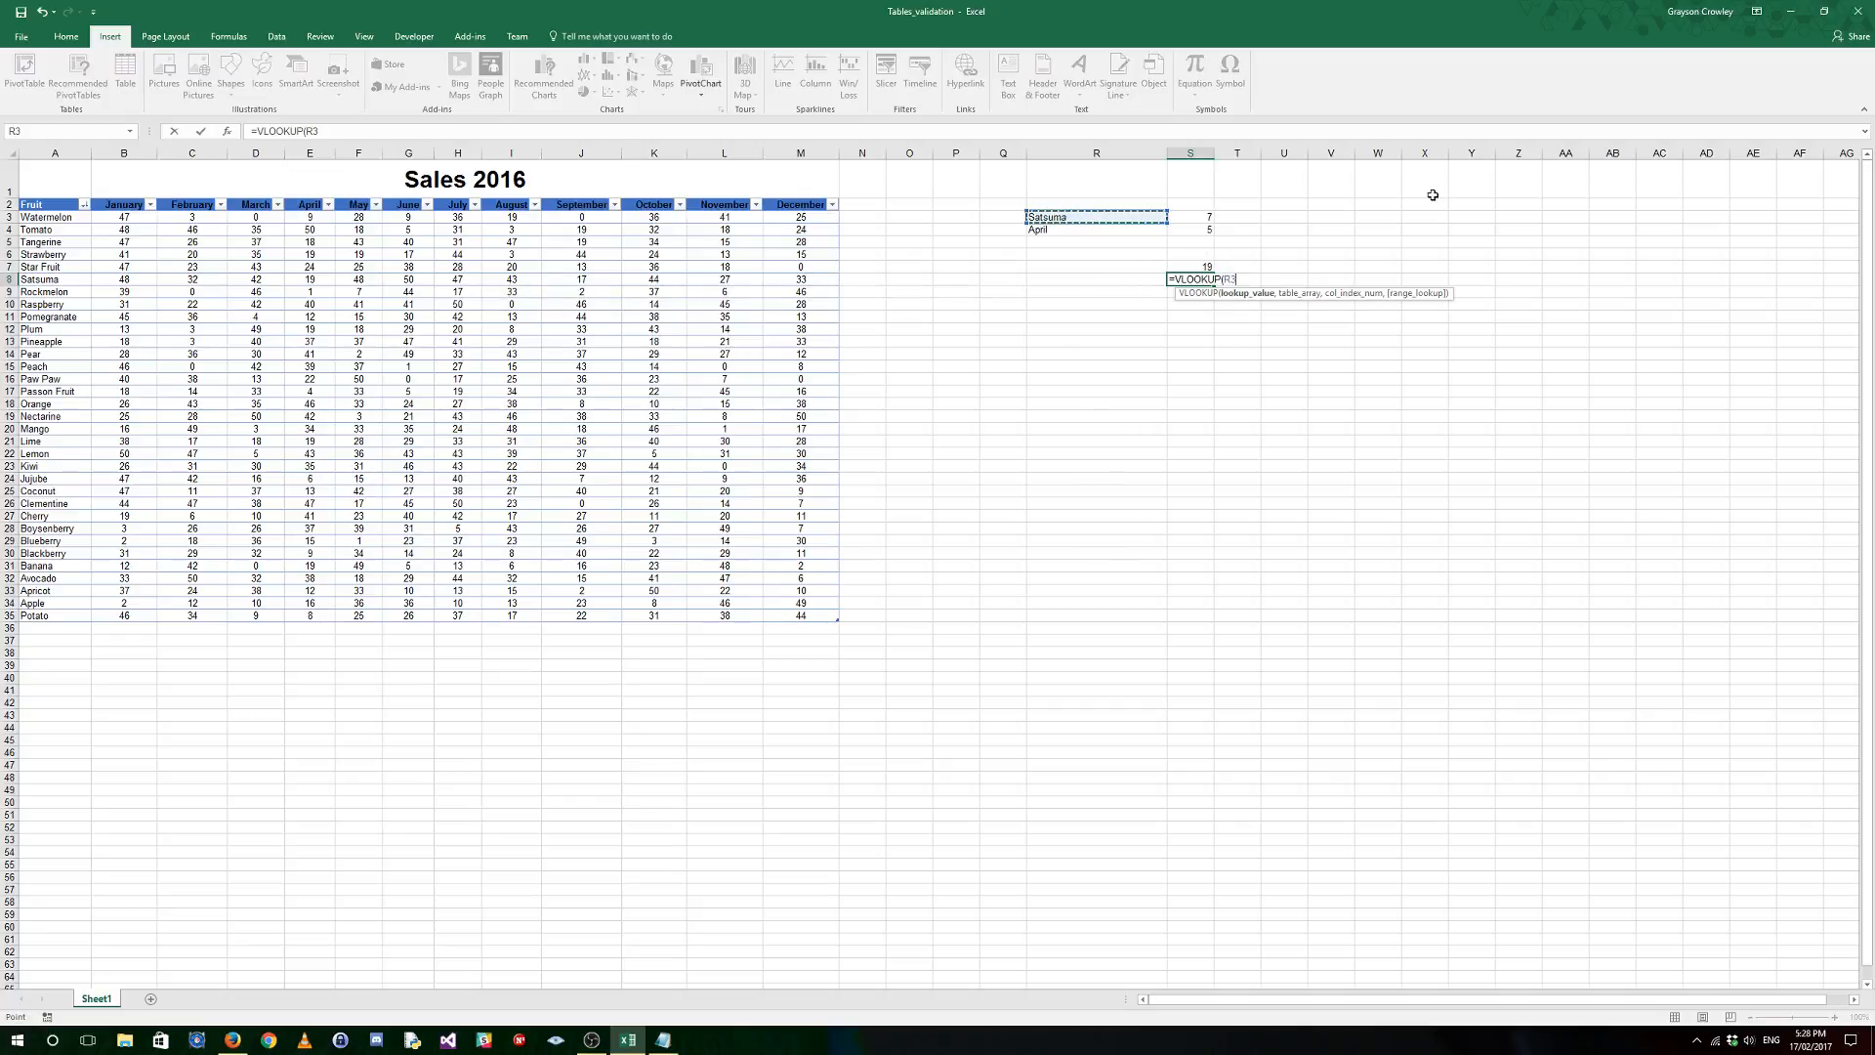
{"action": "type", "text": ","}
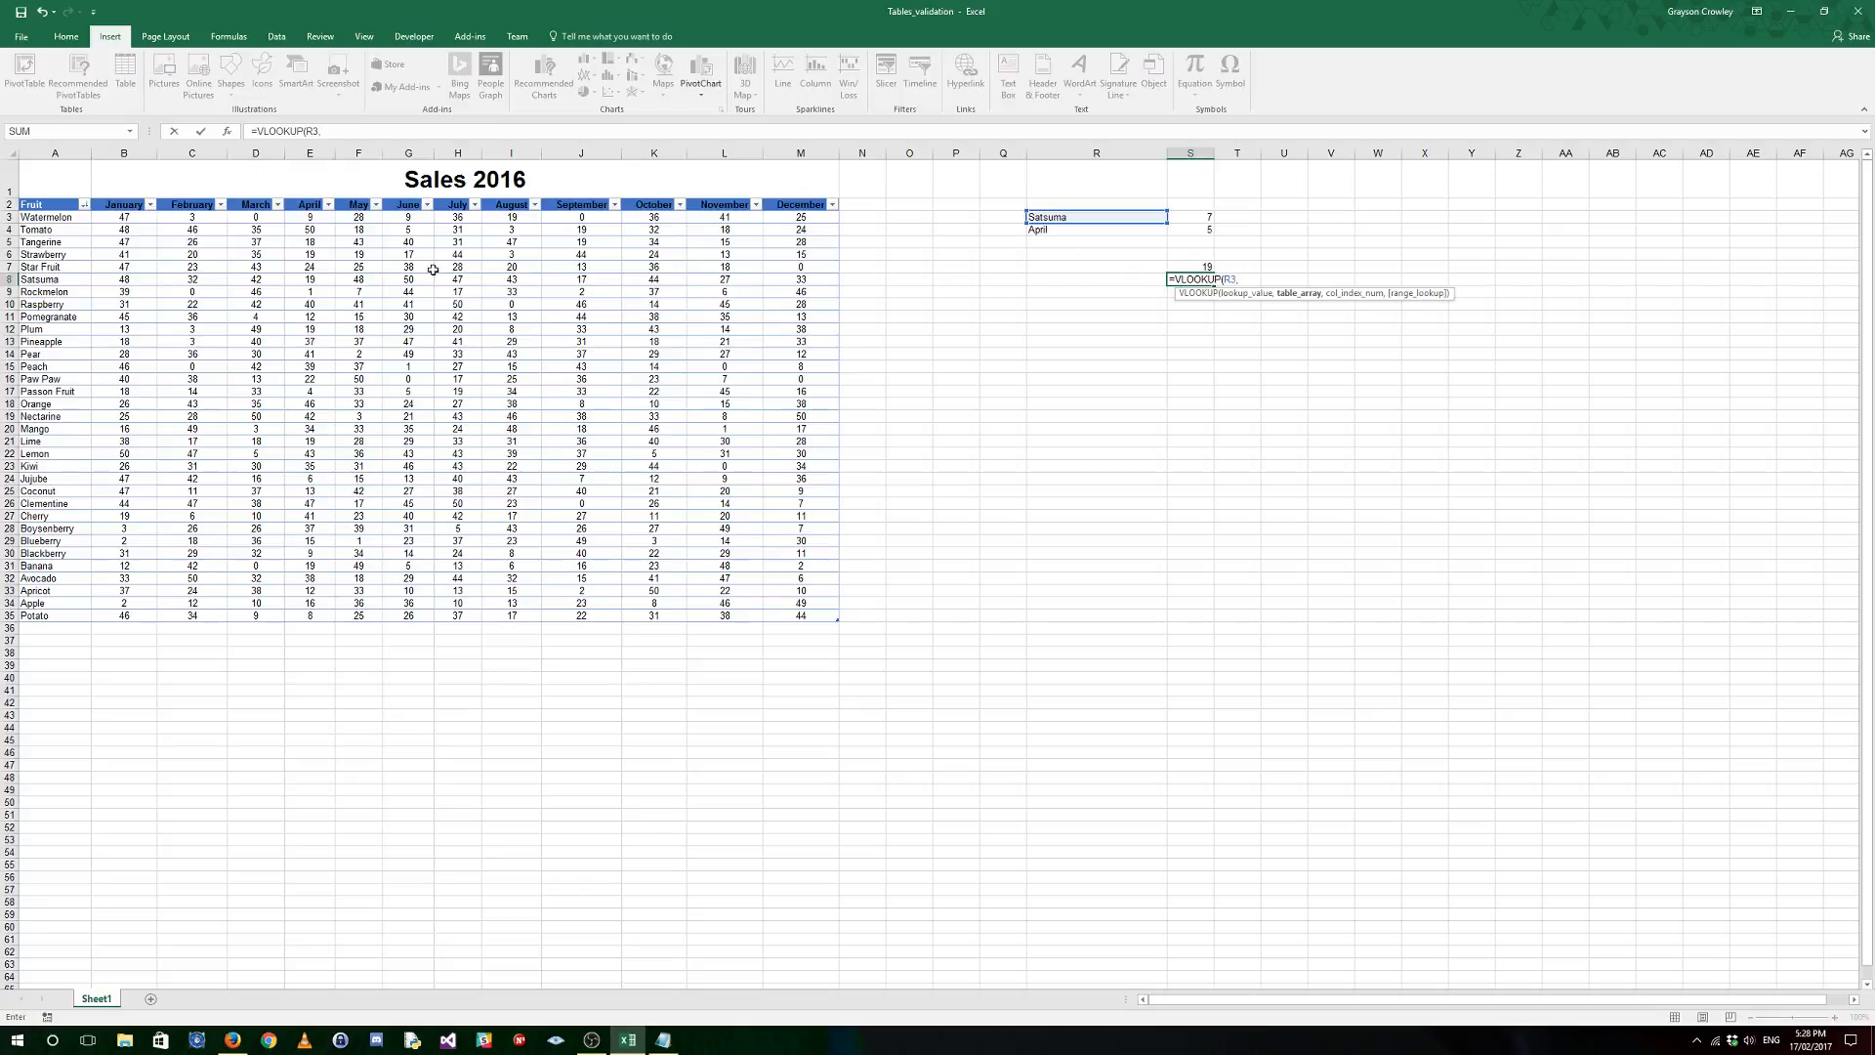
{"action": "left_click_drag", "start_coordinate": [56, 204], "coordinate": [806, 610]}
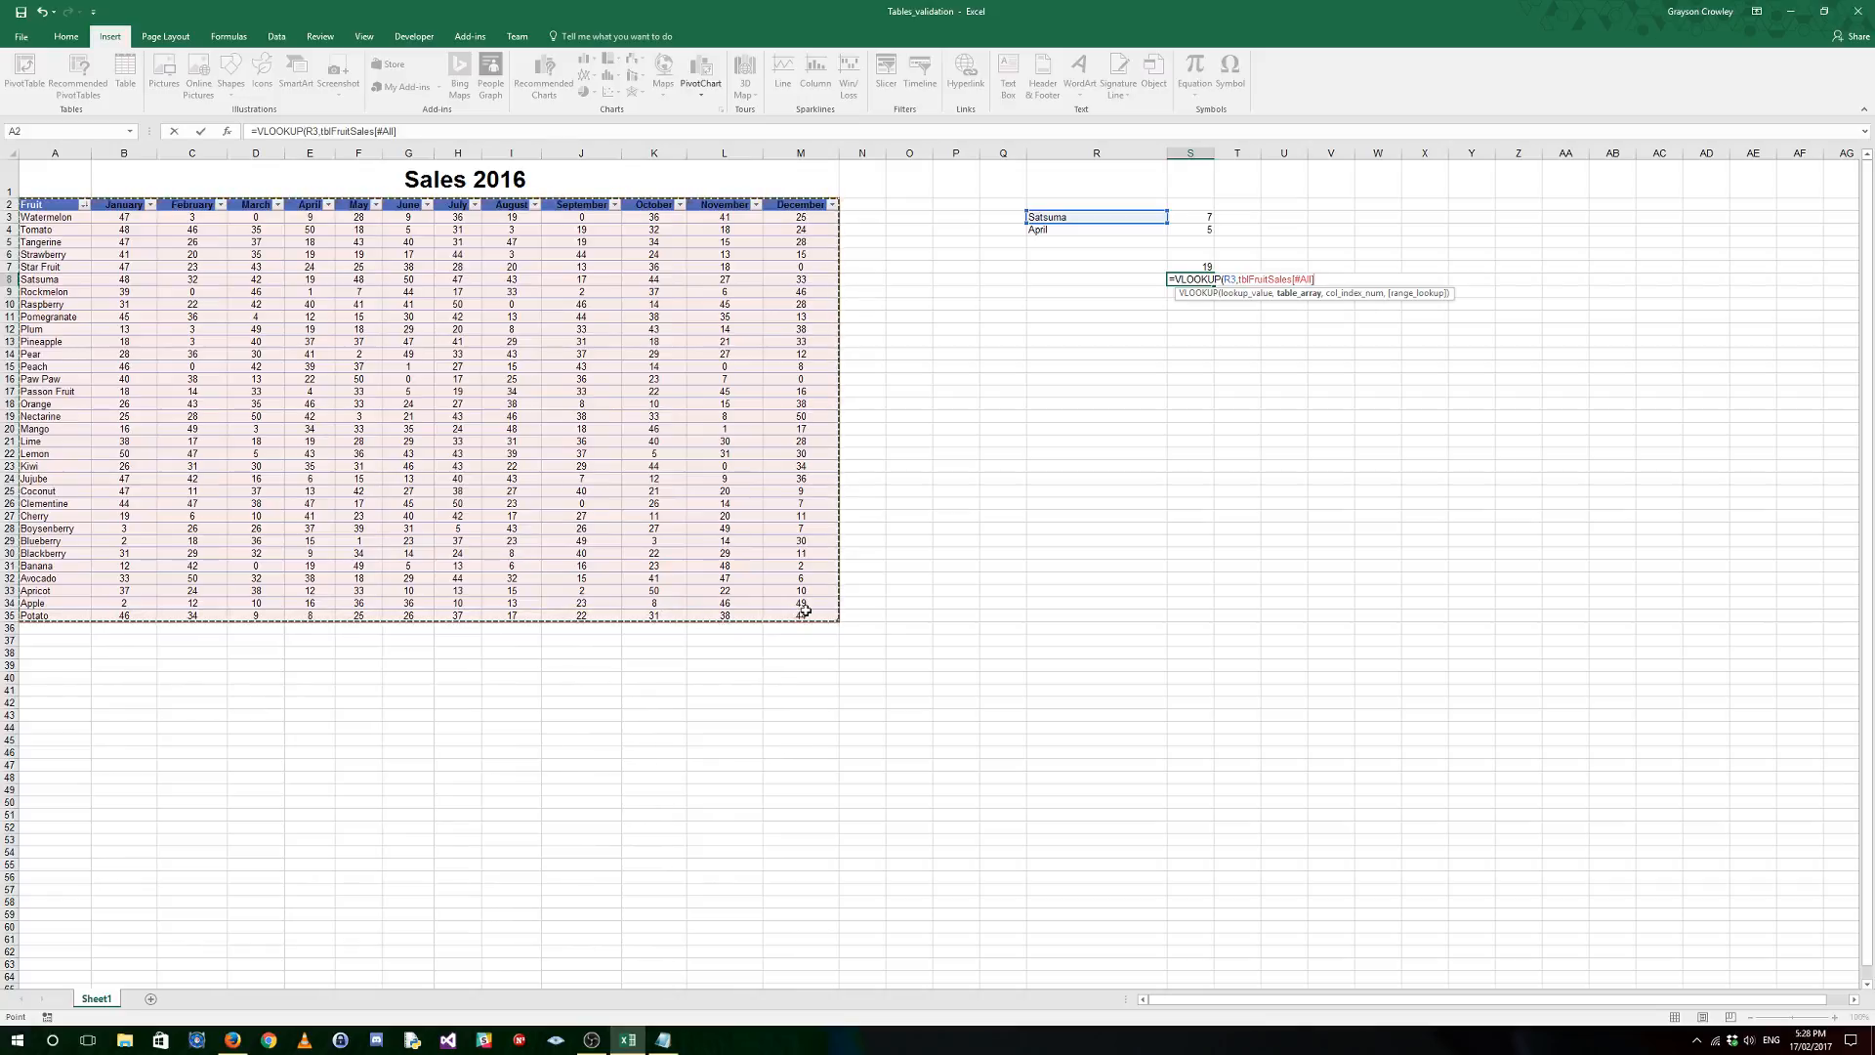
{"action": "type", "text": ","}
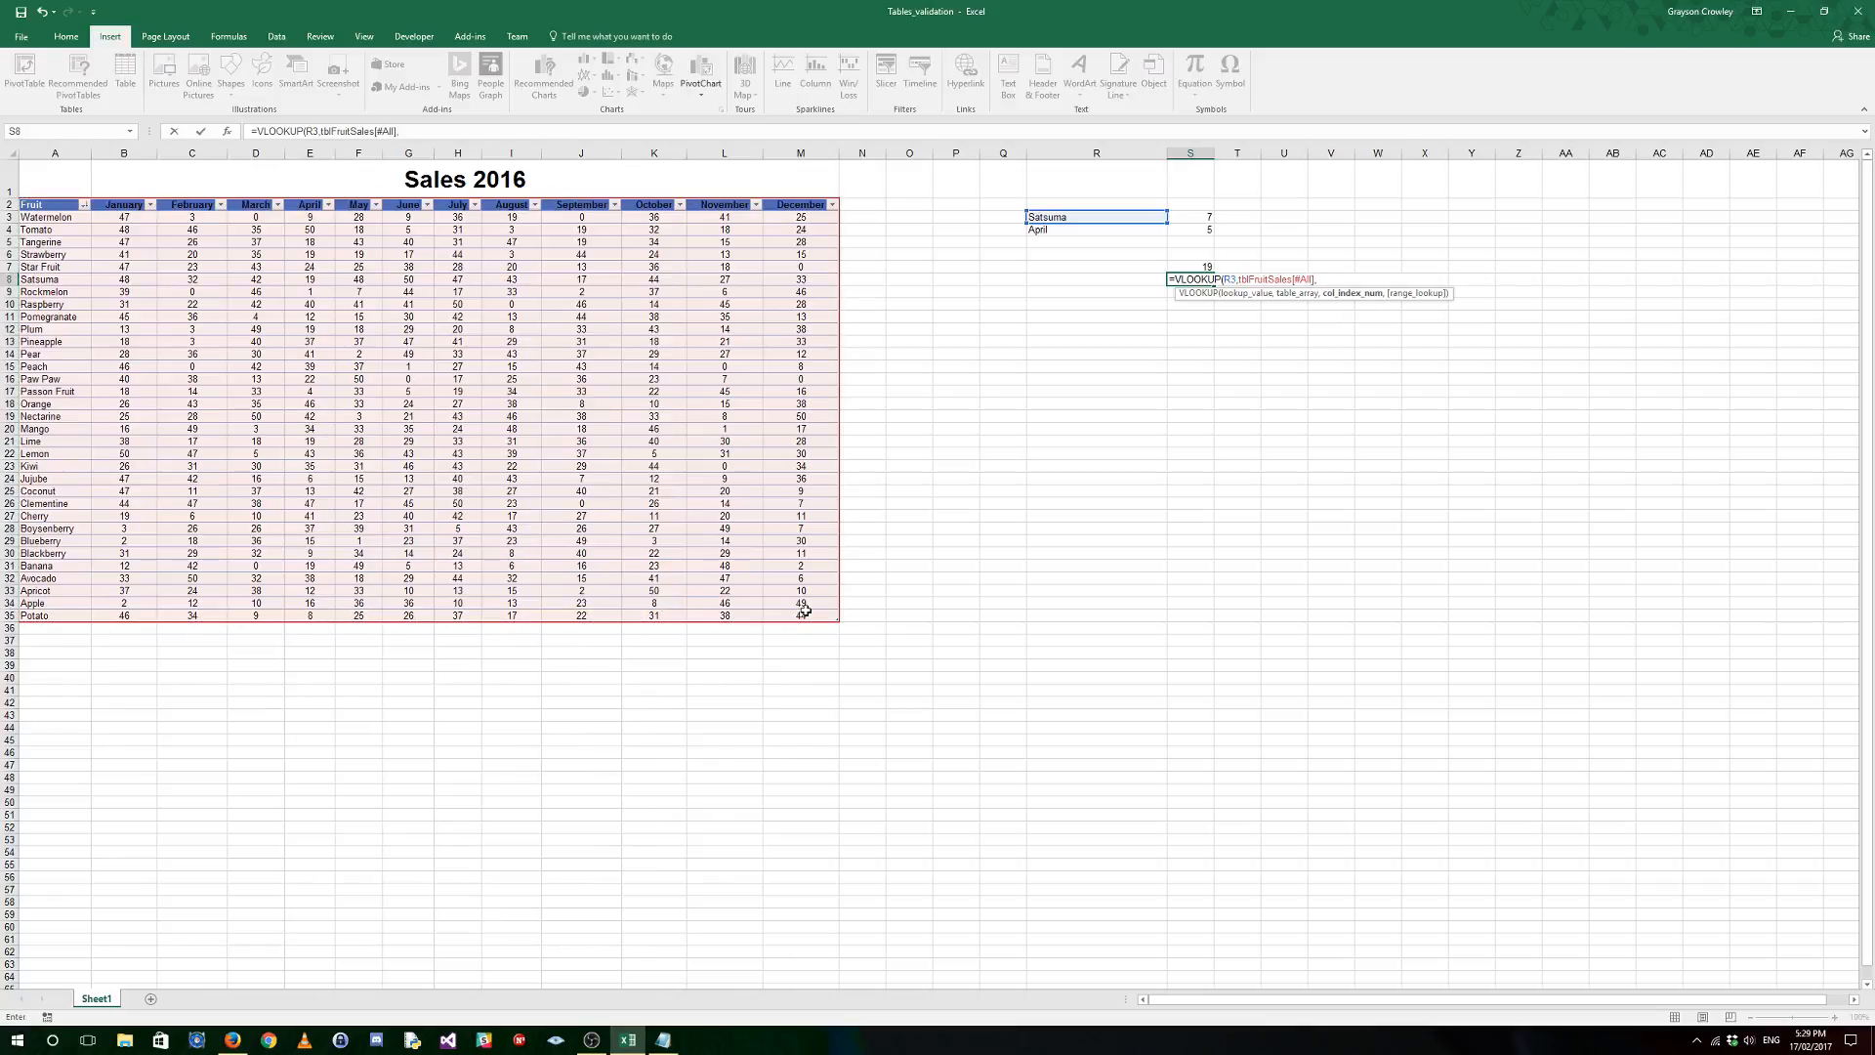
Step: Complete the S8 VLOOKUP with MATCH(R4,tblFruitSales[#Headers],0) as its column index
{"action": "type", "text": "match"}
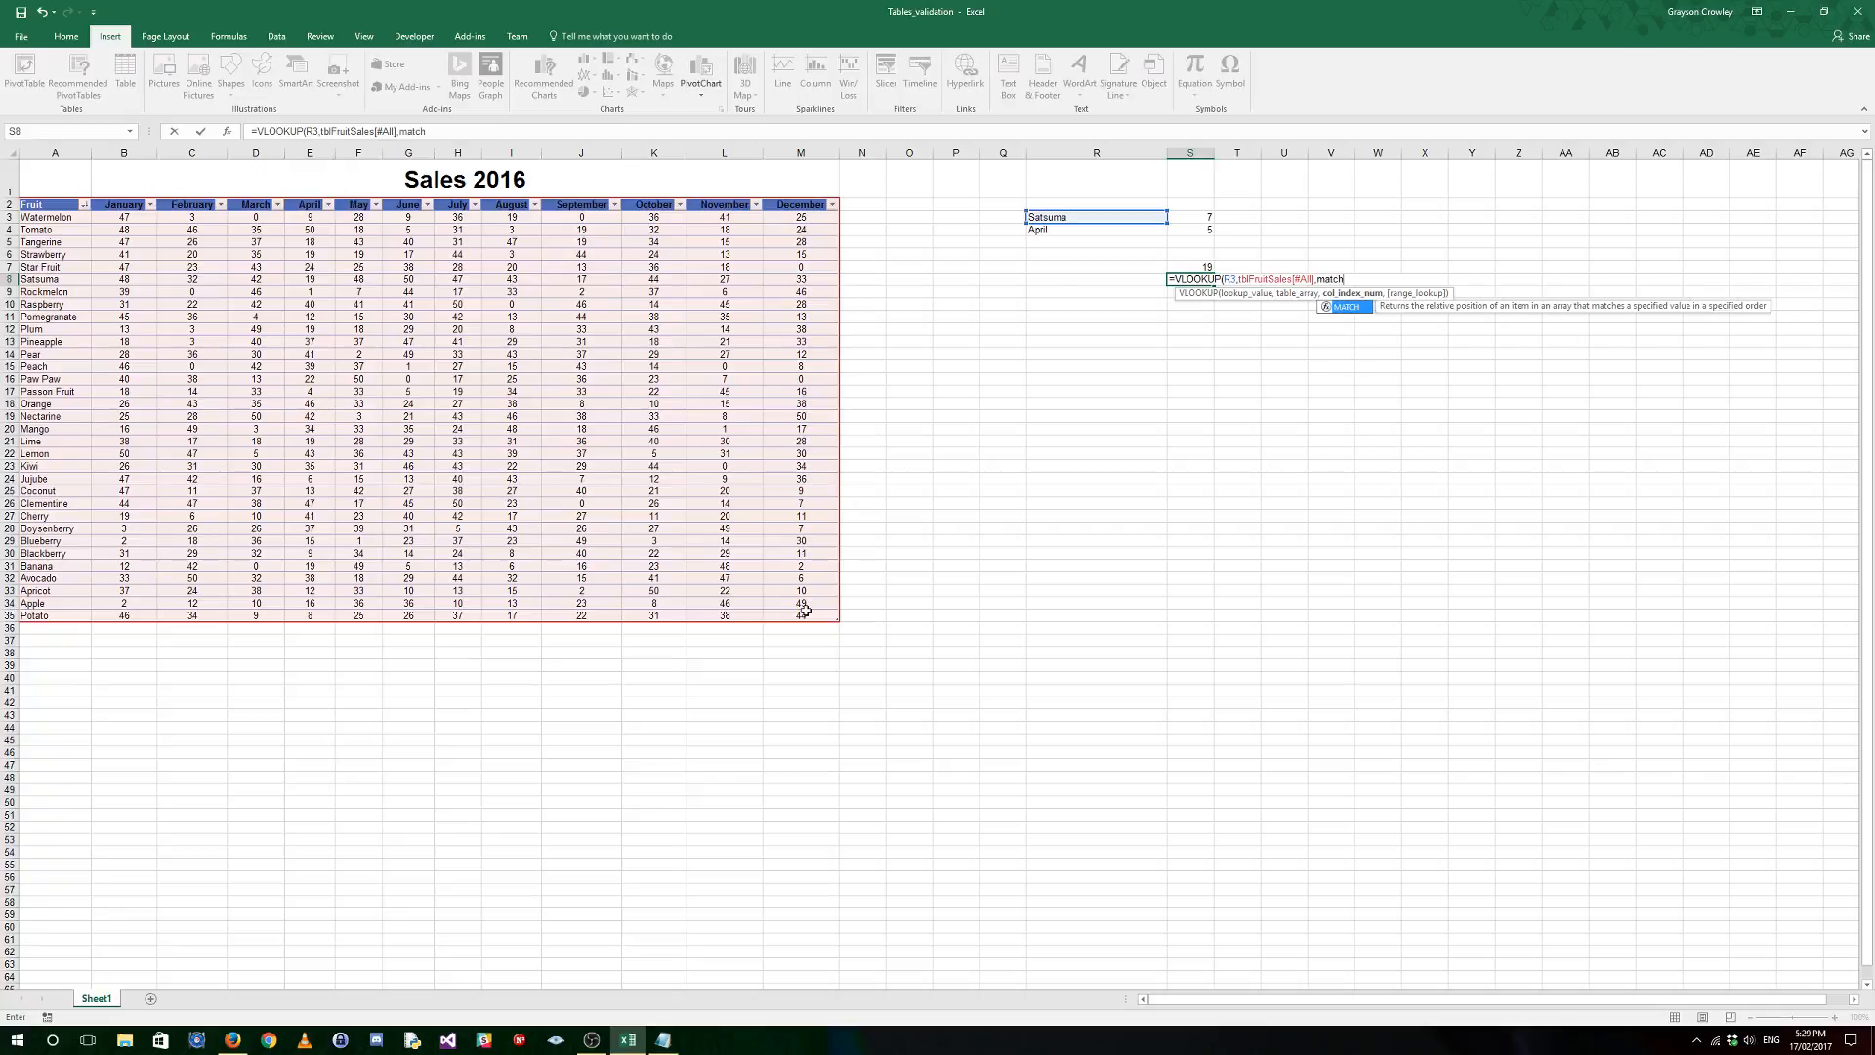
{"action": "type", "text": "("}
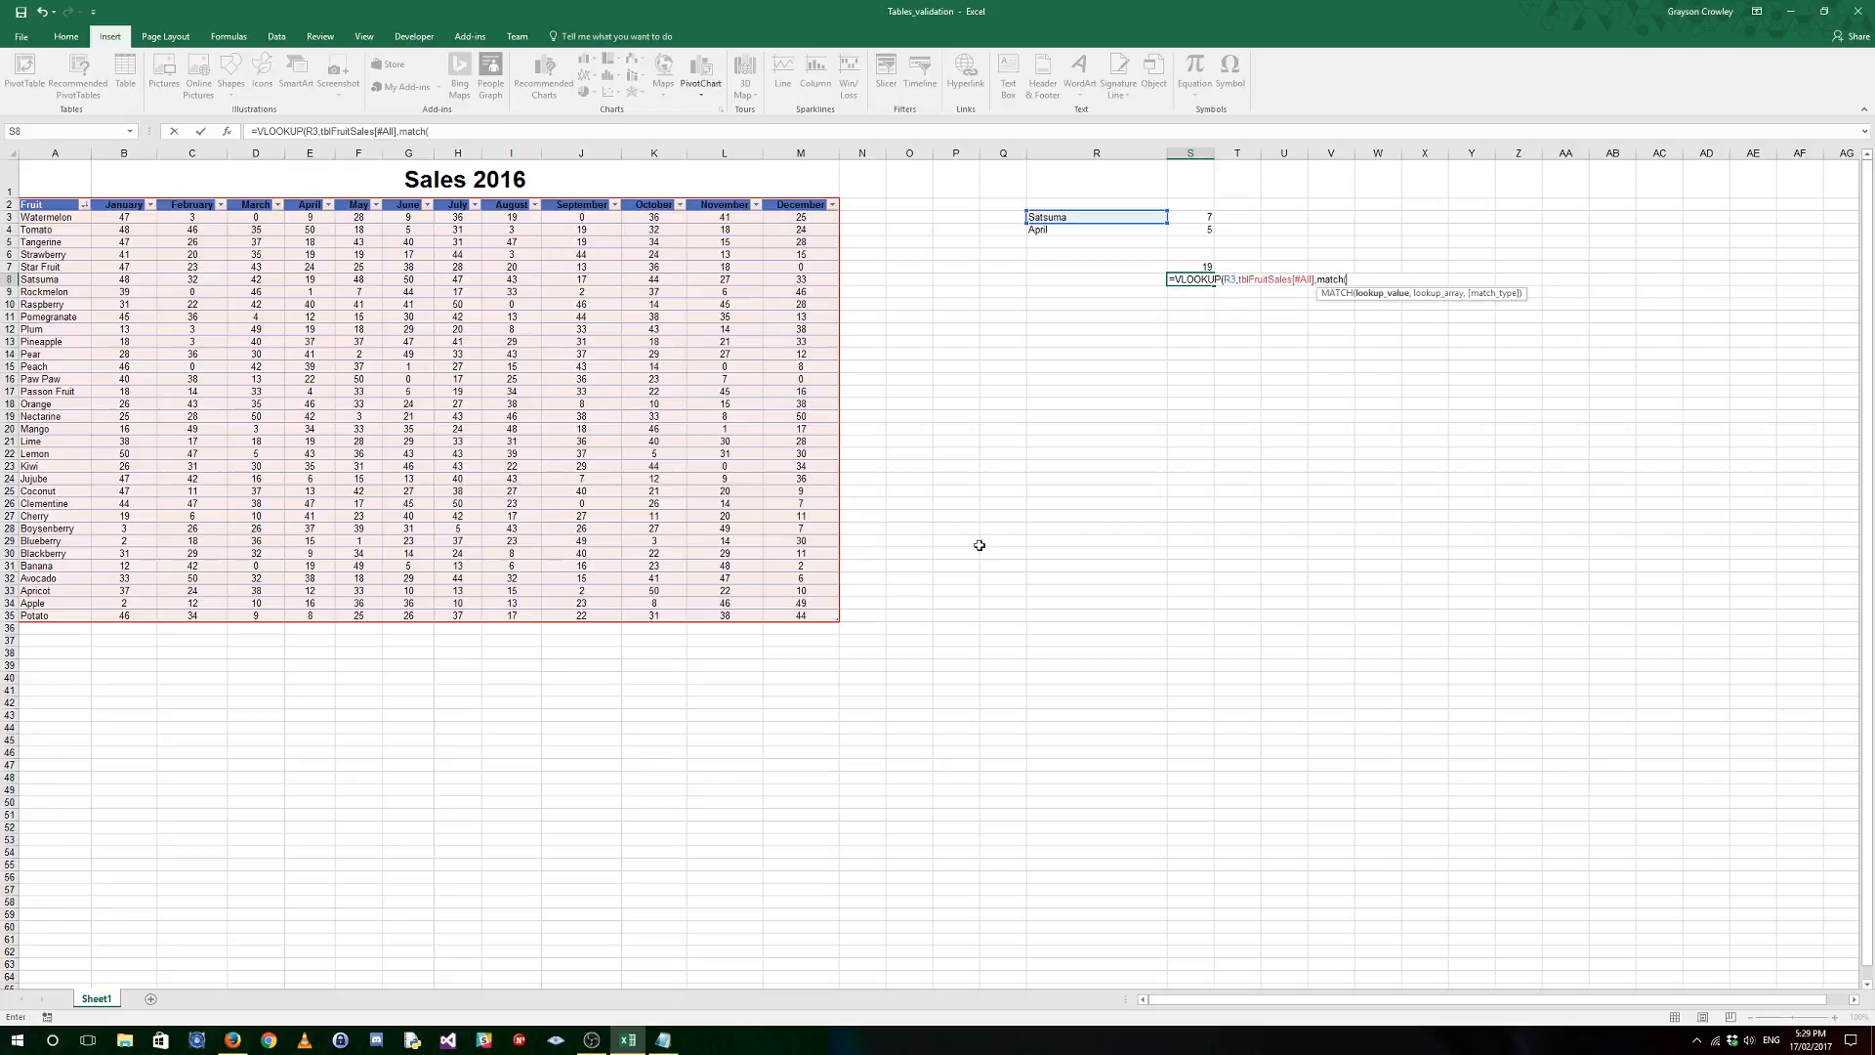
{"action": "left_click", "coordinate": [1083, 228]}
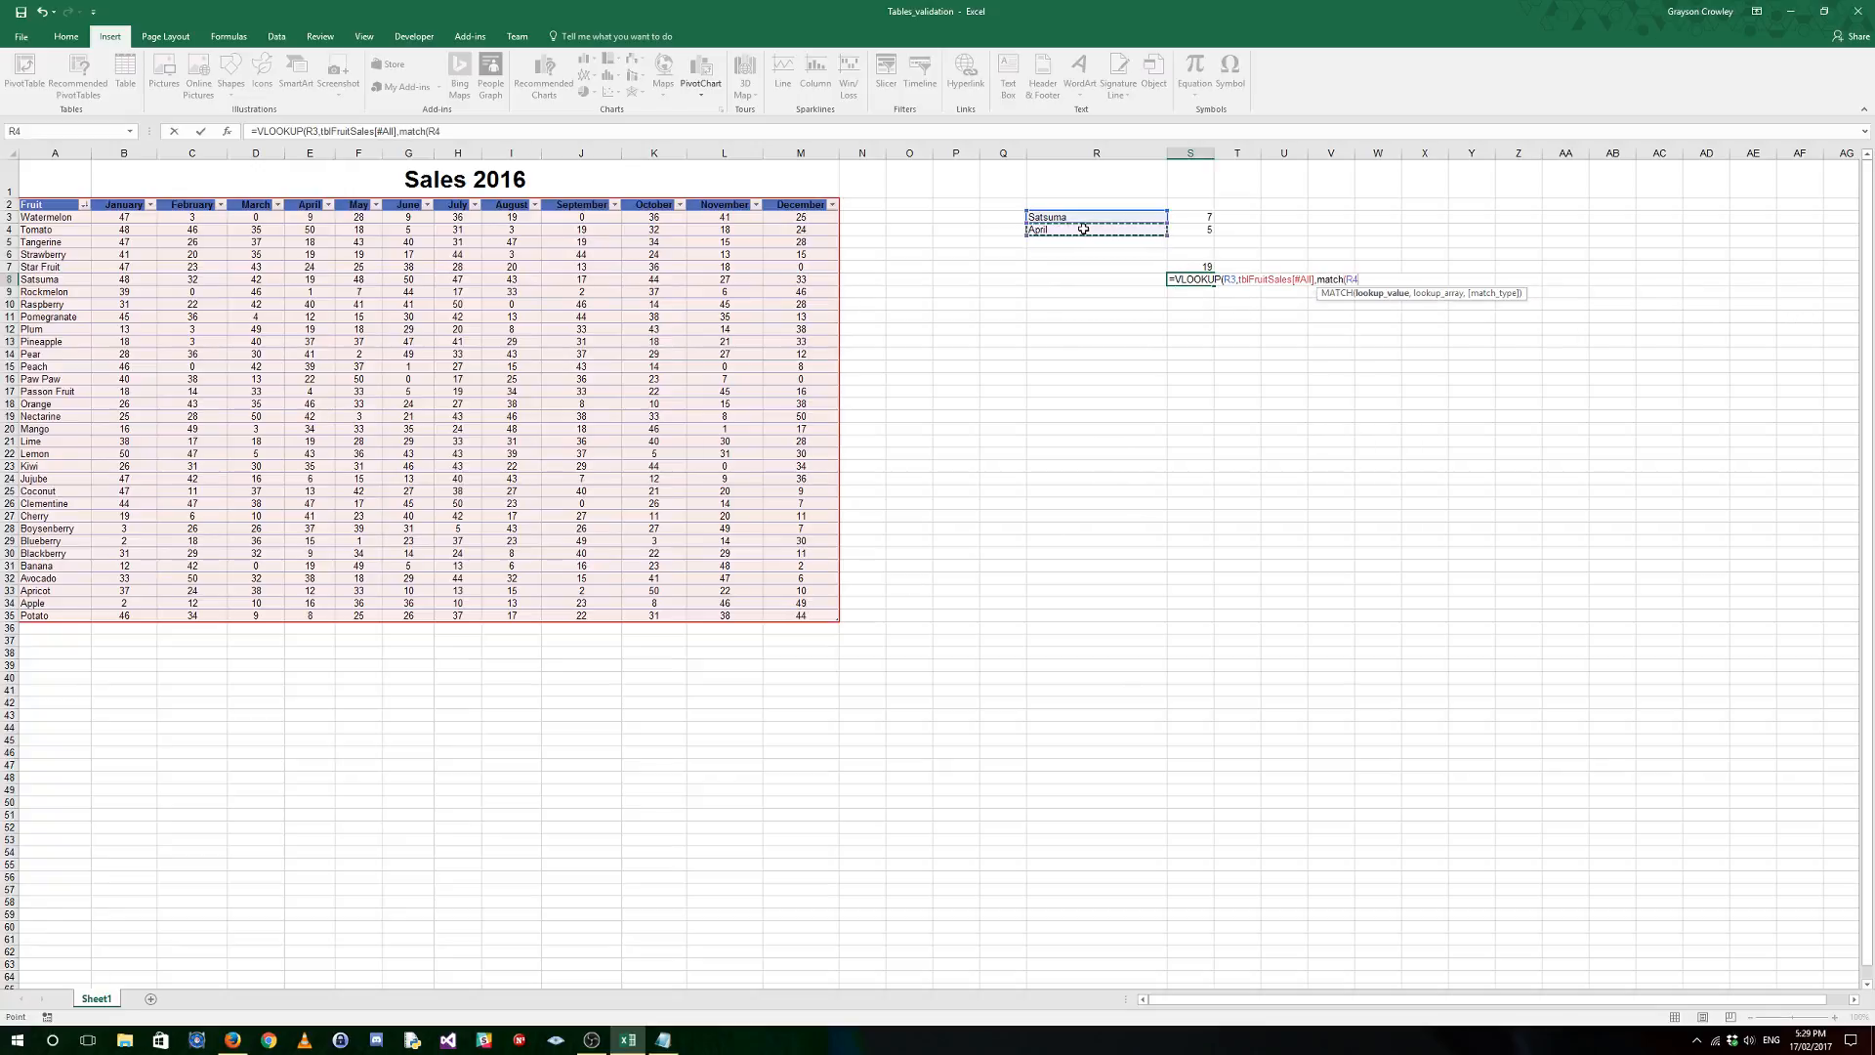
{"action": "type", "text": ","}
{"action": "left_click_drag", "start_coordinate": [59, 205], "coordinate": [774, 205]}
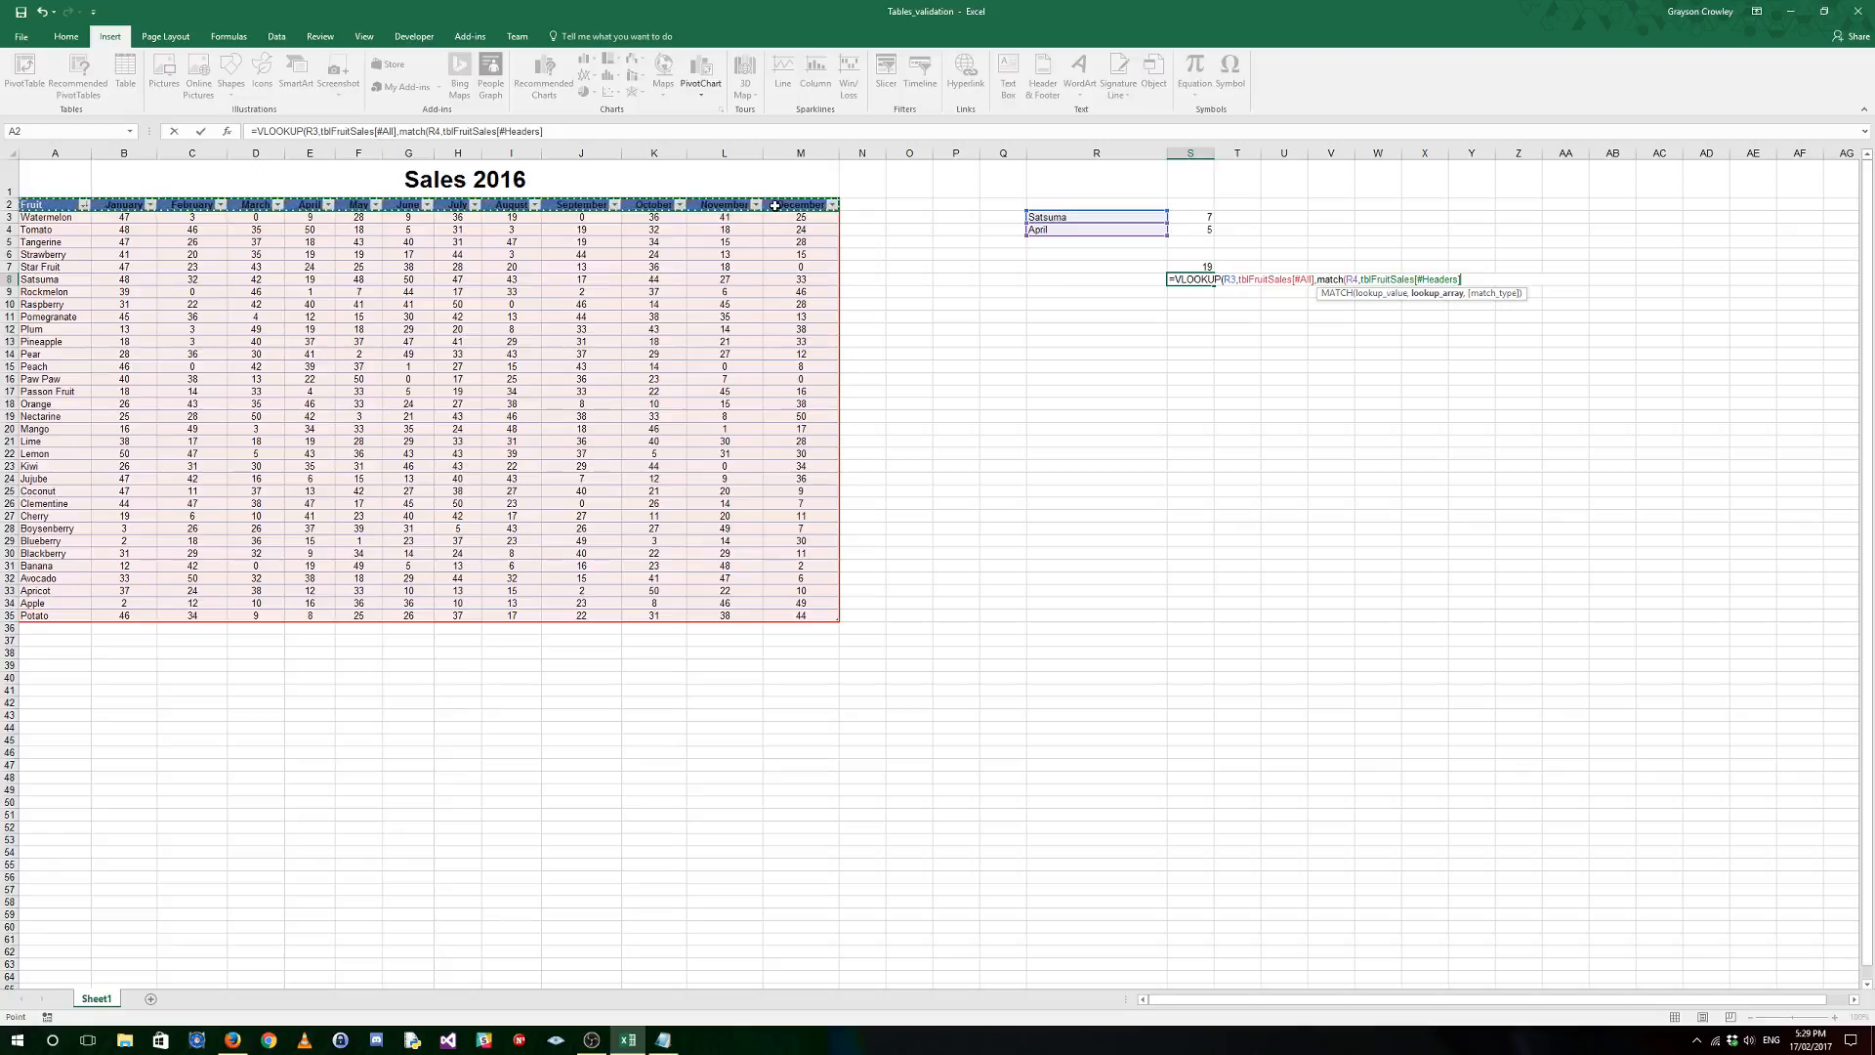
{"action": "type", "text": ",0)"}
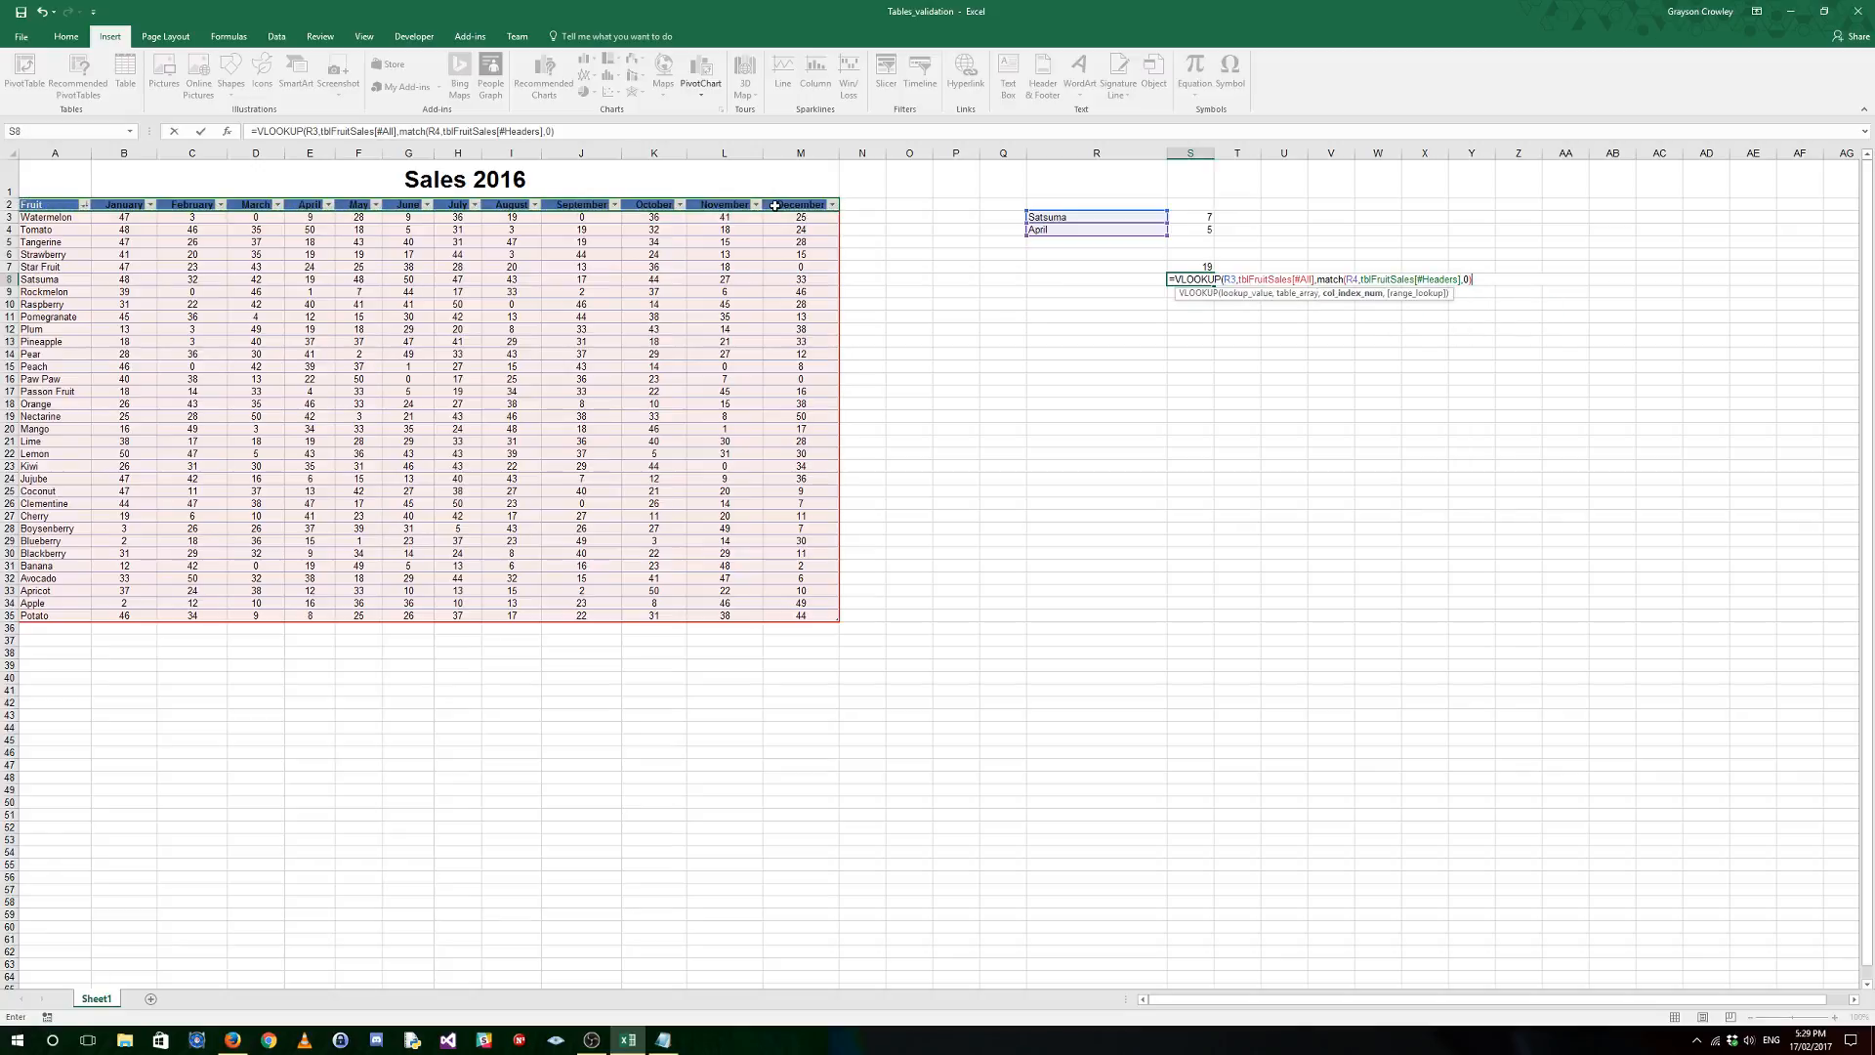
{"action": "key", "text": "Return"}
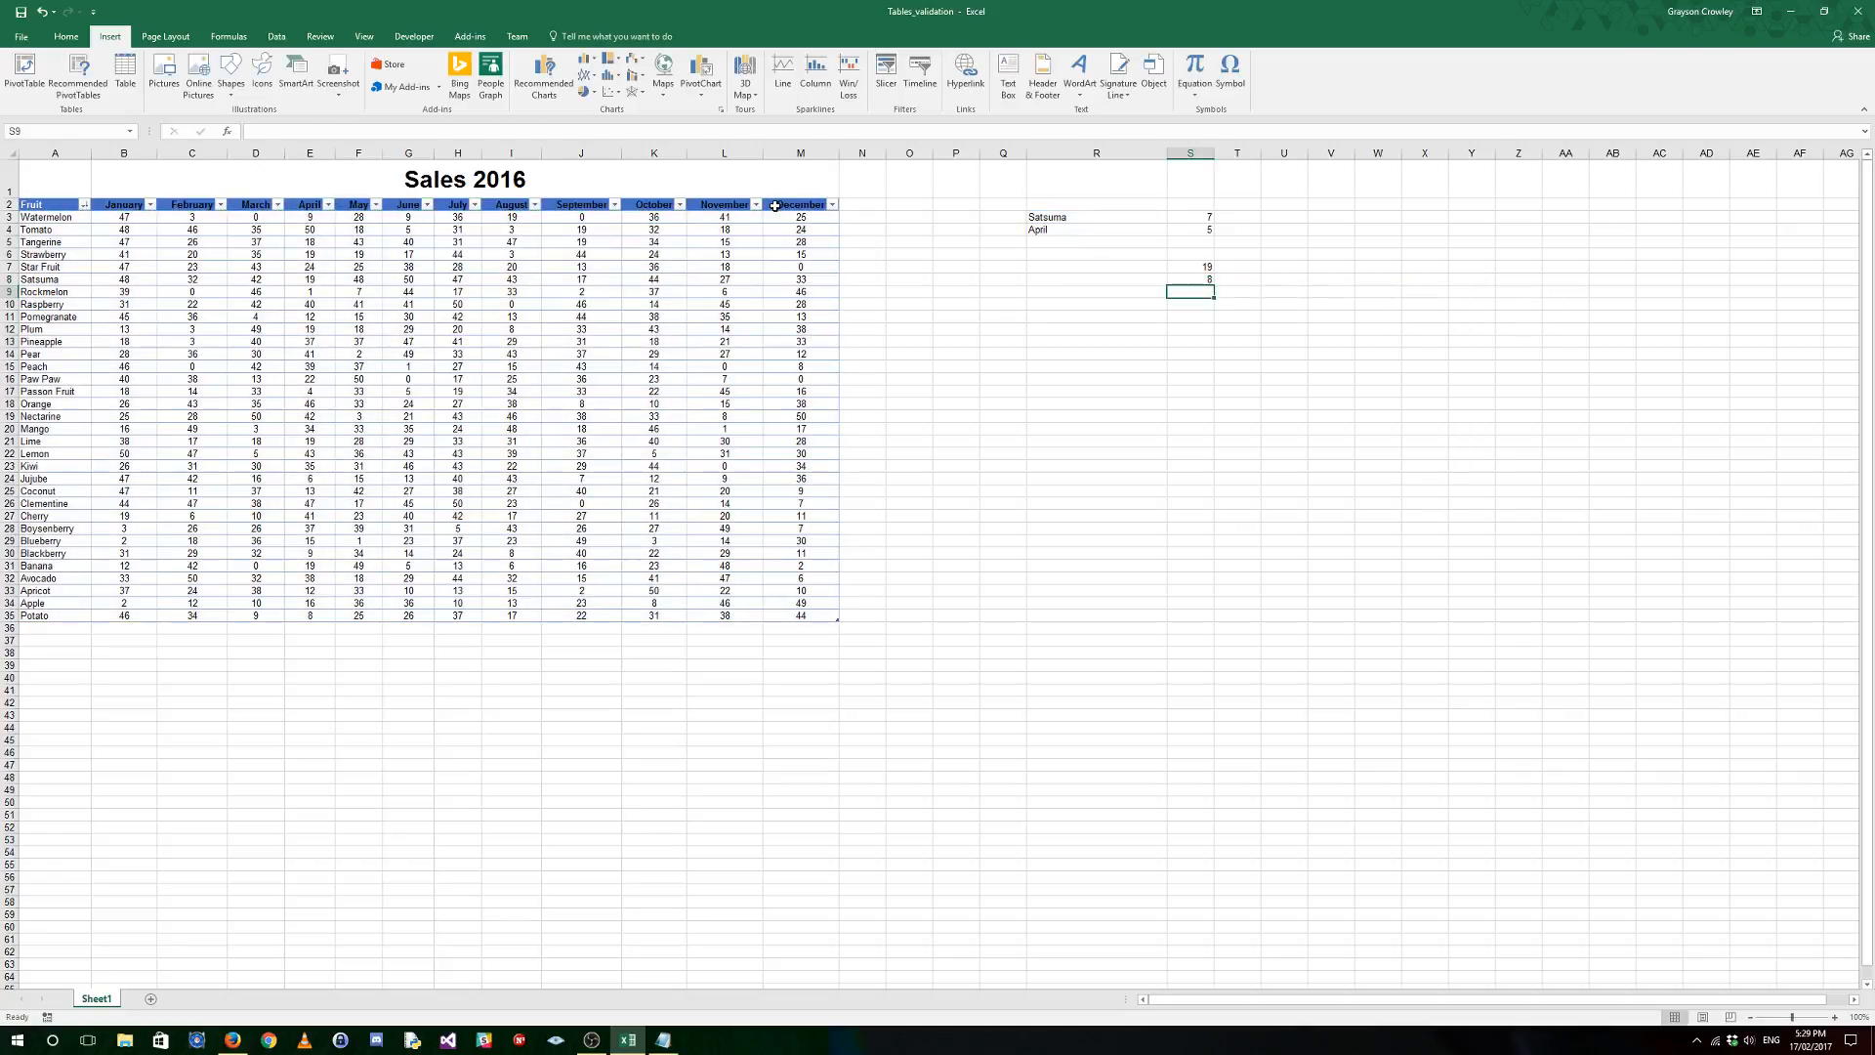
Step: Change the table array in S8's VLOOKUP to tblFruitSales, covering only the data rows without the headers
{"action": "key", "text": "Up"}
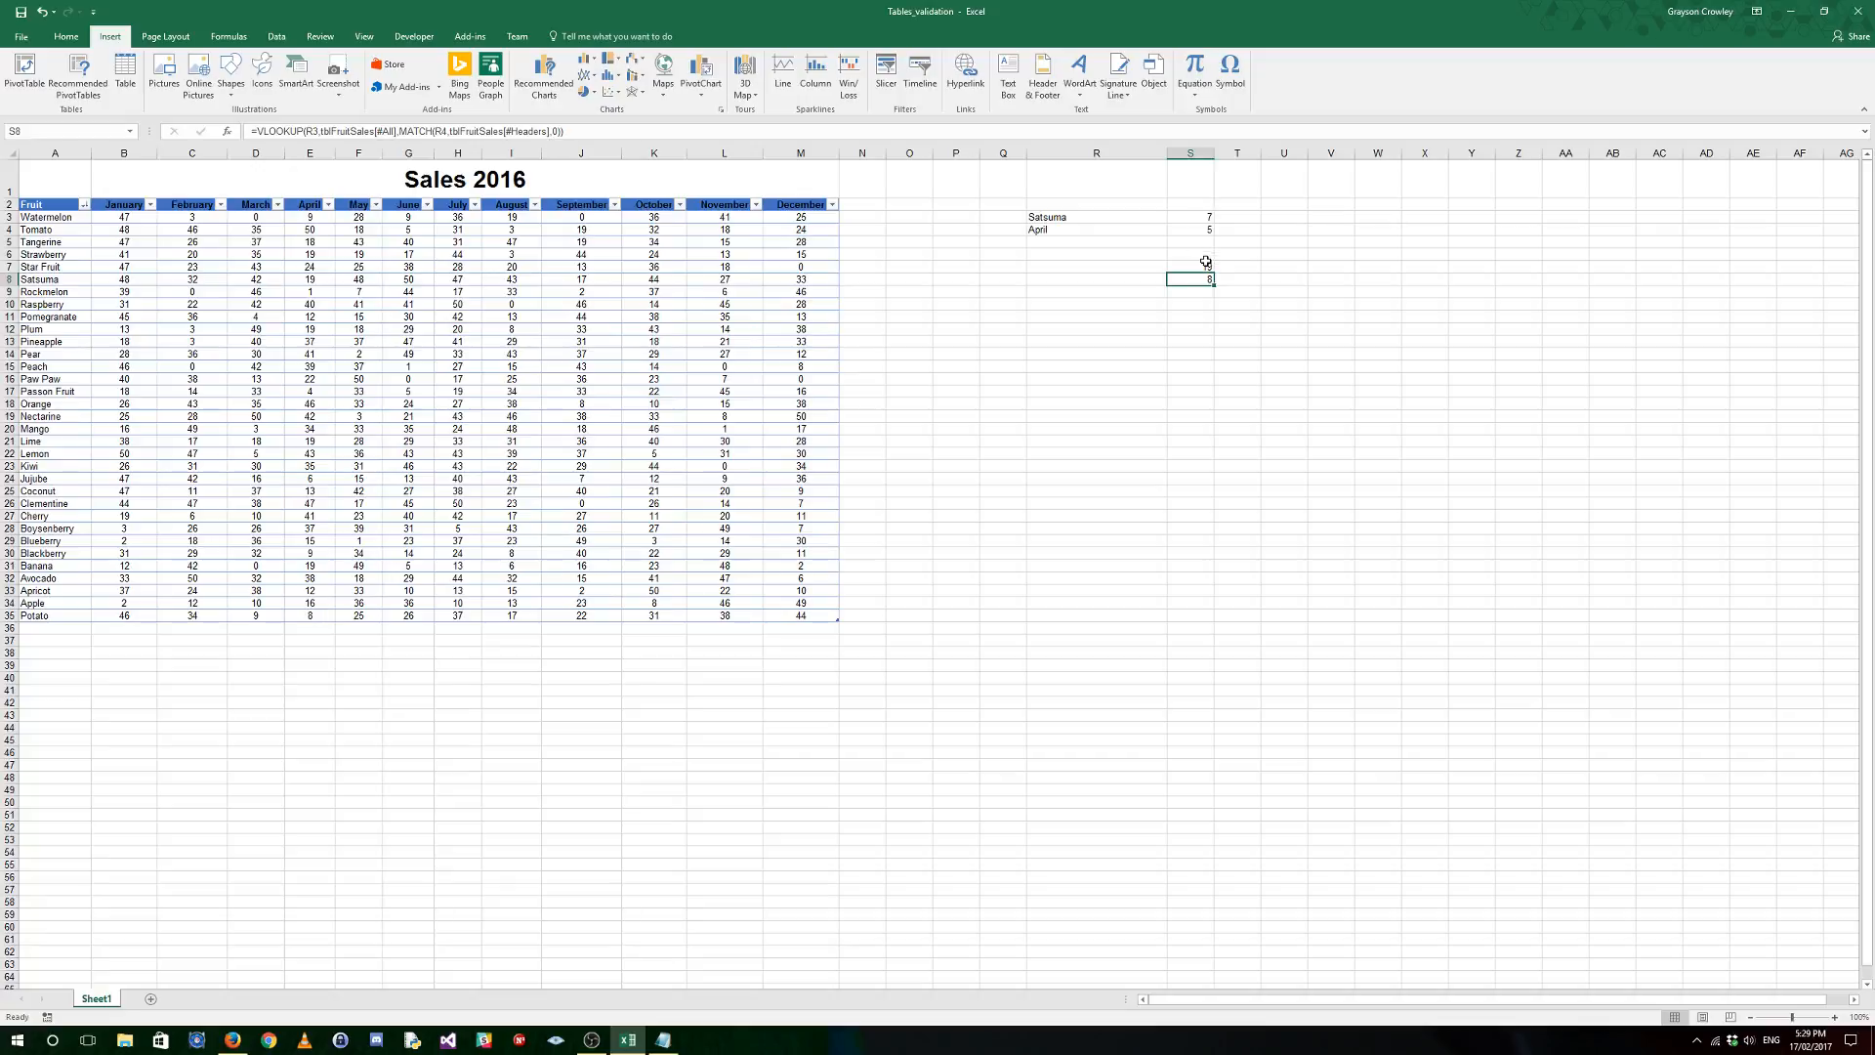
{"action": "left_click", "coordinate": [355, 131]}
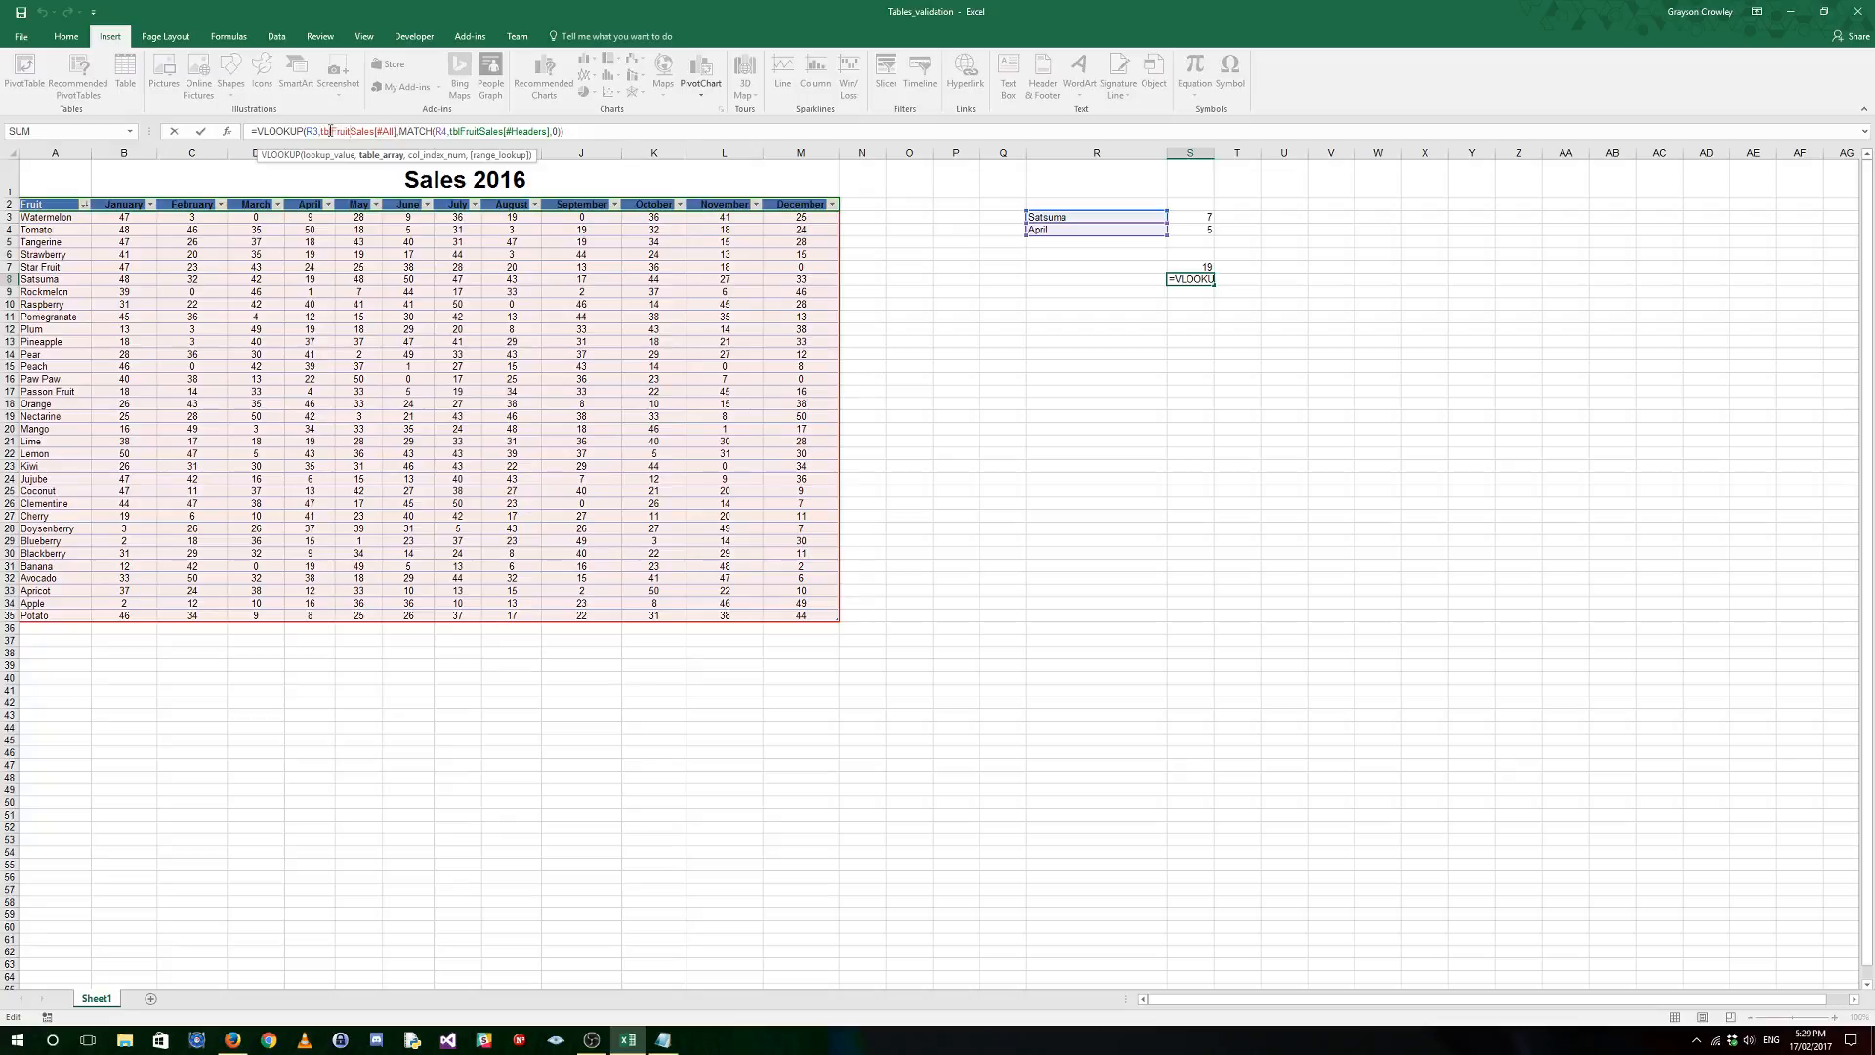
{"action": "left_click_drag", "start_coordinate": [323, 131], "coordinate": [382, 131]}
{"action": "left_click_drag", "start_coordinate": [66, 216], "coordinate": [800, 617]}
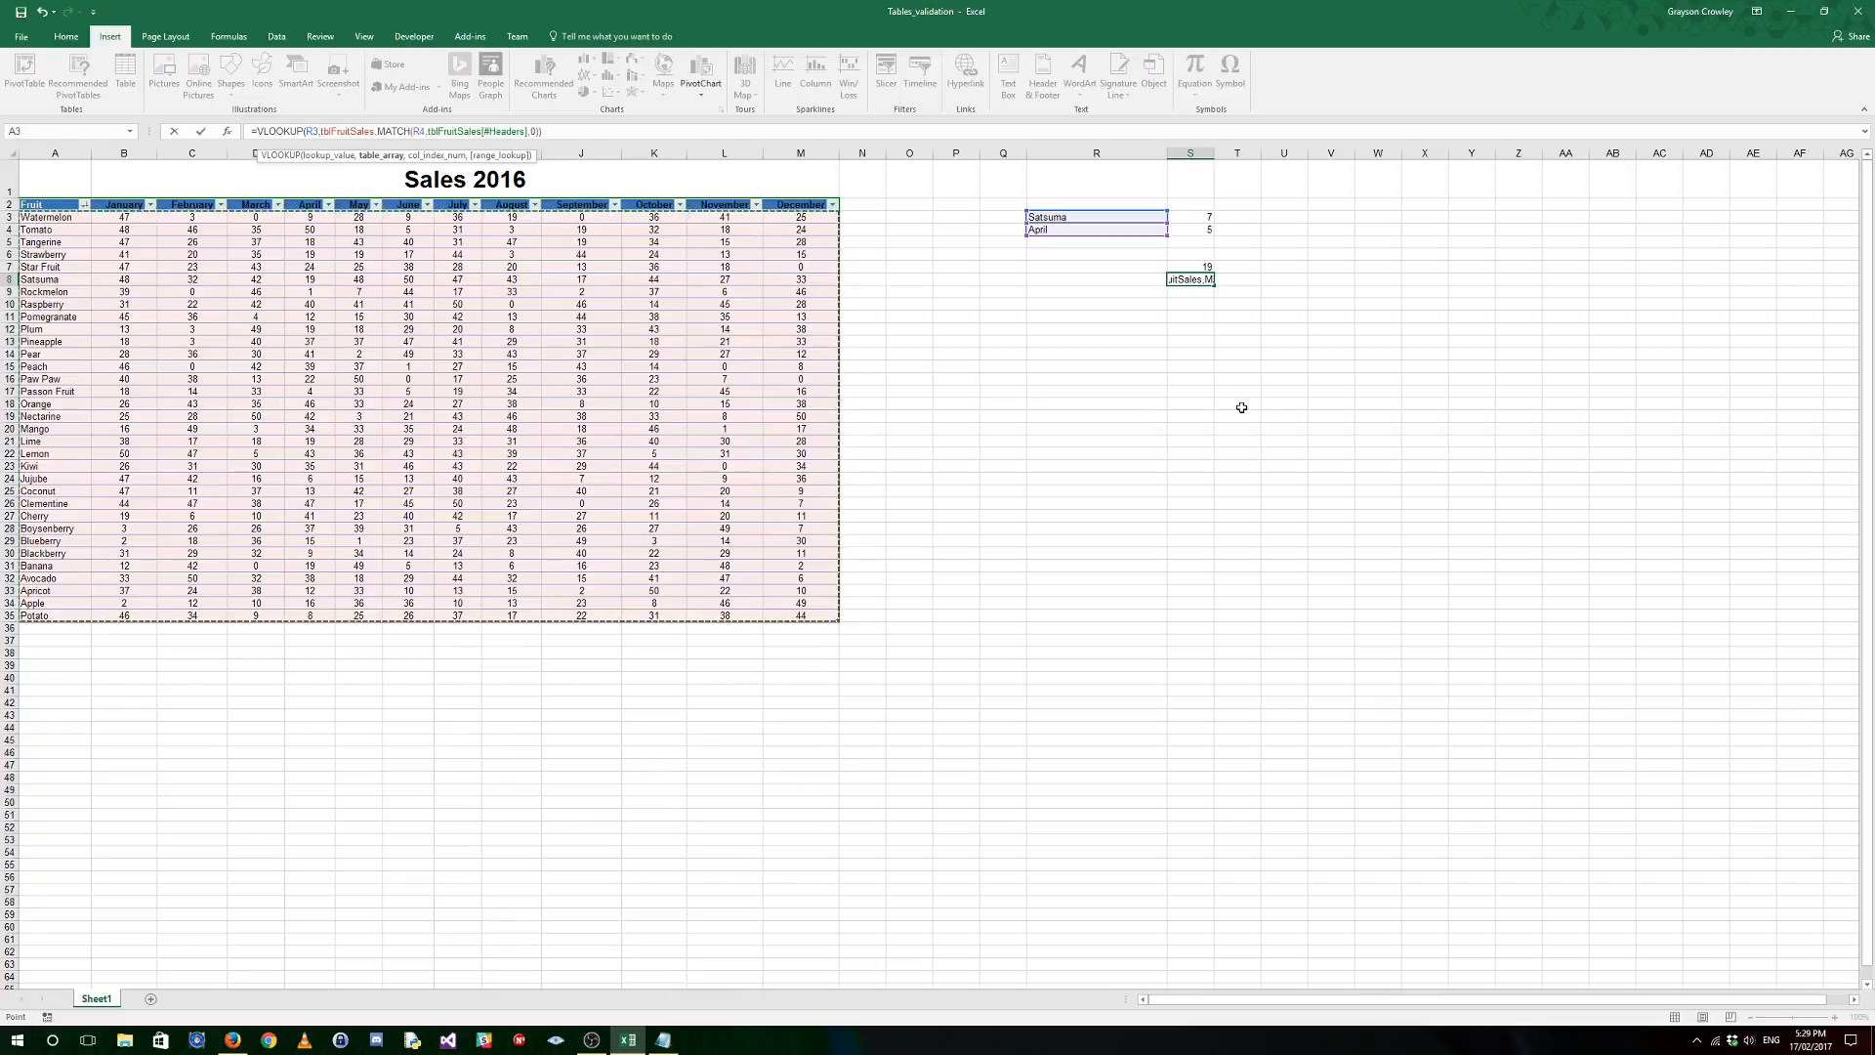
{"action": "key", "text": "Return"}
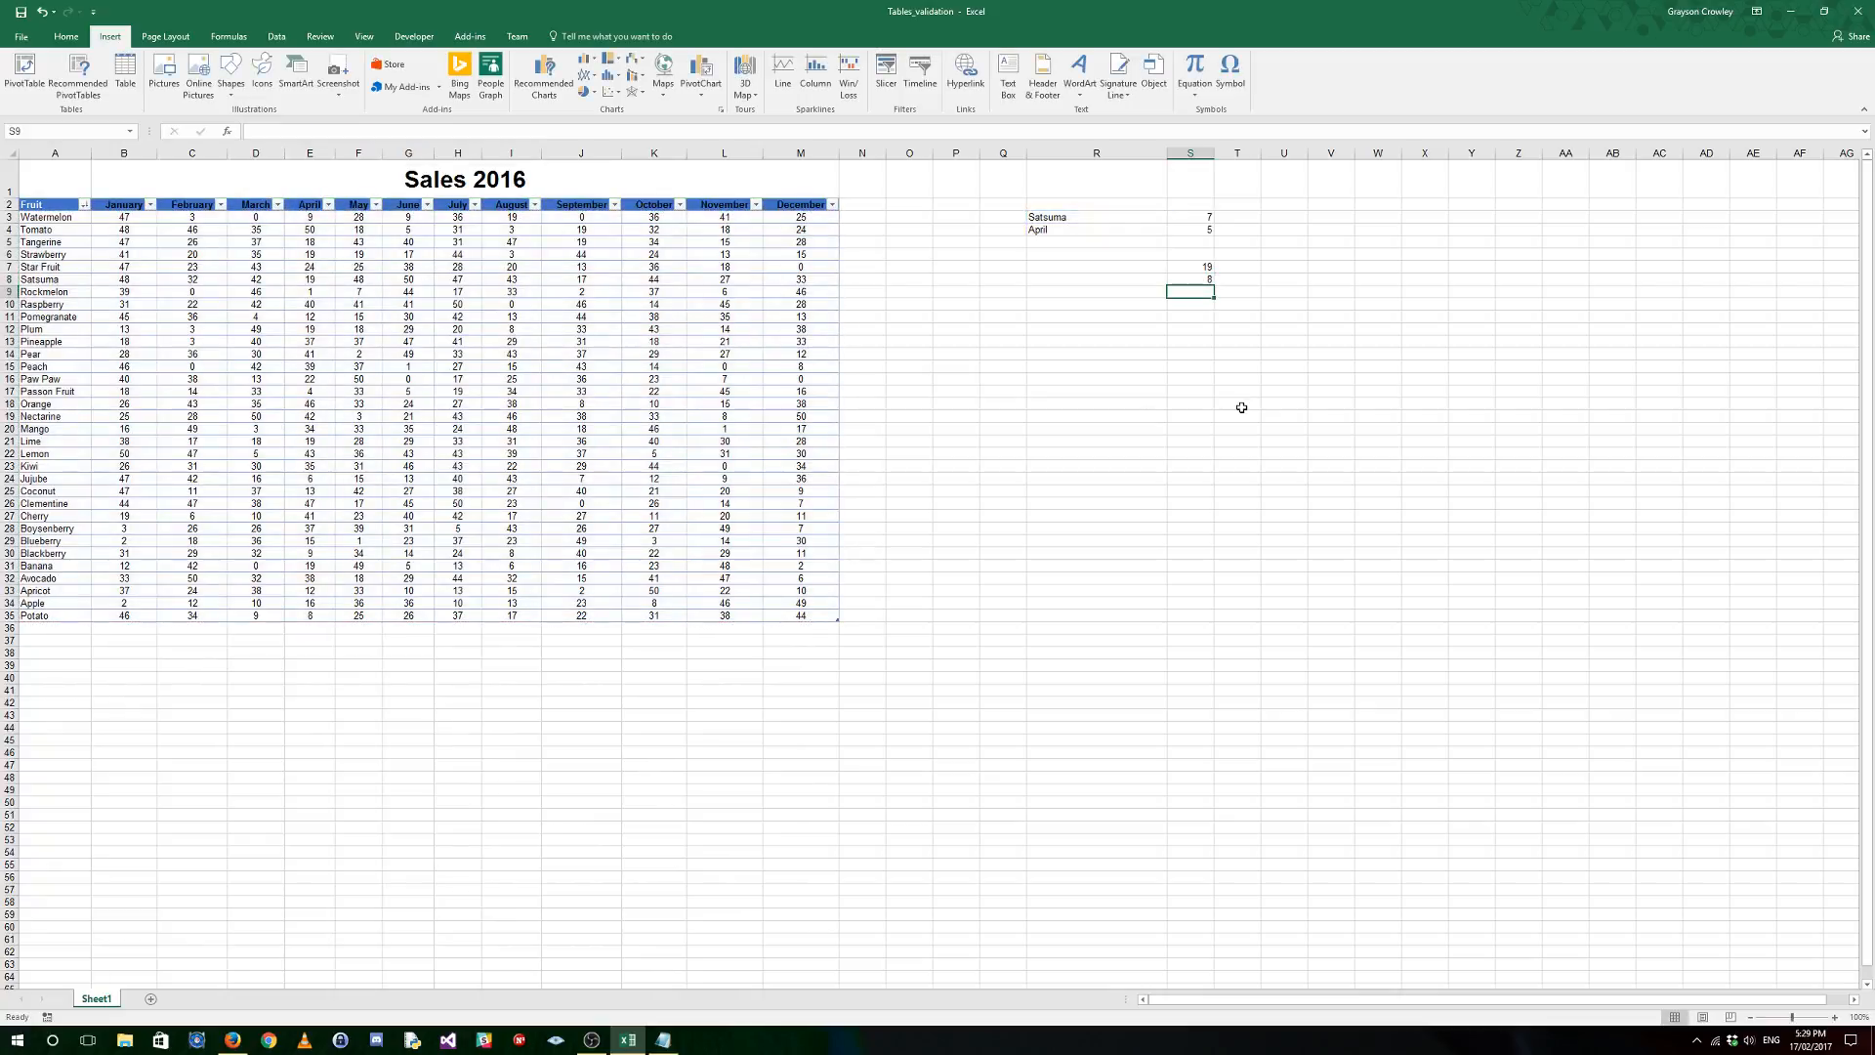
{"action": "key", "text": "Up"}
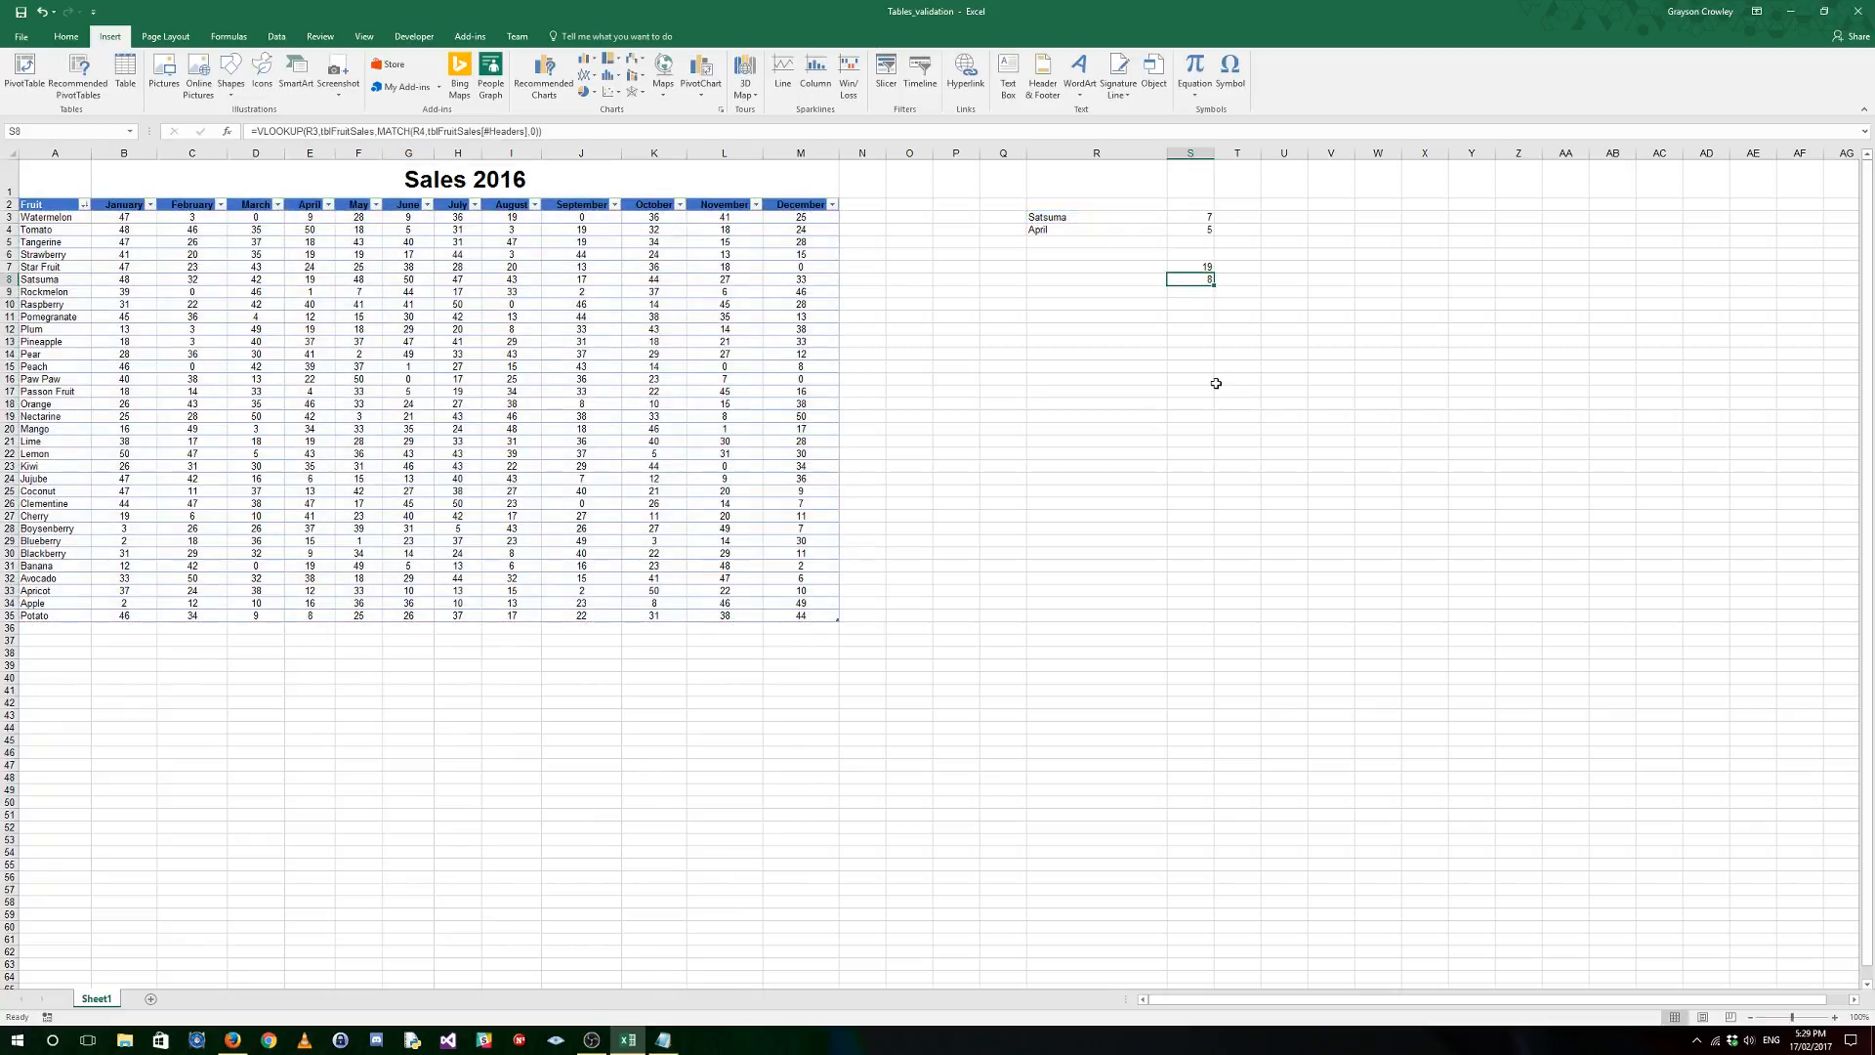
Step: Clear both VLOOKUP formulas from S7:S8, keeping the MATCH formulas in S3 and S4
{"action": "left_click", "coordinate": [1196, 219]}
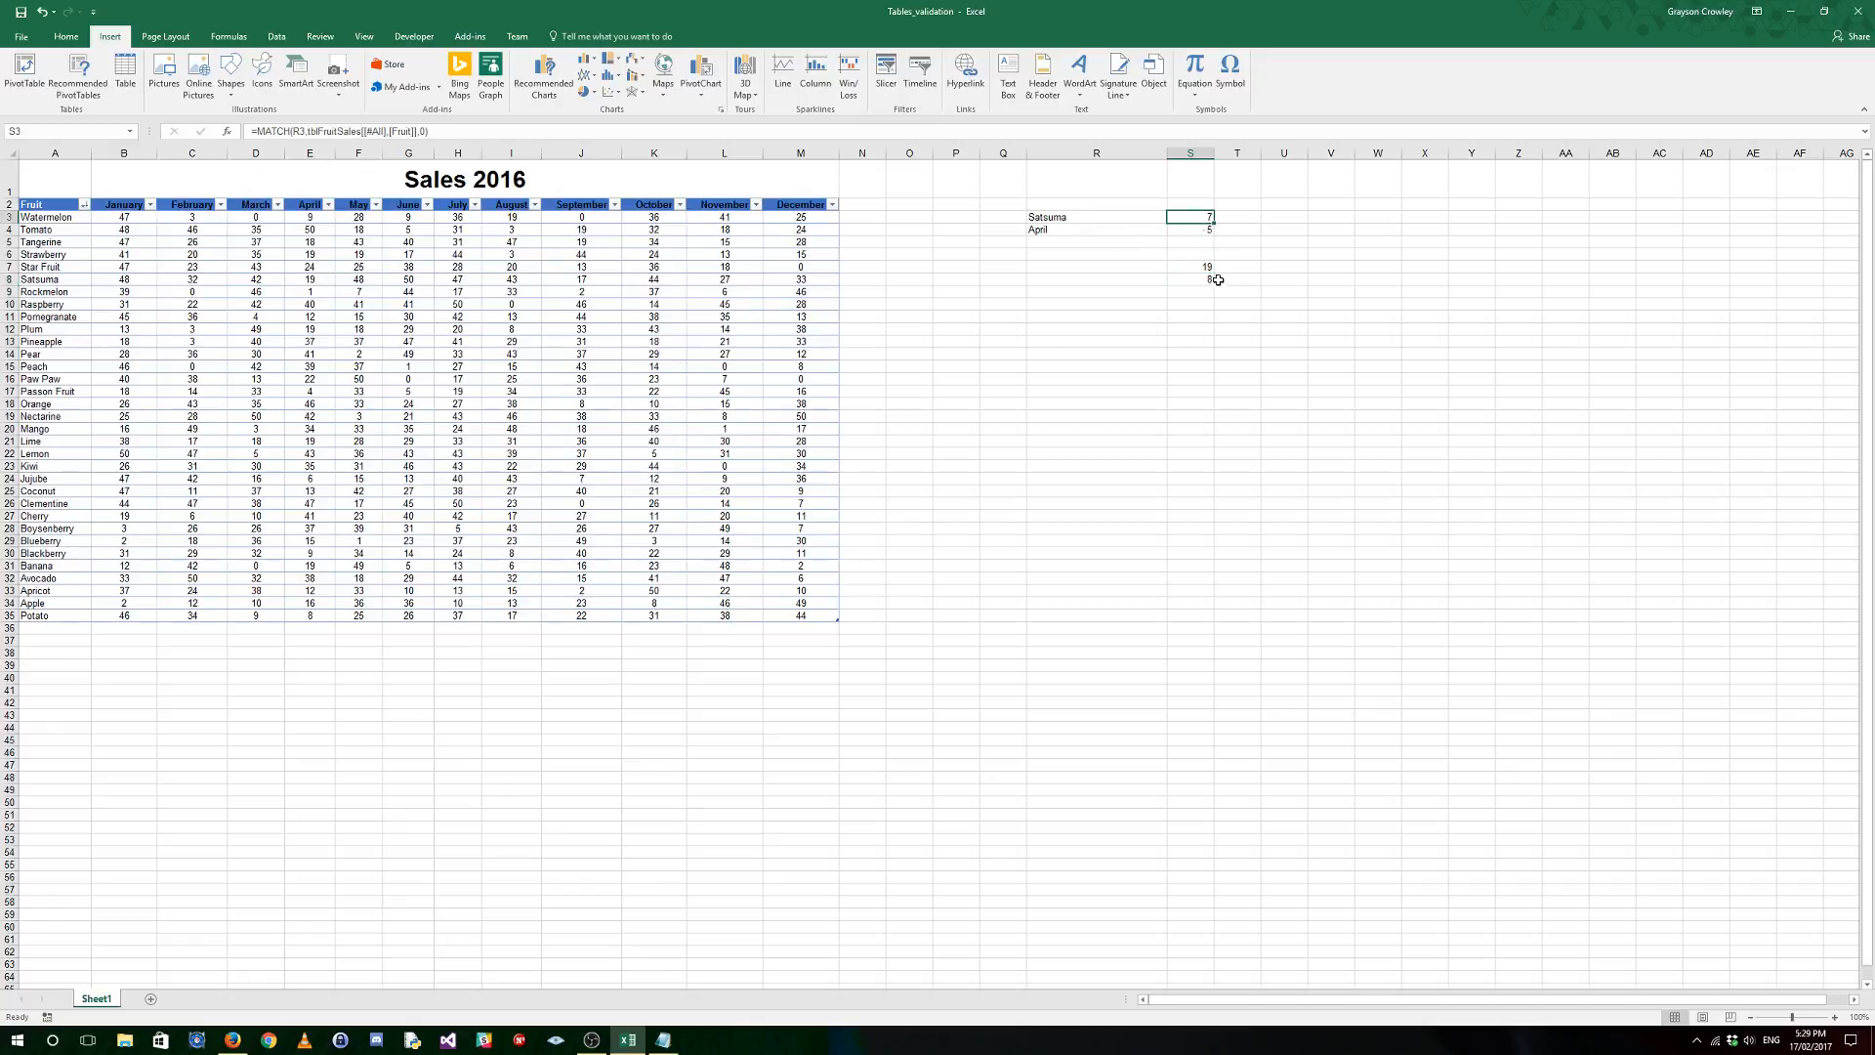
{"action": "left_click_drag", "start_coordinate": [1196, 269], "coordinate": [1206, 282]}
{"action": "key", "text": "Delete"}
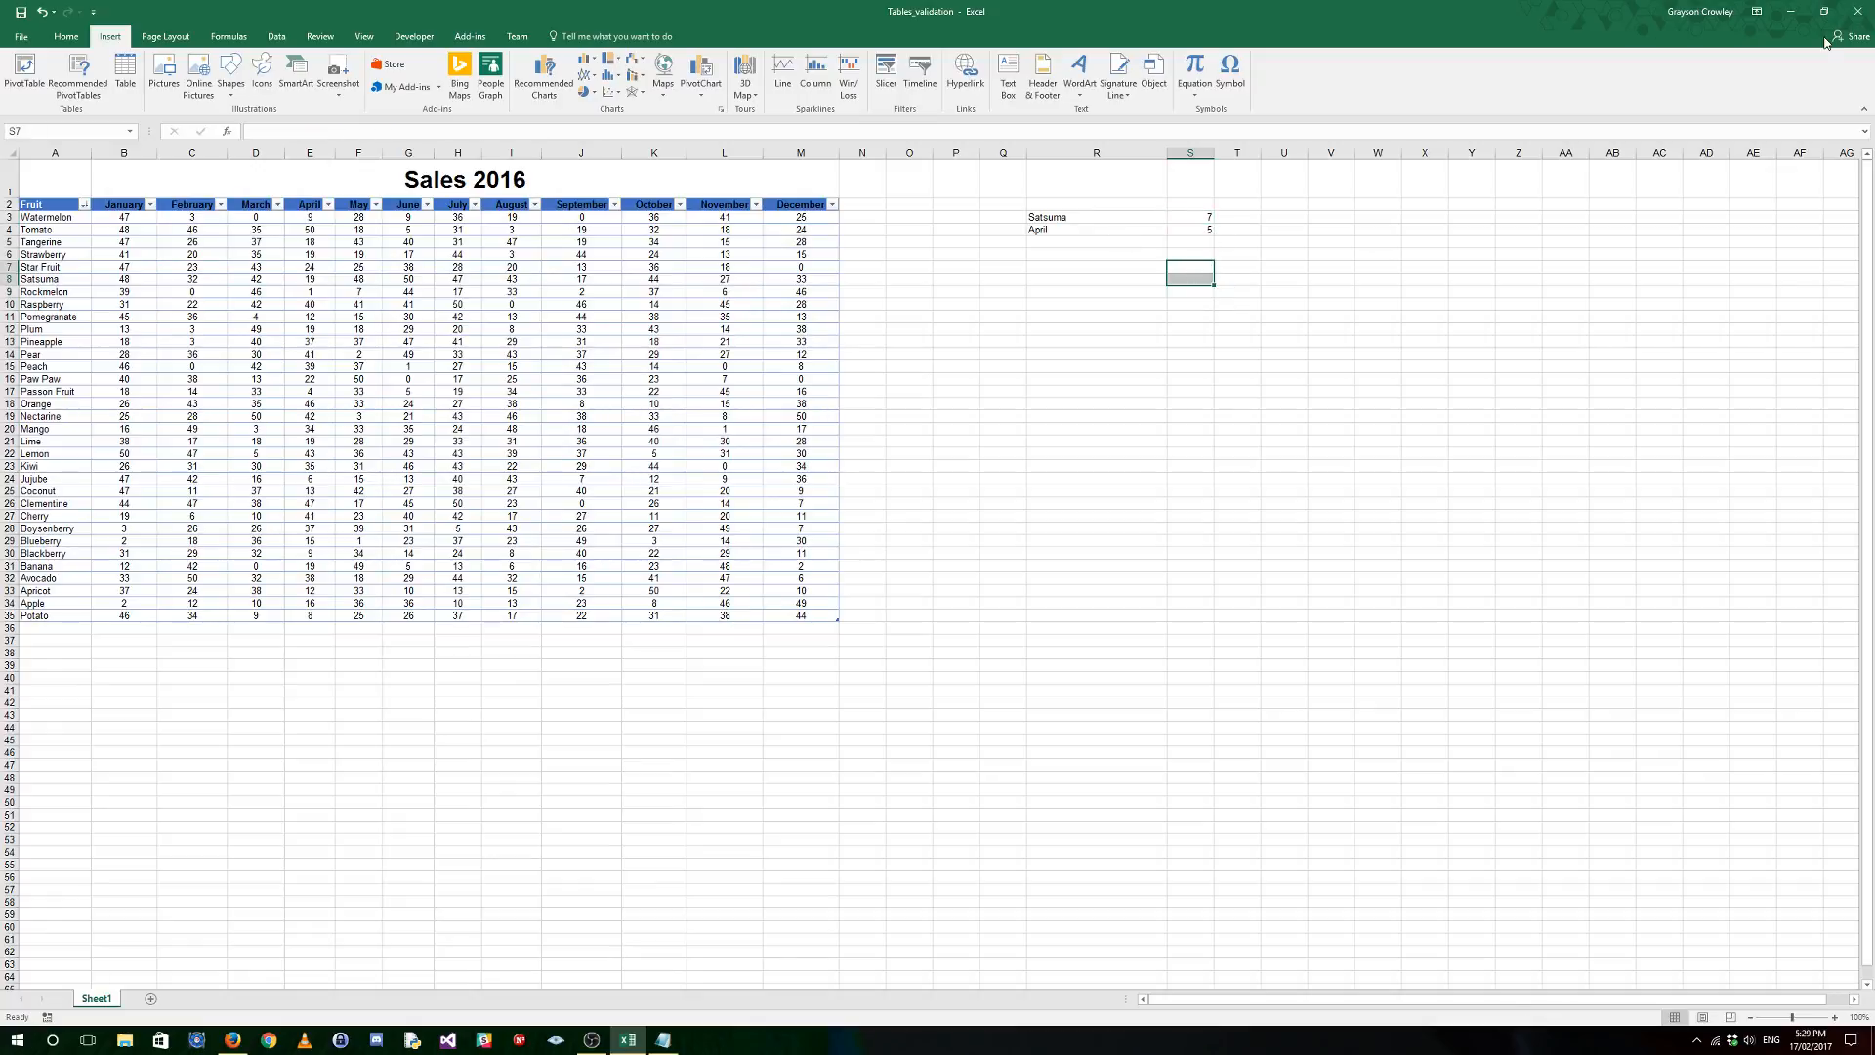
Step: Review the MATCH formula in S3 and trace its row position down the Fruit column
{"action": "left_click", "coordinate": [1235, 264]}
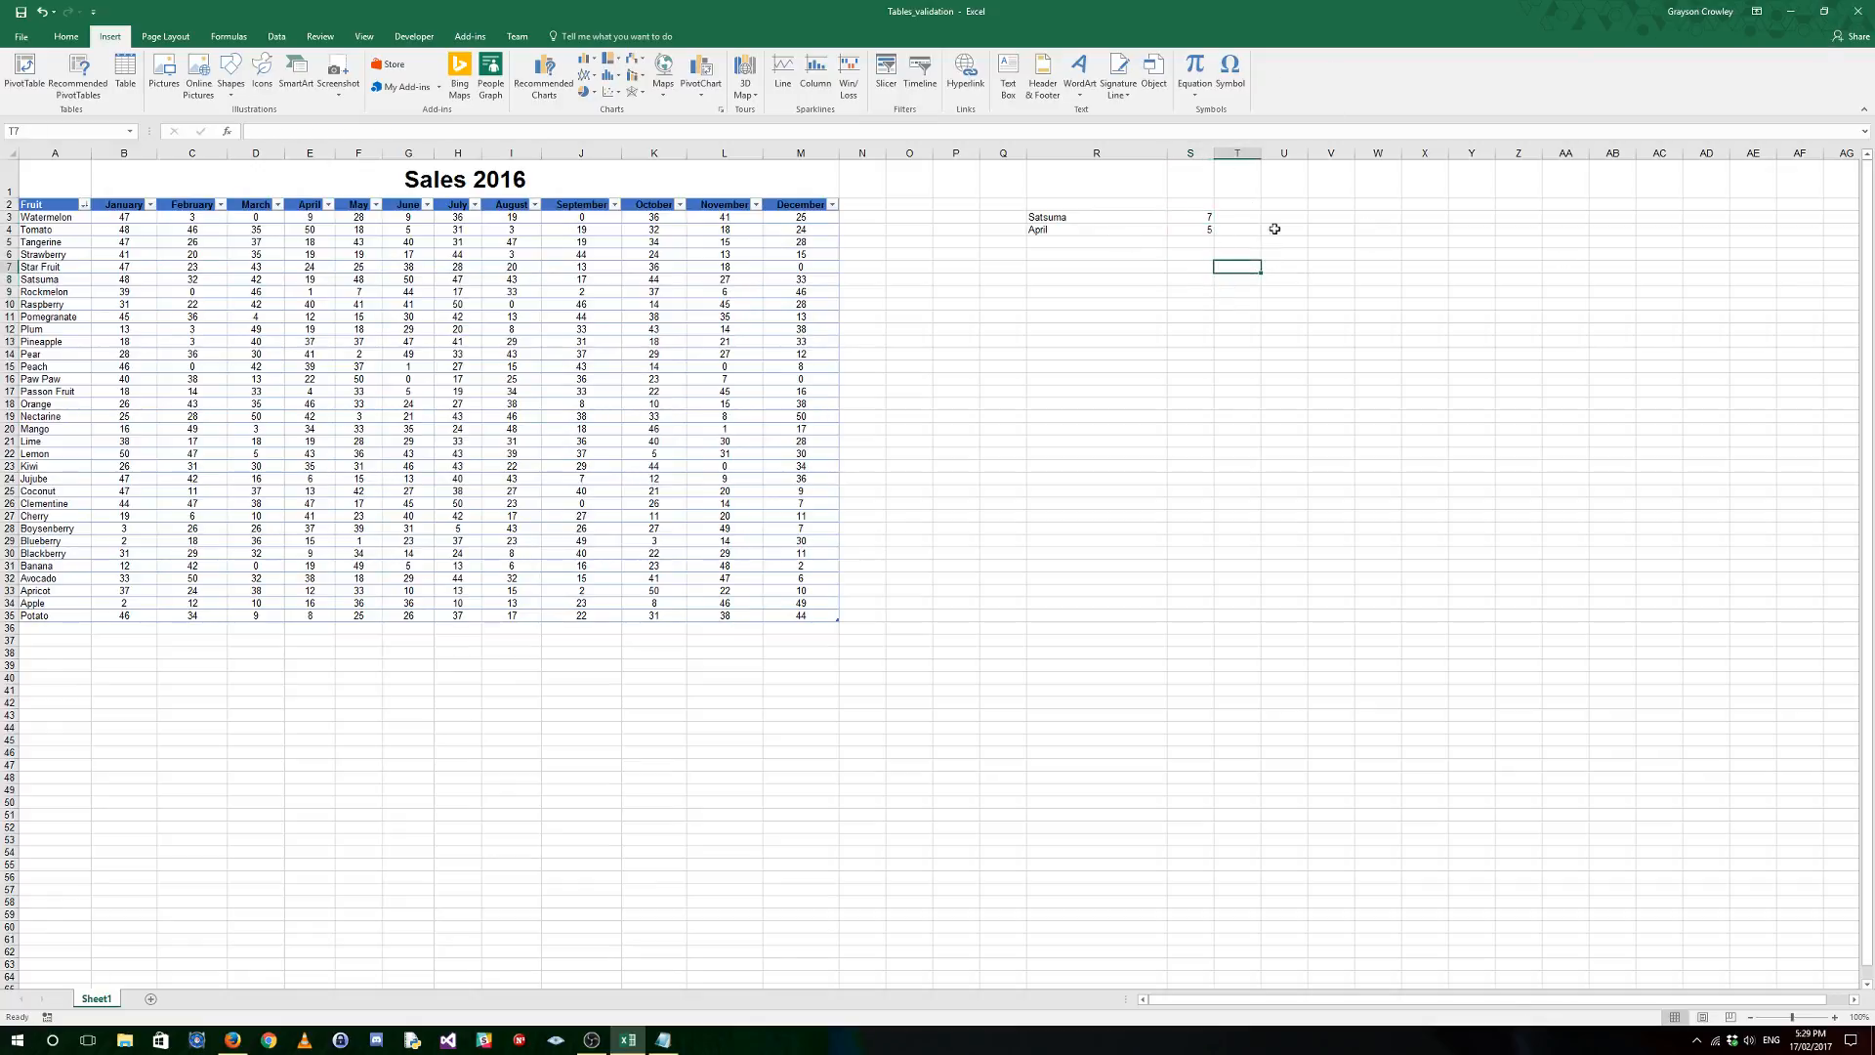
{"action": "left_click", "coordinate": [1237, 218]}
{"action": "left_click", "coordinate": [1199, 221]}
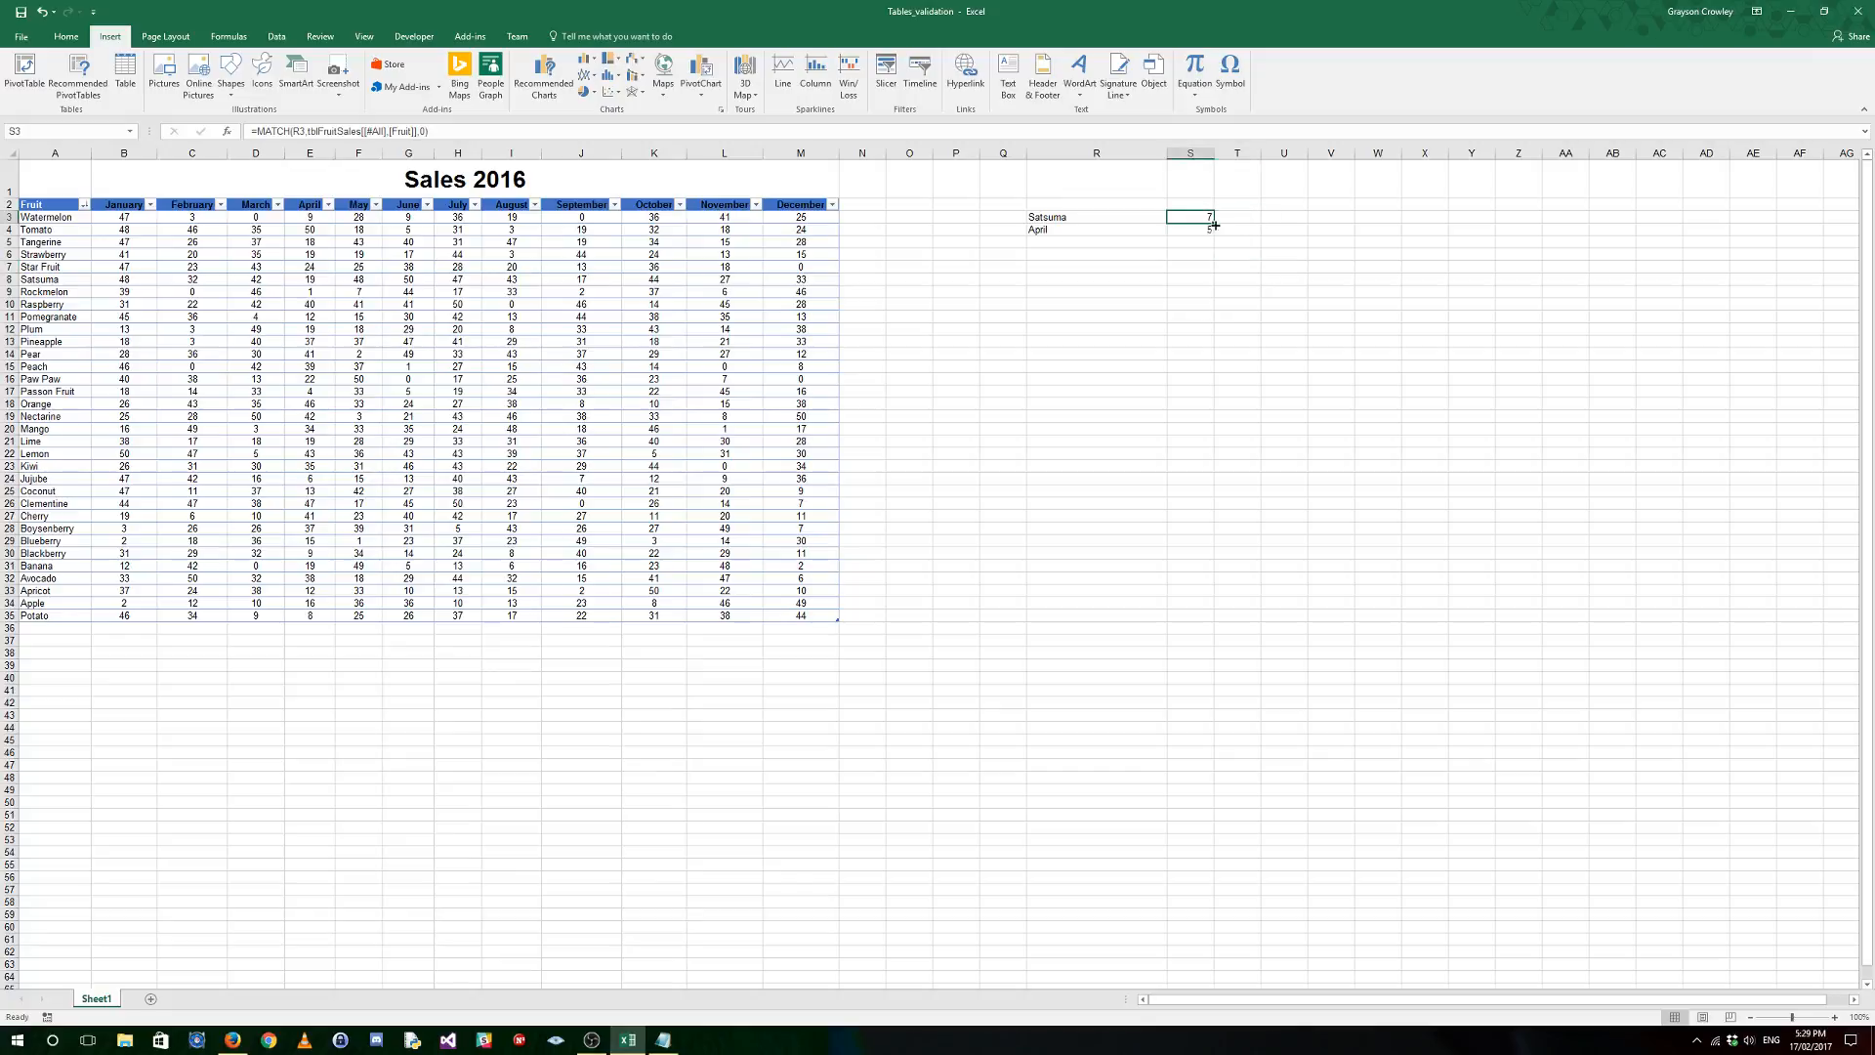
{"action": "left_click", "coordinate": [453, 130]}
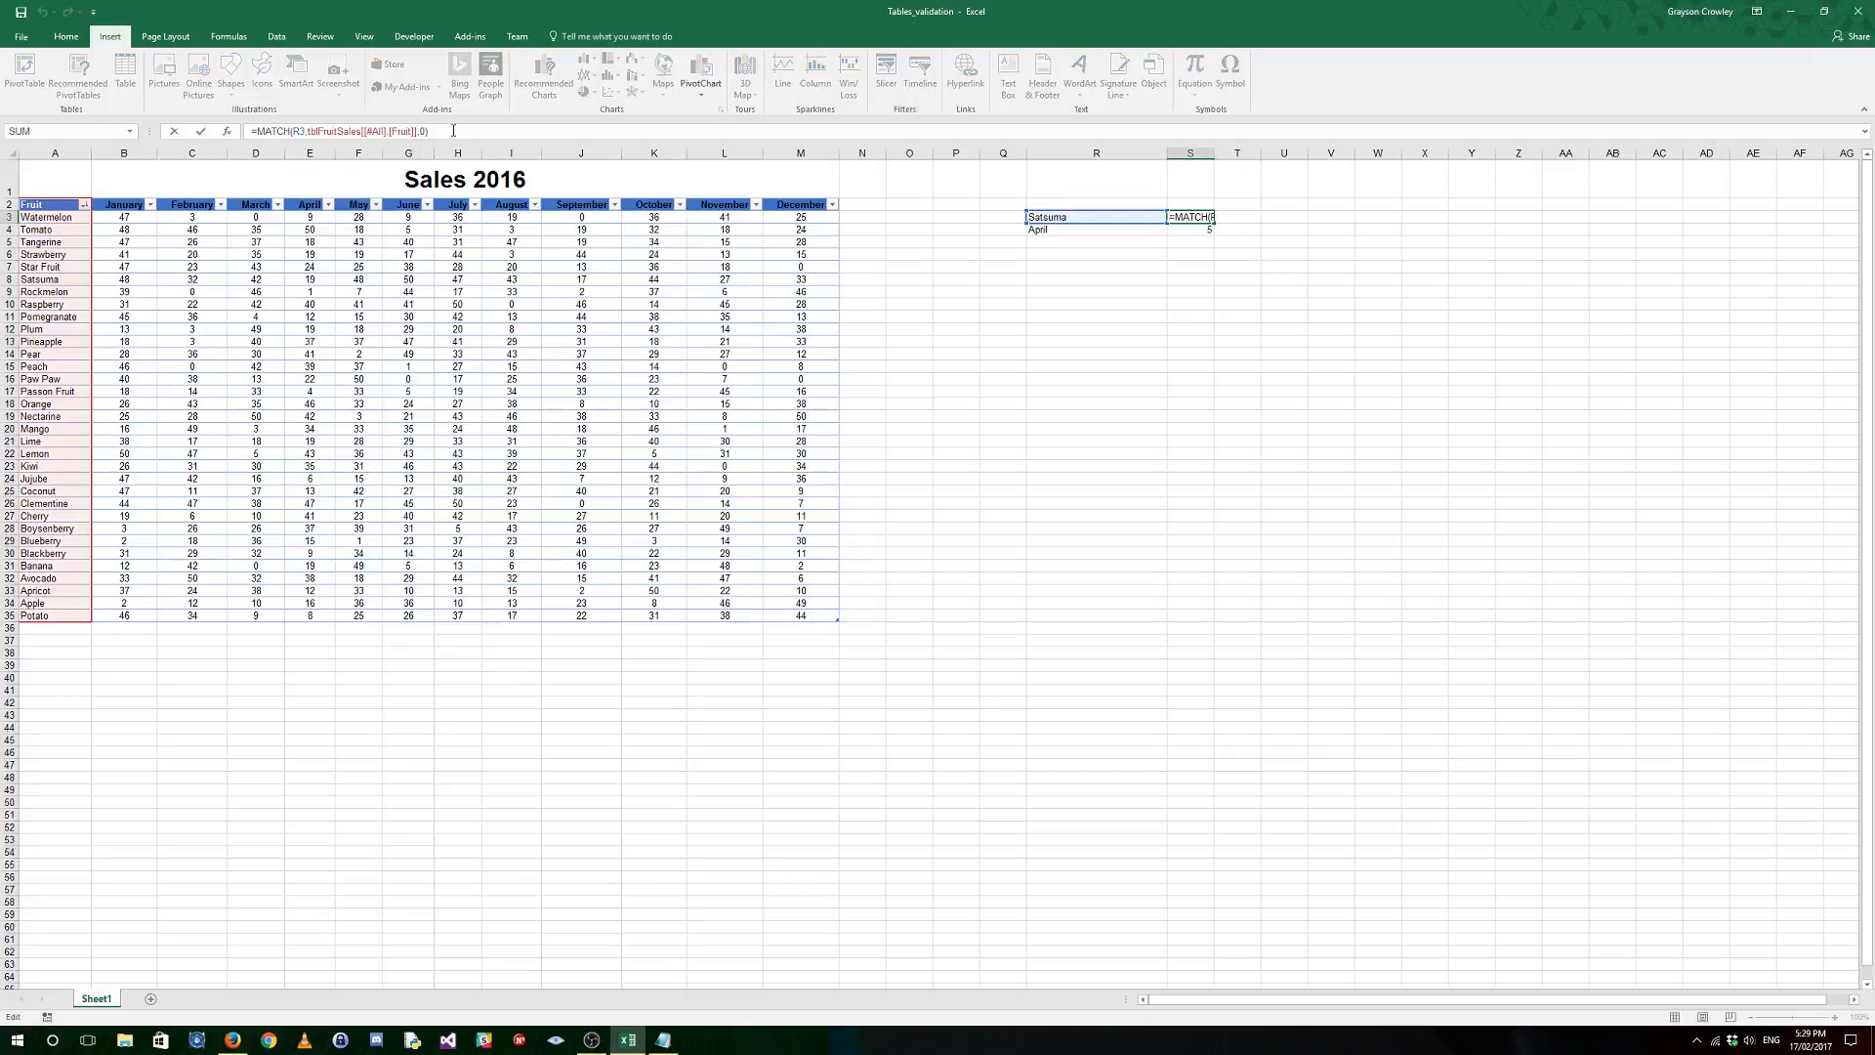
{"action": "key", "text": "Return"}
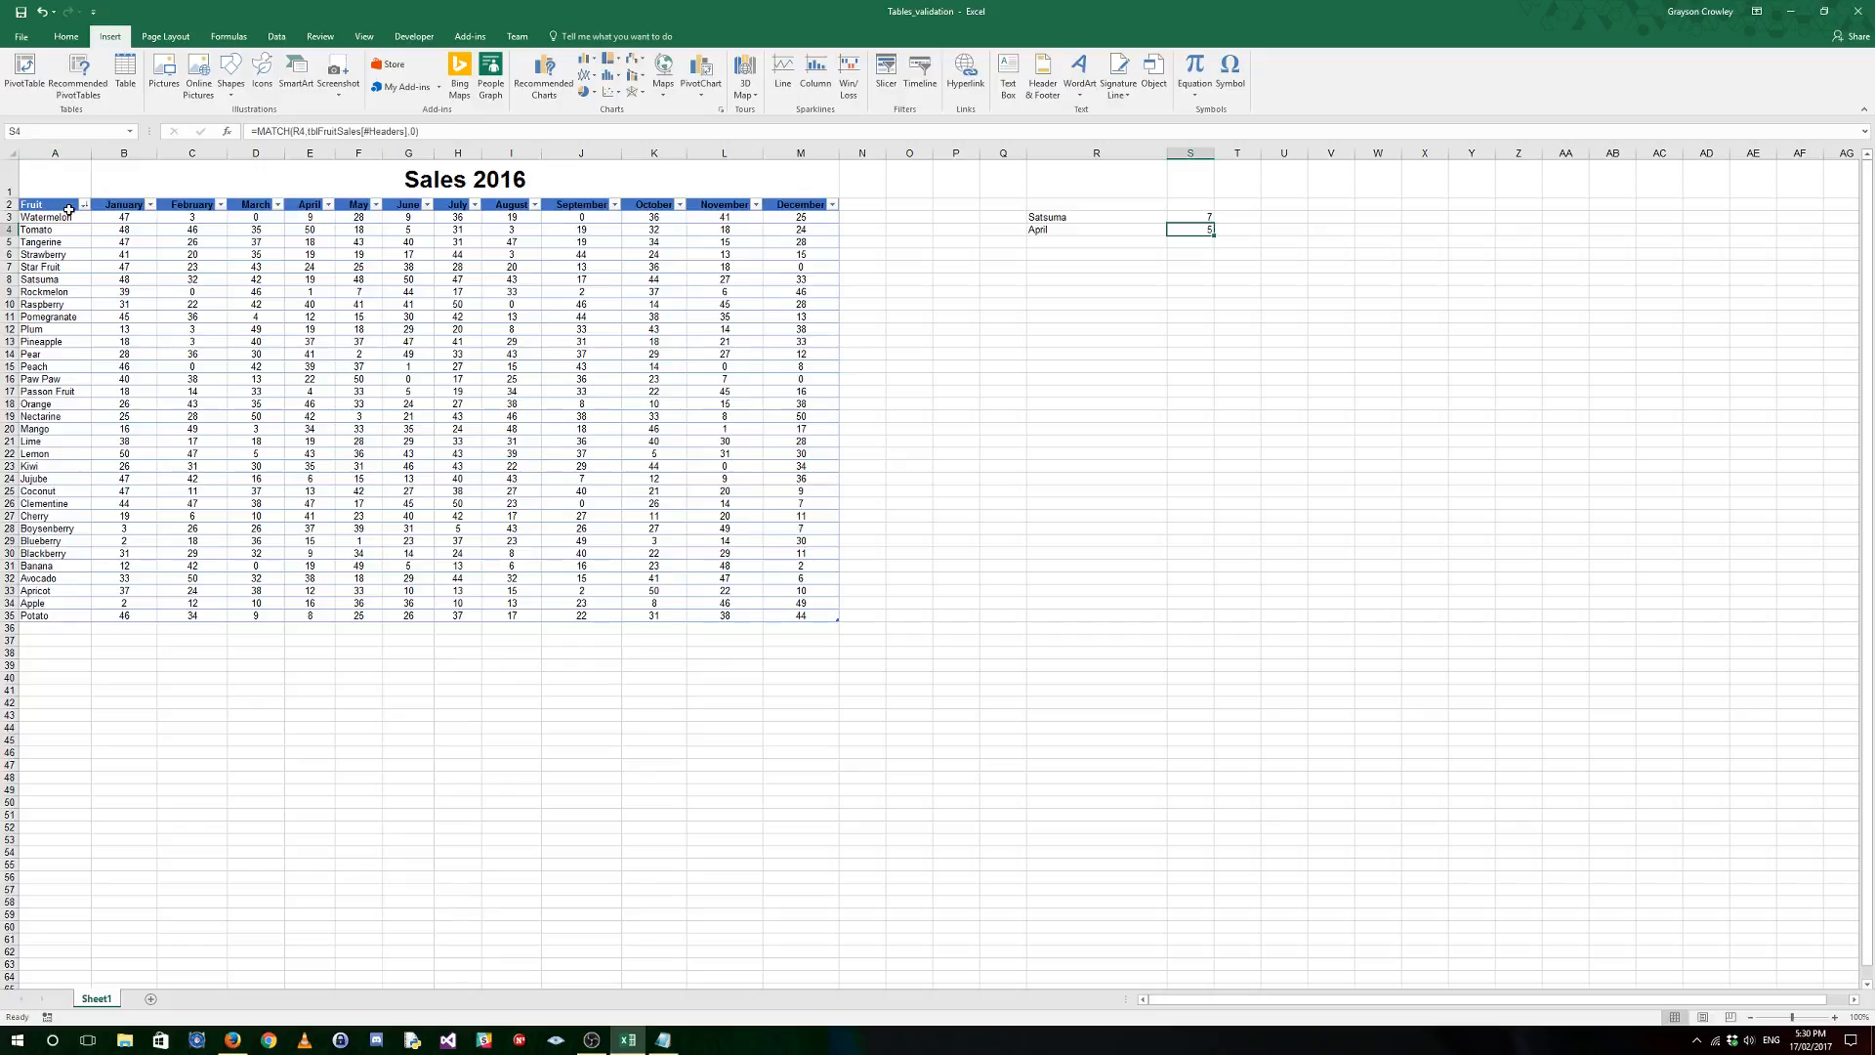
{"action": "left_click_drag", "start_coordinate": [69, 210], "coordinate": [74, 272]}
Step: Test the fruit dropdown in R3 with Pineapple and leave it set to Pear
{"action": "left_click", "coordinate": [1158, 218]}
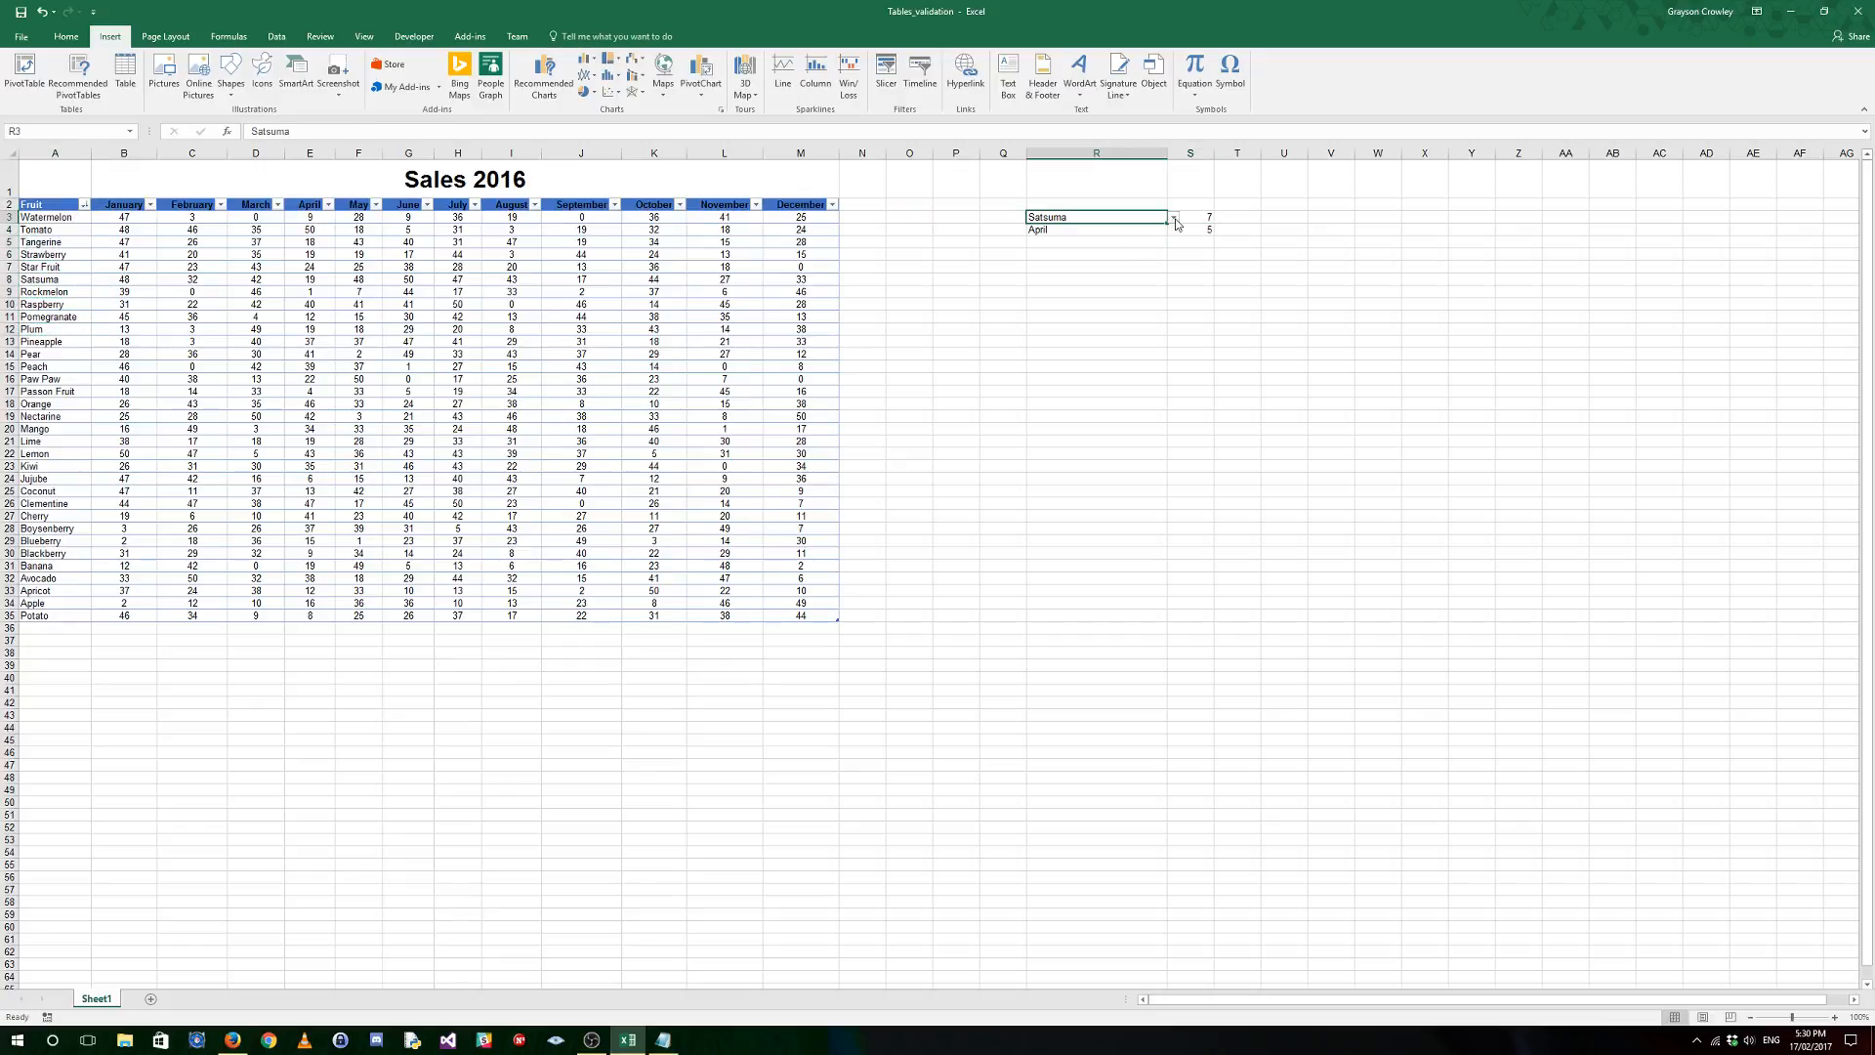
{"action": "left_click", "coordinate": [1173, 218]}
{"action": "left_click", "coordinate": [1123, 281]}
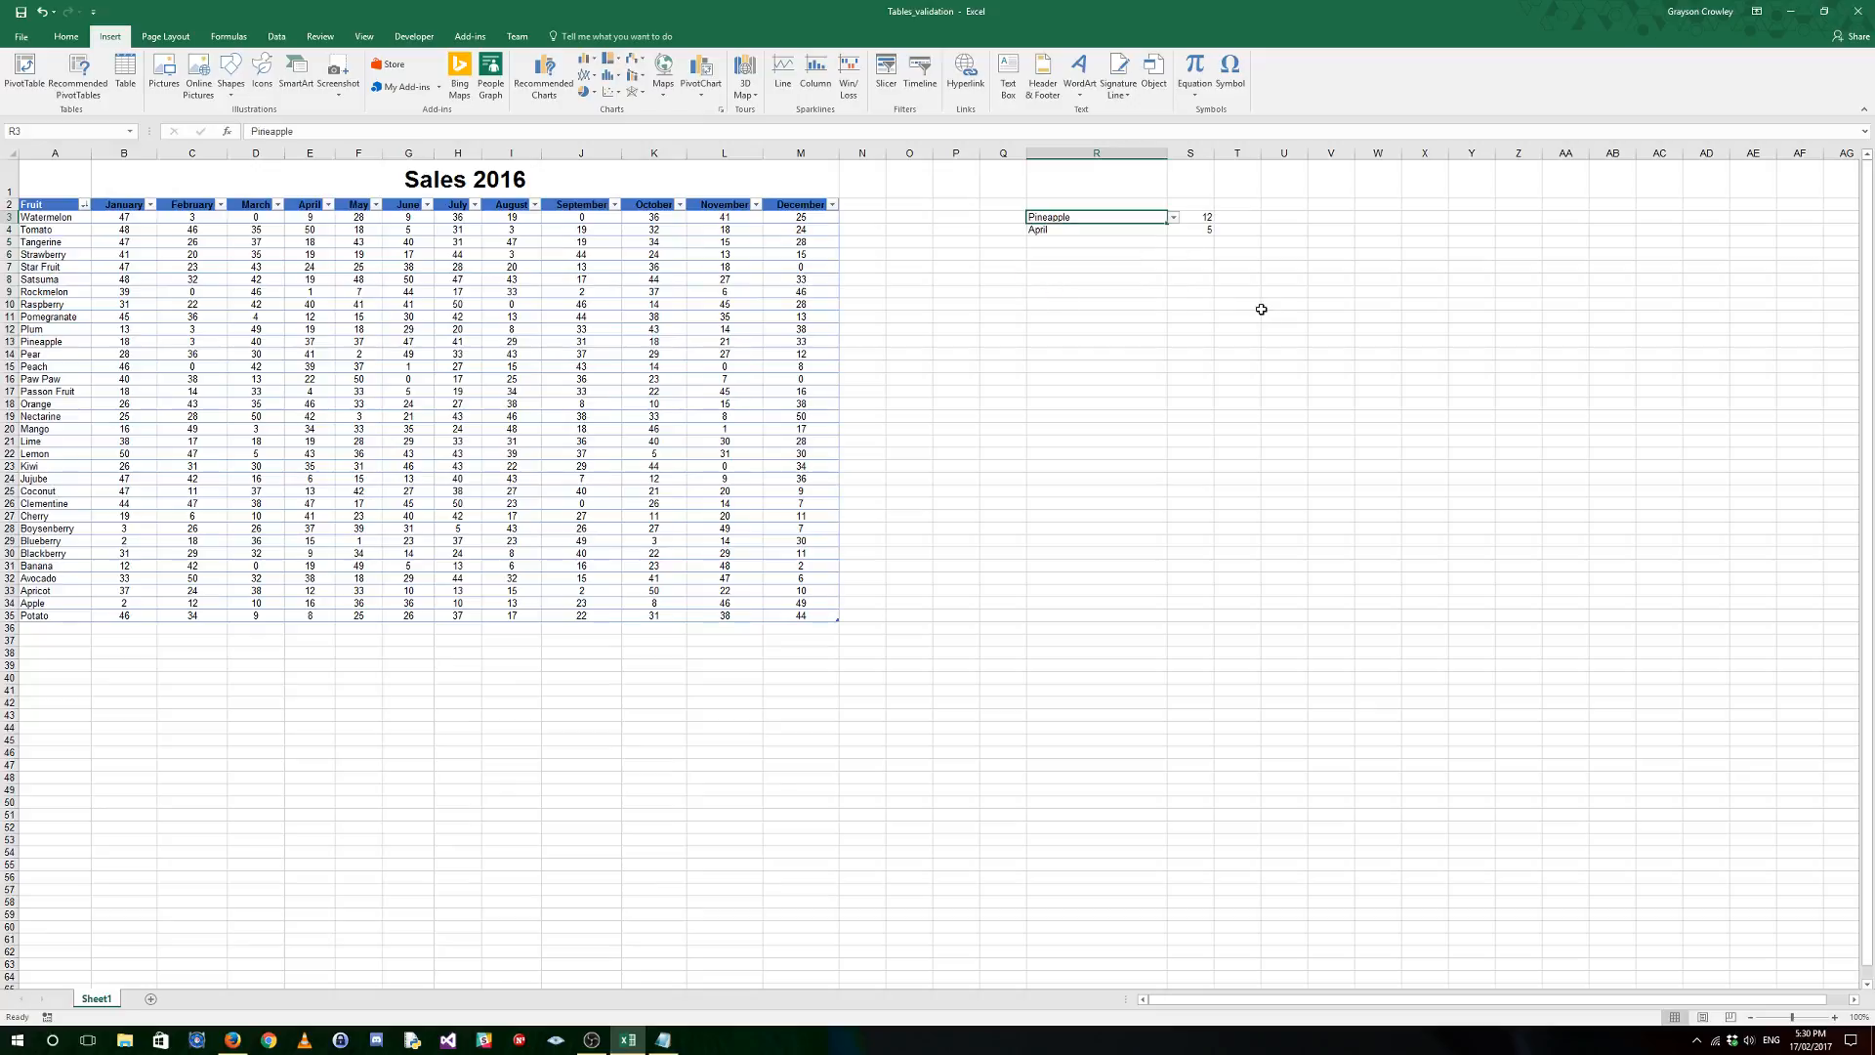
{"action": "left_click", "coordinate": [1174, 218]}
{"action": "left_click", "coordinate": [1094, 239]}
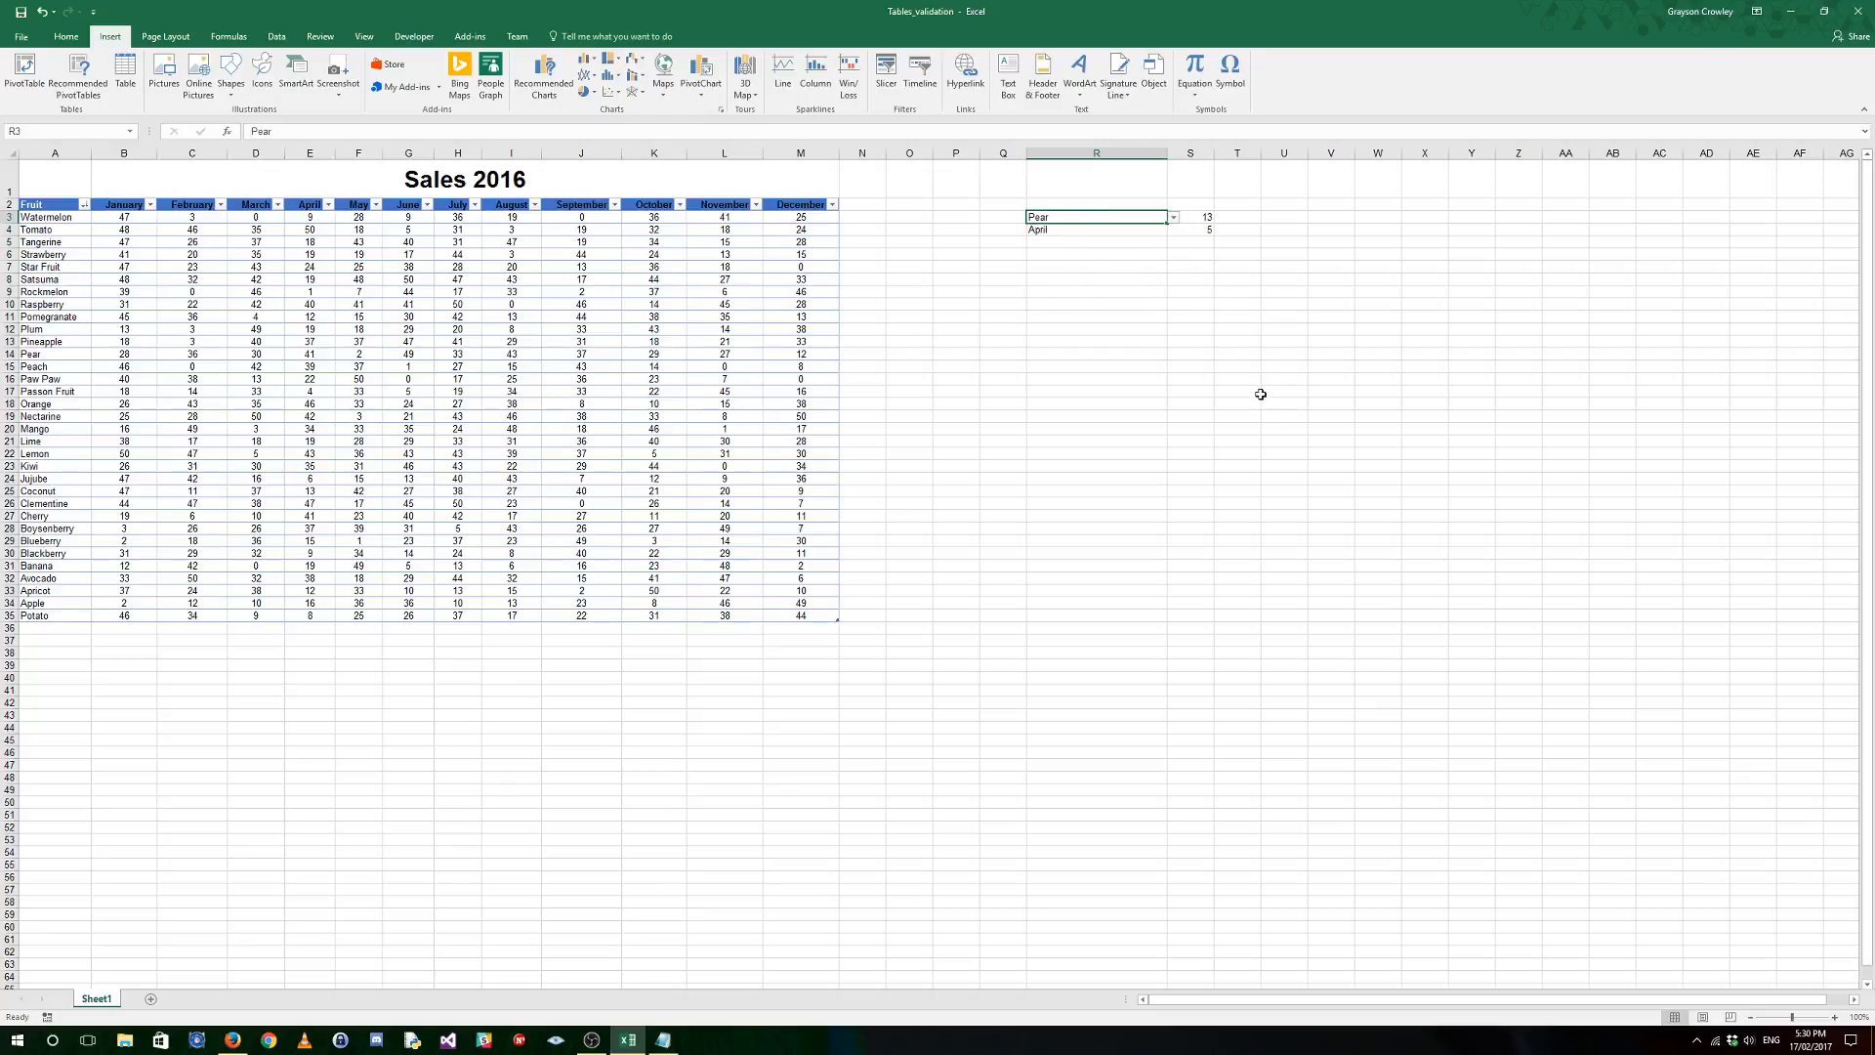
Step: Set the month dropdown in R4 to September
{"action": "left_click", "coordinate": [1132, 231]}
{"action": "left_click", "coordinate": [1173, 230]}
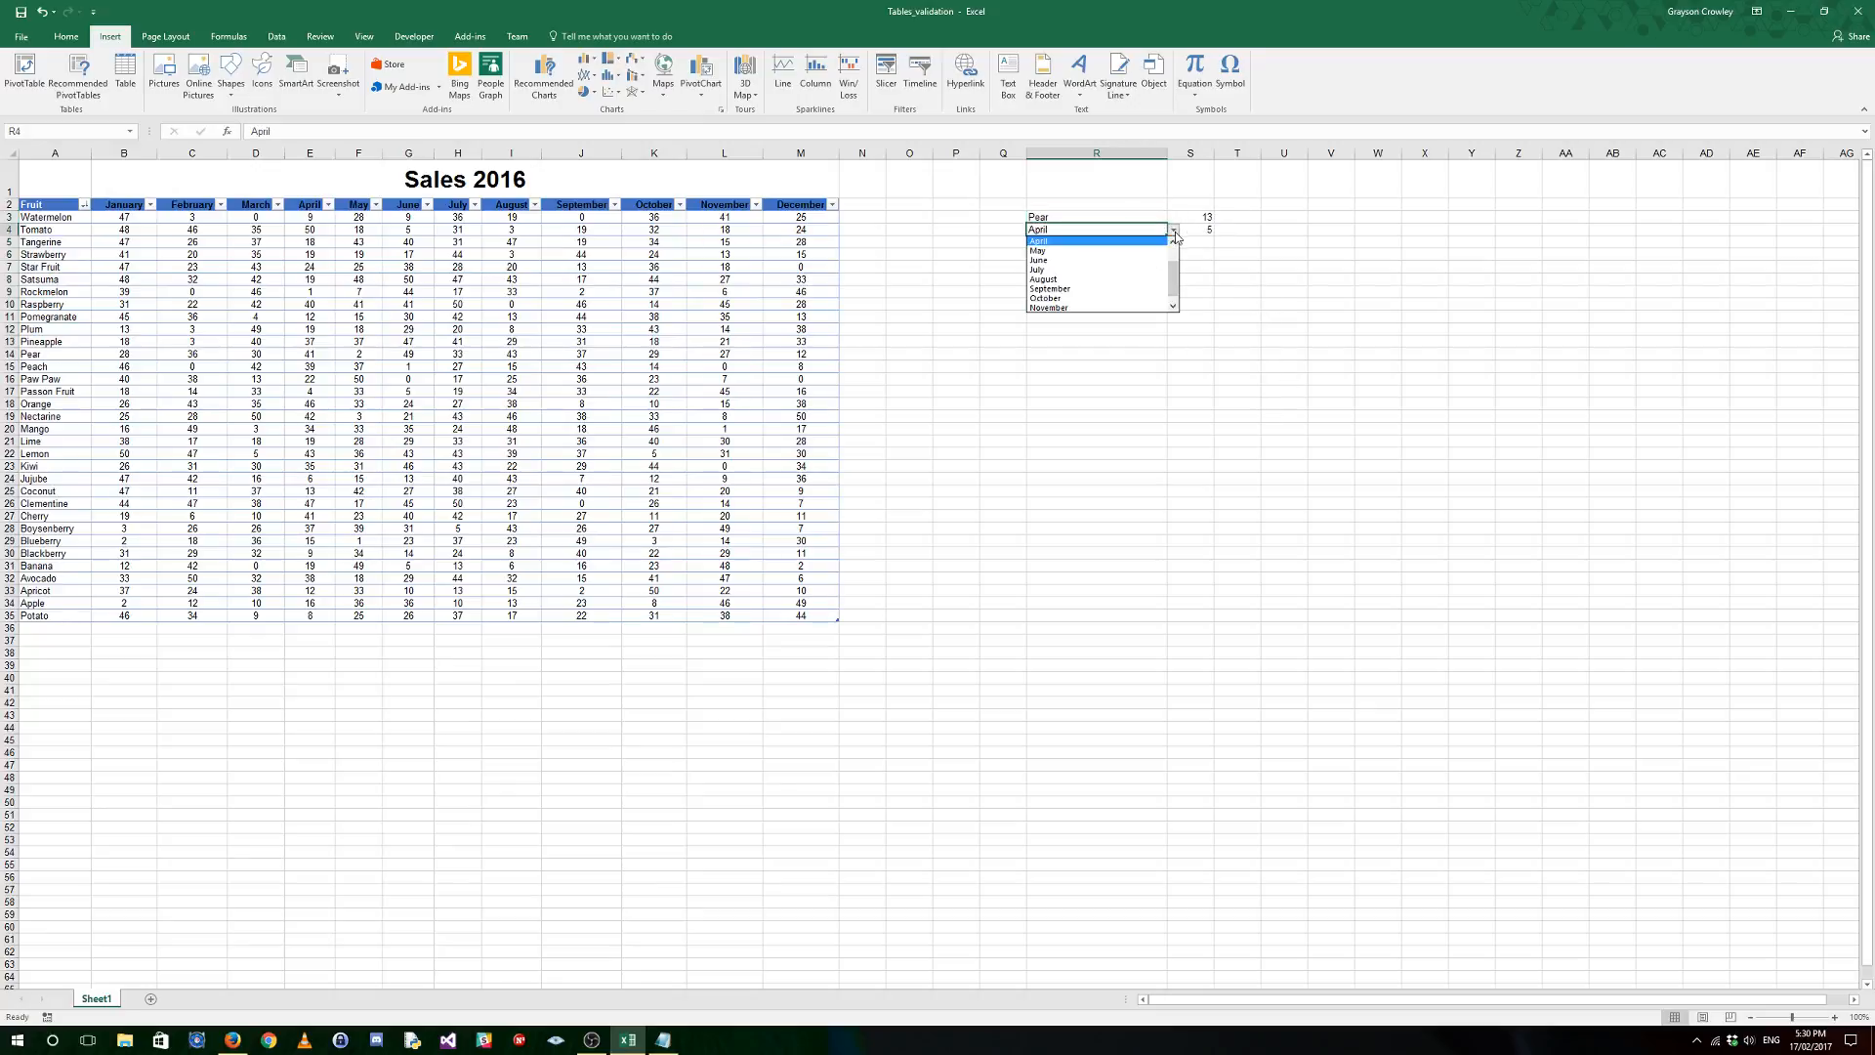
{"action": "left_click", "coordinate": [1104, 297]}
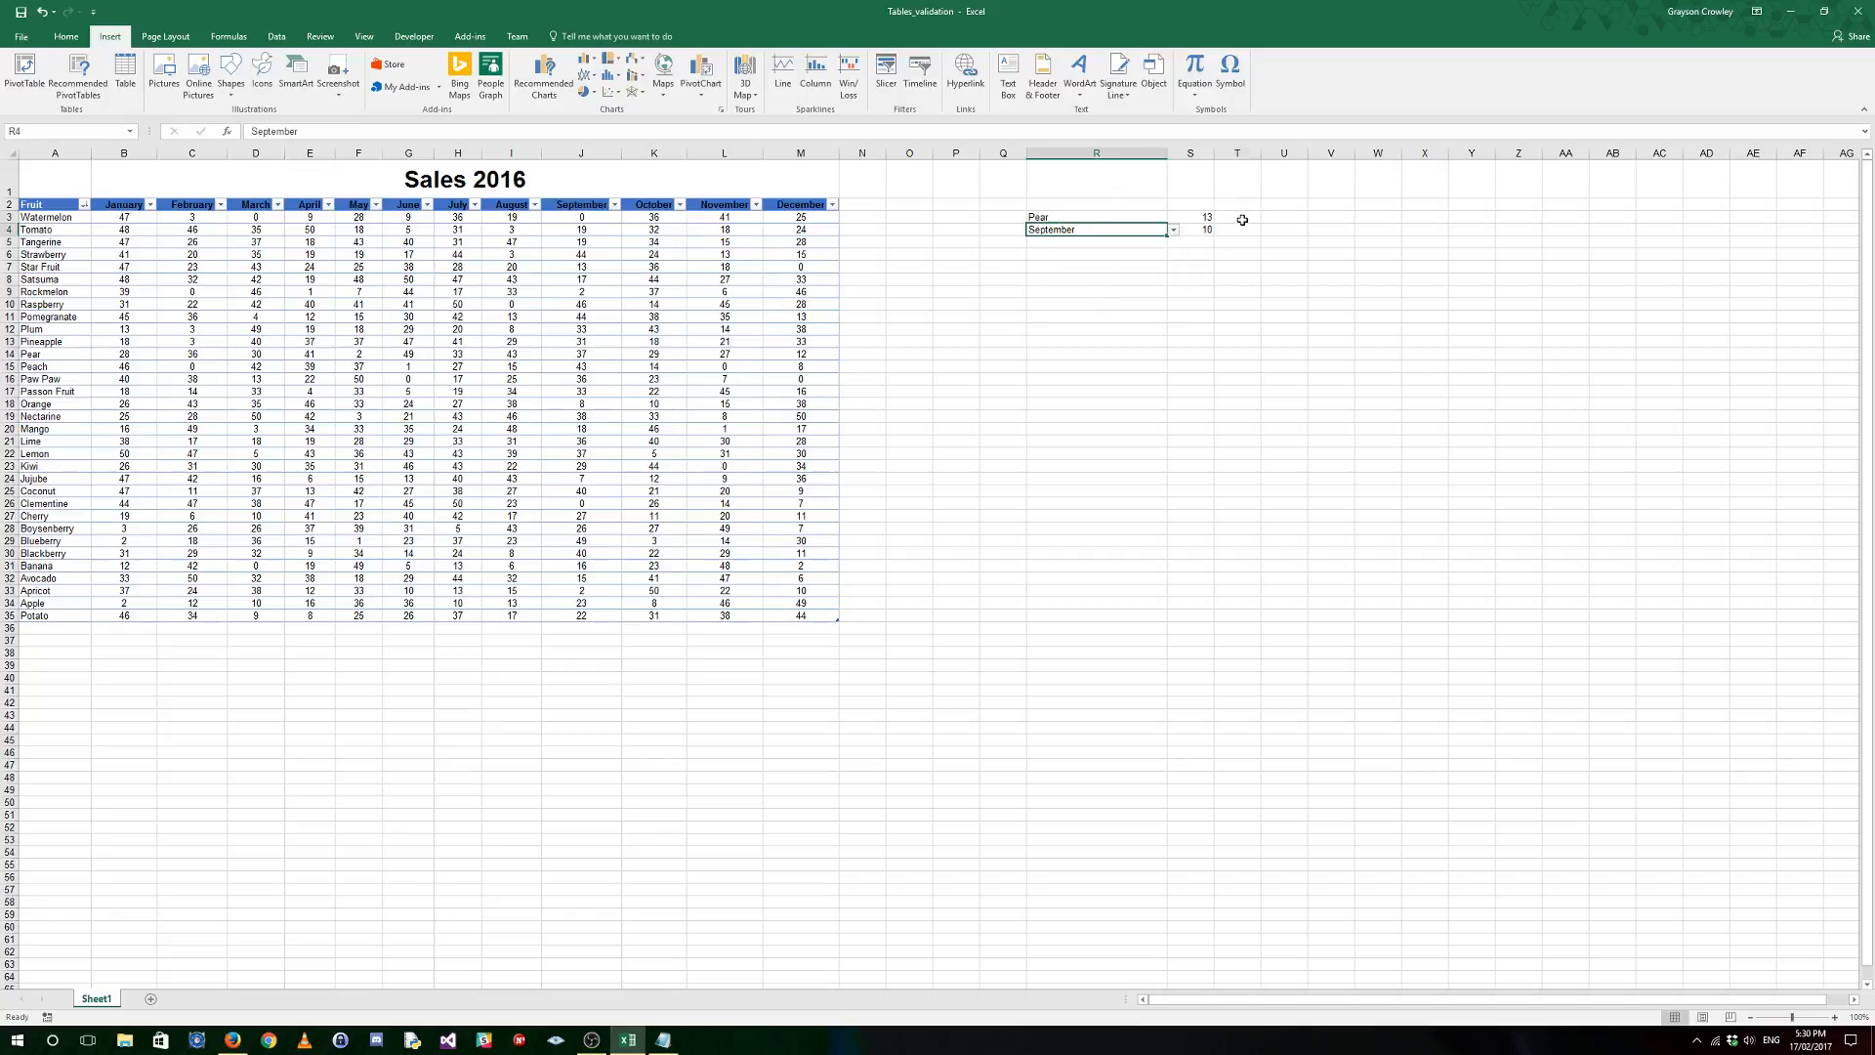
Step: Examine the Fruit column and the table's header row as the ranges searched by the two MATCH formulas
{"action": "left_click_drag", "start_coordinate": [58, 207], "coordinate": [59, 617]}
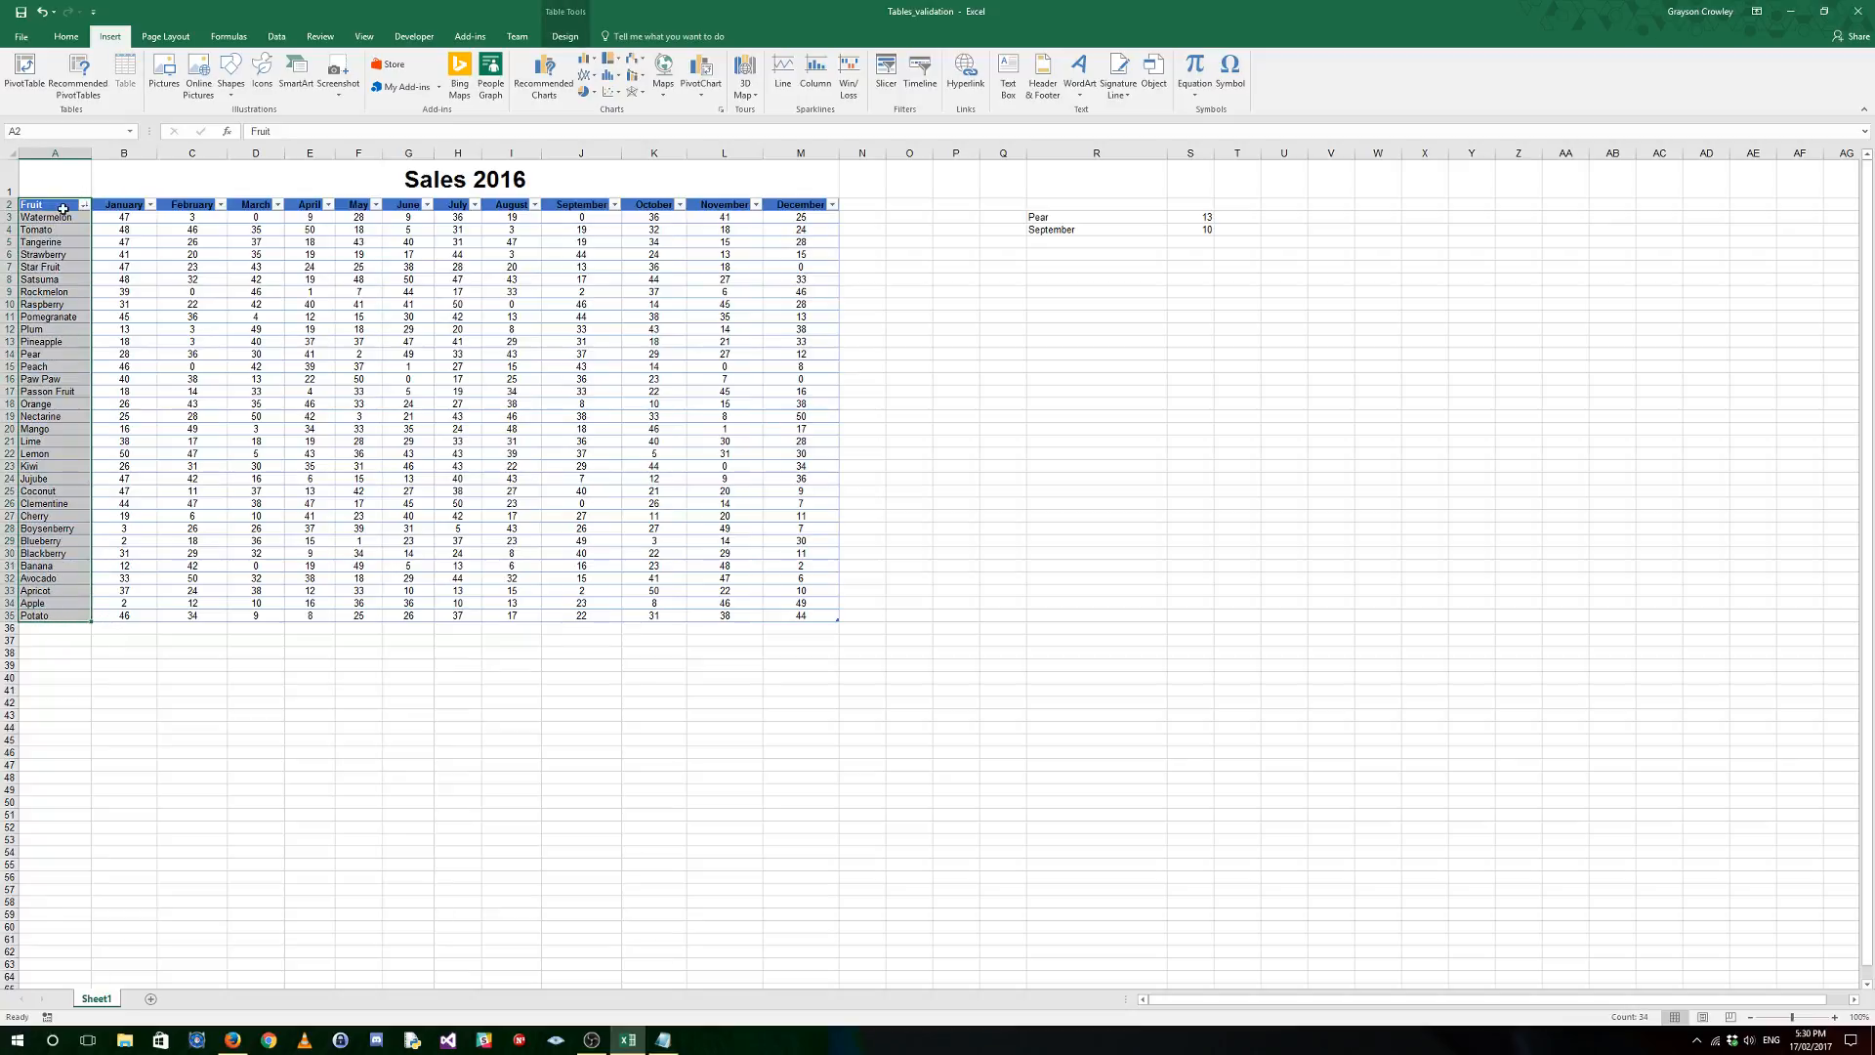
{"action": "left_click_drag", "start_coordinate": [63, 208], "coordinate": [811, 206]}
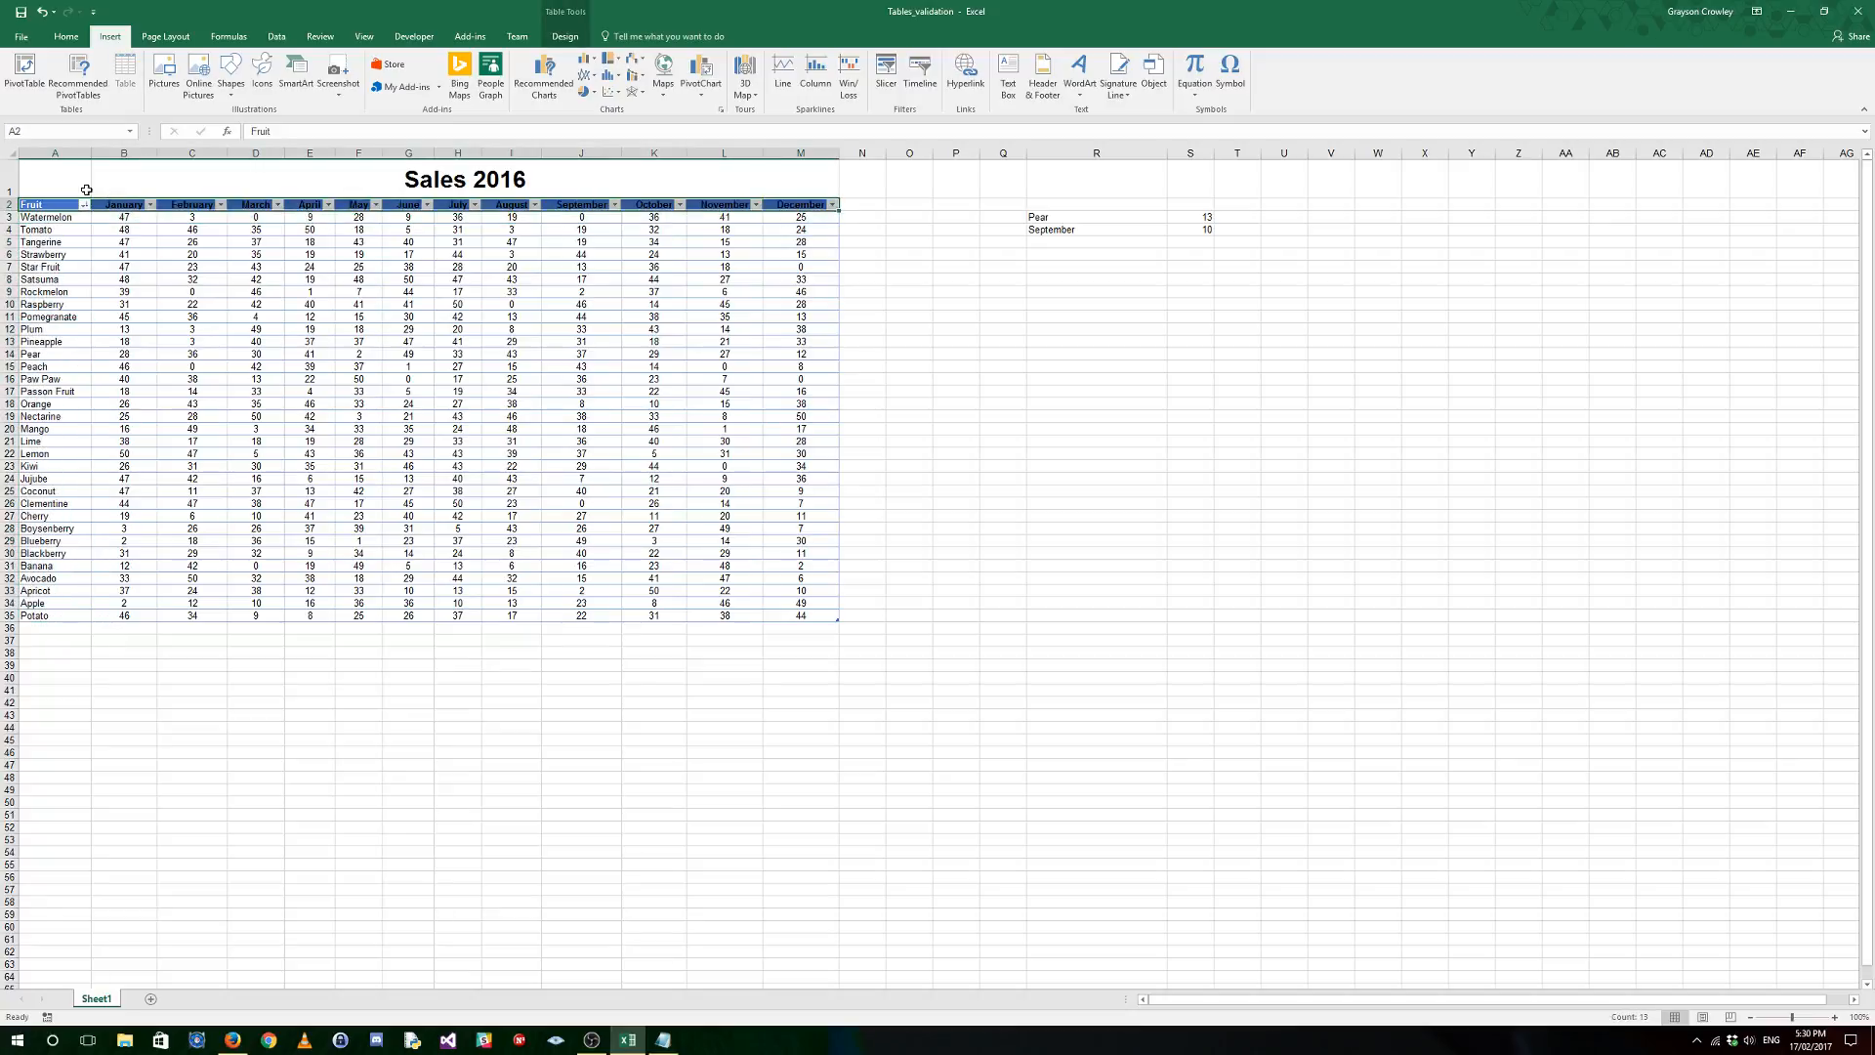
{"action": "left_click", "coordinate": [175, 221]}
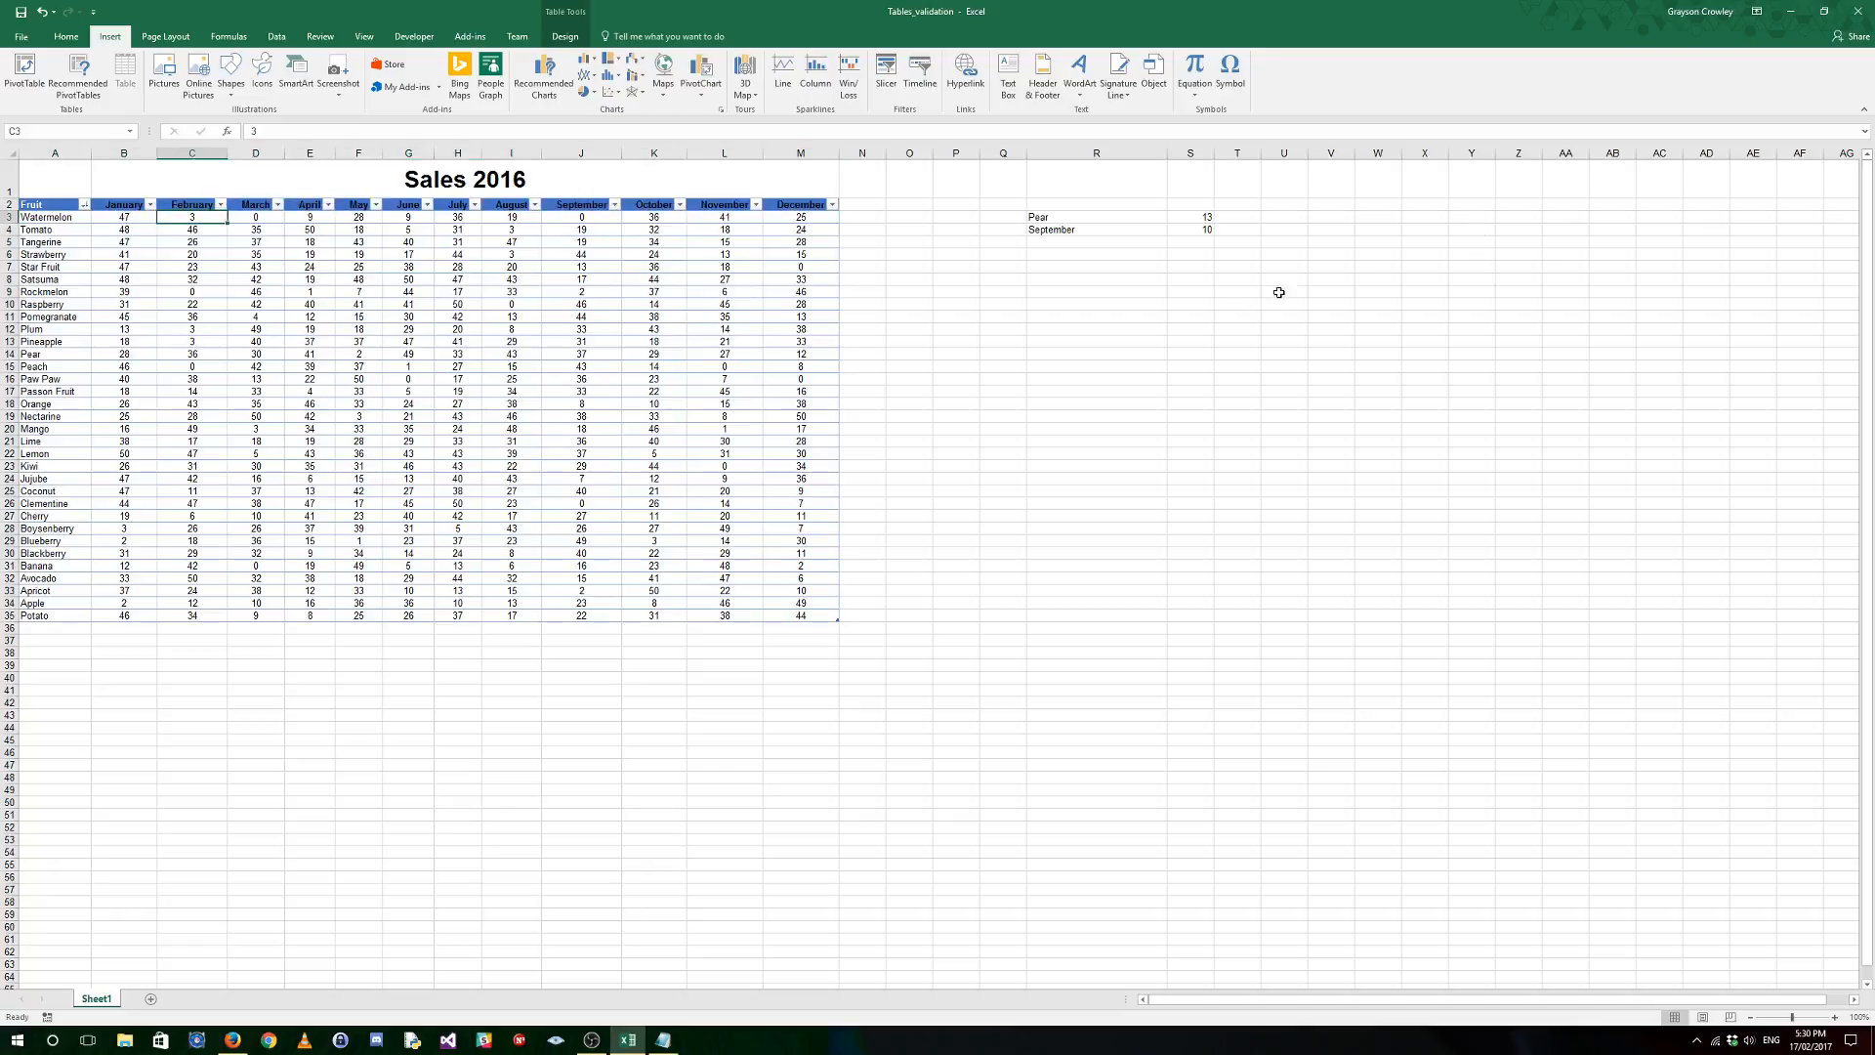
{"action": "left_click", "coordinate": [1119, 252]}
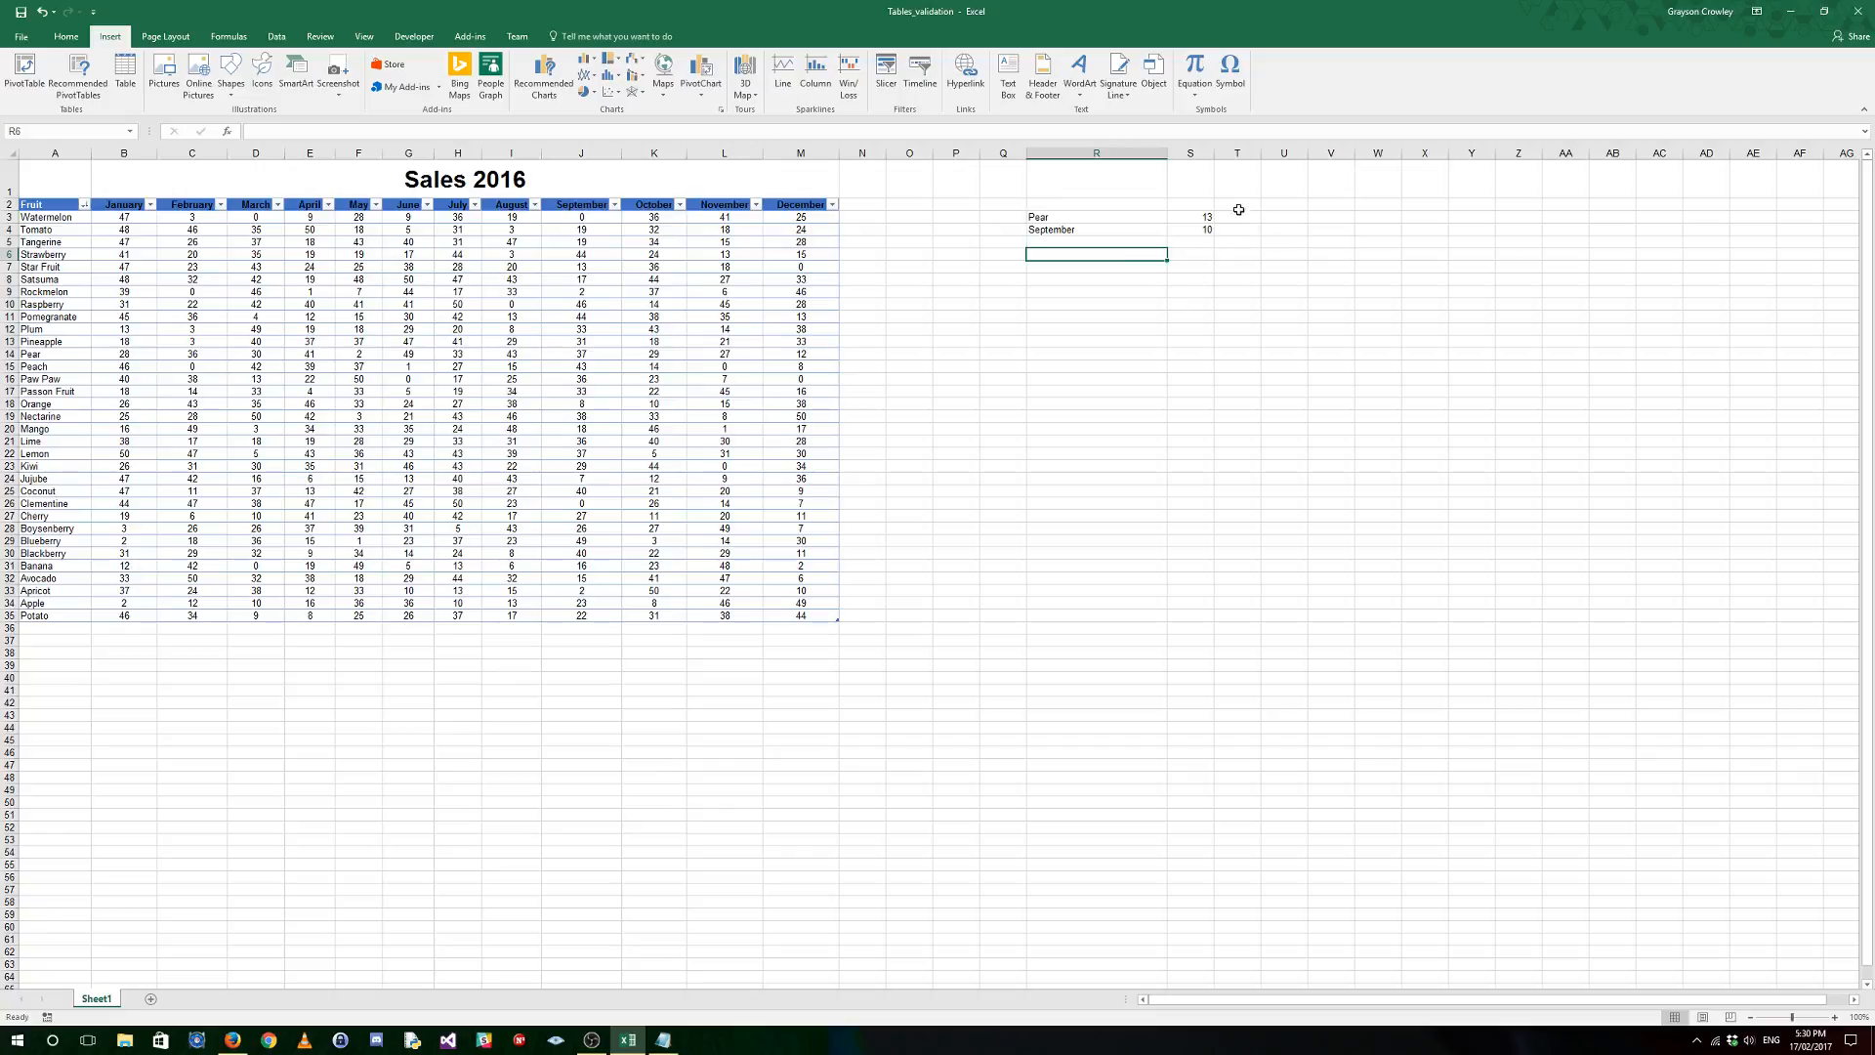
{"action": "left_click", "coordinate": [1295, 226]}
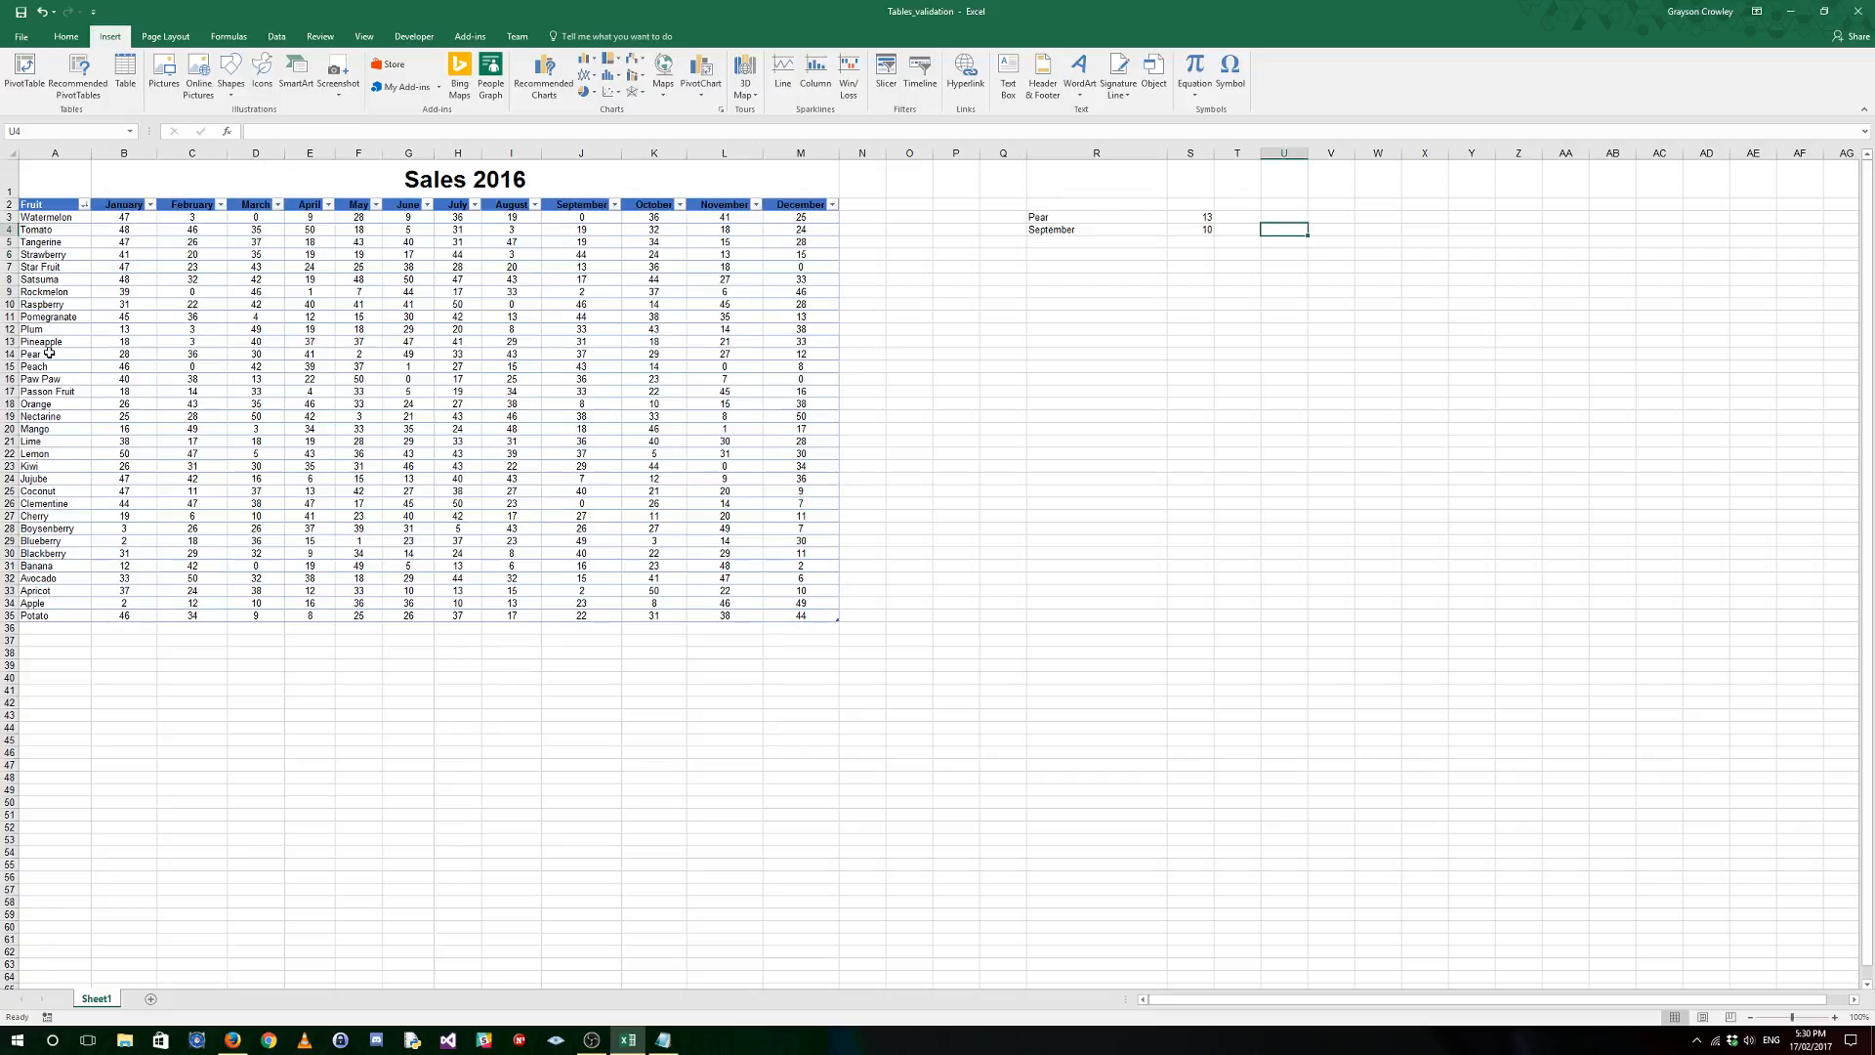
Step: Trace the Pear row across to September and enter its sales figure, 37, in V4 as a reference
{"action": "left_click_drag", "start_coordinate": [49, 352], "coordinate": [606, 353]}
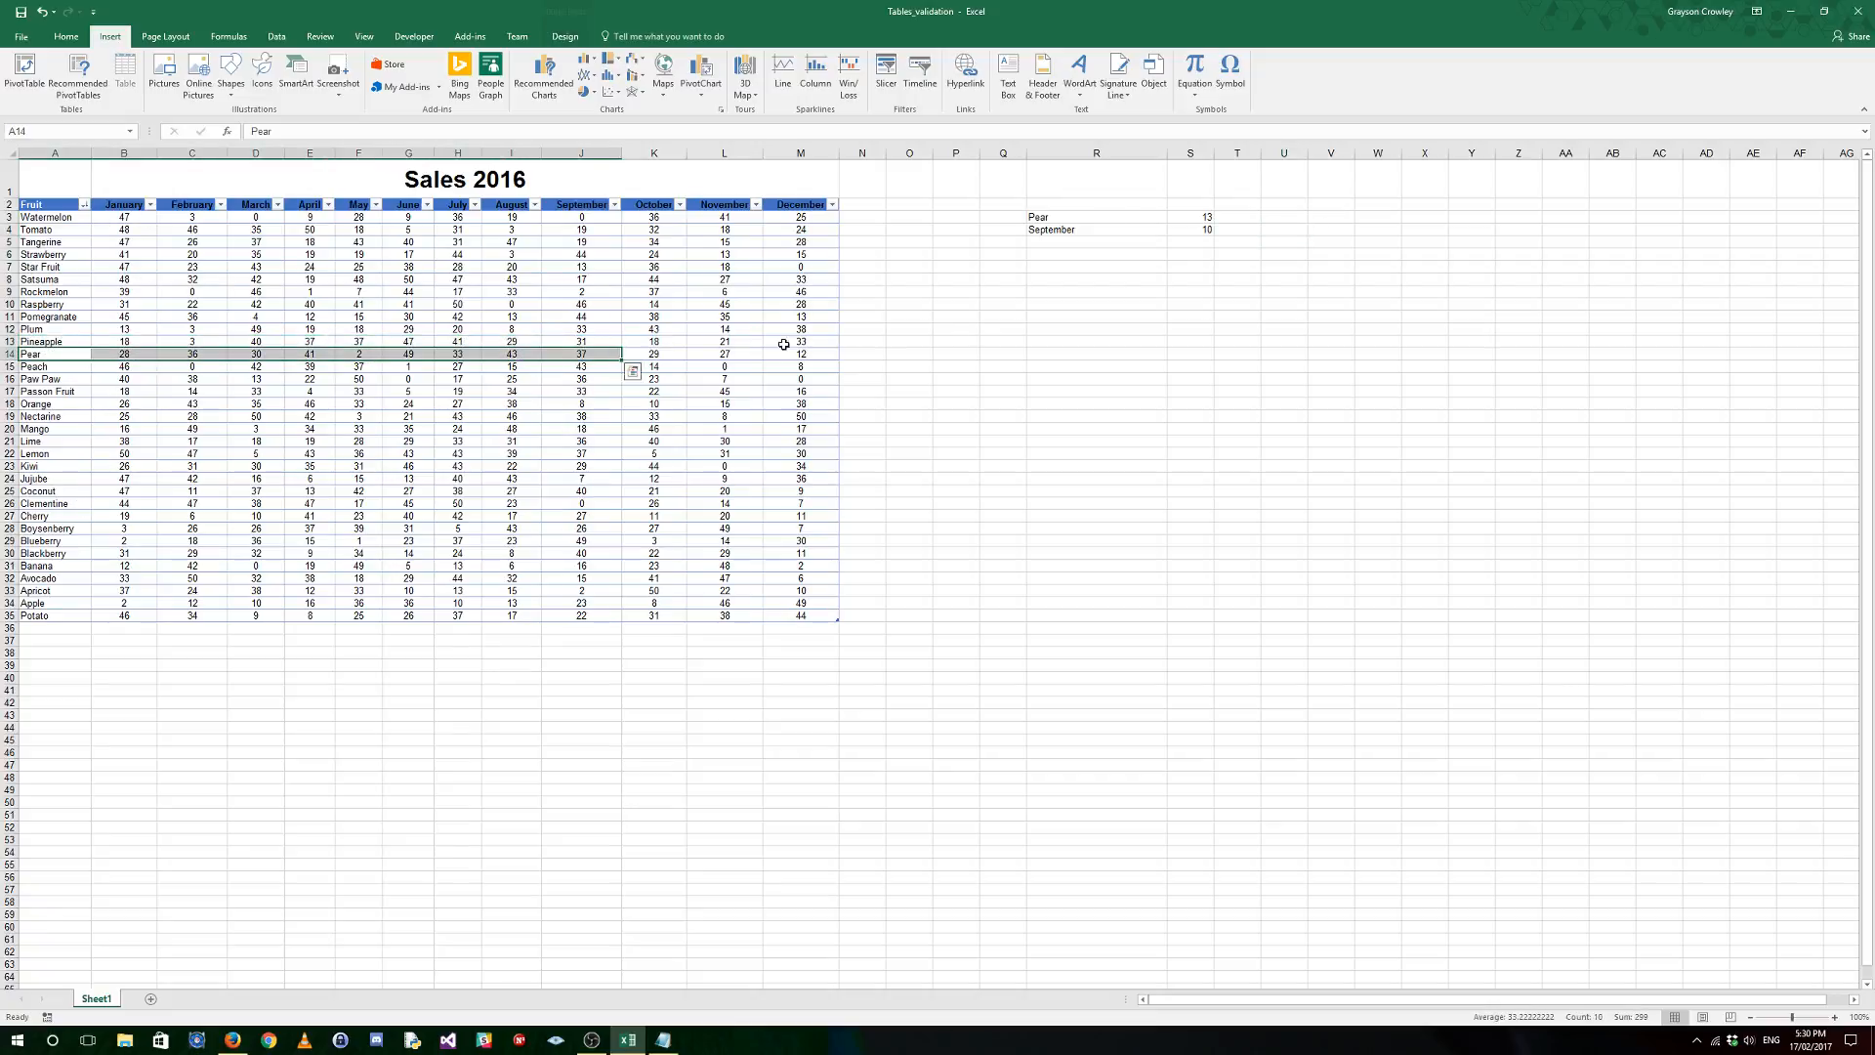
{"action": "left_click", "coordinate": [1326, 232]}
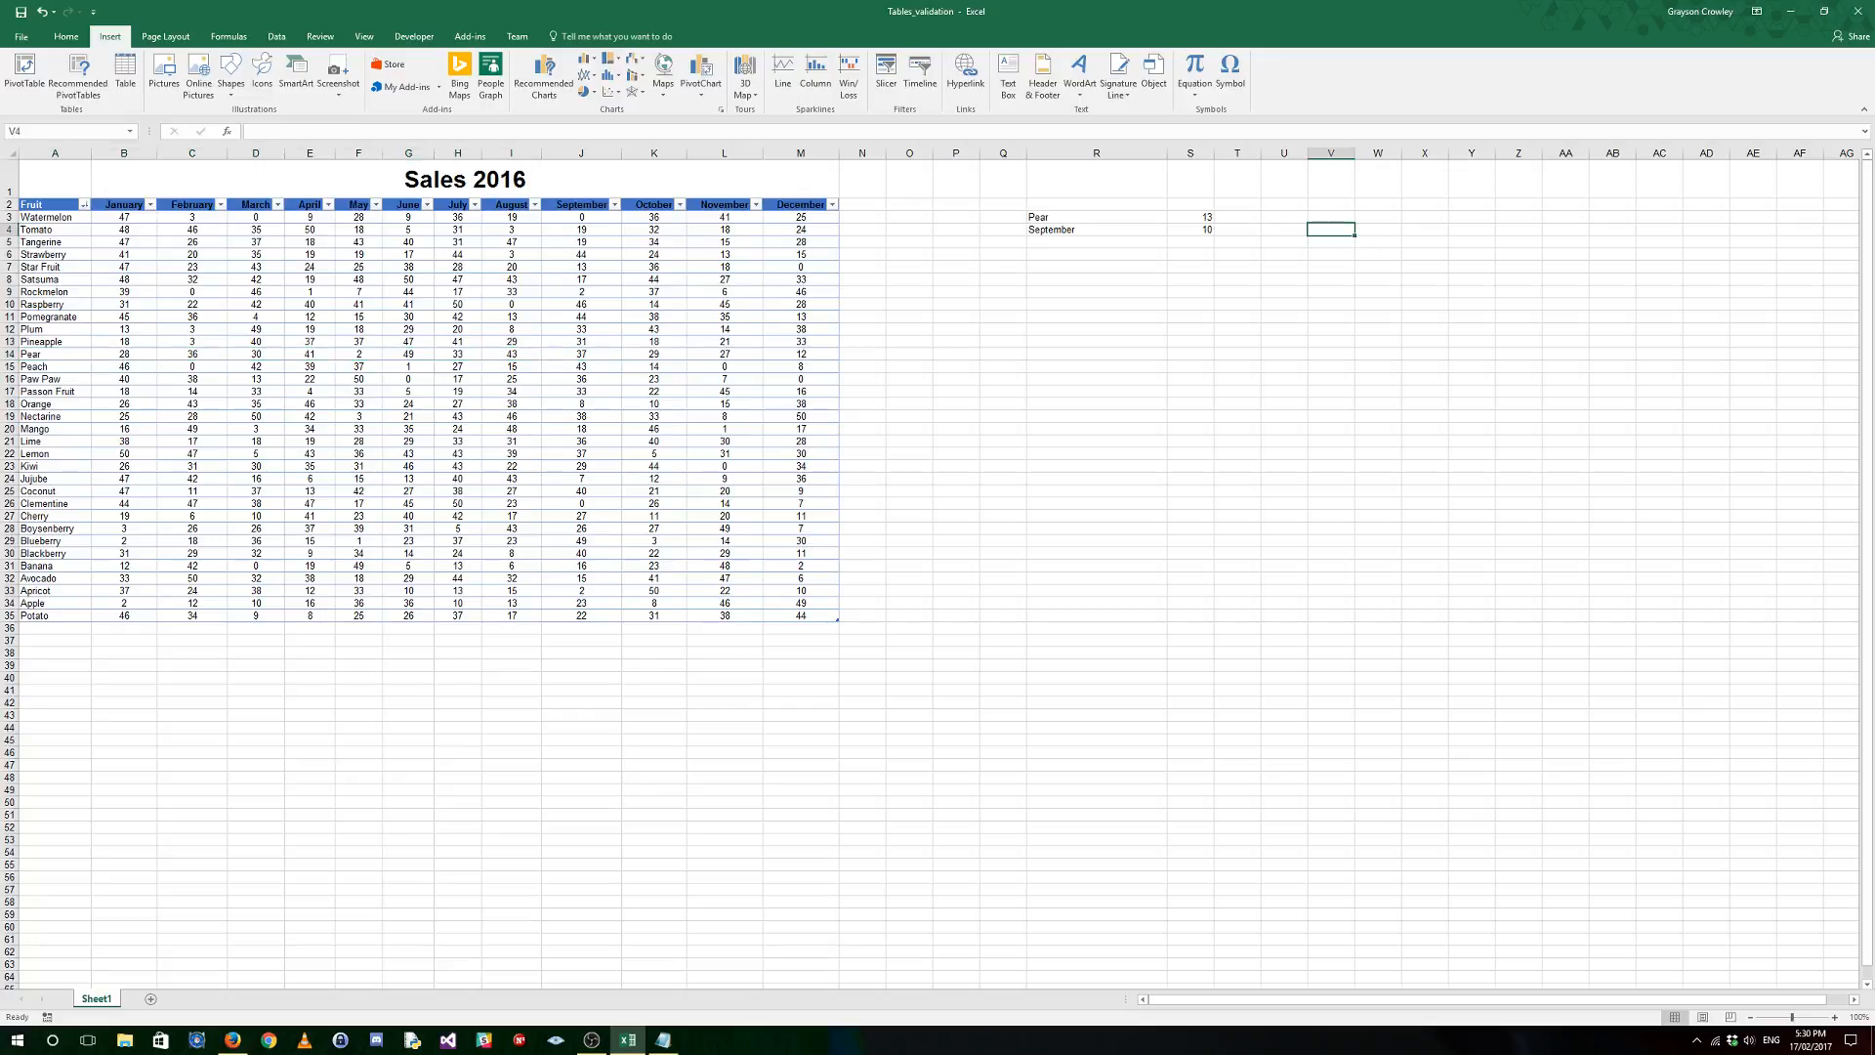
{"action": "type", "text": "37"}
{"action": "key", "text": "Return"}
Step: Begin an INDEX formula in S6 with the whole table, tblFruitSales[#All], as its array
{"action": "left_click", "coordinate": [1049, 253]}
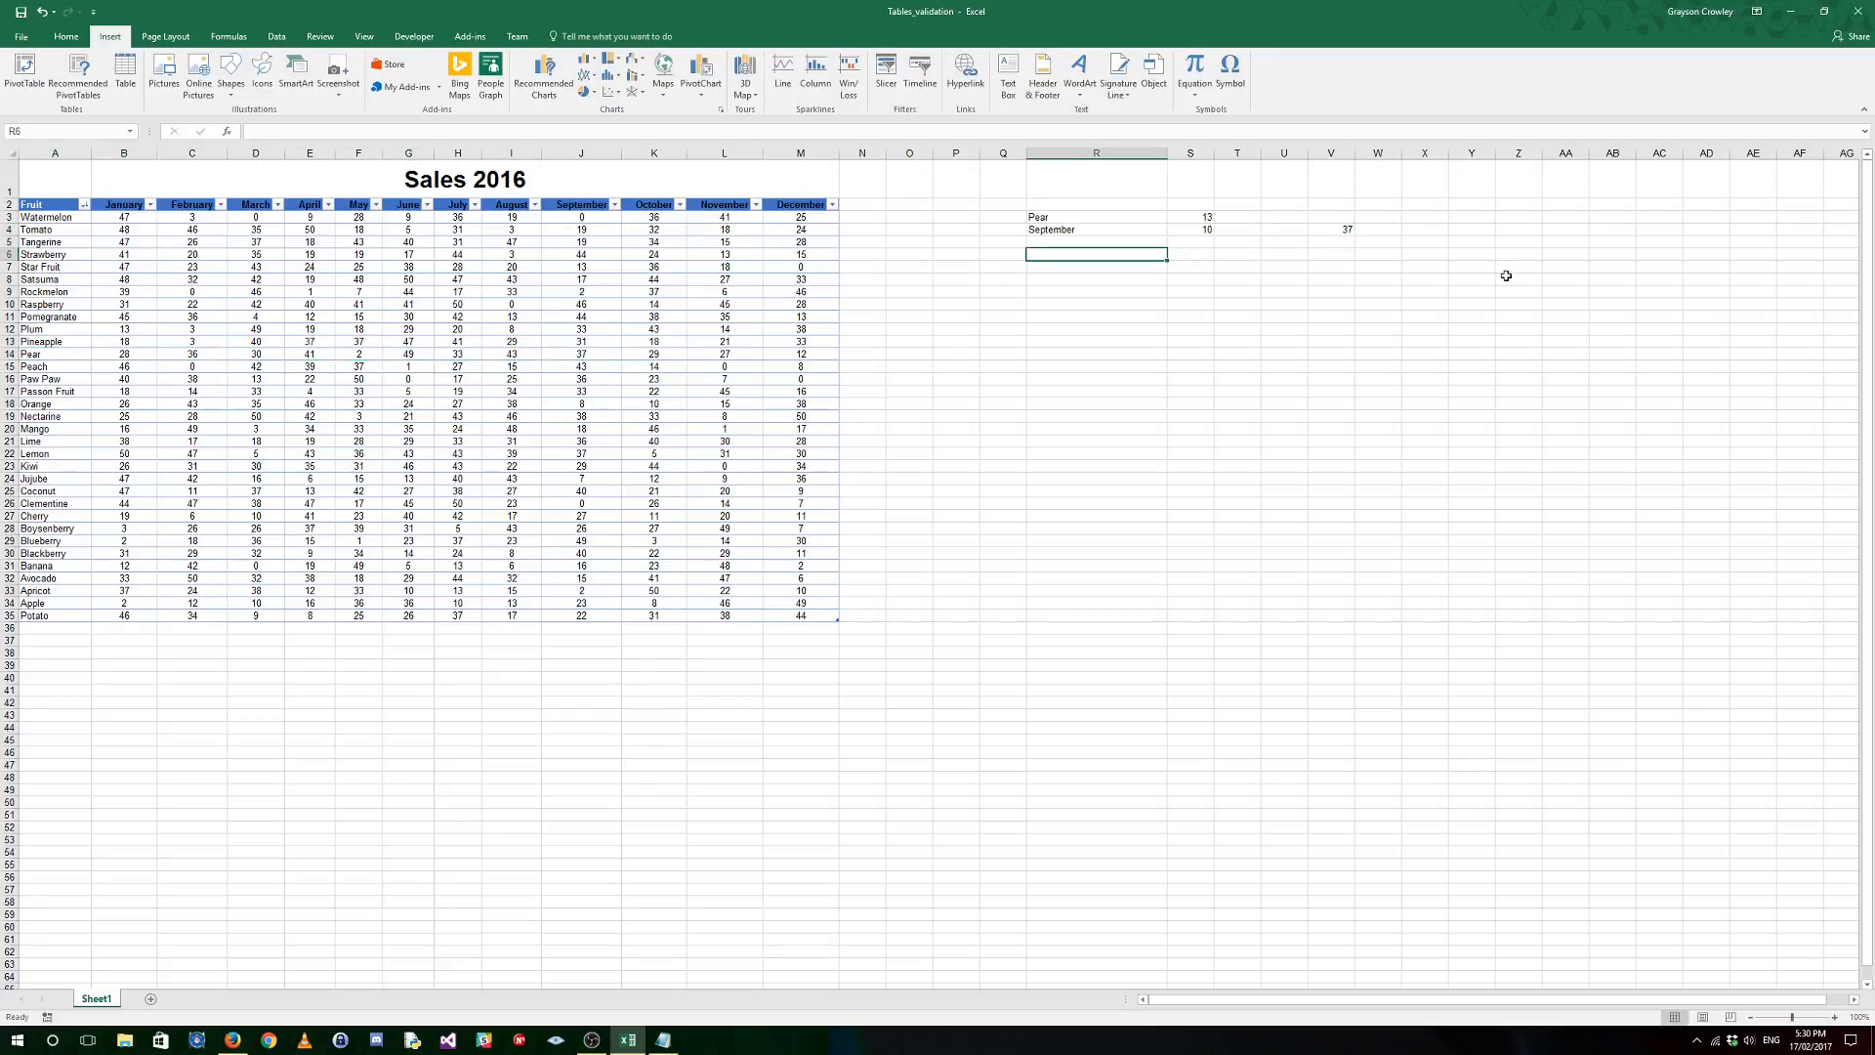
{"action": "left_click", "coordinate": [1204, 251]}
{"action": "type", "text": "=index("}
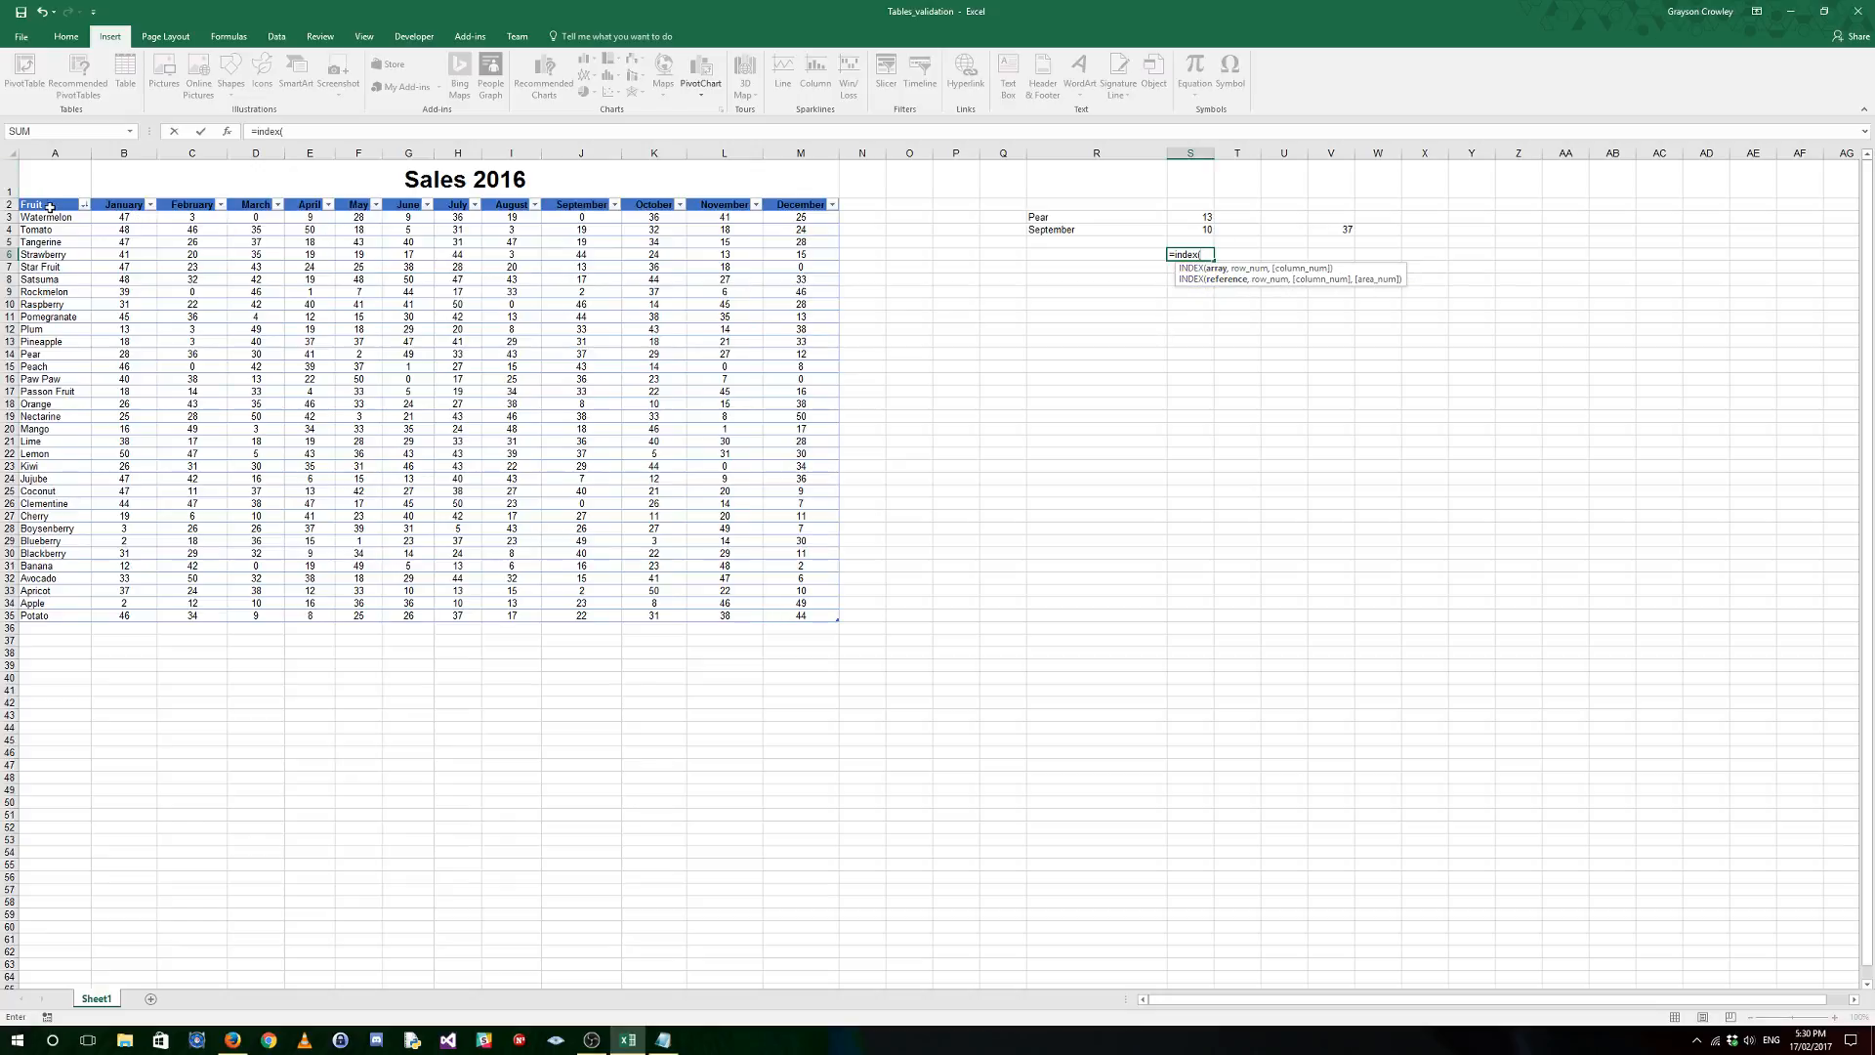
{"action": "left_click_drag", "start_coordinate": [49, 206], "coordinate": [808, 613]}
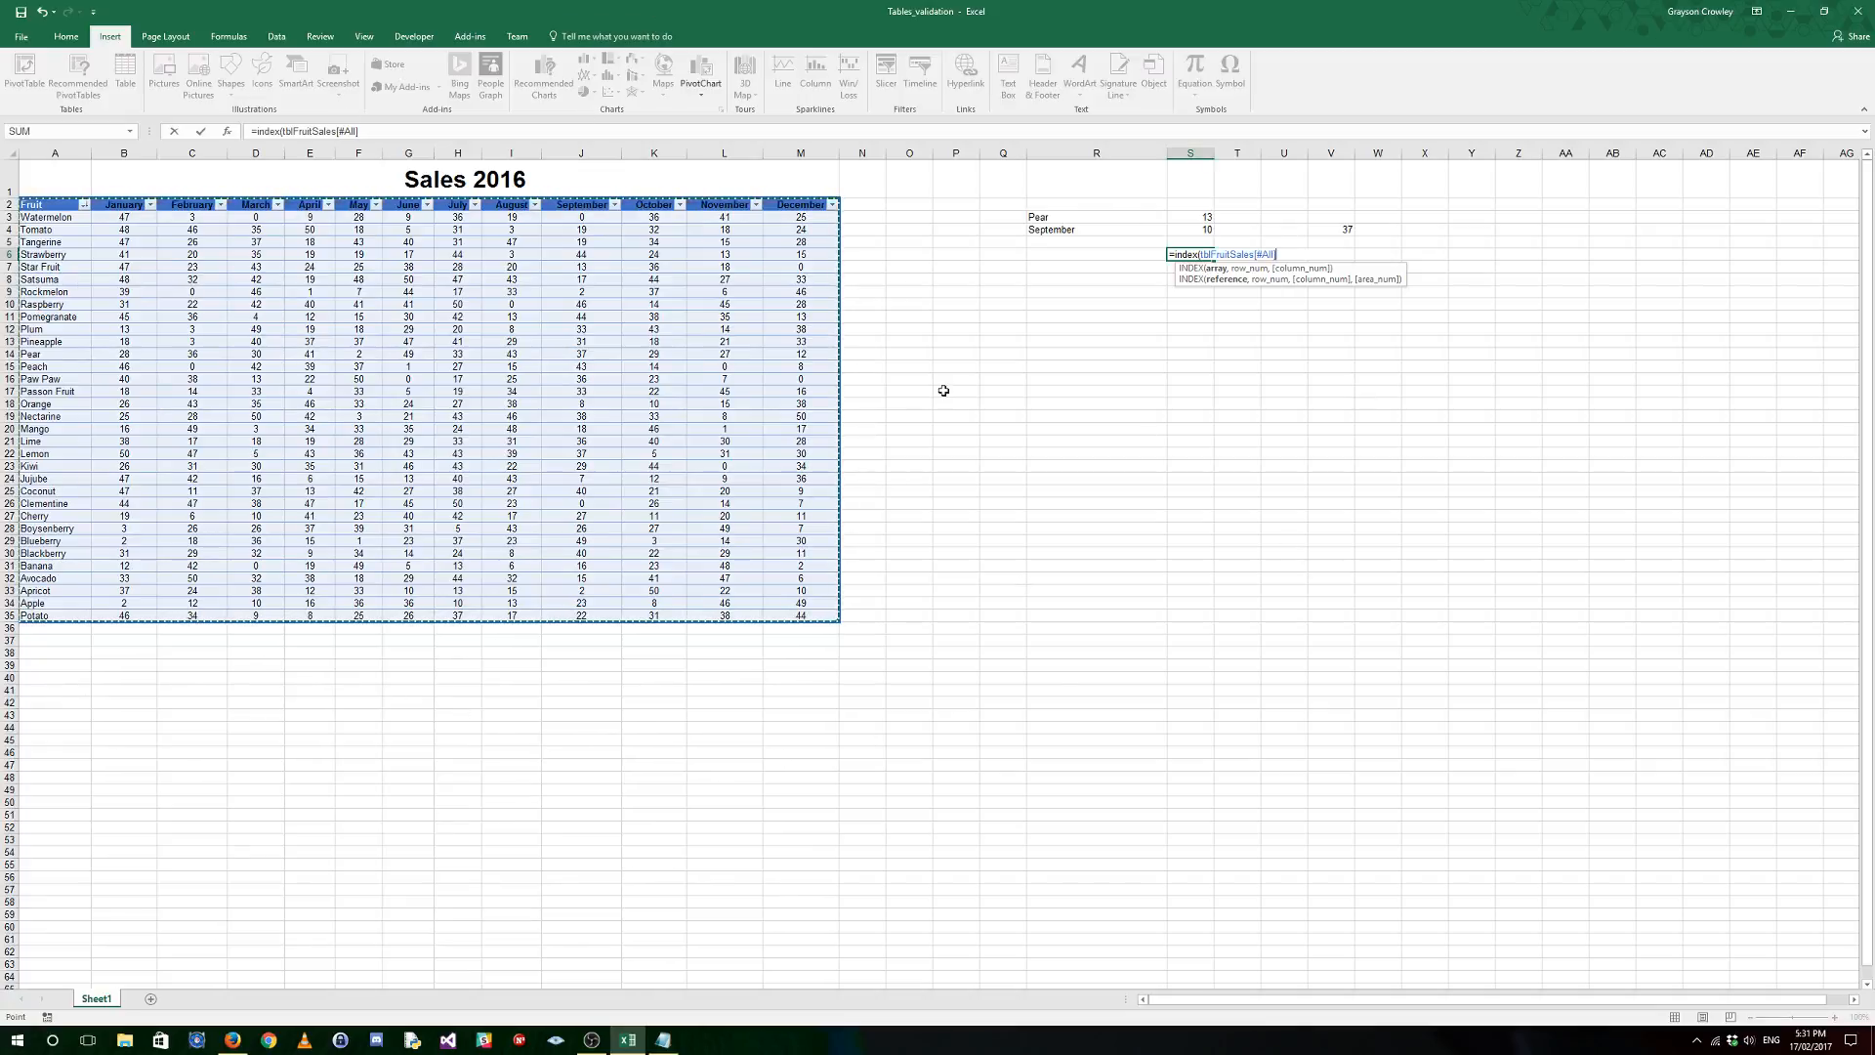
{"action": "type", "text": ","}
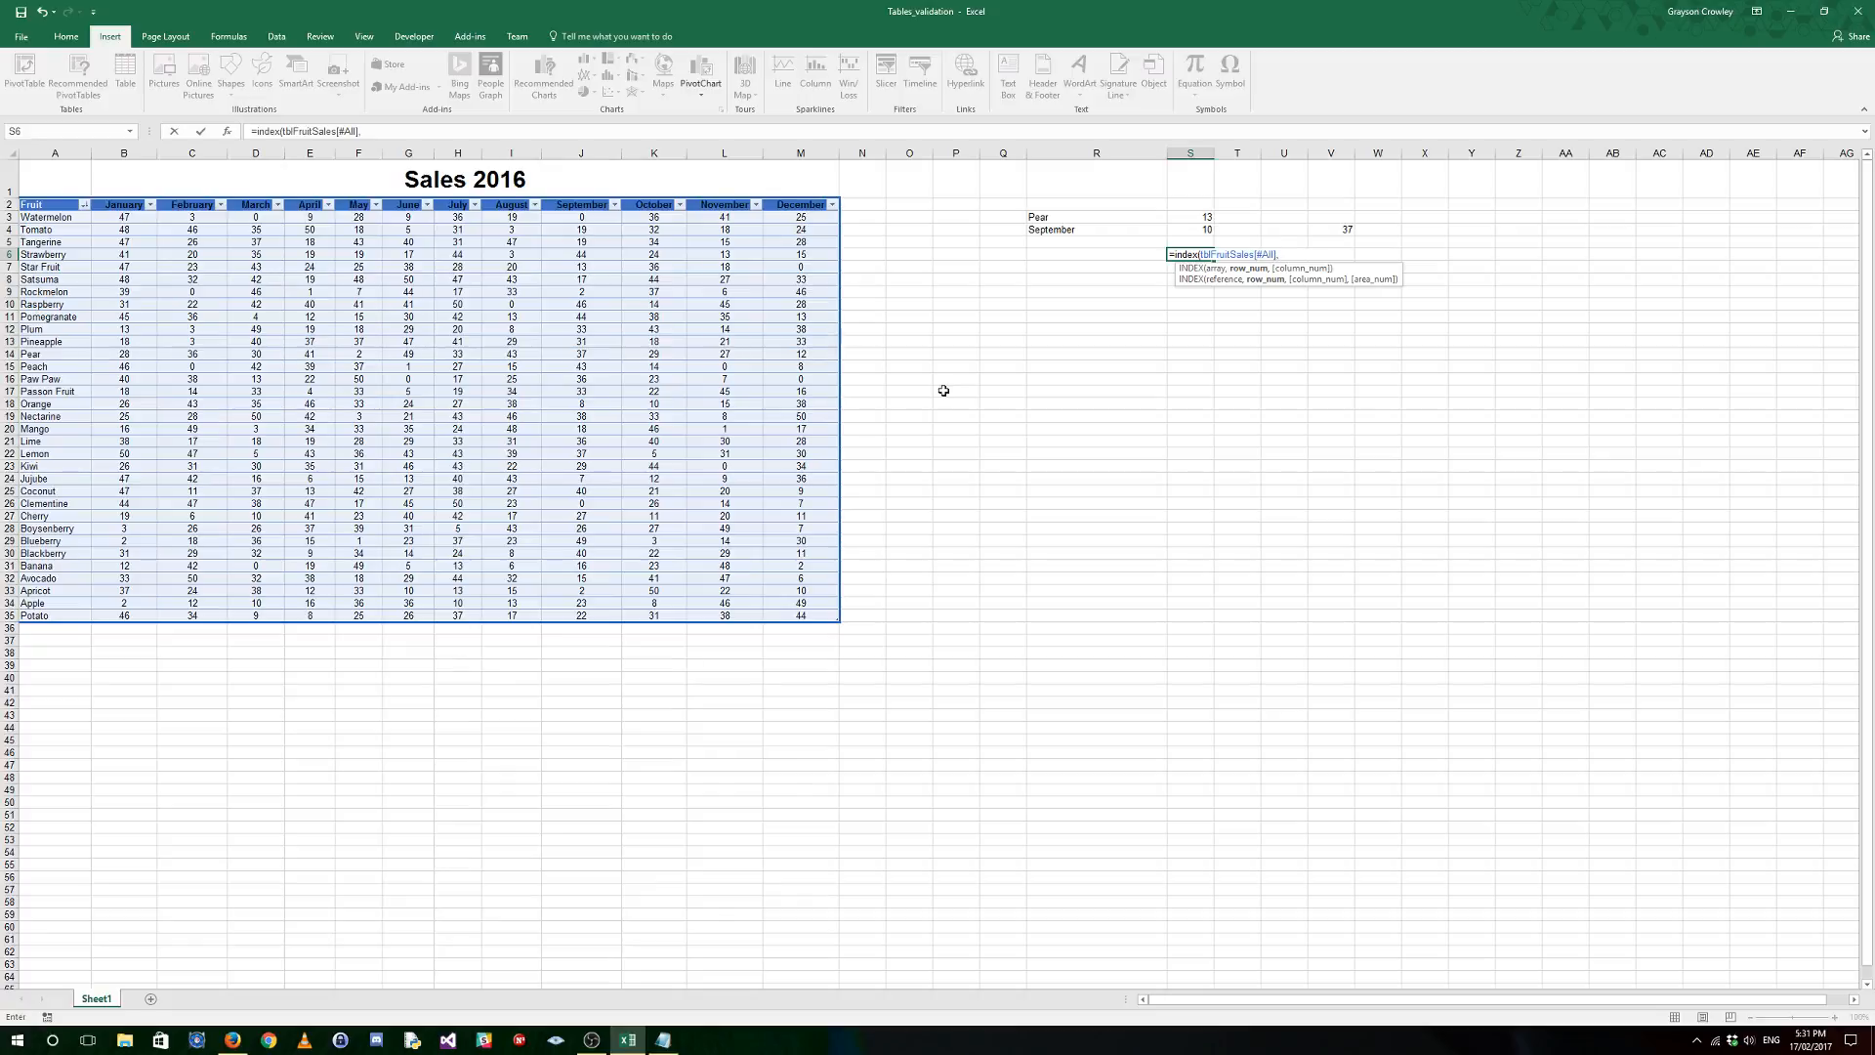
Step: Add MATCH($R$3,tblFruitSales[[#All],[Fruit]],0) as the row number of the S6 INDEX formula
{"action": "type", "text": "match("}
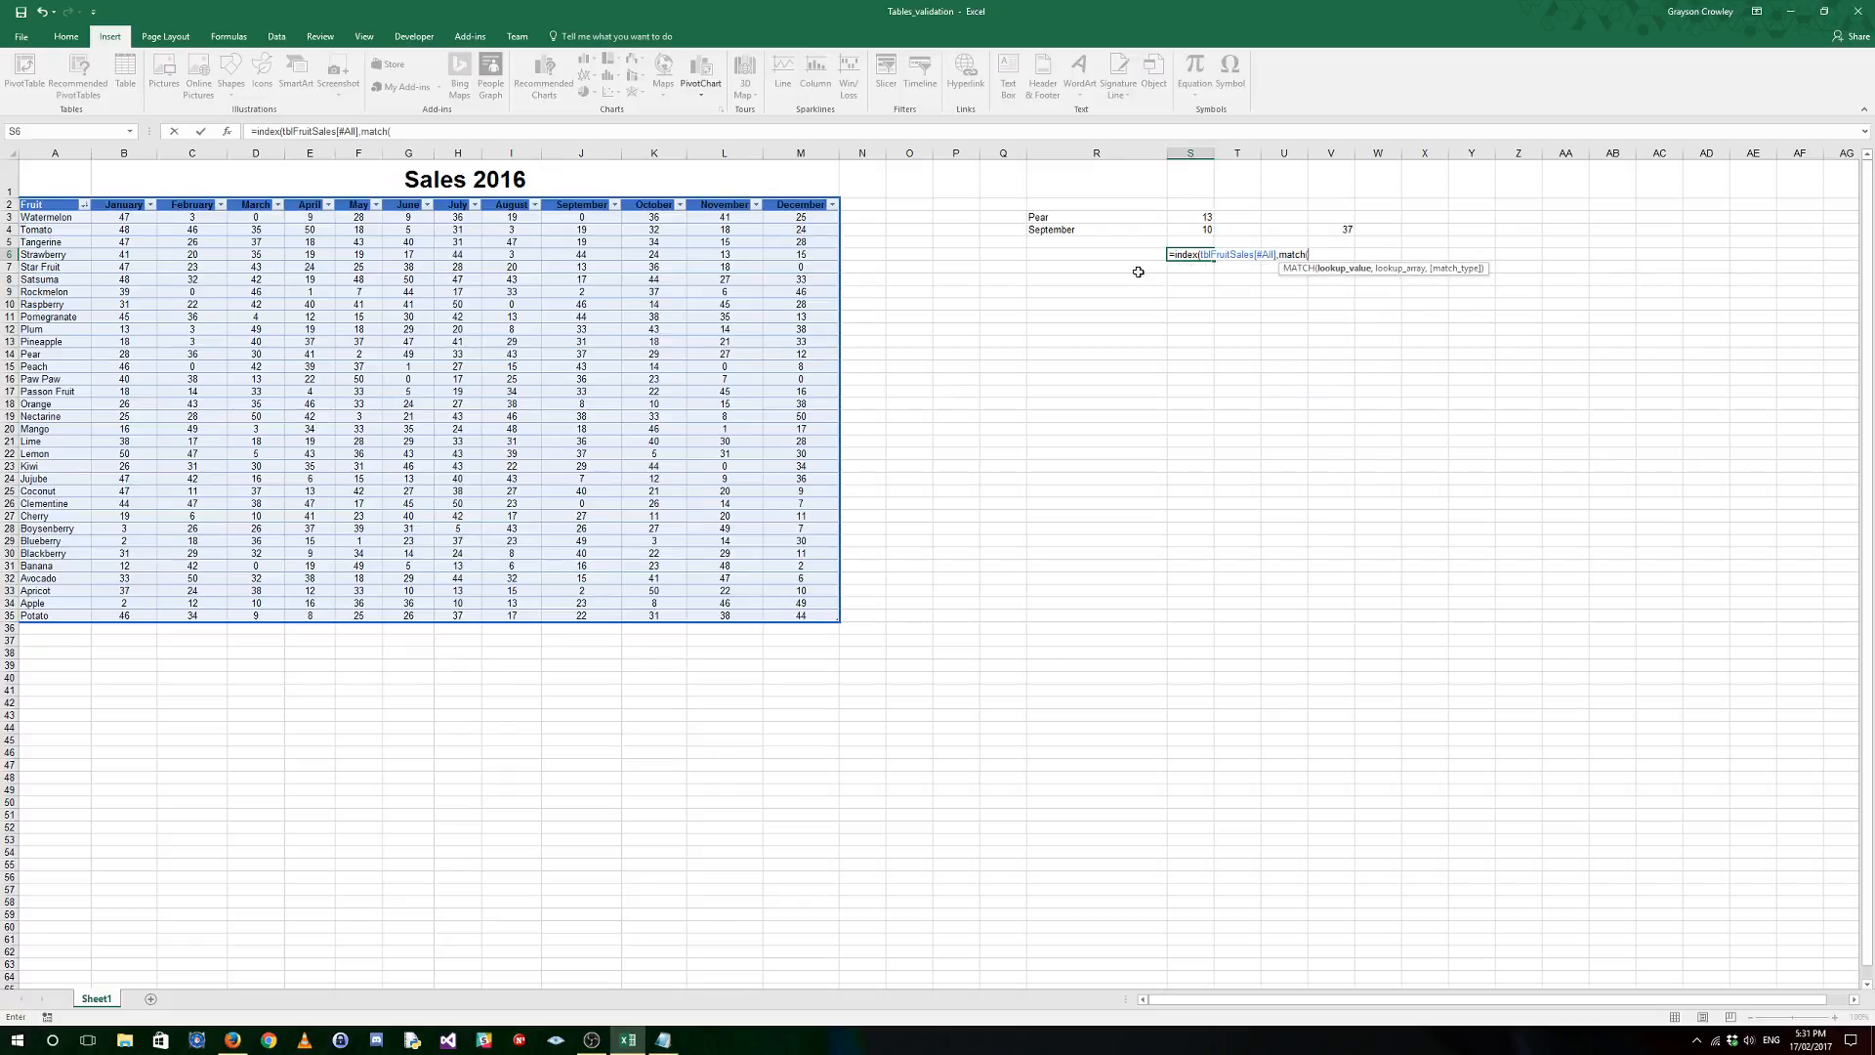
{"action": "left_click", "coordinate": [1074, 217]}
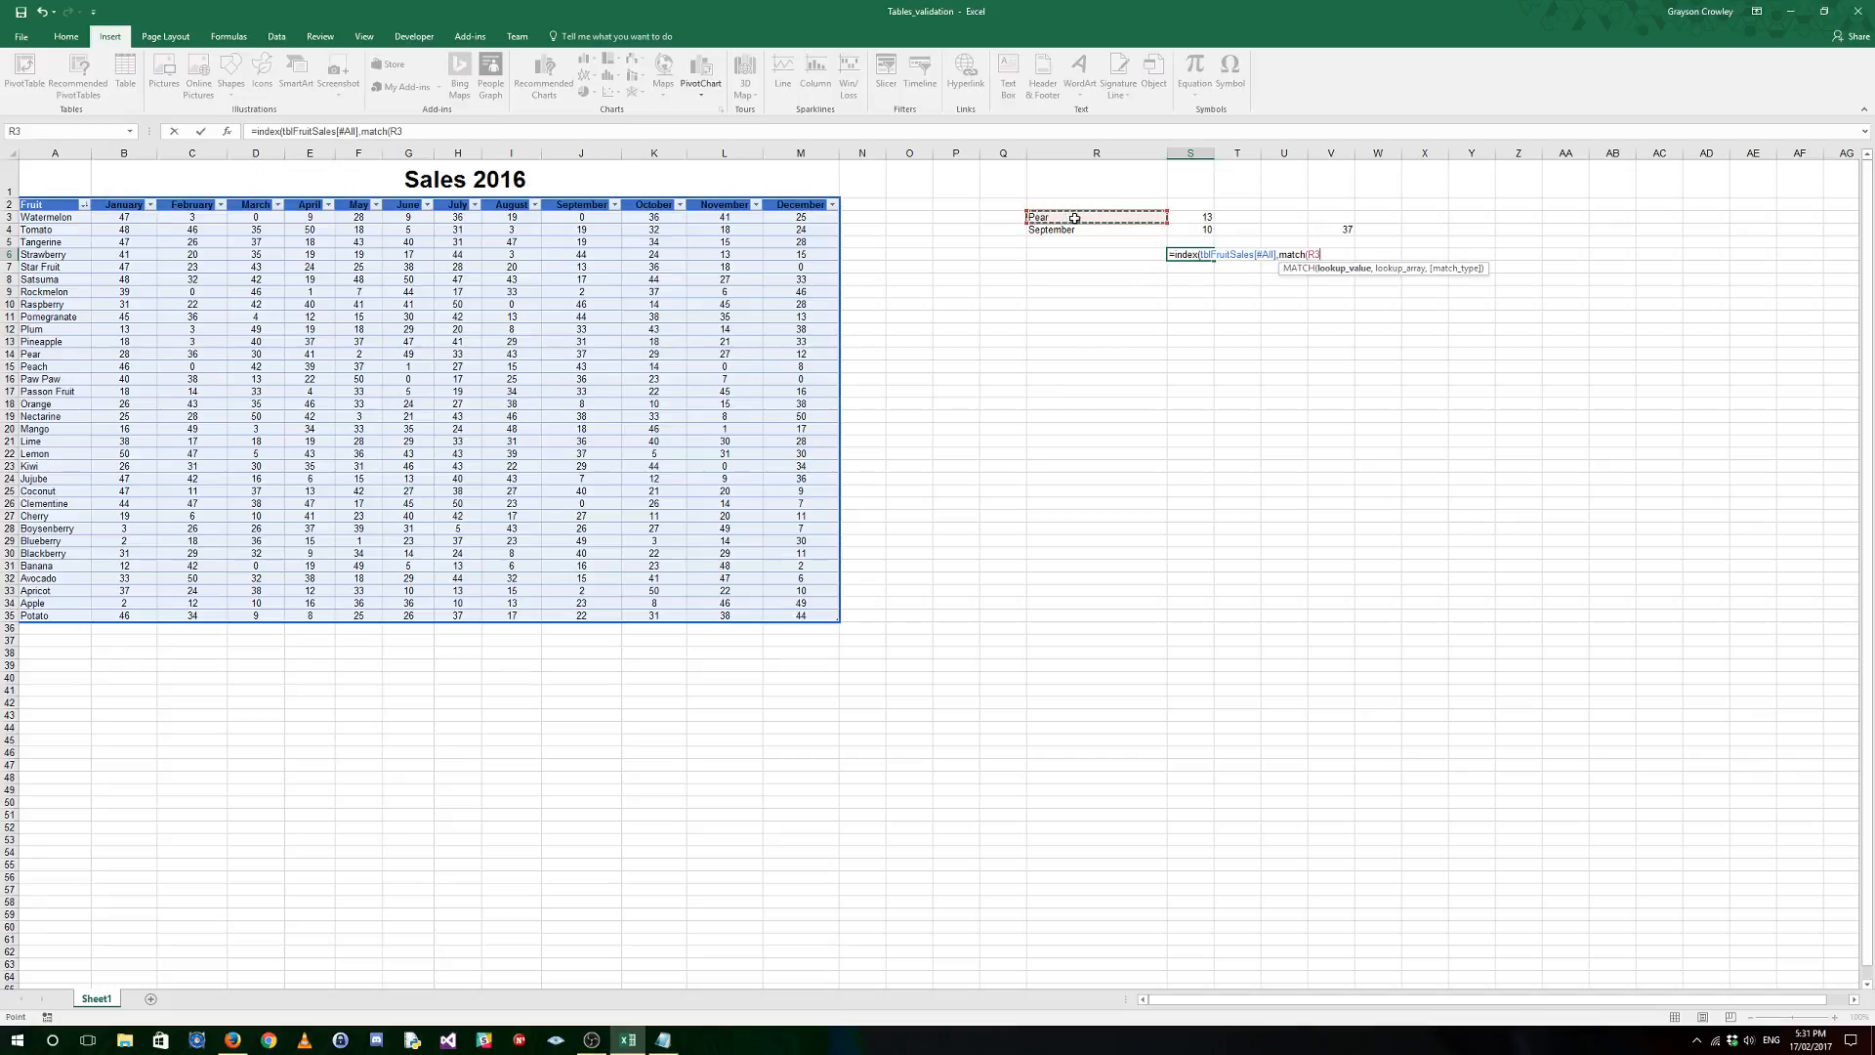
{"action": "key", "text": "F4"}
{"action": "type", "text": ","}
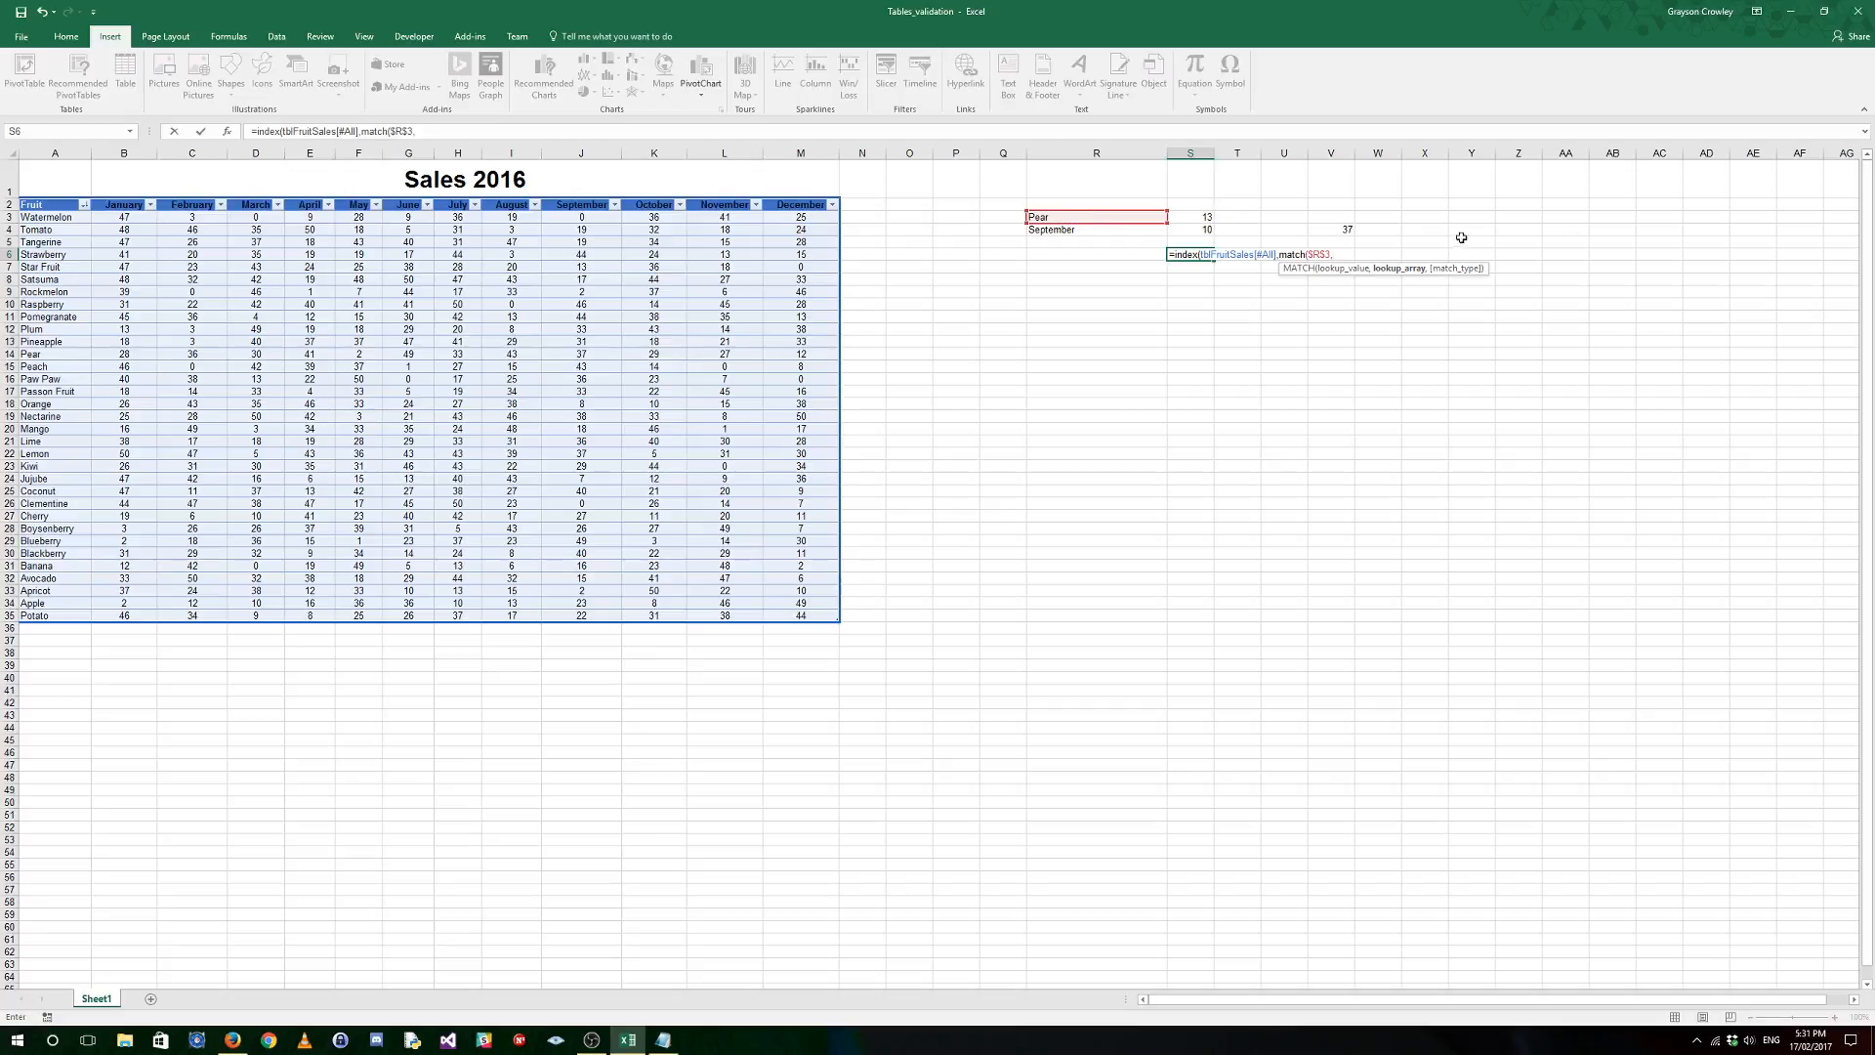
{"action": "left_click_drag", "start_coordinate": [60, 204], "coordinate": [61, 613]}
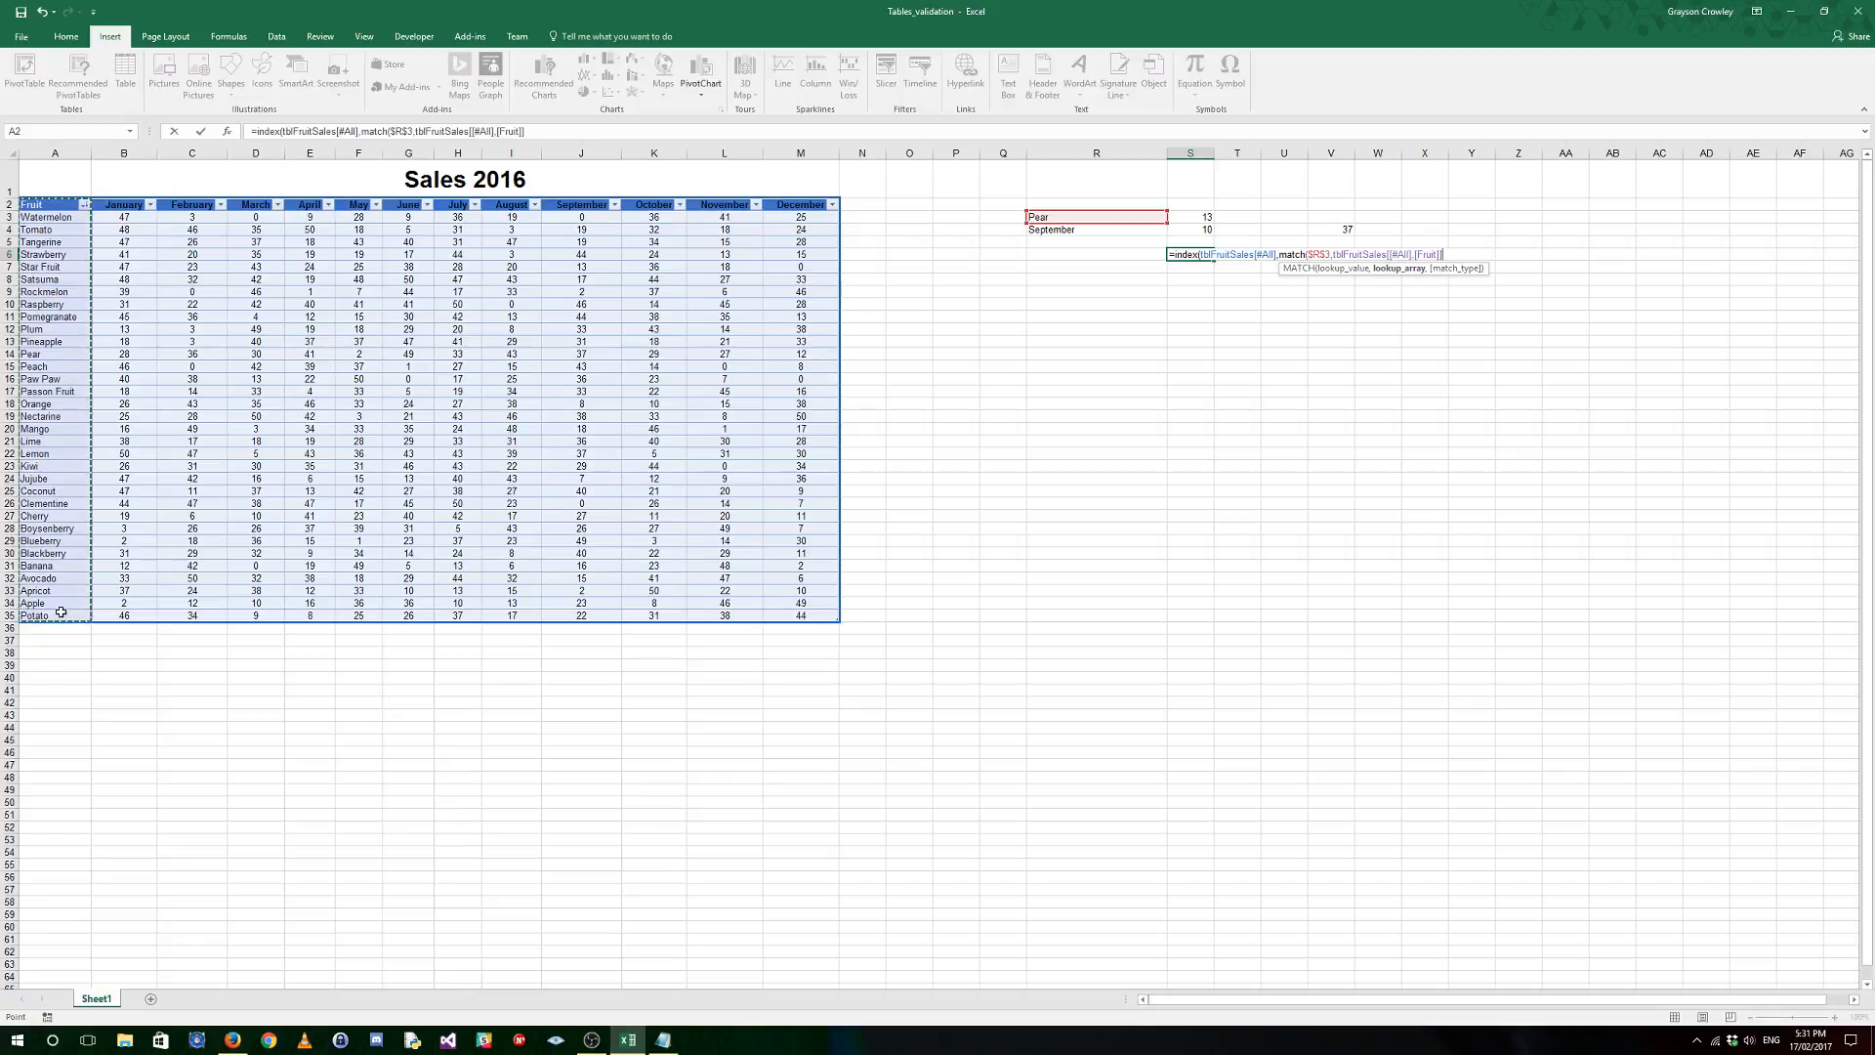
{"action": "type", "text": ",0)"}
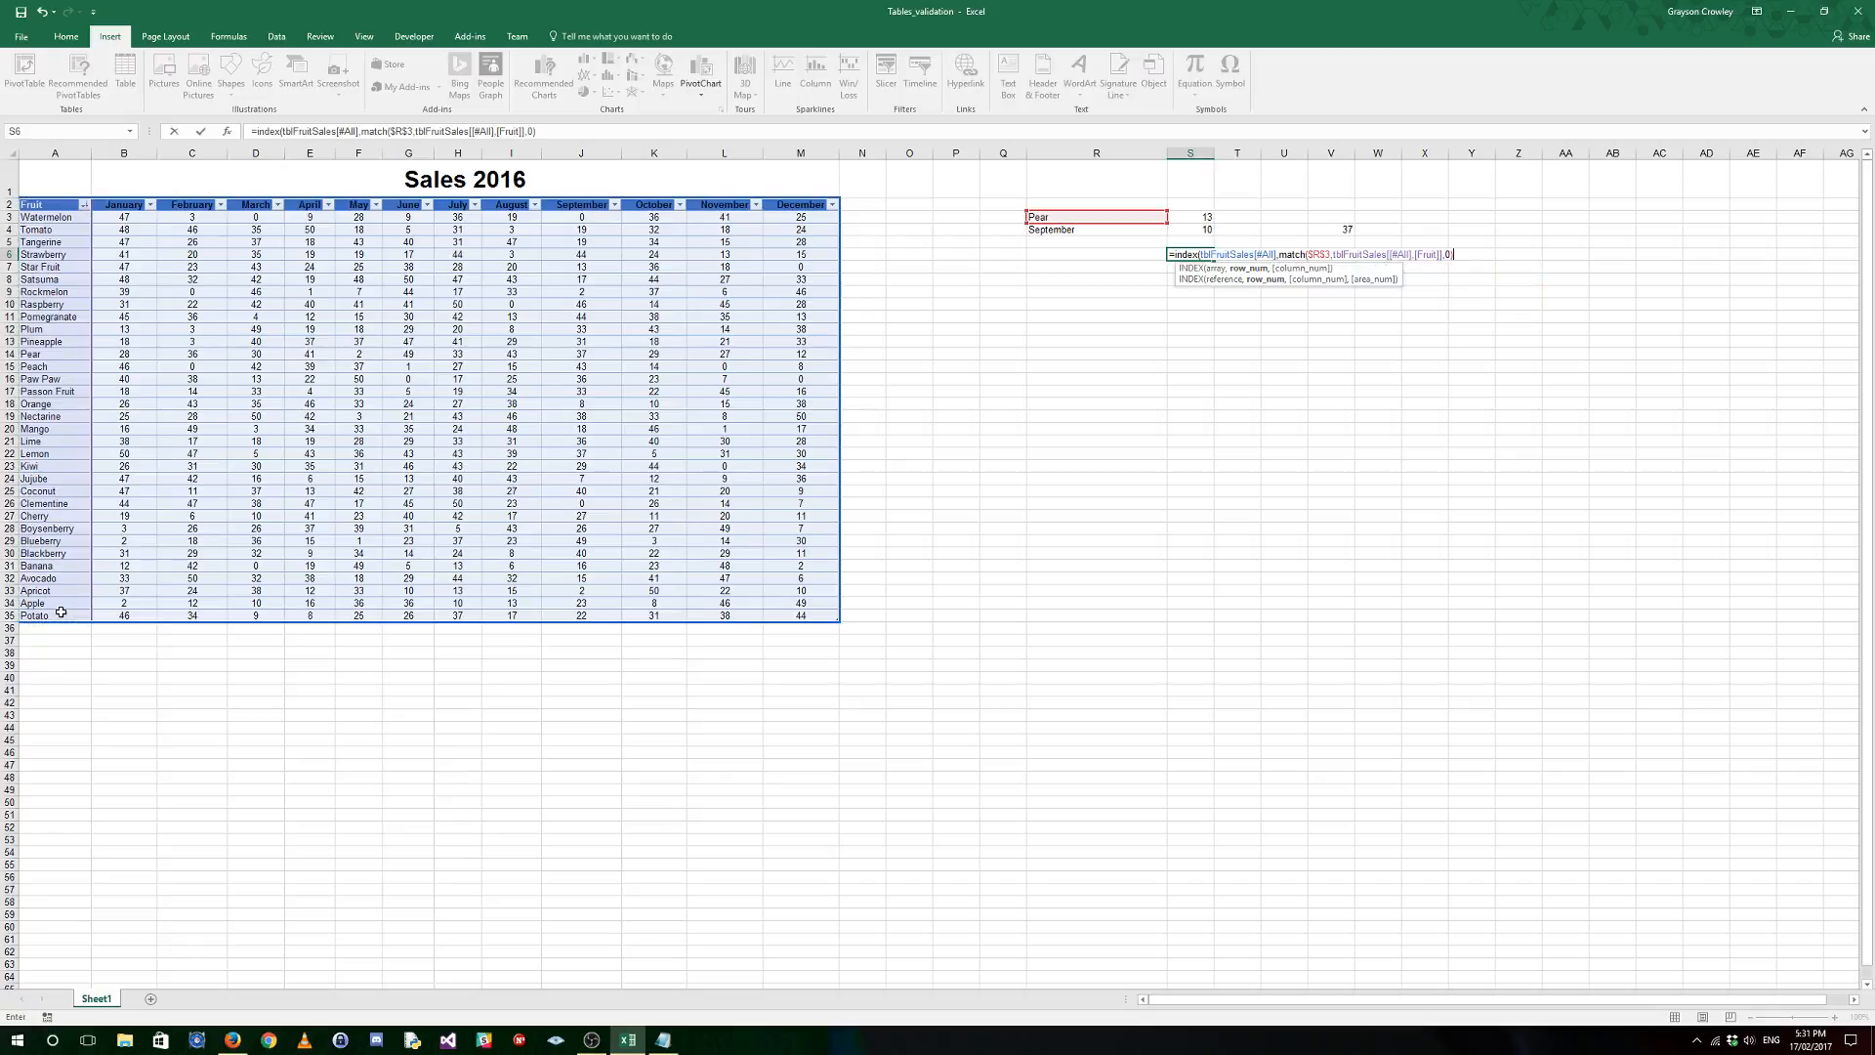
Step: Complete the S6 INDEX formula with MATCH($R$4,tblFruitSales[#Headers],0) as its column number
{"action": "type", "text": ",match("}
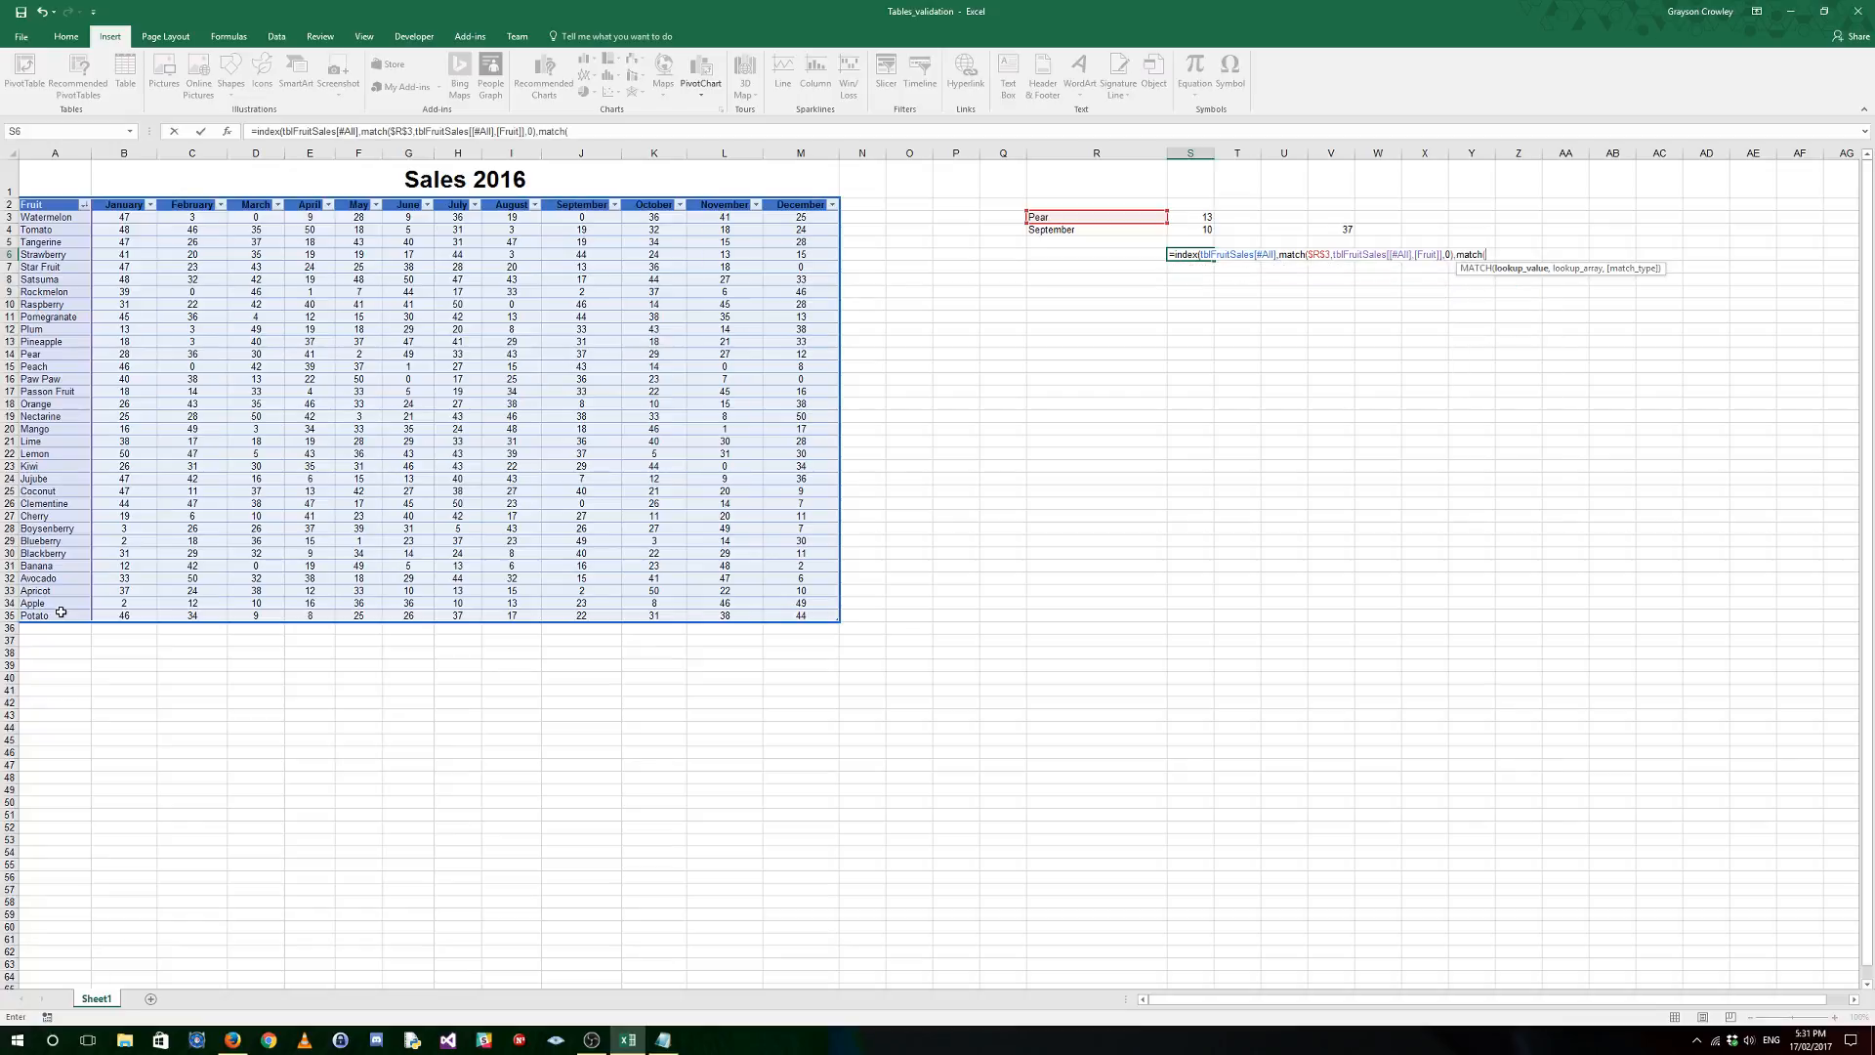
{"action": "left_click", "coordinate": [1079, 231]}
{"action": "key", "text": "F4"}
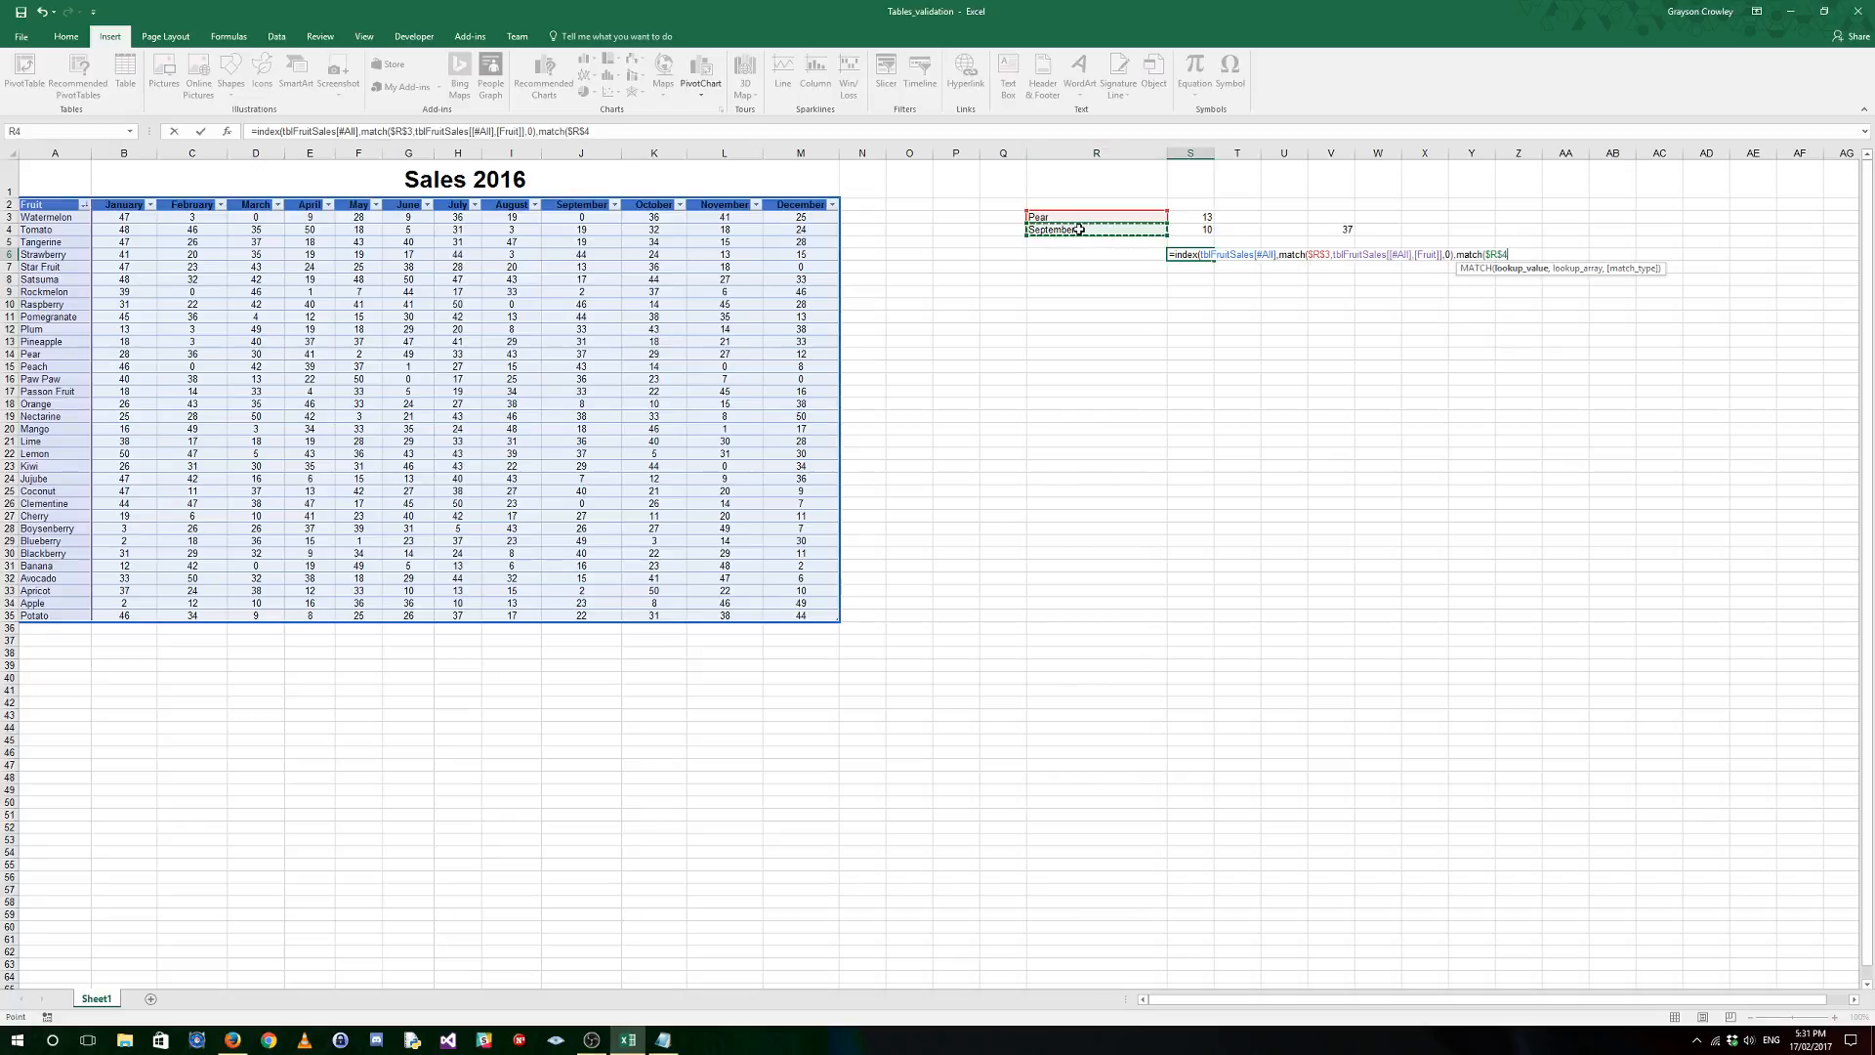
{"action": "type", "text": ","}
{"action": "left_click", "coordinate": [38, 205]}
{"action": "left_click_drag", "start_coordinate": [38, 205], "coordinate": [796, 203]}
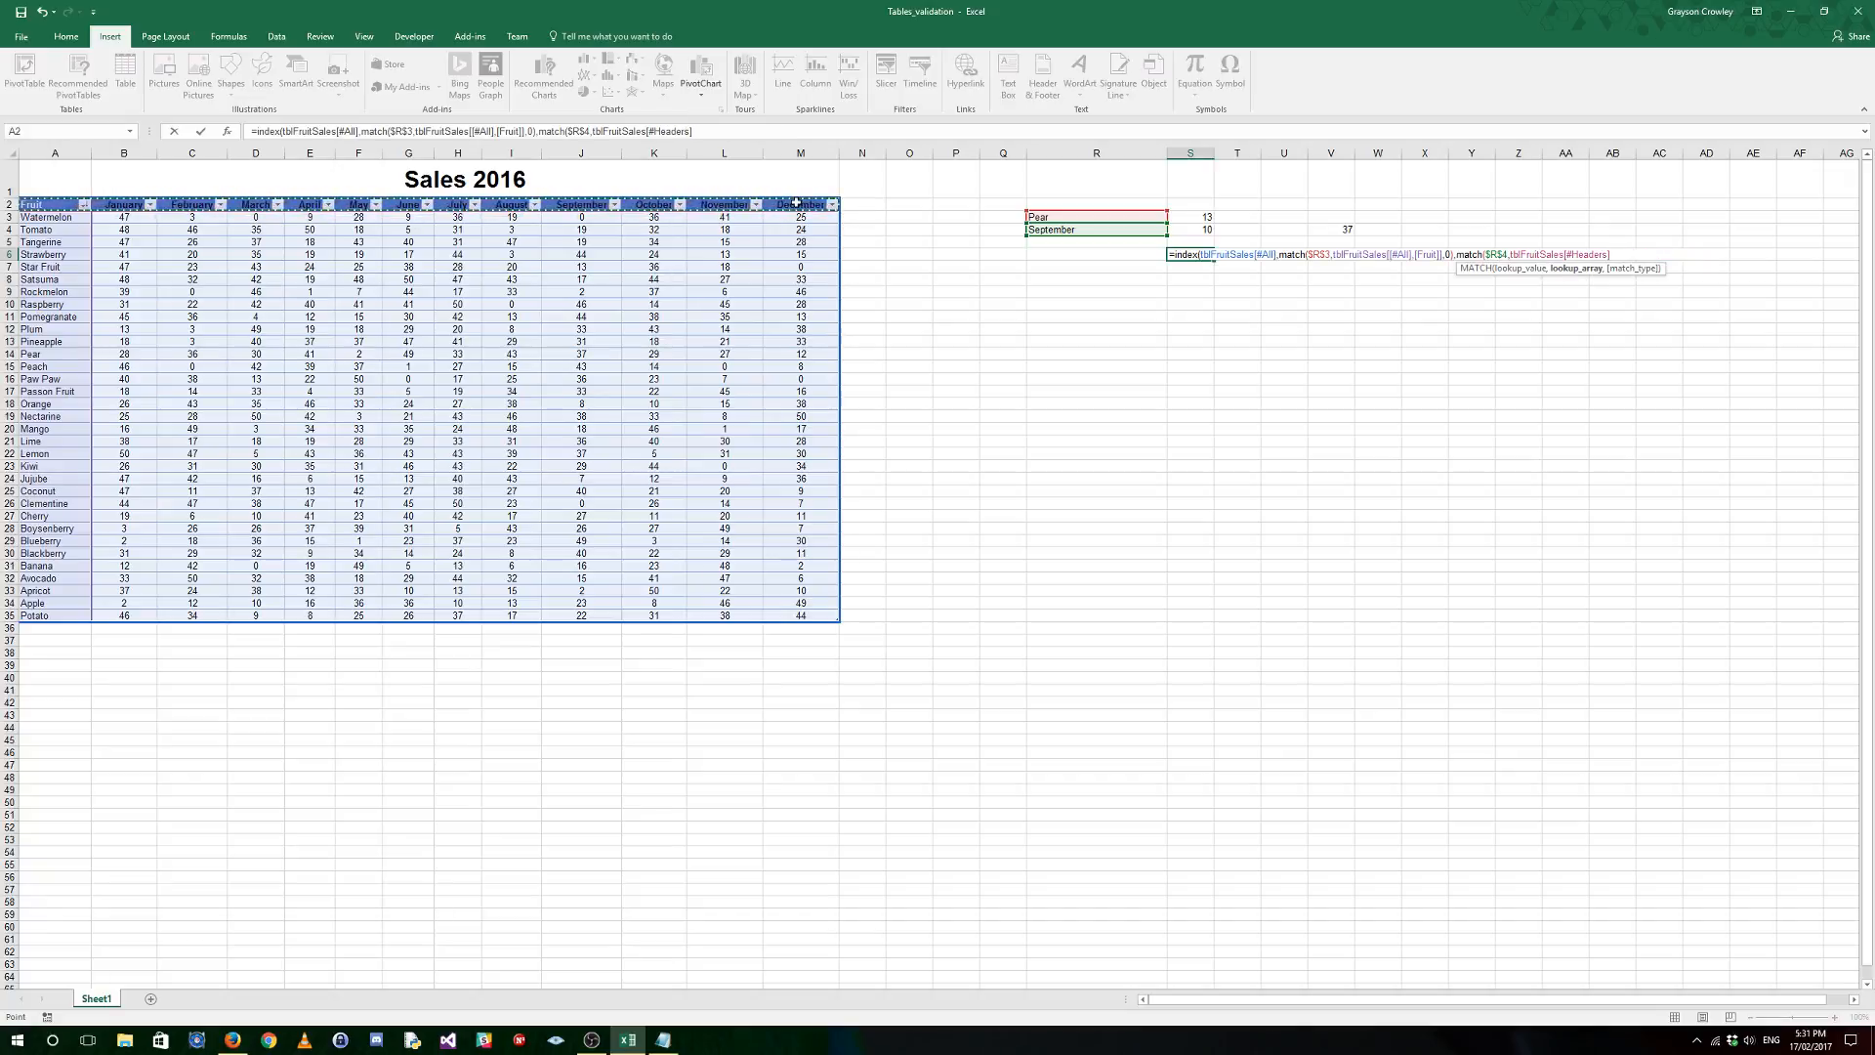
{"action": "type", "text": ",0))"}
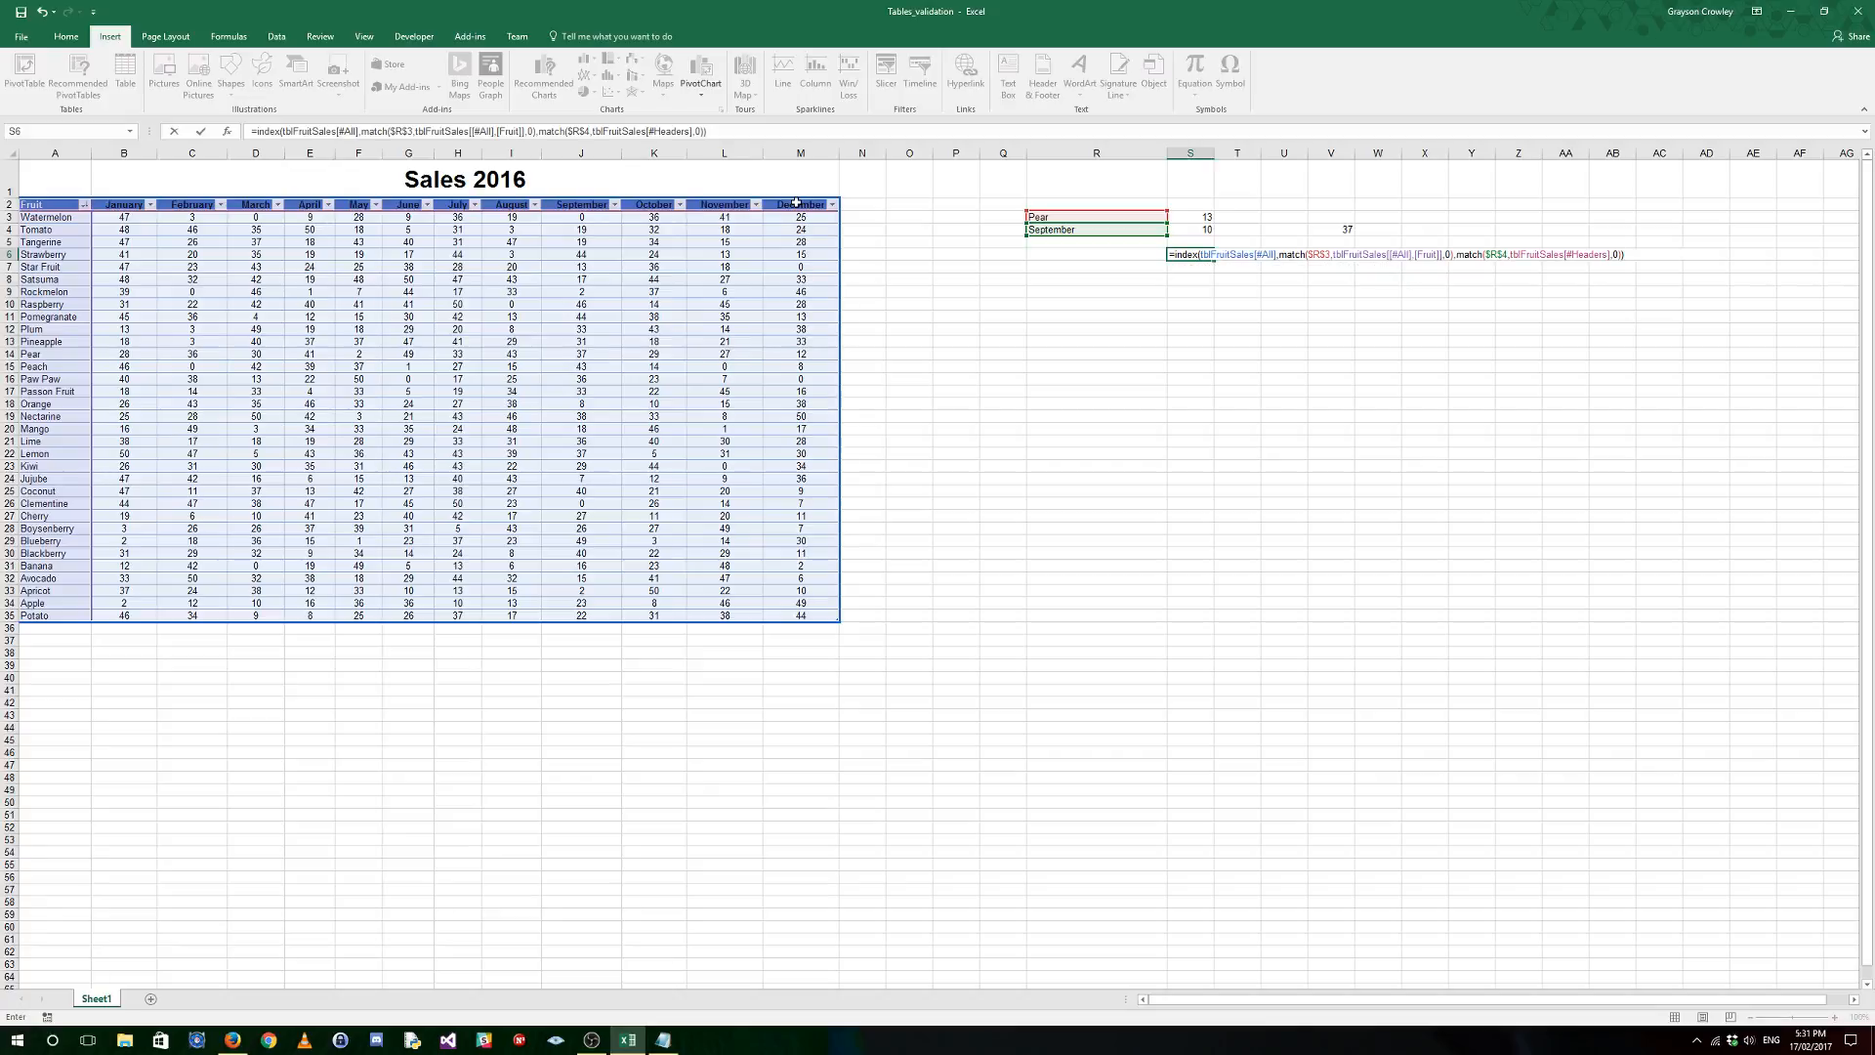
{"action": "key", "text": "Return"}
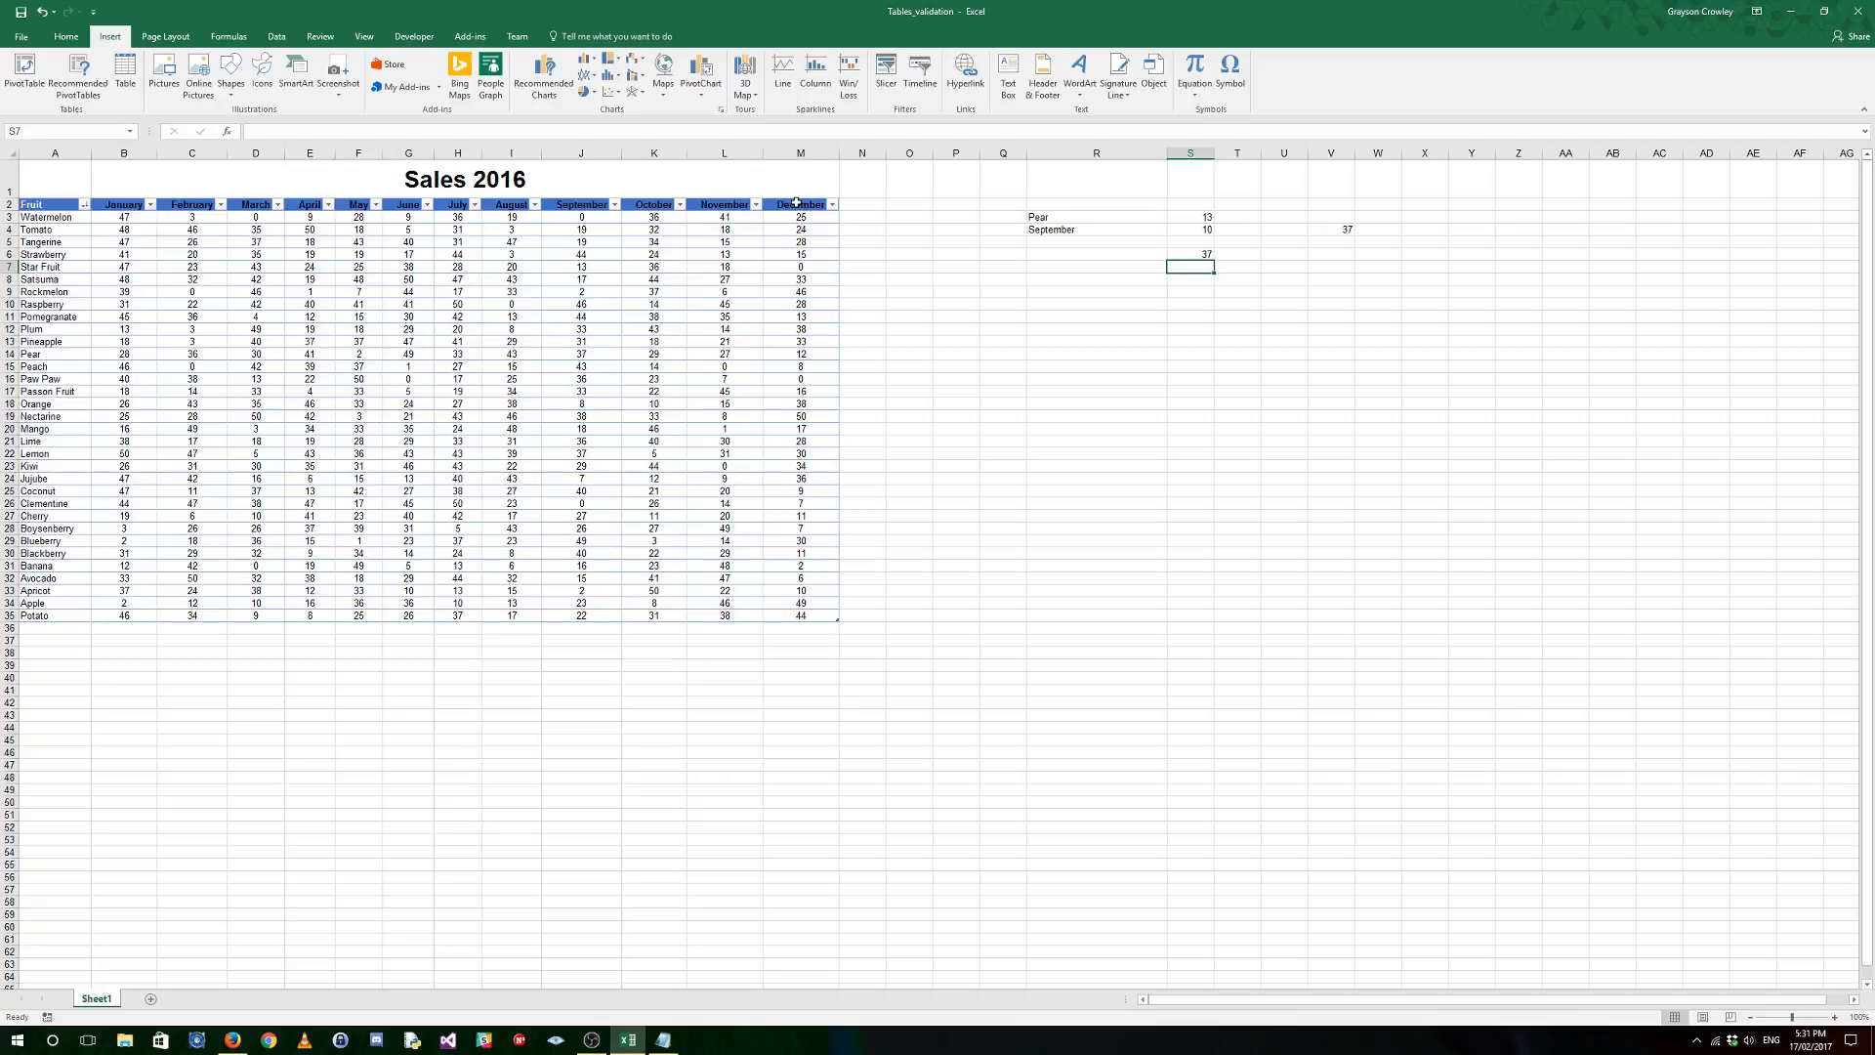
Step: Review the INDEX formula in S6, the April sales column, and the month and fruit inputs in R4 and R3
{"action": "key", "text": "Up"}
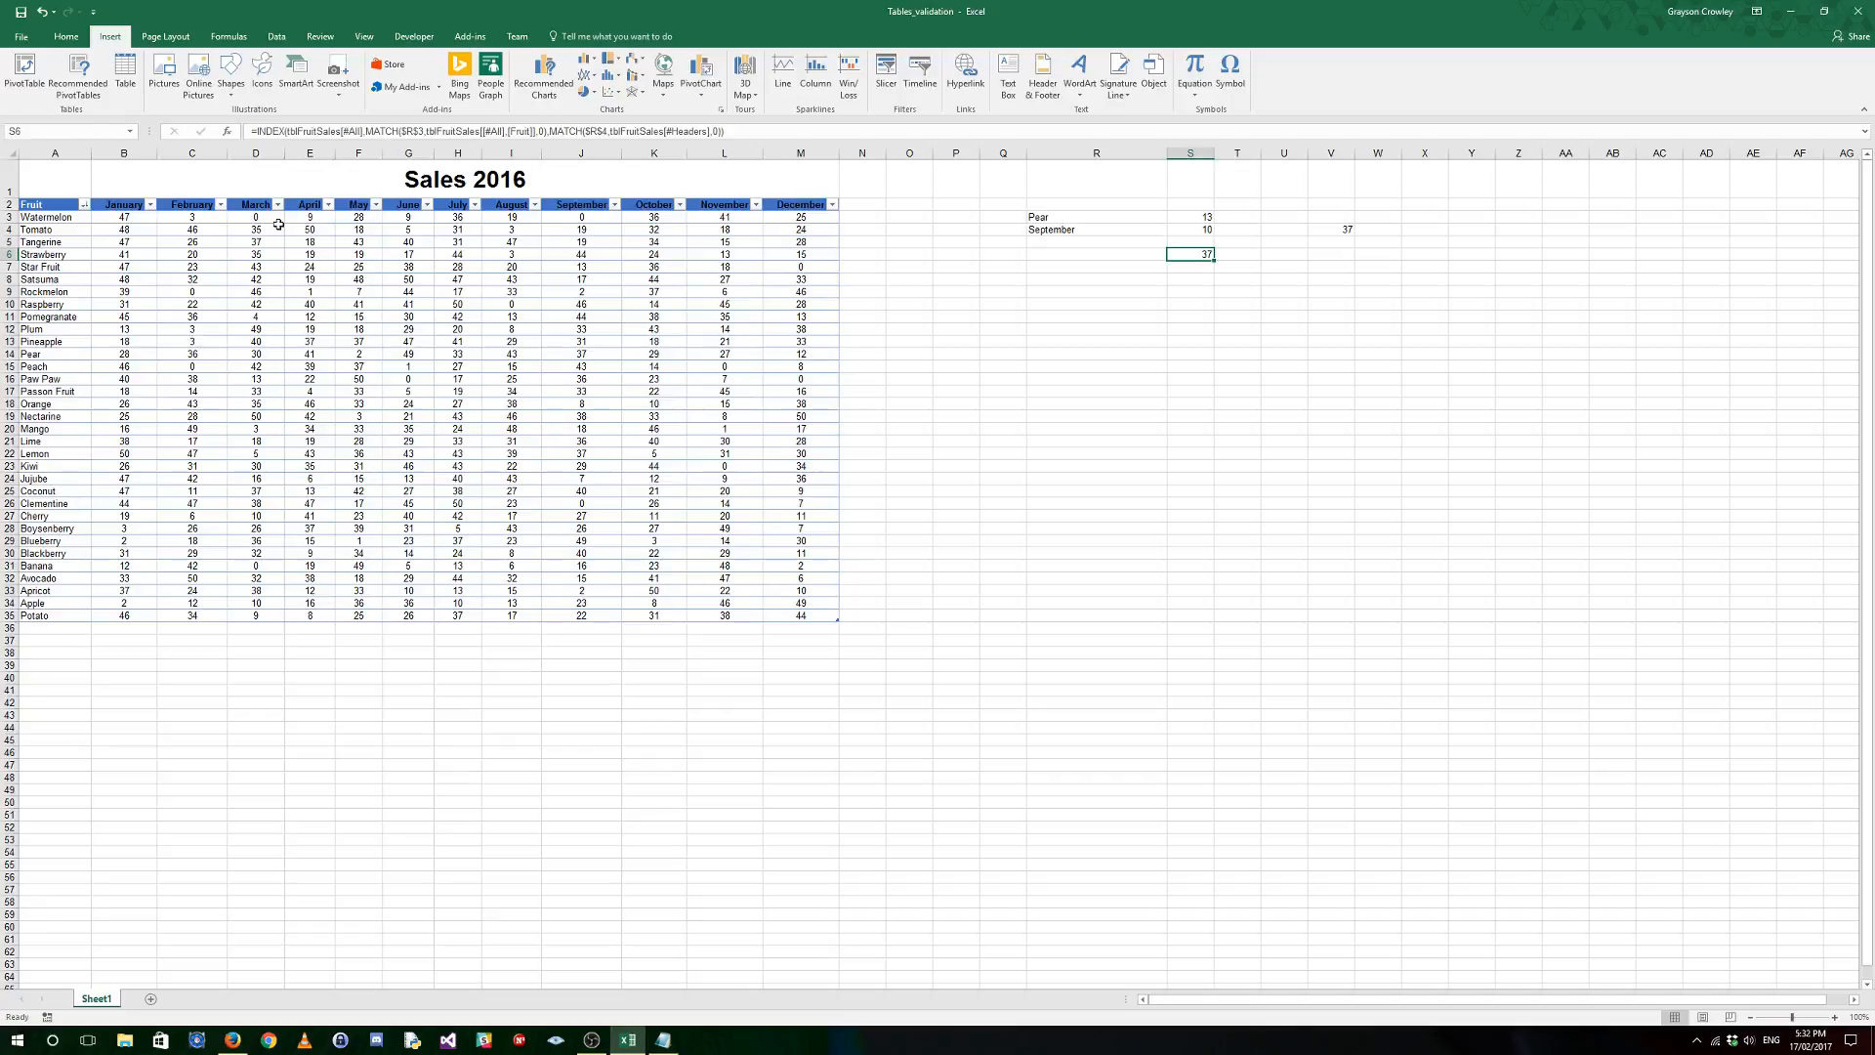
{"action": "left_click_drag", "start_coordinate": [310, 216], "coordinate": [314, 616]}
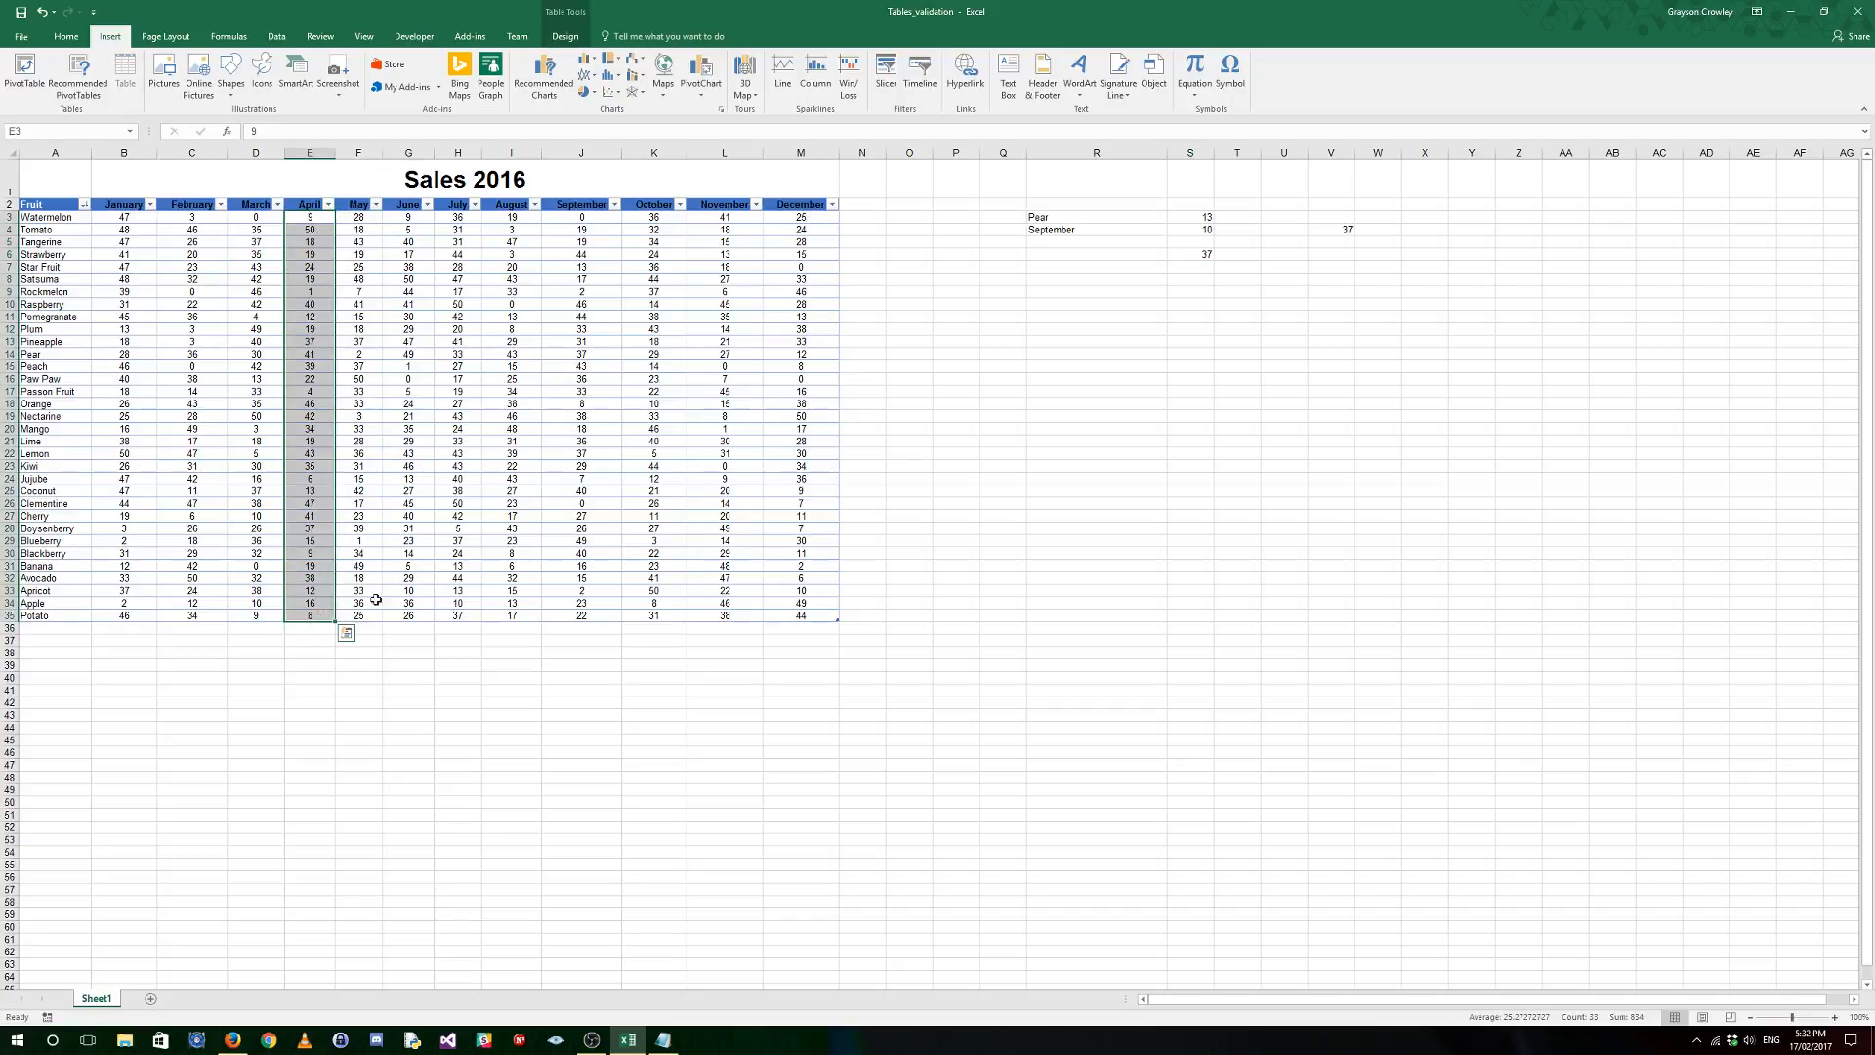
{"action": "left_click", "coordinate": [313, 613]}
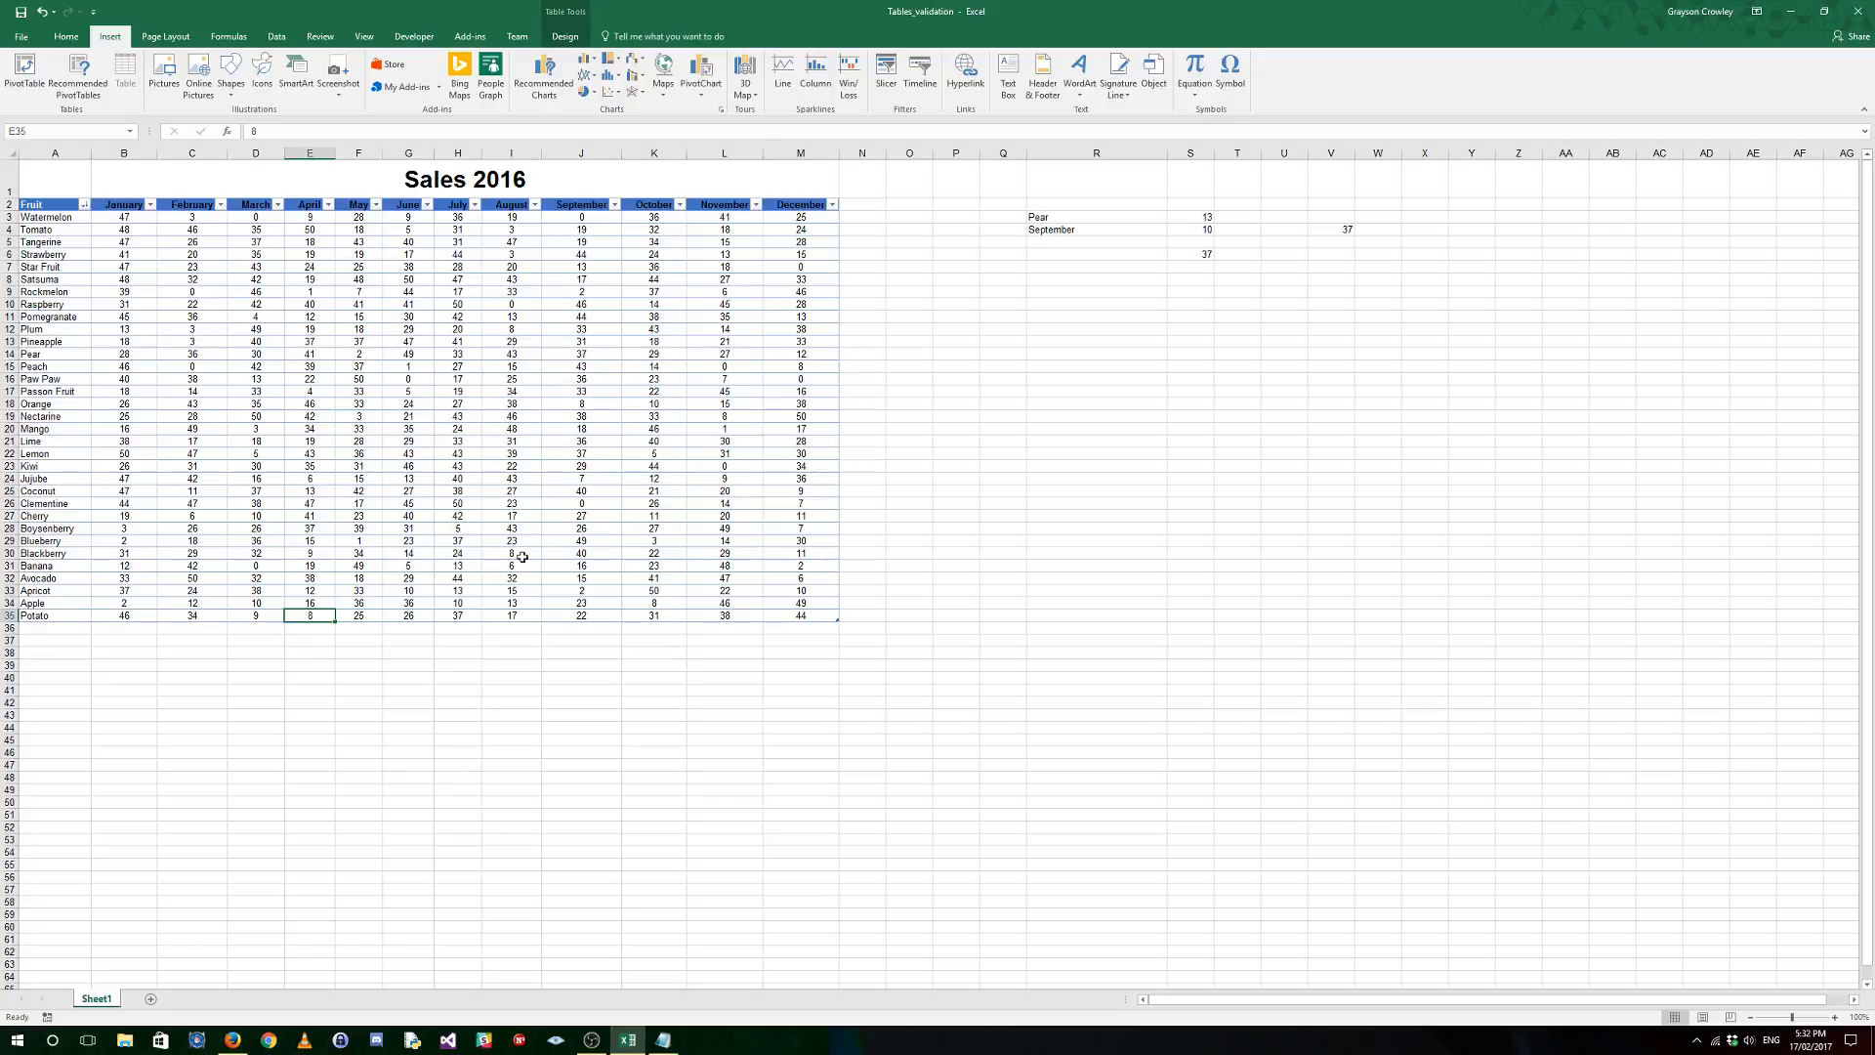
{"action": "left_click", "coordinate": [1070, 230]}
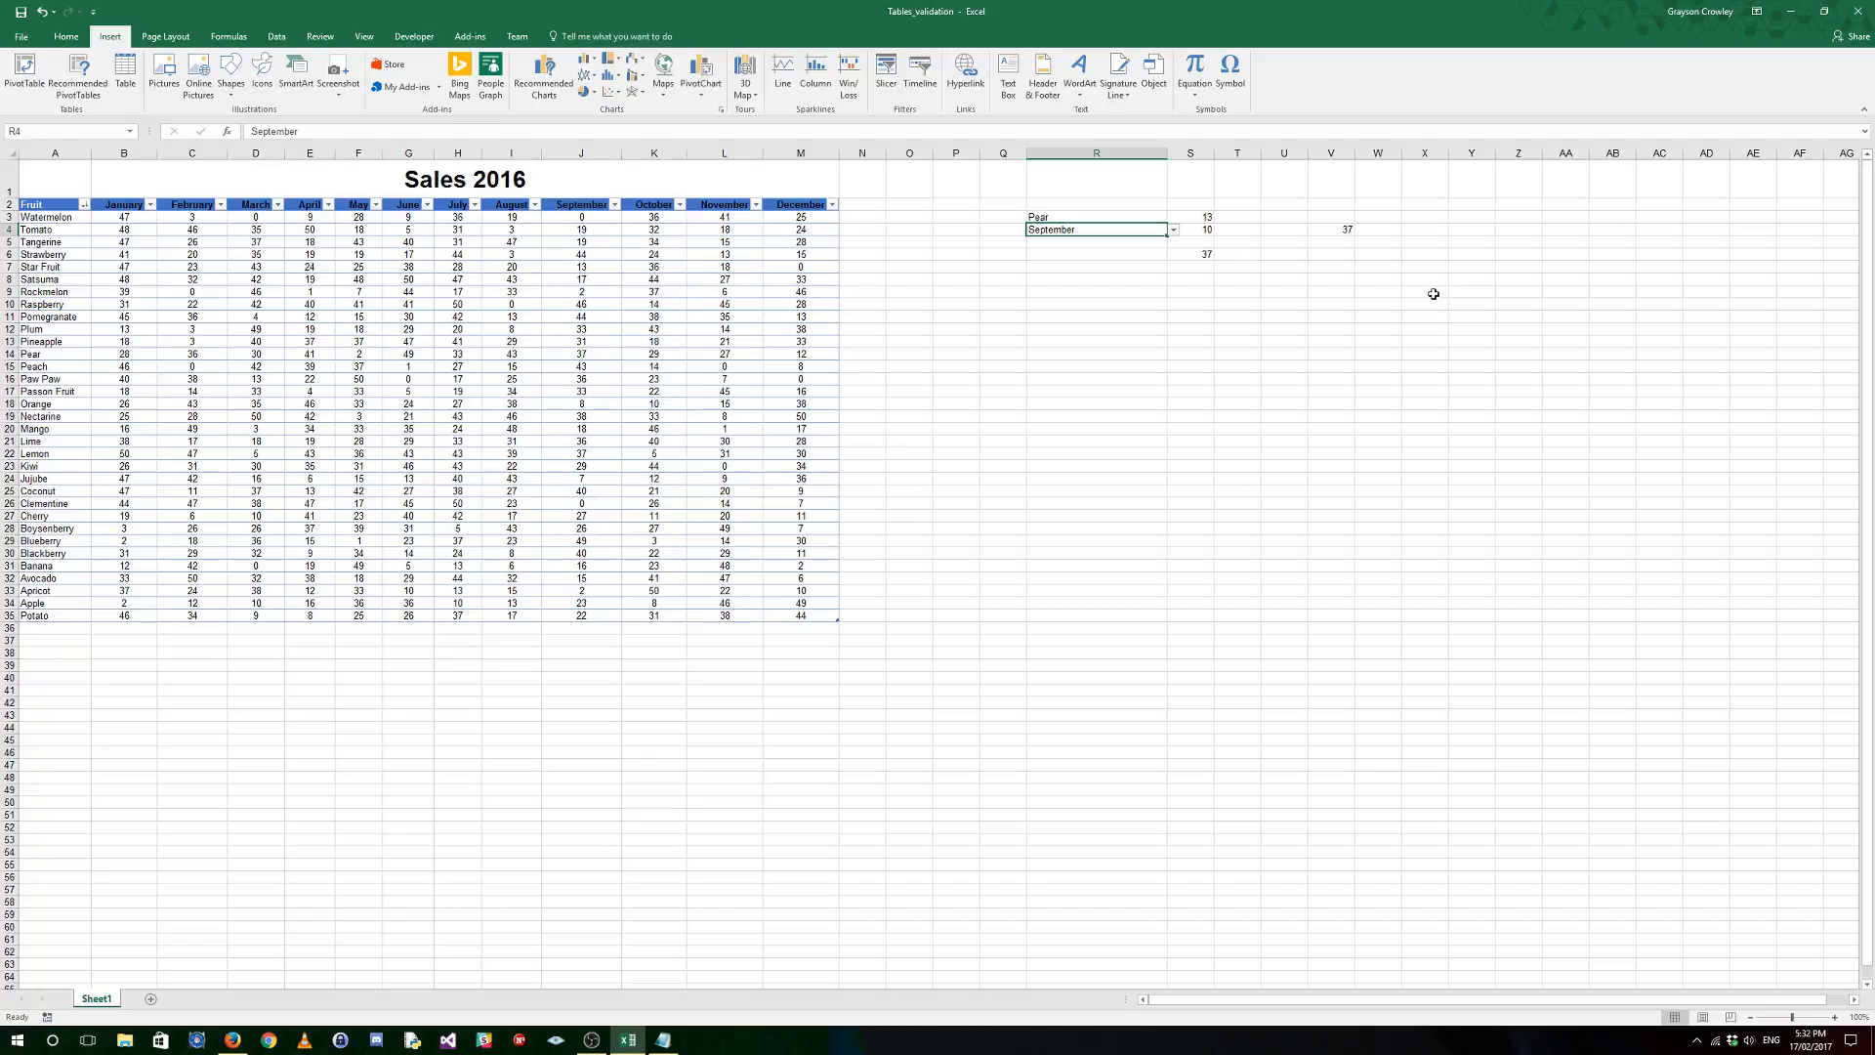
{"action": "left_click", "coordinate": [1158, 216]}
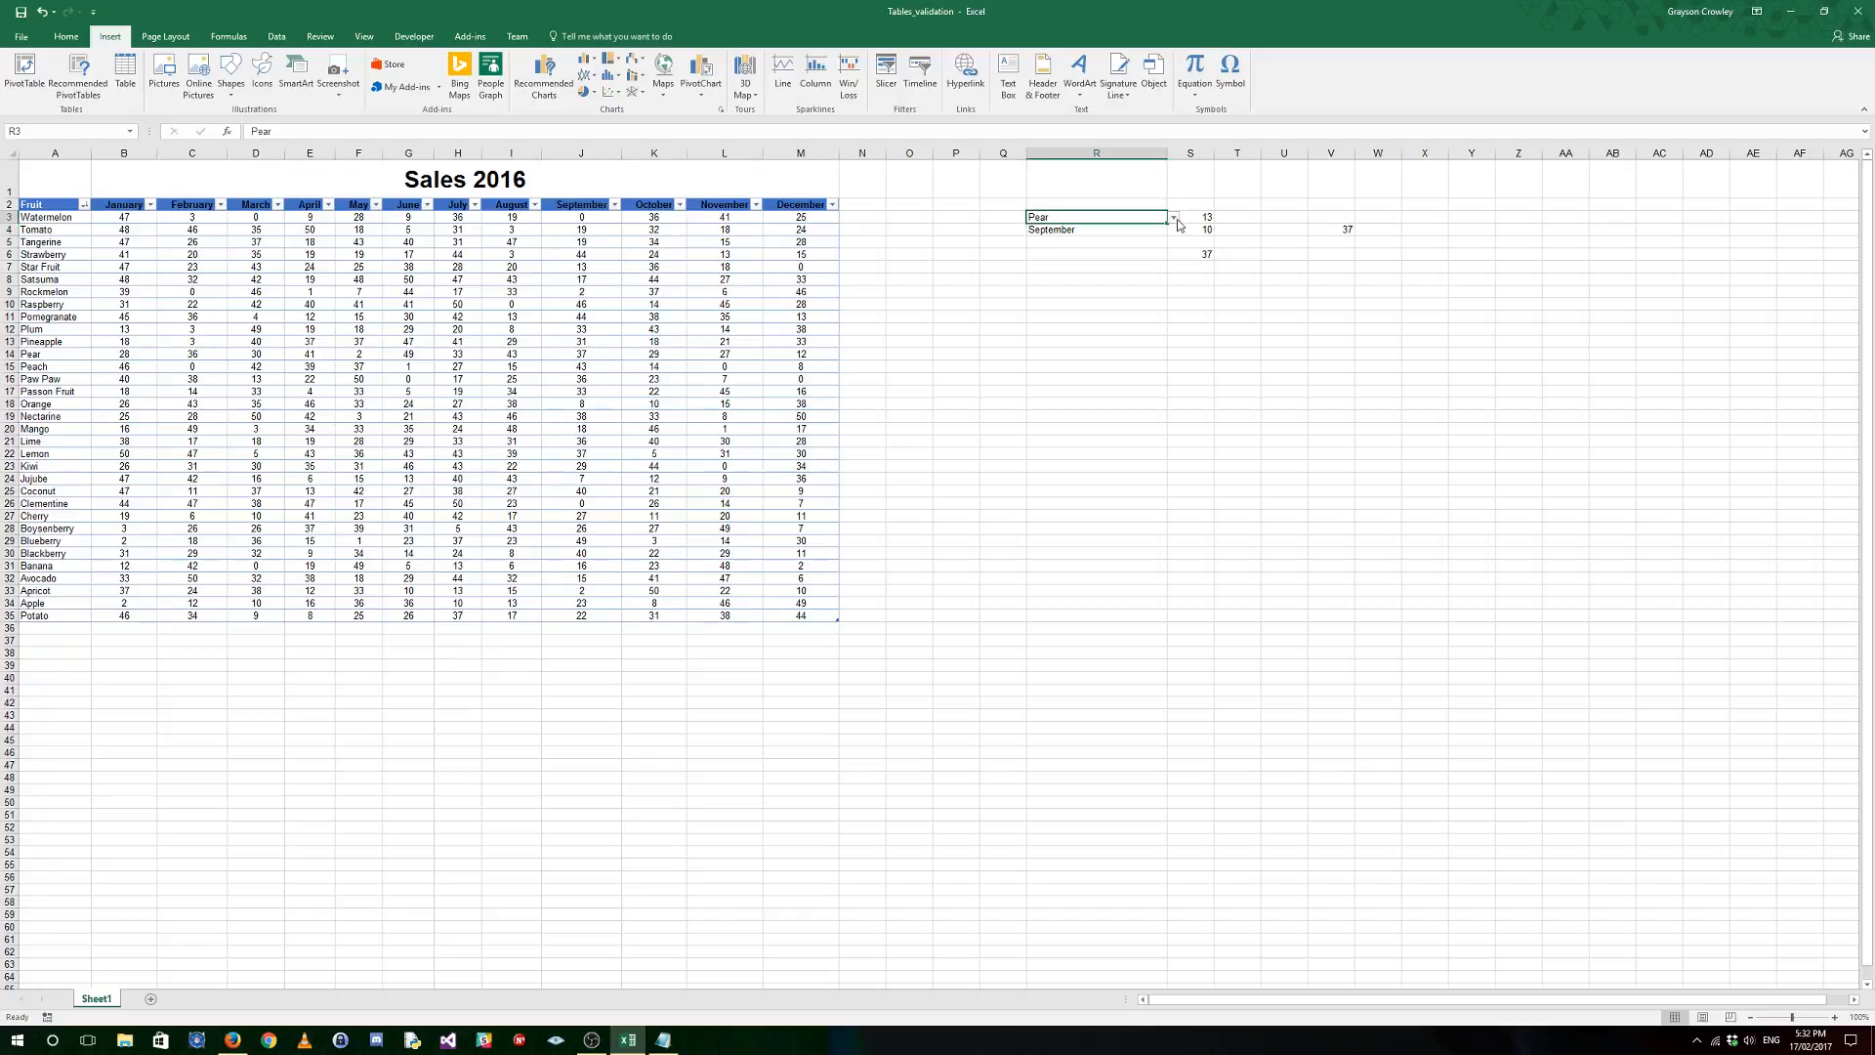
Step: Choose Passon Fruit as the fruit in R3 and check its sales down the September column
{"action": "left_click", "coordinate": [1172, 217]}
{"action": "left_click", "coordinate": [1096, 257]}
{"action": "left_click_drag", "start_coordinate": [572, 213], "coordinate": [590, 393]}
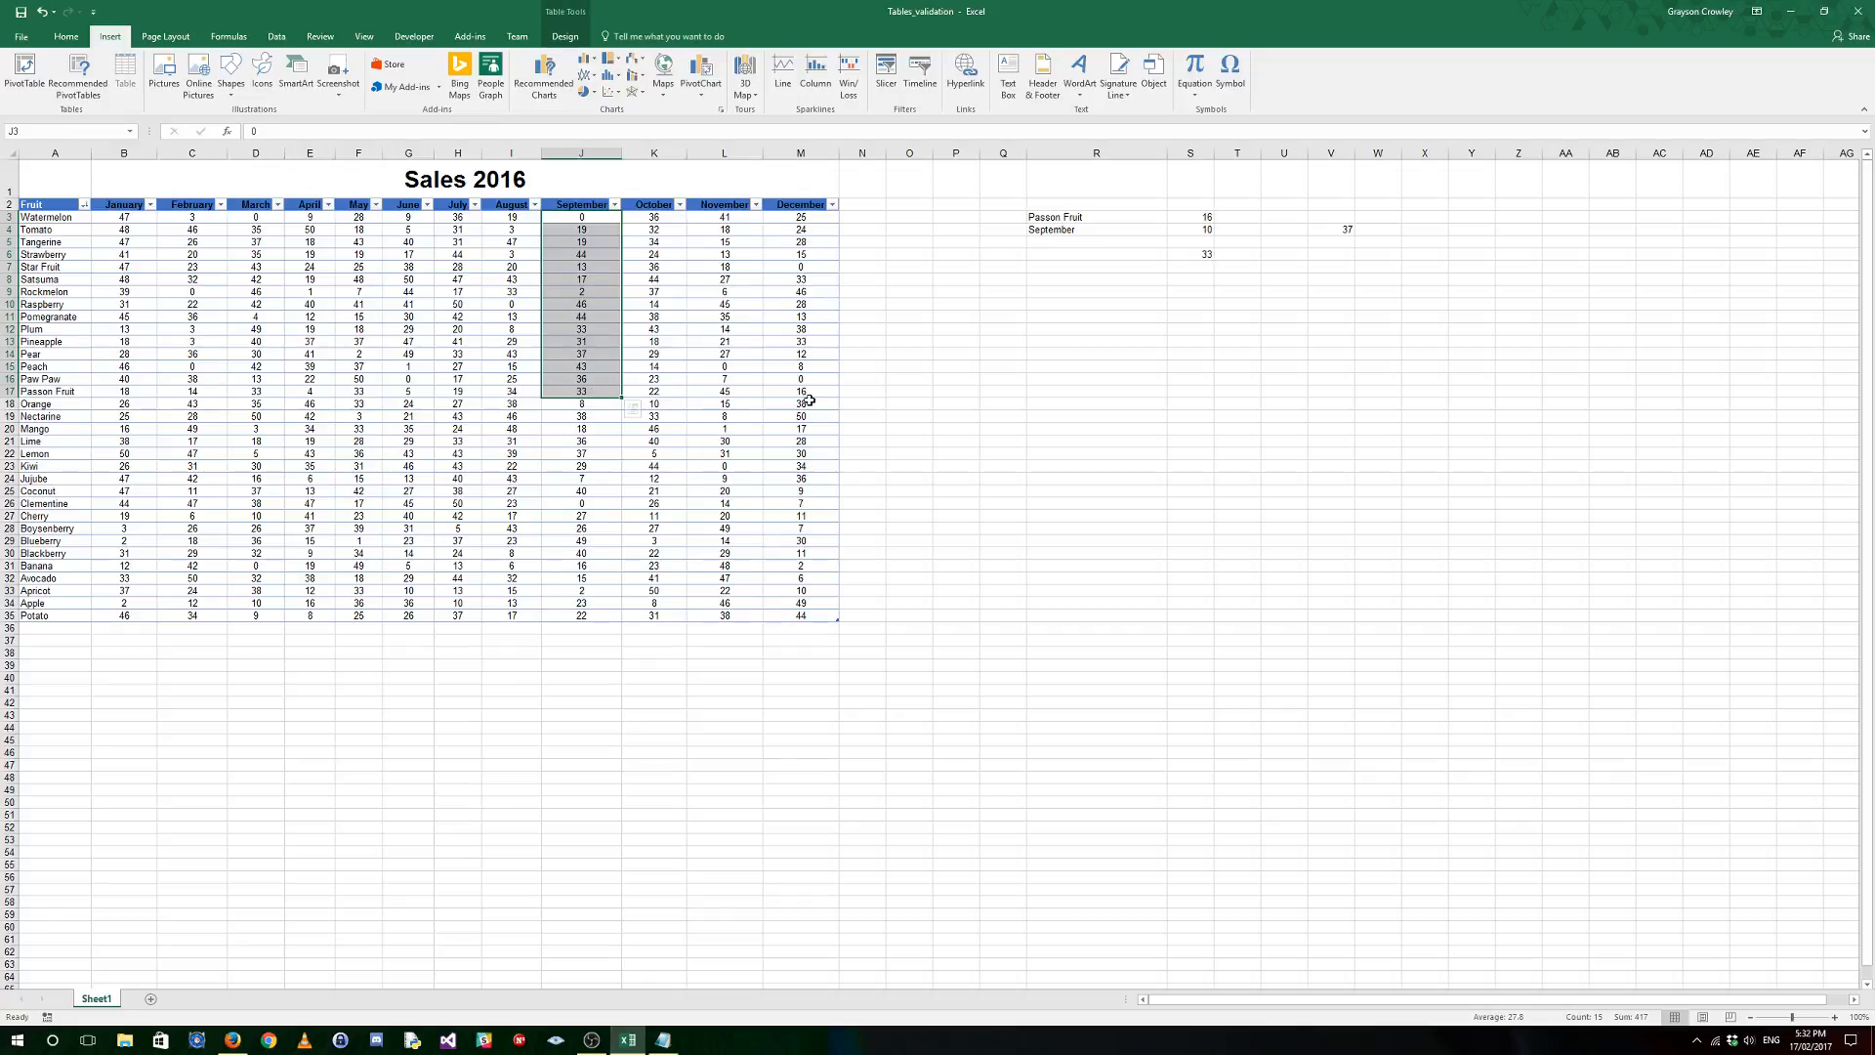
Step: Sort the fruit sales table by the Fruit column from A to Z
{"action": "left_click", "coordinate": [85, 205]}
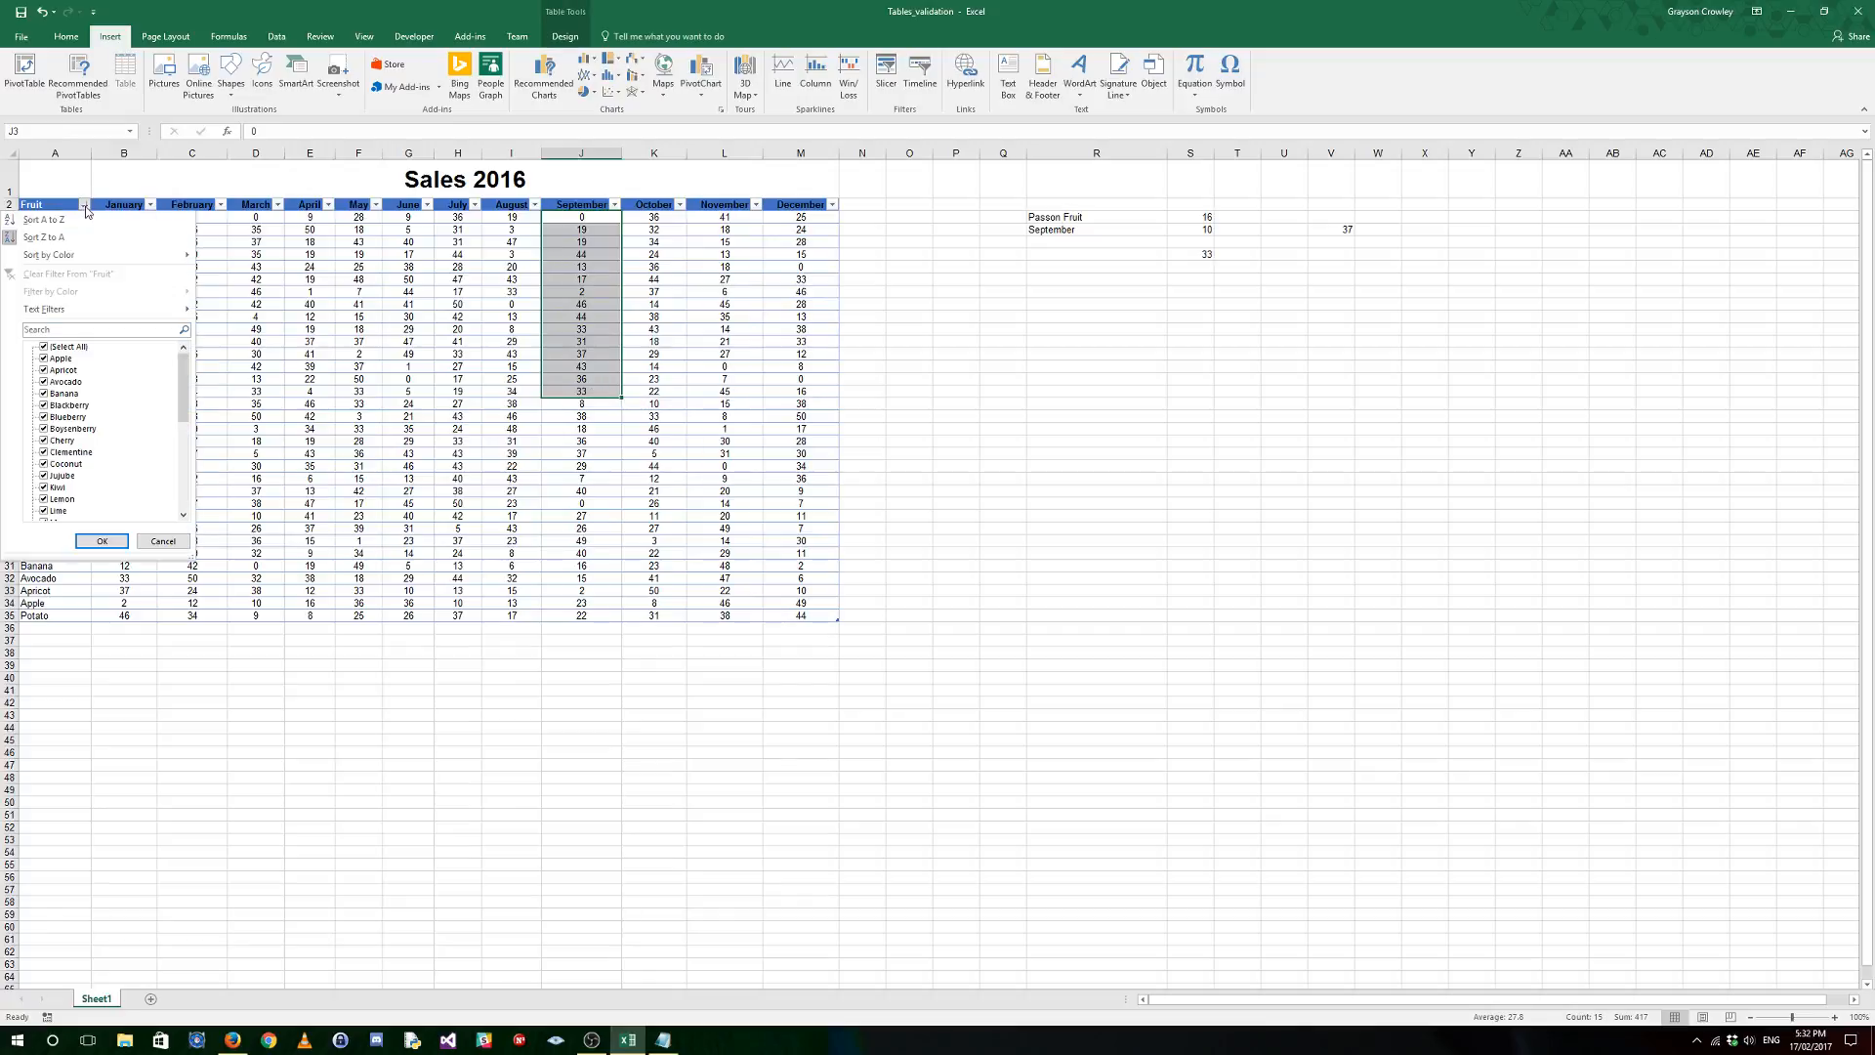
{"action": "left_click", "coordinate": [59, 223]}
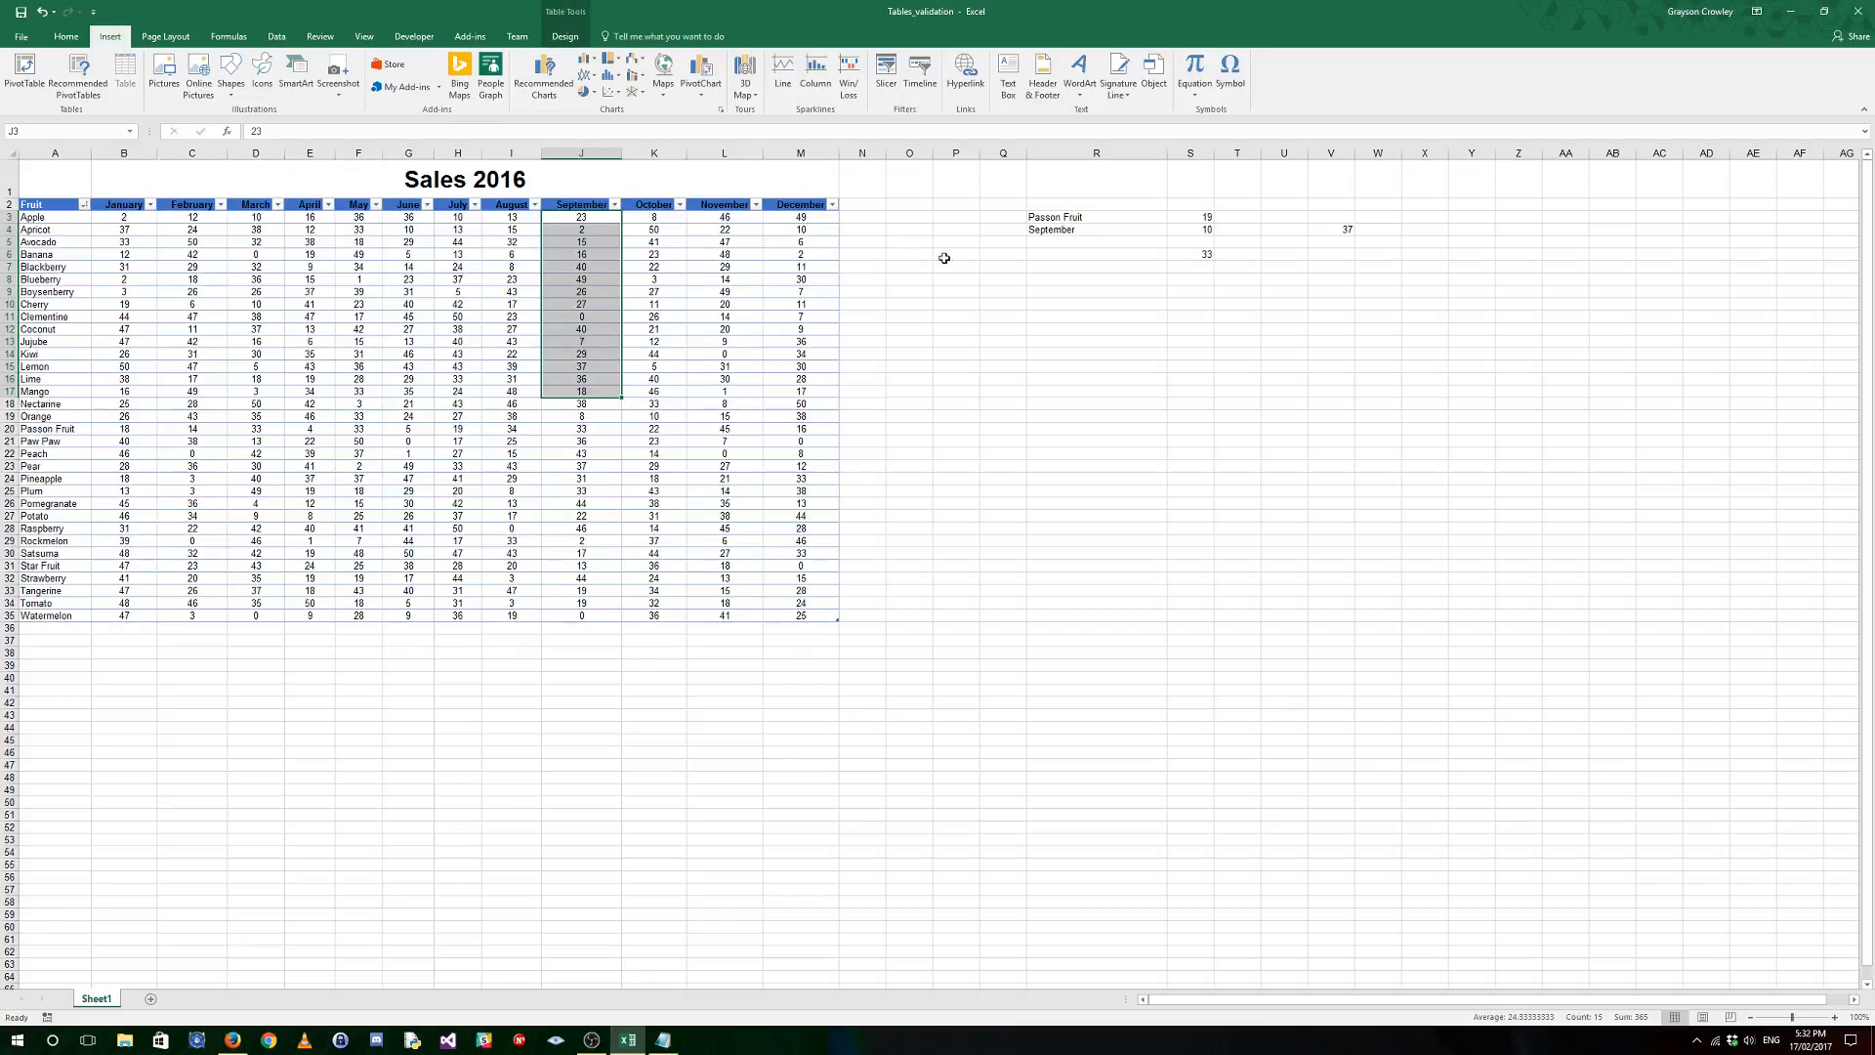
{"action": "left_click", "coordinate": [923, 293]}
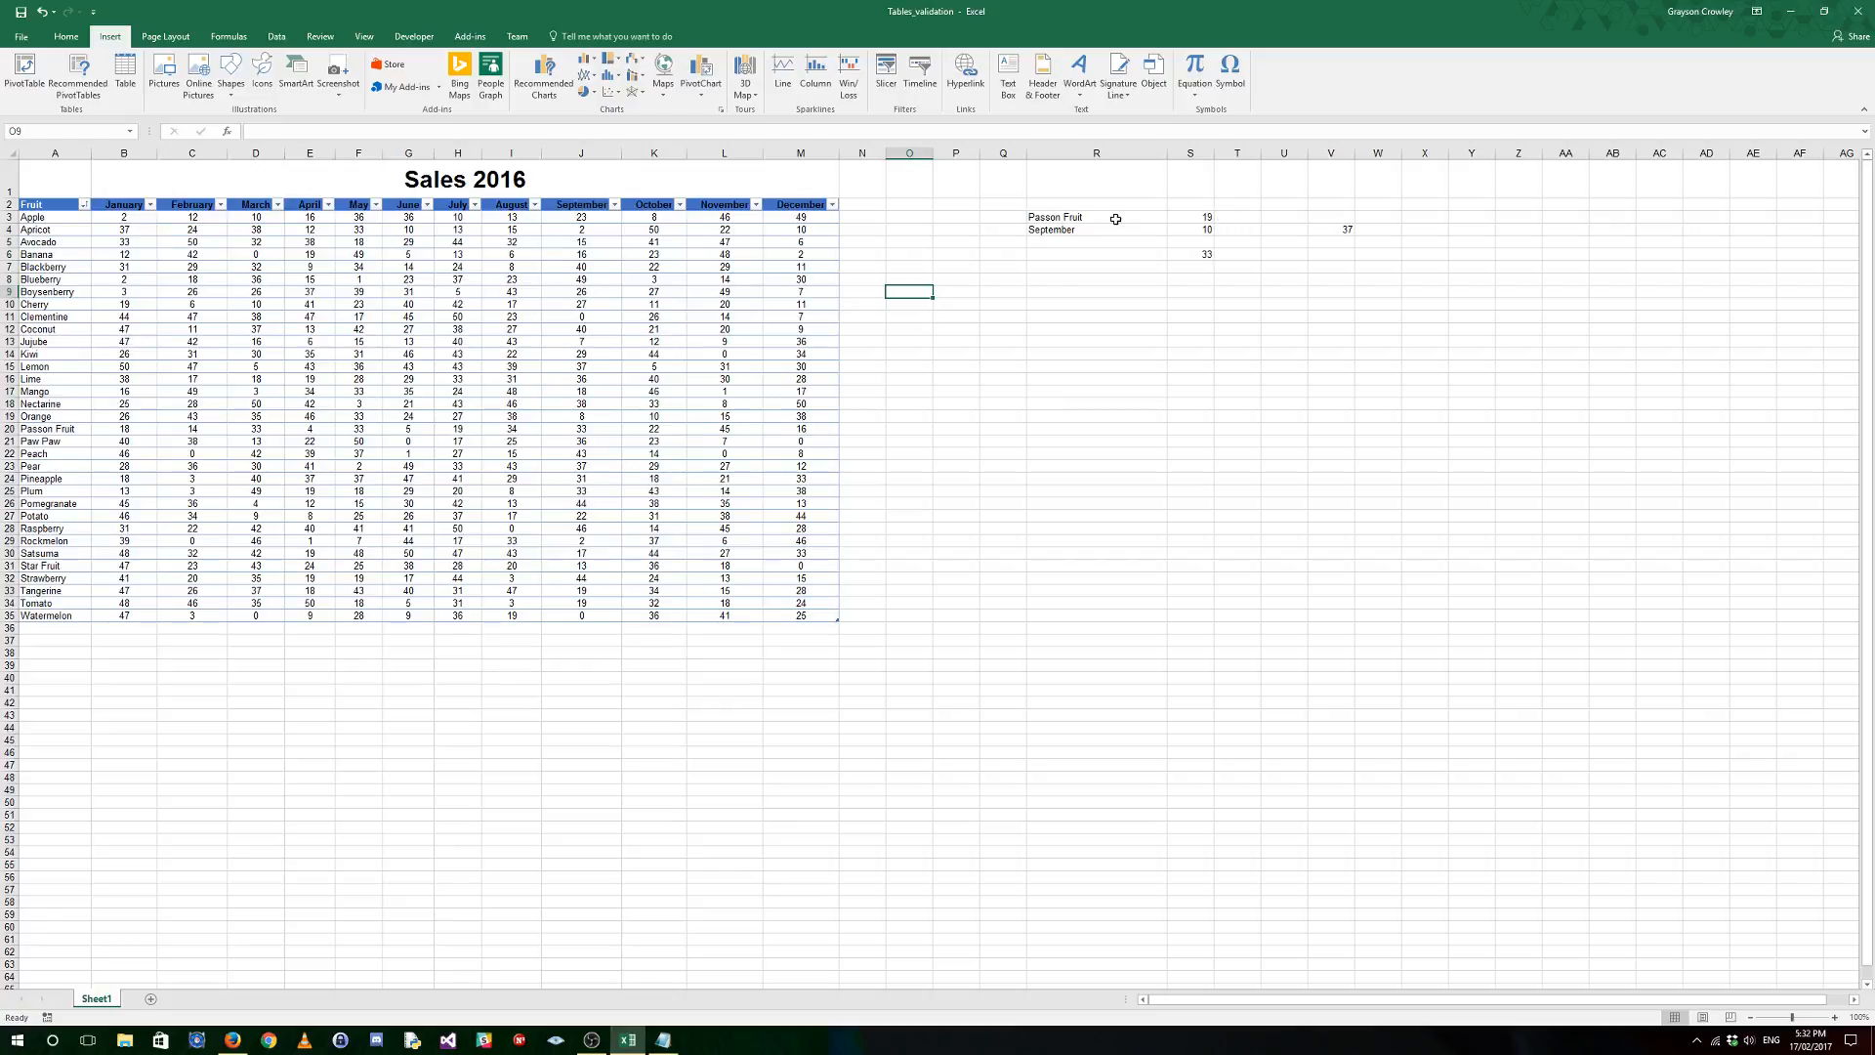
Step: Examine the fruit input in R3, the INDEX formula in S6, the full table range it references and the empty rows below the table
{"action": "left_click", "coordinate": [51, 231]}
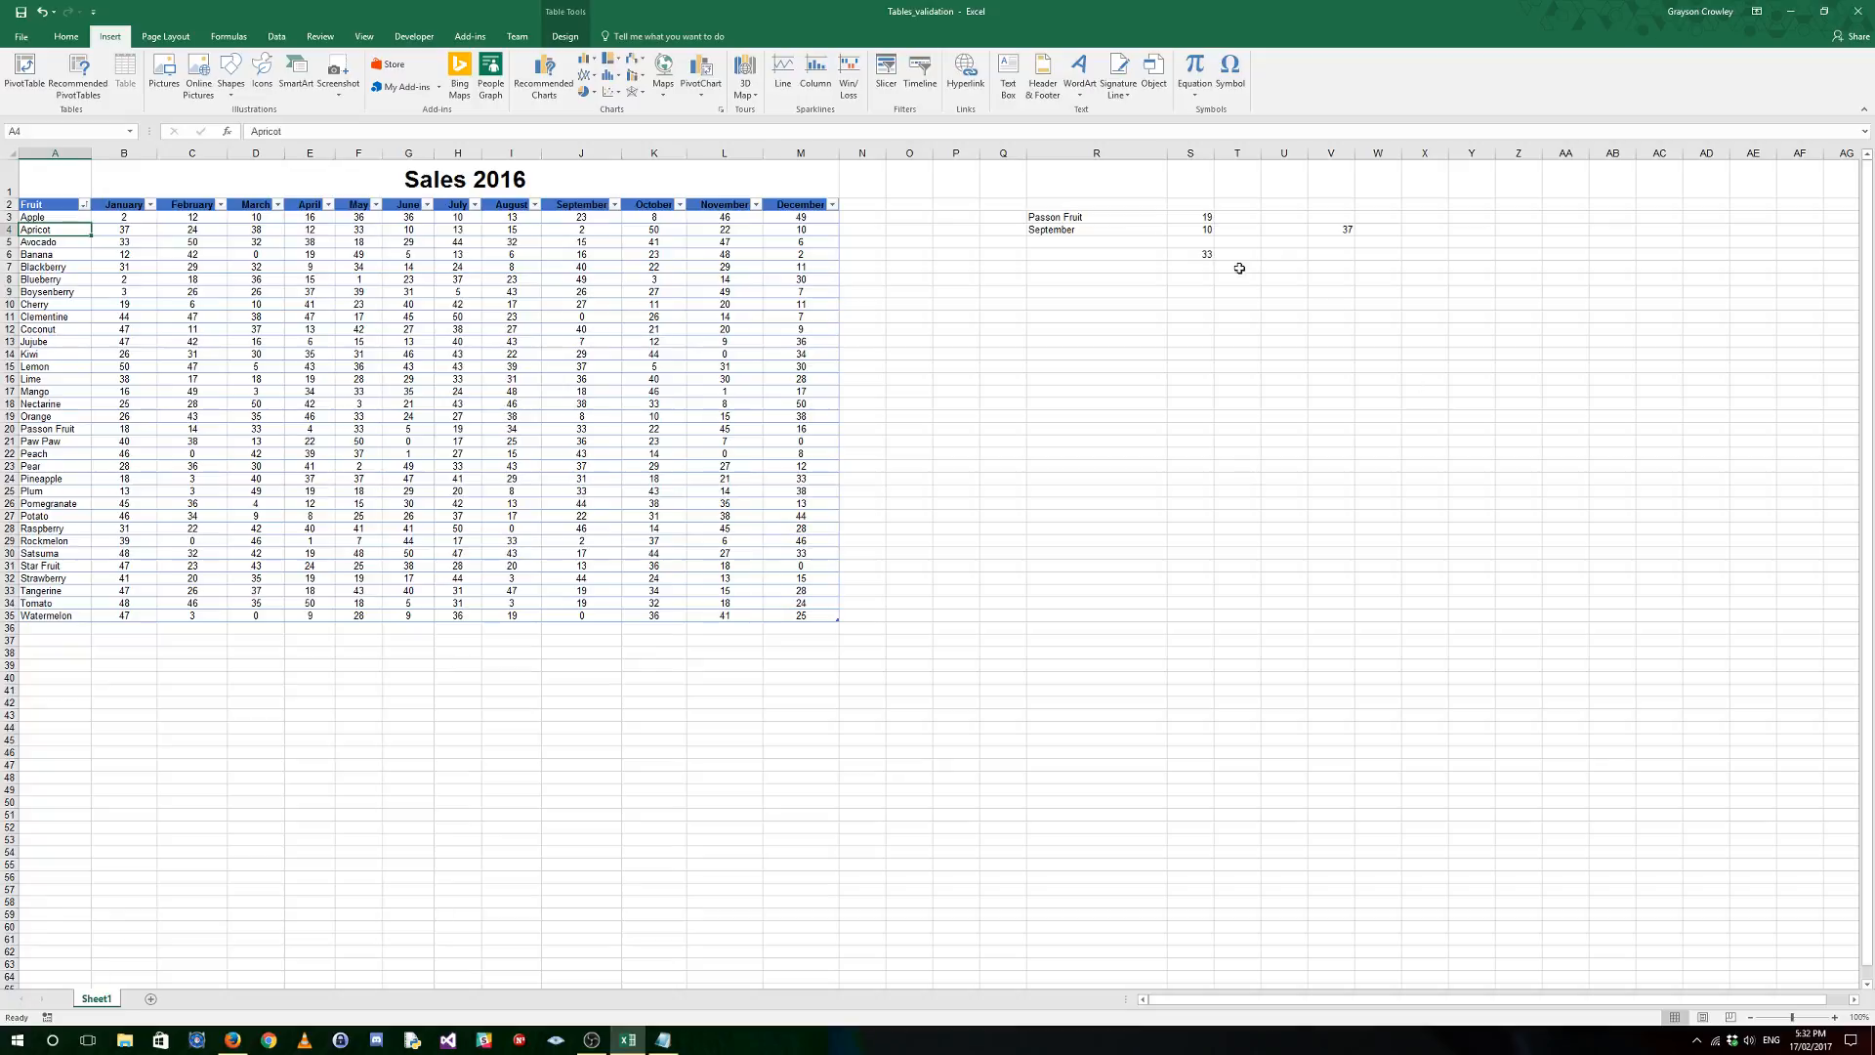
{"action": "left_click", "coordinate": [1113, 217]}
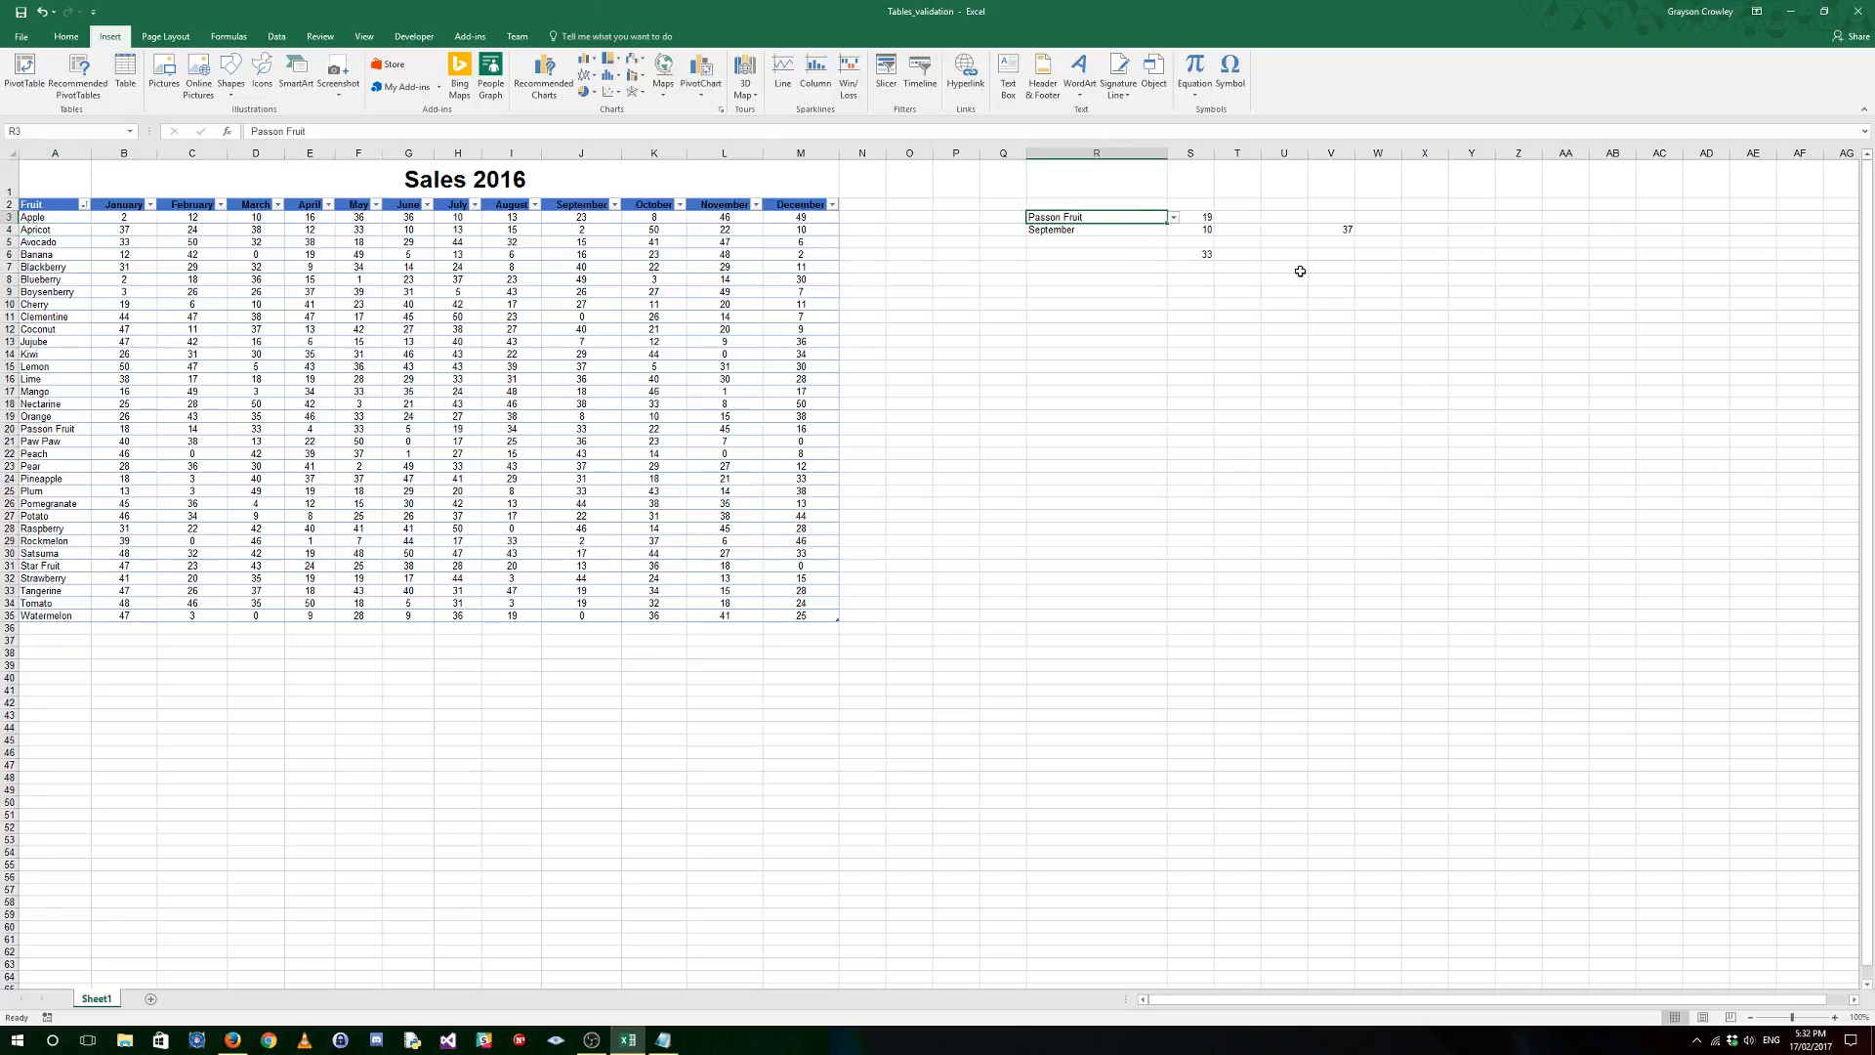
{"action": "left_click", "coordinate": [1192, 217]}
{"action": "left_click", "coordinate": [1189, 254]}
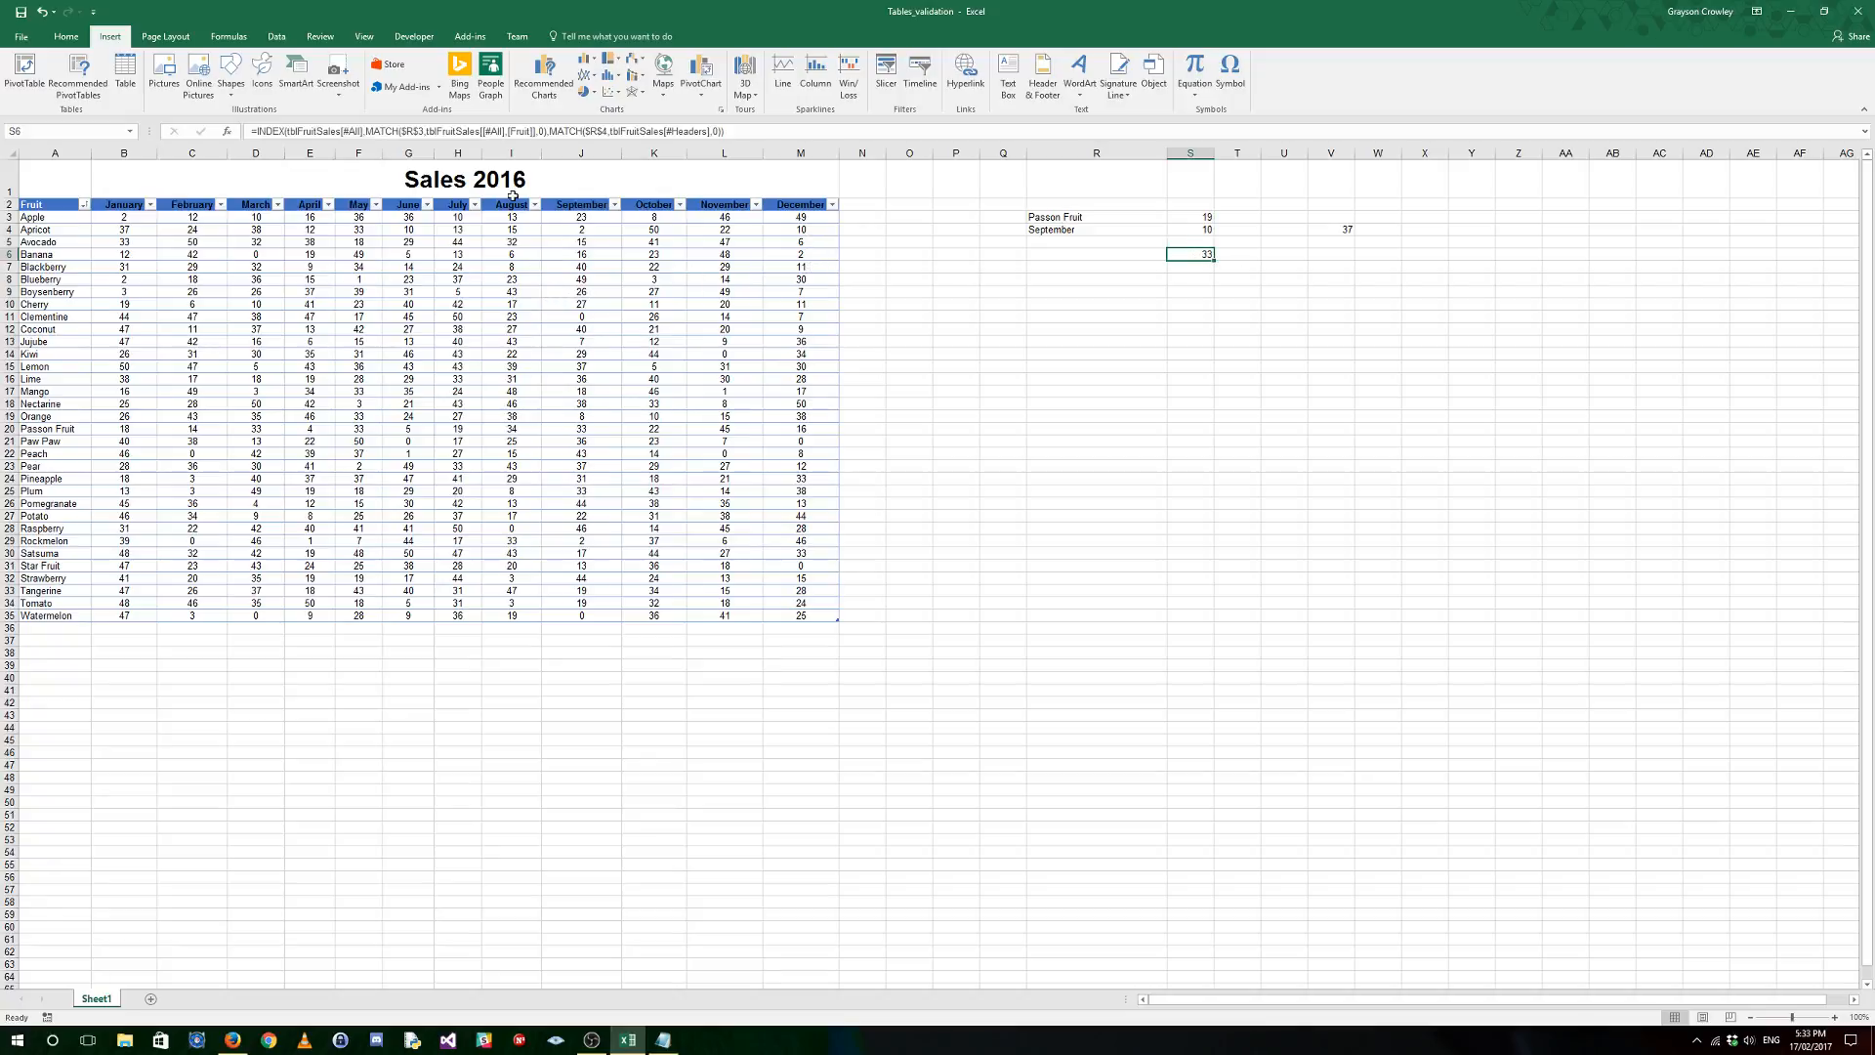
{"action": "left_click", "coordinate": [423, 131]}
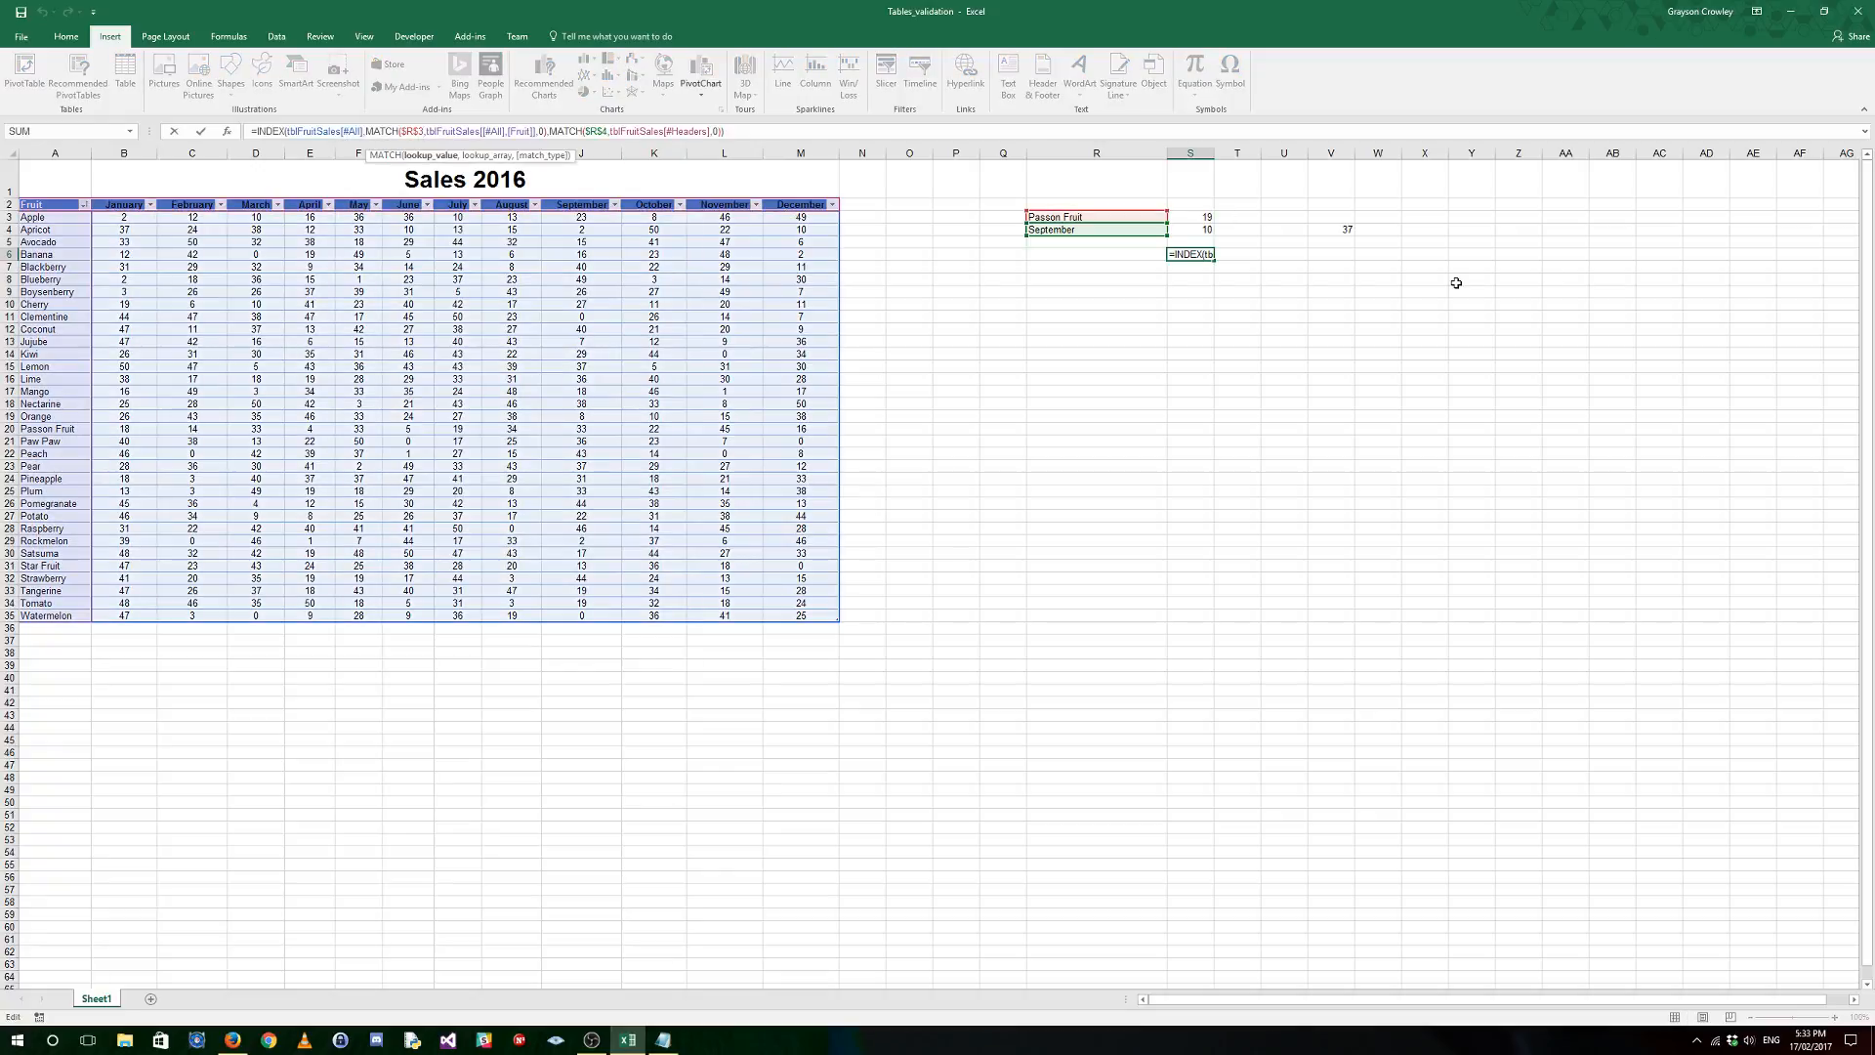
{"action": "key", "text": "ctrl+Return"}
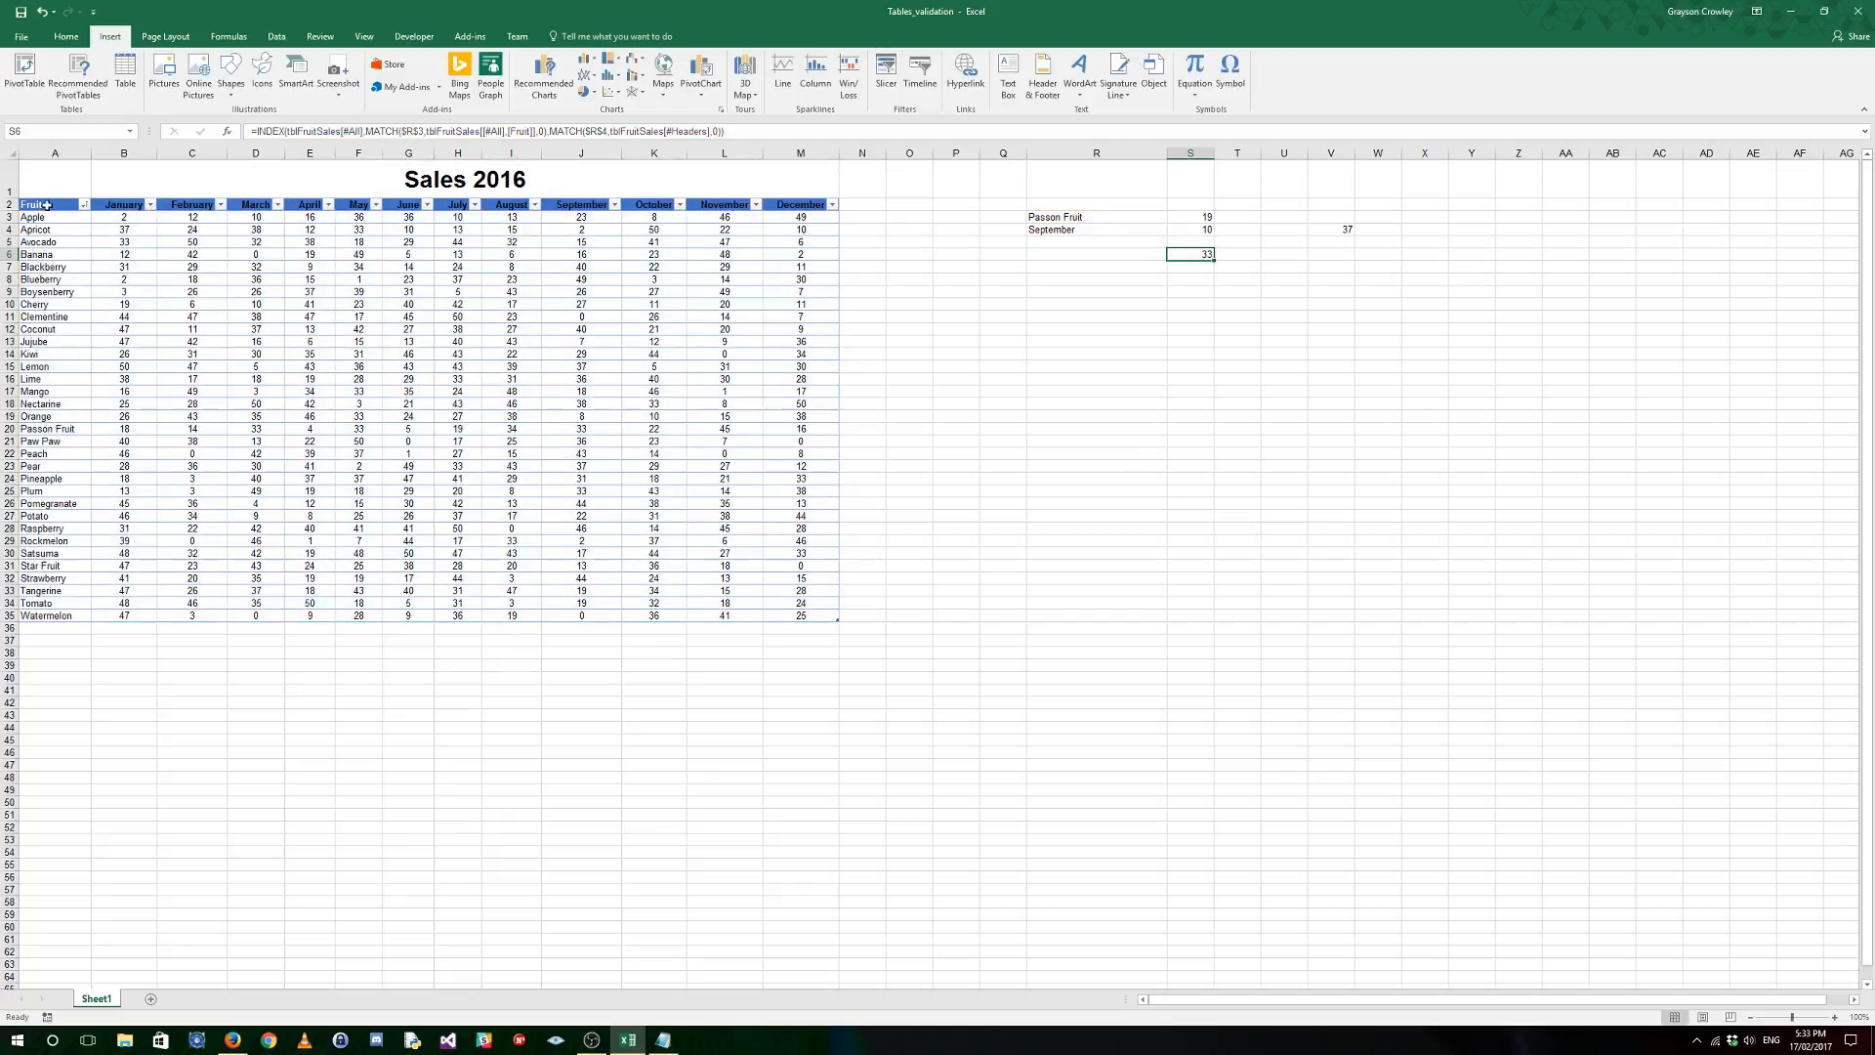
{"action": "left_click_drag", "start_coordinate": [41, 207], "coordinate": [825, 615]}
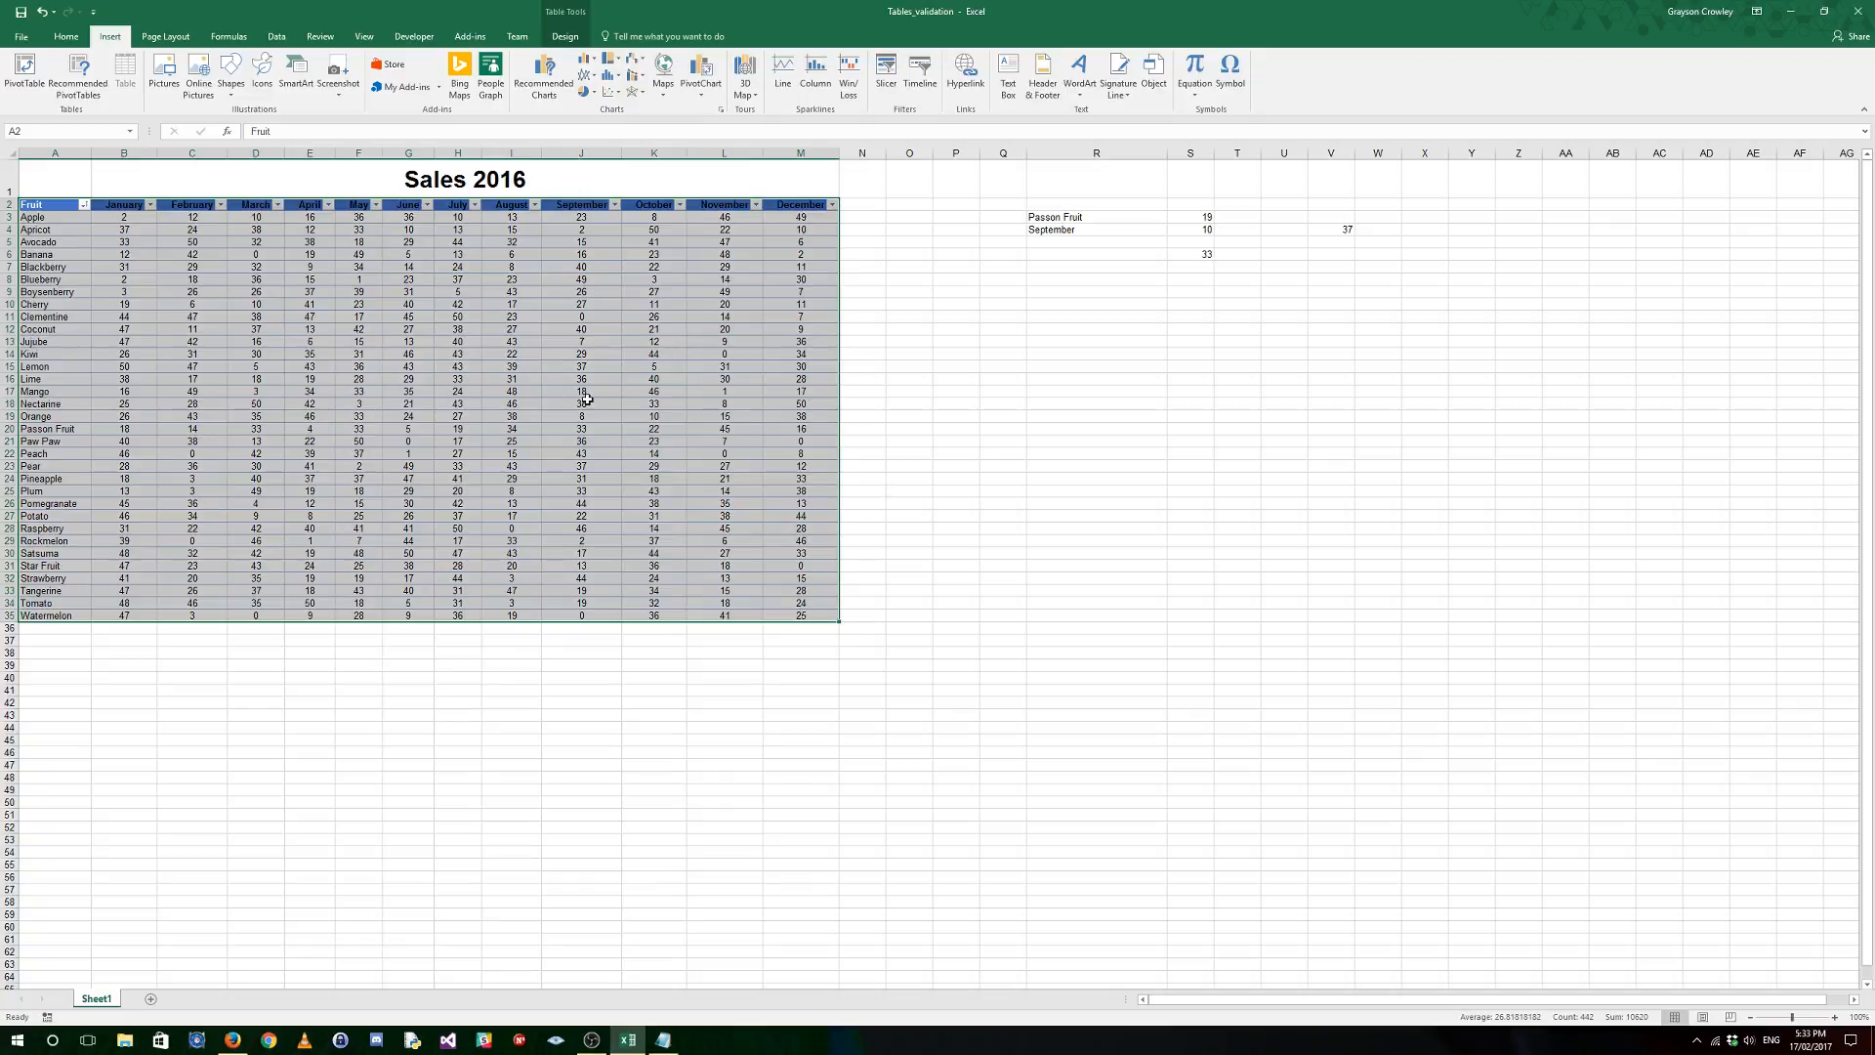
{"action": "left_click", "coordinate": [1180, 256]}
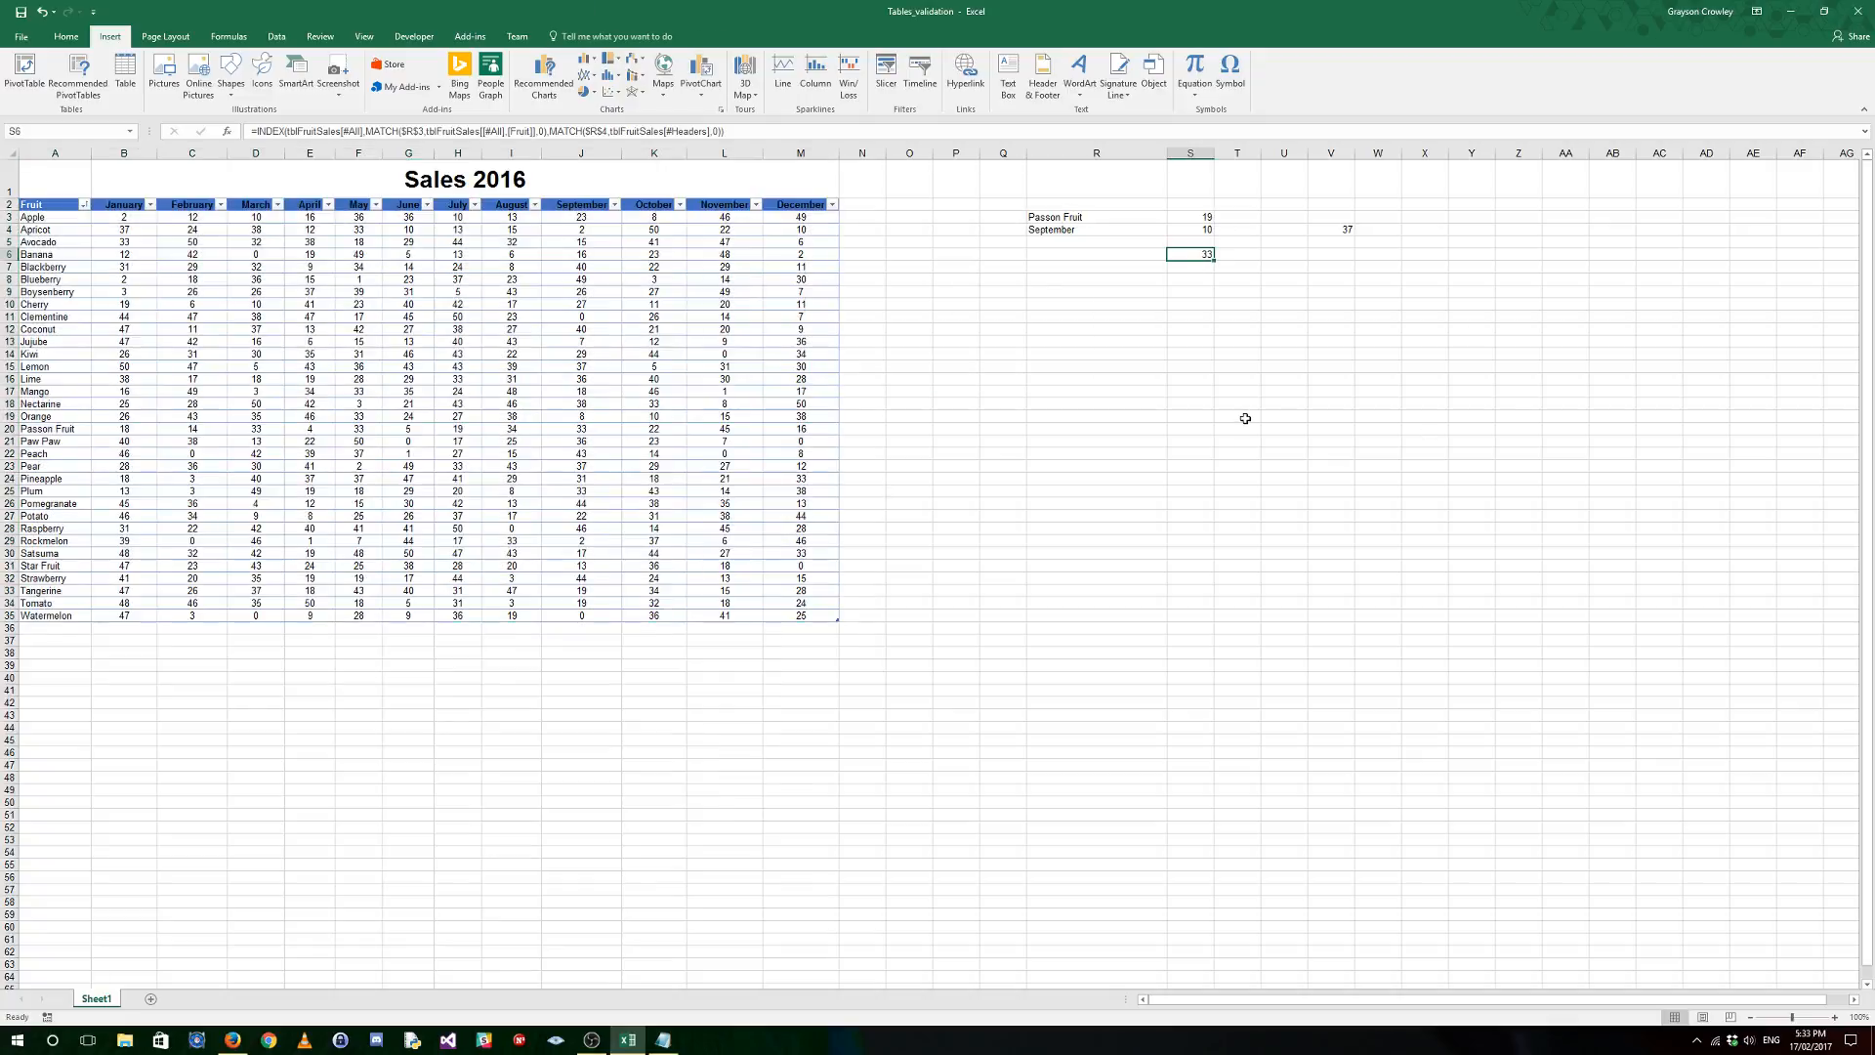
{"action": "left_click_drag", "start_coordinate": [55, 627], "coordinate": [797, 630]}
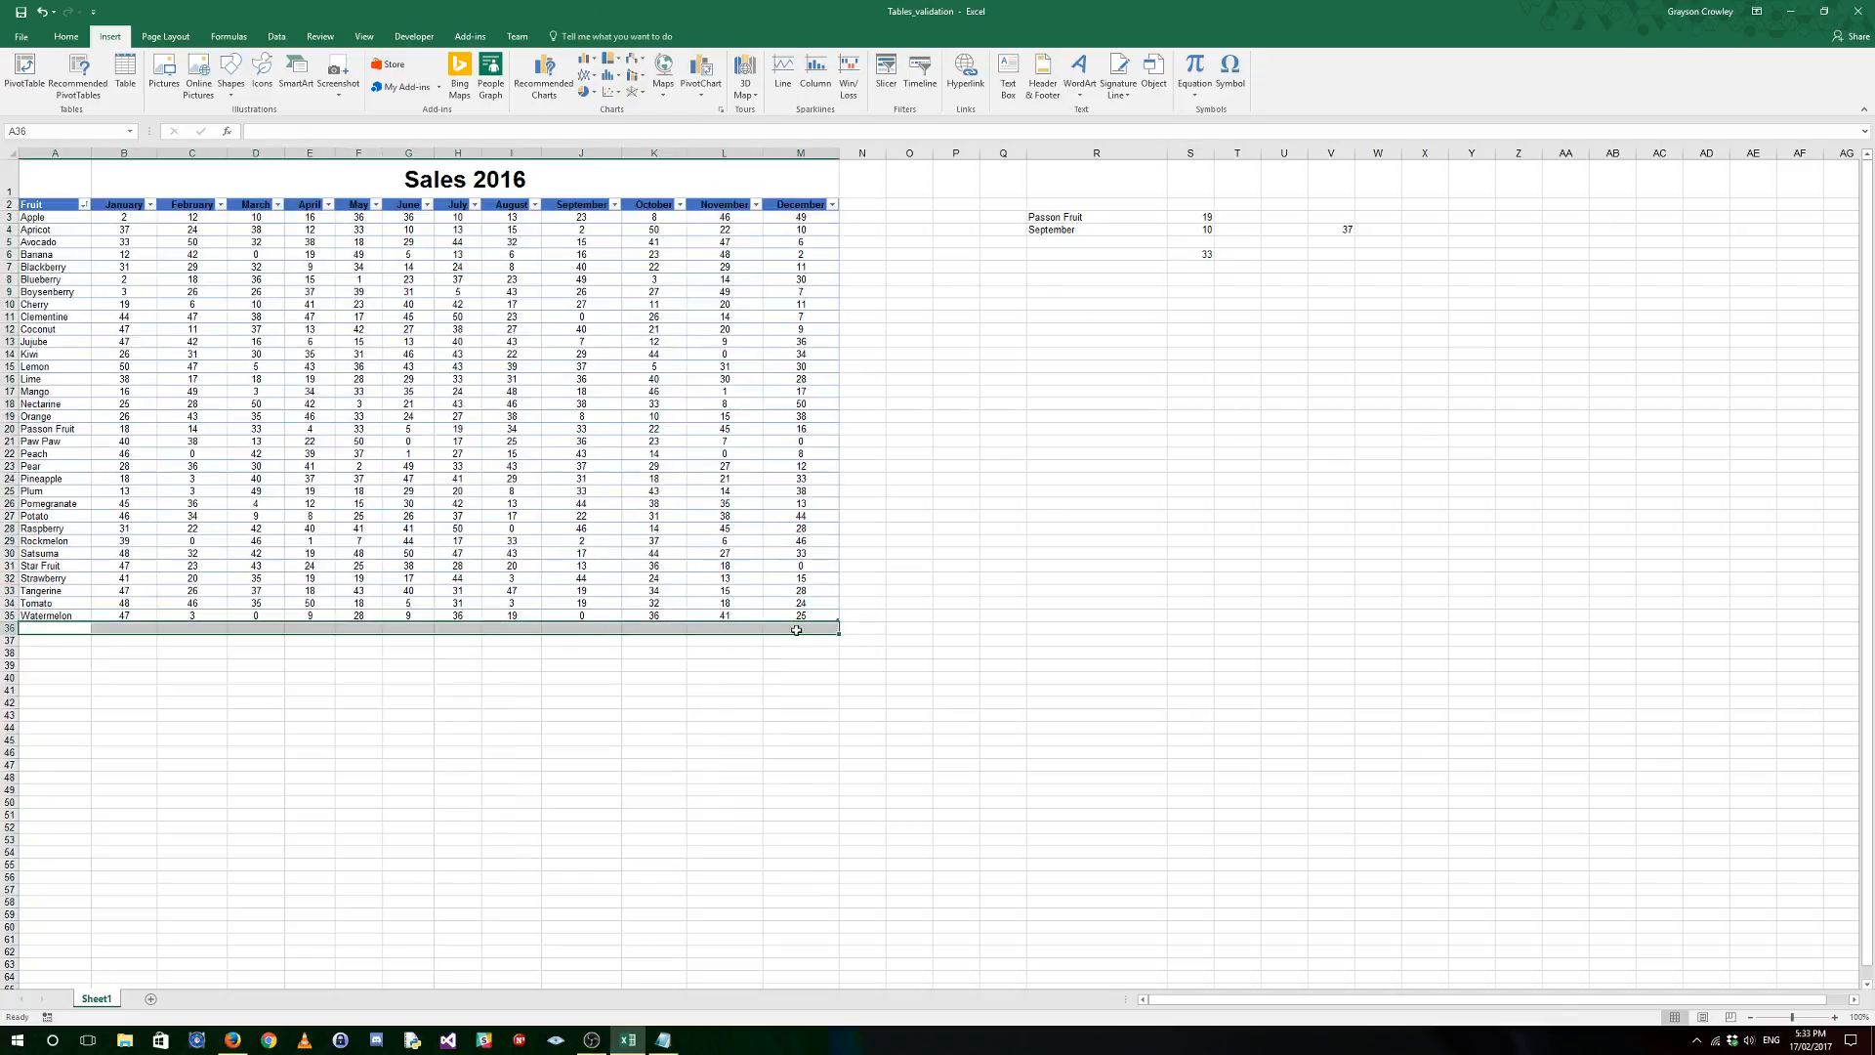
{"action": "left_click_drag", "start_coordinate": [49, 640], "coordinate": [810, 639]}
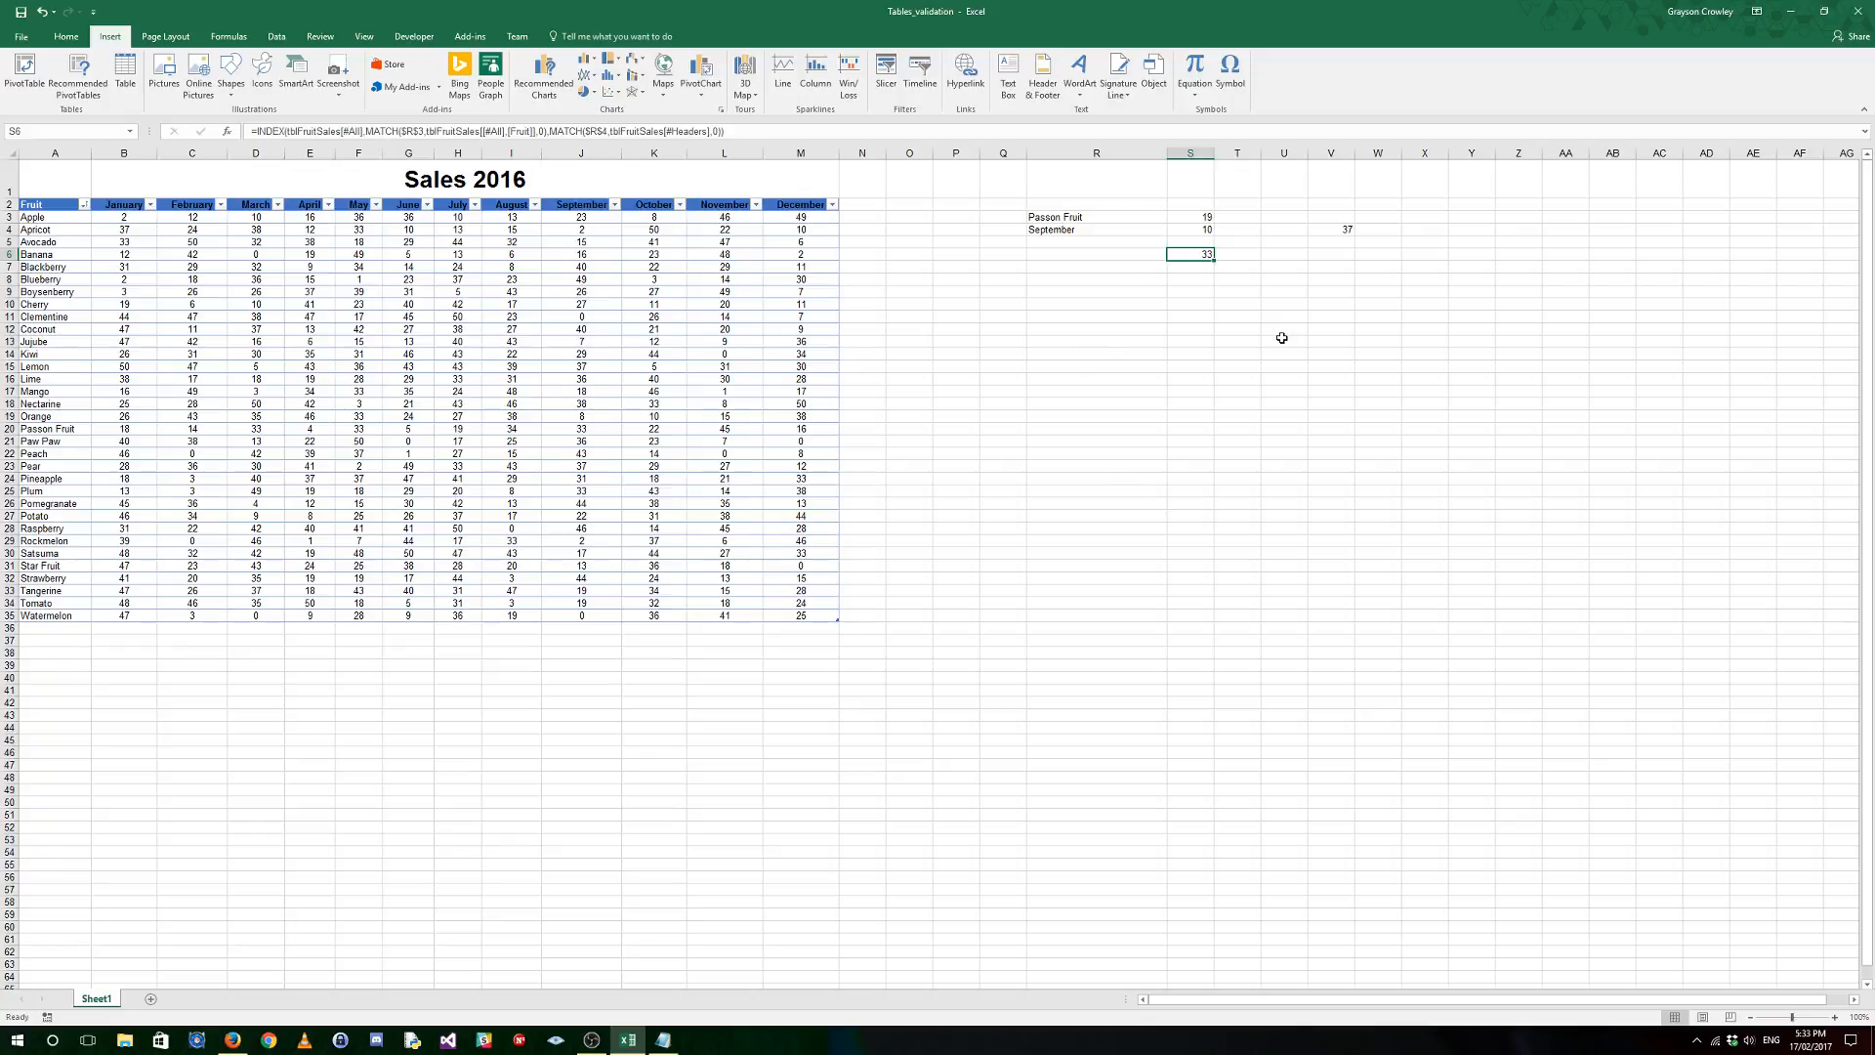
{"action": "left_click", "coordinate": [457, 393]}
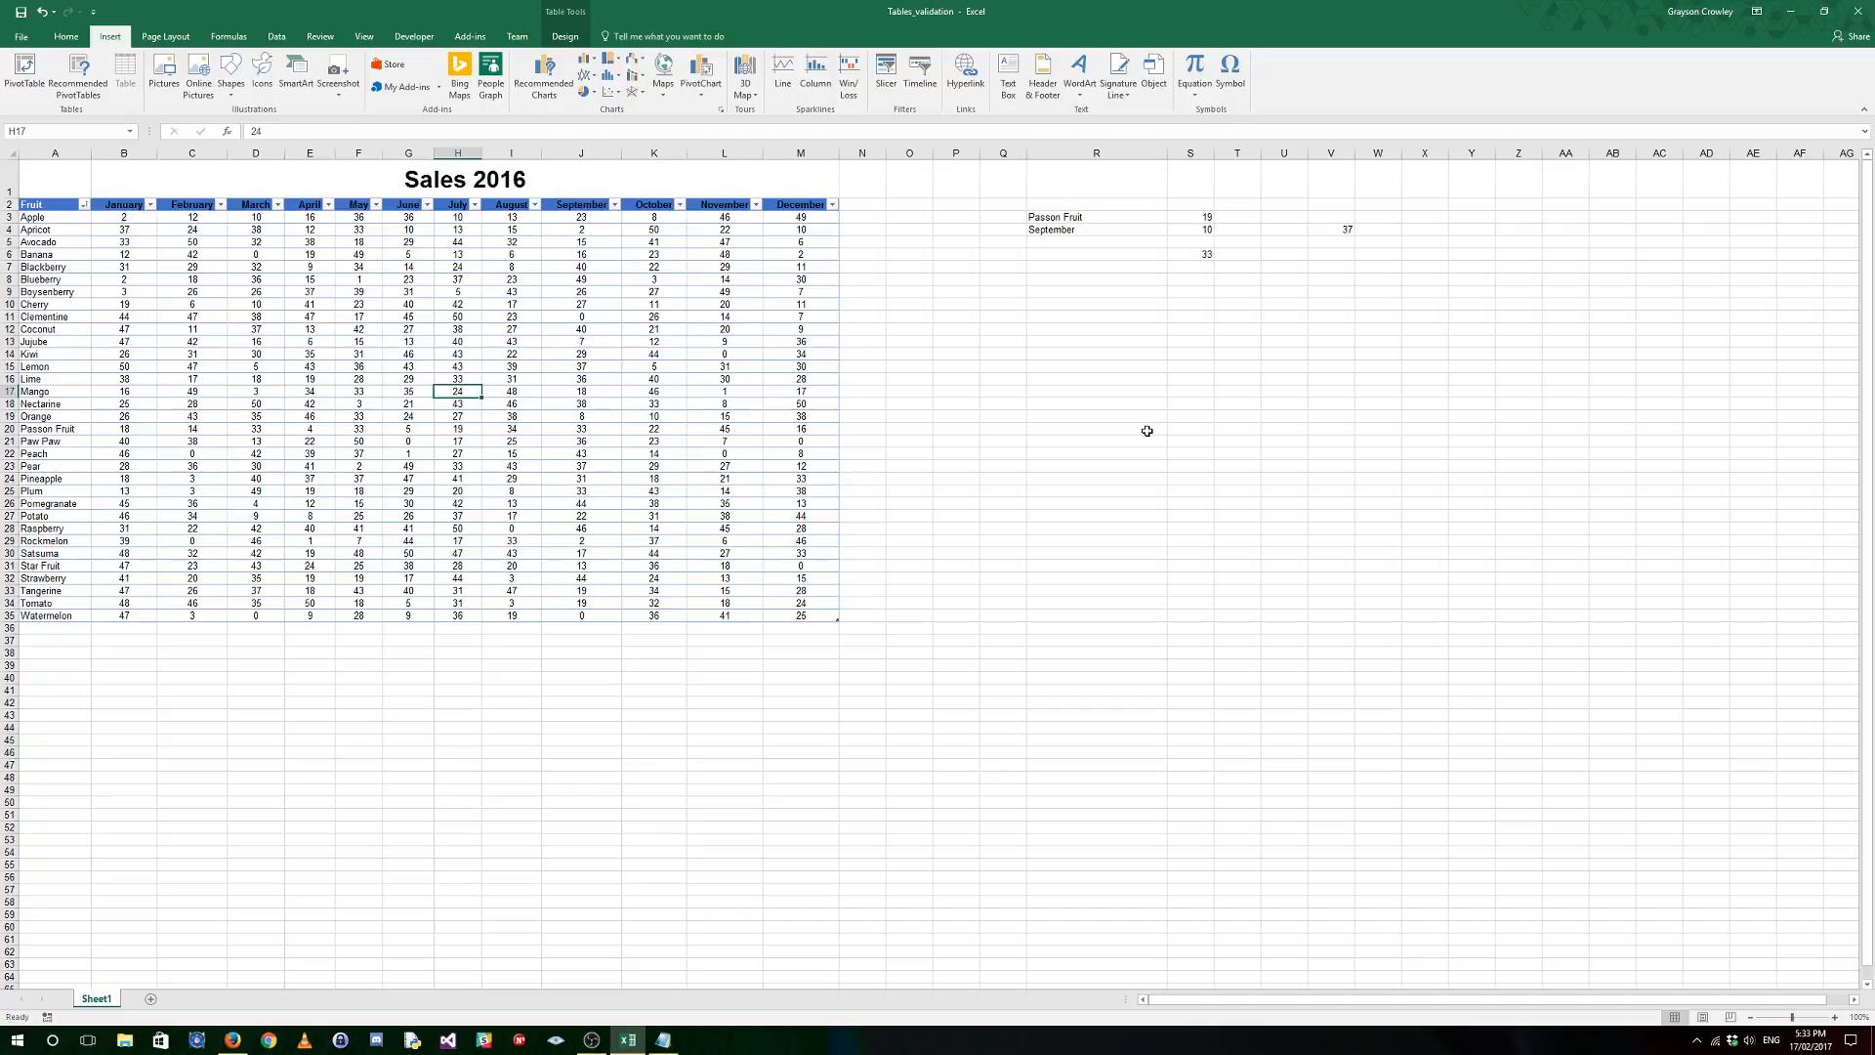
{"action": "type", "text": "''''''''''"}
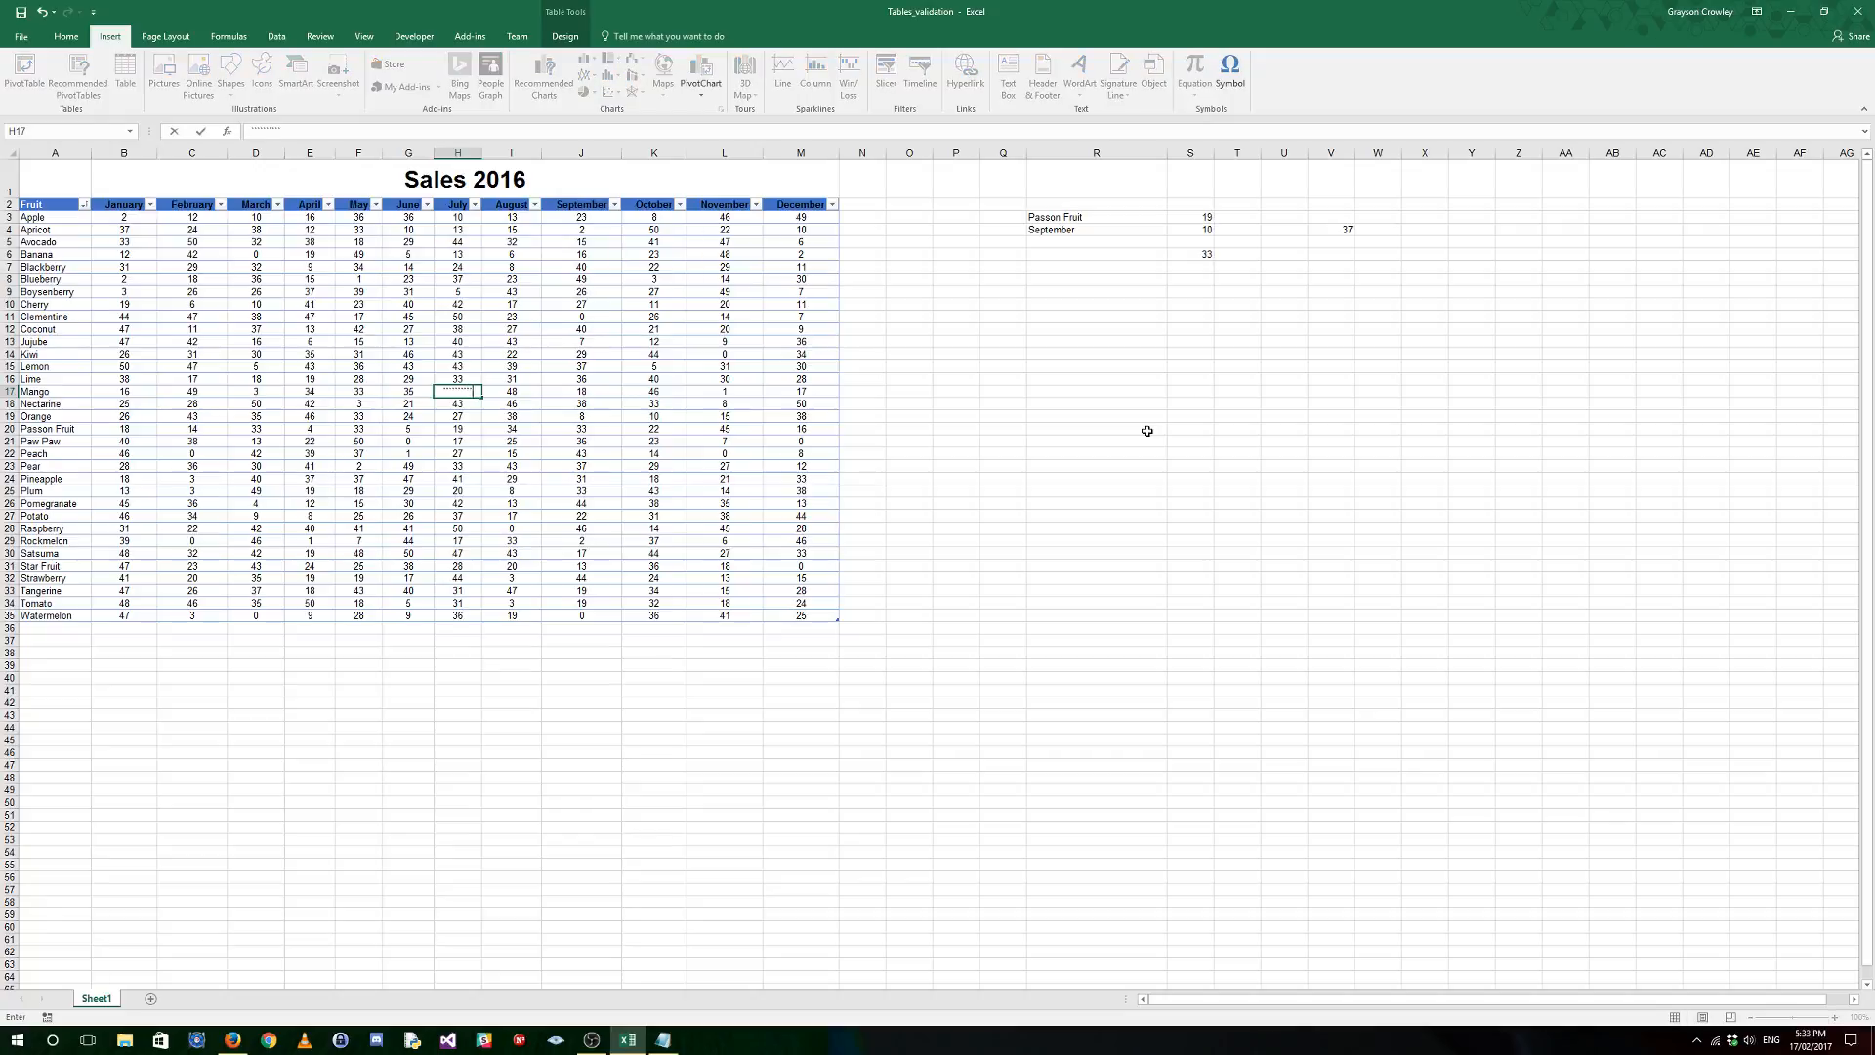
{"action": "type", "text": "''''''''''''''''''''''''''''''''''''''''''''''''''''''''''''''''''''''''''''''''''''''''''''''''''''''''''''''''''''''''''''''''''''''''''''''''''''''"}
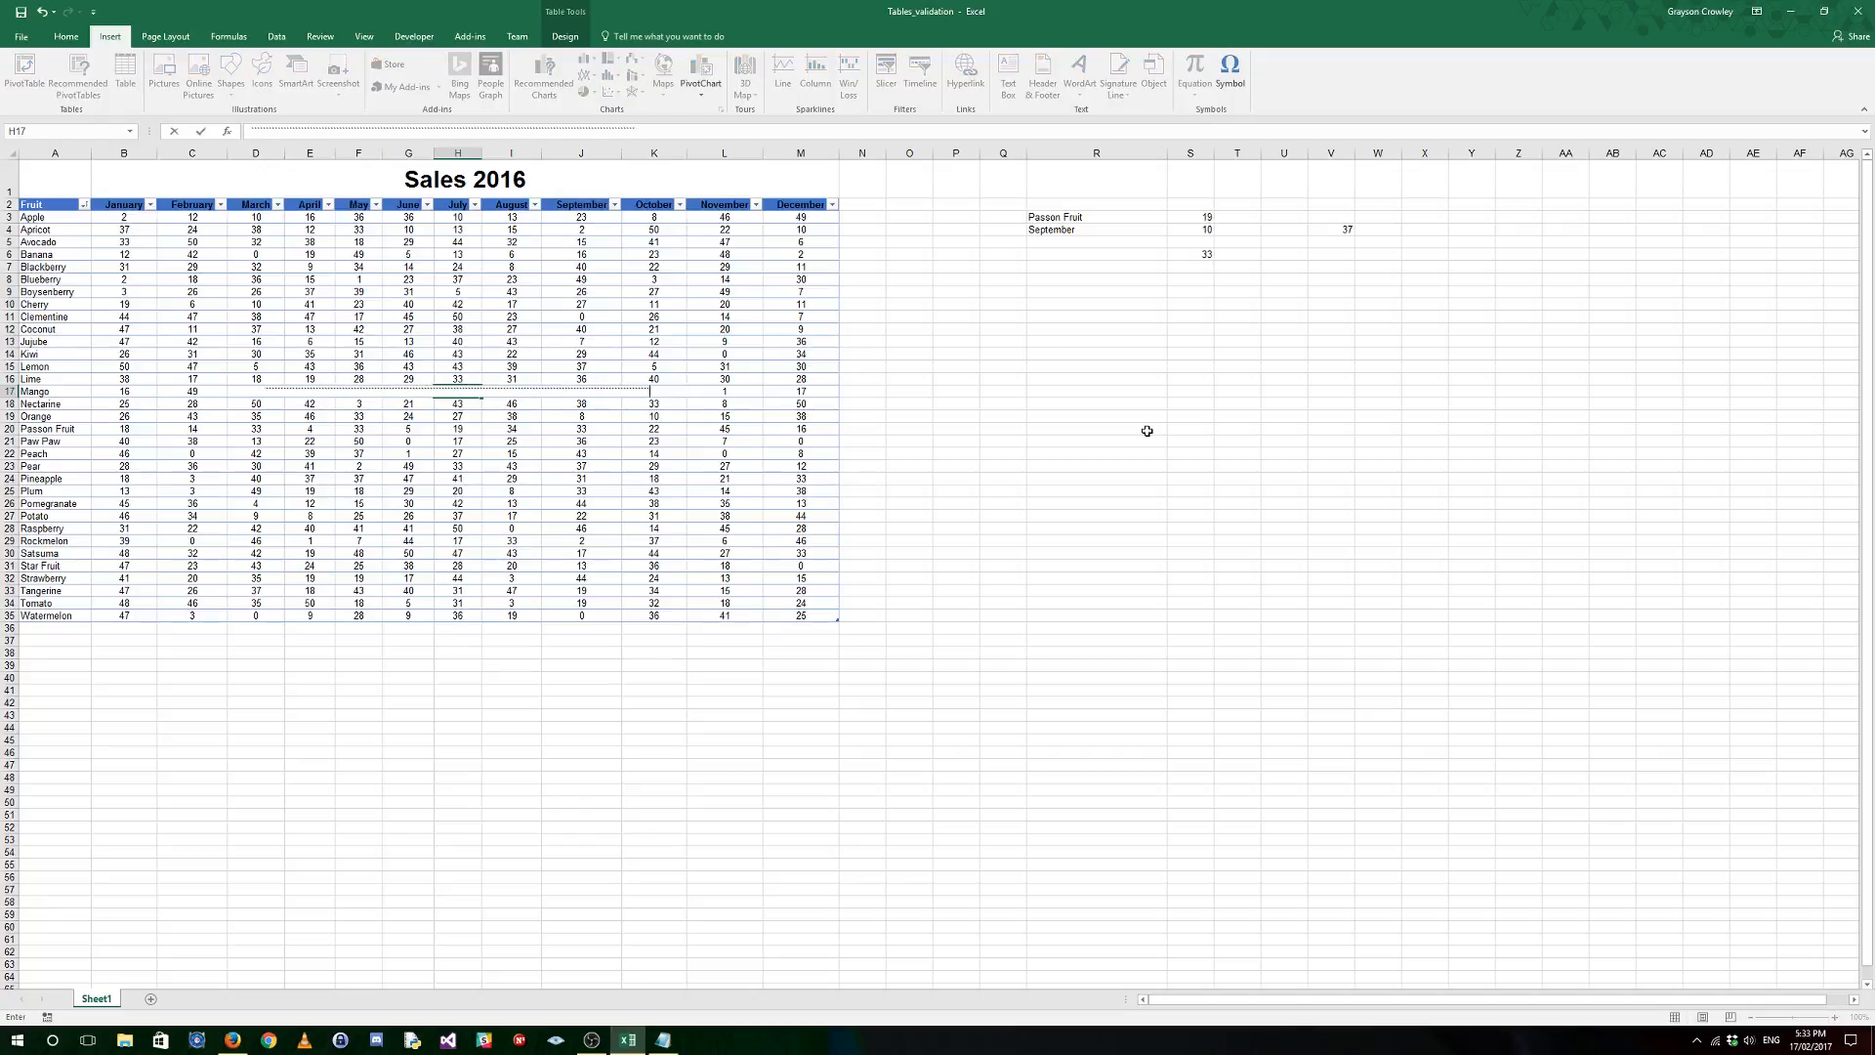
{"action": "type", "text": "''''''''''''''''''''''''''''''''''''''''''''''''''''''''''''"}
{"action": "key", "text": "Escape"}
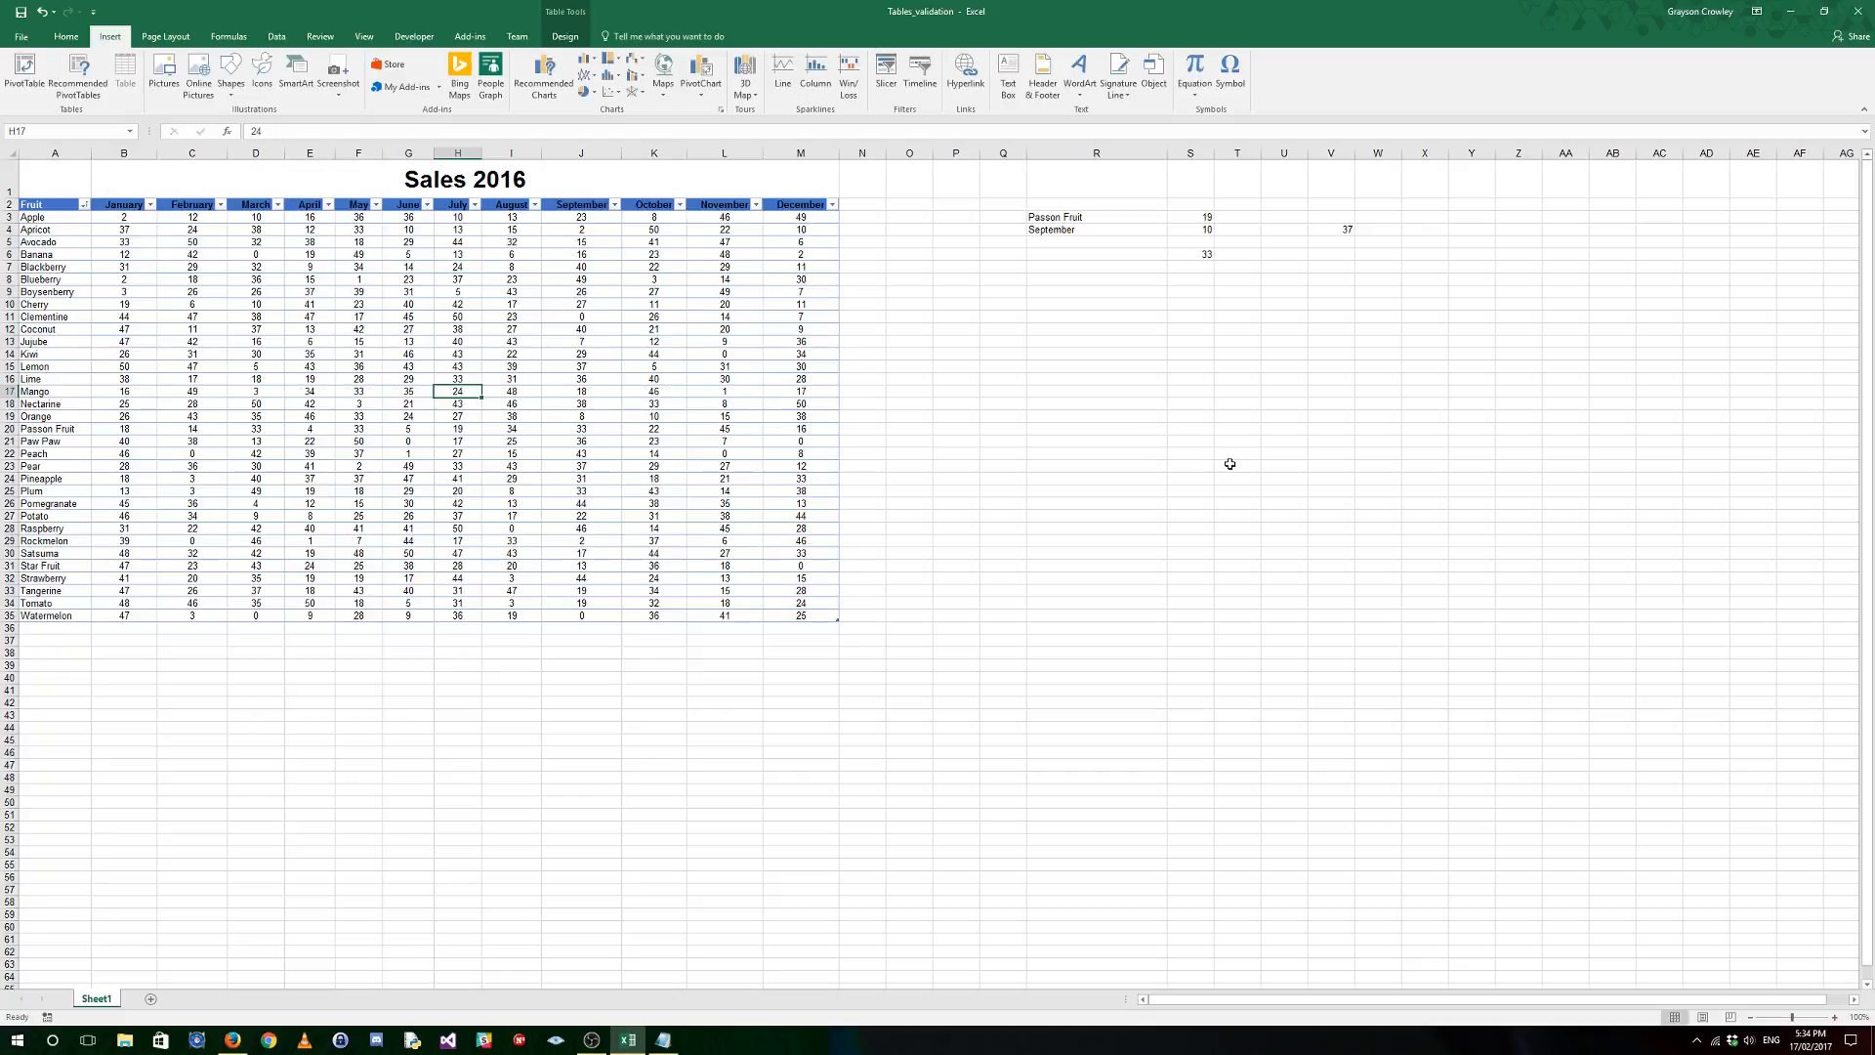
{"action": "left_click", "coordinate": [1111, 393]}
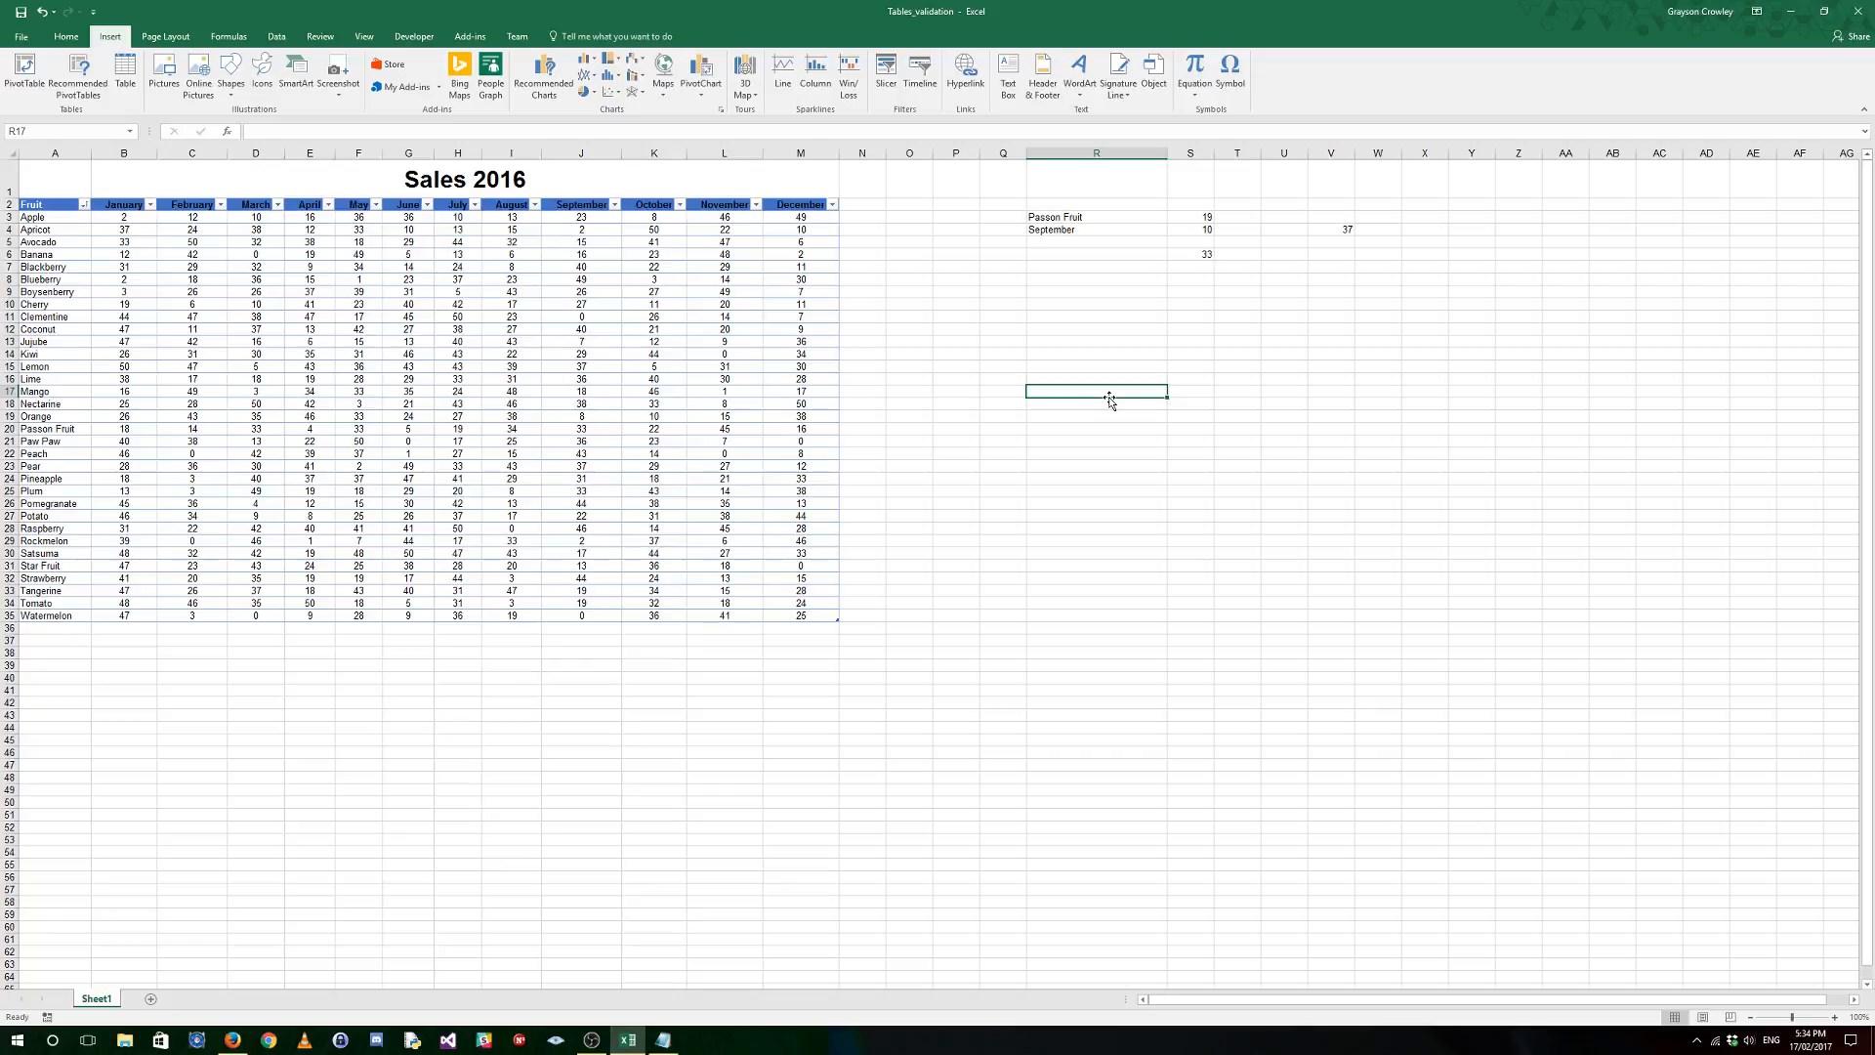
{"action": "left_click", "coordinate": [1061, 312]}
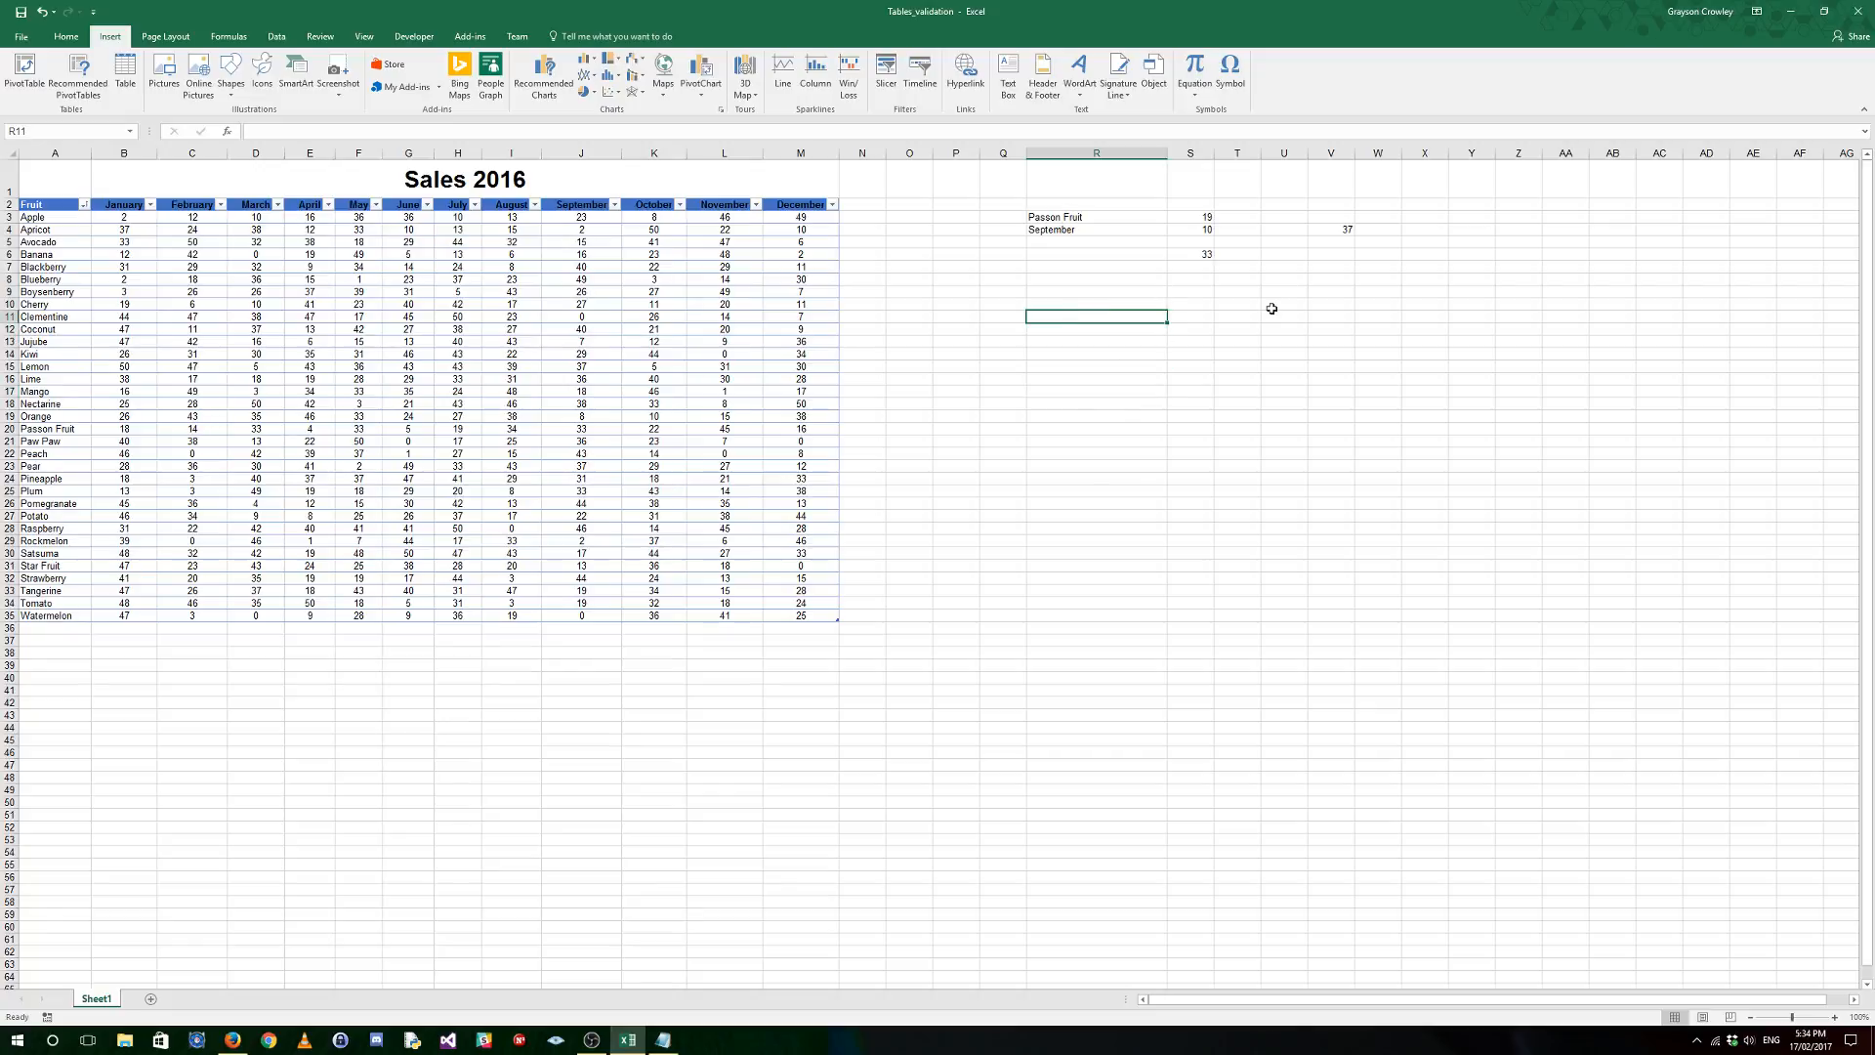